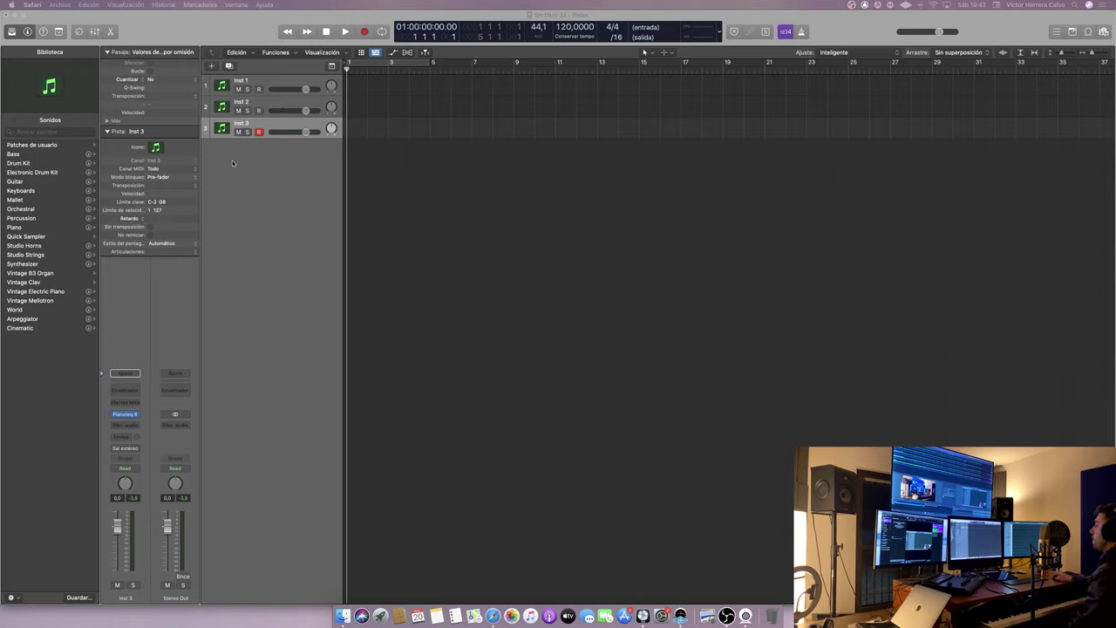
- Open the Pianoteq 6 STAGE instrument on the third track and audition its Steinway D Prelude sound
left_click(125, 414)
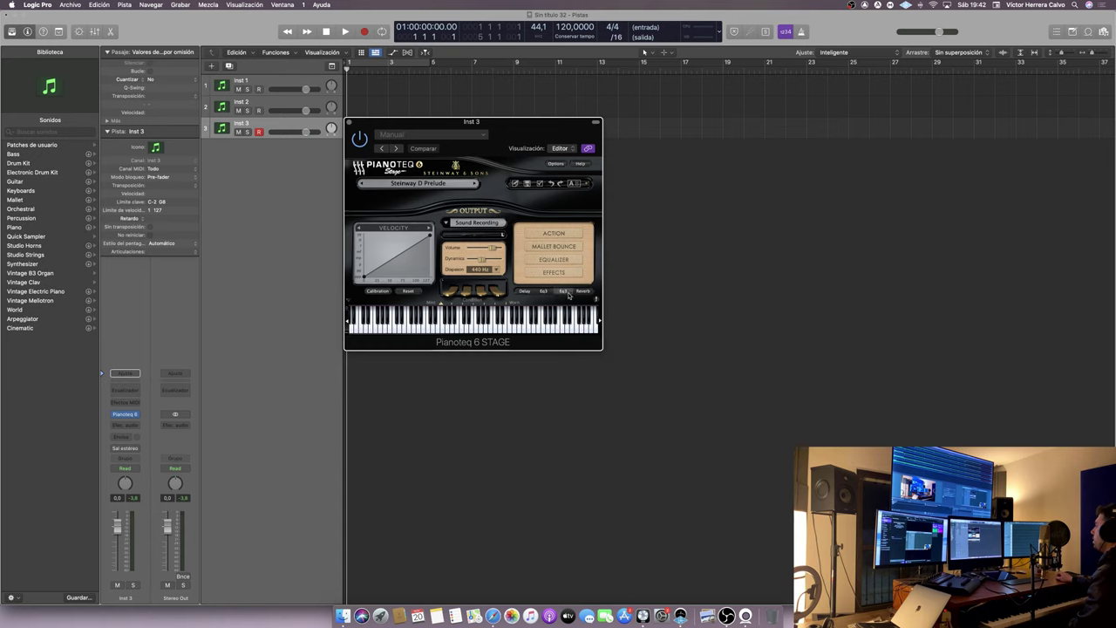
left_click_drag(495, 125, 610, 93)
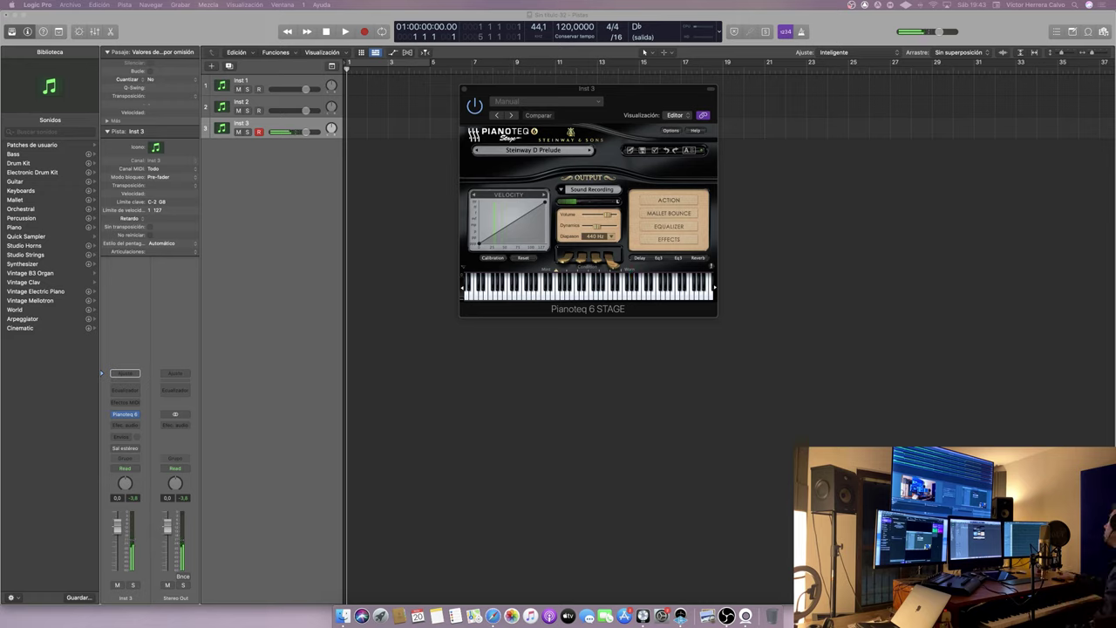
left_click(464, 89)
- Rename the third track as Piano Sketch
double_click(291, 120)
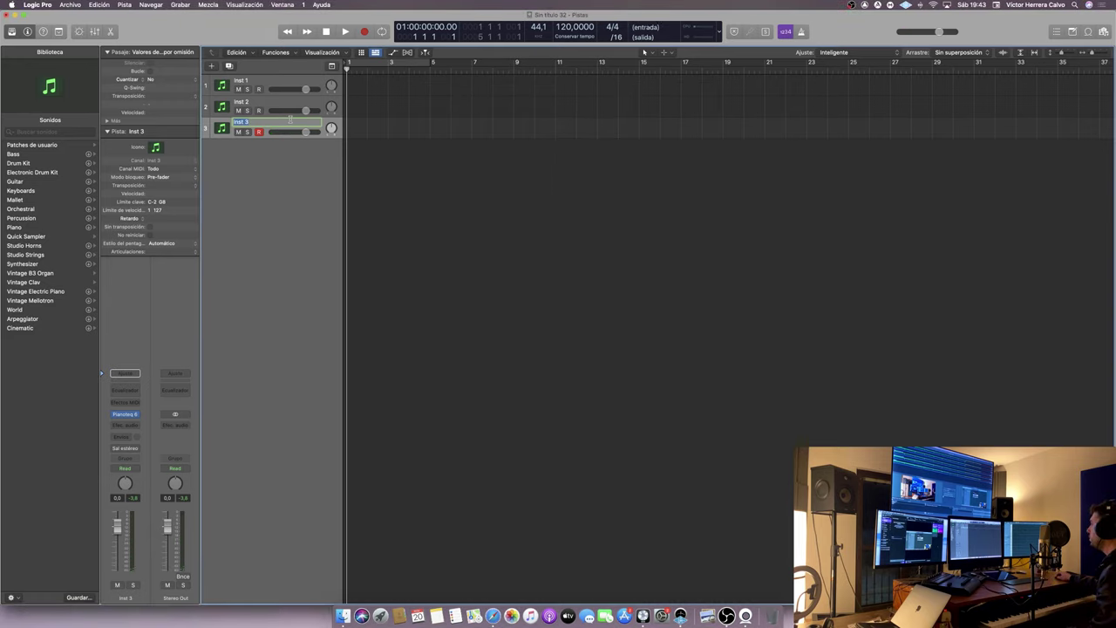
type("Piano Sk")
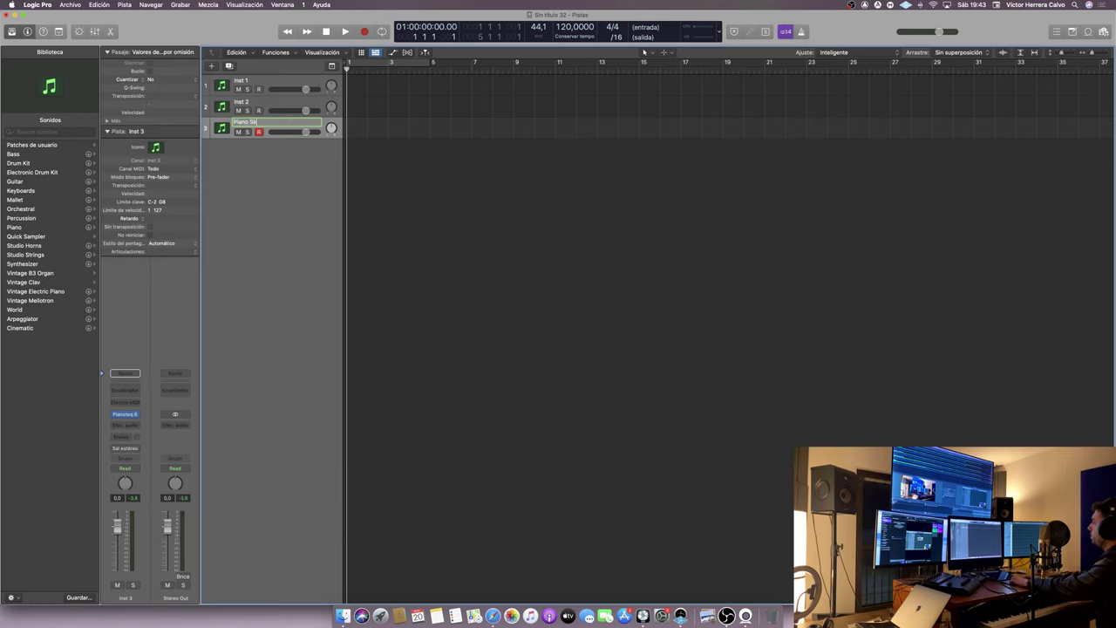
type("etch")
key("Return")
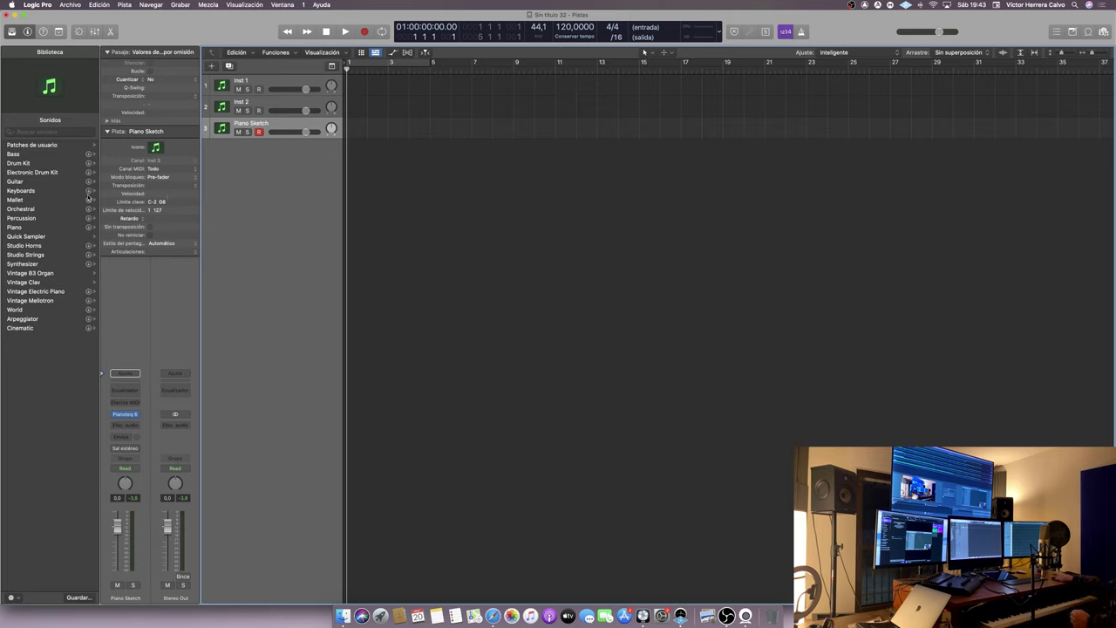
key("Return")
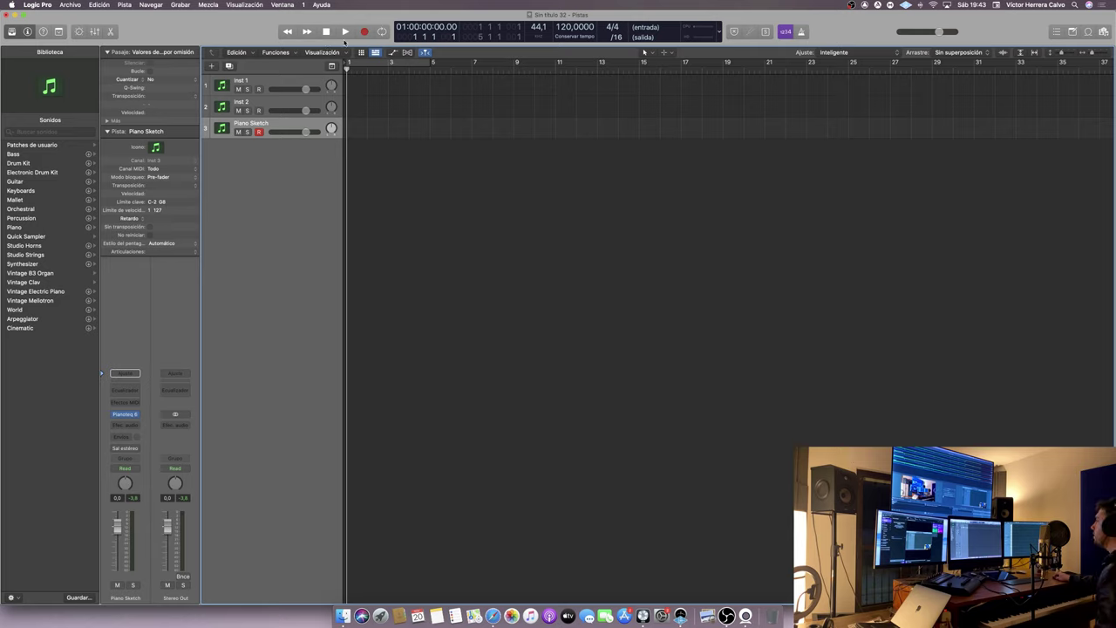
- Run an empty test recording from the project start and turn on the metronome click during it
left_click(346, 36)
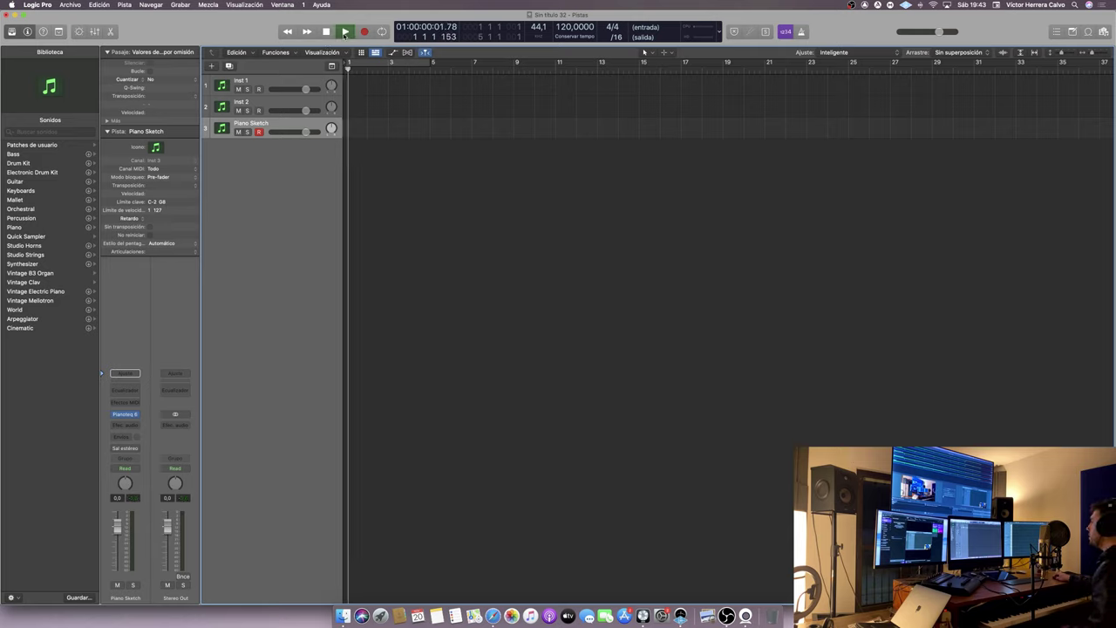
left_click(362, 33)
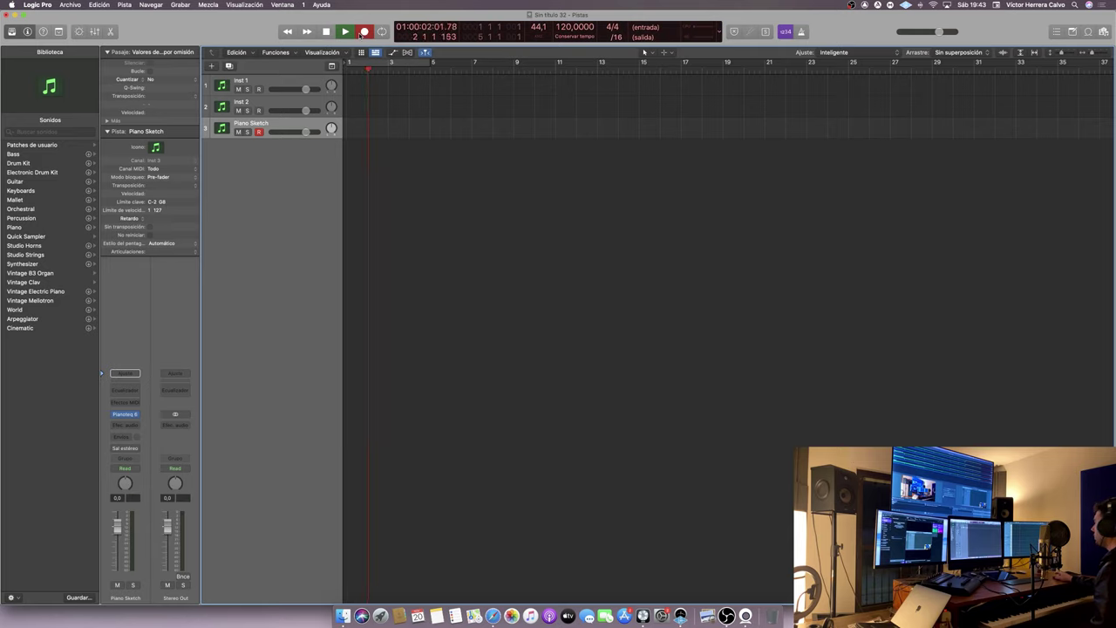
left_click(806, 31)
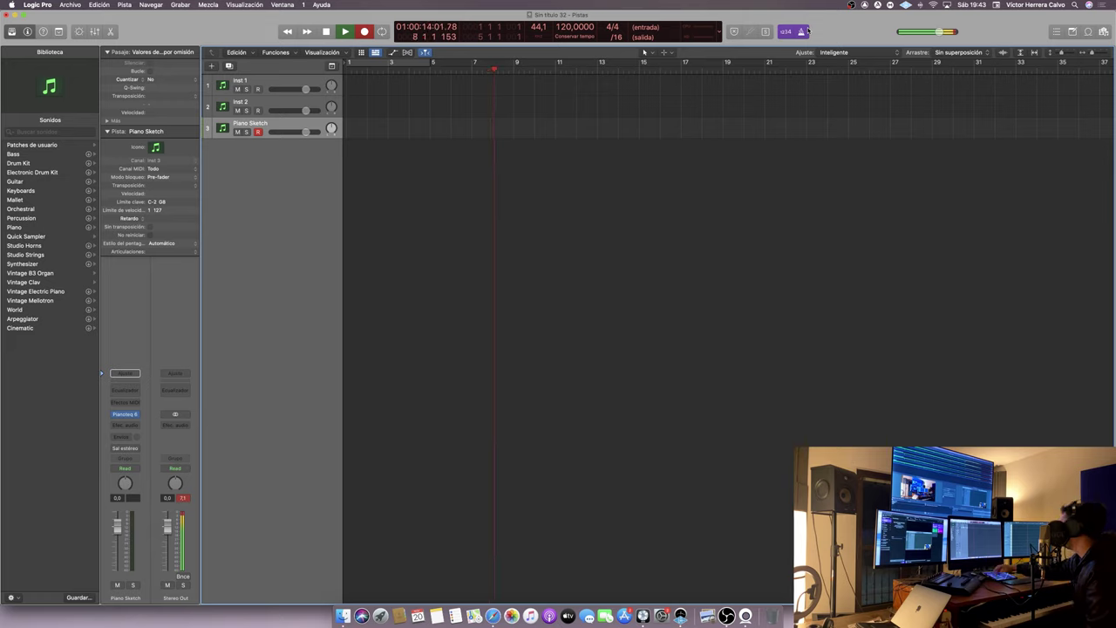
key("space")
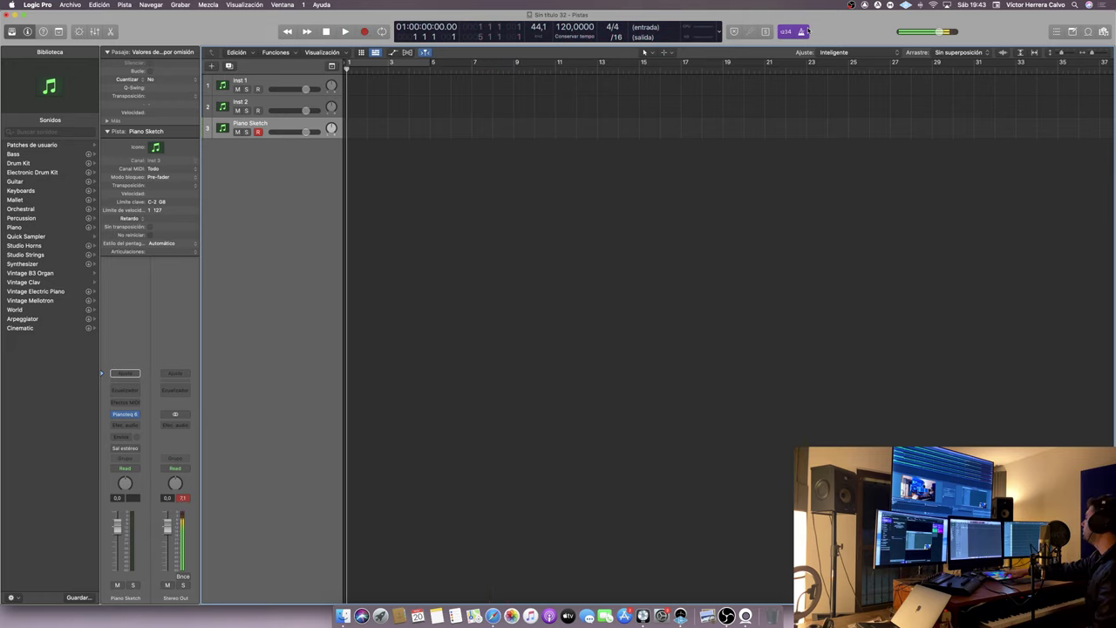
- Record a trial piano take from bar 1 on the Piano Sketch track, undo it and return to the project start
key("r")
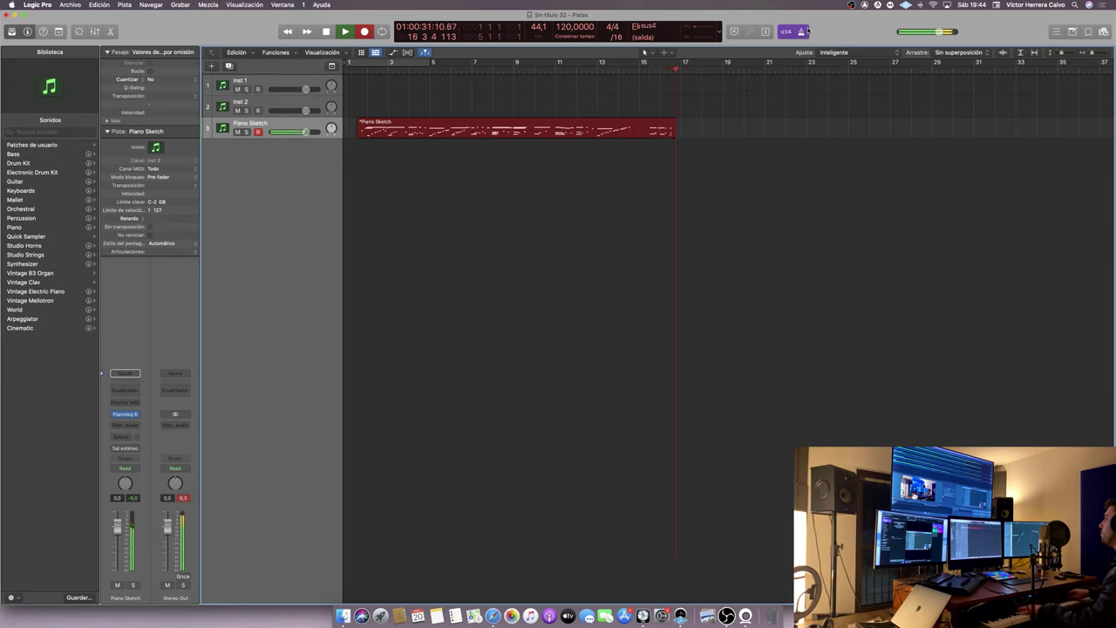
key("space")
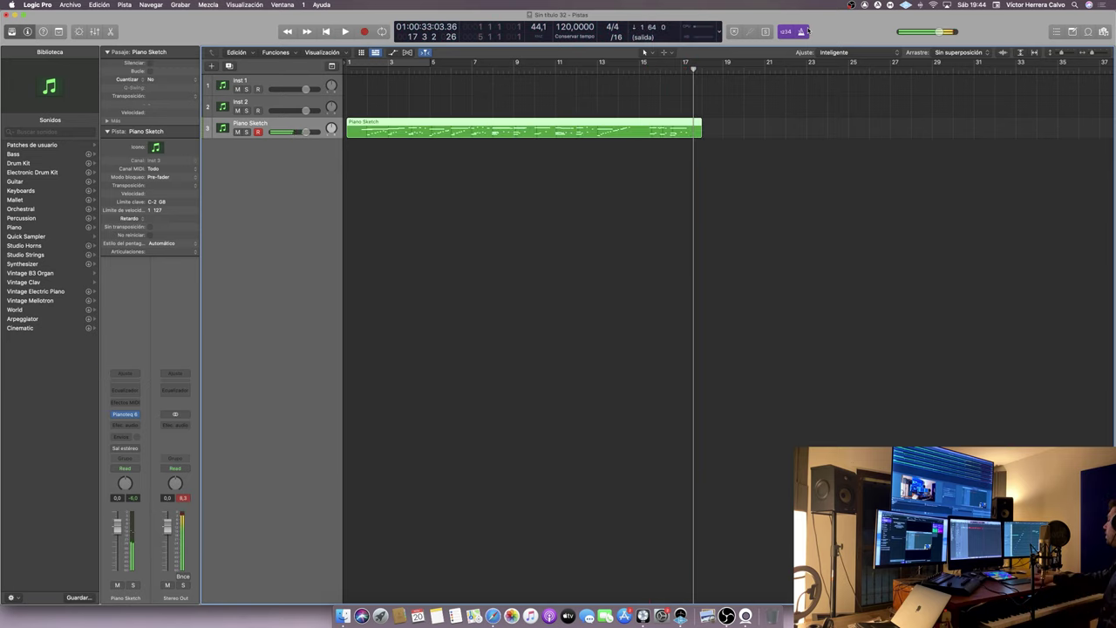
key("super+z")
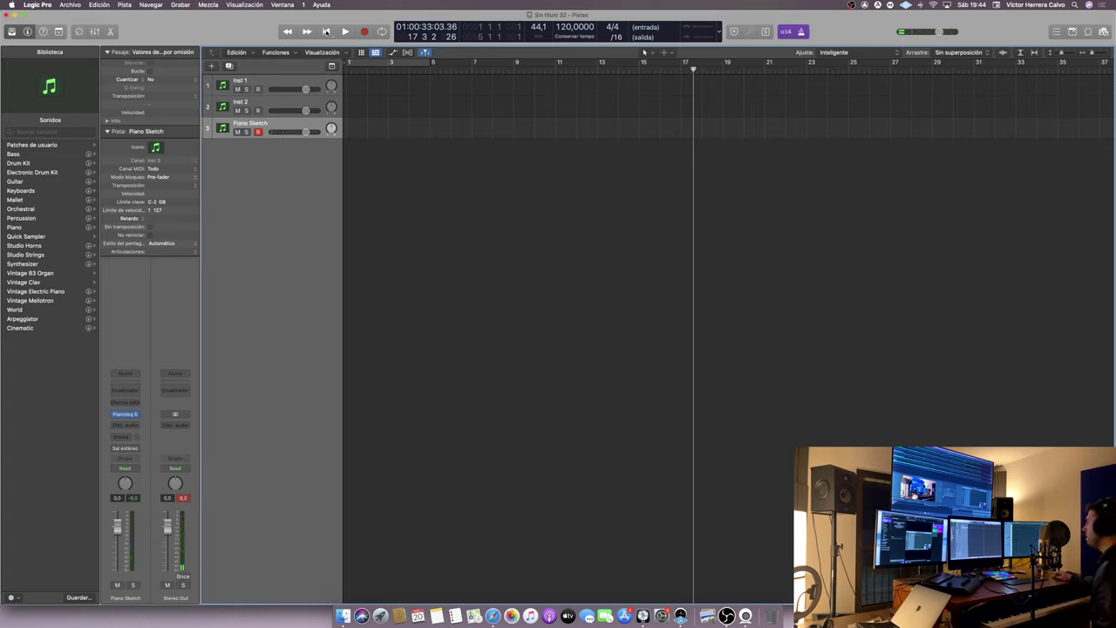
left_click(326, 31)
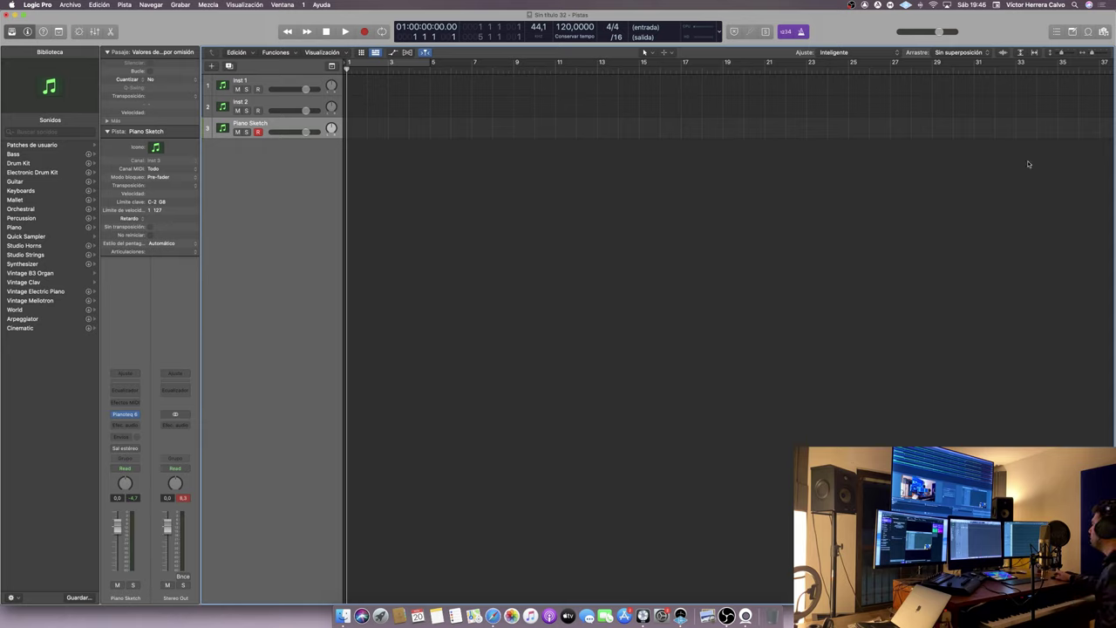
- Record a piano take from bar 1 on the Piano Sketch track and trim its end back to about bar 14
left_click(365, 31)
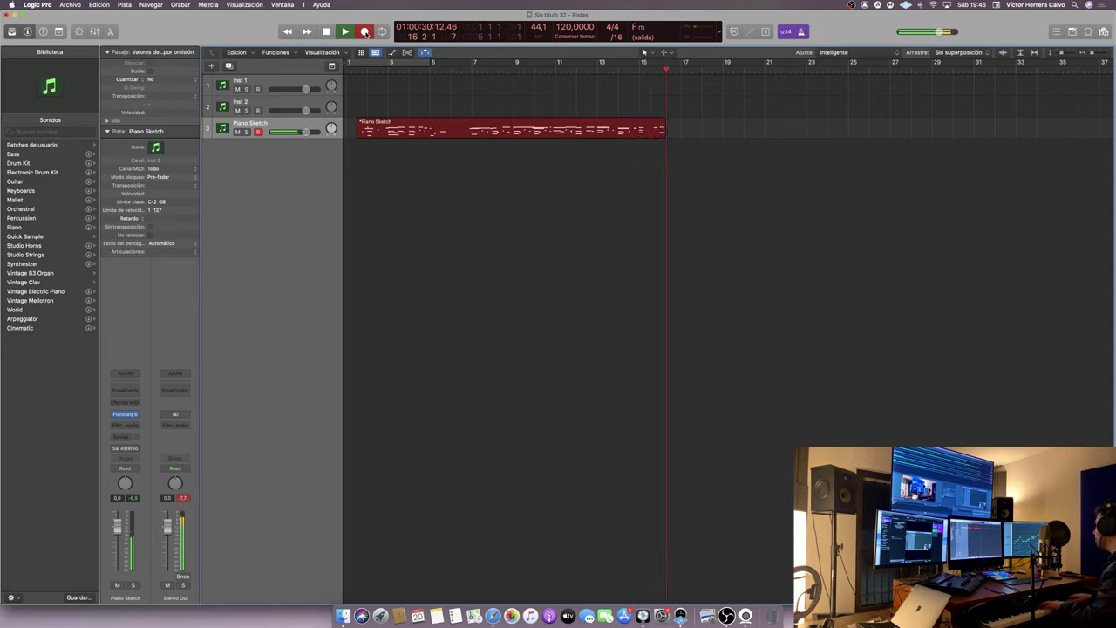
key("space")
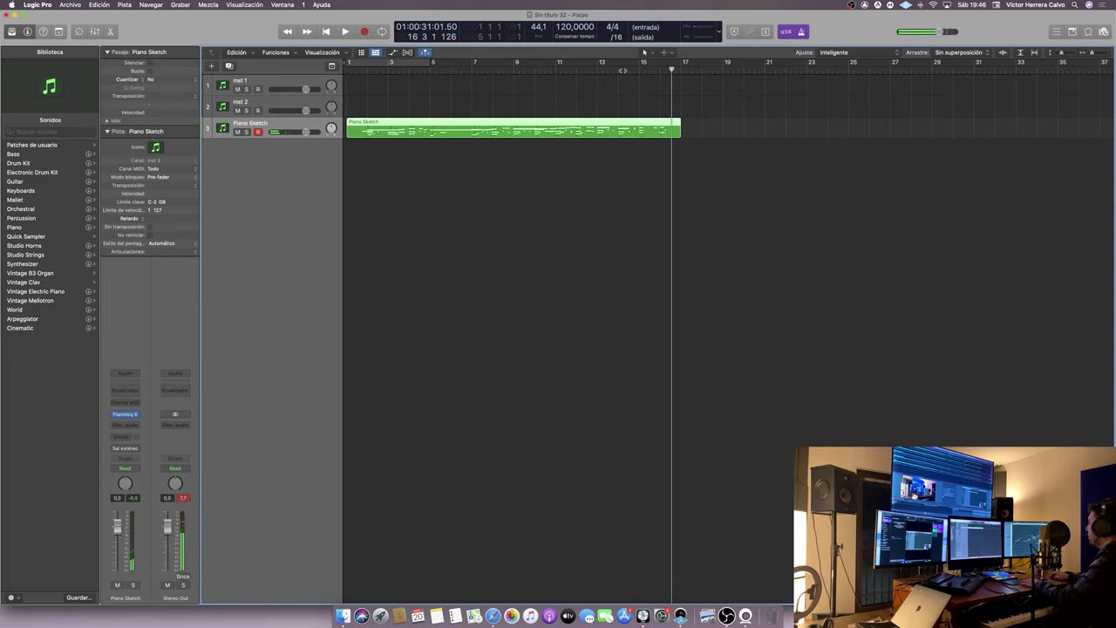
key("space")
left_click_drag(676, 137, 617, 140)
- Try to record a continuation after the trimmed Piano Sketch region and undo it
left_click(345, 31)
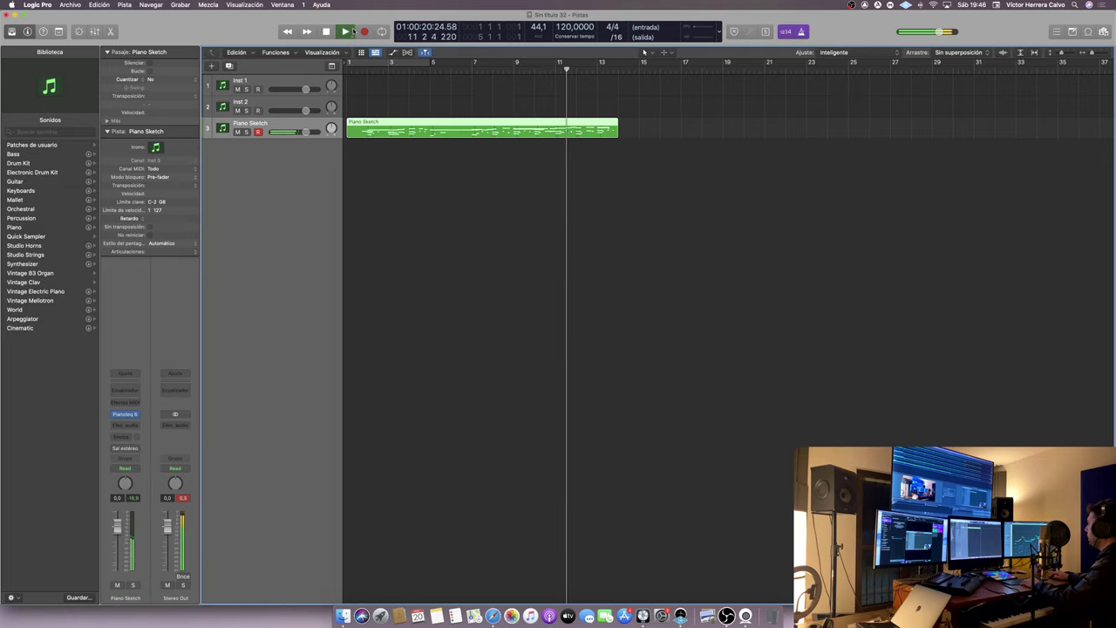
left_click(364, 32)
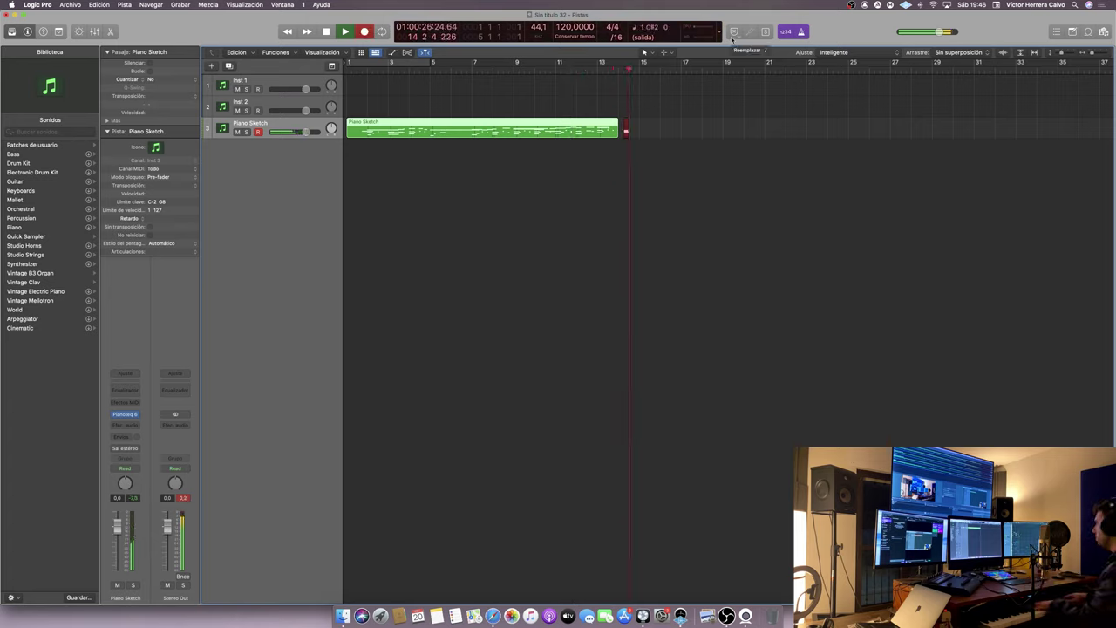
key("space")
key("super+z")
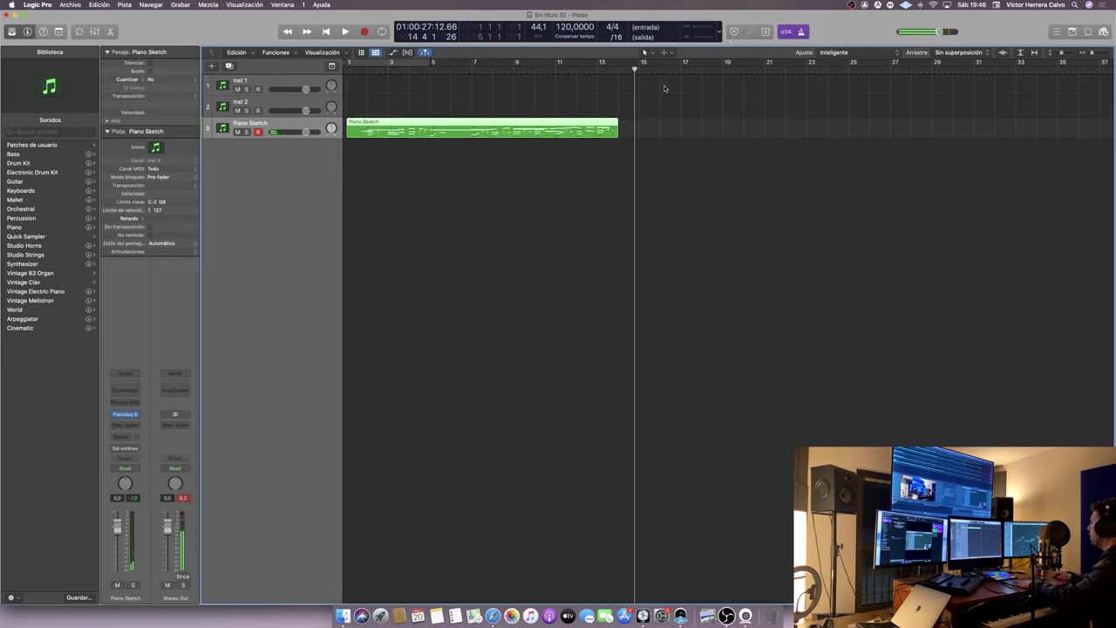
- Play from about bar 12 and record a piano continuation from bar 14 to about bar 19 on the Piano Sketch track
left_click(577, 66)
left_click(344, 31)
left_click(363, 31)
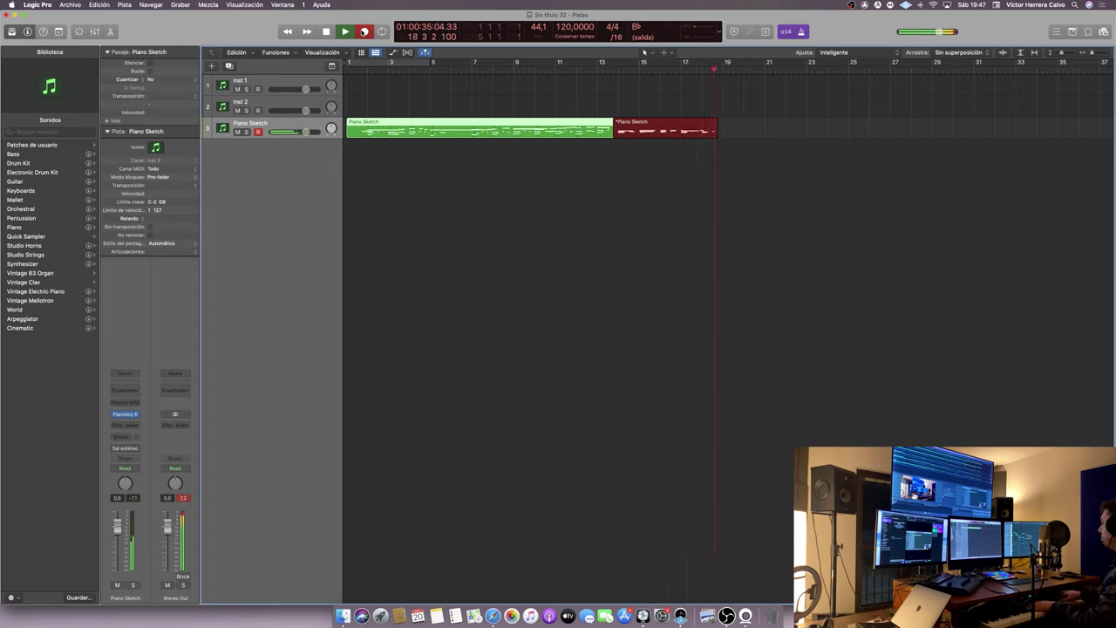
key("space")
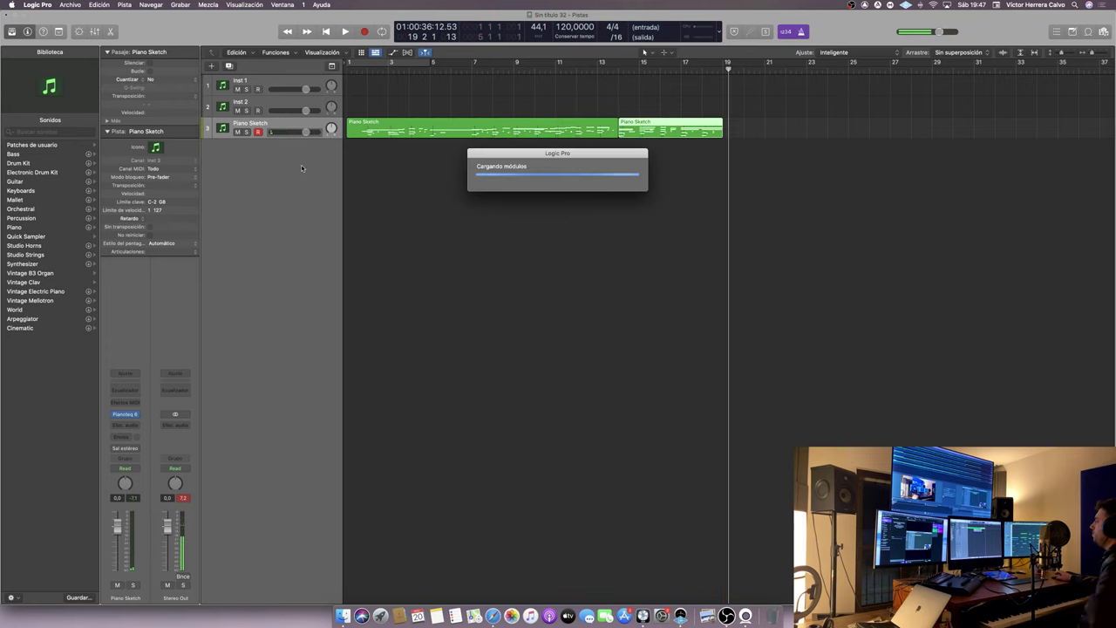
- Load SINE Player on the new fourth instrument track and browse its Orchestral Tools sample libraries
left_click(137, 419)
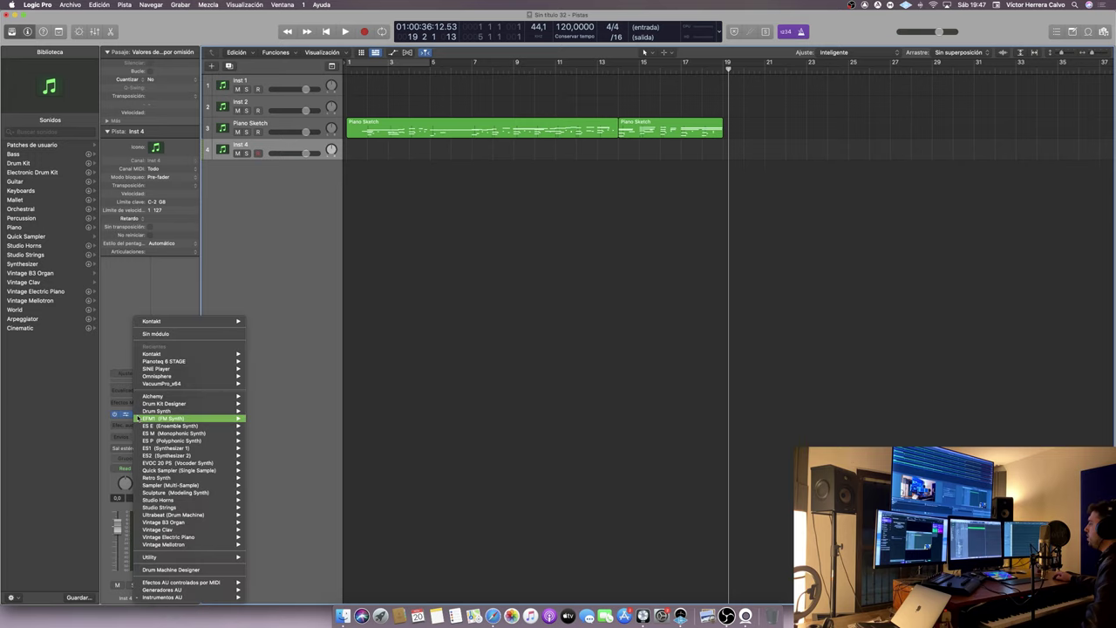
left_click(189, 370)
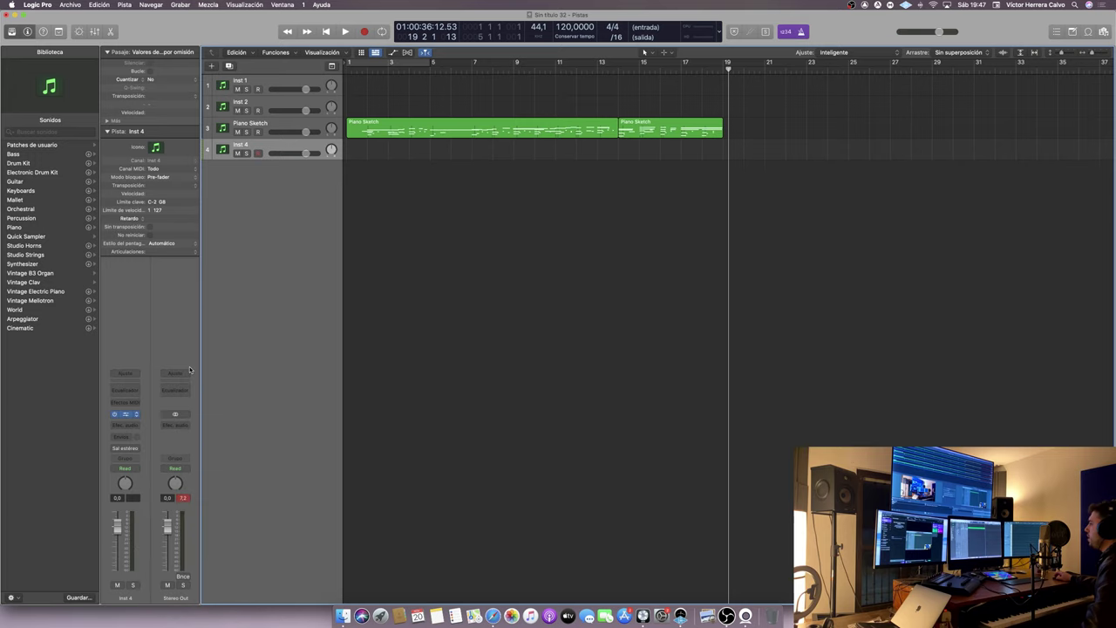
scroll(564, 305, "down", 5)
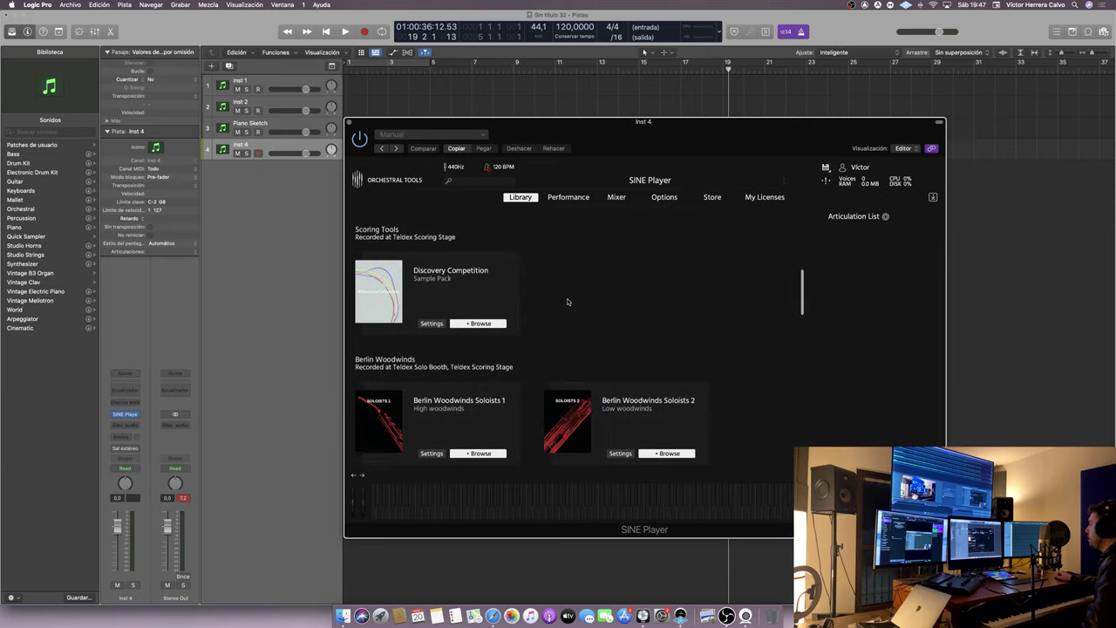
scroll(564, 306, "down", 8)
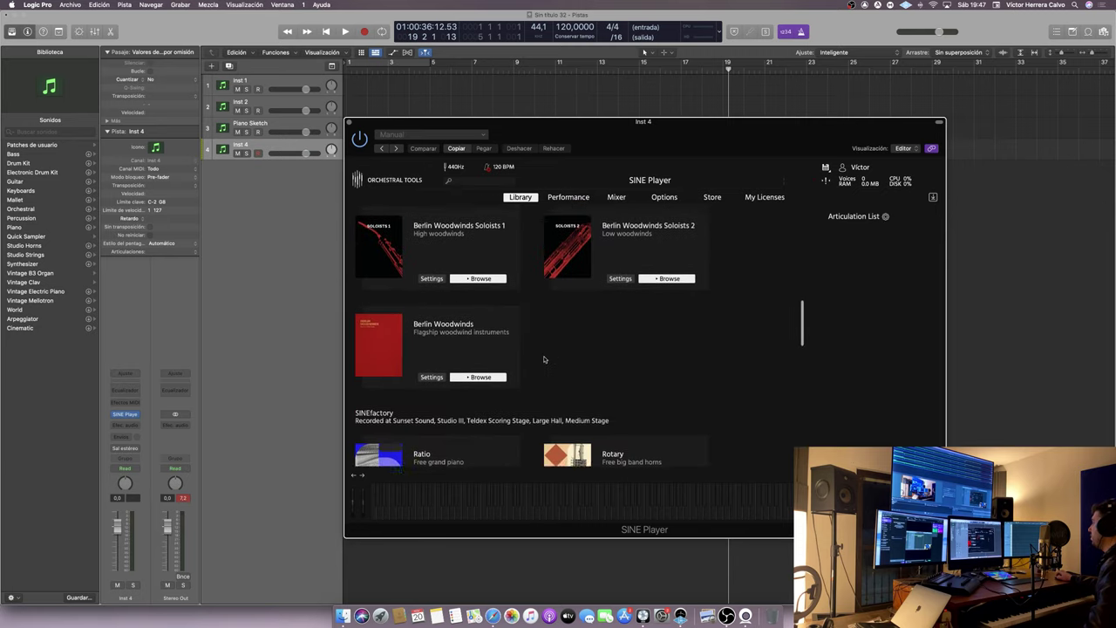
scroll(531, 352, "down", 8)
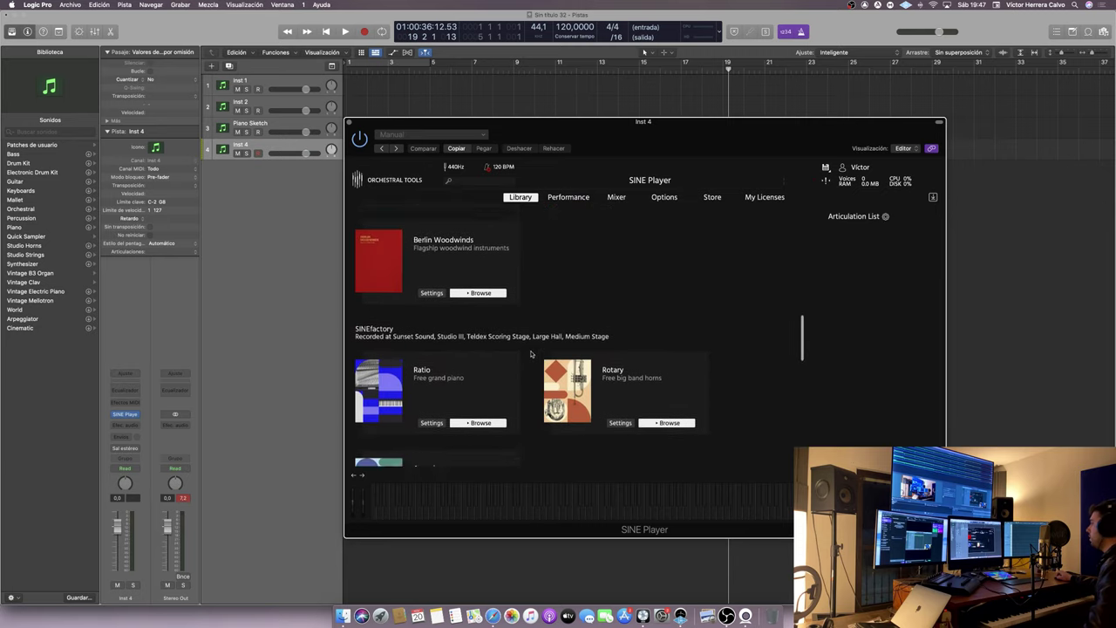
scroll(481, 388, "down", 2)
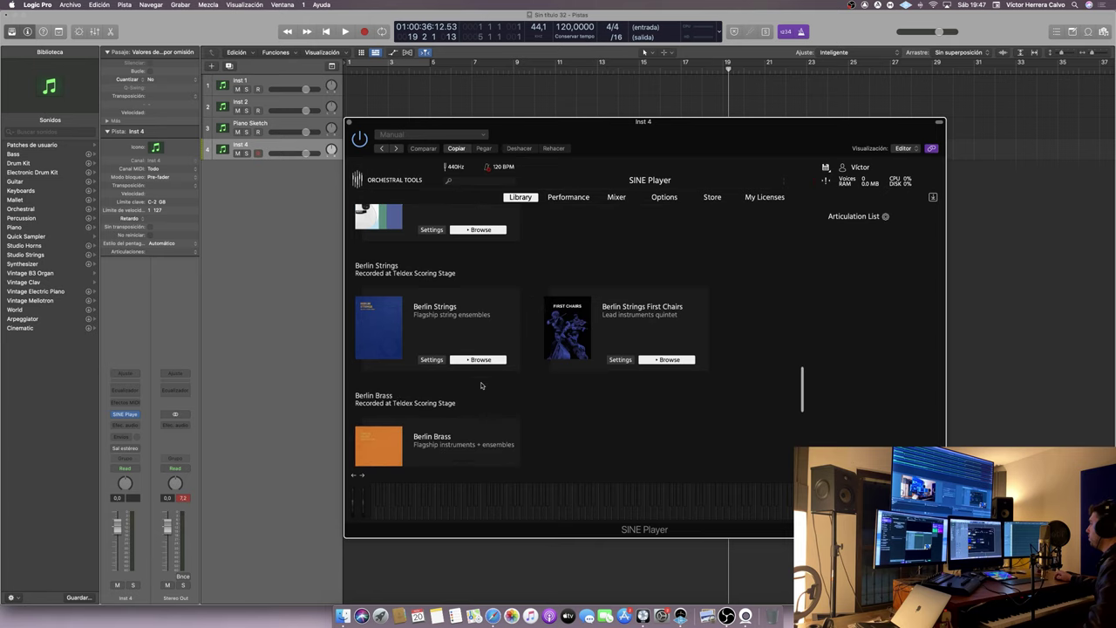
scroll(481, 379, "down", 5)
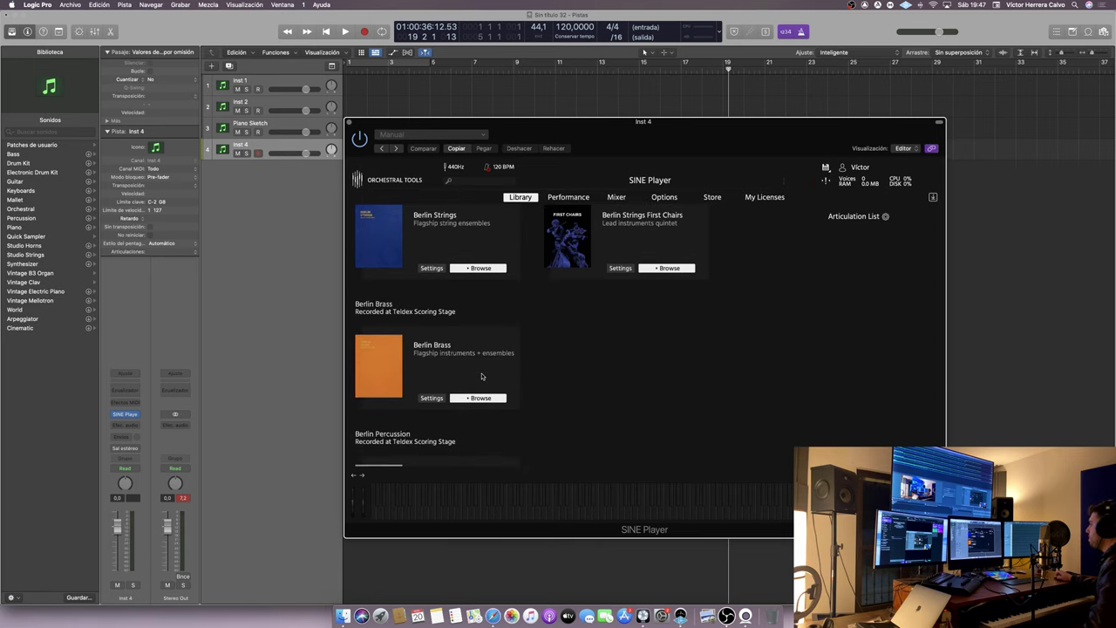
left_click(350, 123)
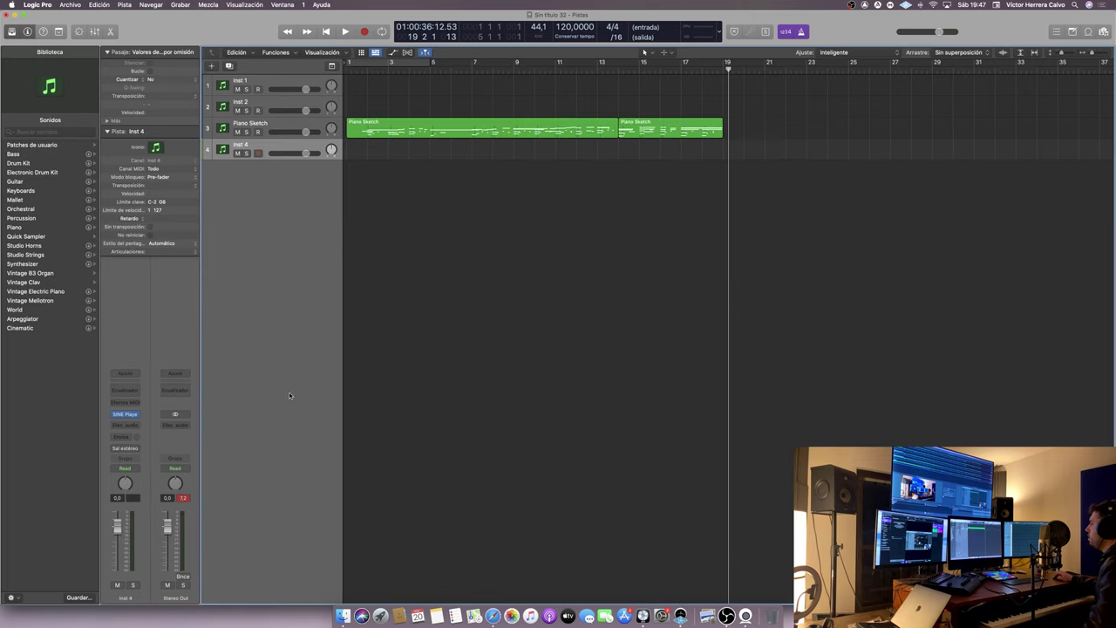
- Replace the fourth track's instrument with Kontakt and load 12. Violins Flageolet Tremolo from the Symphonic Sphere single articulations
left_click(136, 416)
left_click(363, 393)
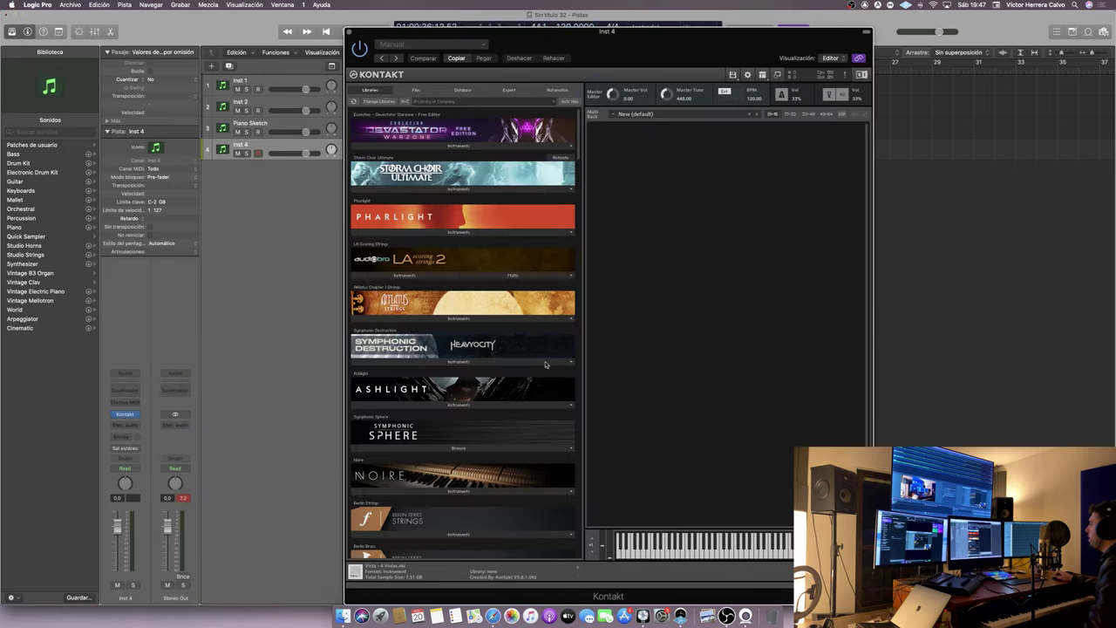
left_click(421, 452)
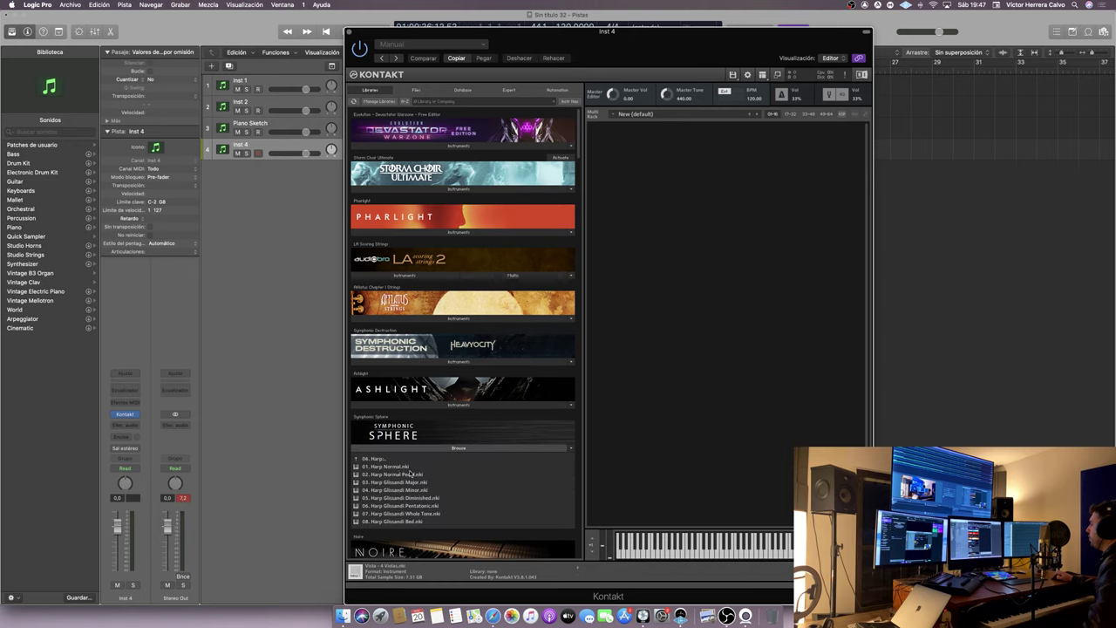
left_click(394, 460)
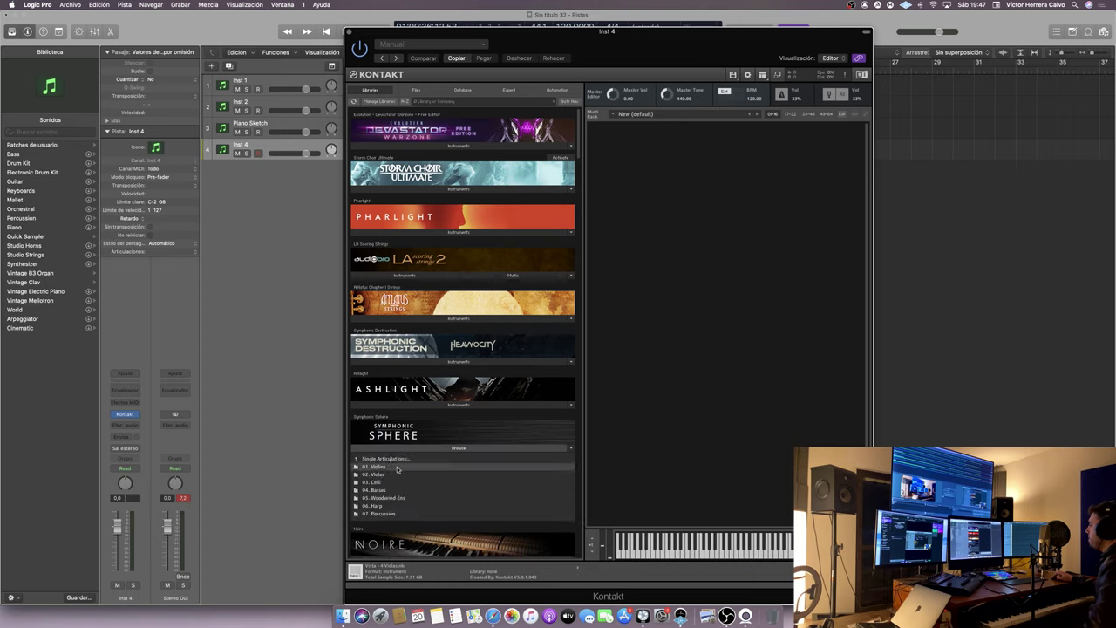
left_click(398, 469)
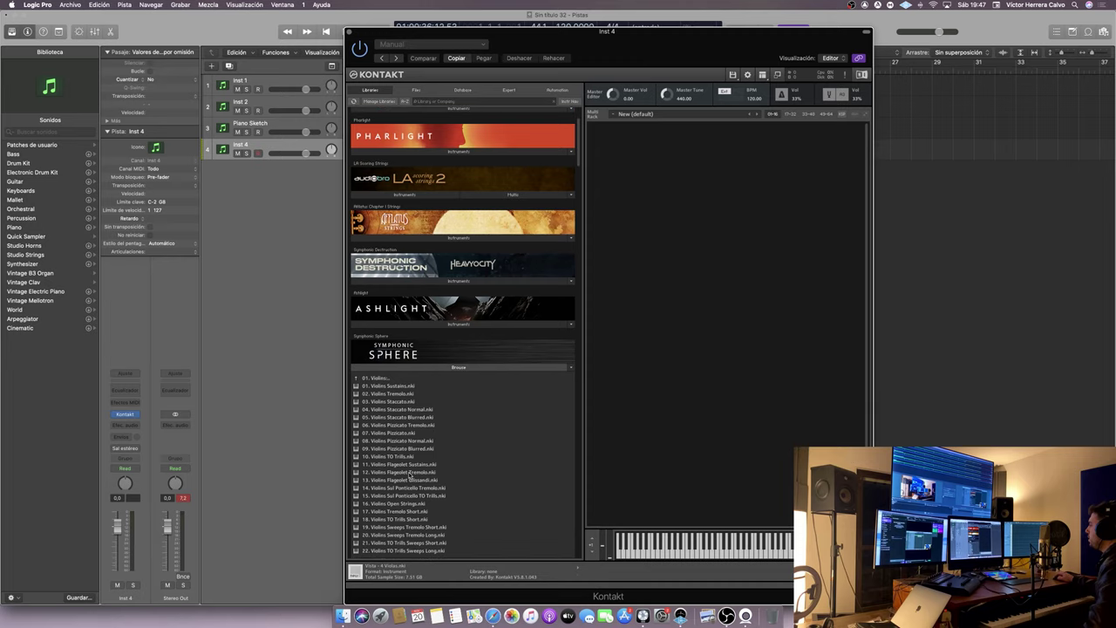
double_click(415, 472)
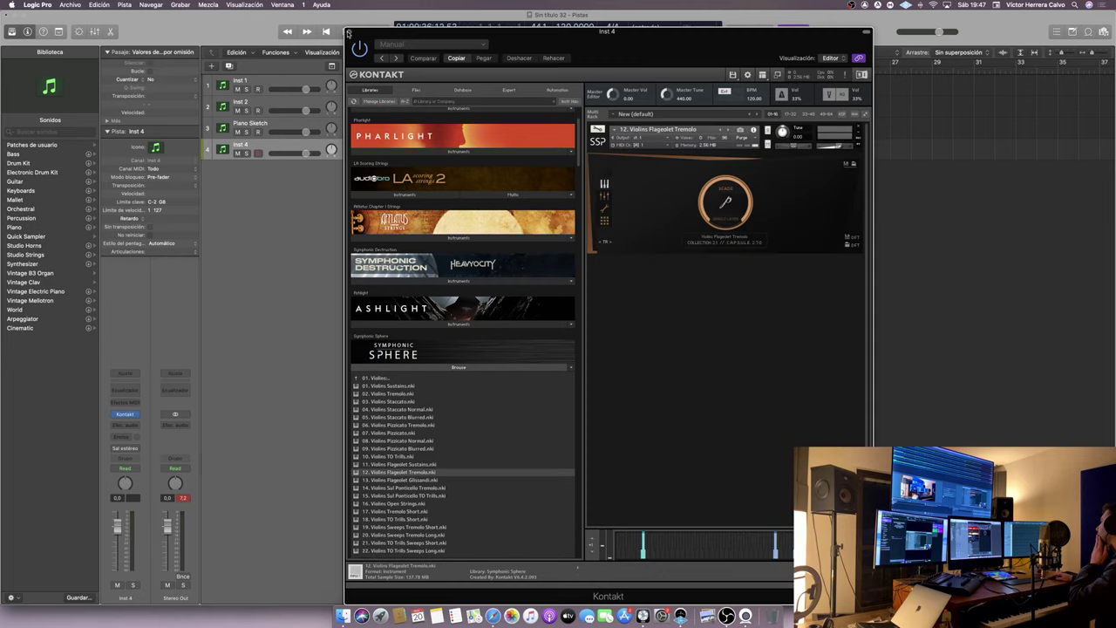
left_click(350, 33)
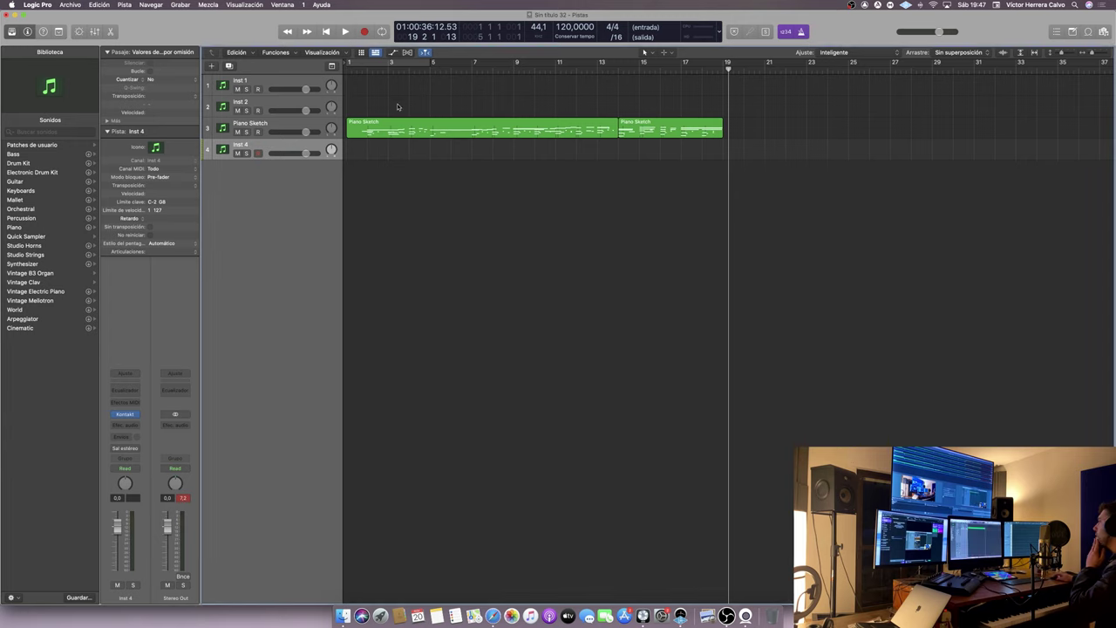
- Move the longer Piano Sketch region to start at bar 5
mouse_move(397, 129)
left_mouse_down()
mouse_move(553, 129)
mouse_move(482, 129)
left_mouse_up()
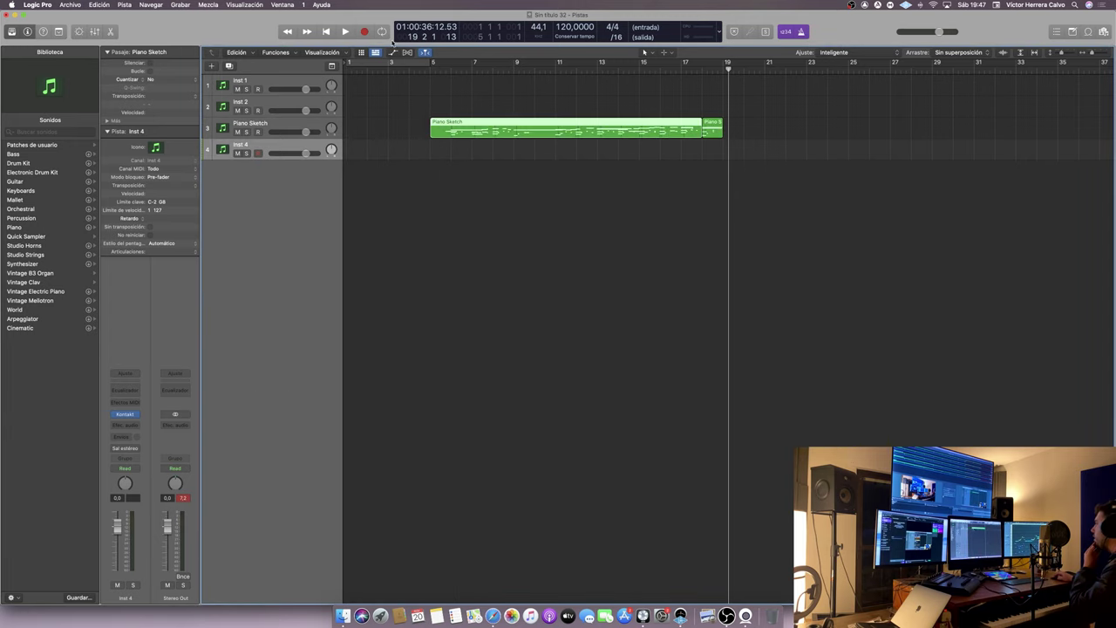
left_click(323, 37)
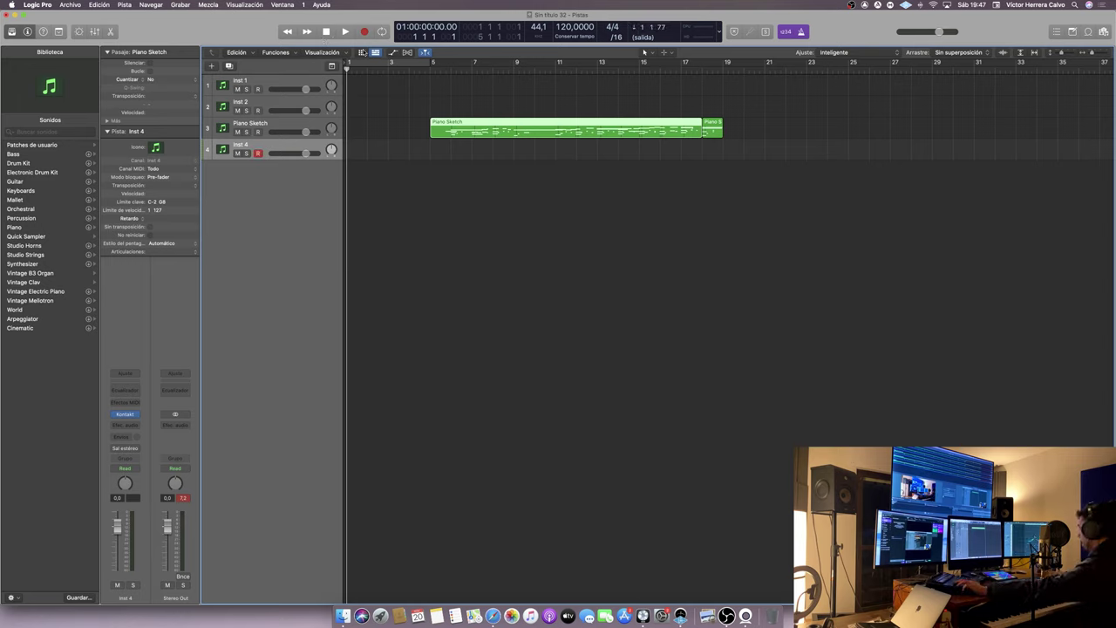
key("r")
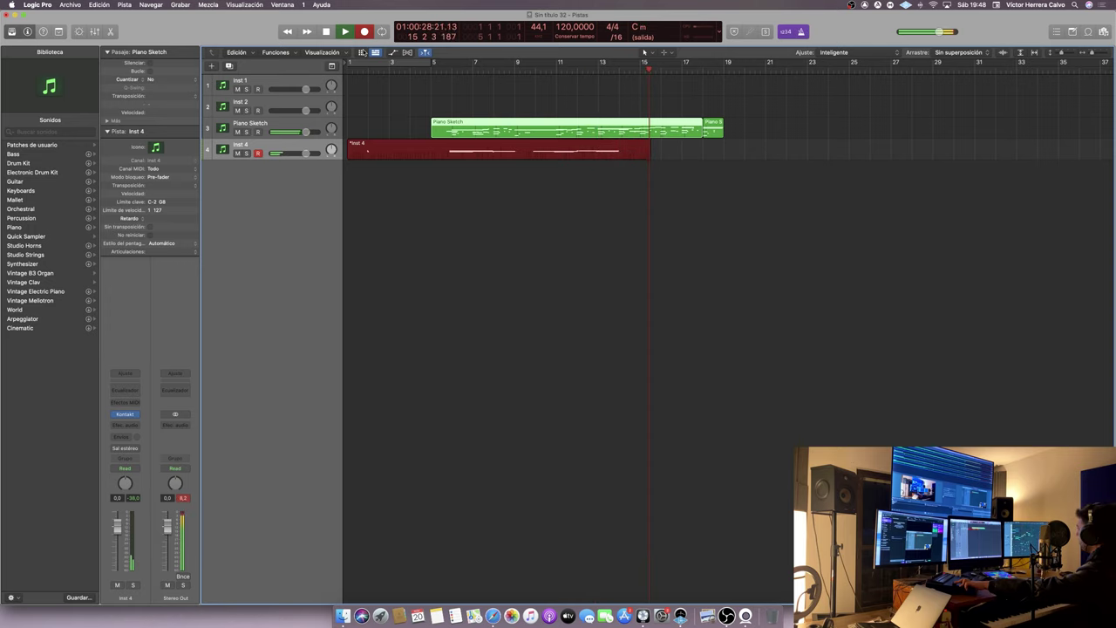
key("super+period")
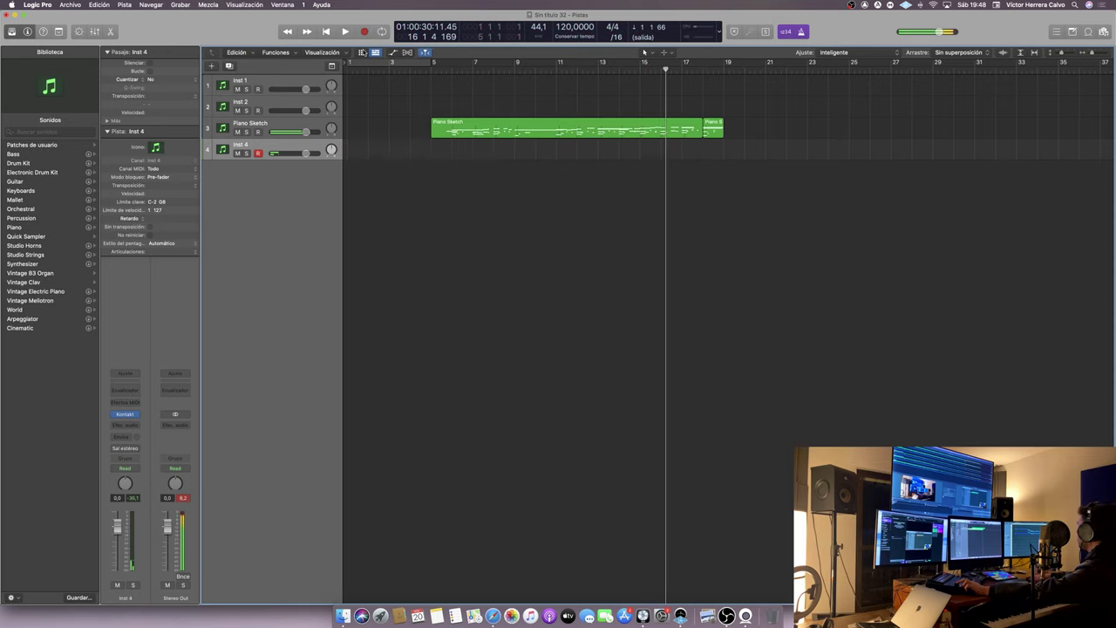
- Record the tremolo violin part on the fourth track from bar 1 to about bar 19
left_click(325, 32)
left_click(344, 32)
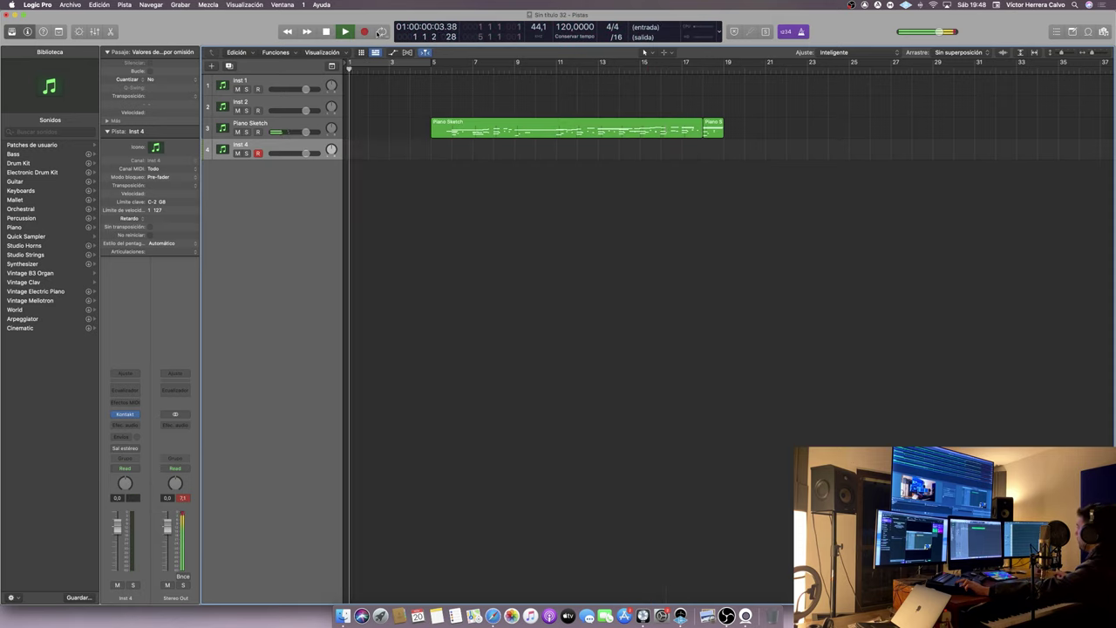
left_click(364, 32)
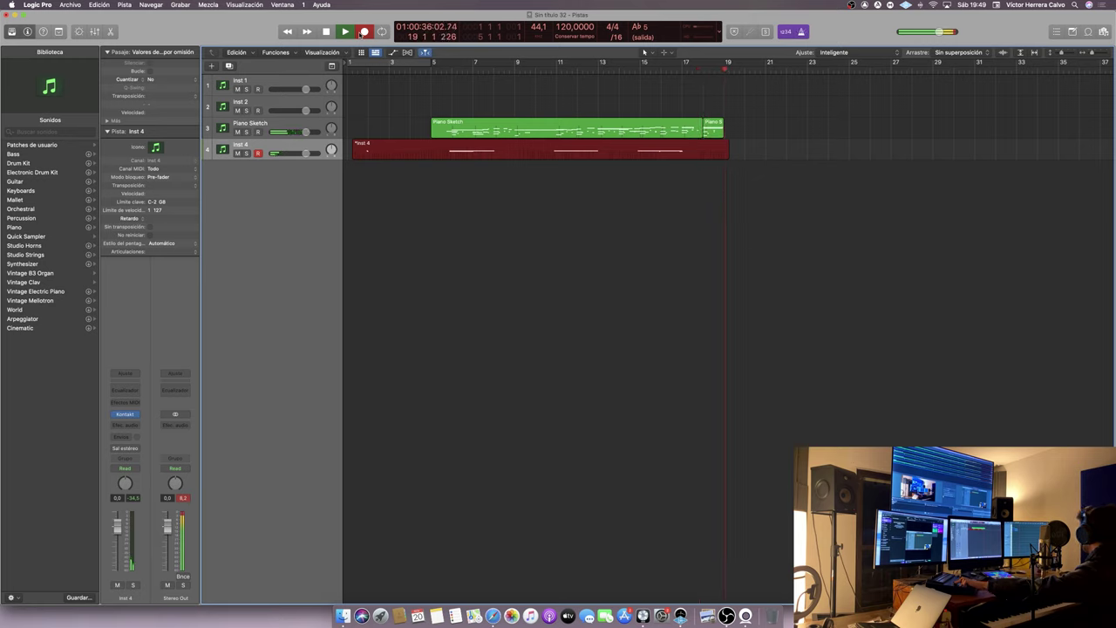
key("space")
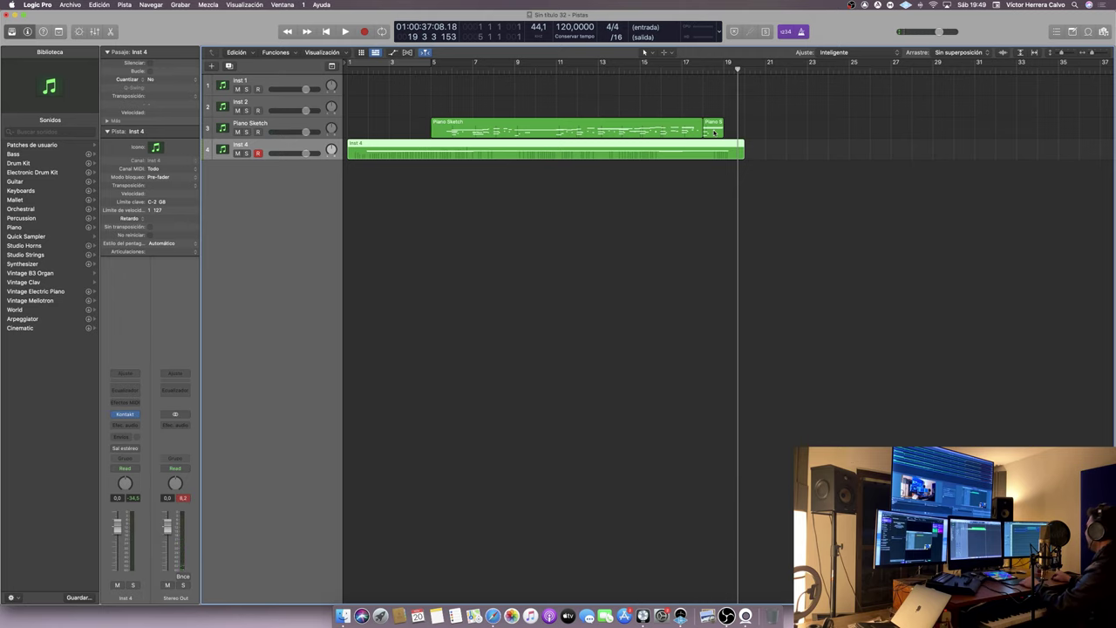
left_click(287, 125)
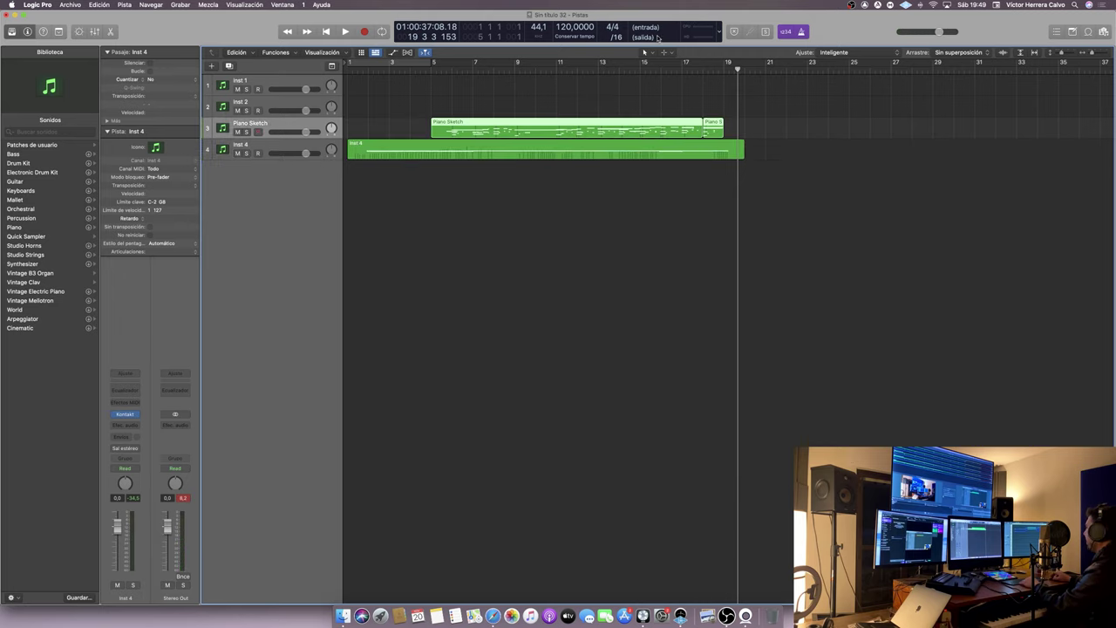
key("space")
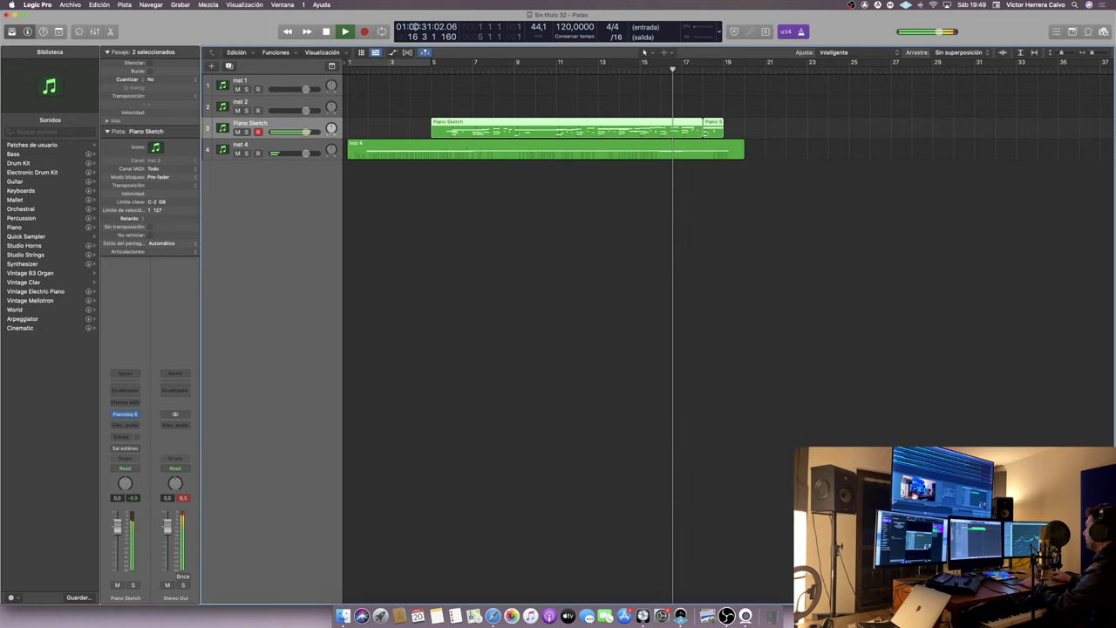
left_click(364, 31)
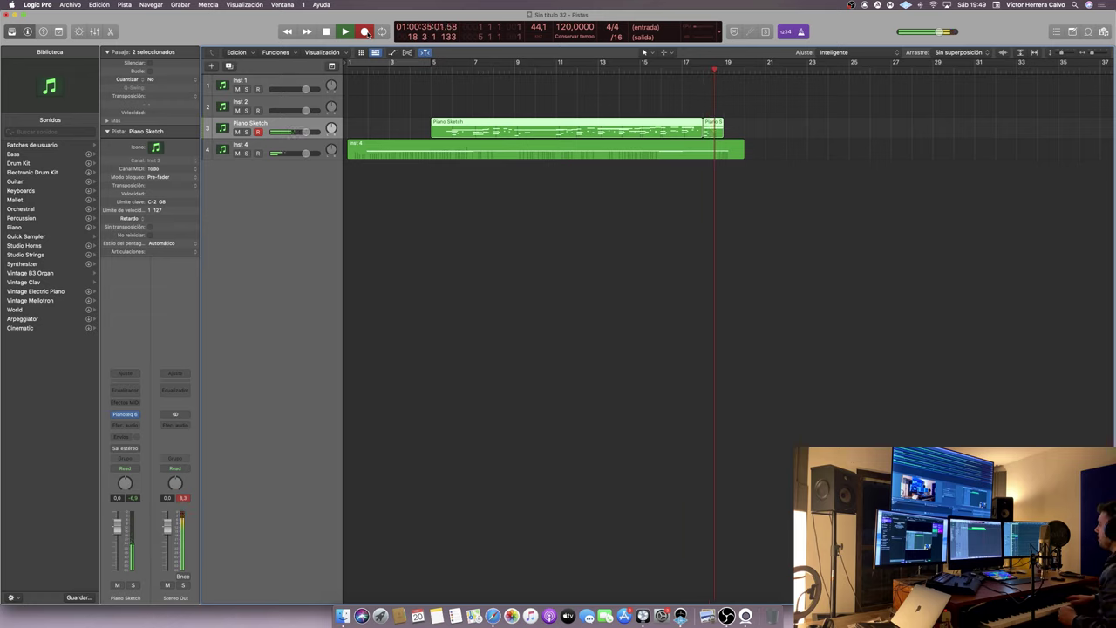
key("space")
key("super+z")
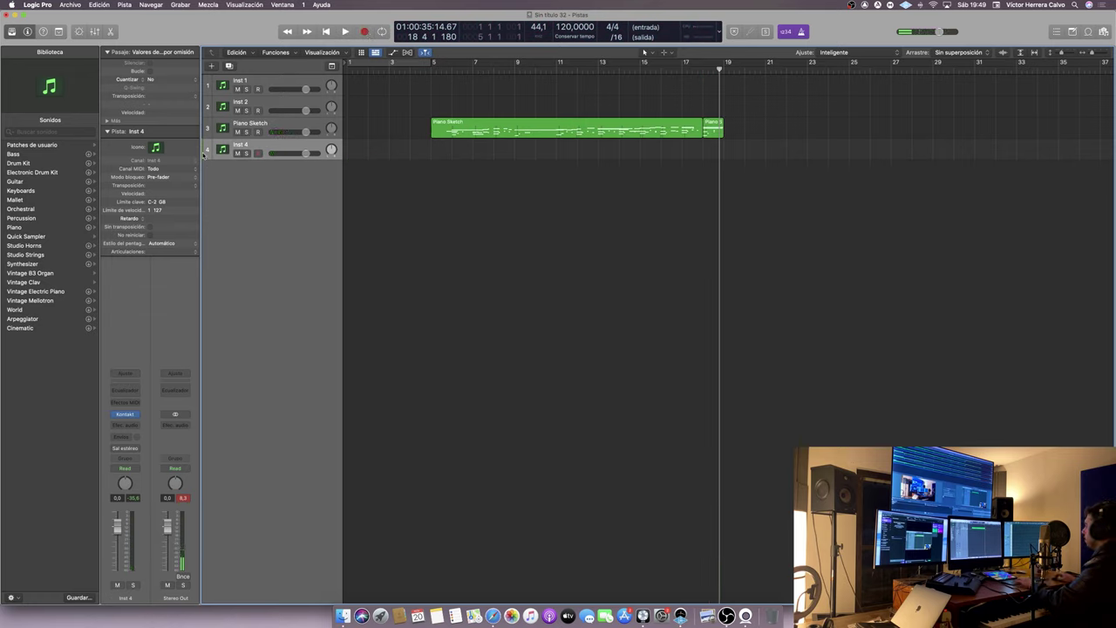
key("super+shift+z")
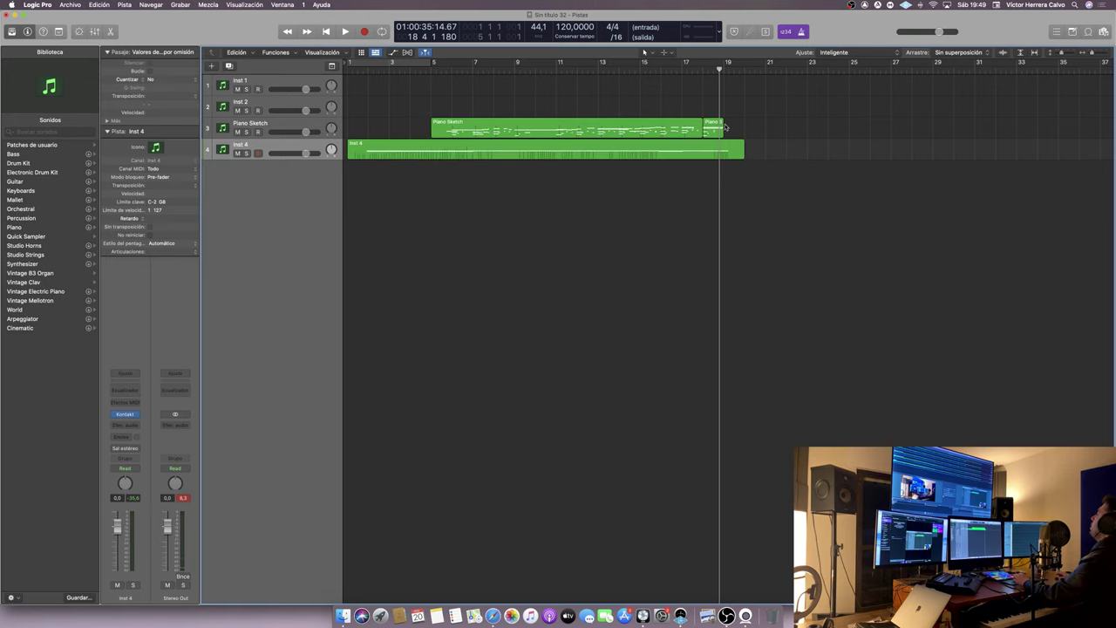
- Replace the short second Piano Sketch region with a new recording from about bar 18 to bar 24 and join it to the first region
left_click(712, 126)
key("Delete")
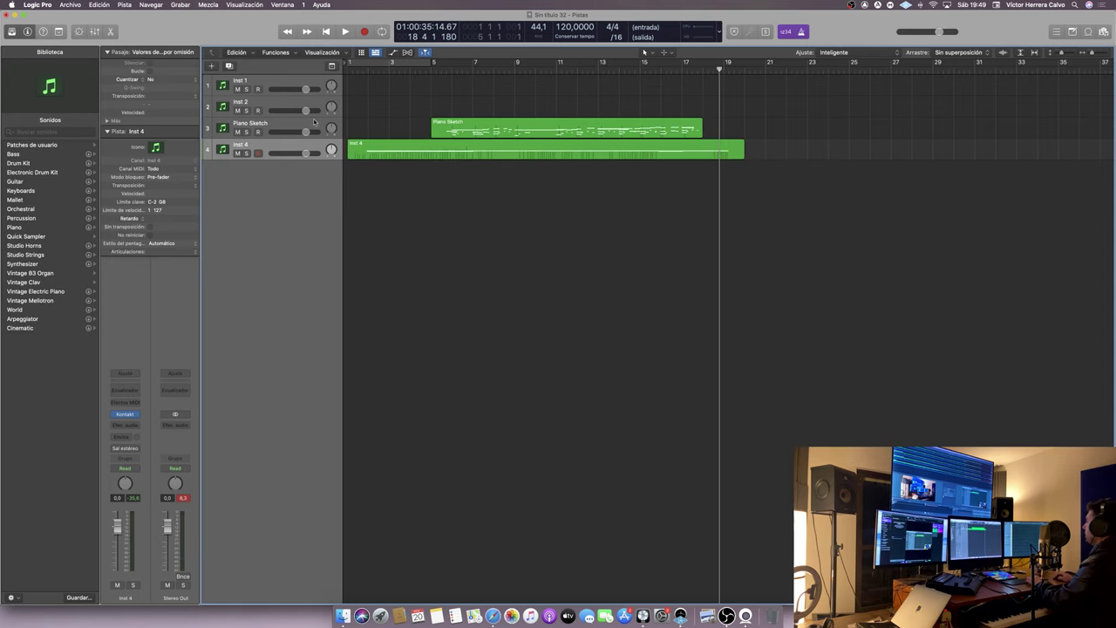
left_click(671, 124)
left_click(662, 70)
key("space")
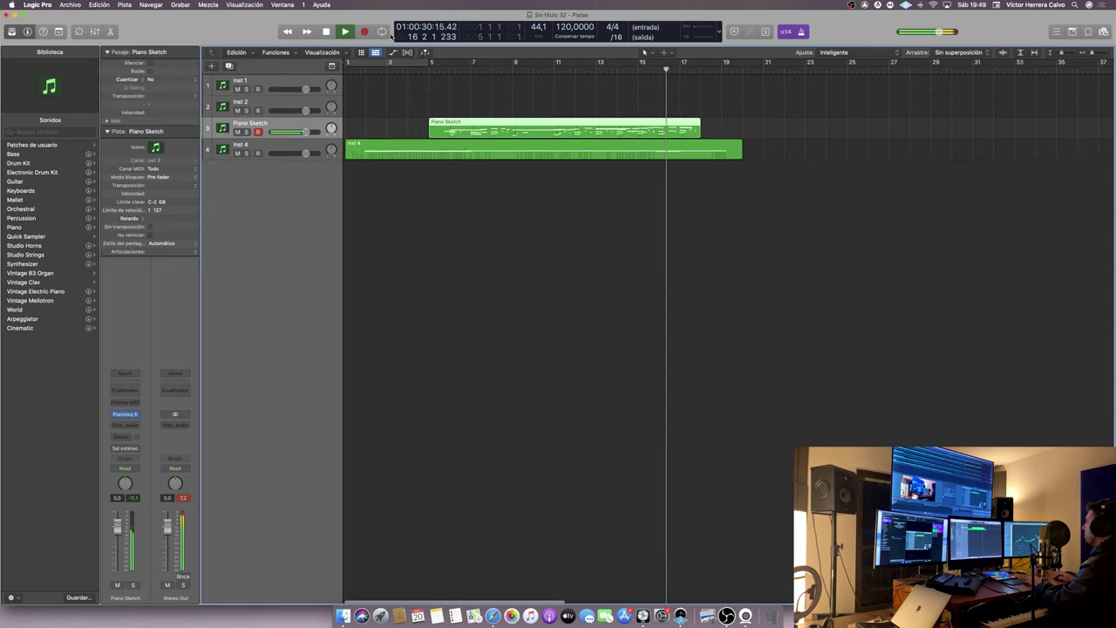
left_click(364, 32)
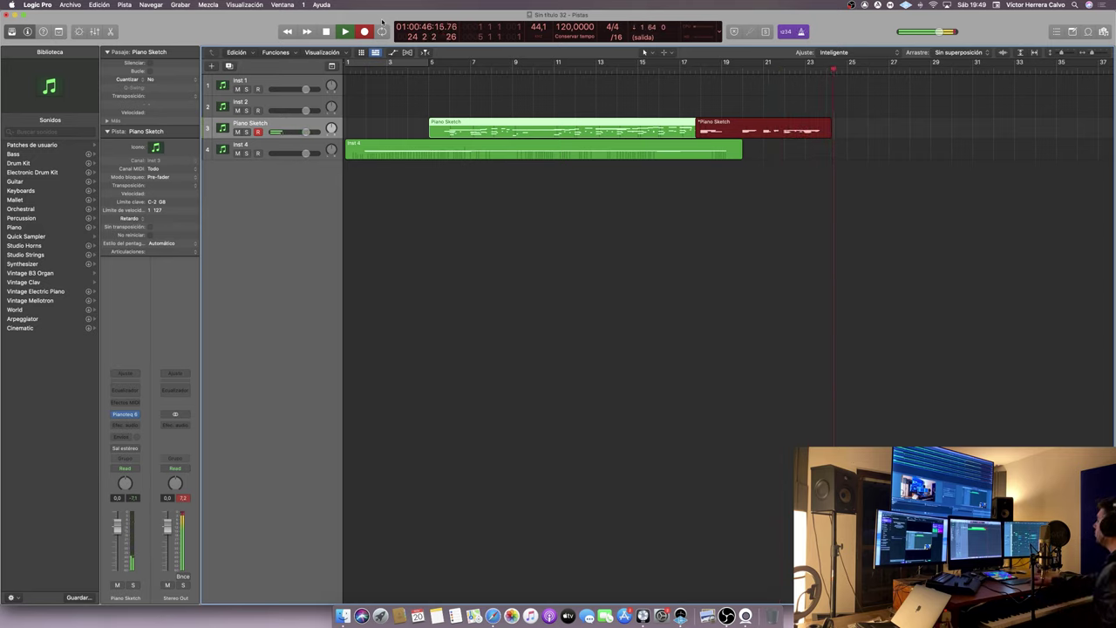
key("space")
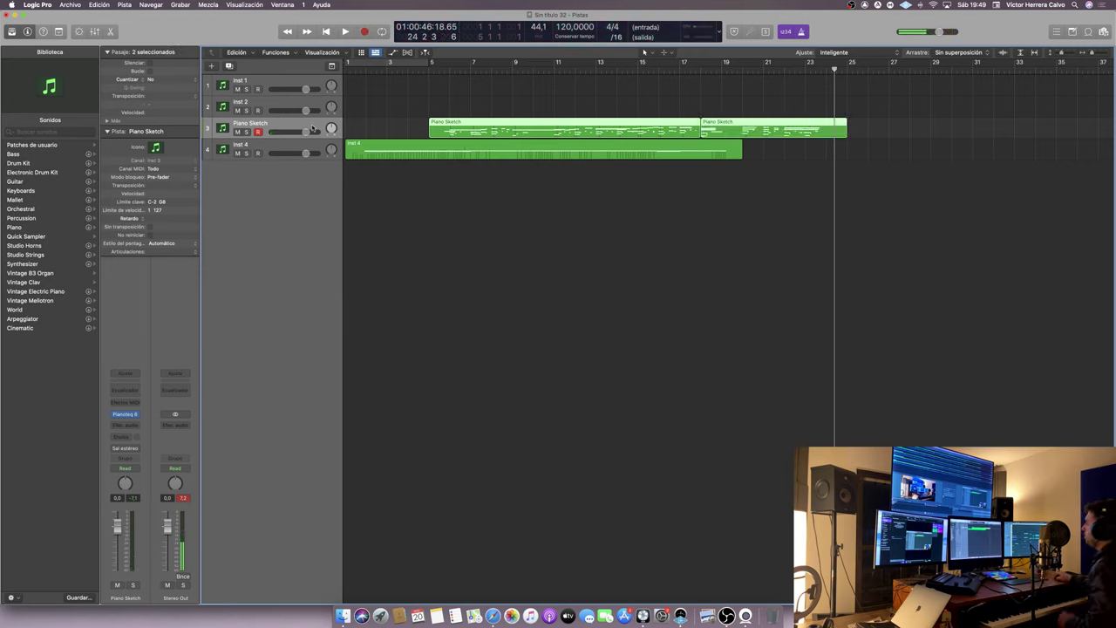
left_click(641, 72)
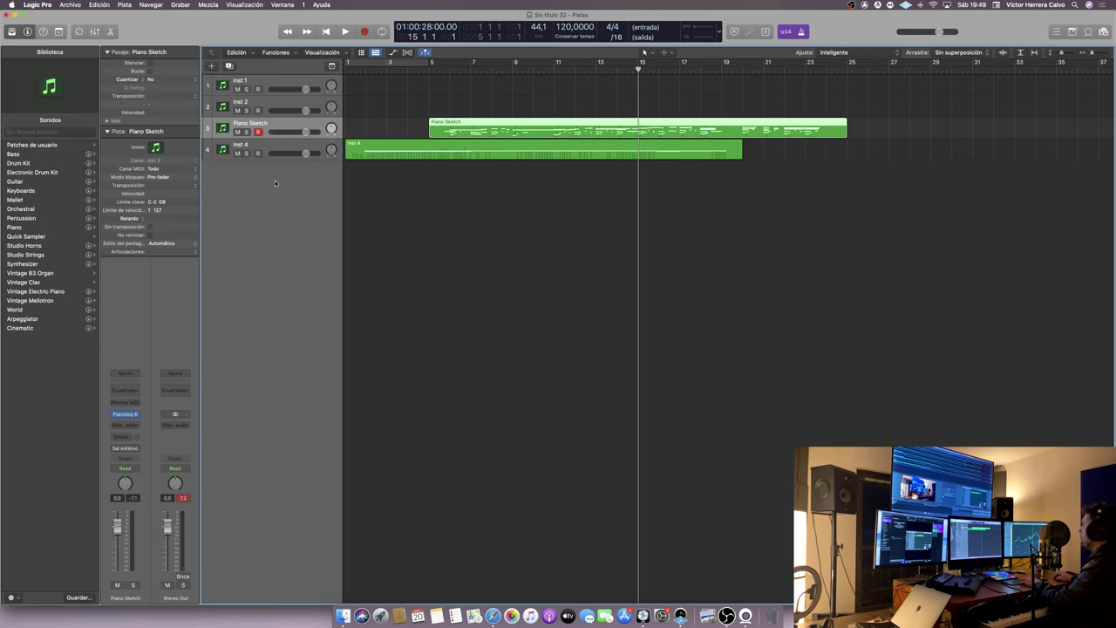
- Rename the fourth track Violins Flageolet tremolo and pan it slightly left
double_click(298, 144)
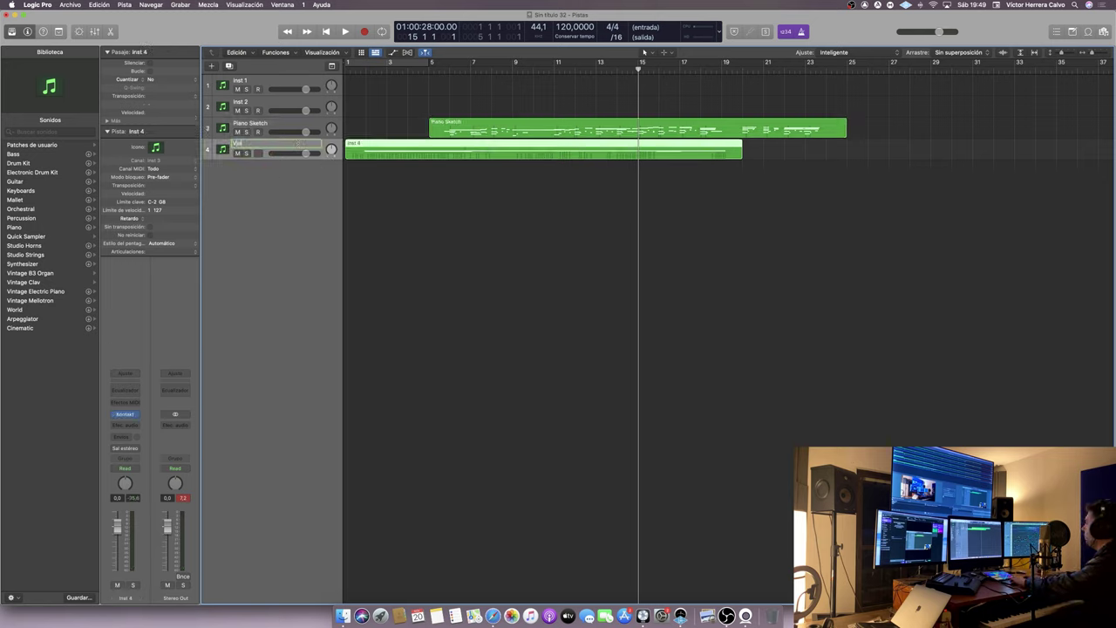
type("Violins Flage")
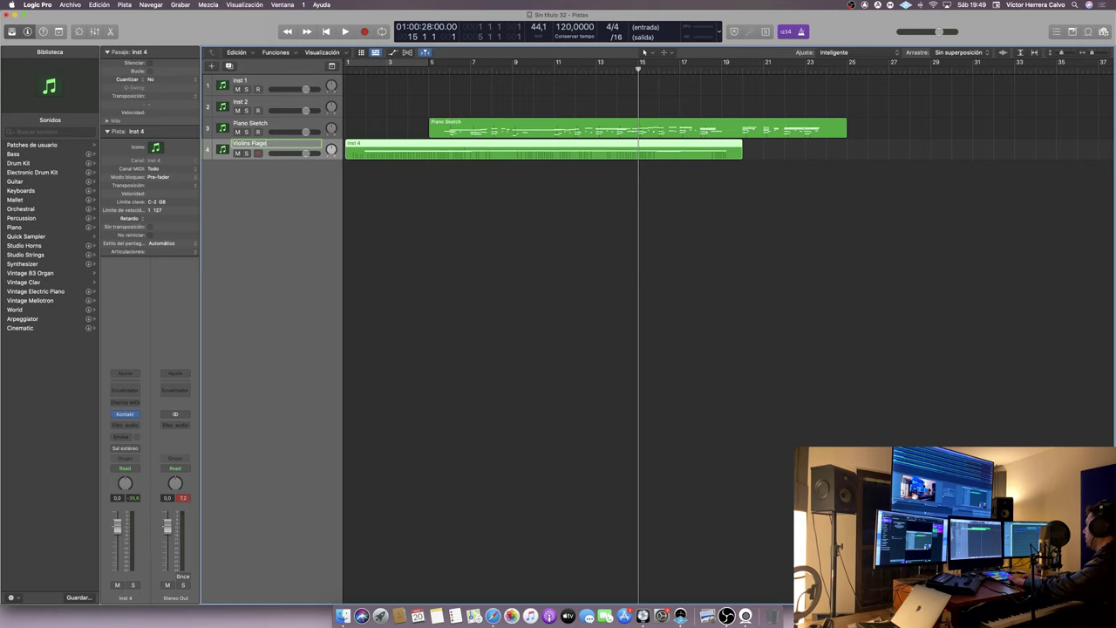
type("olet tremolo")
key("Return")
mouse_move(331, 150)
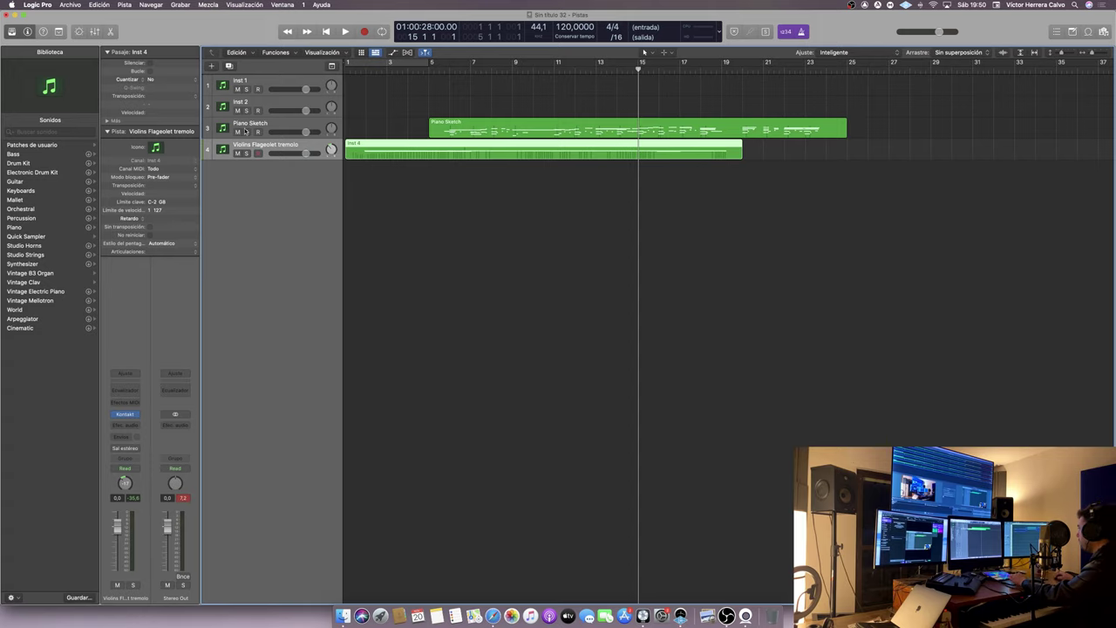
- Create a fifth instrument track with Kontakt and load 01. Solo Oboe Legato from the Berlin Woodwinds Soloists single articulations
double_click(295, 175)
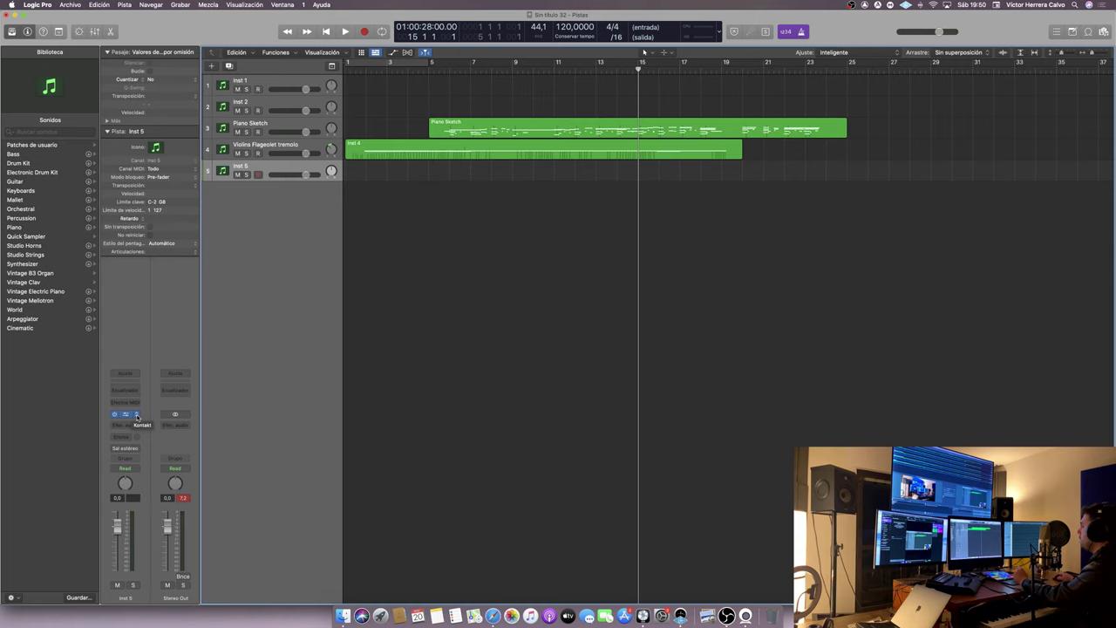
left_click(136, 416)
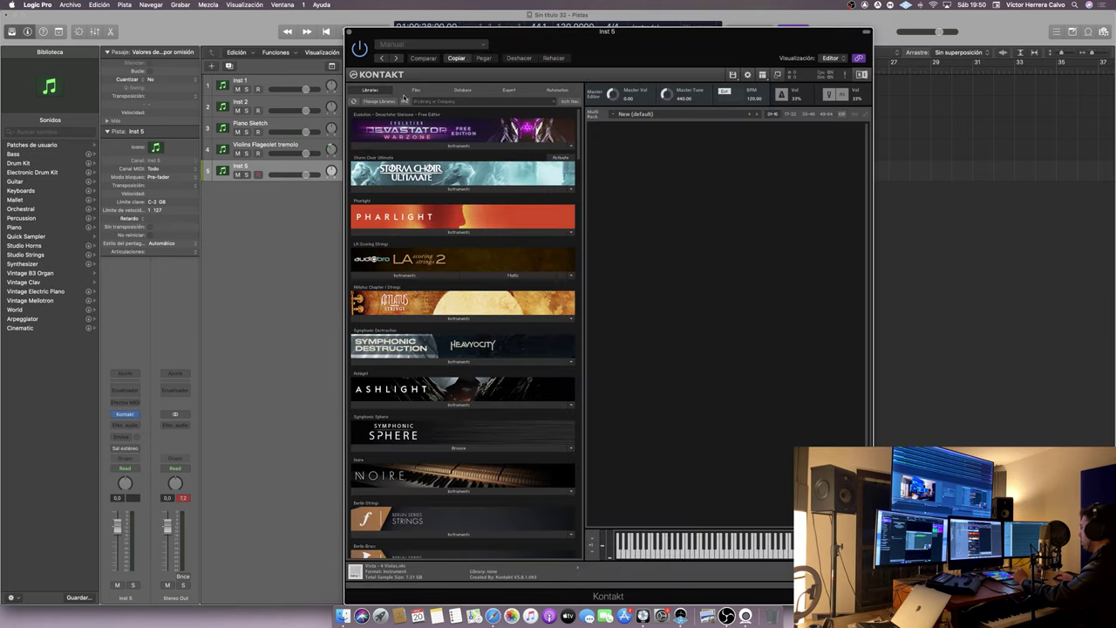
left_click(416, 90)
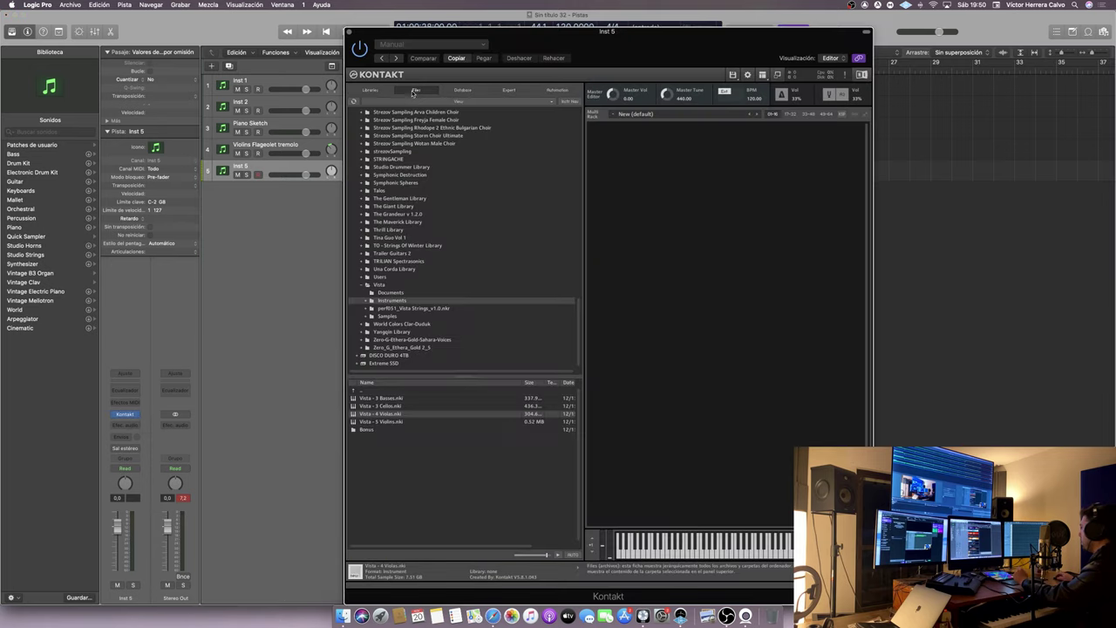
scroll(433, 218, "up", 10)
scroll(433, 193, "up", 5)
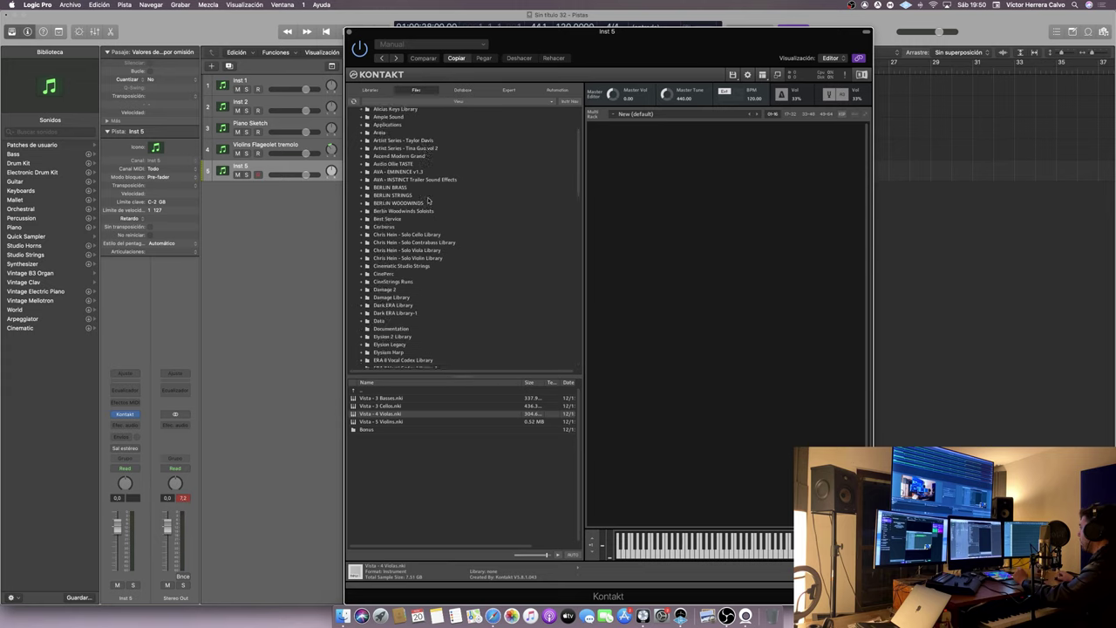
left_click(419, 284)
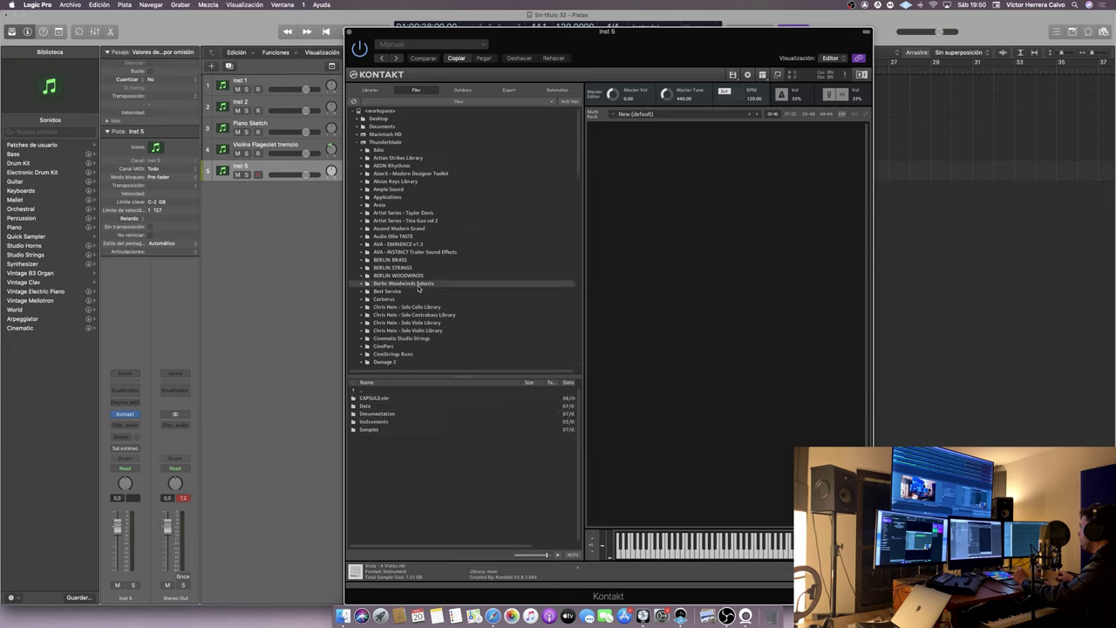
double_click(395, 423)
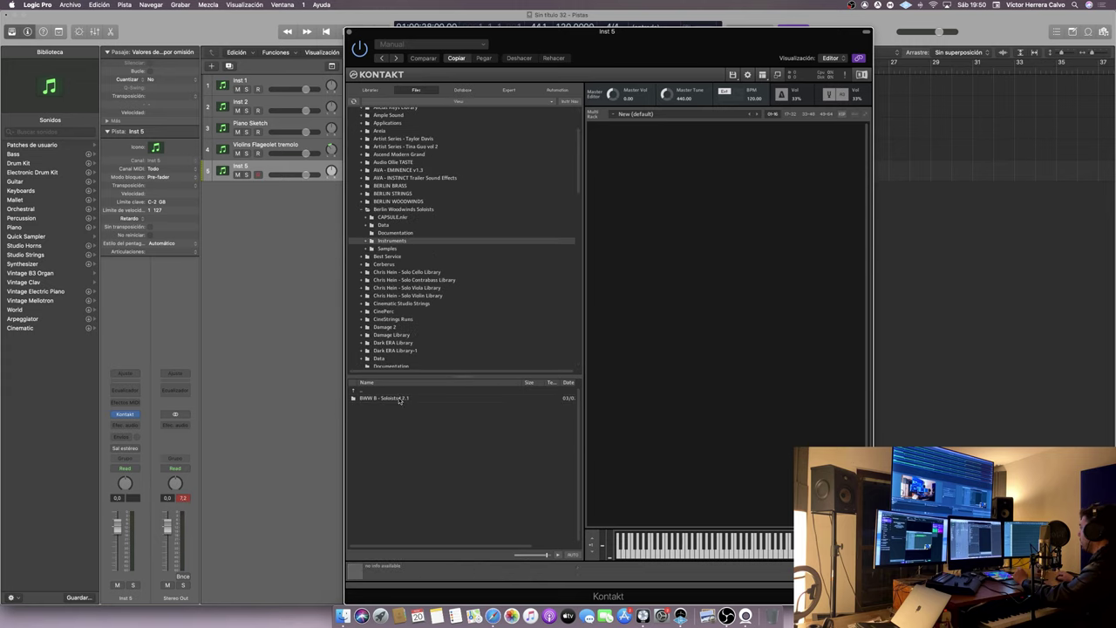
double_click(384, 398)
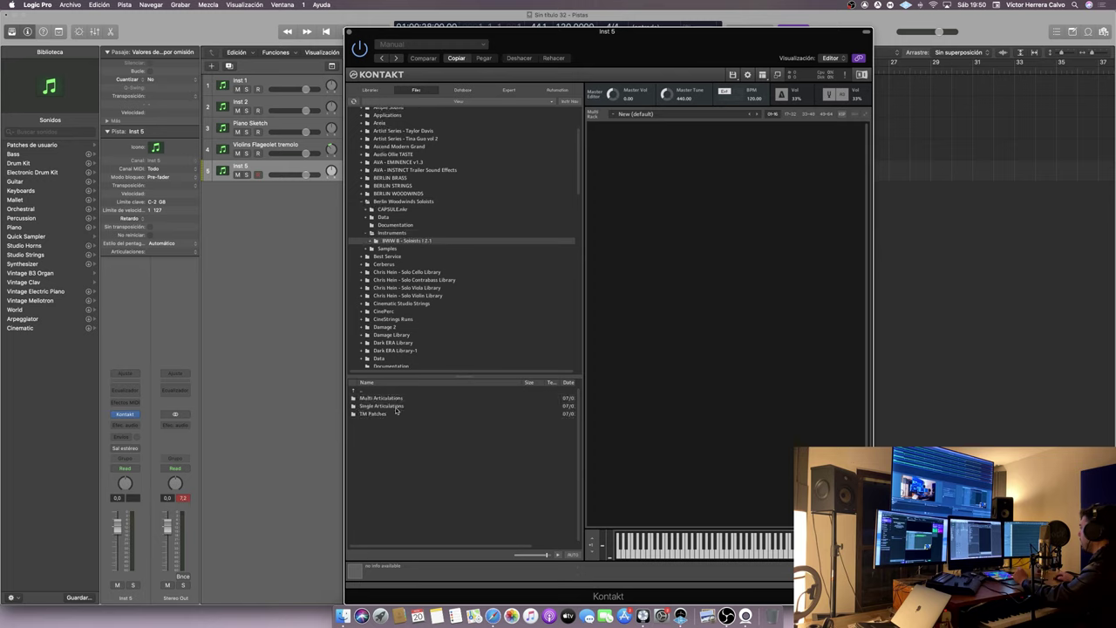
double_click(397, 407)
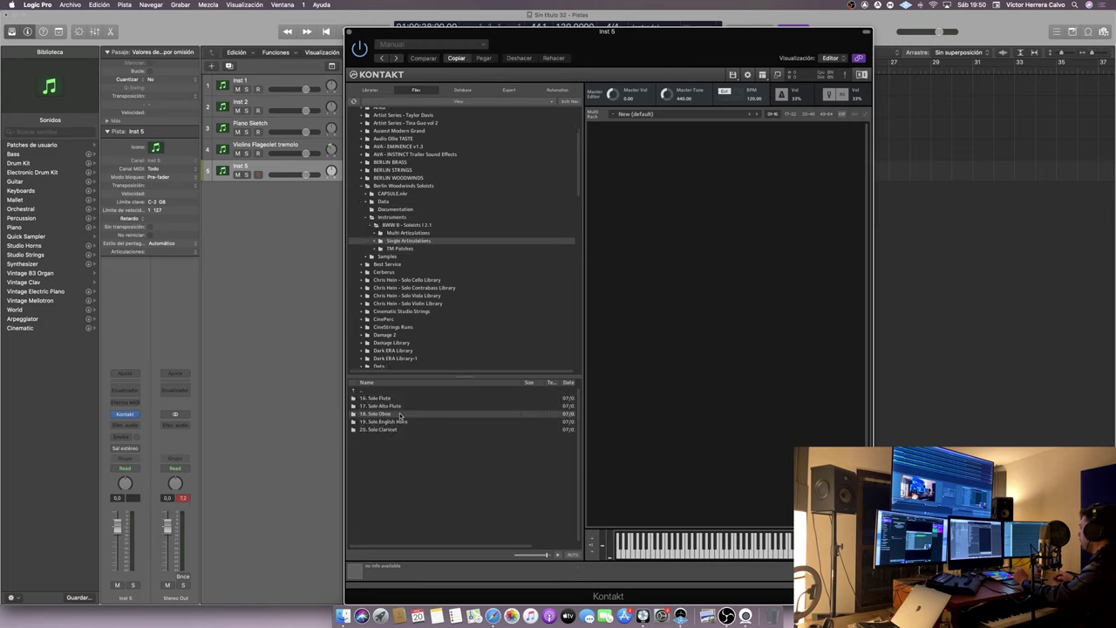
double_click(381, 413)
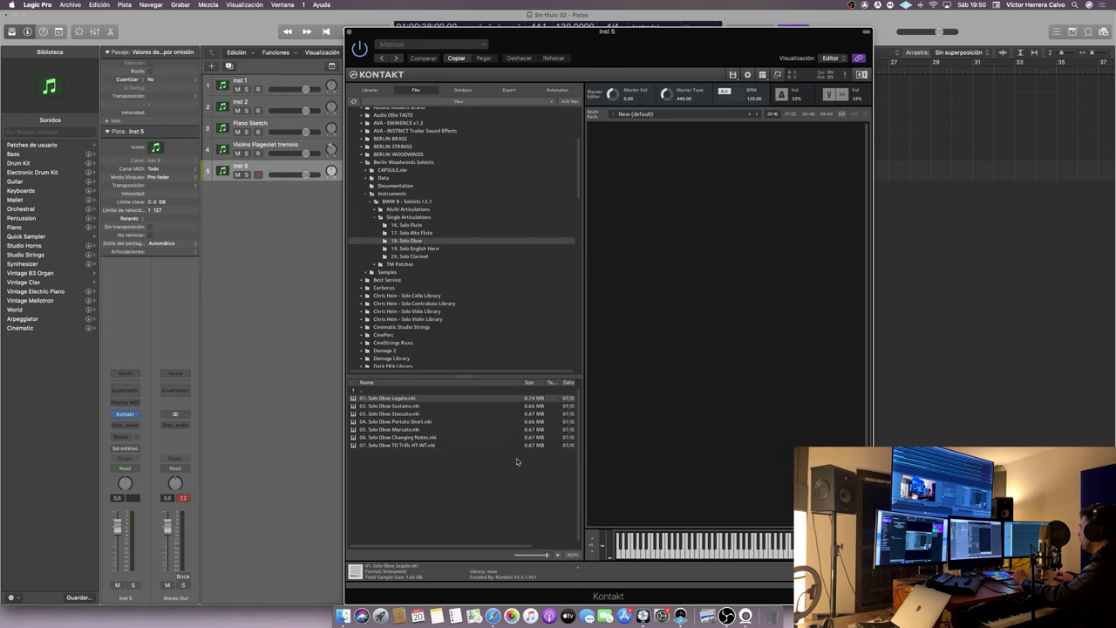
key("super+w")
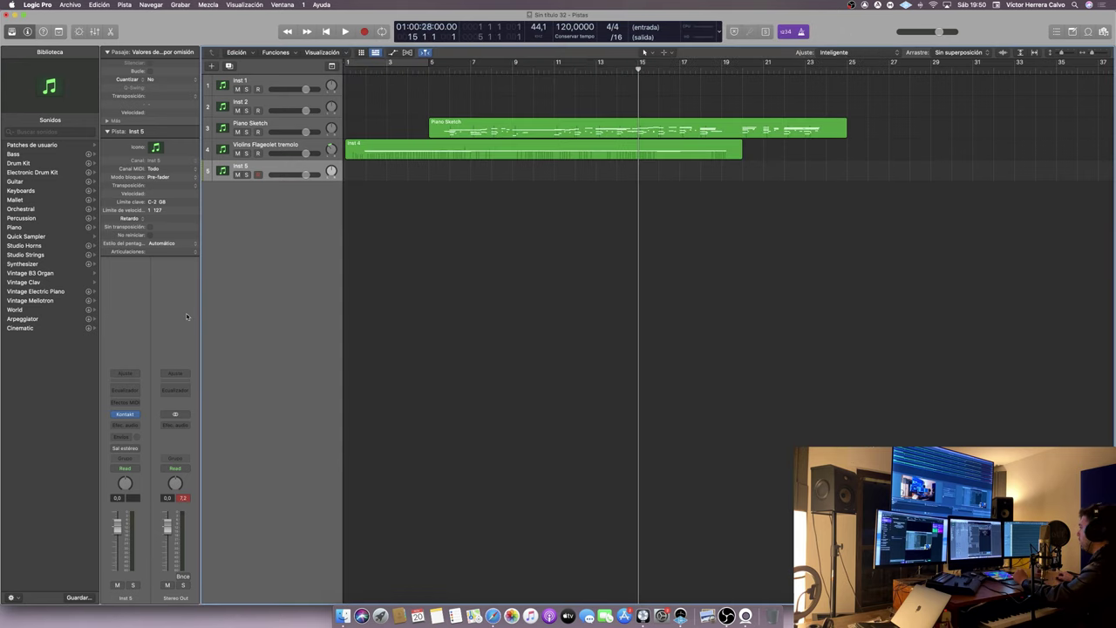
- Insert the ValhallaRoom reverb on the fifth track with the mix set to 27.2 %, and adjust its decay
left_click(125, 424)
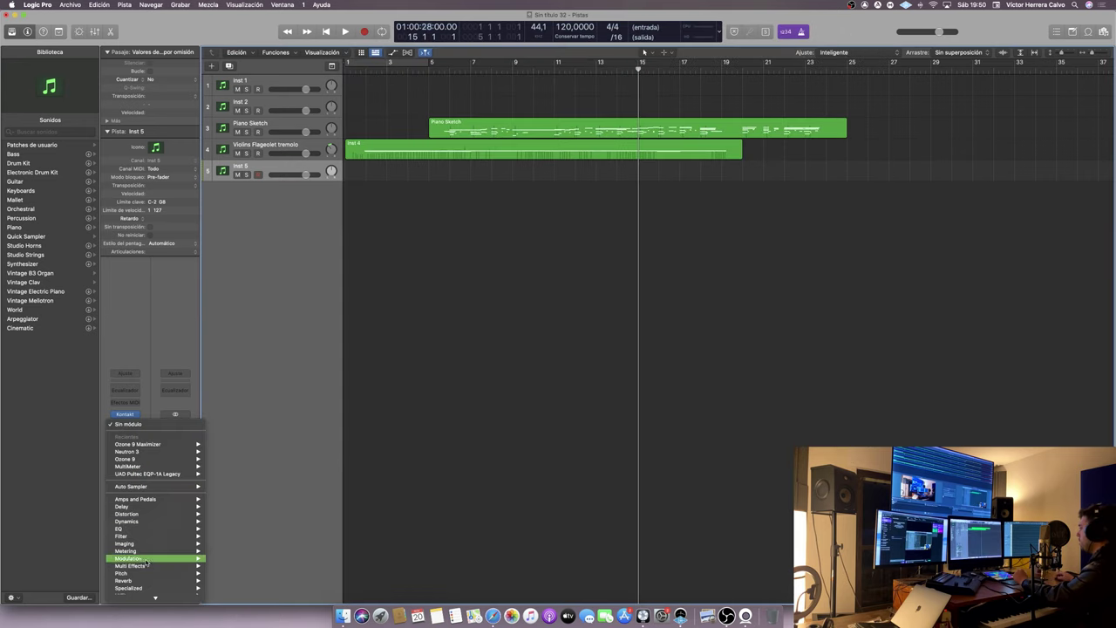
mouse_move(135, 597)
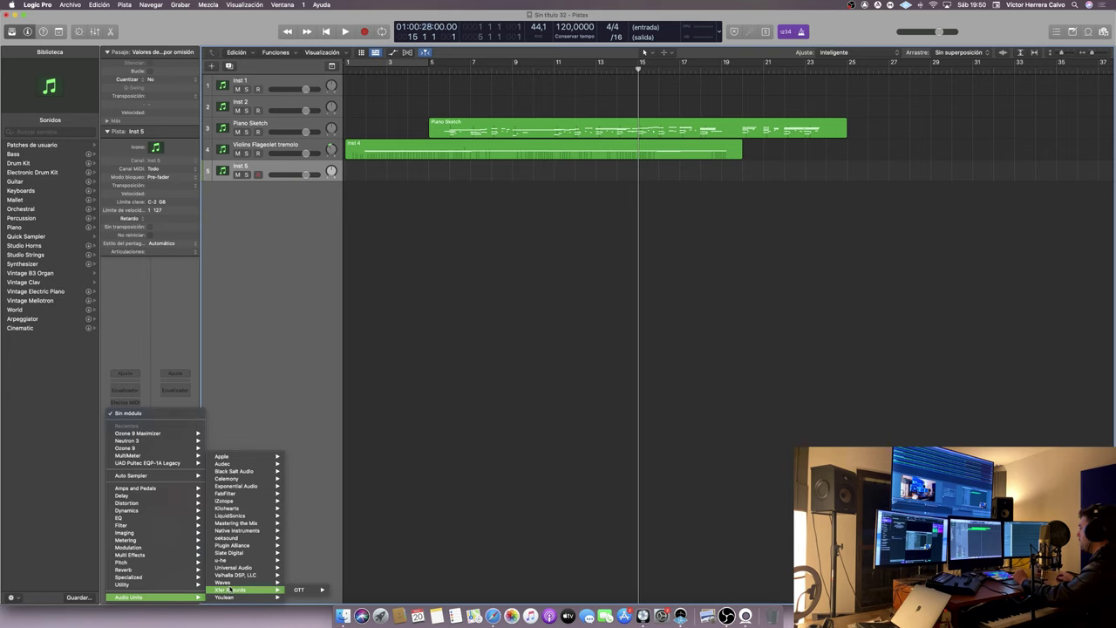
mouse_move(253, 575)
left_click(312, 582)
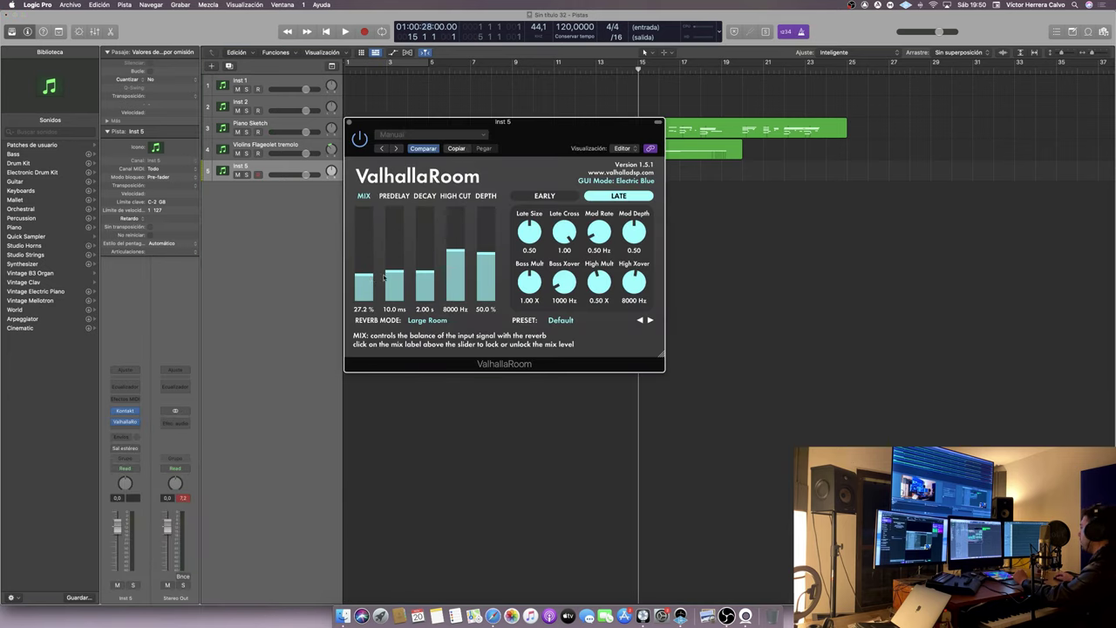
left_click(419, 271)
left_click(351, 123)
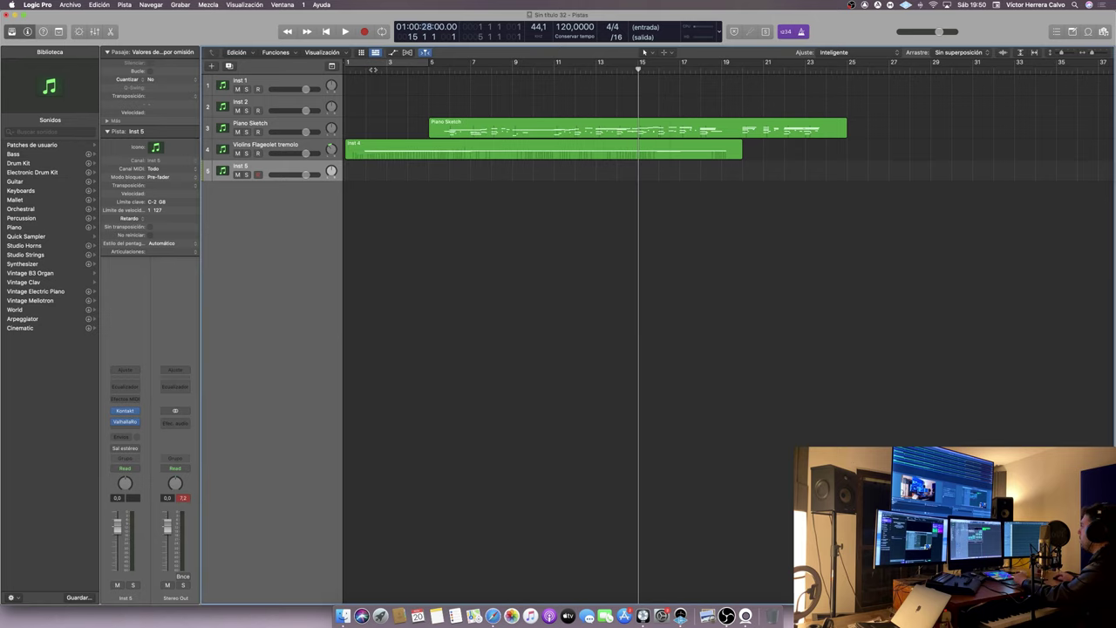
- Record the solo oboe part on the fifth track from bar 1 to about bar 24 and mute the Piano Sketch track
left_click(326, 32)
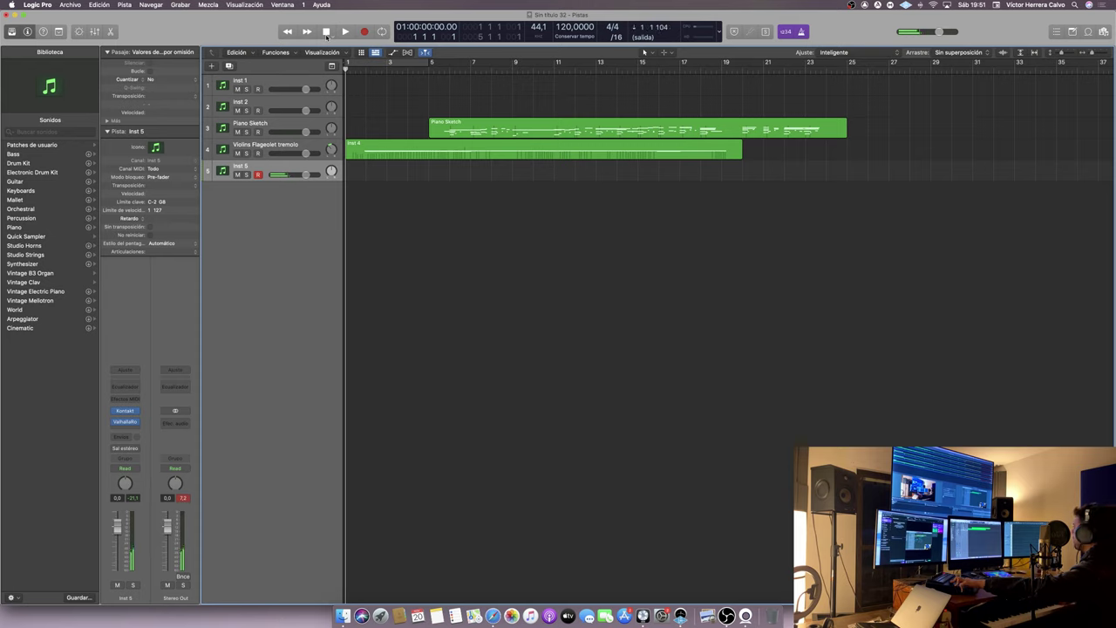
key("r")
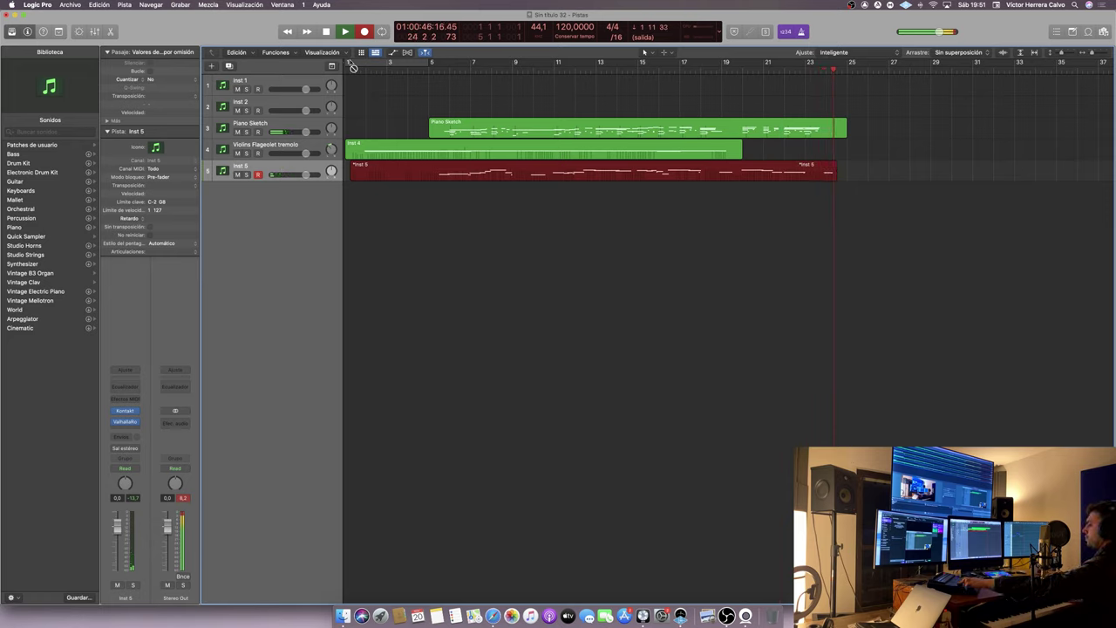
key("space")
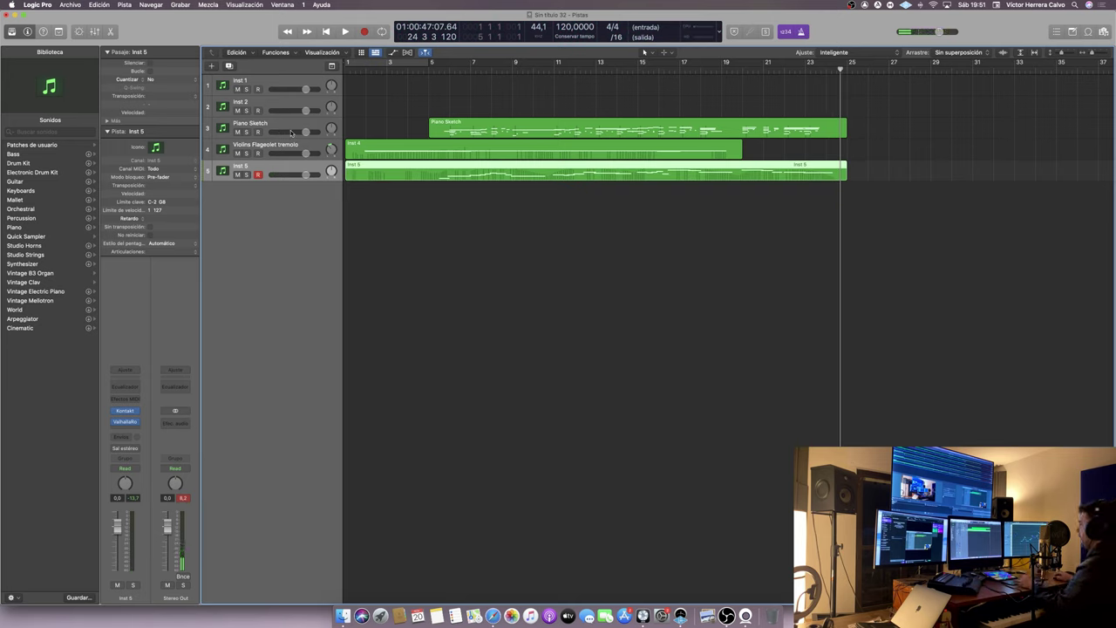
left_click(238, 132)
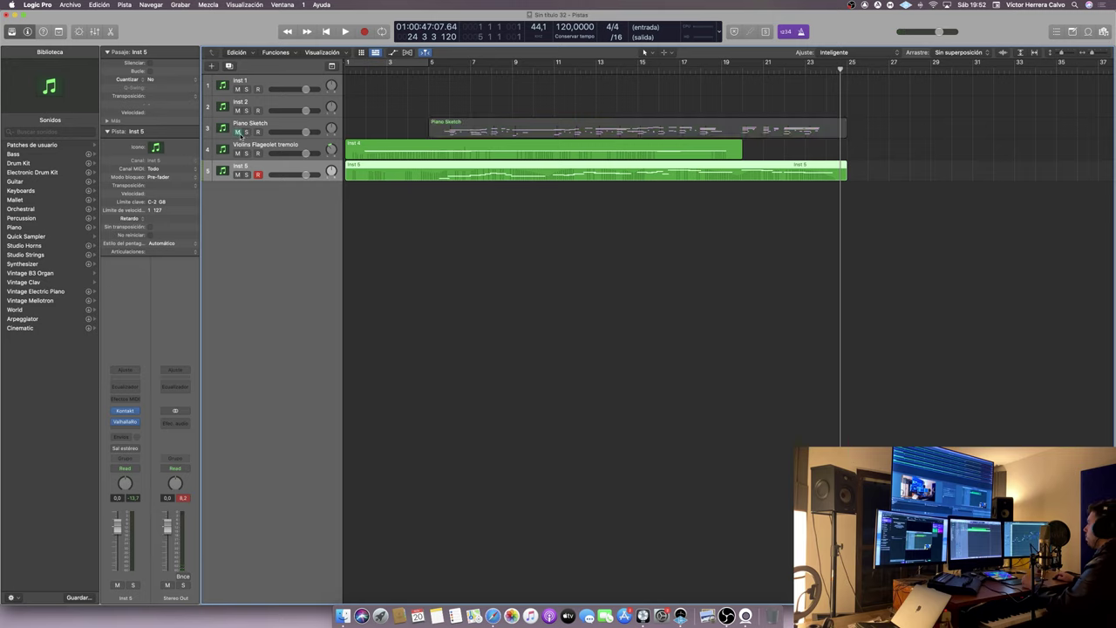
- Rename the fifth track Oboe Legato Soloist and pan it slightly right
double_click(272, 167)
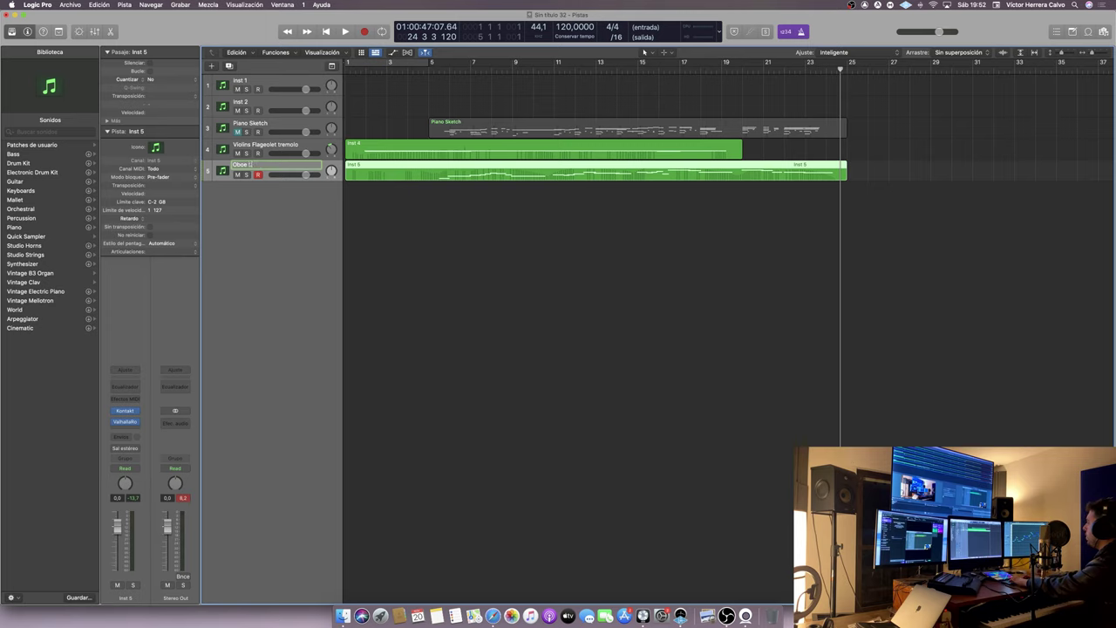
type("oist")
key("Return")
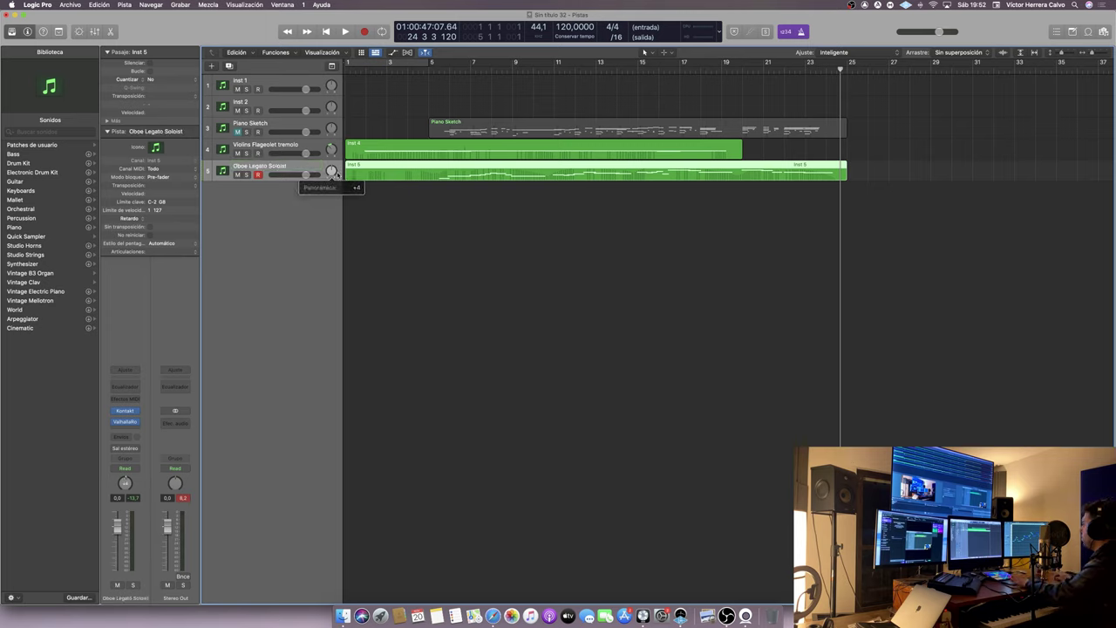
- Create a sixth instrument track with Kontakt and load 01. Harp Normal from the Symphonic Sphere single articulations
double_click(305, 212)
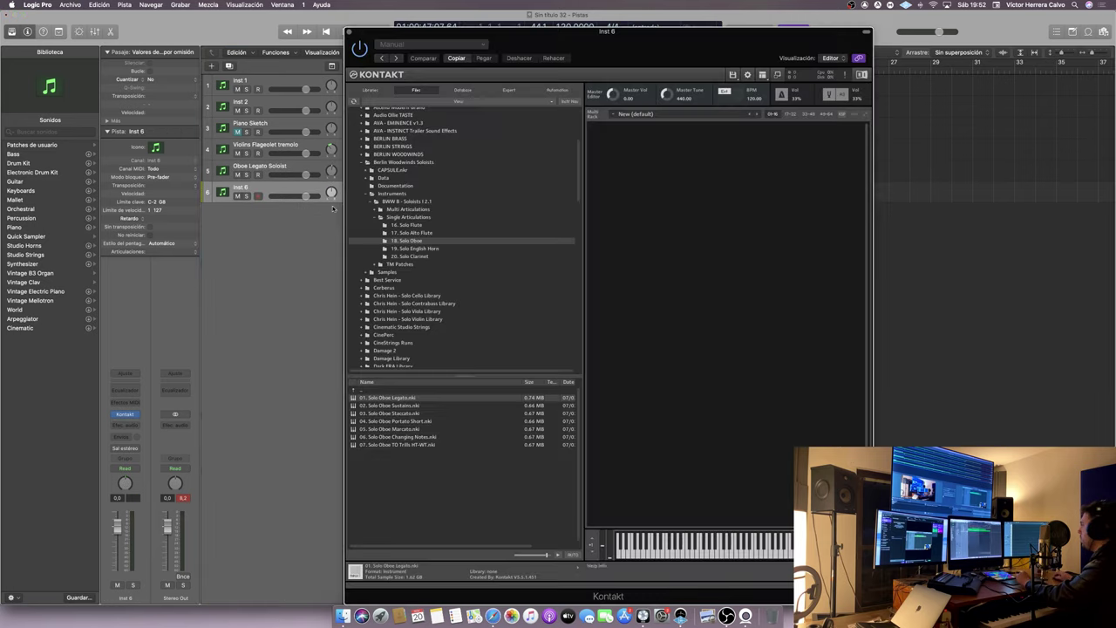
scroll(437, 278, "down", 2)
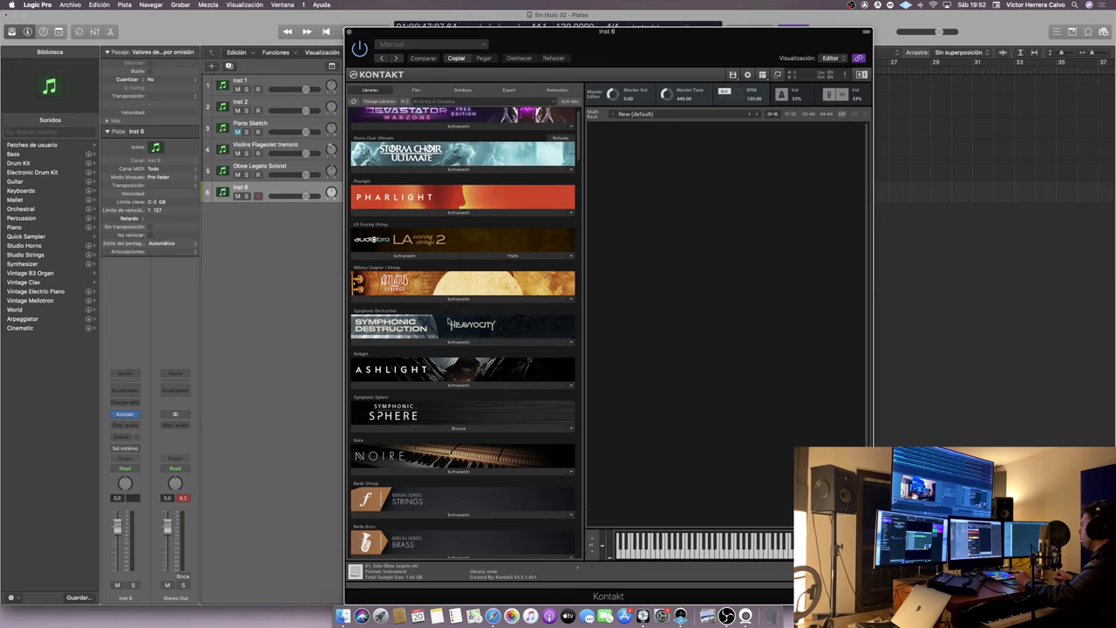
left_click(417, 424)
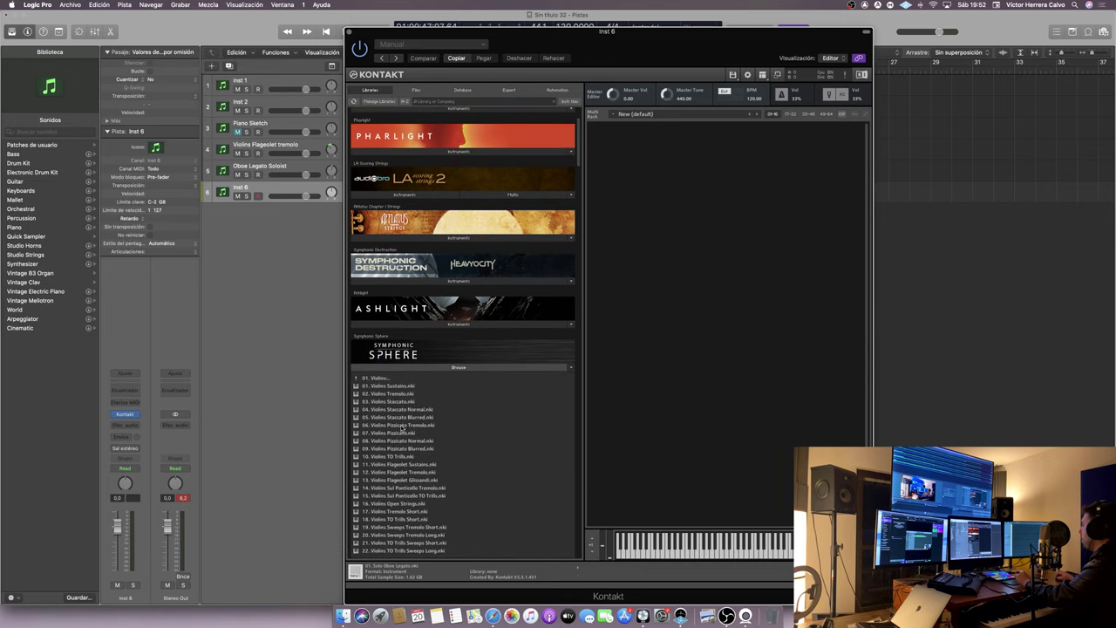
left_click(388, 376)
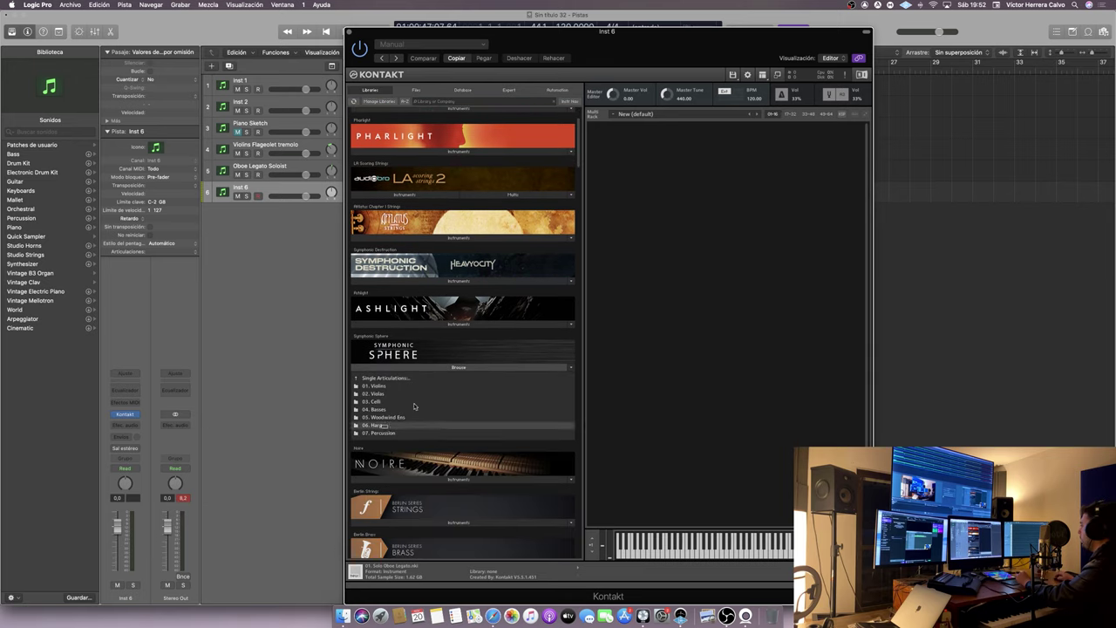
left_click(381, 425)
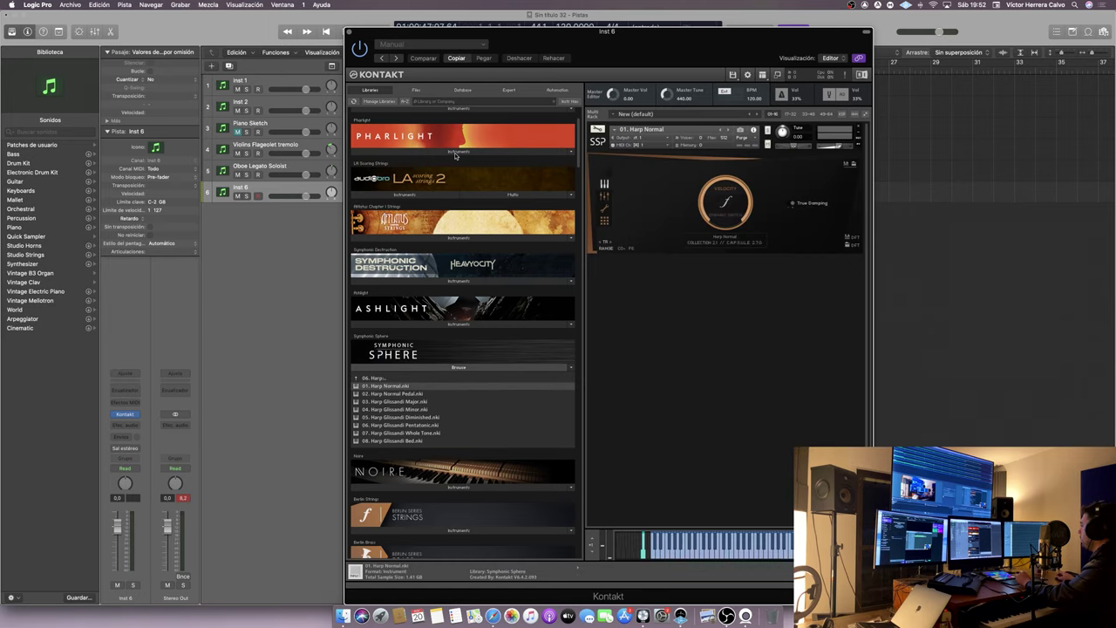
left_click(352, 34)
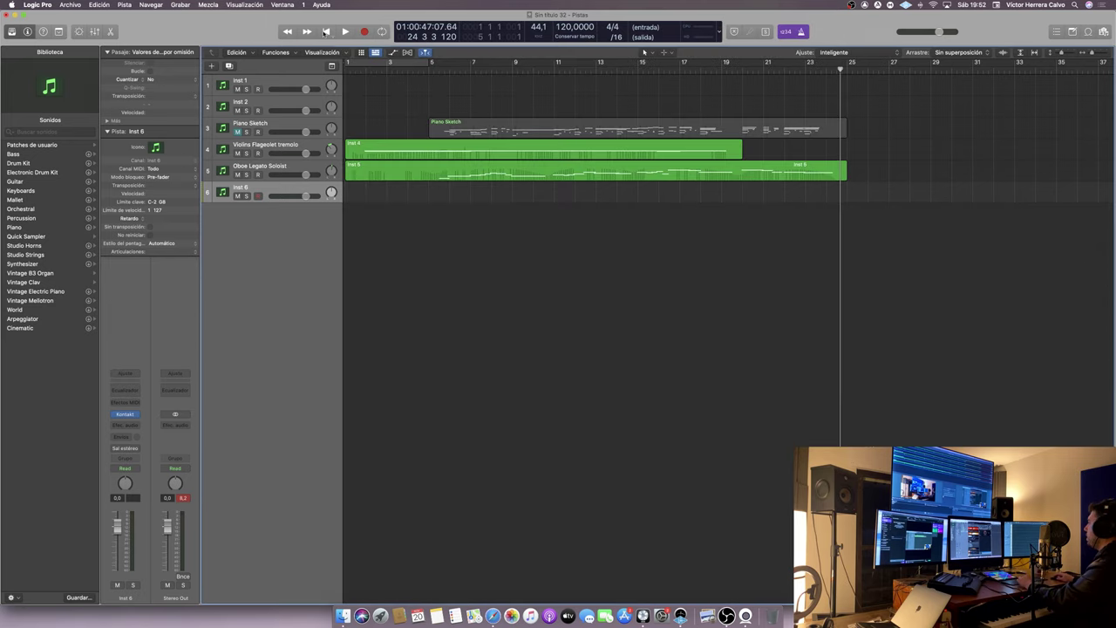
left_click(326, 31)
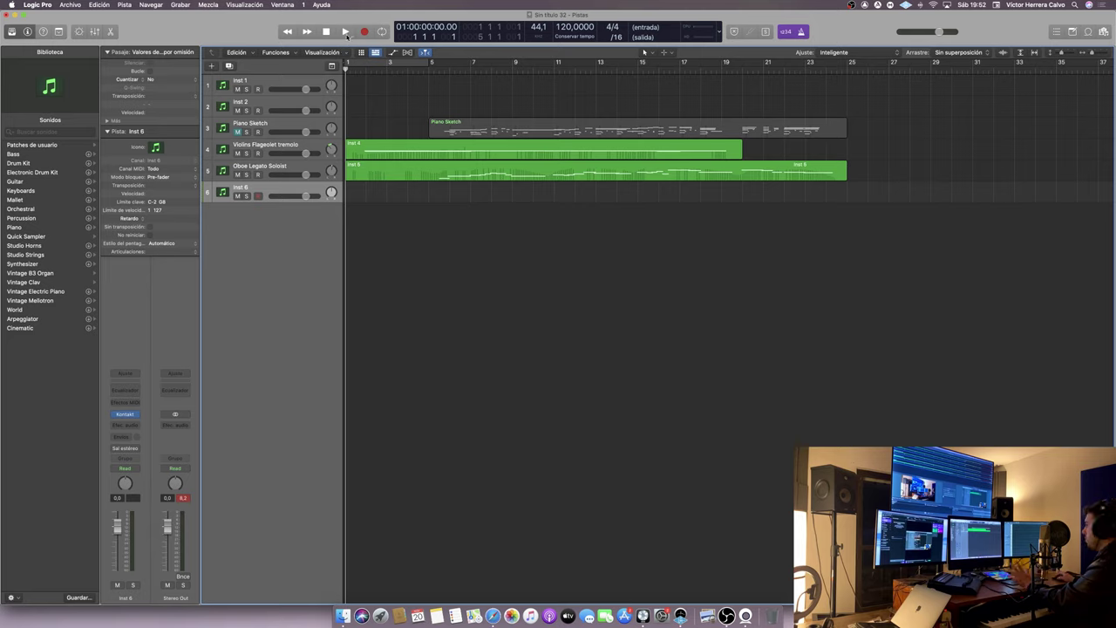
left_click(363, 31)
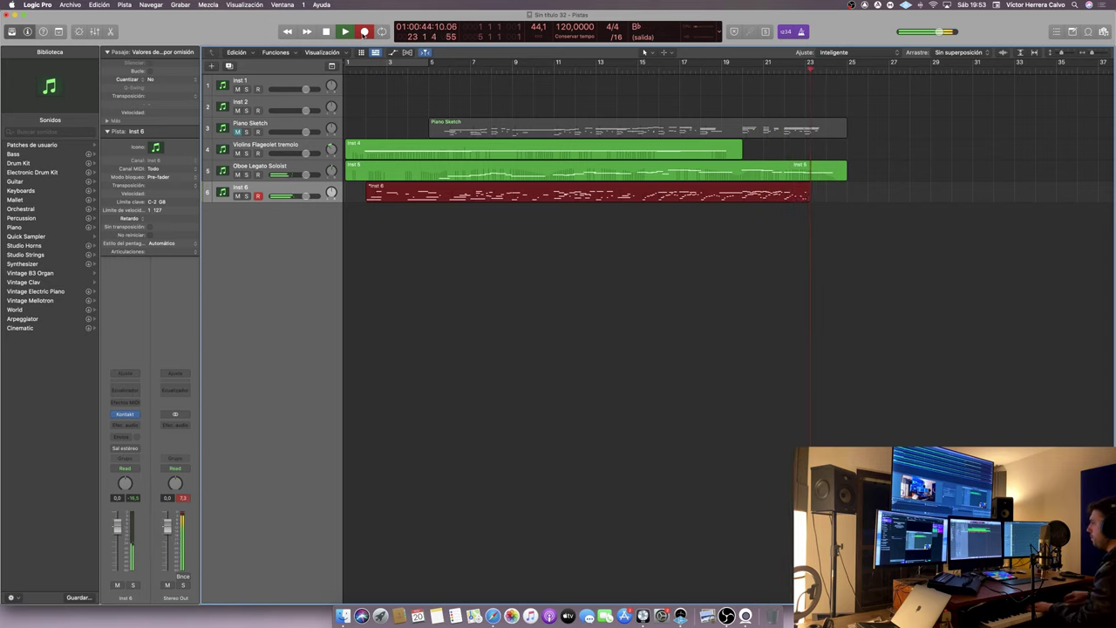
key("space")
key("BackSpace")
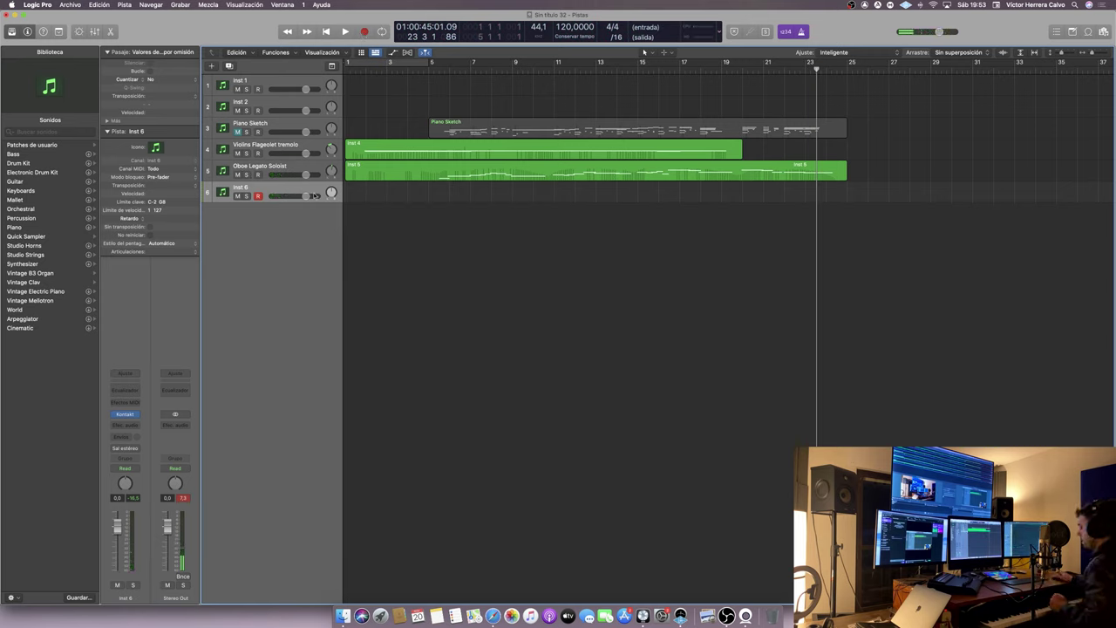
left_click(327, 31)
left_click(365, 32)
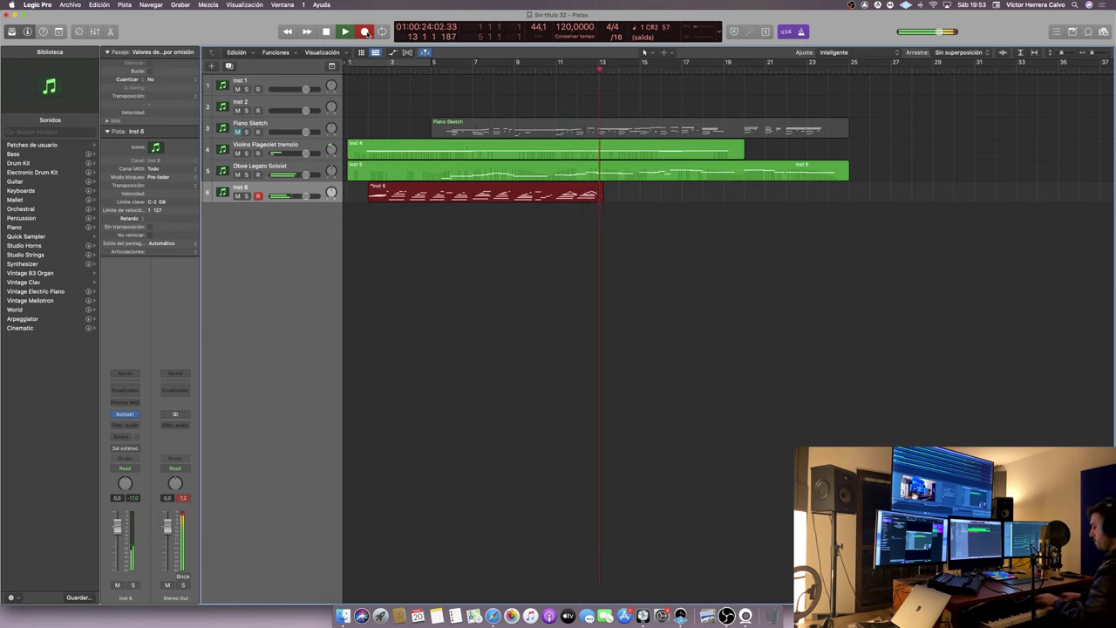
key("space")
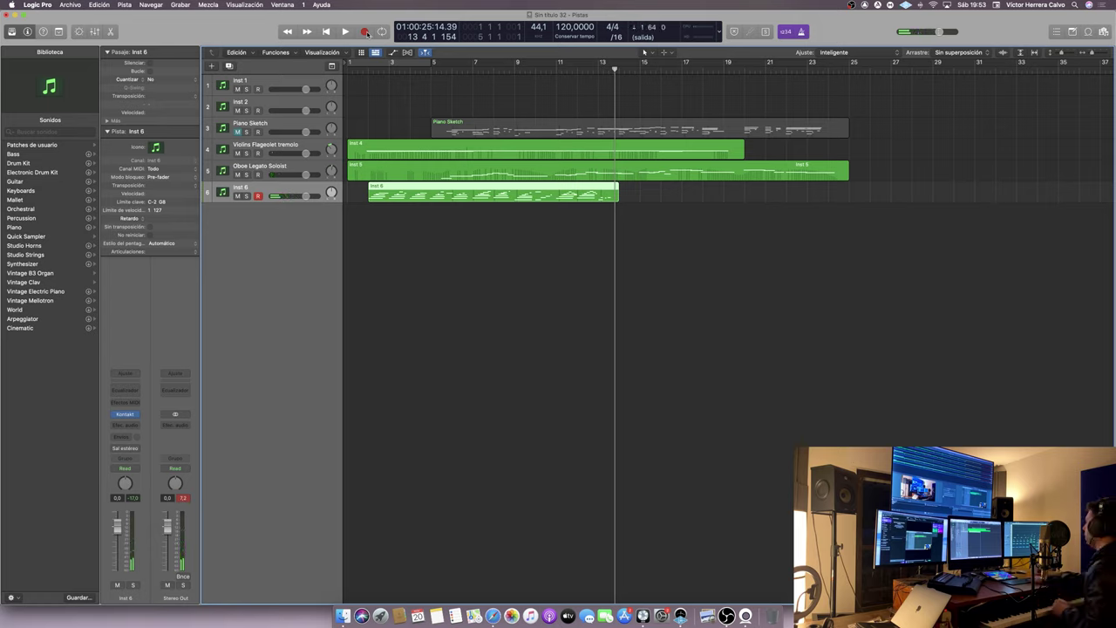
key("Delete")
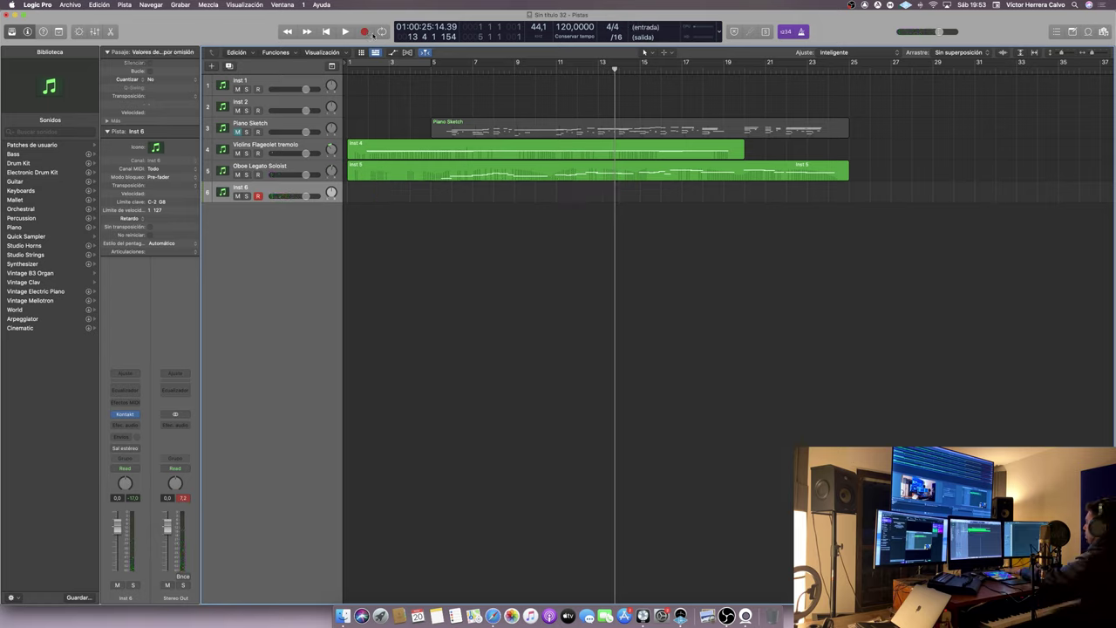
- Record the harp part on the sixth track from about bar 2 to bar 24
key("Return")
key("r")
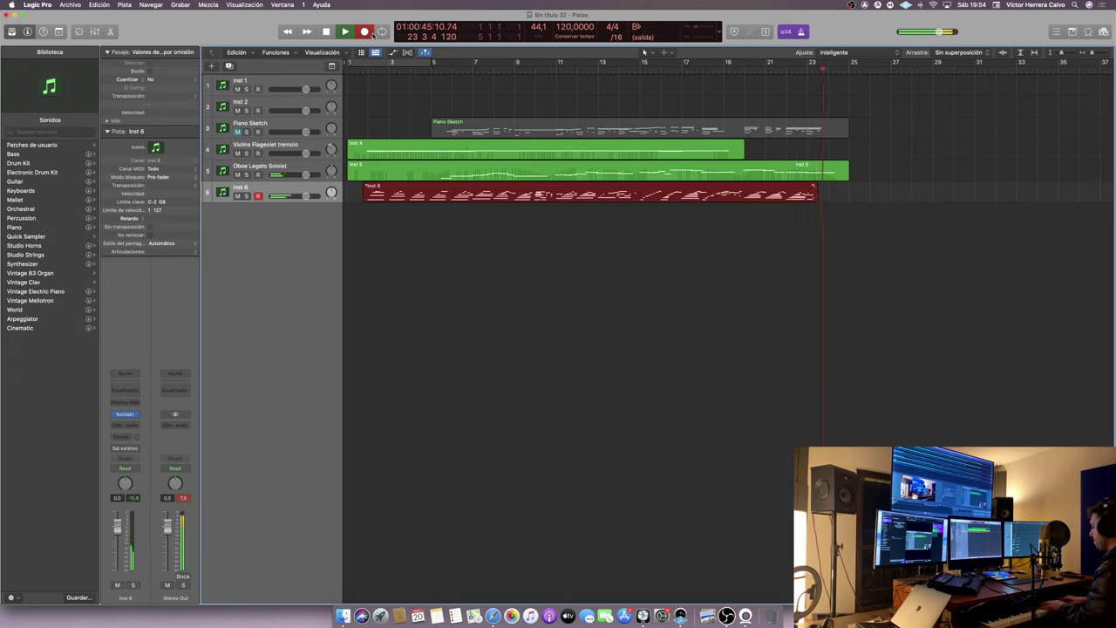
key("space")
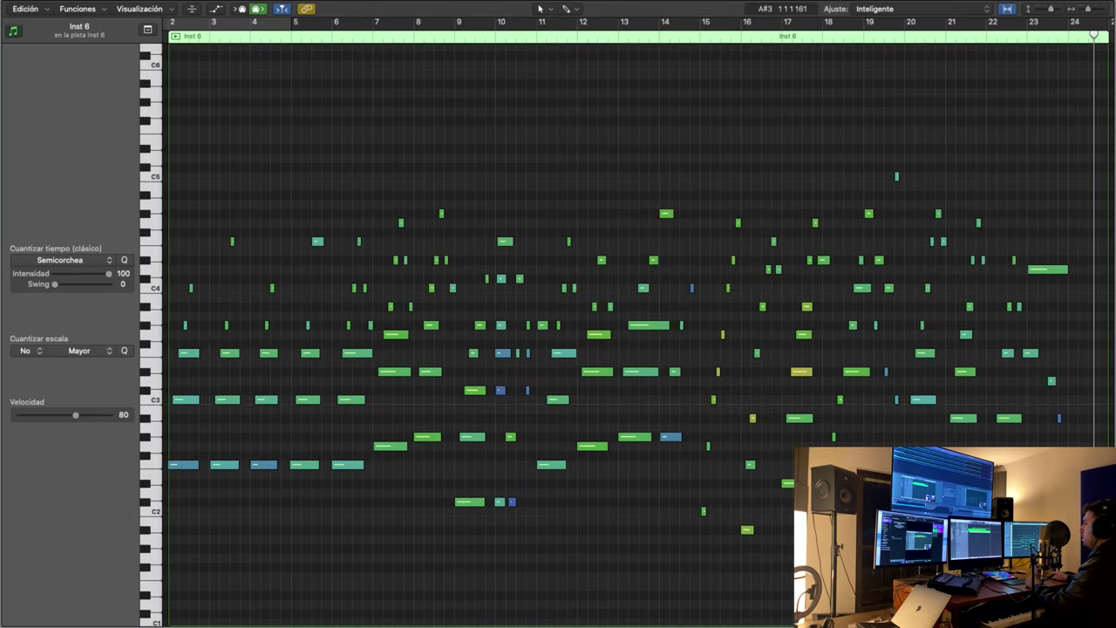
- Quantize all notes of the harp region to Semicorchea and play back the start
scroll(535, 214, "right", 5)
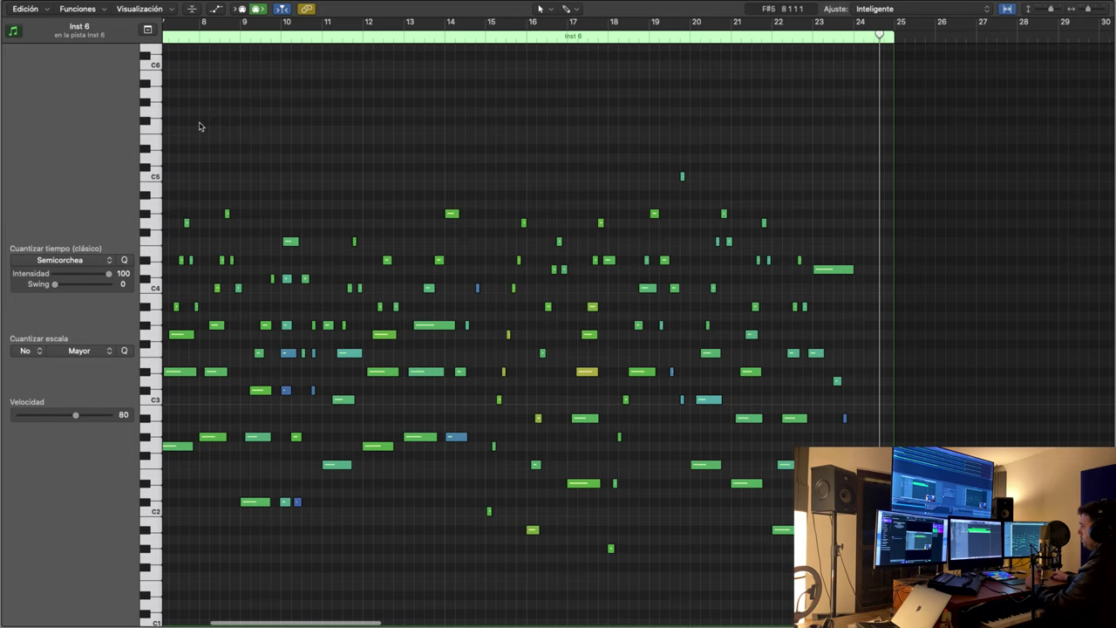
scroll(380, 136, "left", 6)
right_click(380, 135)
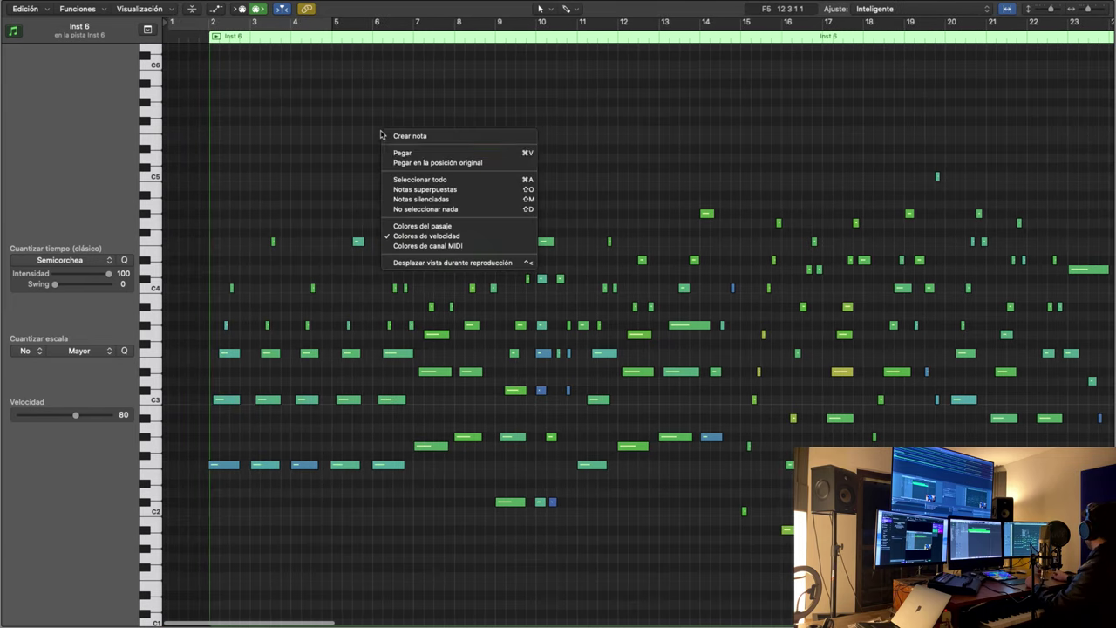
left_click(419, 179)
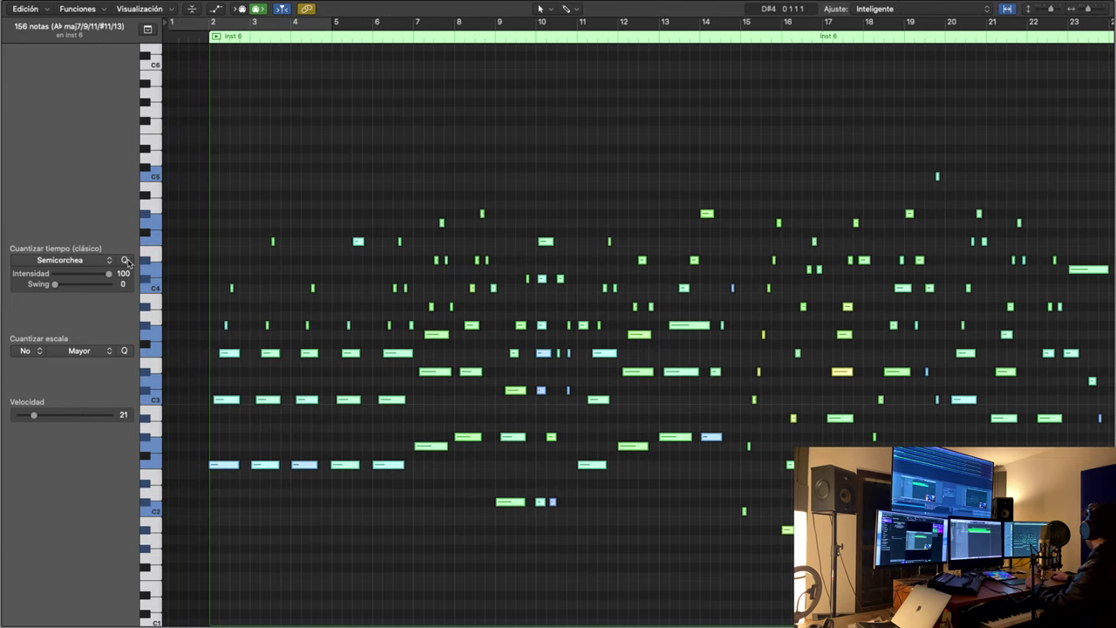
left_click(124, 261)
scroll(354, 189, "right", 2)
scroll(316, 122, "left", 2)
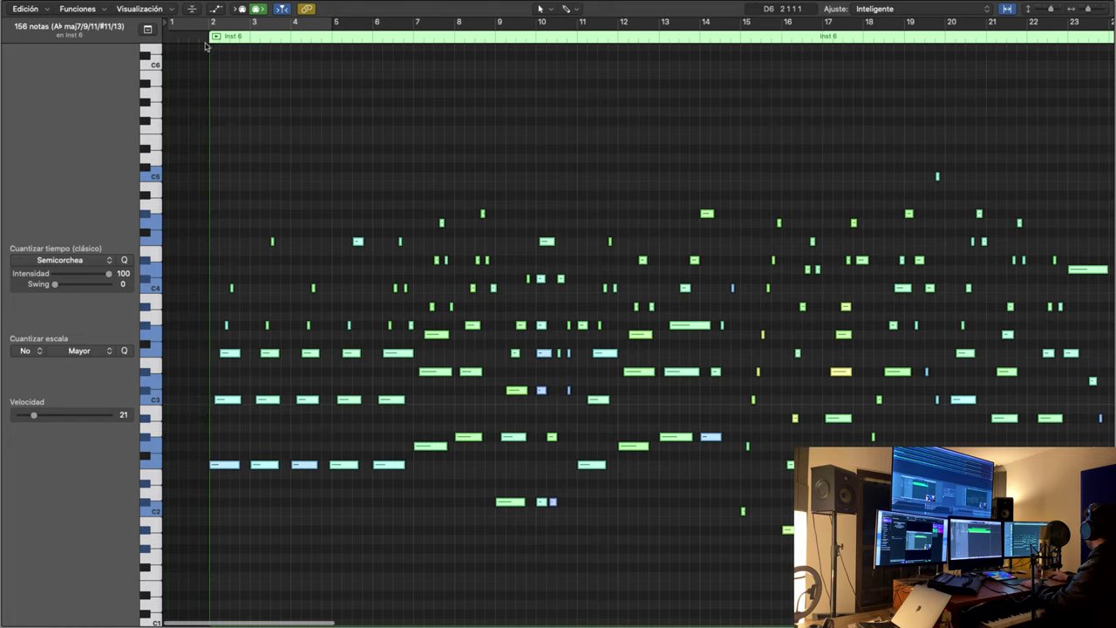
key("space")
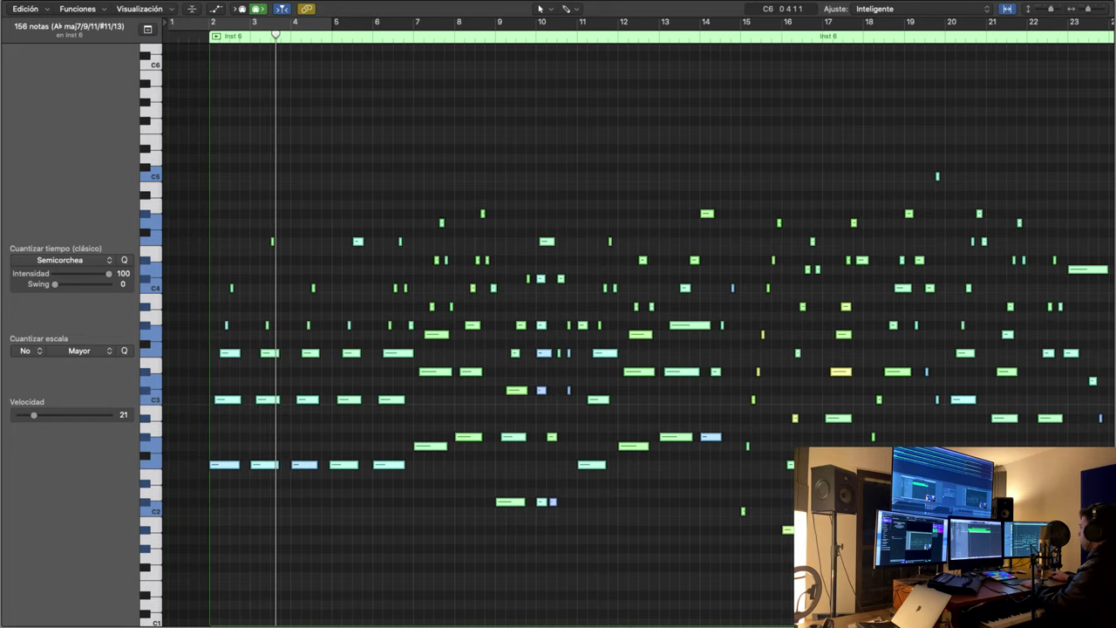
- Lengthen the last two notes of the Violins Flageolet tremolo region to its end at bar 20
key("Up")
key("Up")
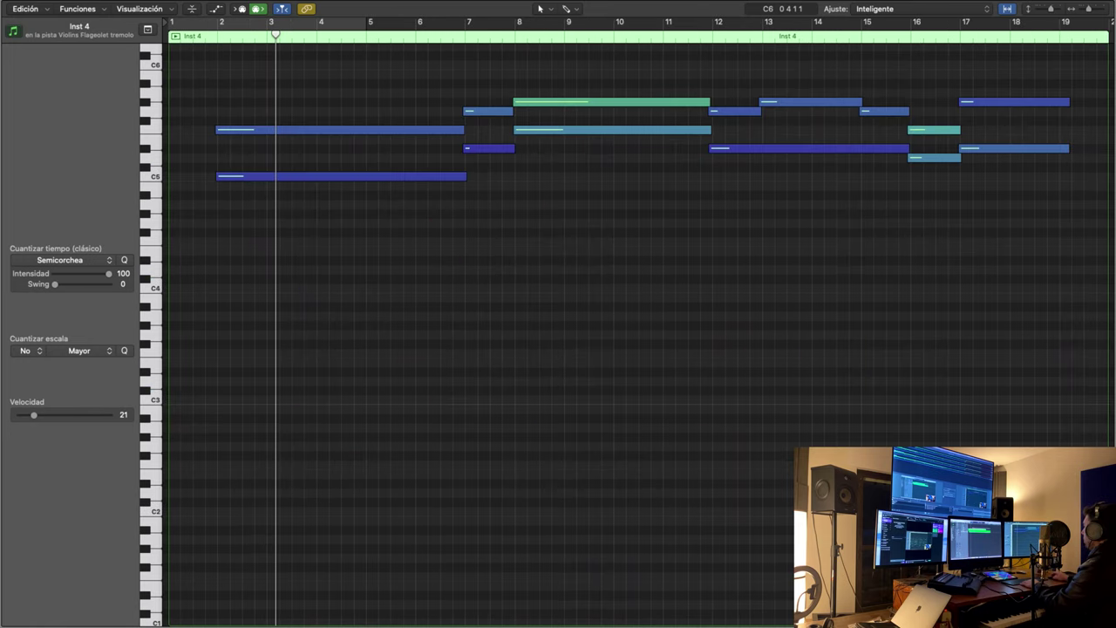
scroll(558, 261, "right", 10)
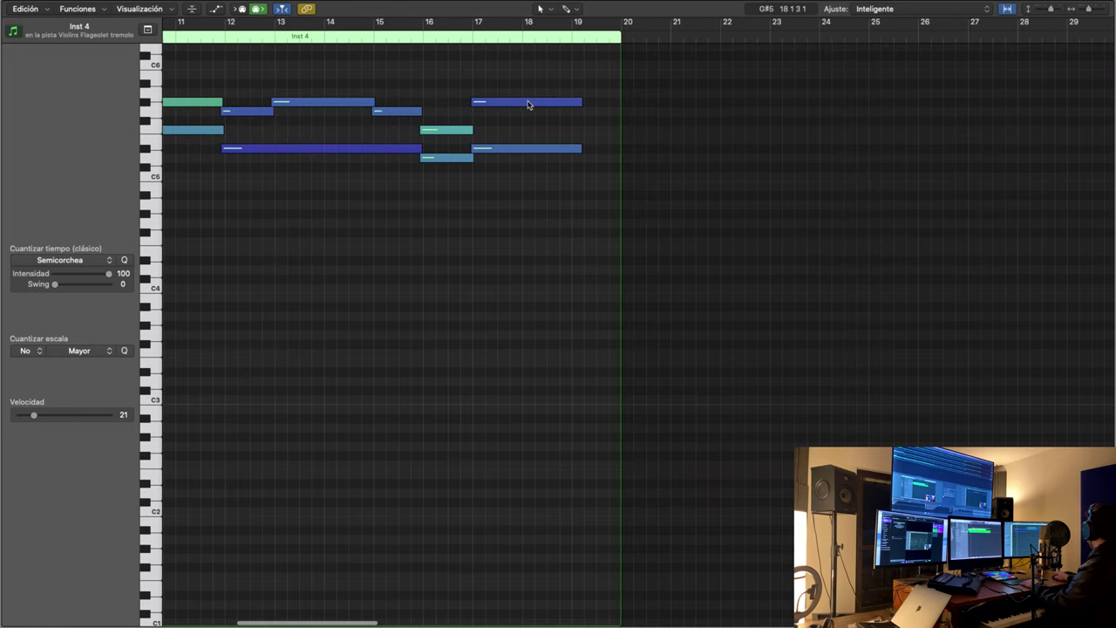
left_click_drag(540, 71, 552, 262)
scroll(575, 192, "right", 1)
scroll(575, 192, "right", 1)
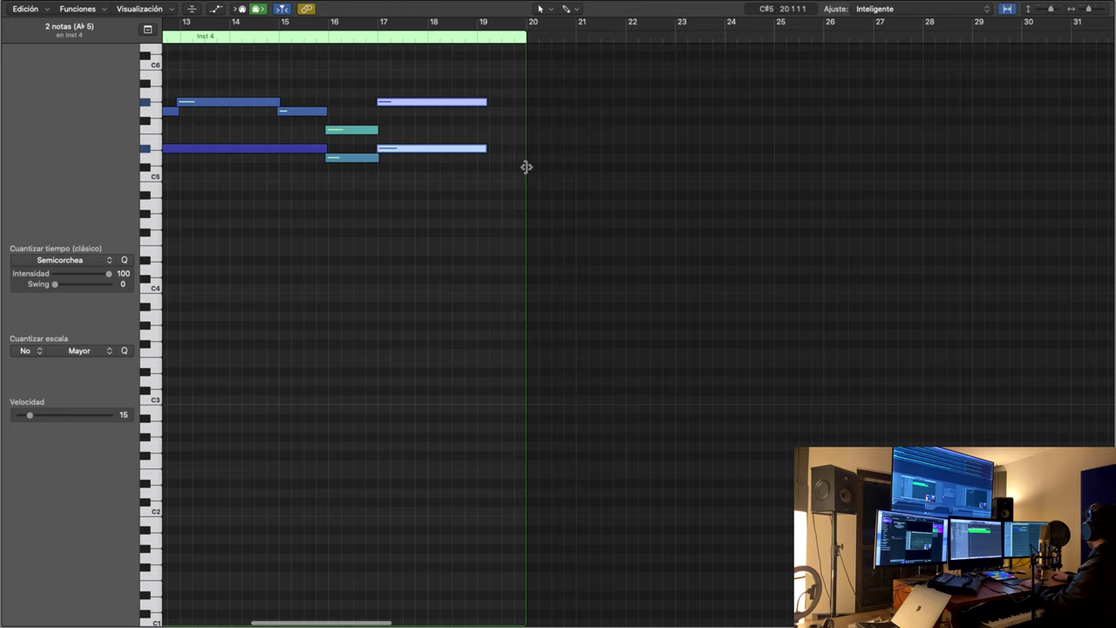
left_click_drag(487, 100, 524, 101)
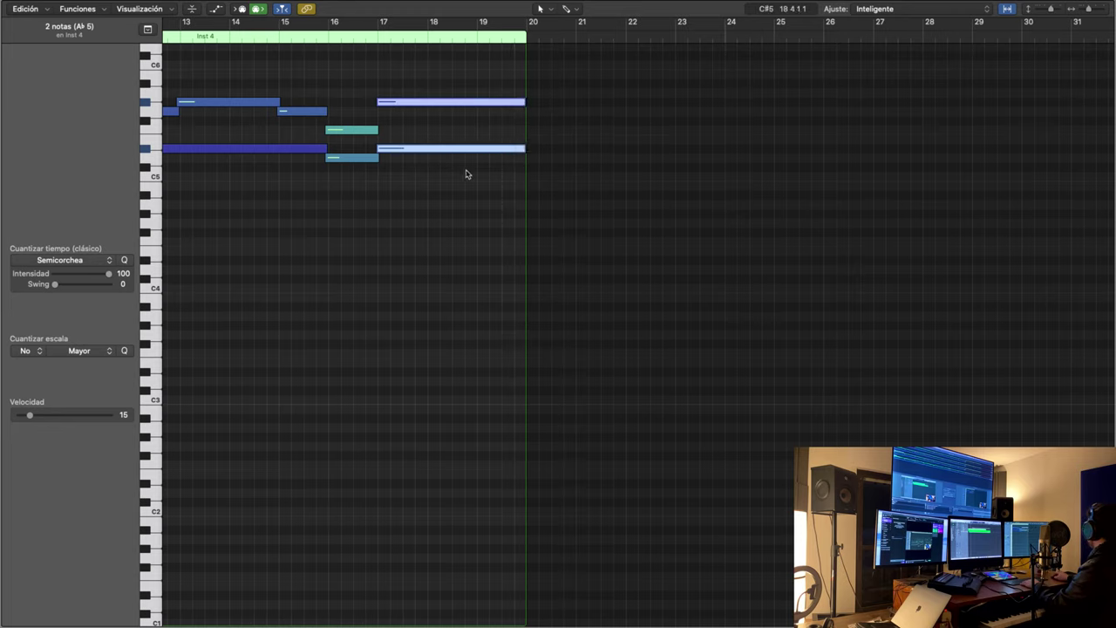
- Record the rest of the tremolo violins from bar 19 to about bar 24, merged into the existing region, and open it in the piano roll
left_click(478, 21)
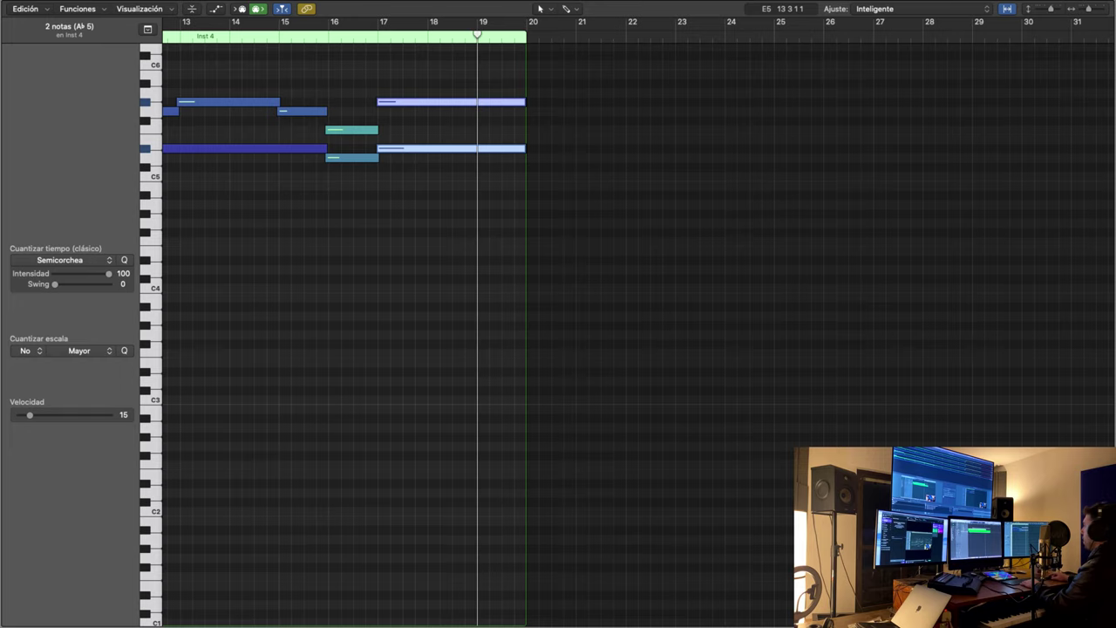
scroll(637, 314, "left", 10)
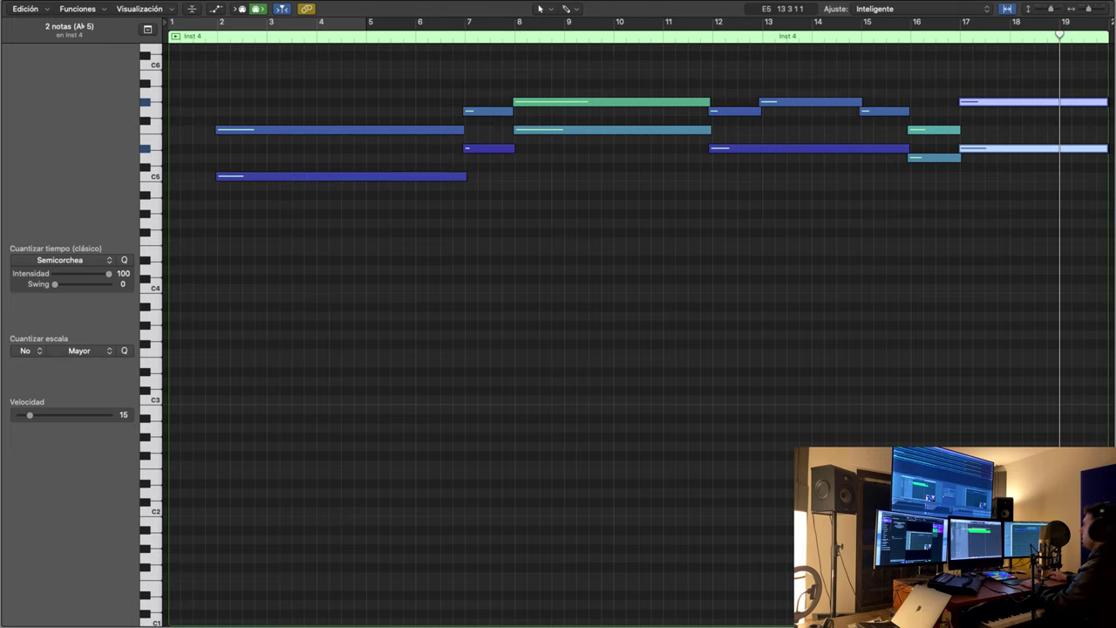
key("e")
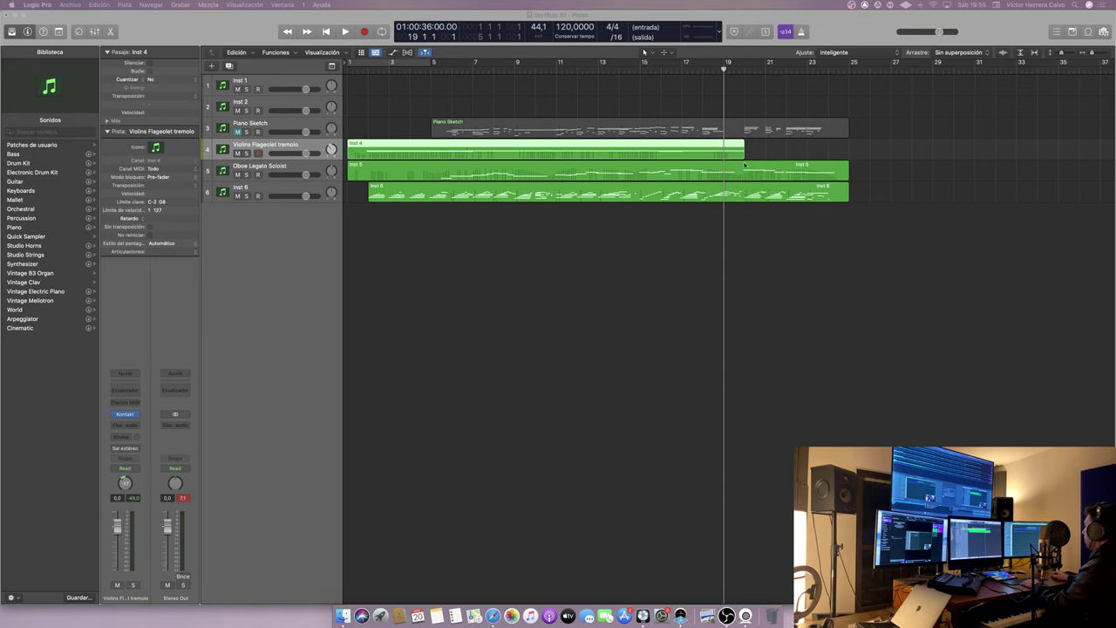
left_click(364, 32)
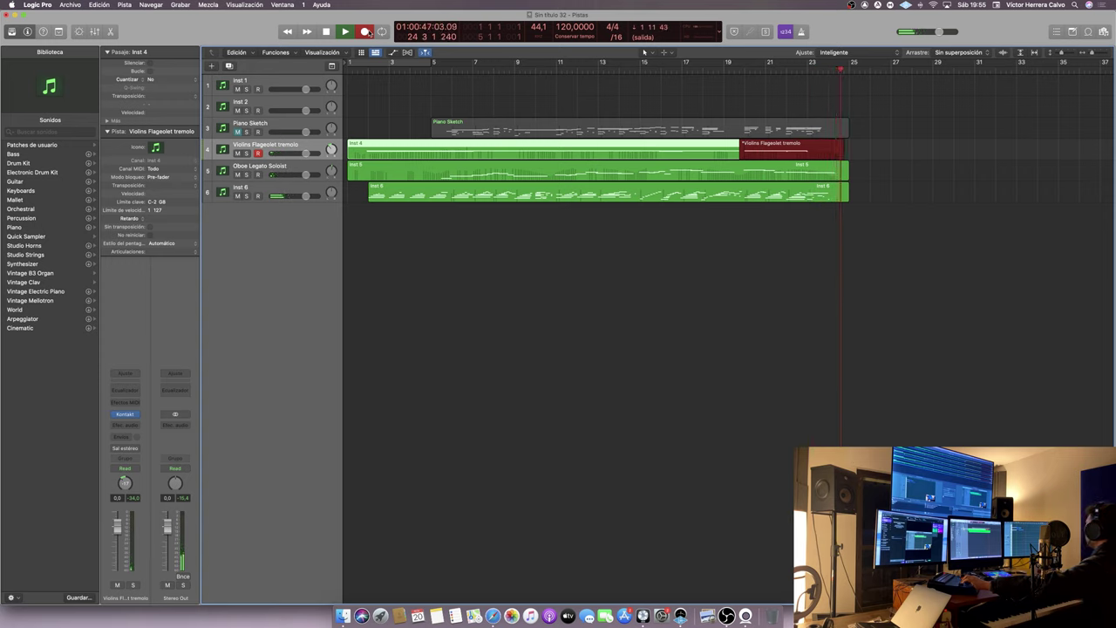
key("space")
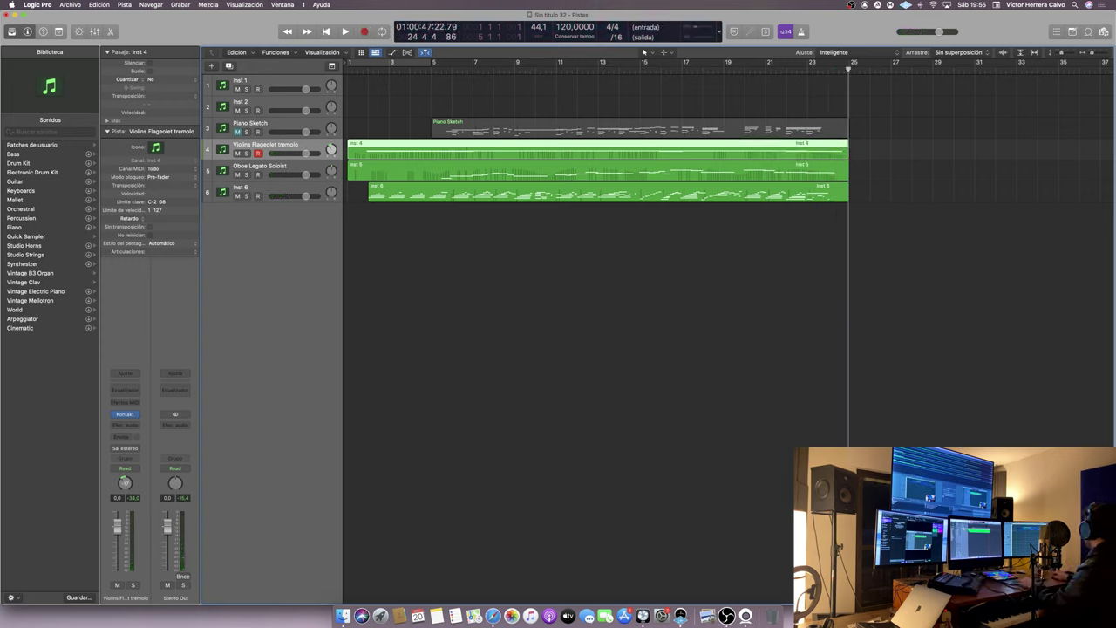
key("p")
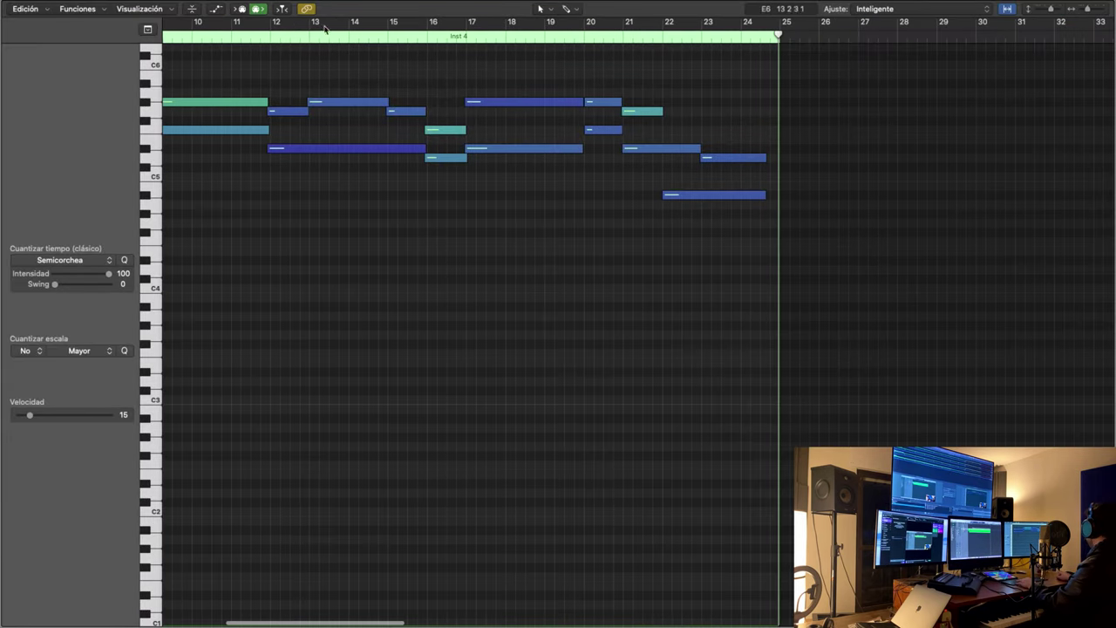
- Show the MIDI automation lane for the Violins Flageolet tremolo region and redraw its Modulation curve from about bar 18 to the end
left_click(215, 8)
scroll(610, 262, "left", 2)
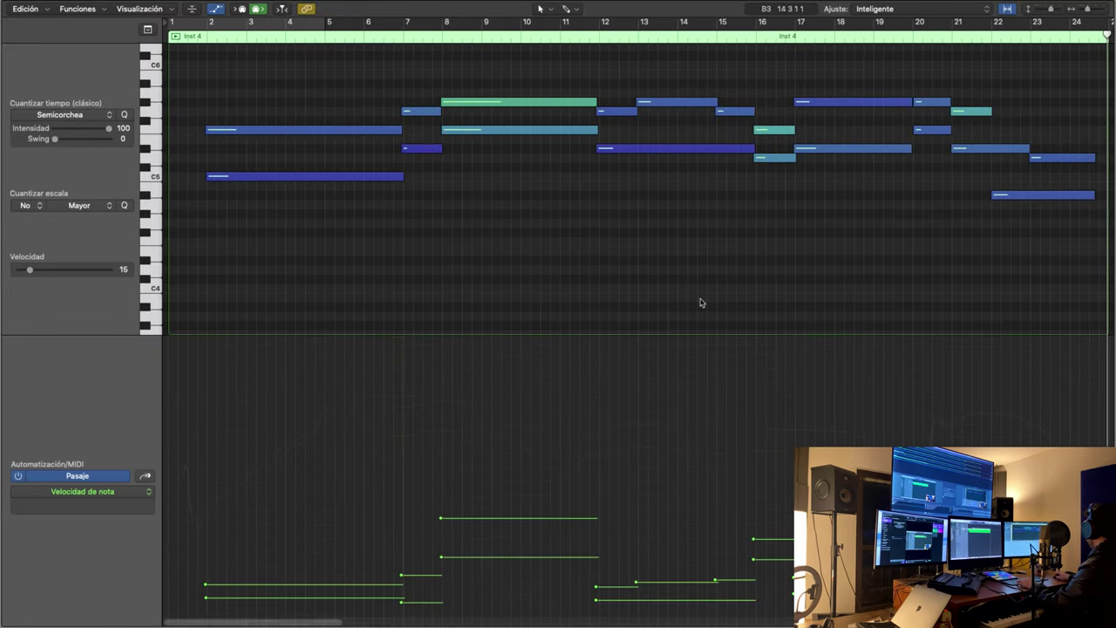
left_click(148, 476)
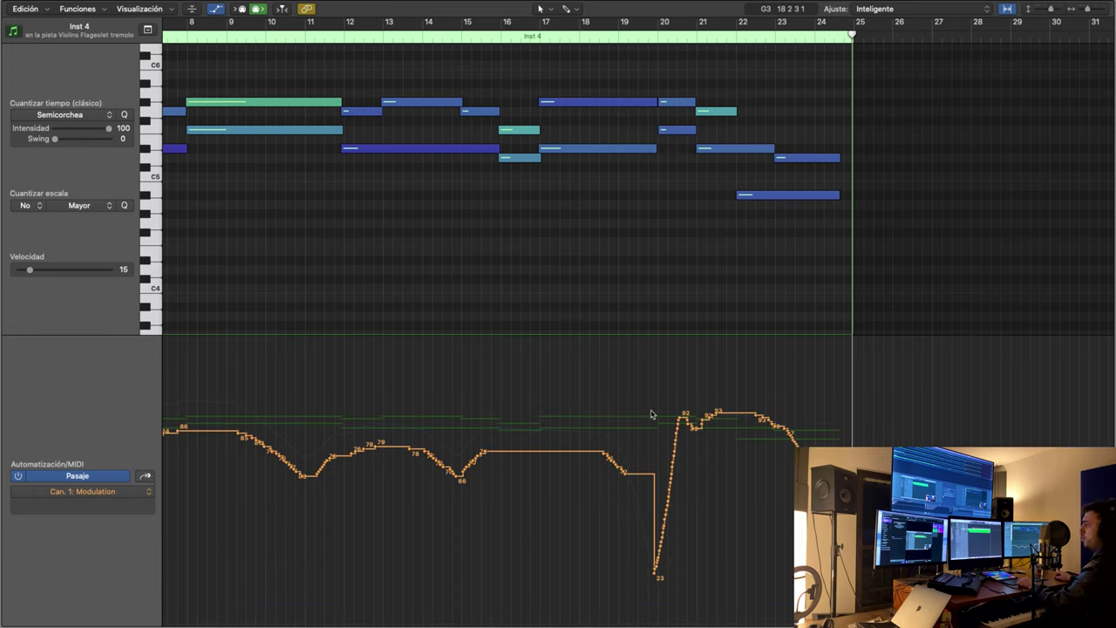
mouse_move(582, 455)
left_mouse_down()
mouse_move(645, 475)
mouse_move(700, 443)
mouse_move(742, 436)
mouse_move(794, 462)
mouse_move(863, 471)
left_mouse_up()
- Redraw the tremolo violins' Expression curve from about bar 18 to the region's end with a smooth dip and swell, and close the piano roll
left_click(146, 478)
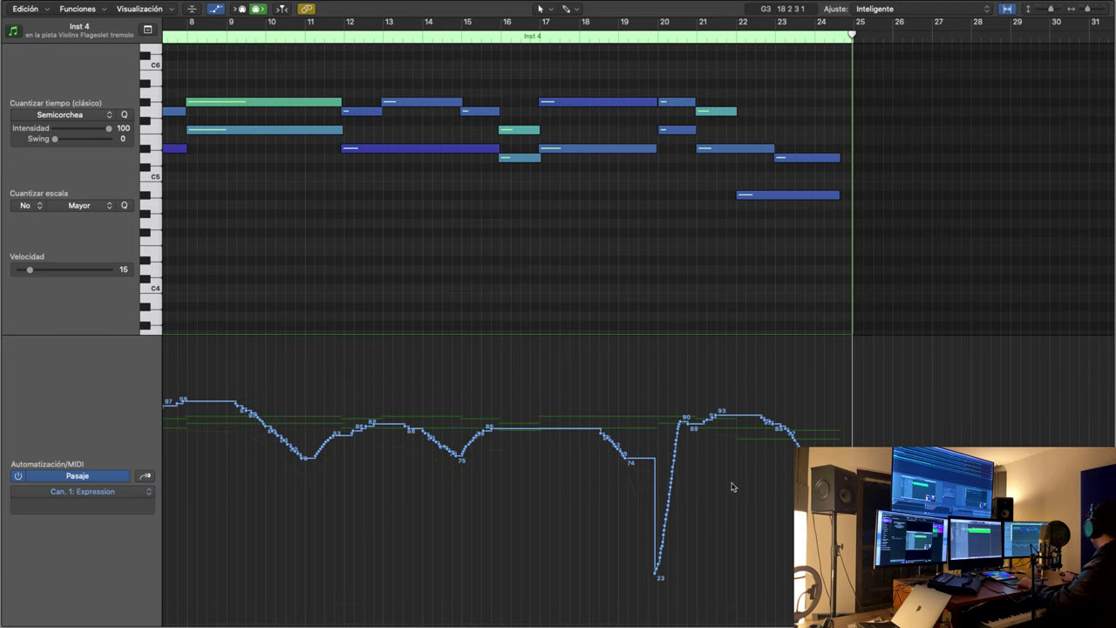
mouse_move(593, 434)
left_mouse_down()
mouse_move(653, 466)
mouse_move(738, 438)
mouse_move(837, 562)
mouse_move(785, 574)
left_mouse_up()
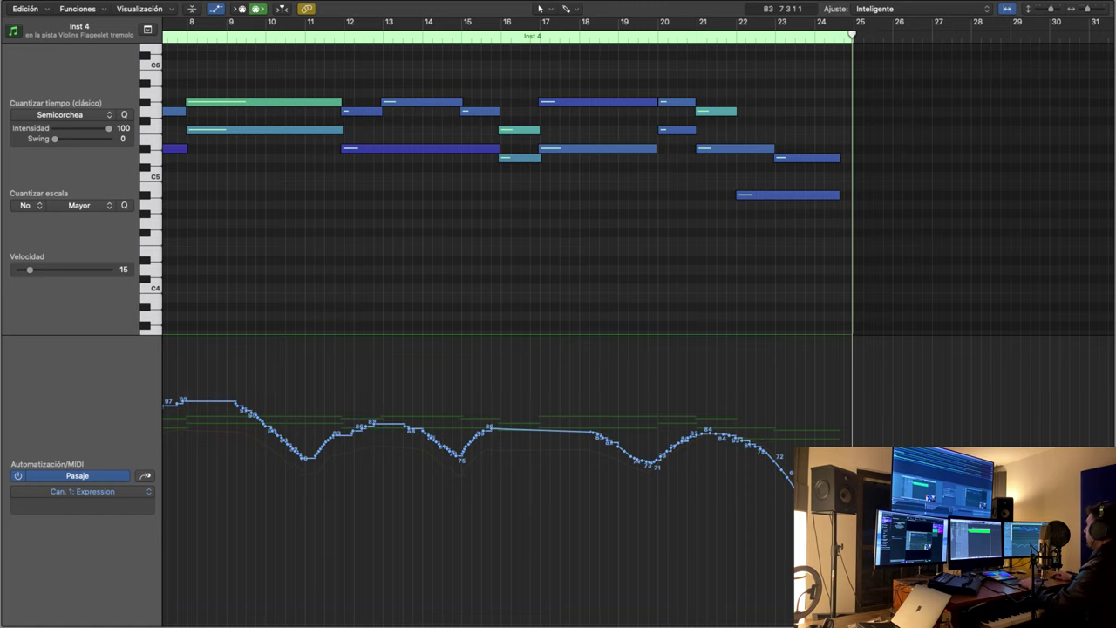
key("e")
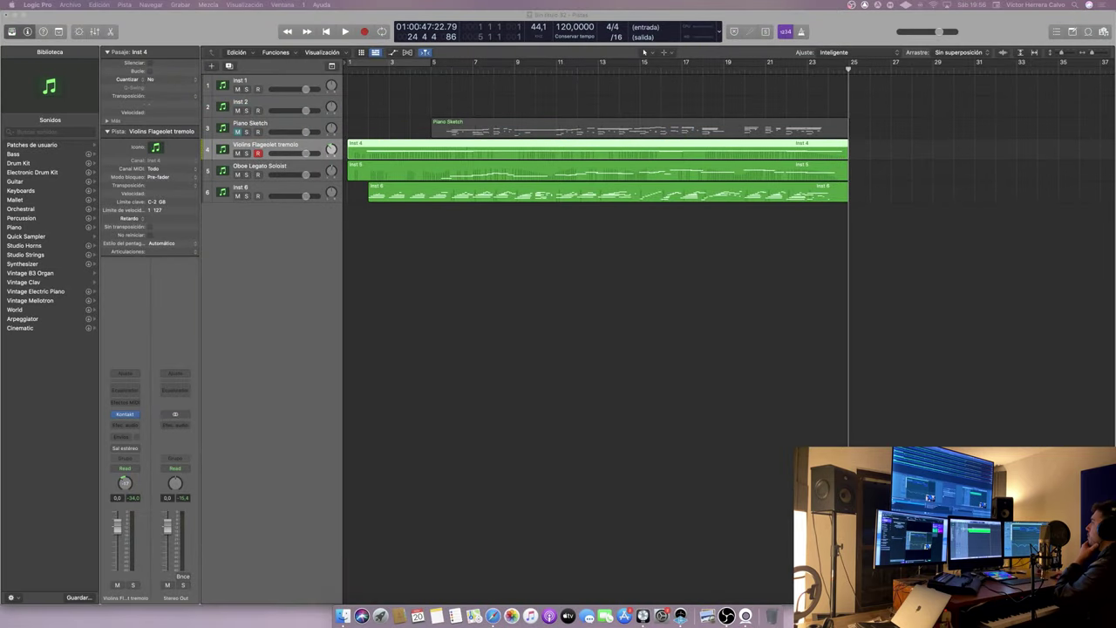
- Rename the sixth track as Harp
double_click(287, 190)
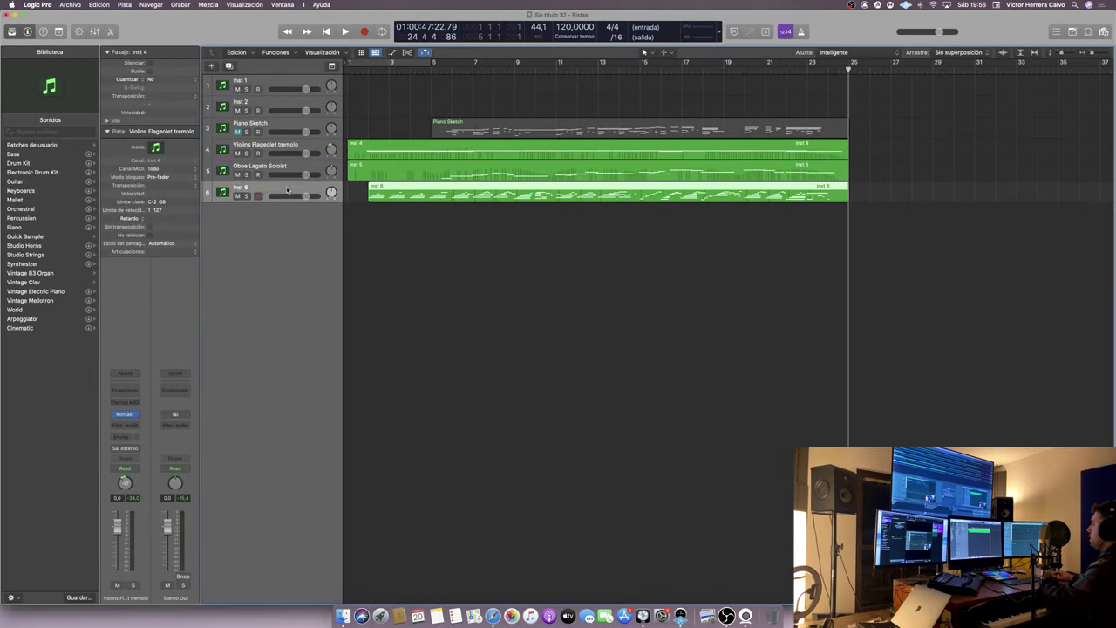
type("Har")
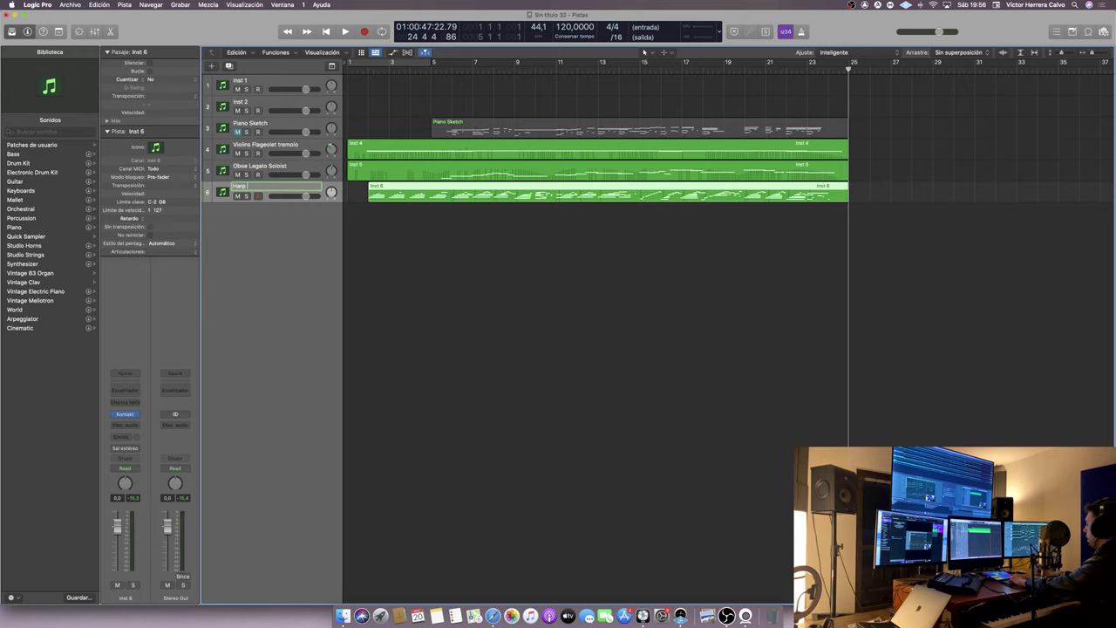
type("p")
key("Return")
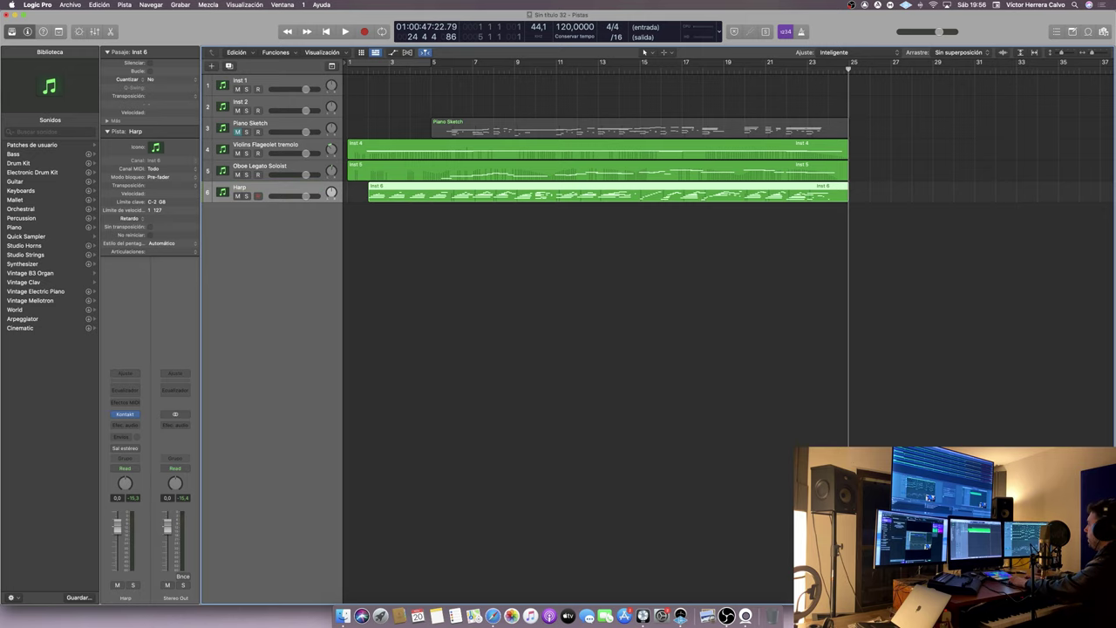
- Add a seventh software instrument track and load a stereo (Estéreo) SINE Player on it
double_click(293, 215)
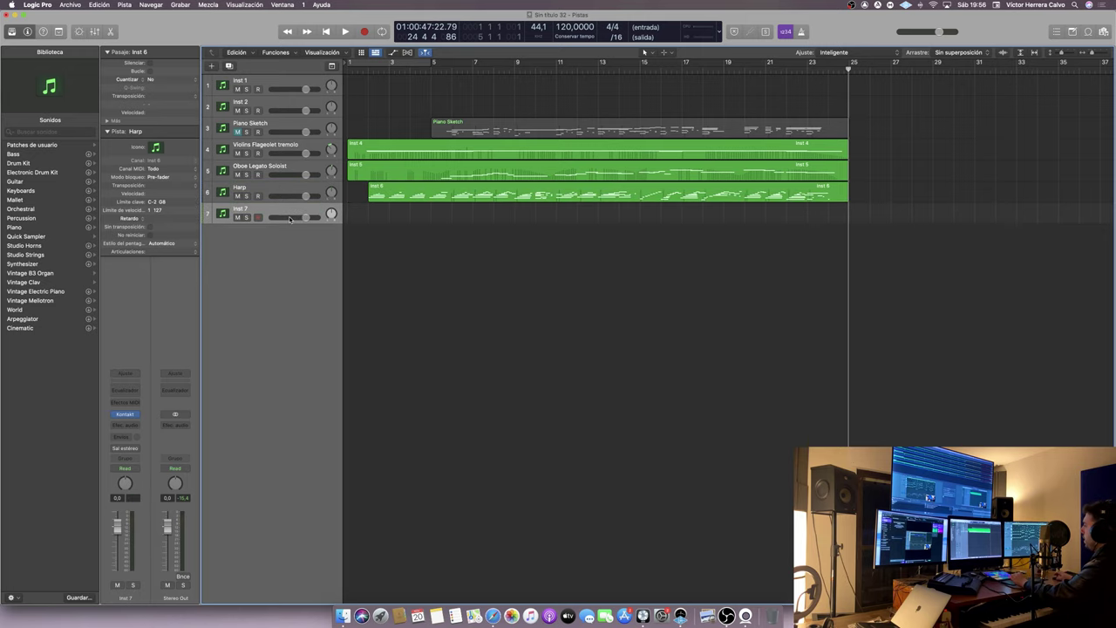
left_click(136, 418)
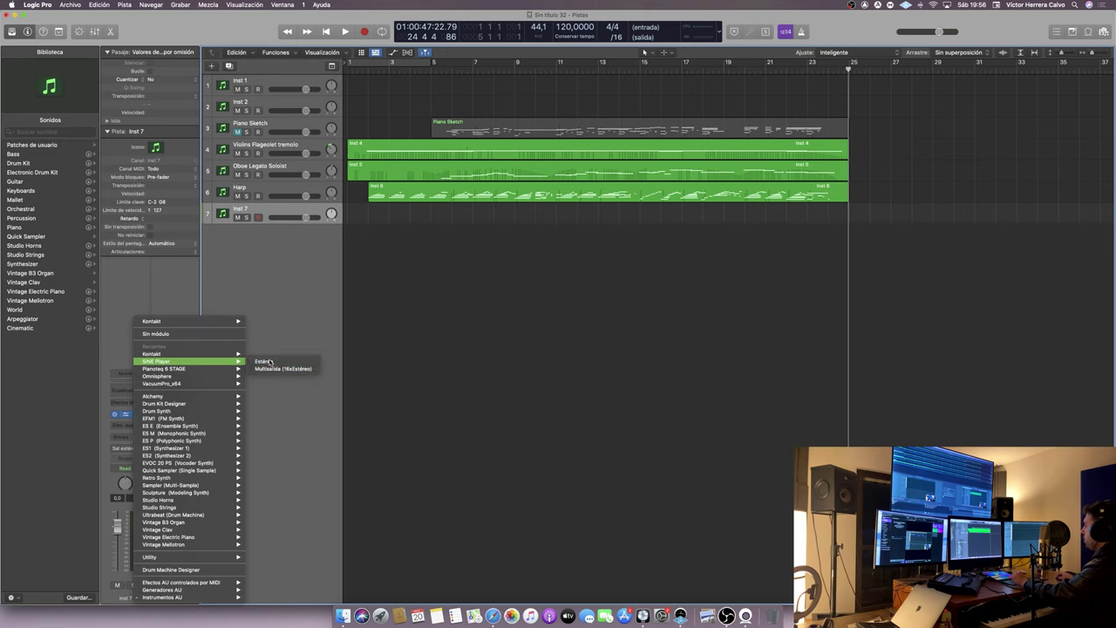
left_click(267, 361)
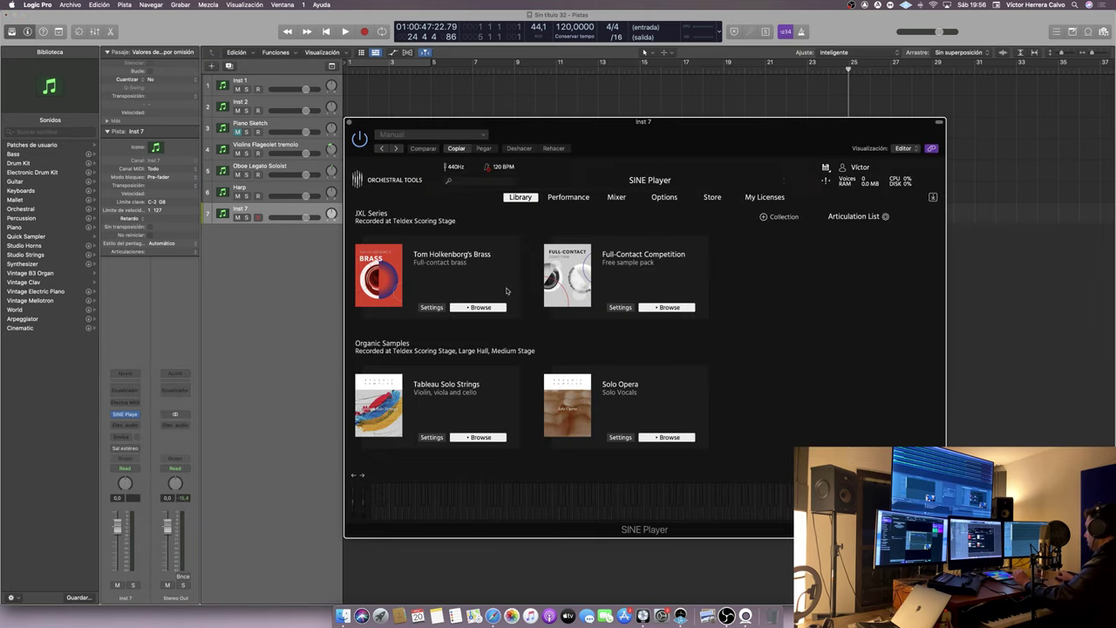
- Load the Celesta Sustains articulation from Mallets & Keys in the Berlin Percussion collection and close the plug-in window
scroll(506, 290, "down", 10)
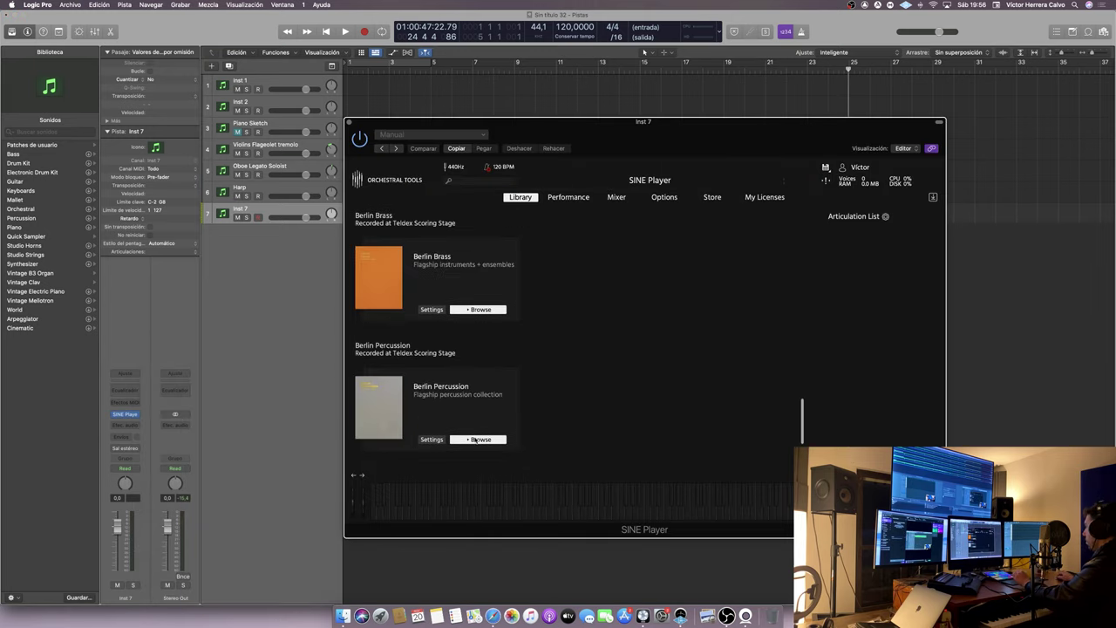
left_click(475, 439)
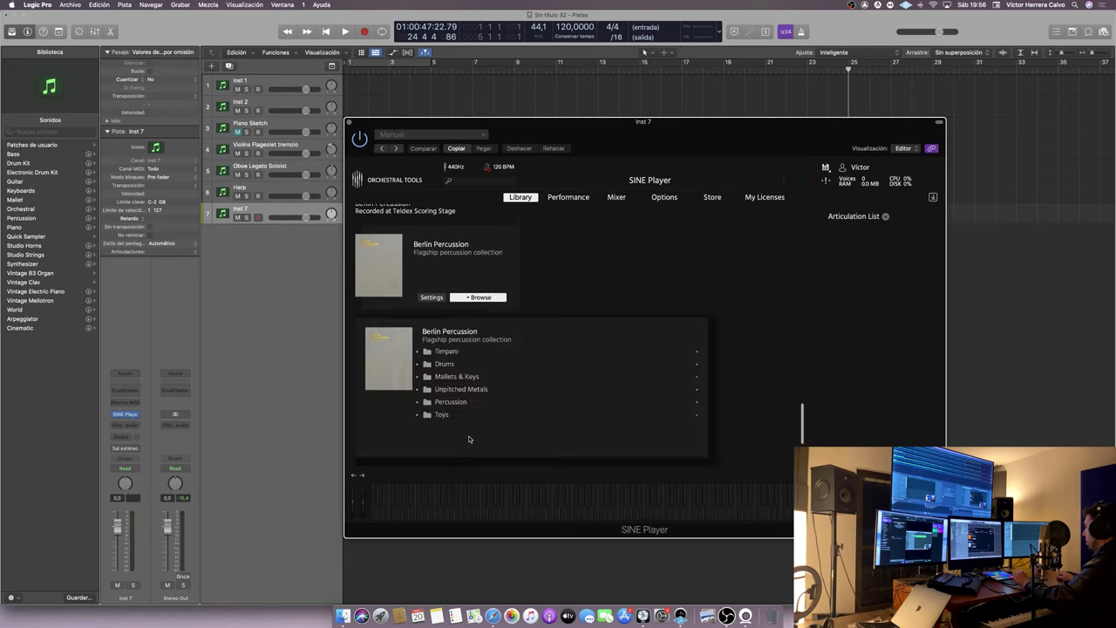
left_click(453, 391)
left_click(454, 376)
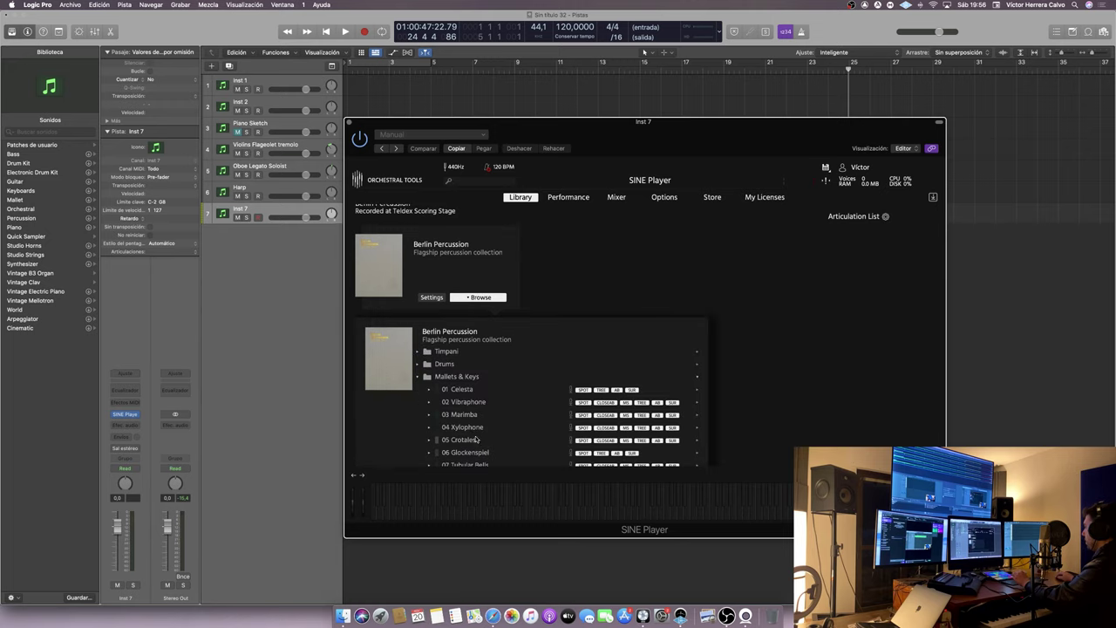
left_click(462, 394)
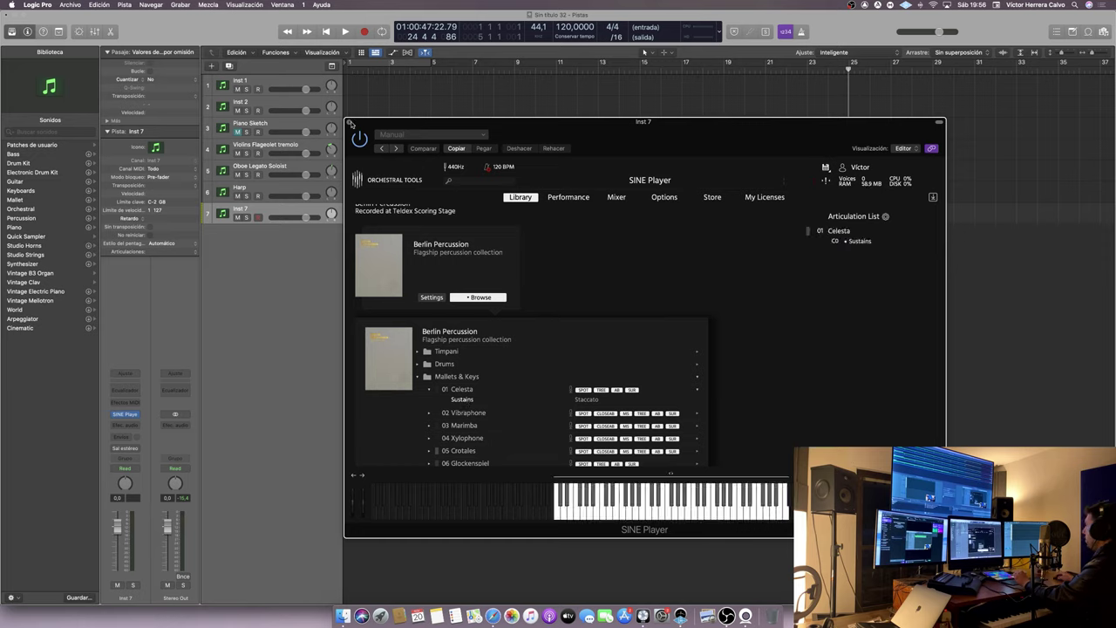
left_click(349, 122)
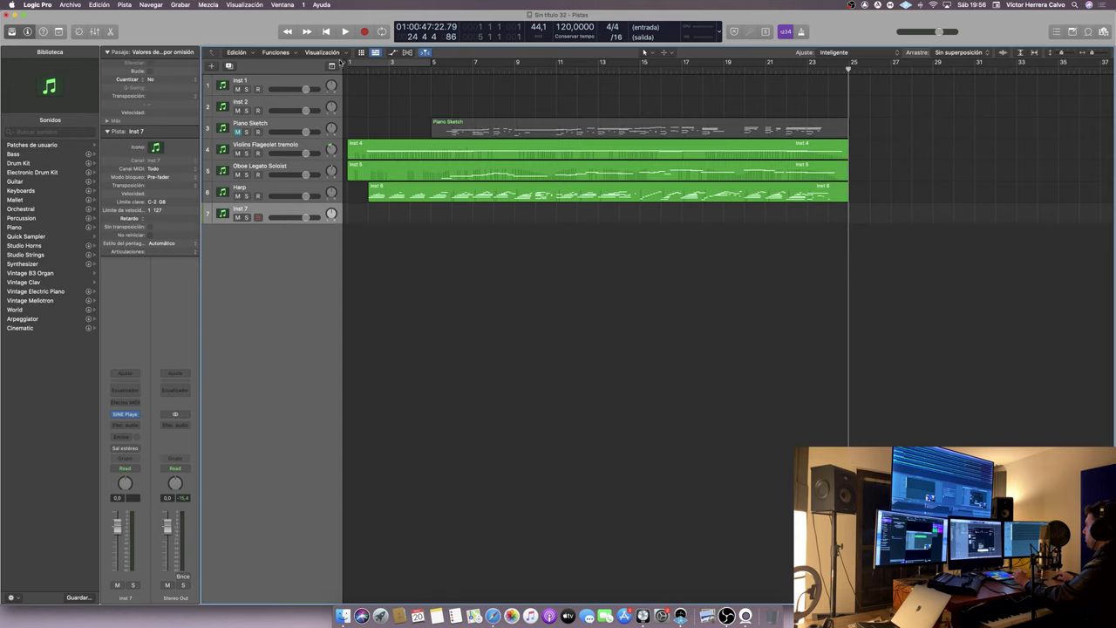
- Return to the project start and record the celesta part on the seventh track from about bar 2 to bar 24
left_click(327, 32)
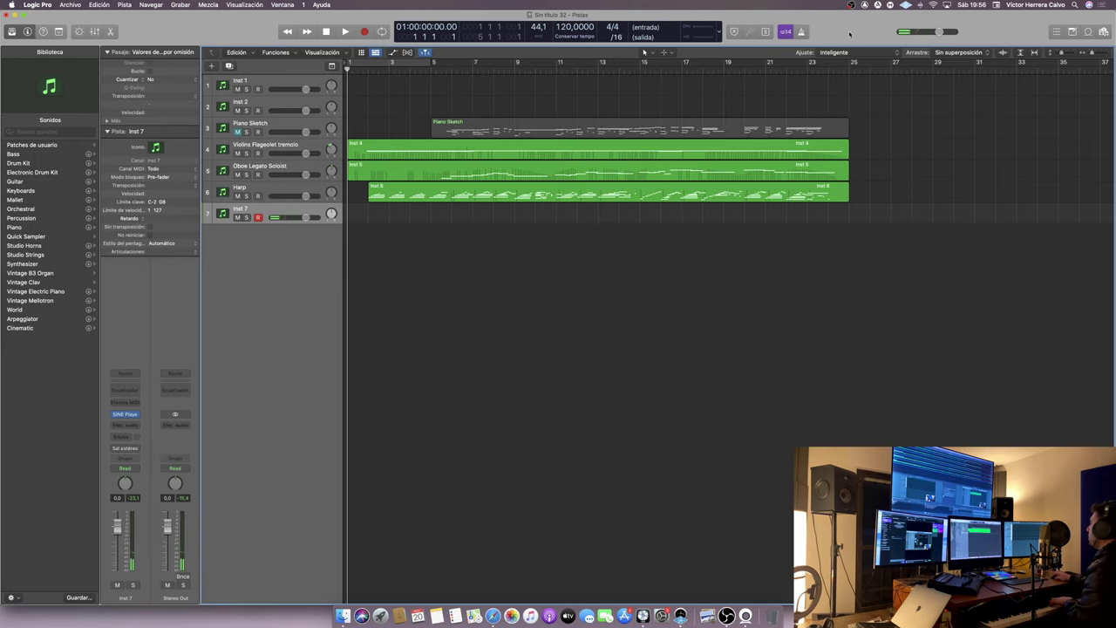
left_click(362, 32)
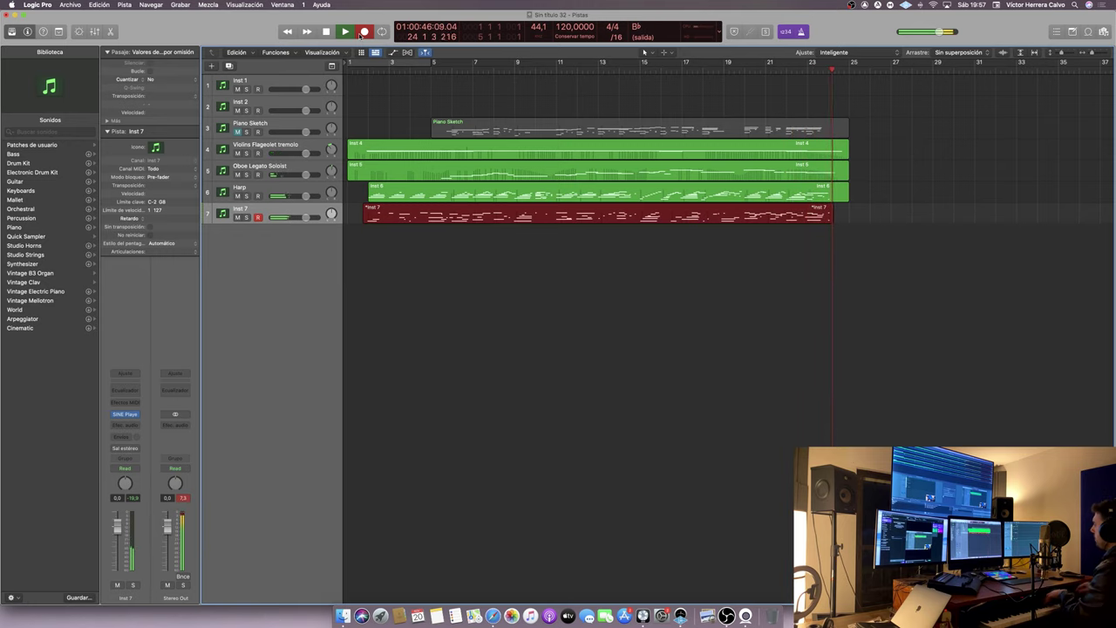
key("space")
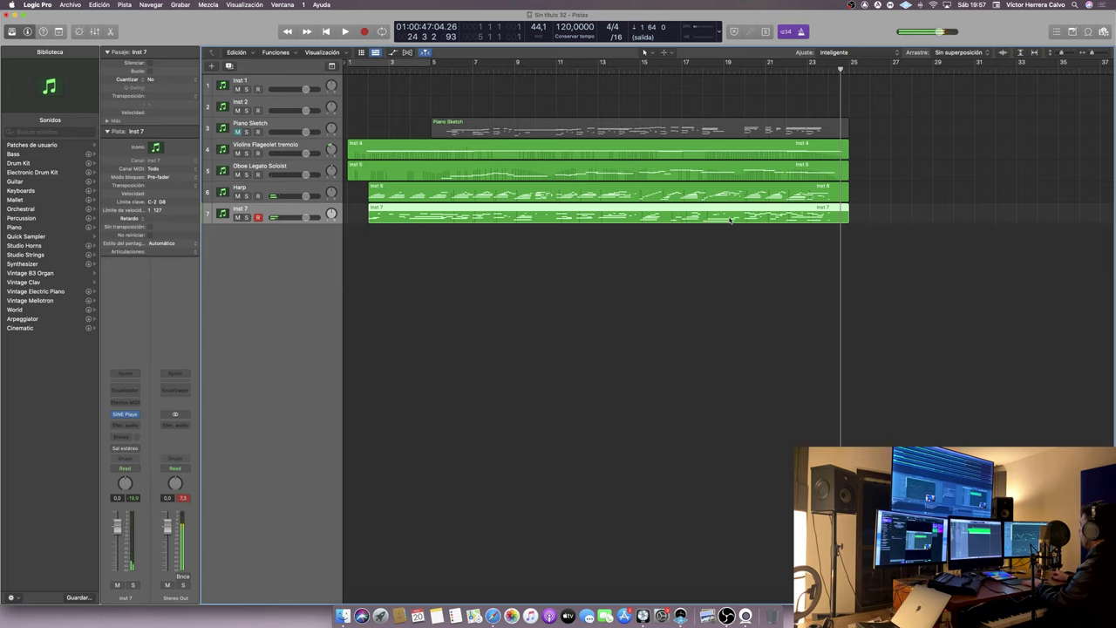
- Rename the seventh track as Celeste
double_click(235, 208)
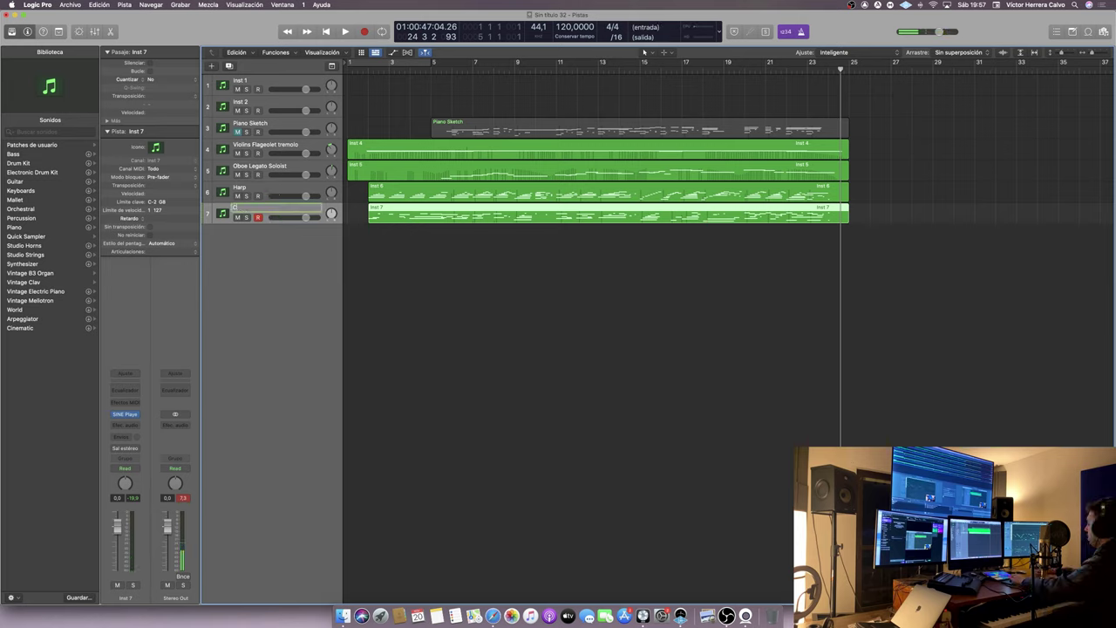
type("Celeste")
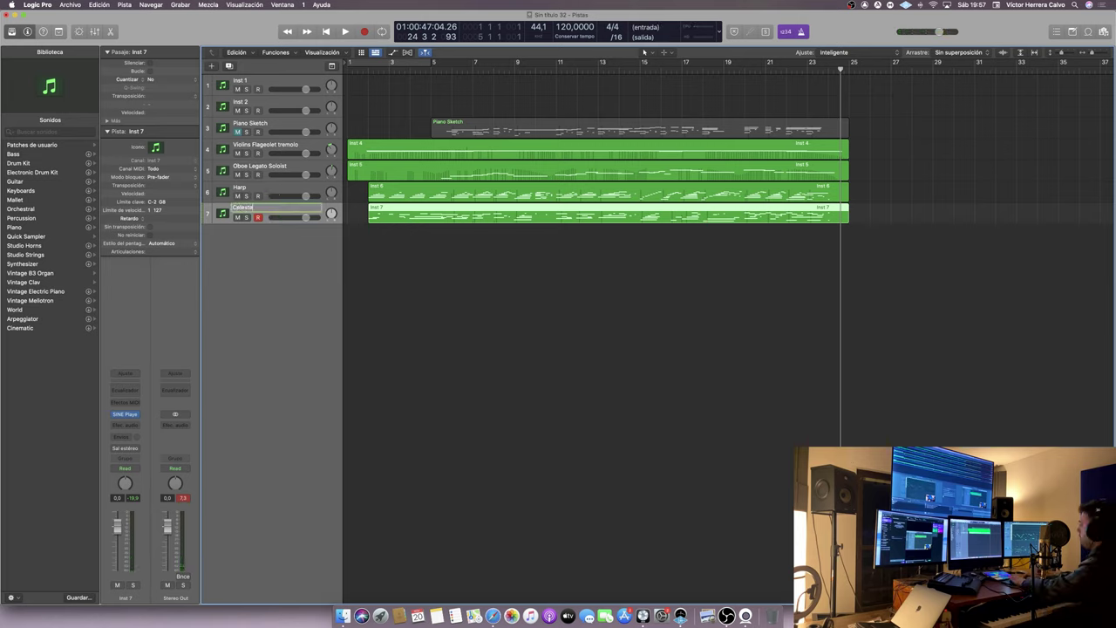
key("Return")
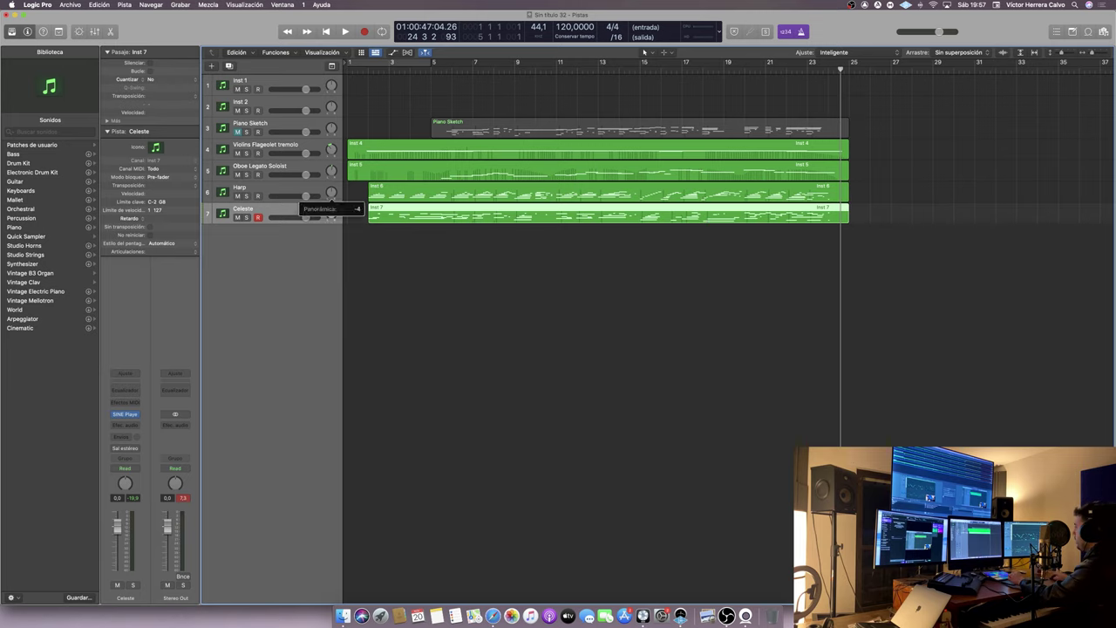
- Add an eighth software instrument track and load a stereo (Estéreo) SINE Player on it
double_click(261, 247)
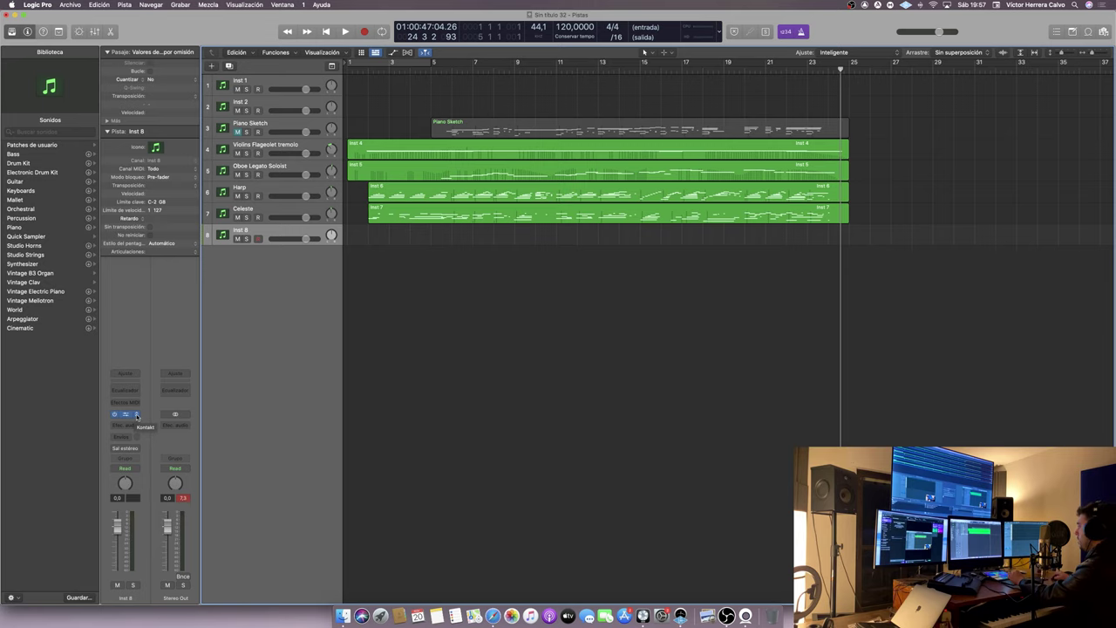
left_click(136, 415)
mouse_move(187, 361)
left_click(270, 360)
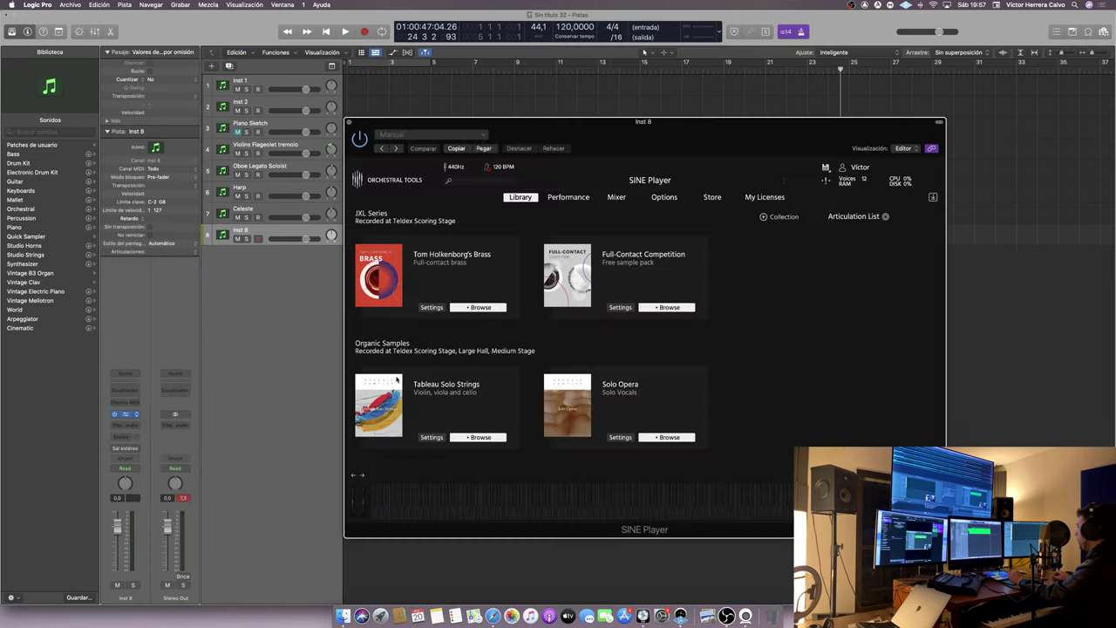
- Load the Tremolo articulation of Violas Ornaments from the Berlin Strings collection and close the plug-in window
scroll(521, 383, "down", 10)
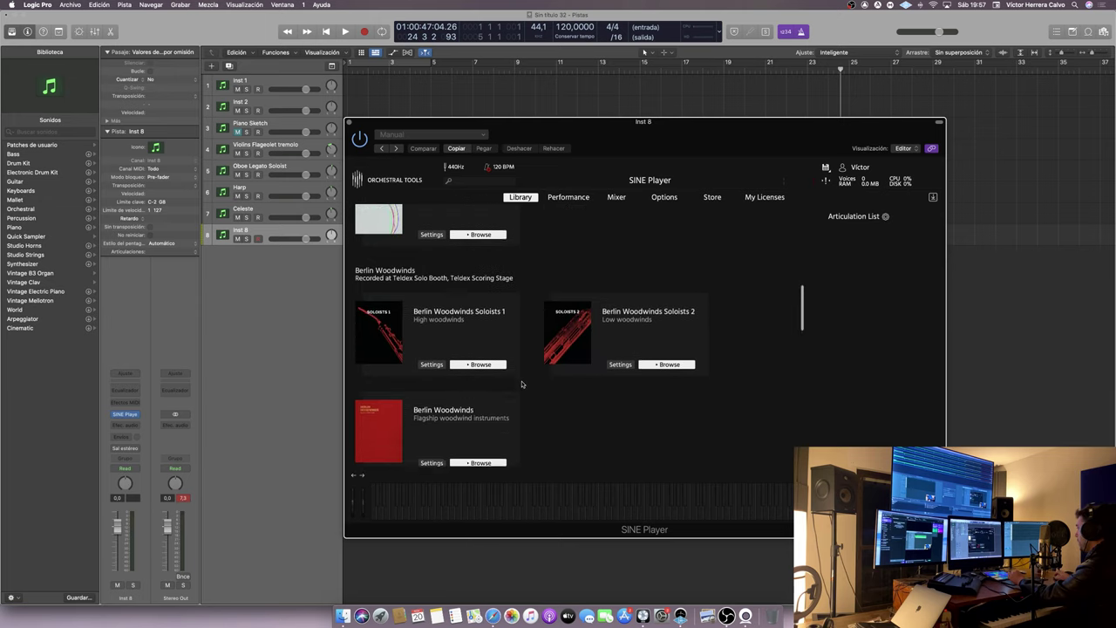
scroll(521, 384, "down", 8)
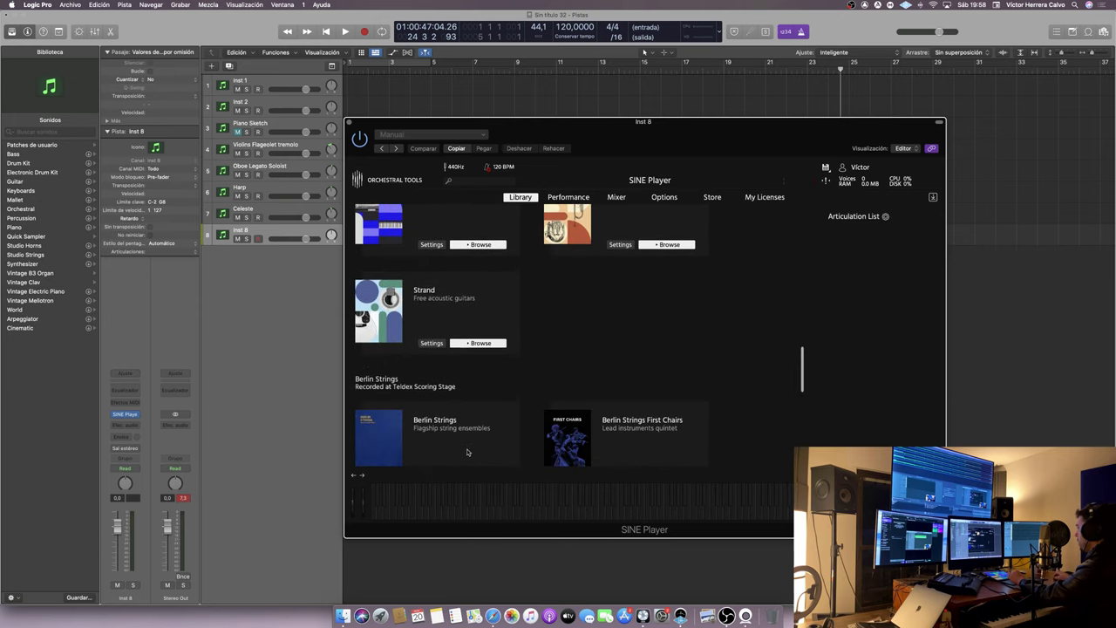
scroll(466, 452, "down", 2)
left_click(466, 448)
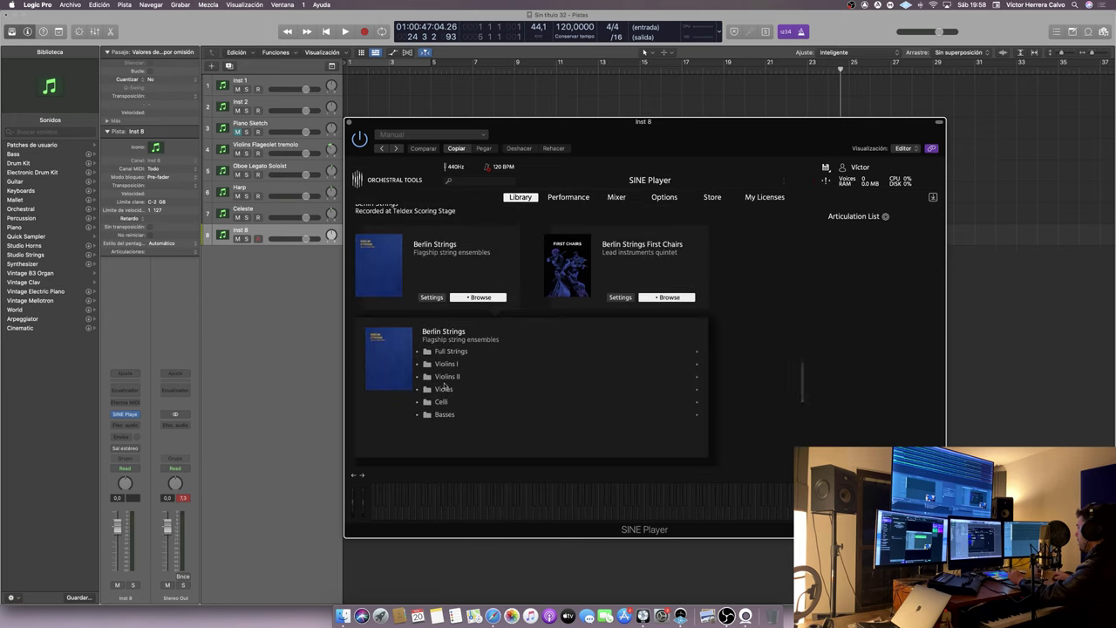
left_click(445, 388)
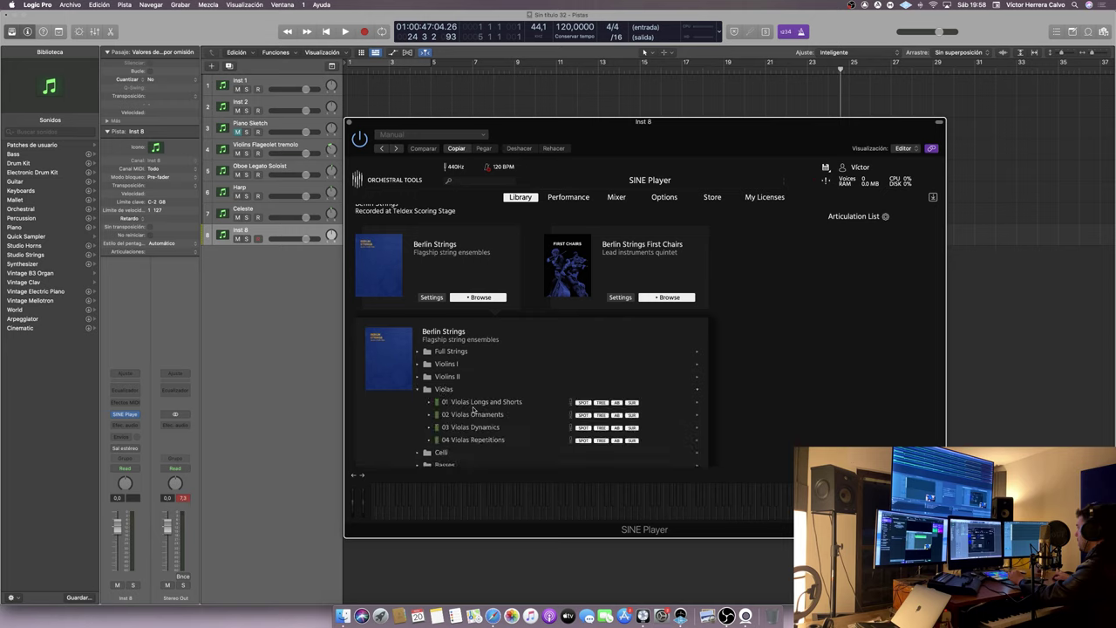
left_click(473, 406)
left_click(479, 402)
left_click(481, 415)
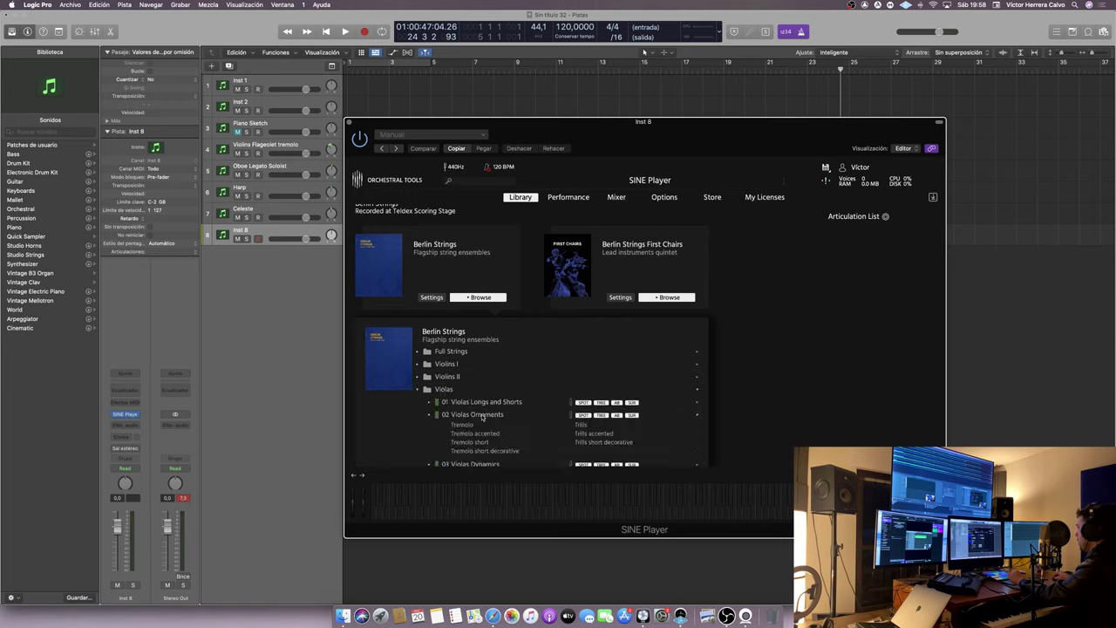
double_click(462, 425)
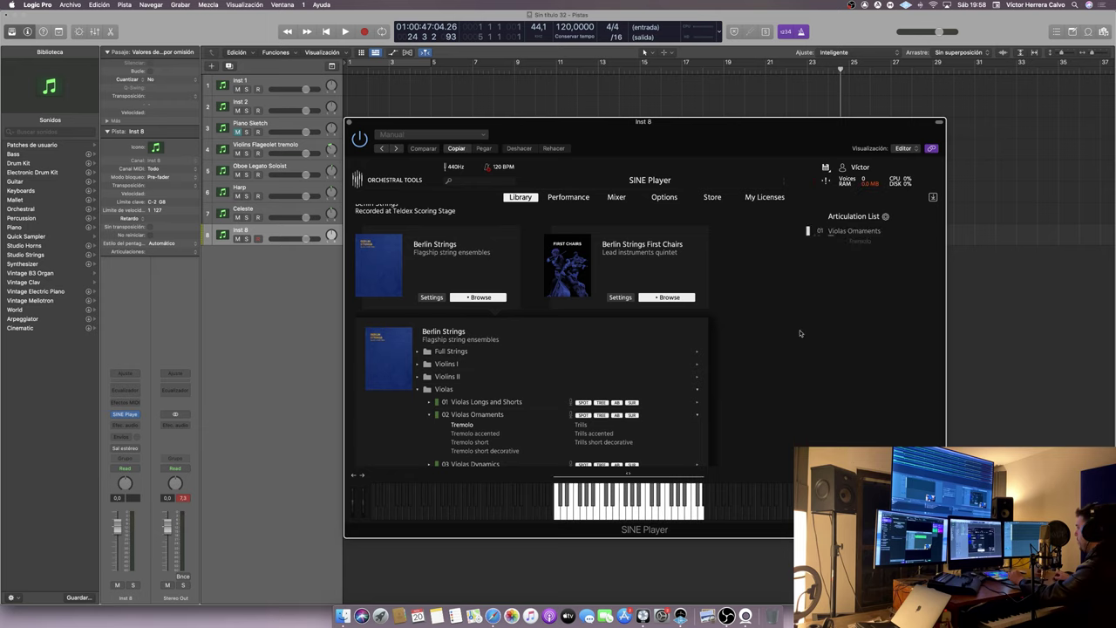
left_click(350, 122)
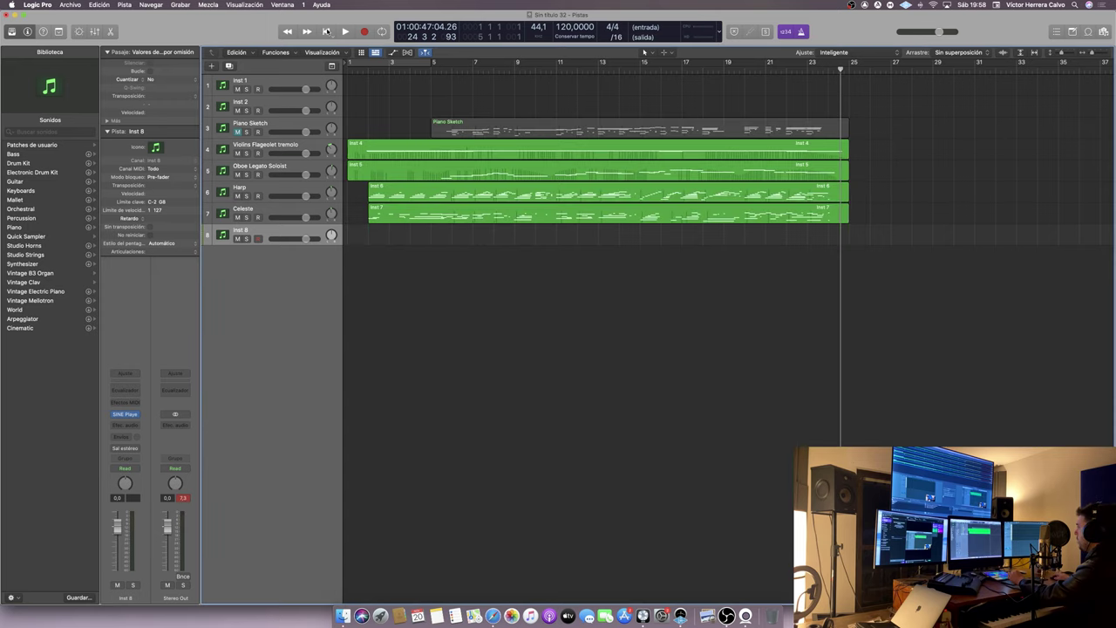
- Record the tremolo viola part on the eighth track from the project start to about the end of bar 24
left_click(326, 31)
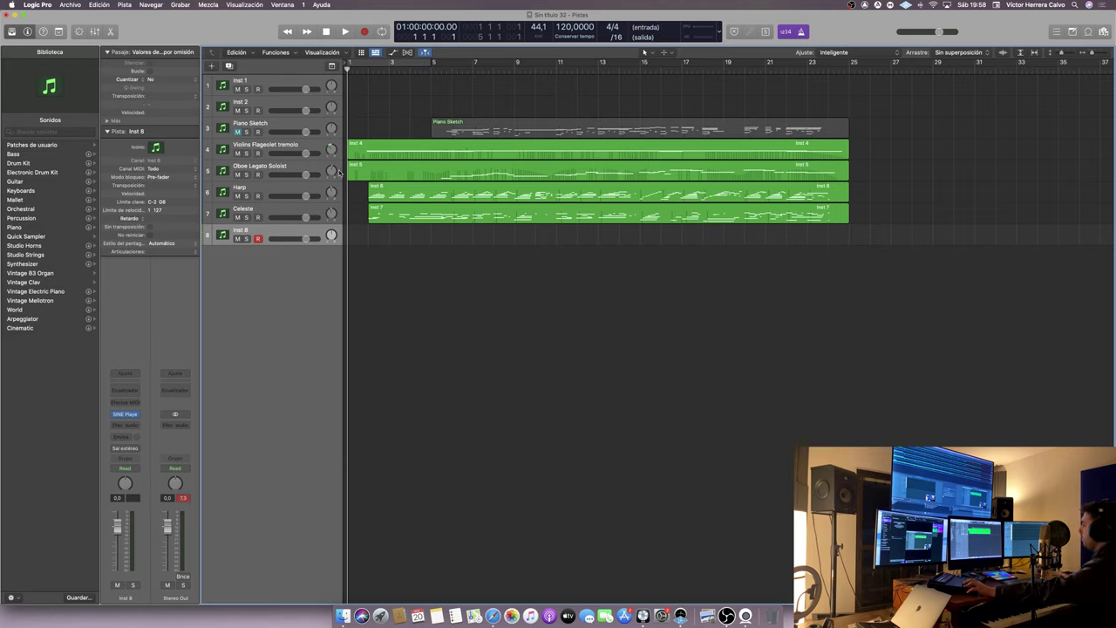
left_click(345, 32)
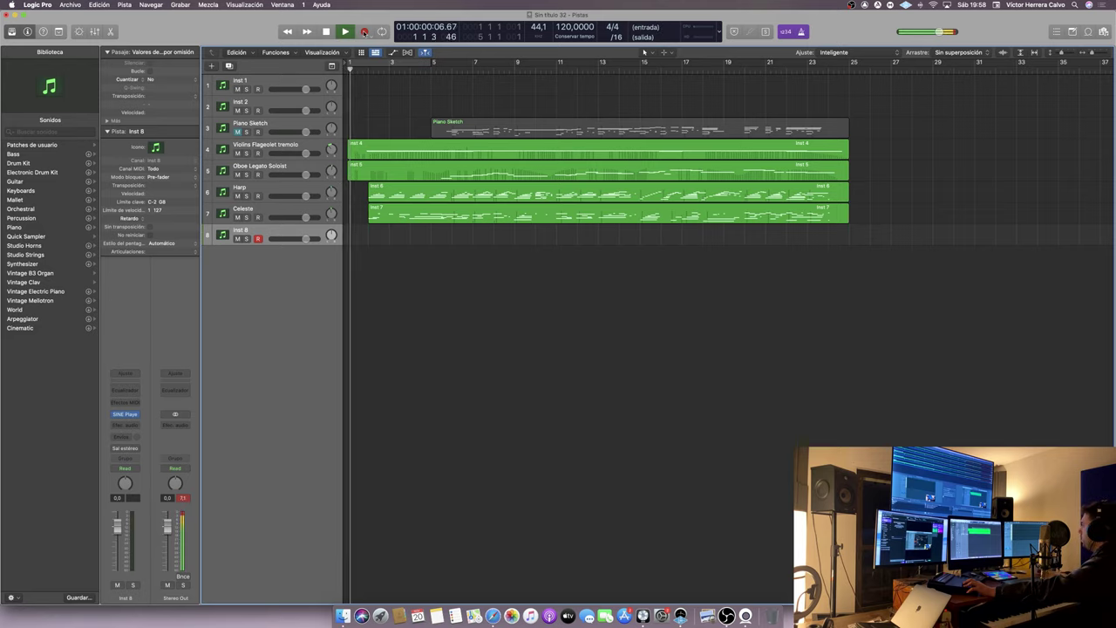
left_click(365, 32)
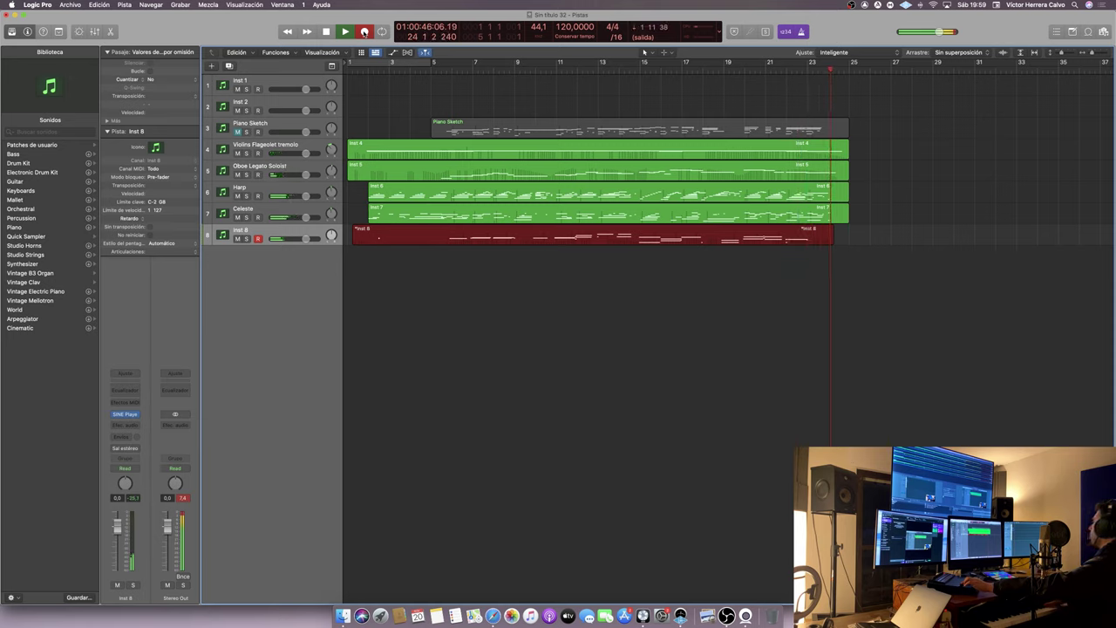
key("space")
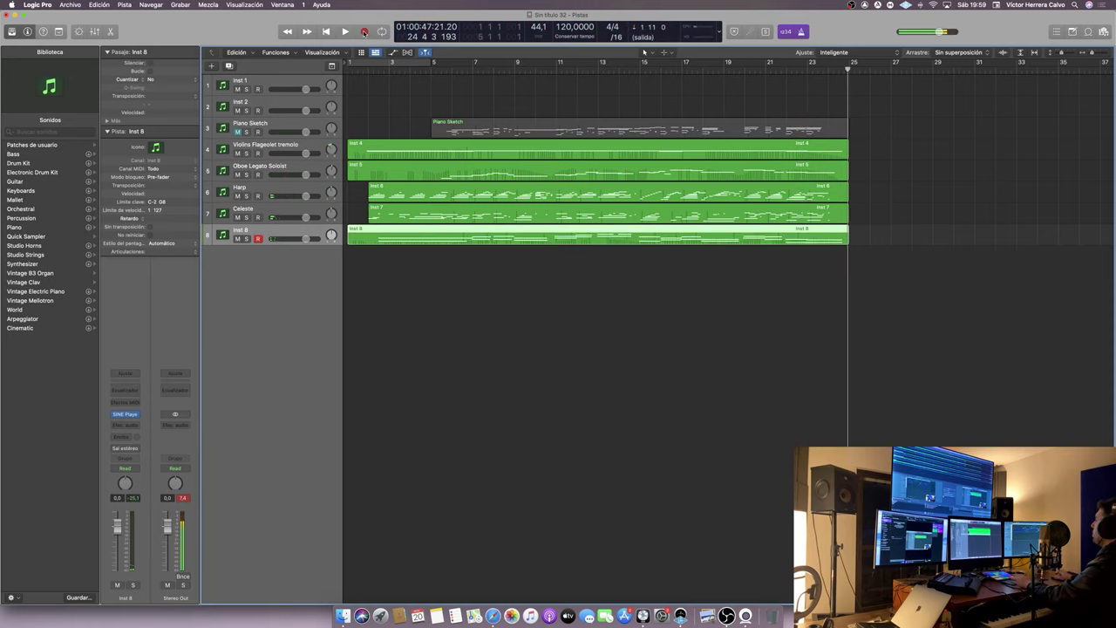
- Rename the eighth track as Violas Trem
double_click(303, 231)
type("Violas")
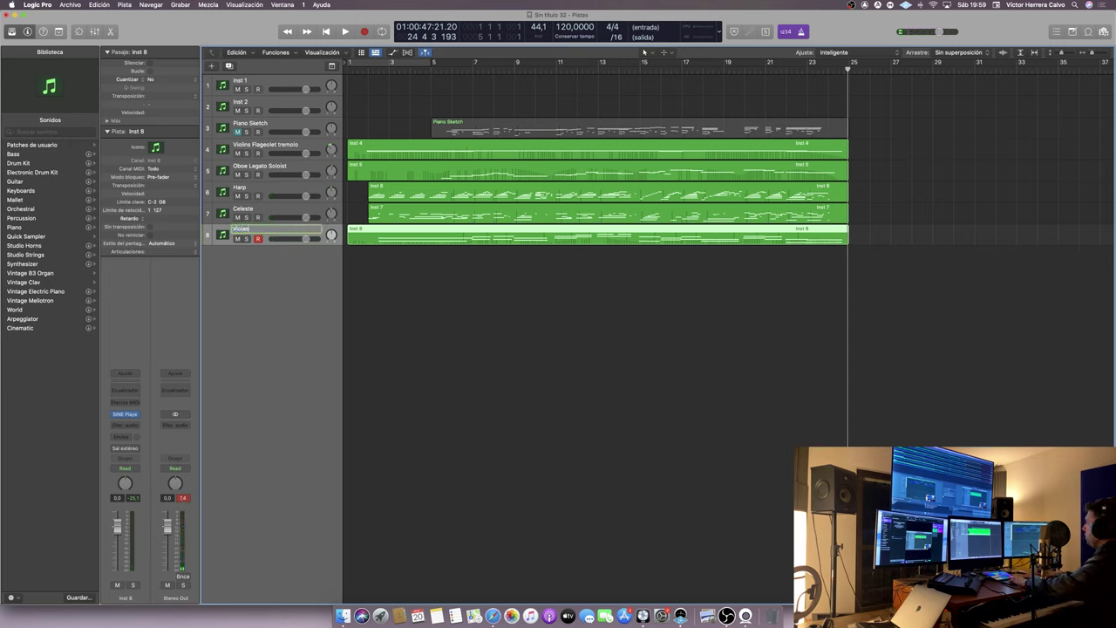
type(" 1")
key("Return")
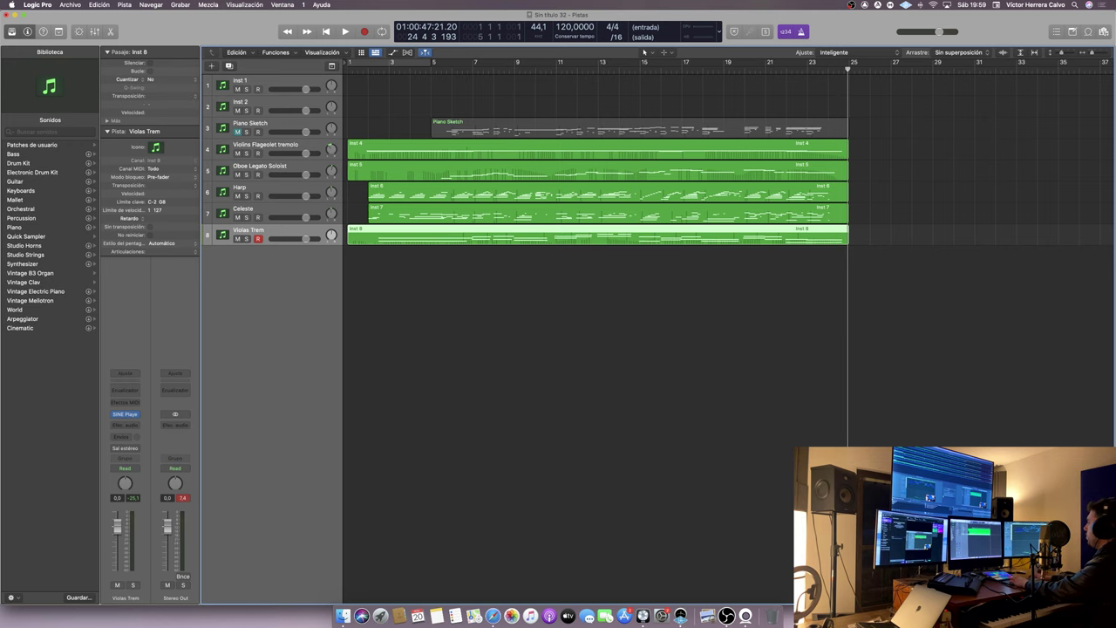
- Open the Celeste region in the Piano Roll, play it through and transpose the short C#4 note in bar 7 up two semitones
left_click(416, 220)
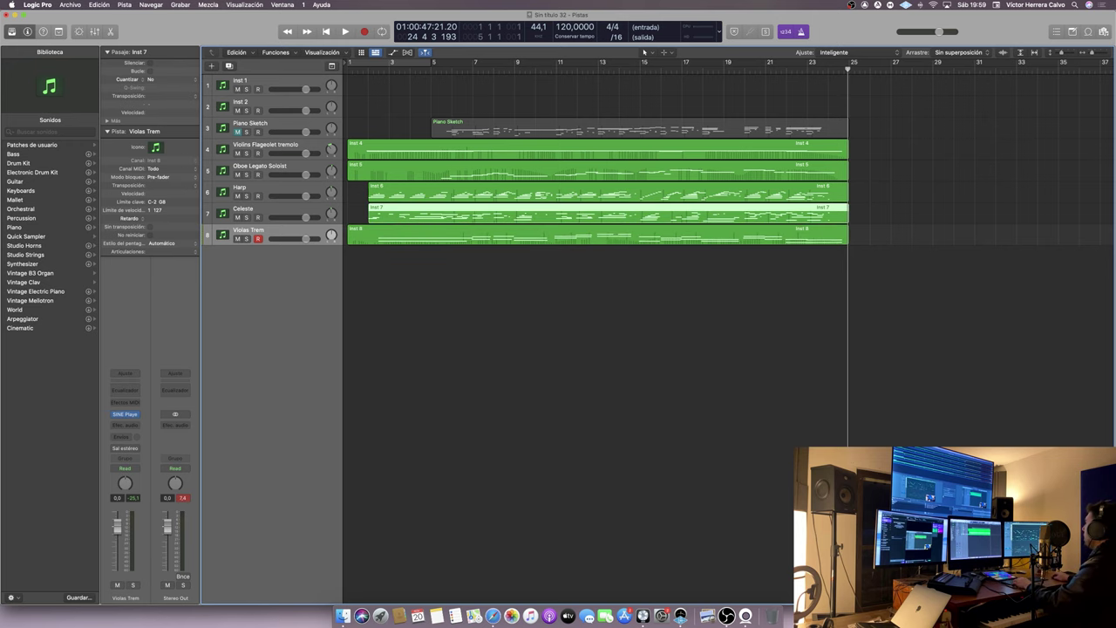
key("p")
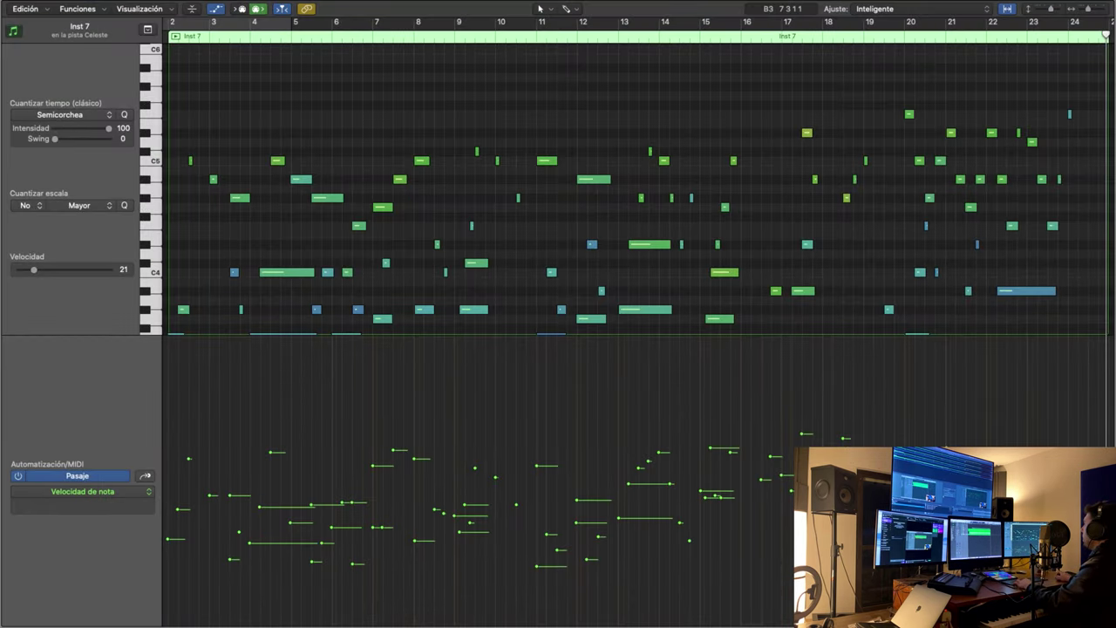
scroll(199, 50, "left", 2)
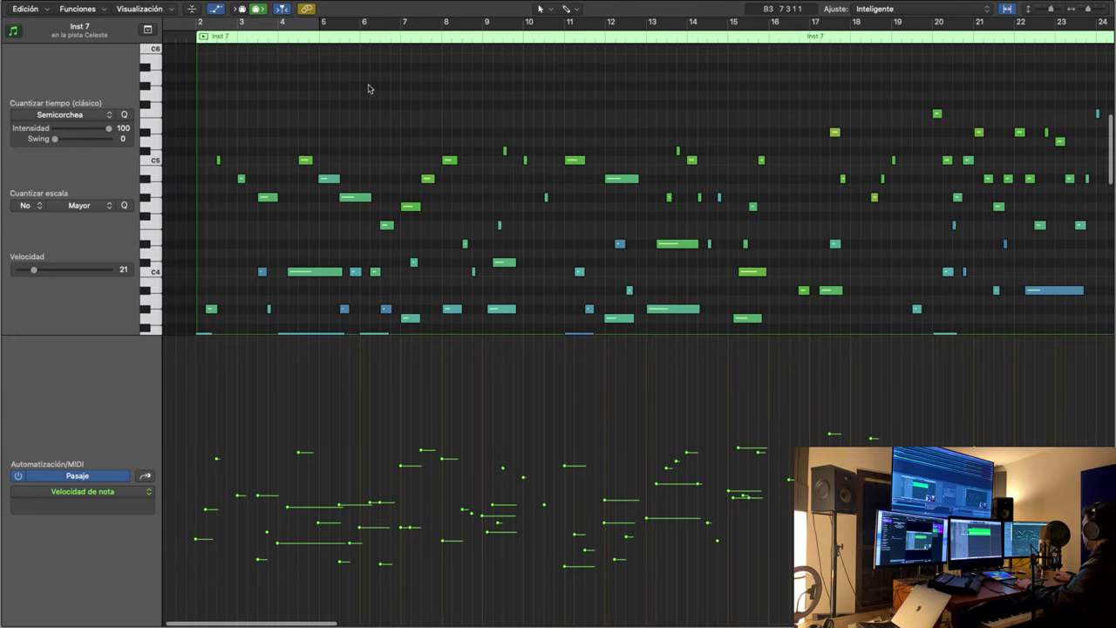
scroll(433, 92, "right", 1)
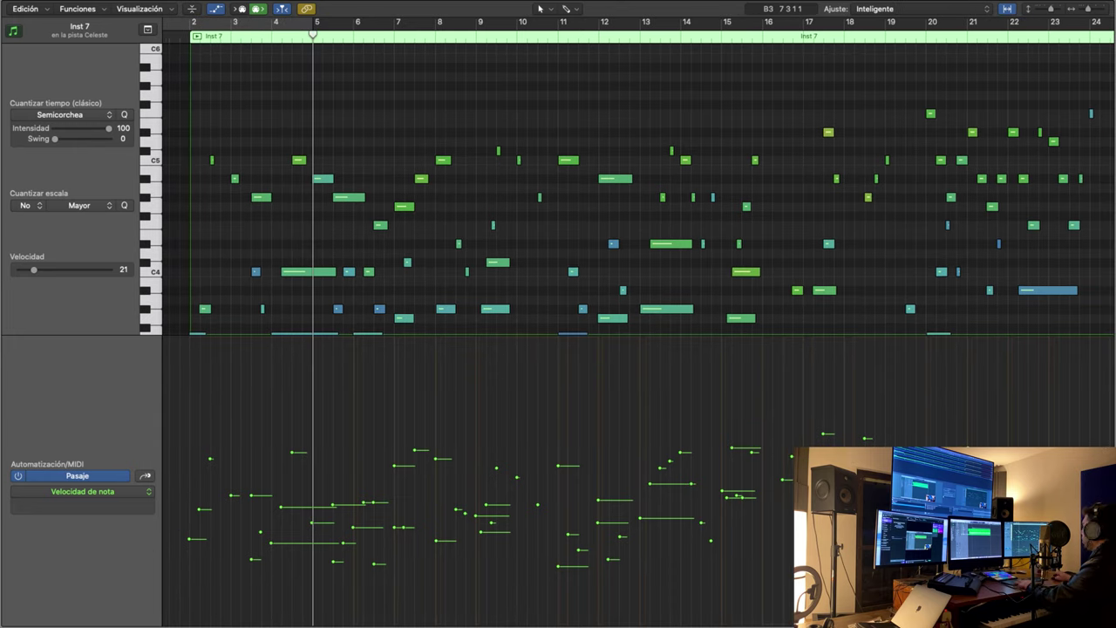
scroll(401, 199, "right", 3)
scroll(294, 186, "down", 2)
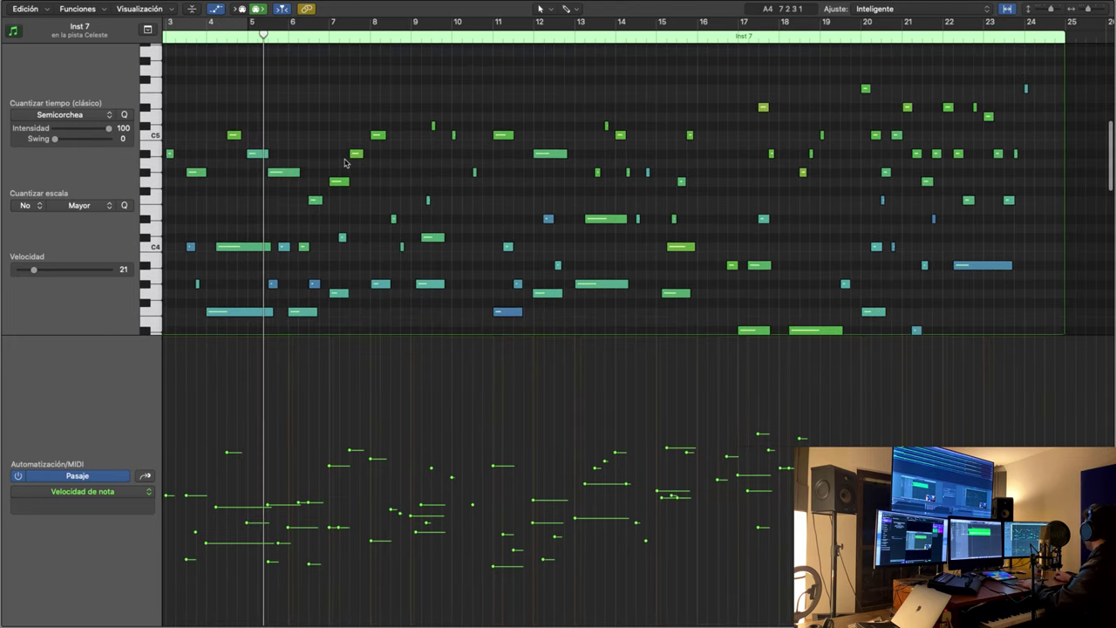
scroll(344, 200, "right", 3)
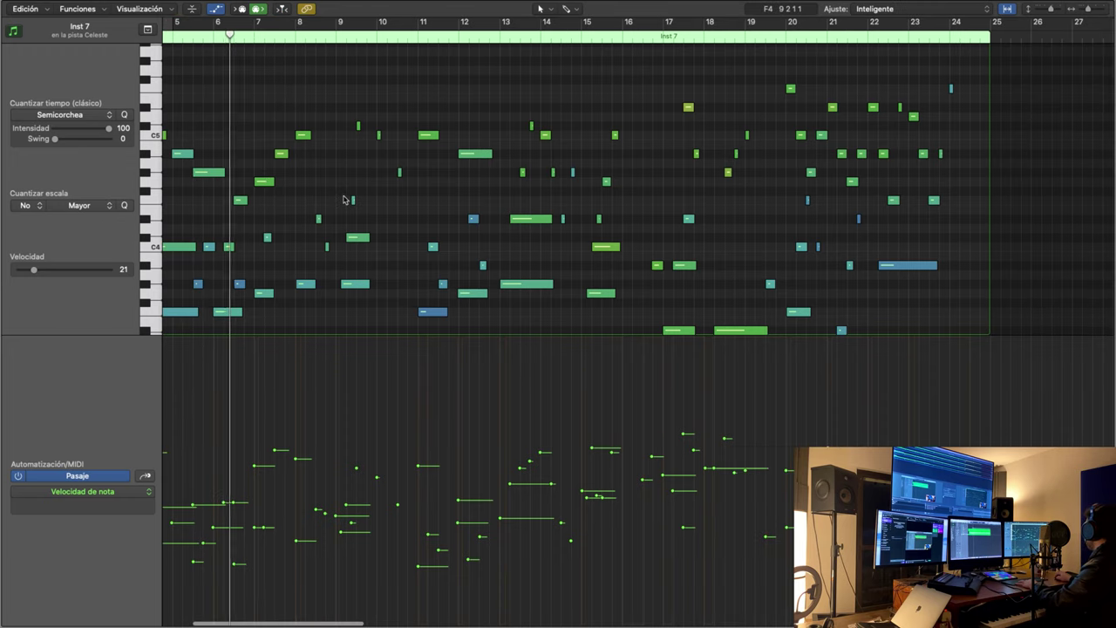
scroll(345, 200, "left", 1)
scroll(344, 200, "down", 1)
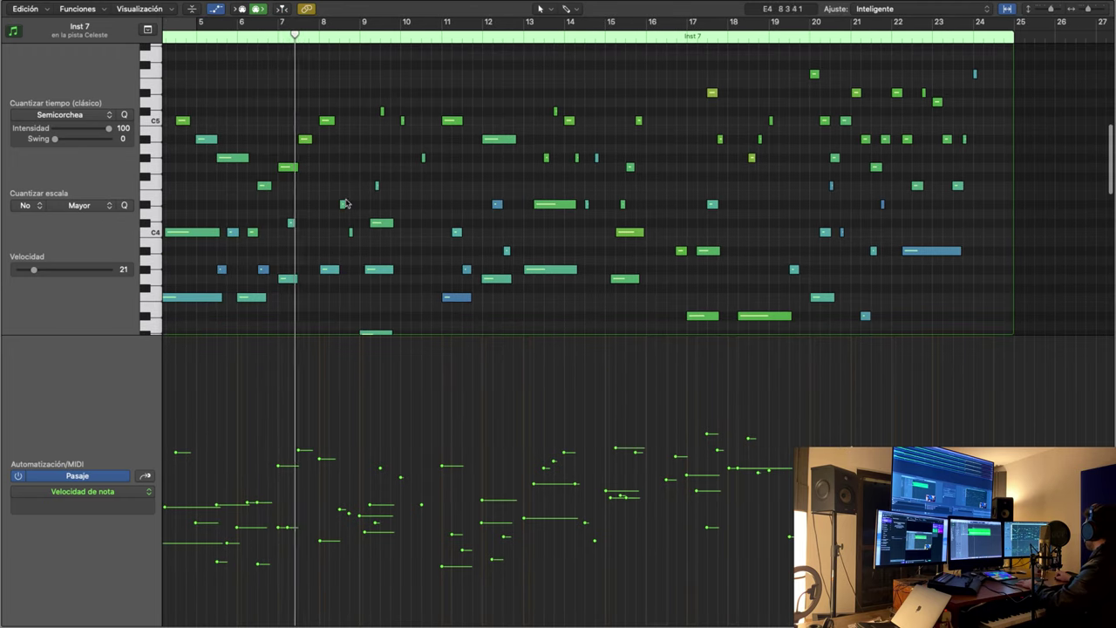
left_click(290, 224)
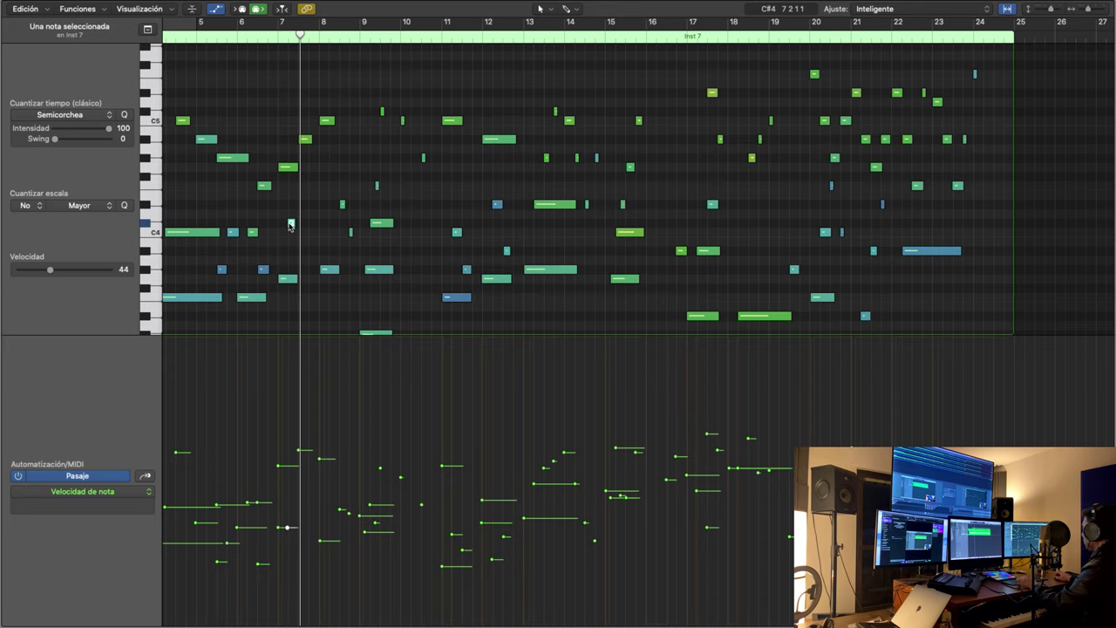
scroll(291, 225, "left", 4)
key("alt+Up")
key("alt+Up")
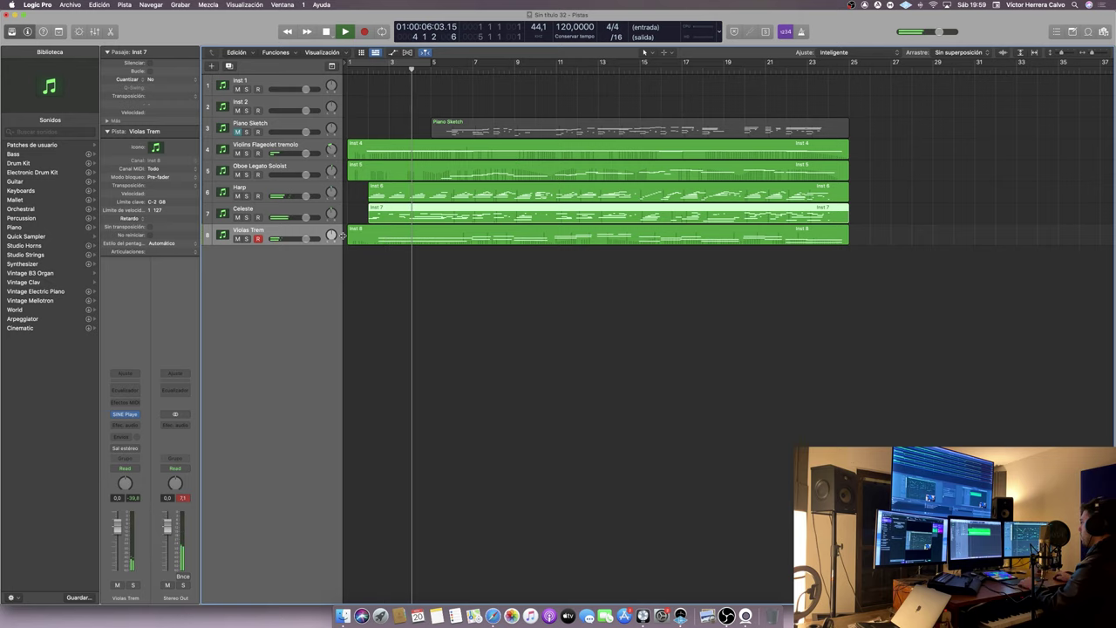
- Raise the Oboe Legato Soloist track's volume slightly during playback and open its region in the Piano Roll
mouse_move(331, 235)
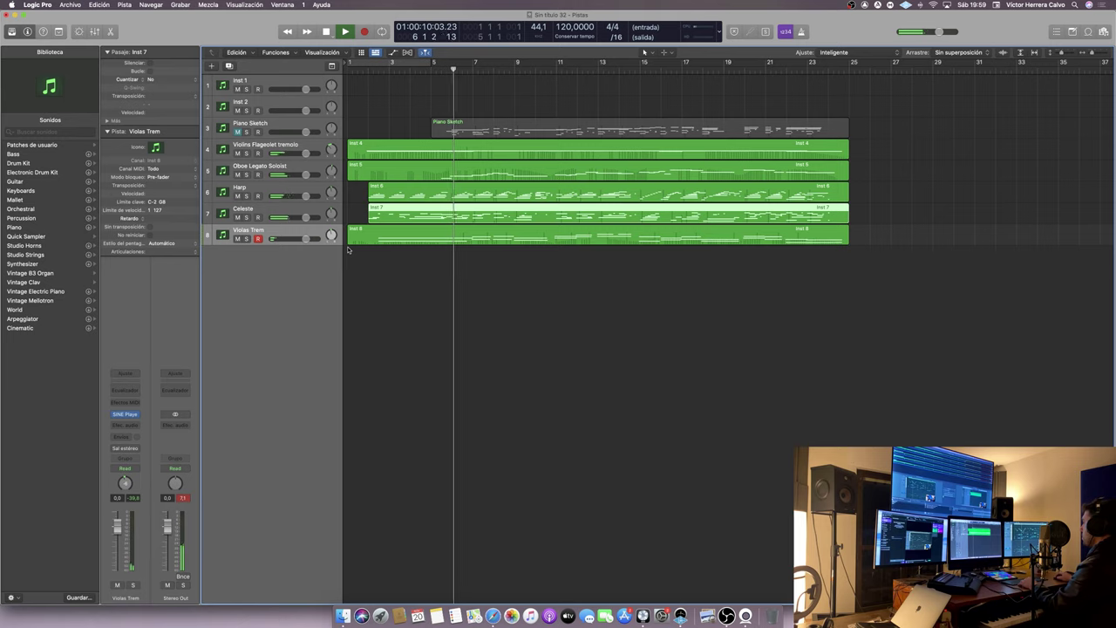
left_click_drag(305, 174, 312, 174)
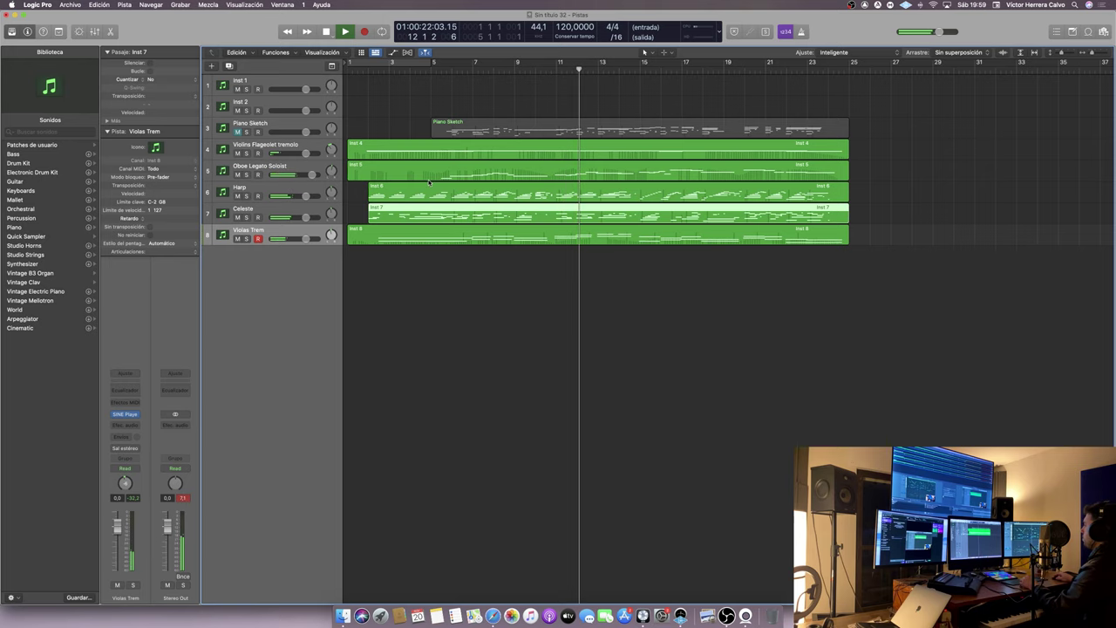
left_click(305, 175)
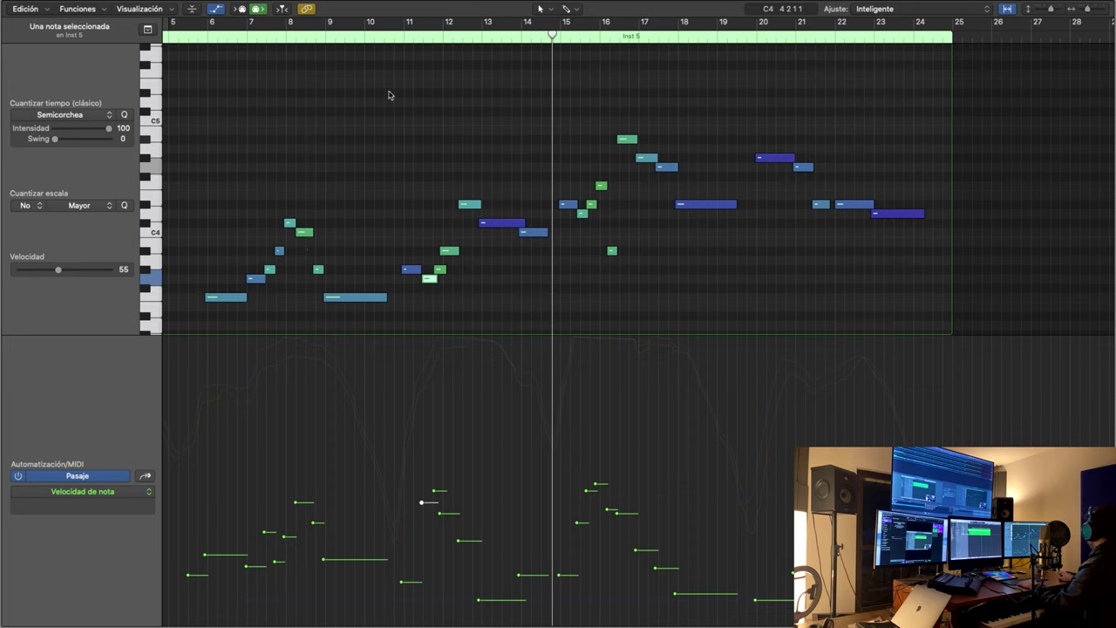
- Play the oboe region around bar 12 and trim the start of the G#3 note so it begins at bar 11
double_click(380, 36)
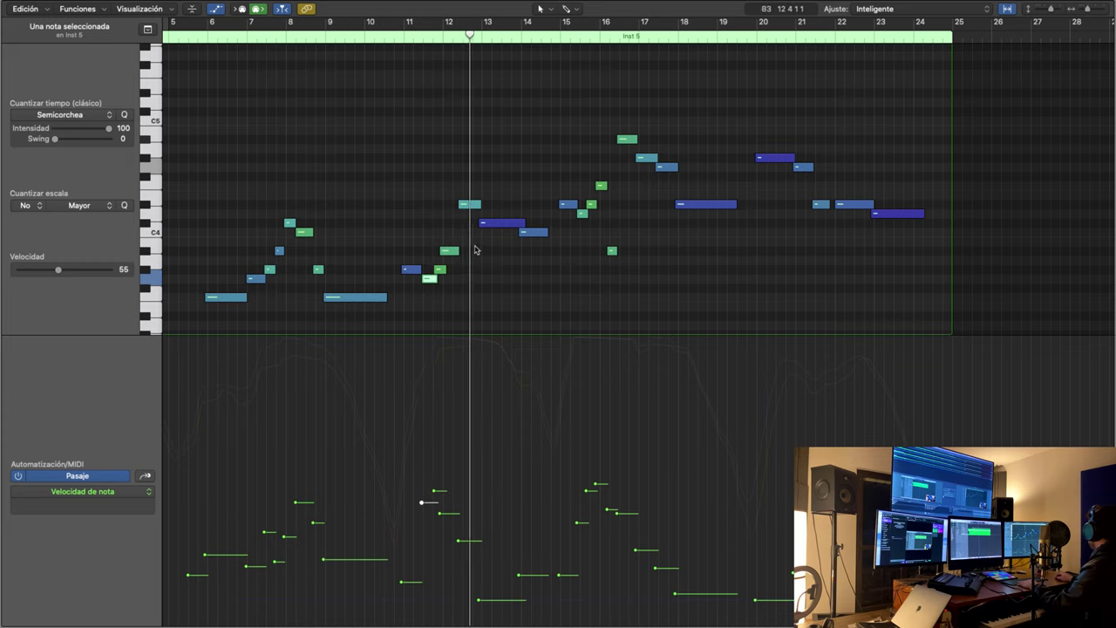
left_click_drag(461, 178, 390, 258)
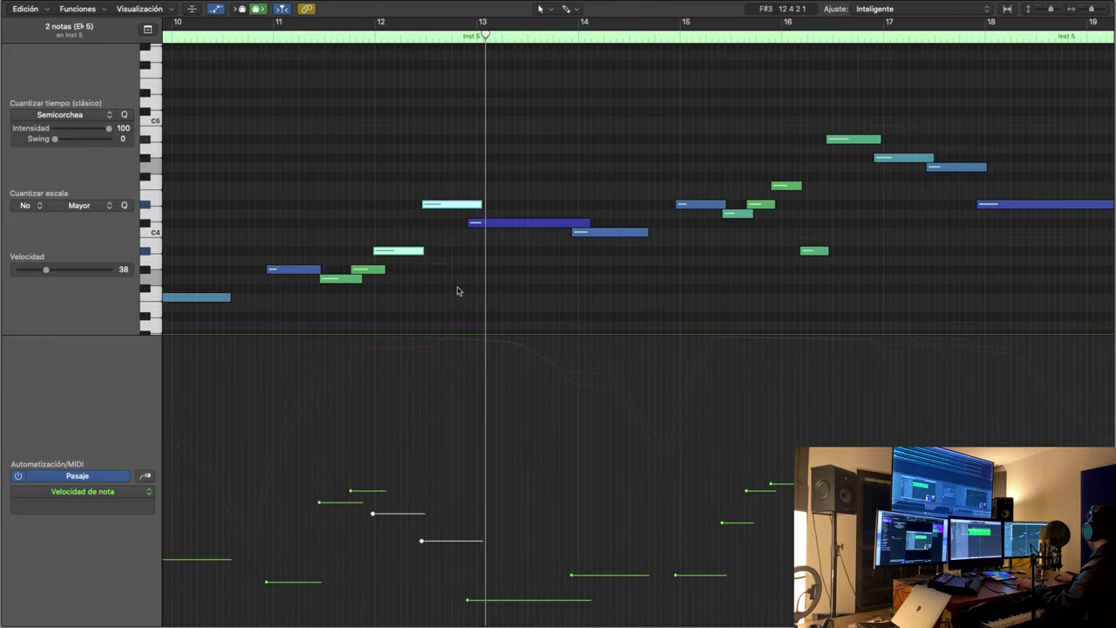
left_click(455, 286)
scroll(451, 282, "left", 5)
left_click_drag(488, 266, 493, 266)
- Play the oboe passage from about bar 9 and extend the start of the second G#3 note to slightly before beat 4 of bar 11
left_click(290, 35)
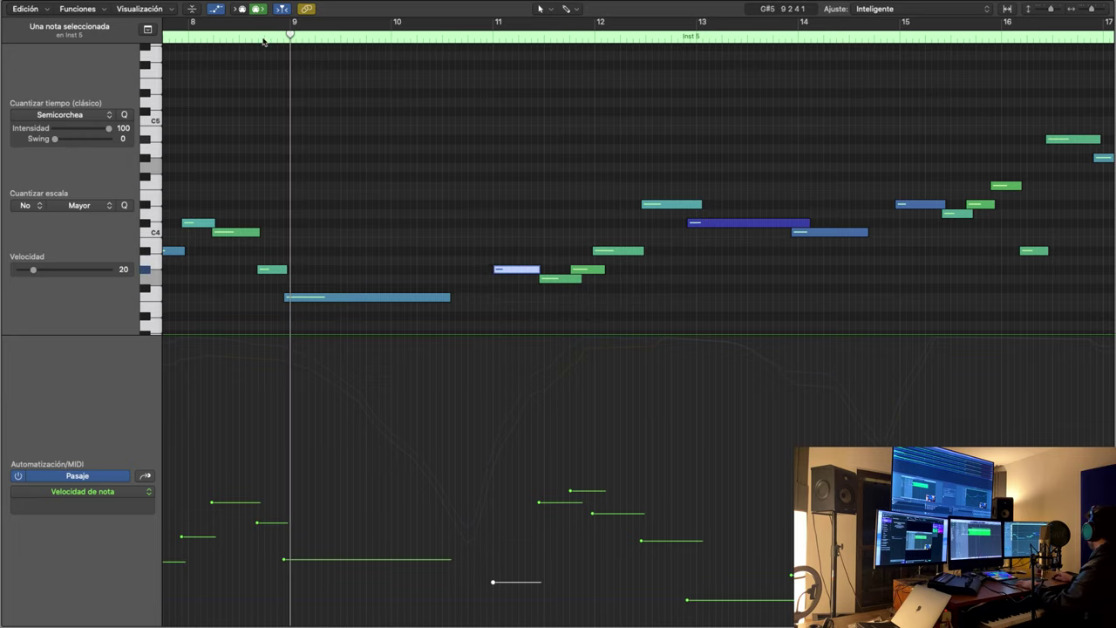
left_click(262, 31)
key("space")
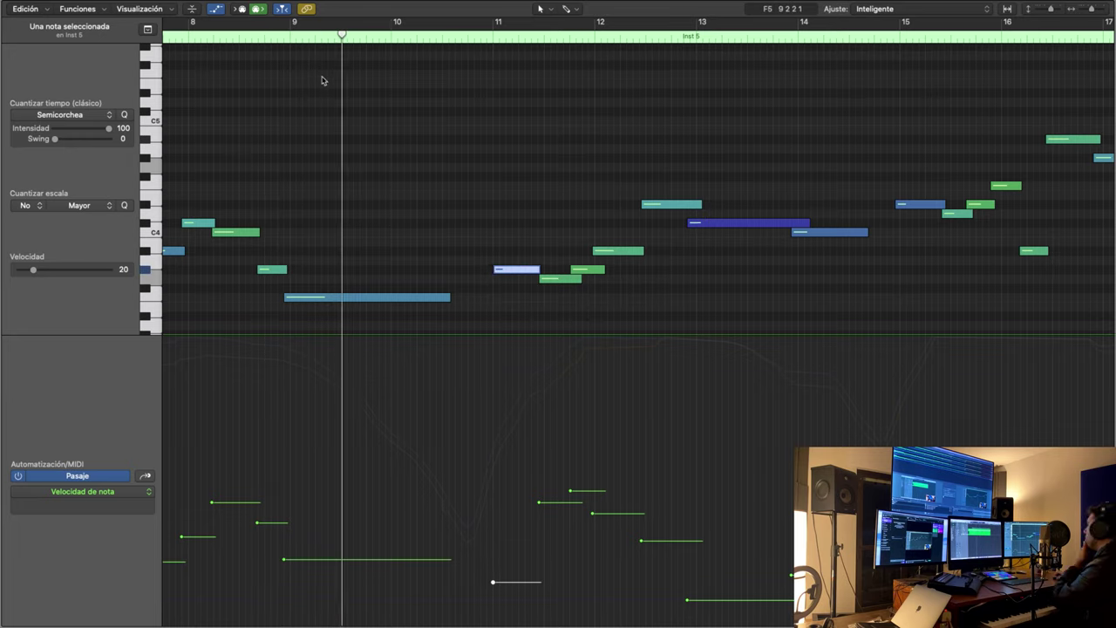
scroll(523, 188, "right", 3)
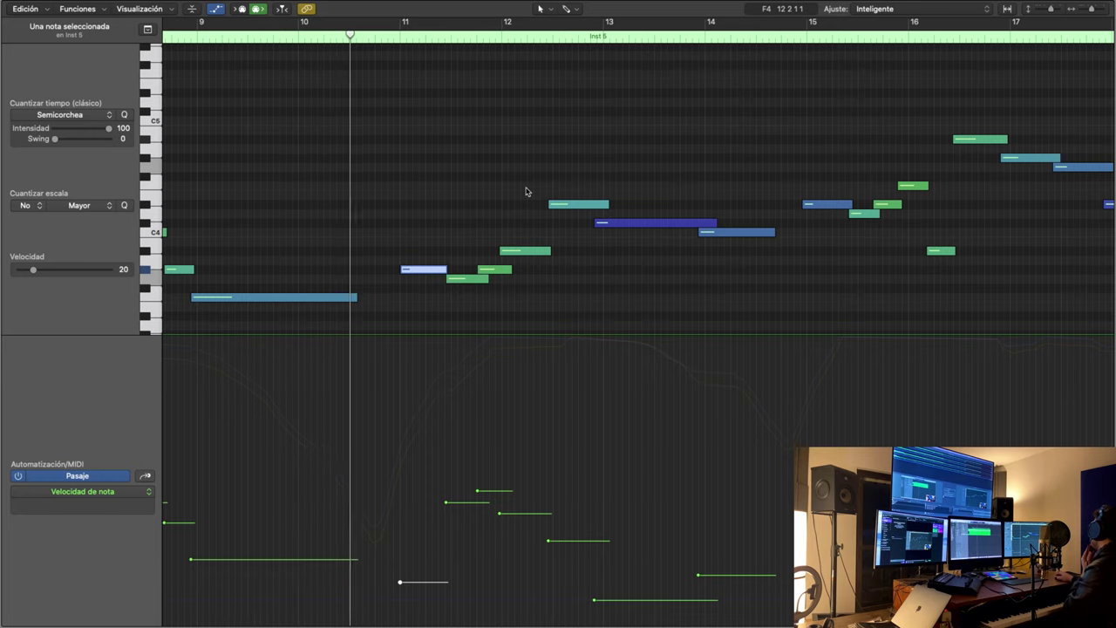
scroll(526, 191, "right", 1)
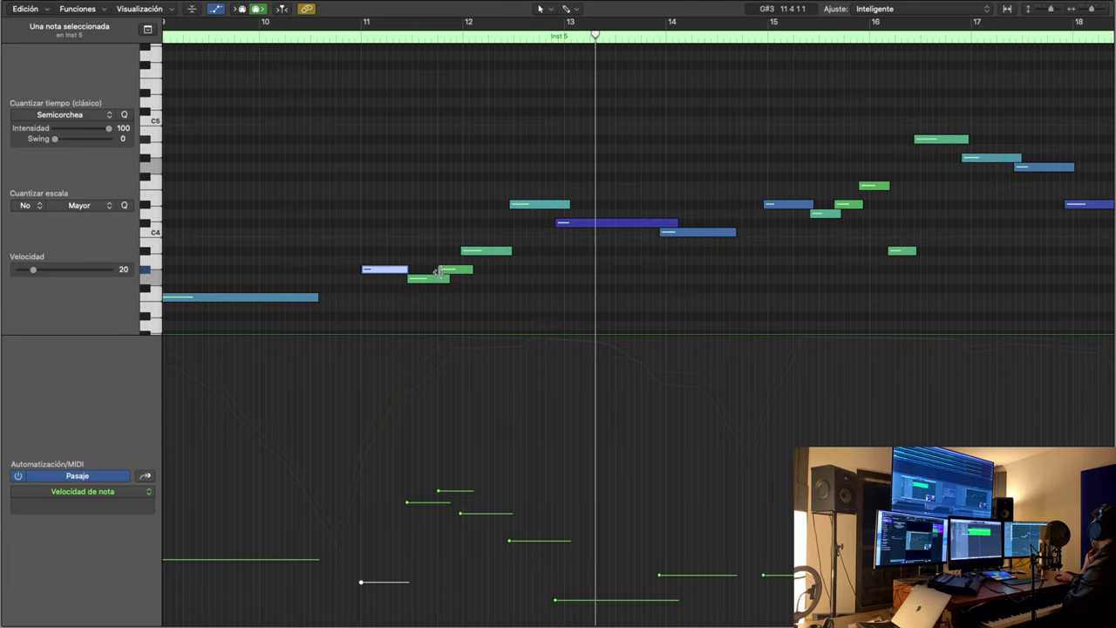
left_click(440, 272)
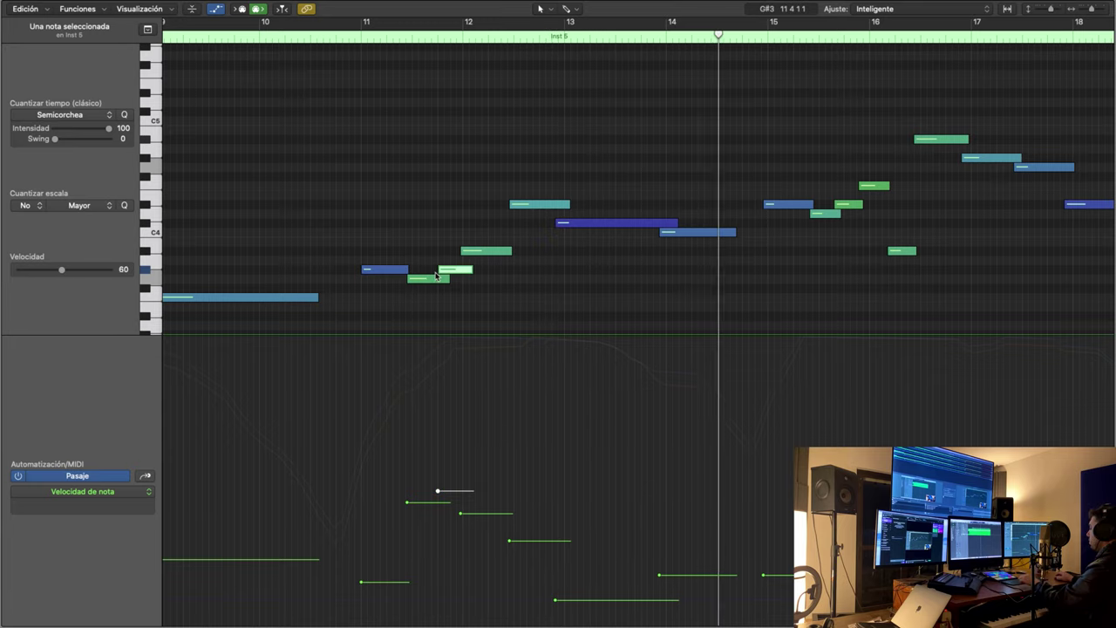
scroll(436, 274, "up", 5)
scroll(490, 285, "up", 1)
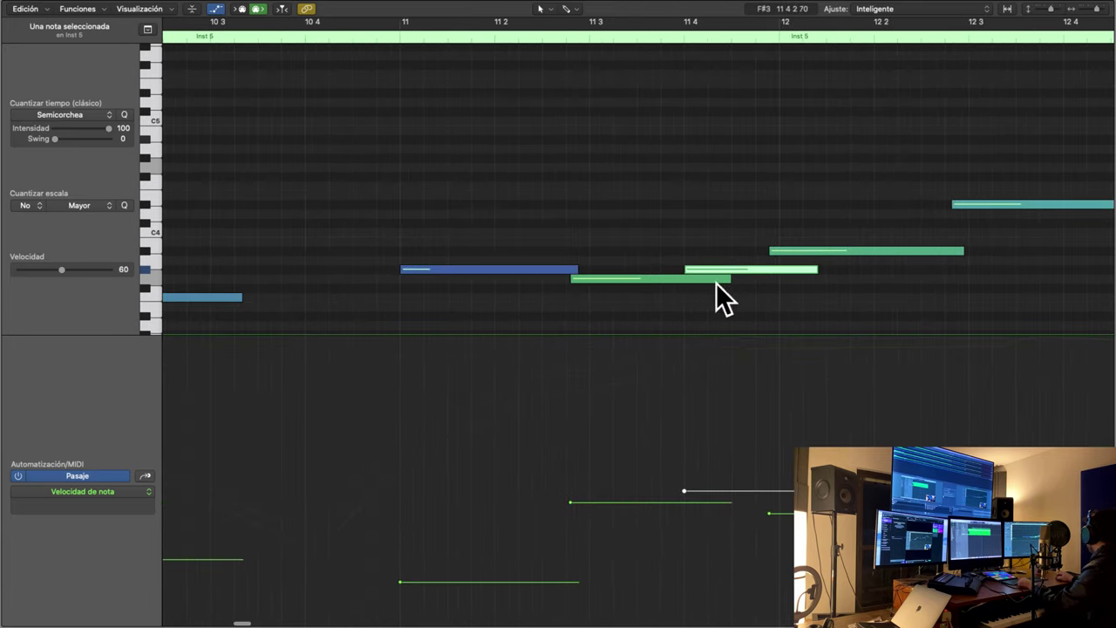
left_click_drag(686, 270, 672, 273)
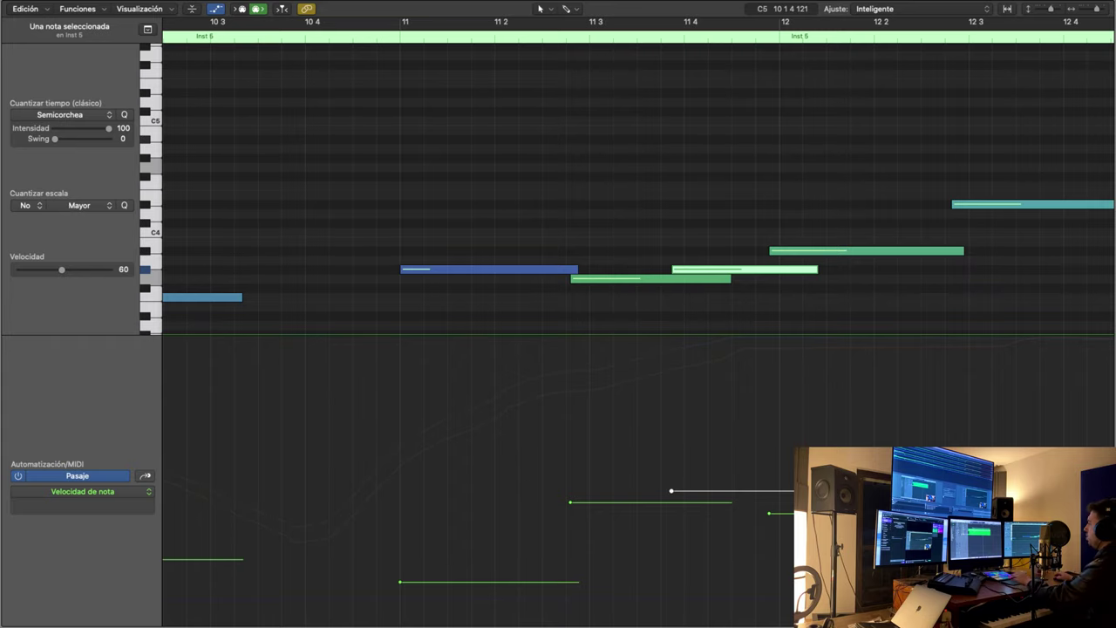
- Load Bassoon 2 Sustains from Berlin Woodwinds alongside Bassoon 1 Sustains in the ninth track's Kontakt and close the plug-in window
key("Down")
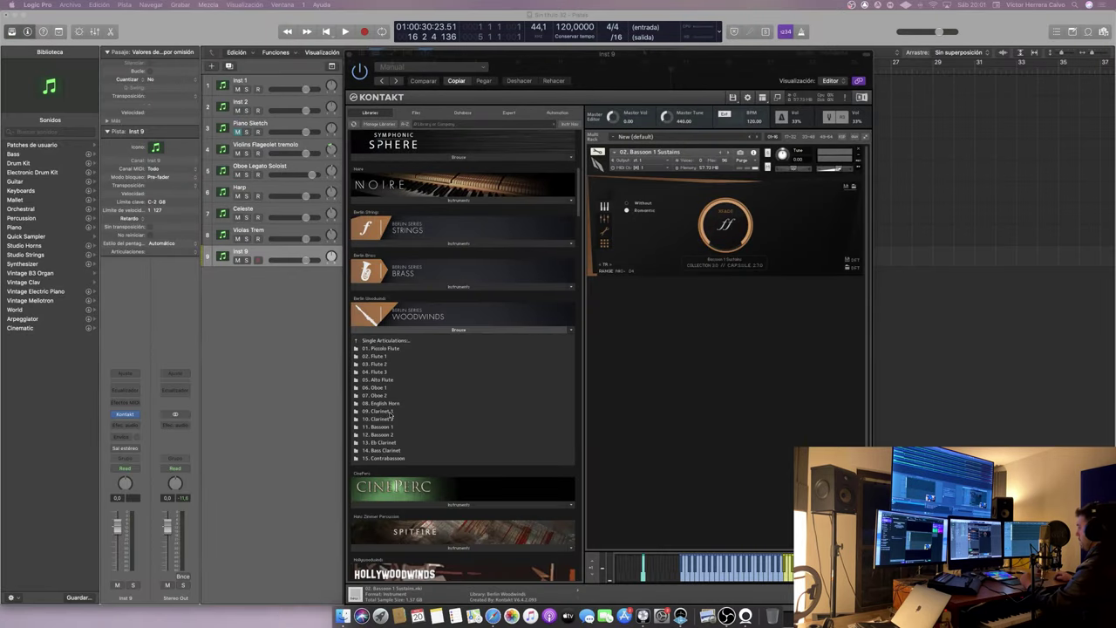
double_click(388, 436)
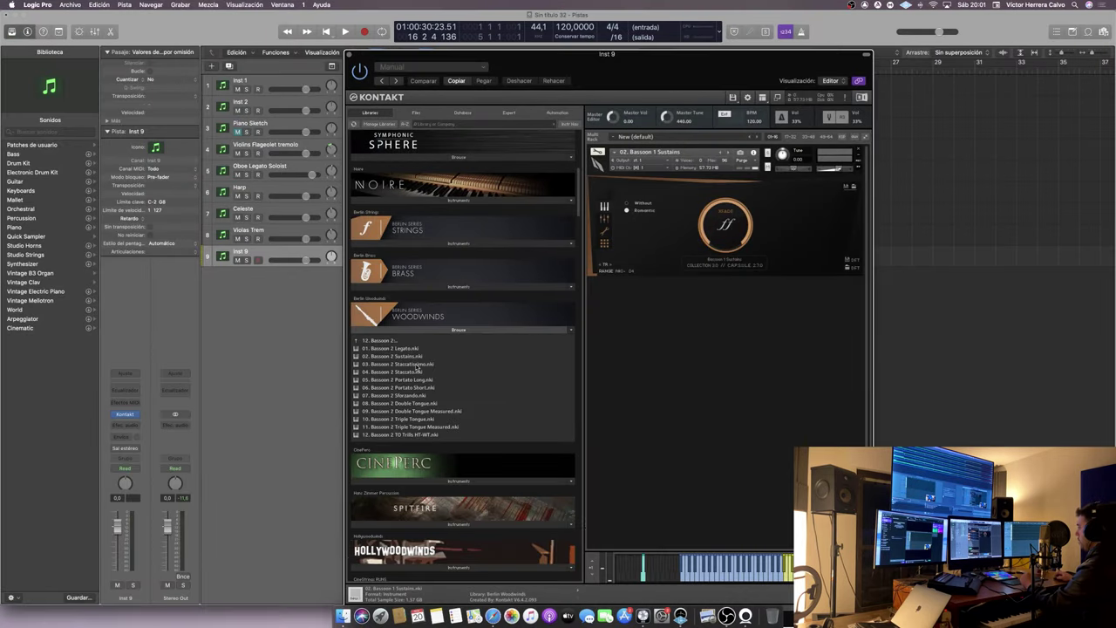
left_click(407, 356)
left_click_drag(687, 314, 677, 311)
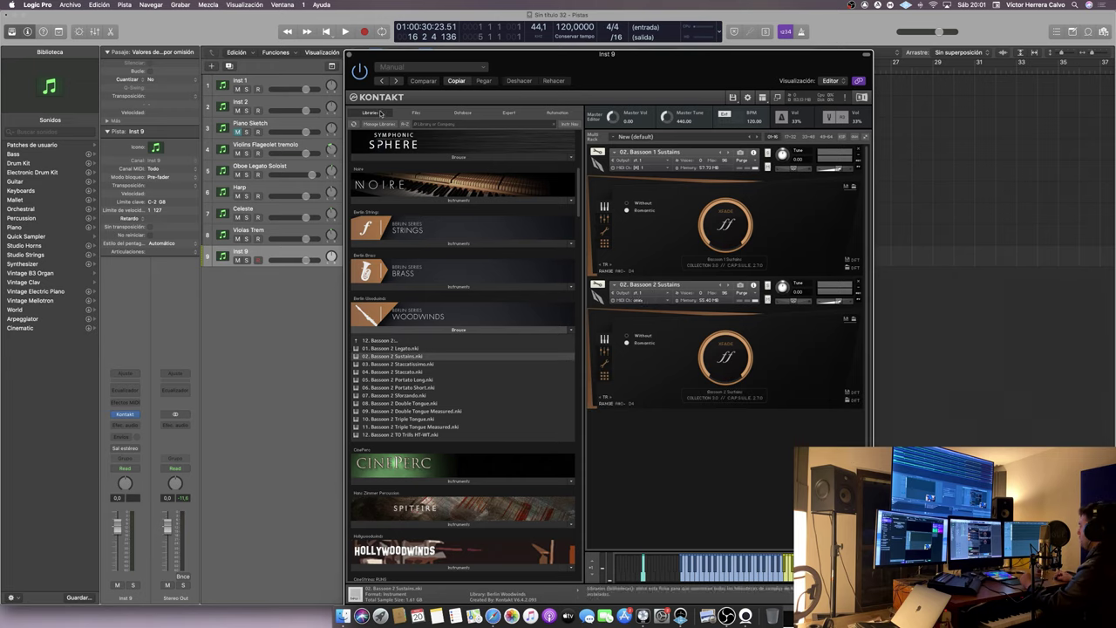
left_click(349, 55)
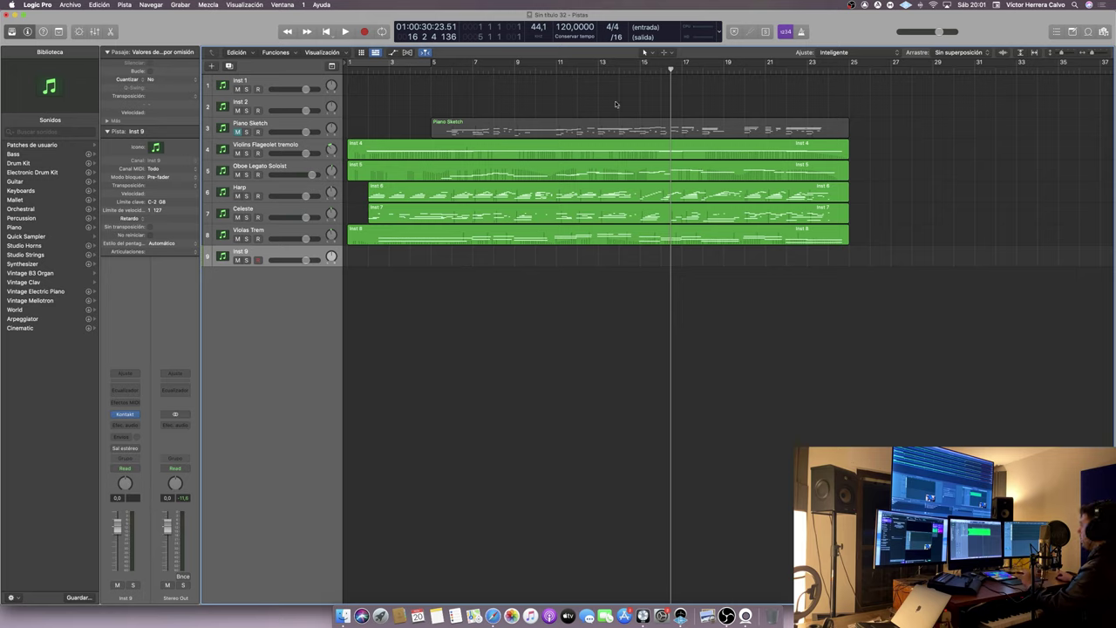
- Record the sustained bassoon part on the ninth track from about bar 12 to the end of bar 24
left_click(365, 32)
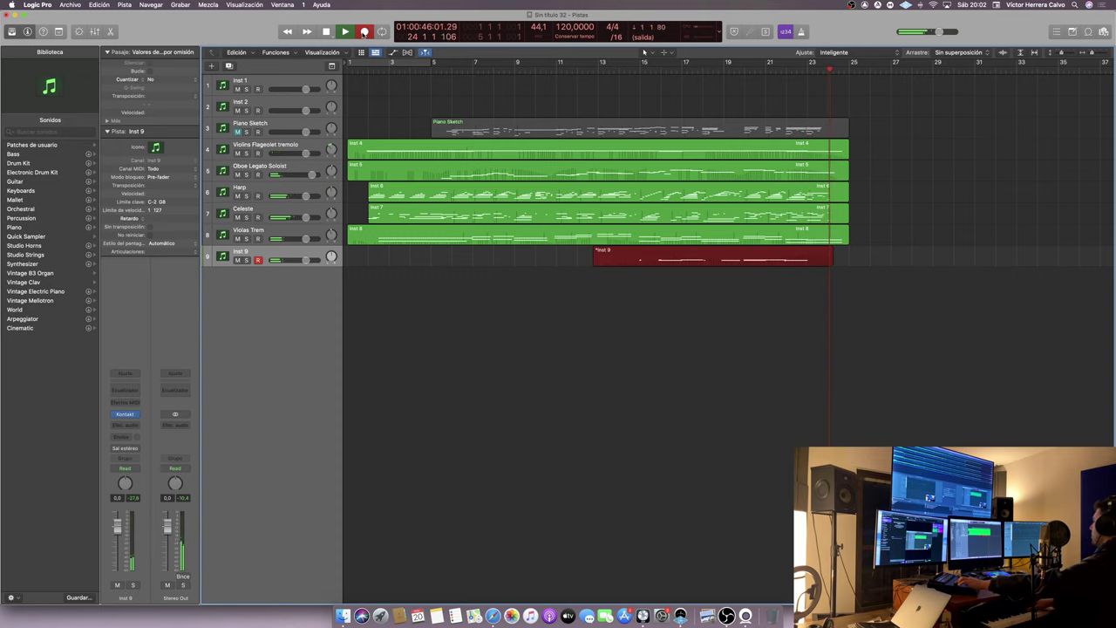
key("space")
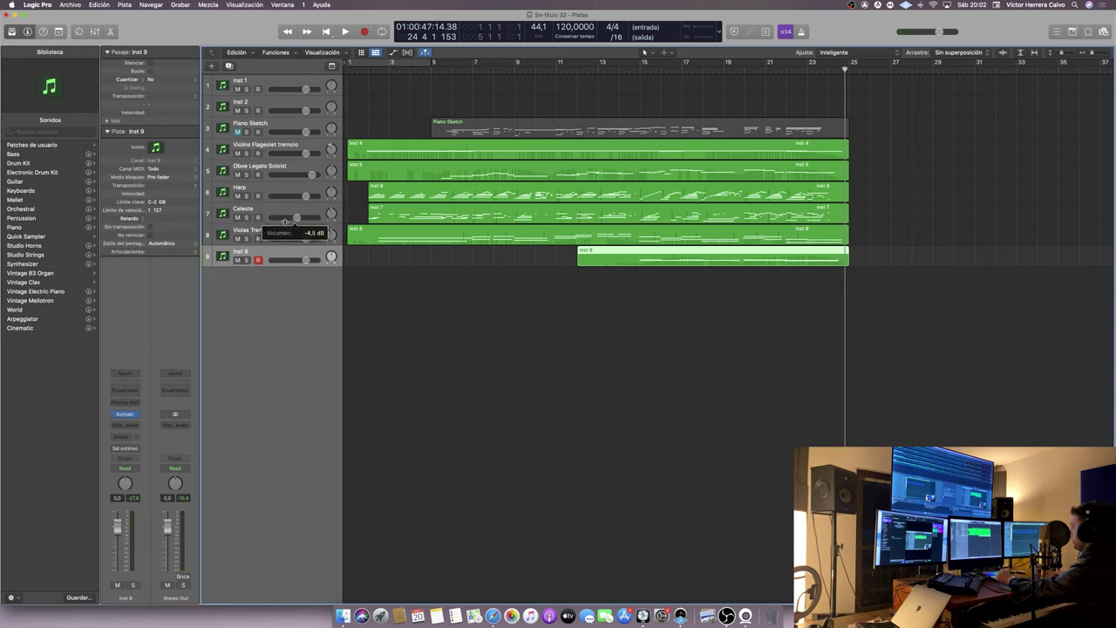
- Set the Celeste track's volume to -4.5 dB and the ninth track's to 6.0 dB, and adjust the ninth track's panning
left_click(628, 274)
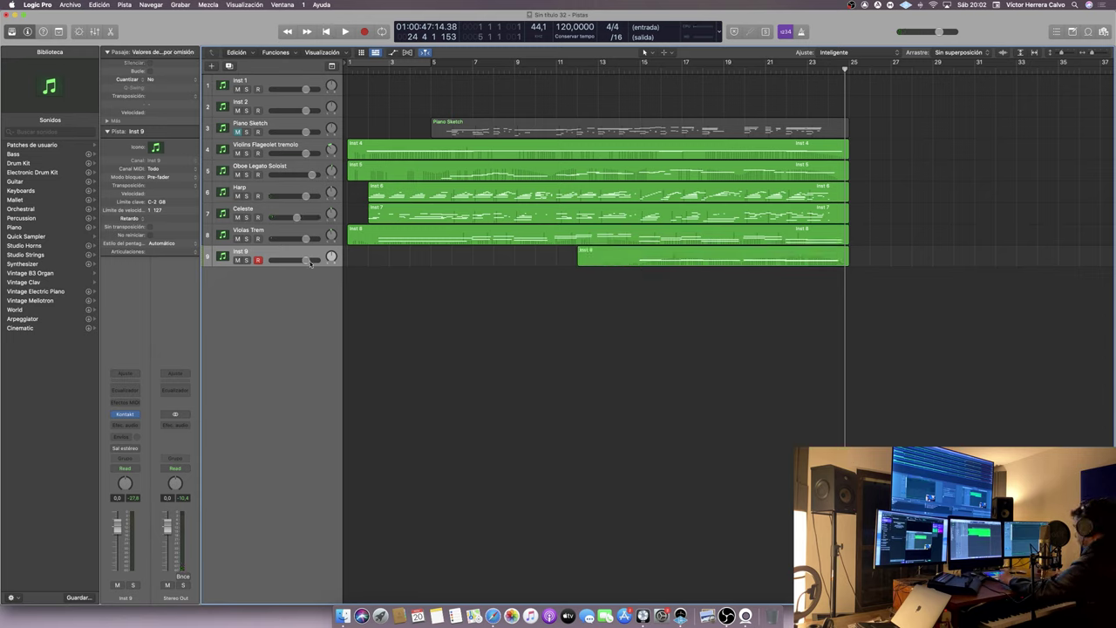
left_click_drag(310, 264, 319, 263)
mouse_move(330, 259)
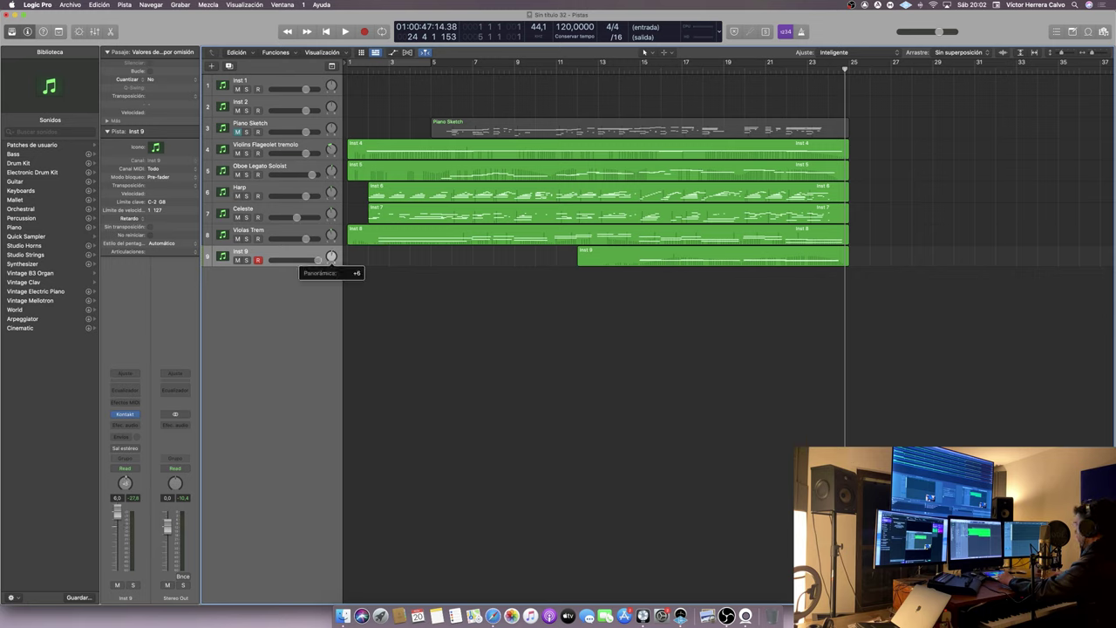
- Rename the ninth track as Bassoons Sustains
double_click(280, 258)
type("Bas")
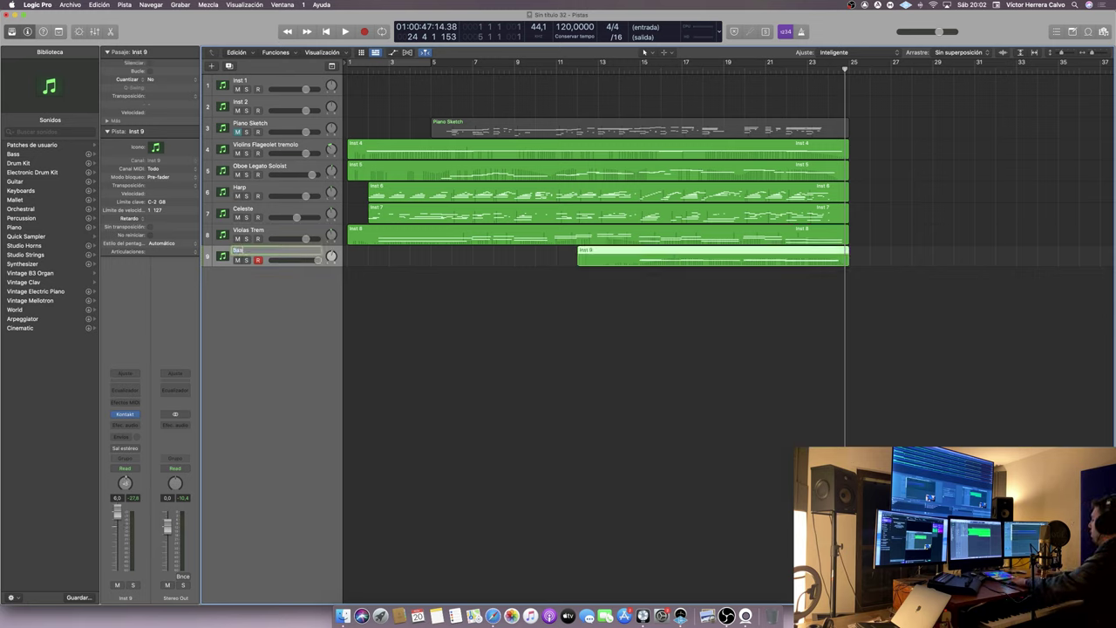
type("soons Sustains")
key("Return")
- Add a tenth instrument track and load Clarinet 1 Sus Soft from Berlin Woodwinds in its Kontakt
double_click(271, 289)
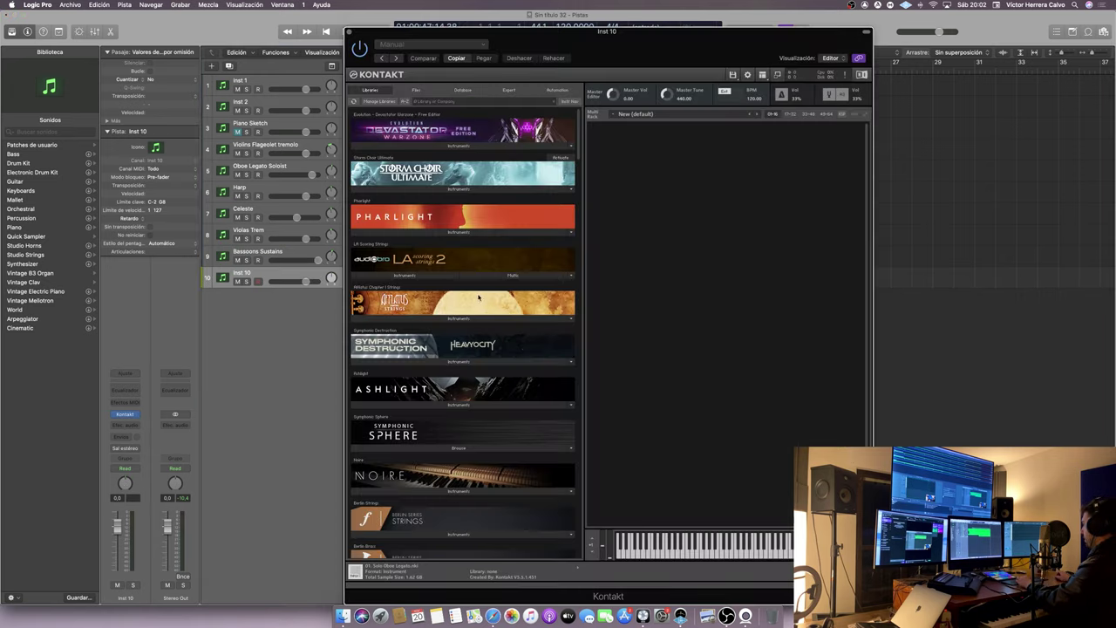
scroll(438, 348, "down", 5)
left_click(436, 326)
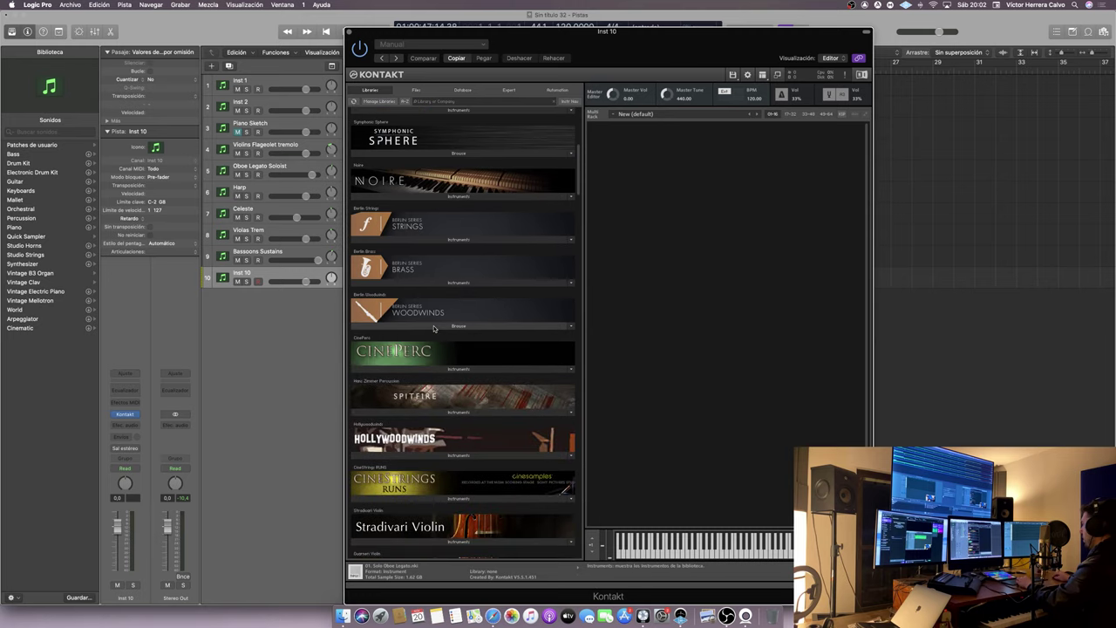
left_click(384, 344)
left_click(406, 407)
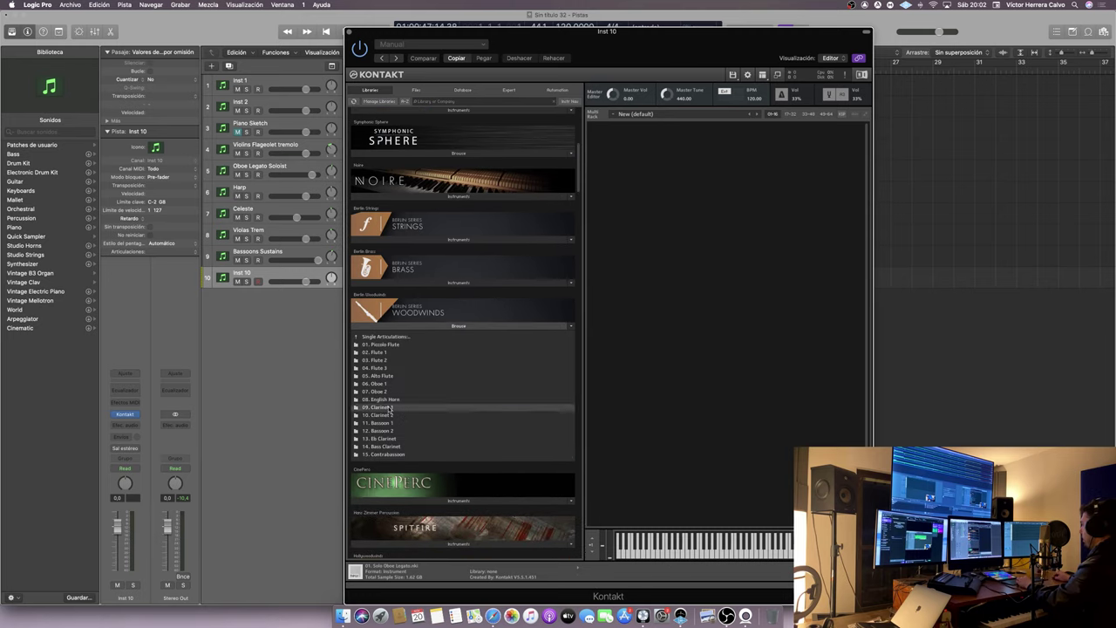
double_click(410, 360)
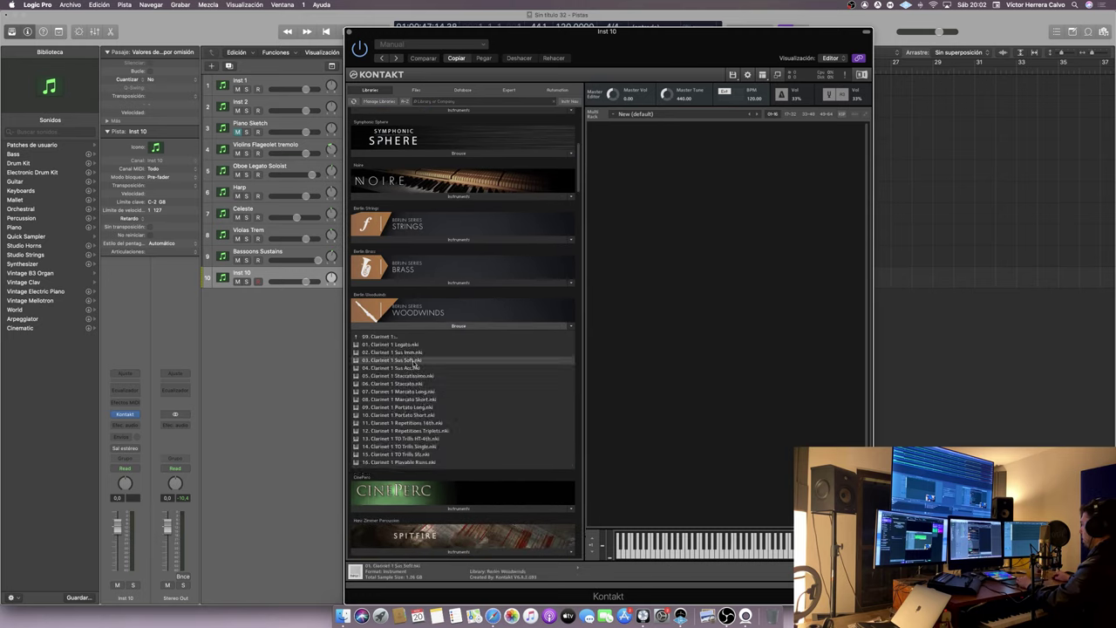
- Load Clarinet 2 Sustains alongside Clarinet 1, set its MIDI channel to omni and close the plug-in window
left_click(407, 337)
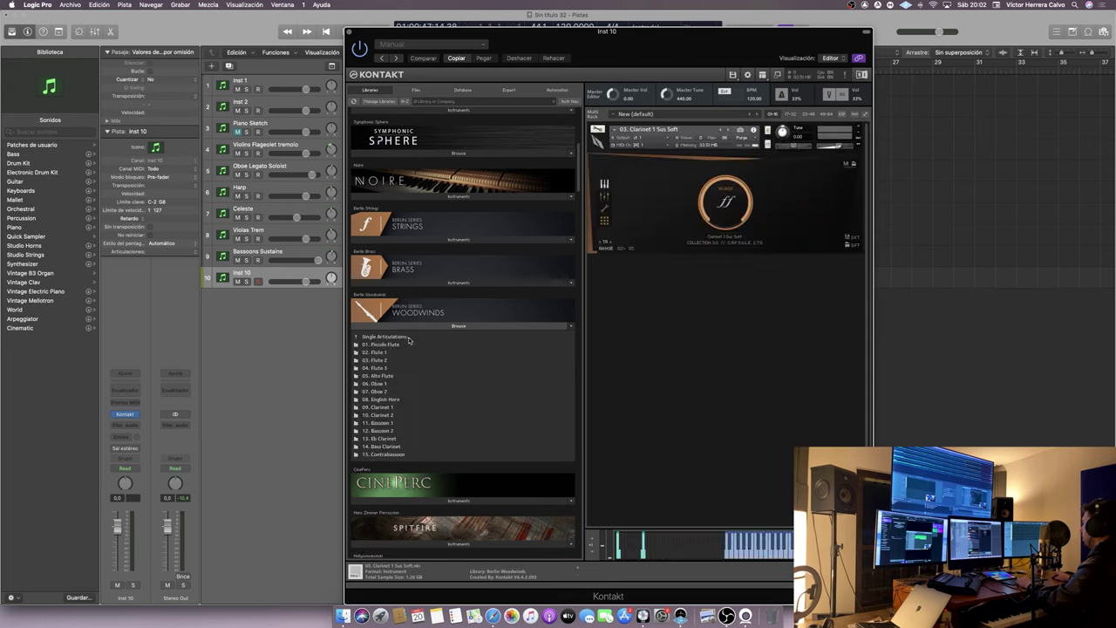
left_click(383, 414)
left_click_drag(396, 351, 821, 295)
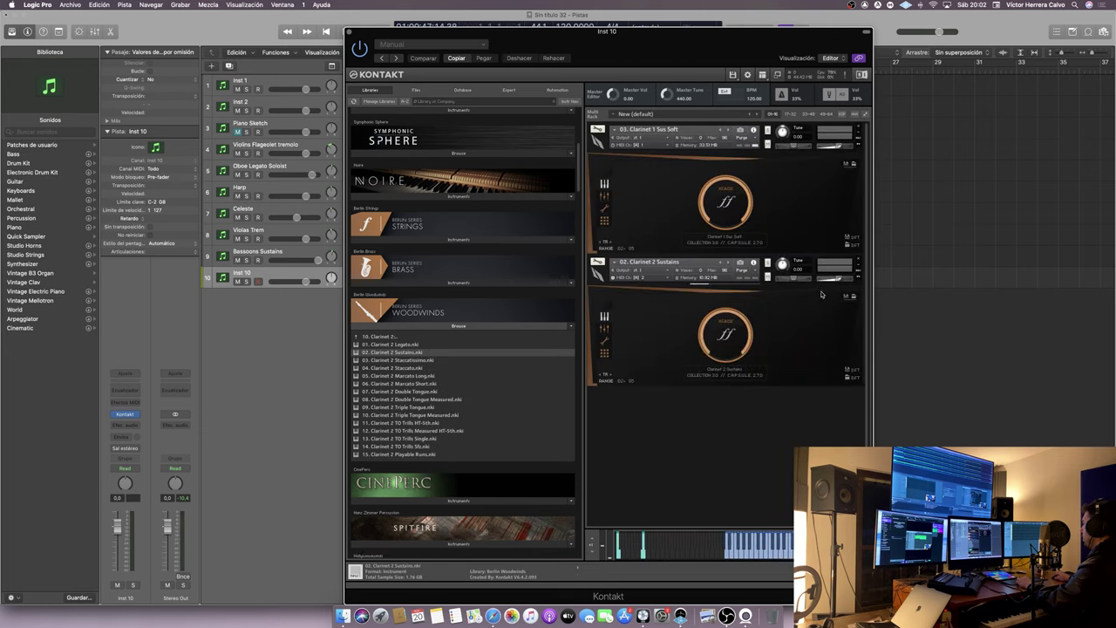
left_click(652, 279)
left_click(652, 287)
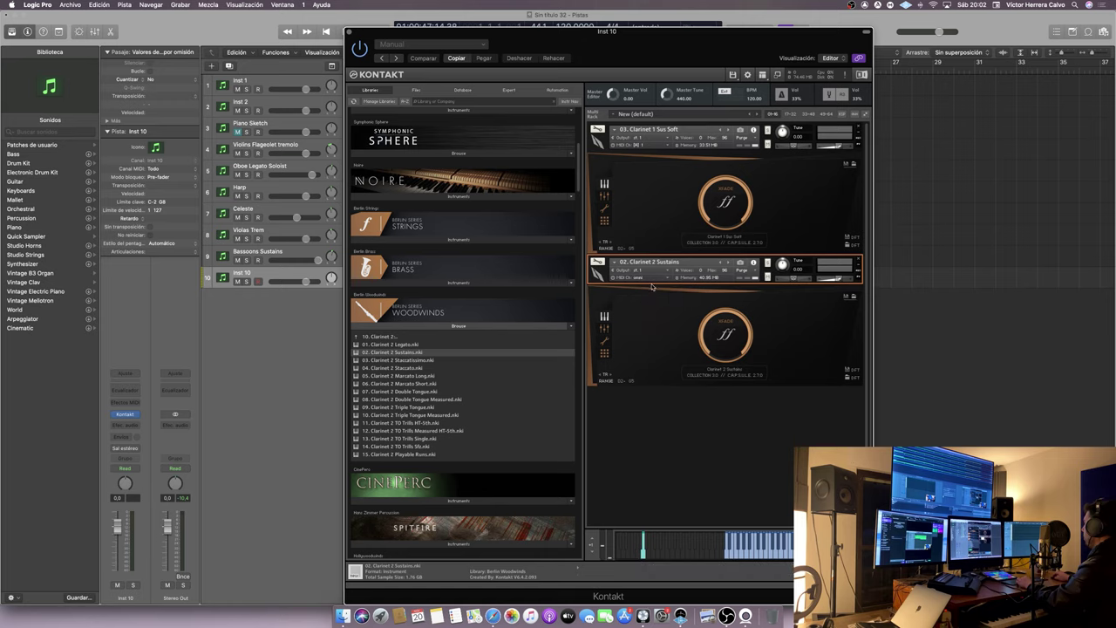
left_click(348, 32)
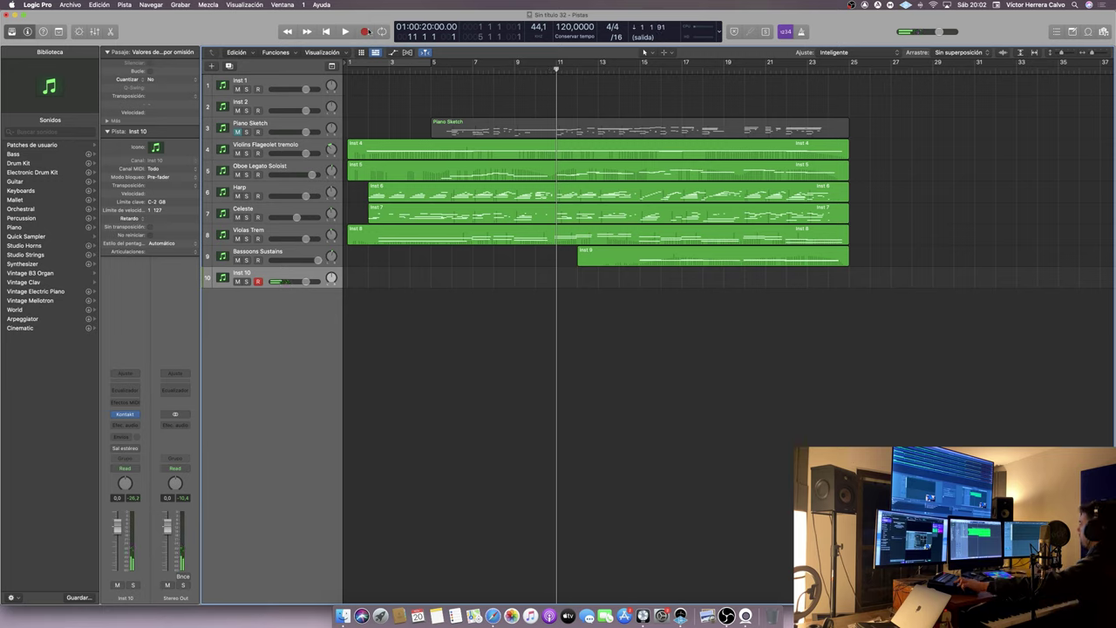
- Record the sustained clarinet part on the tenth track from bar 11 to the end of bar 24
left_click(344, 31)
left_click(365, 32)
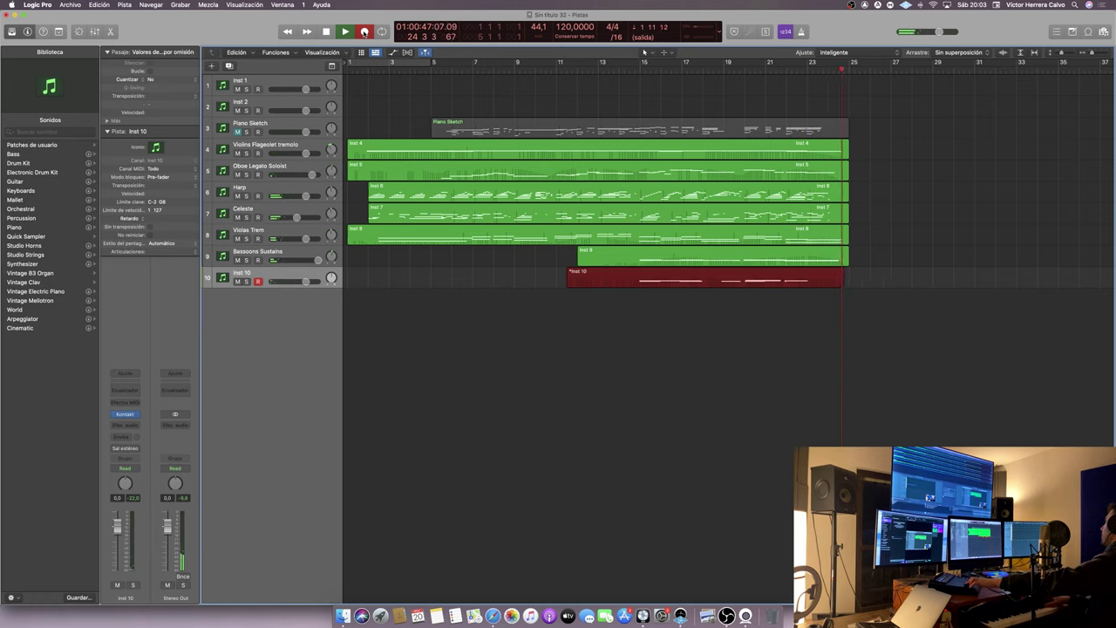
key("space")
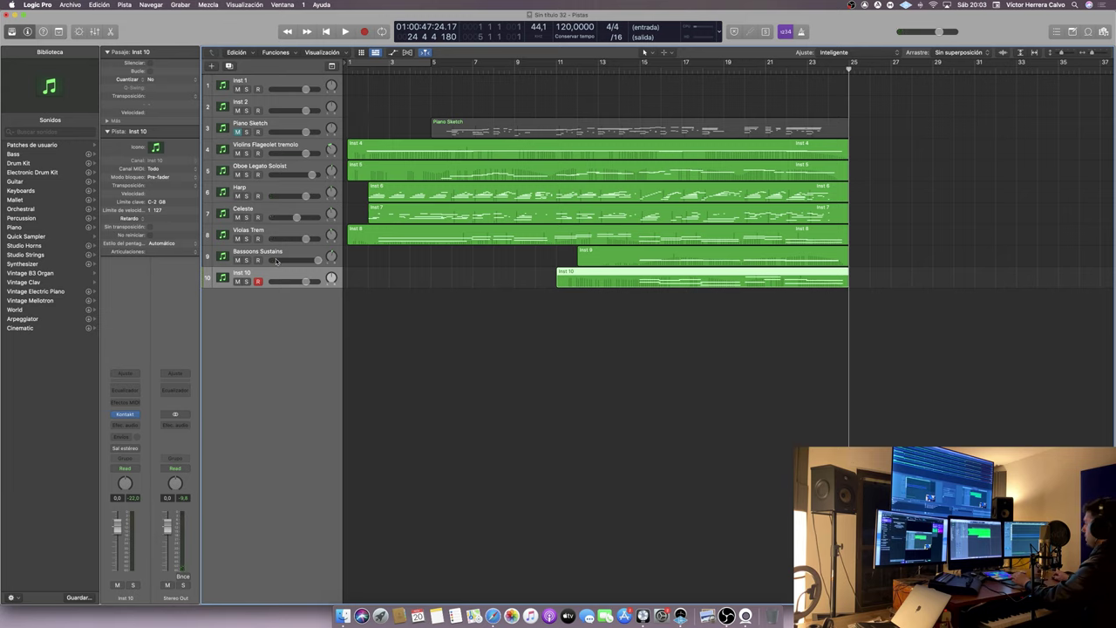
- Rename the tenth track as Clarinets Sustains
double_click(275, 276)
type("Clarinets S")
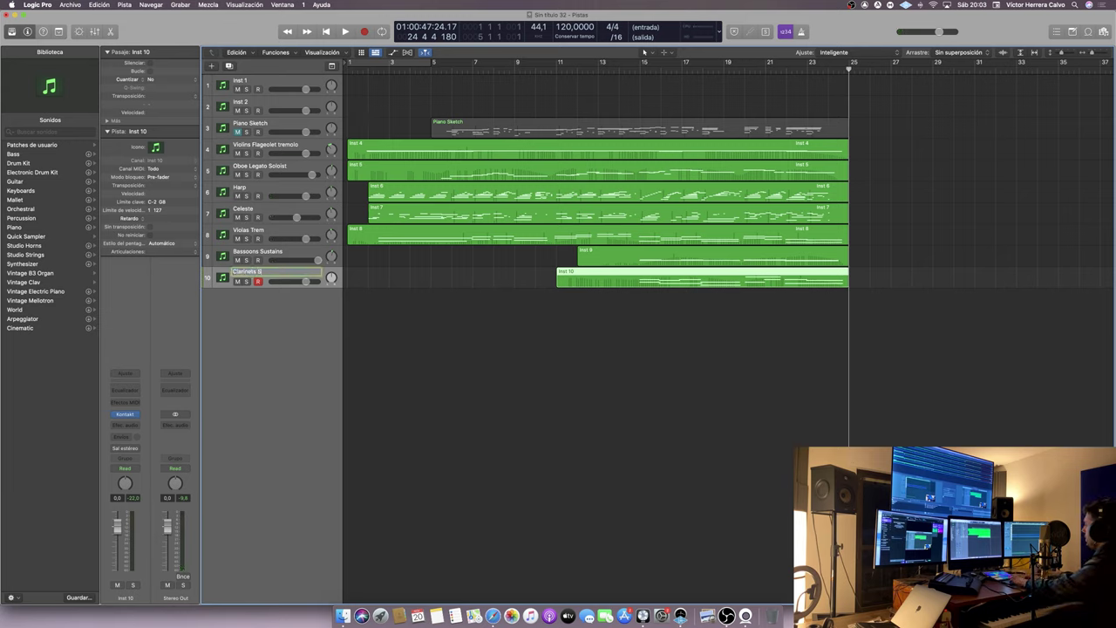
type("ustains")
key("Return")
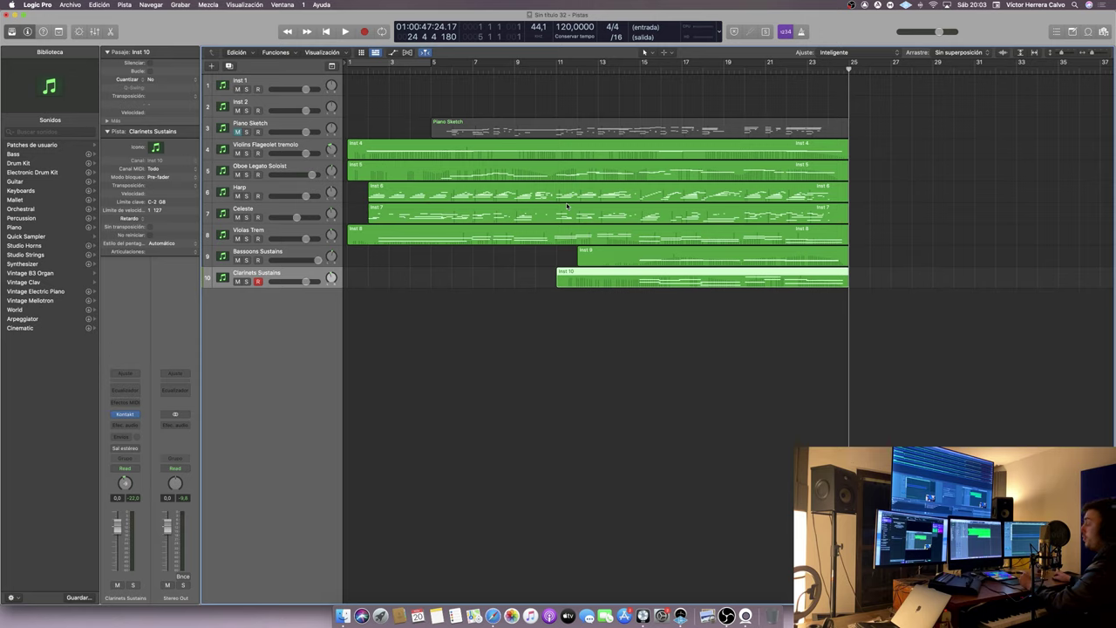
- Add an eleventh instrument track, return the playhead to the start and replace the track's Kontakt with SINE Player
double_click(309, 301)
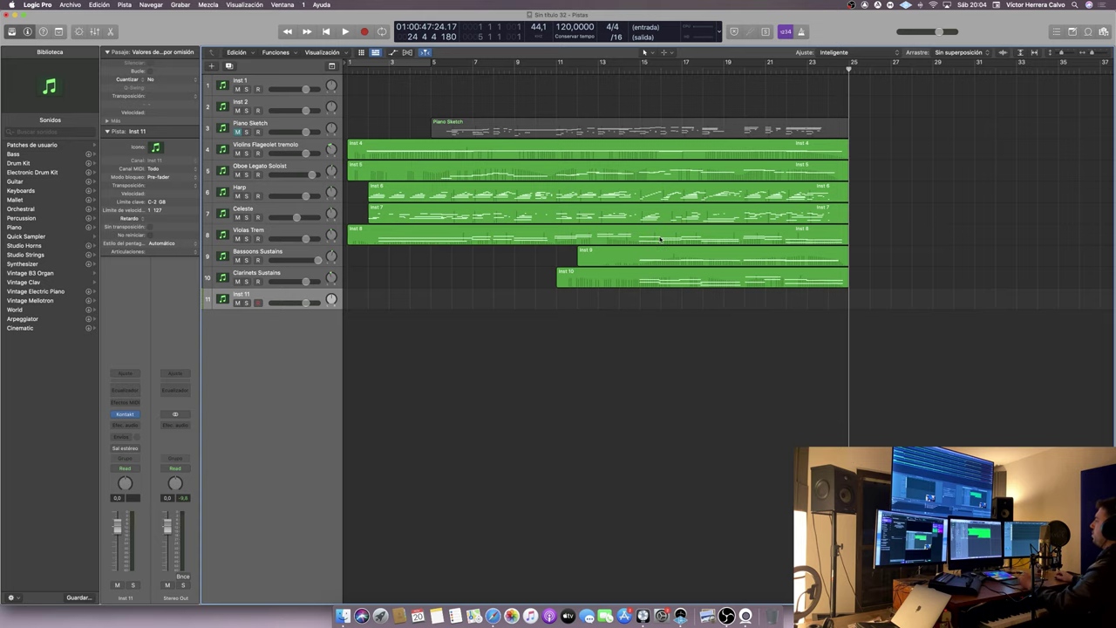
scroll(323, 336, "right", 1)
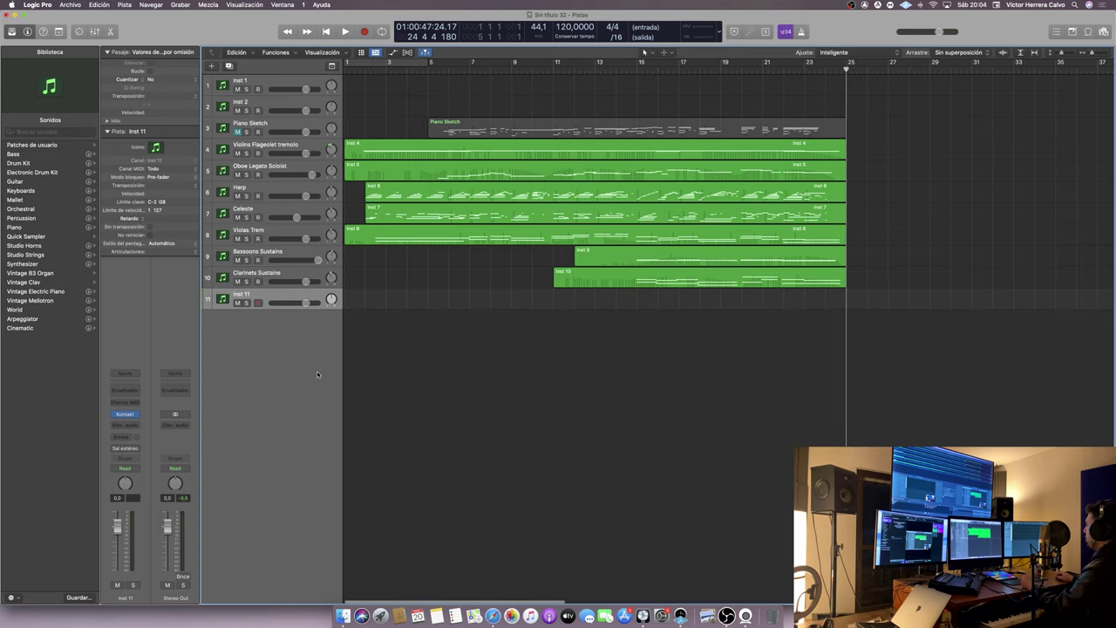
left_click(329, 31)
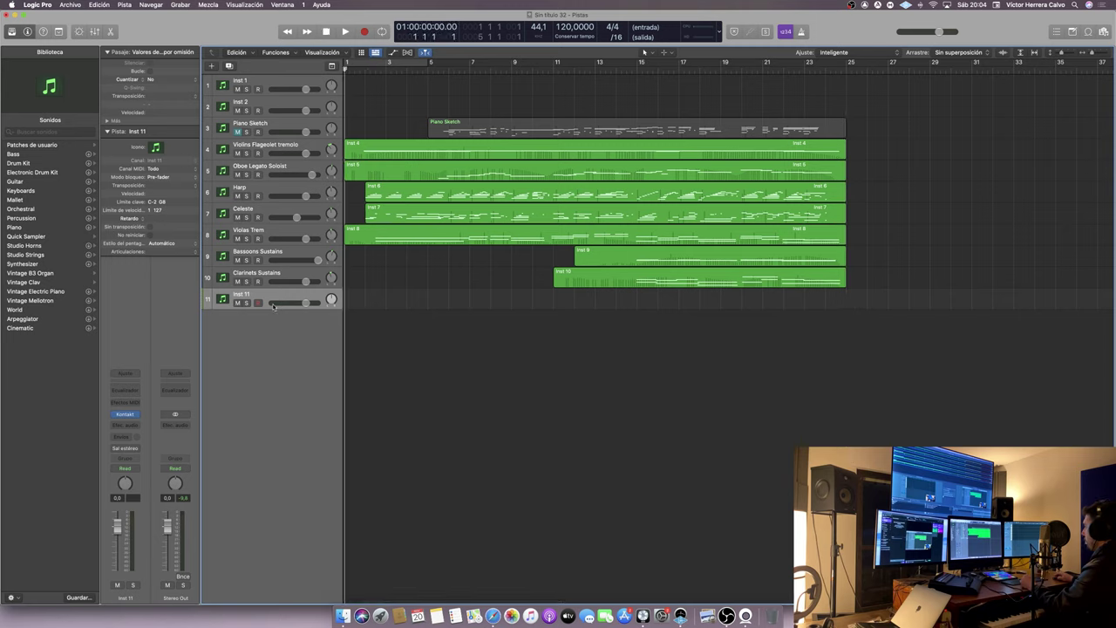
left_click(135, 418)
left_click(171, 360)
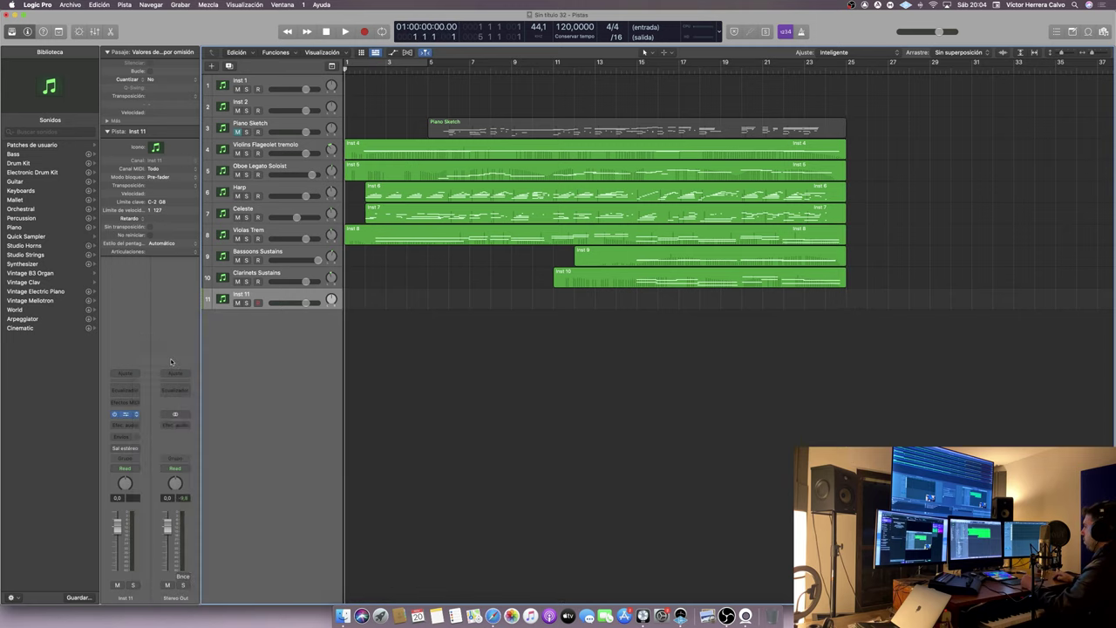
- Load Horn 1 with the Sustains + LEG articulation from Berlin Brass in SINE Player and close the plug-in window
scroll(518, 337, "down", 5)
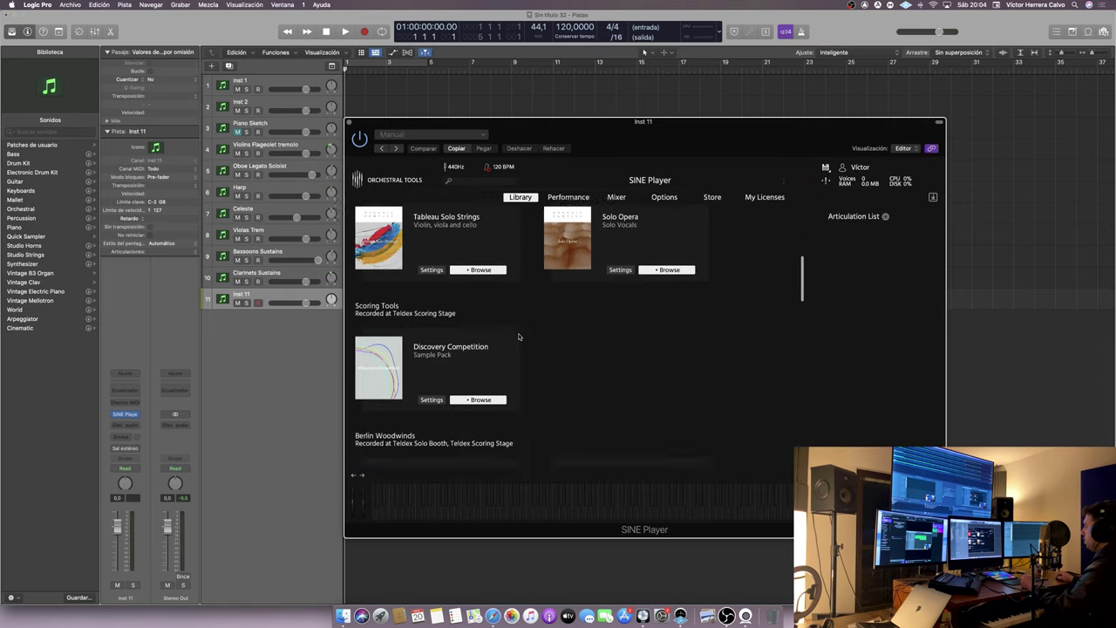
scroll(518, 336, "down", 10)
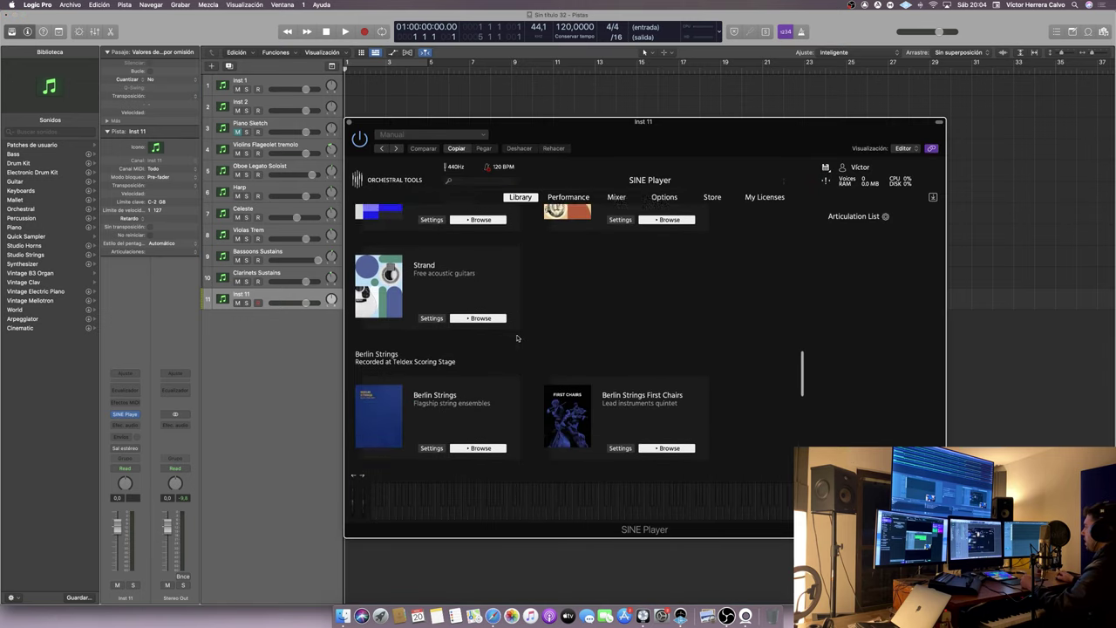
scroll(516, 338, "down", 2)
left_click(465, 372)
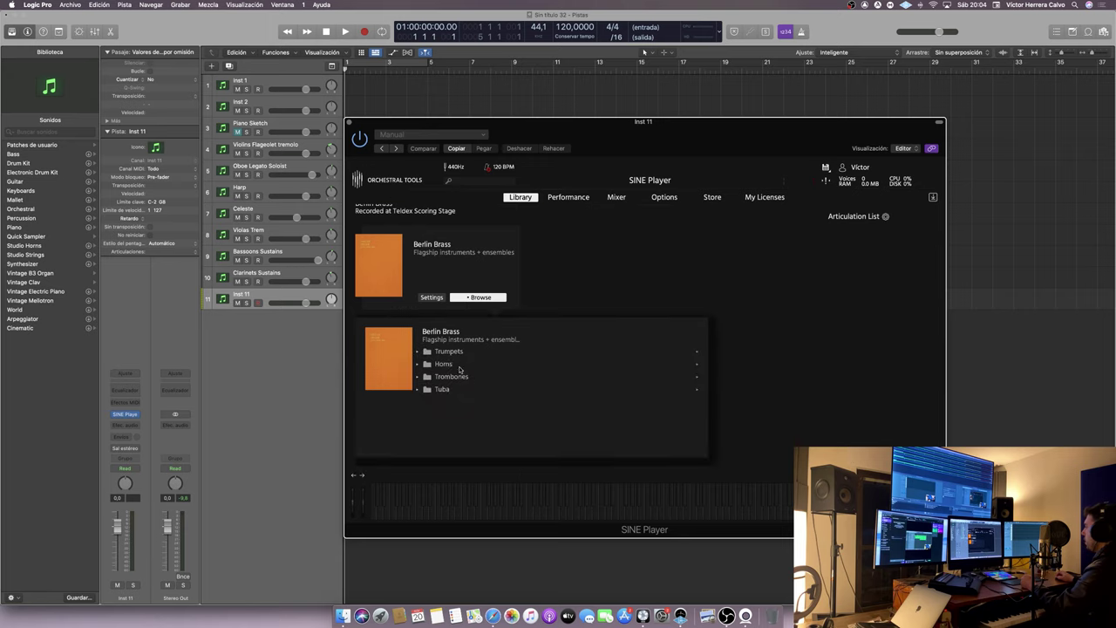
left_click(449, 366)
left_click(459, 378)
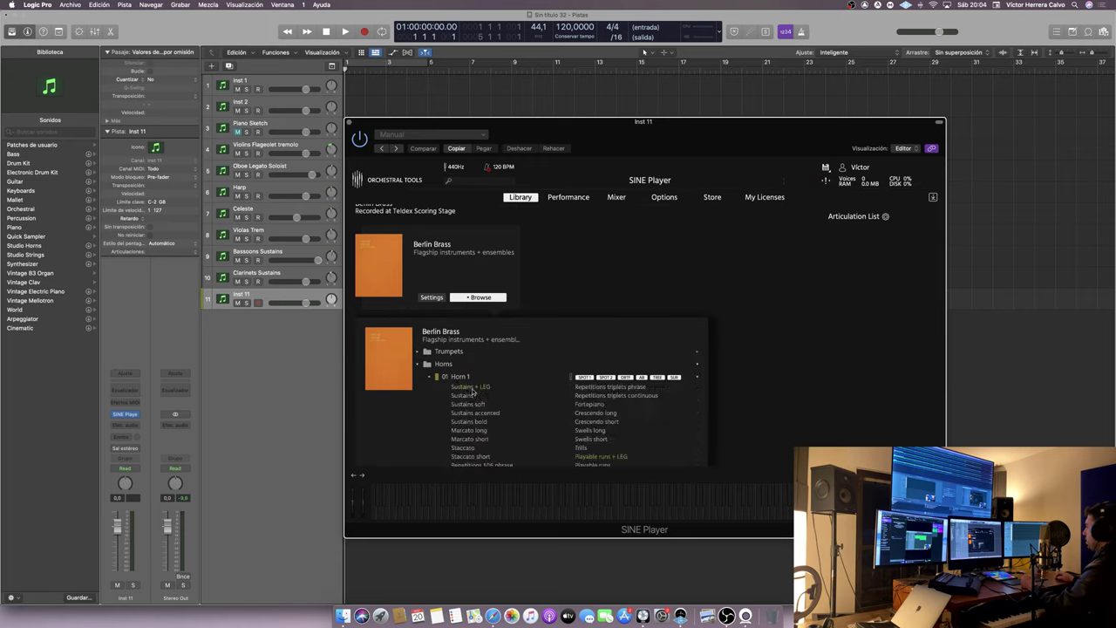
left_click(696, 378)
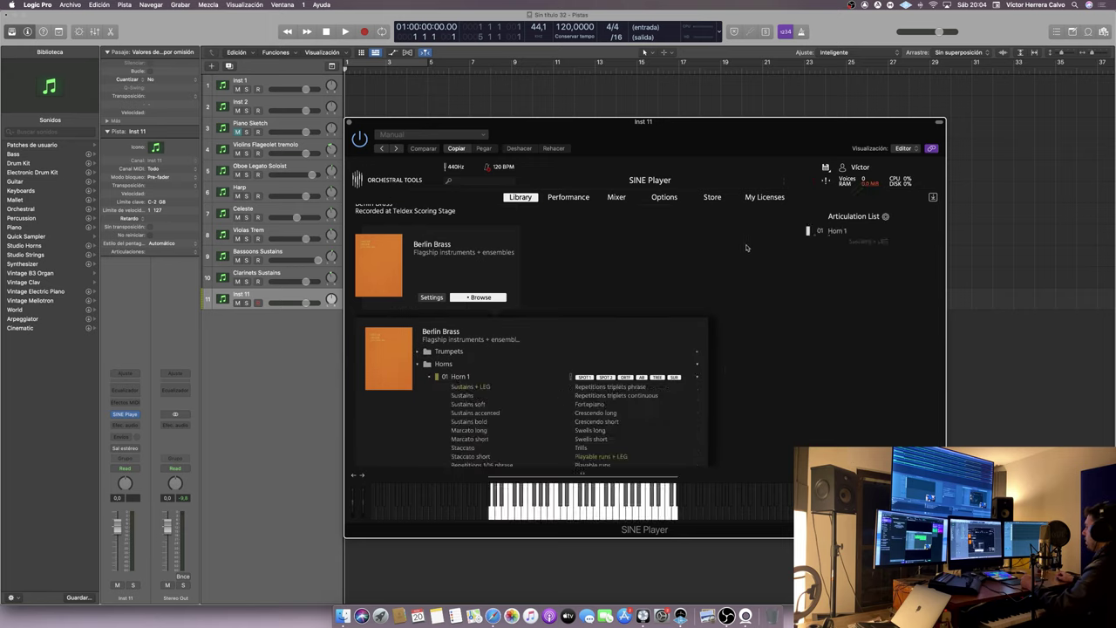
left_click(349, 123)
left_click(554, 63)
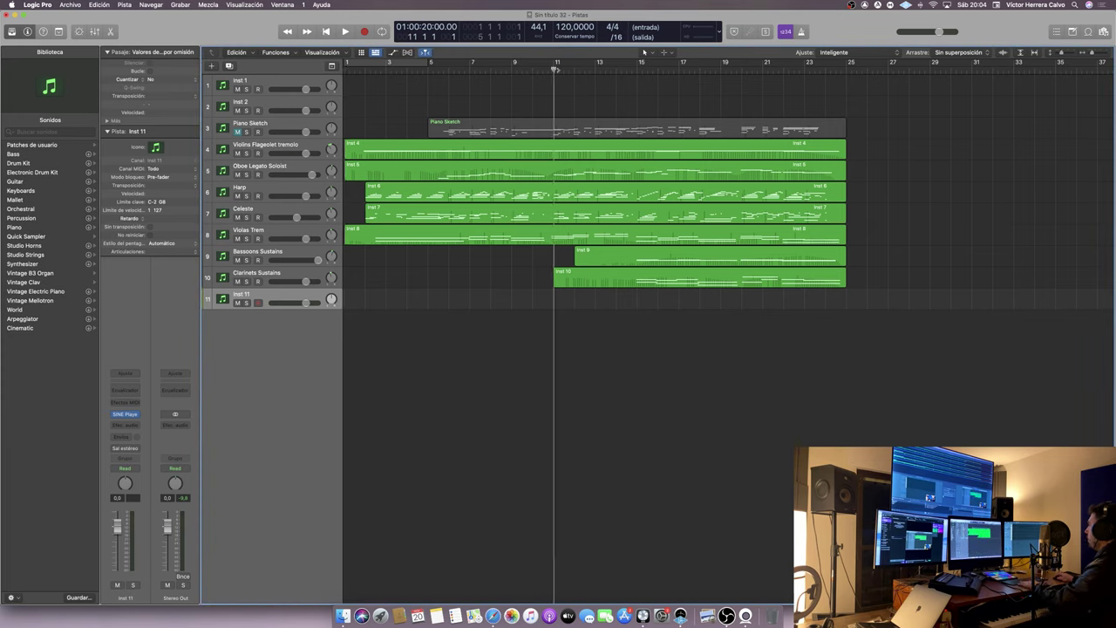
left_click(364, 31)
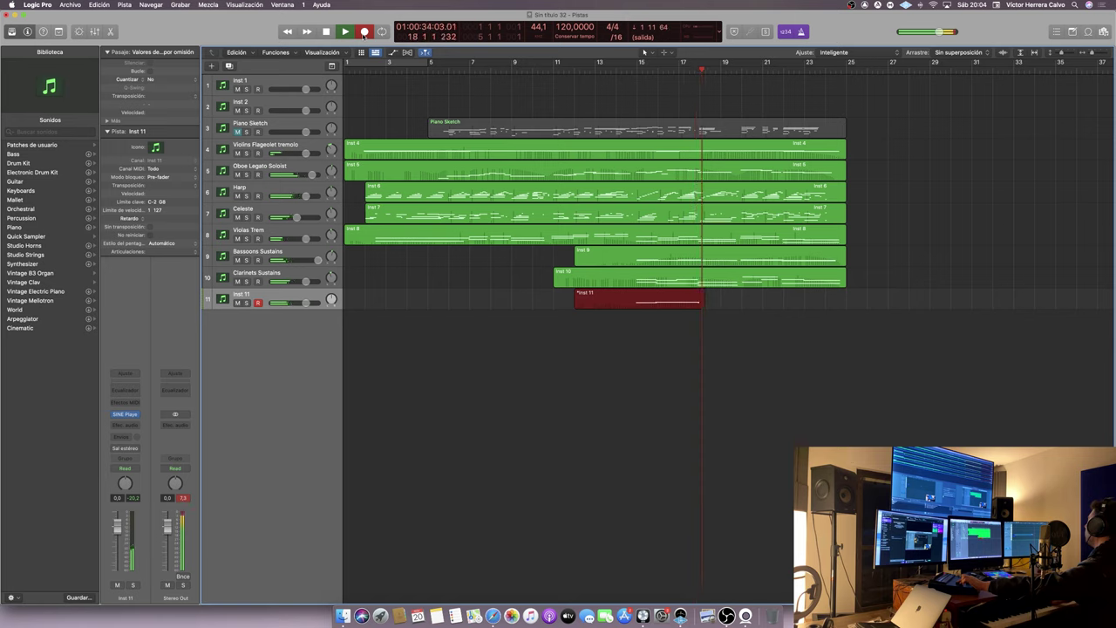
key("super+period")
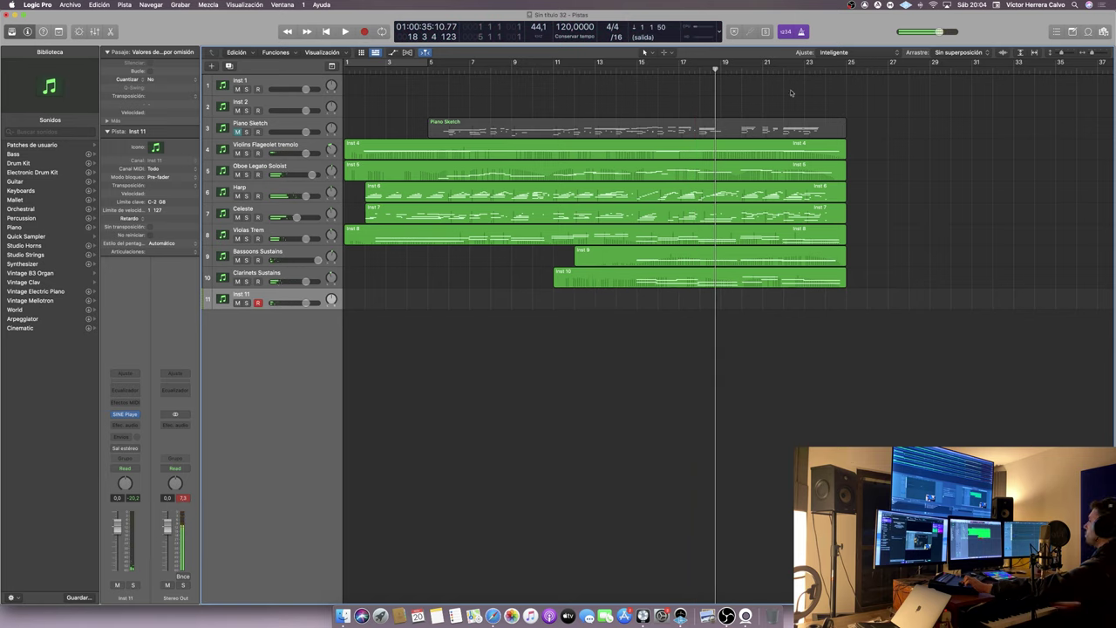
- Record the horn part on the eleventh track from bar 13 to the end of bar 24 and rename the track as Horn 1 Legato
left_click(363, 31)
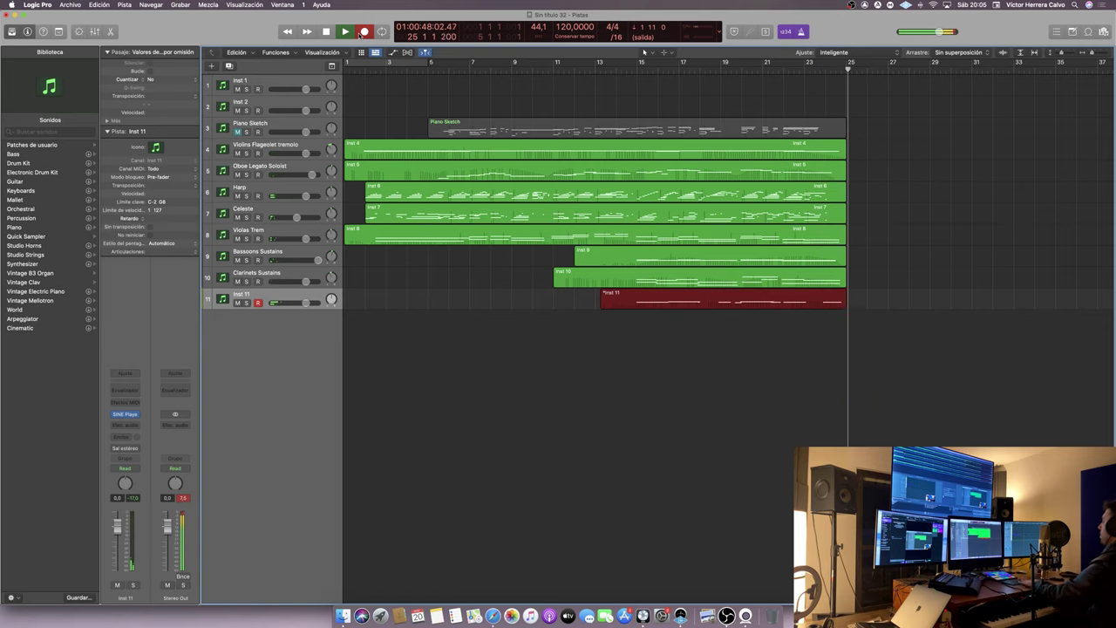
key("space")
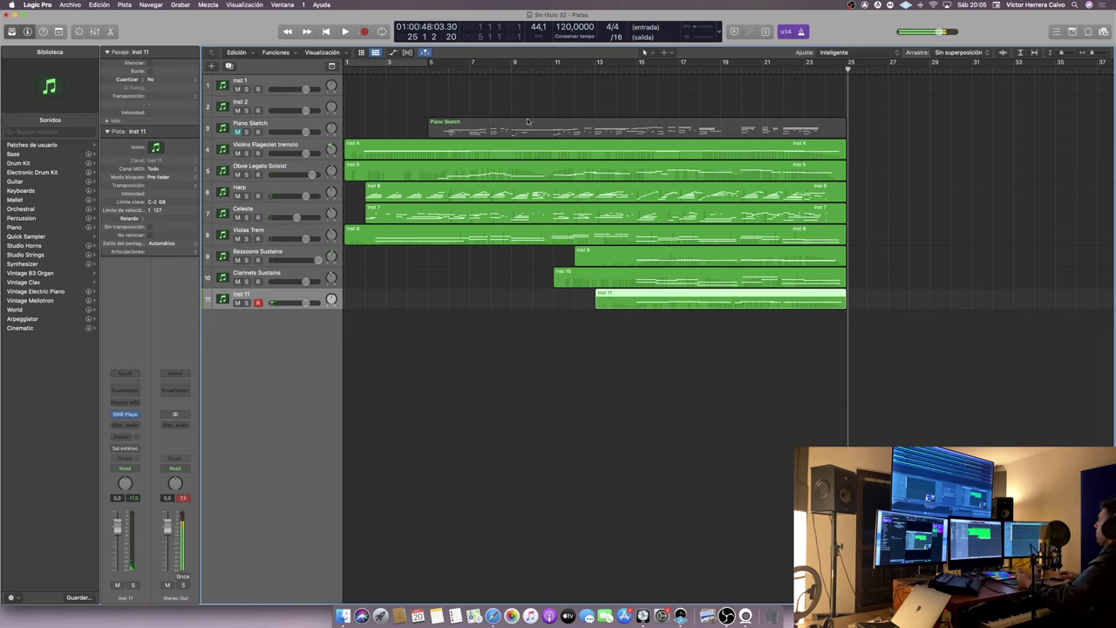
double_click(268, 295)
type("Horn")
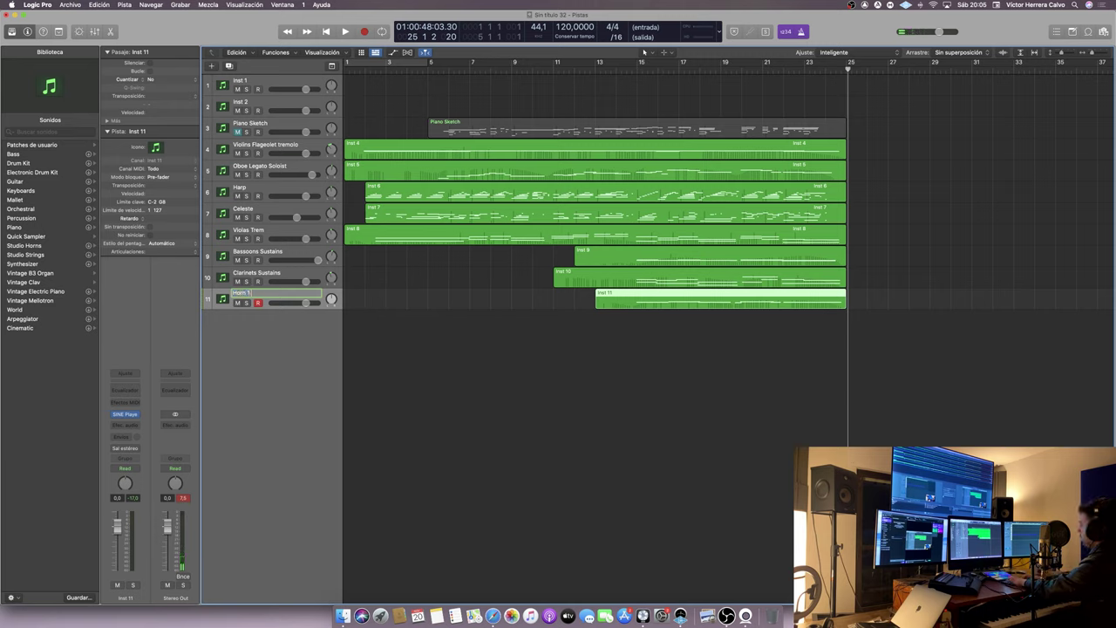
type(" 1 Legato")
key("Return")
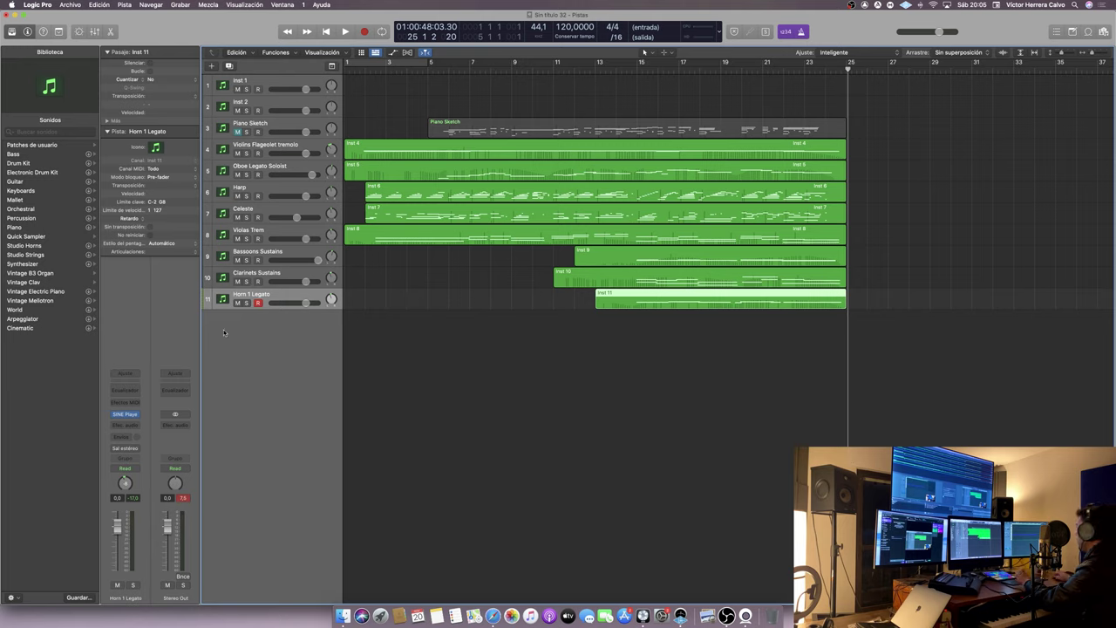
- Add a twelfth instrument track, load Vista - 5 Violins from the Vista library files in its Kontakt and close the plug-in window
double_click(252, 334)
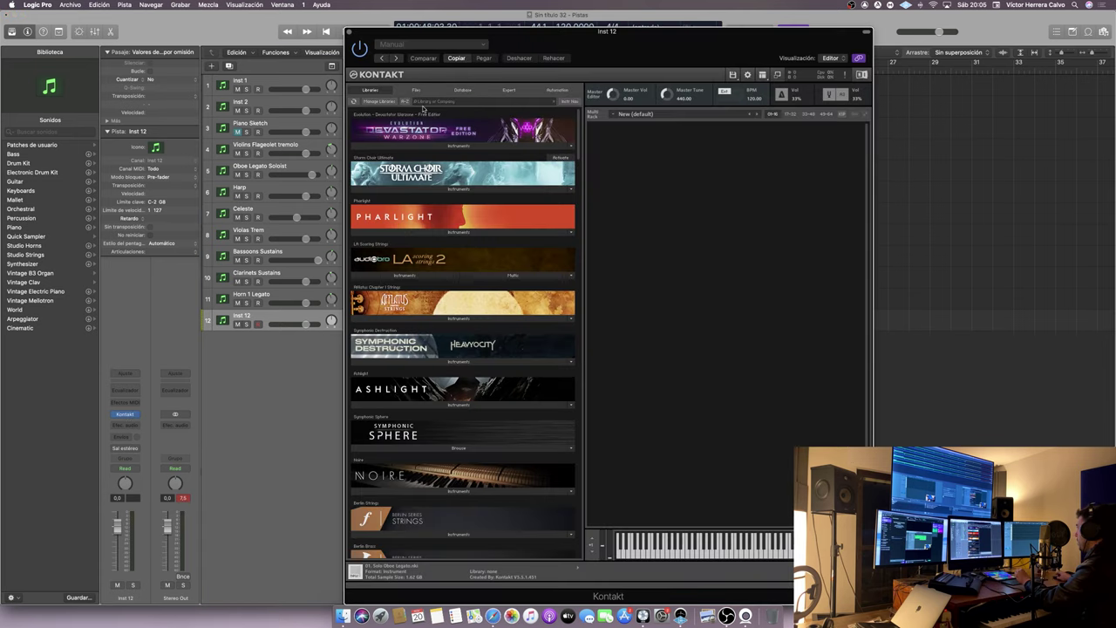
left_click(416, 89)
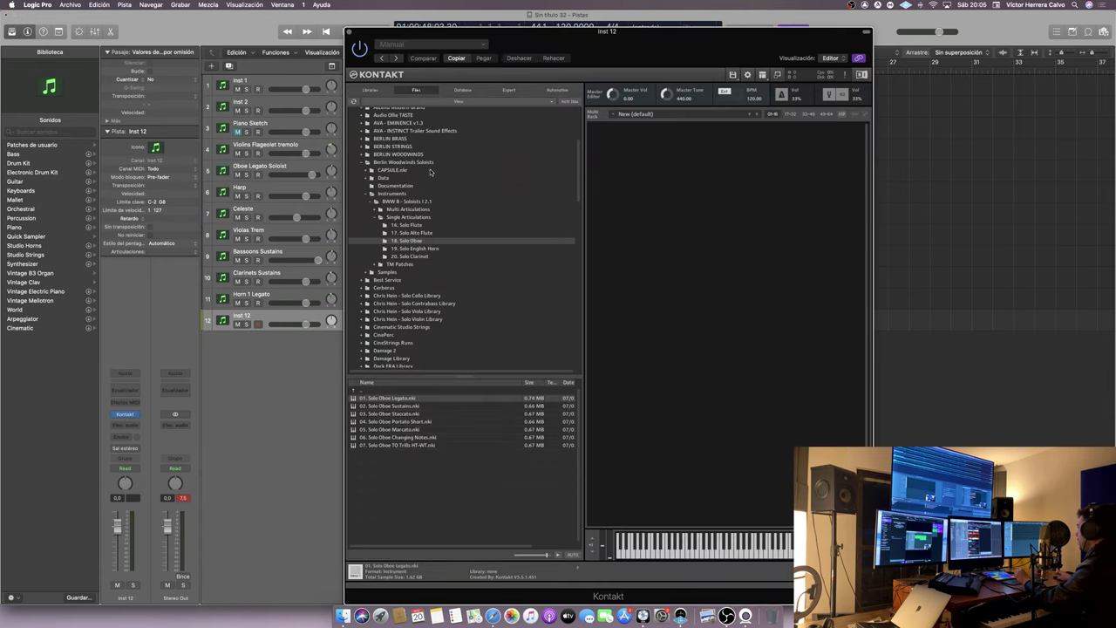
scroll(422, 339, "down", 15)
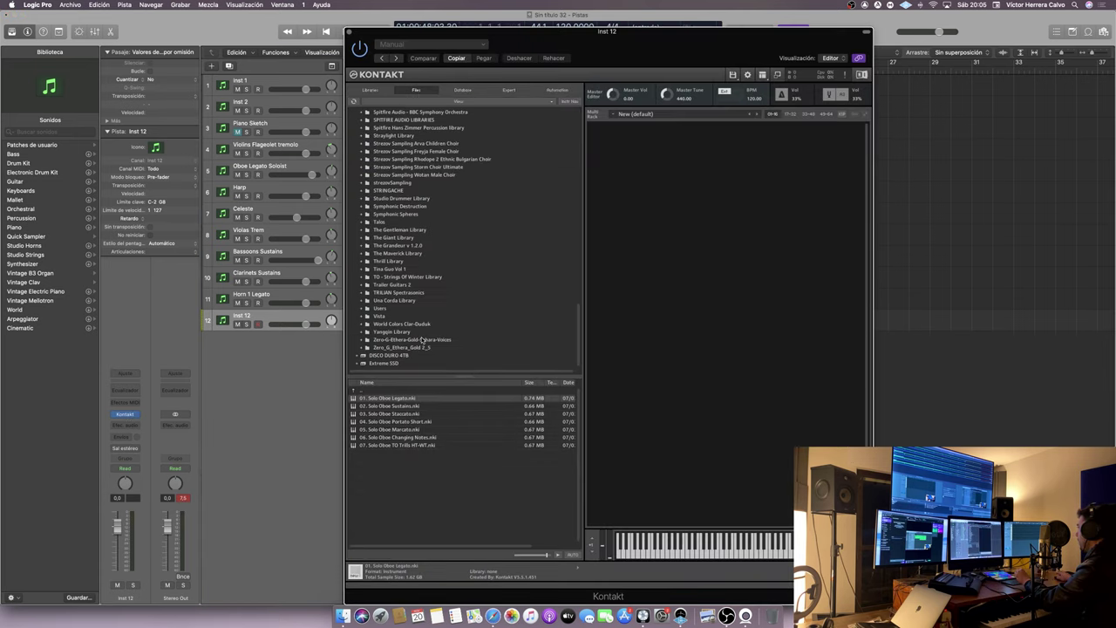
left_click(381, 315)
double_click(395, 407)
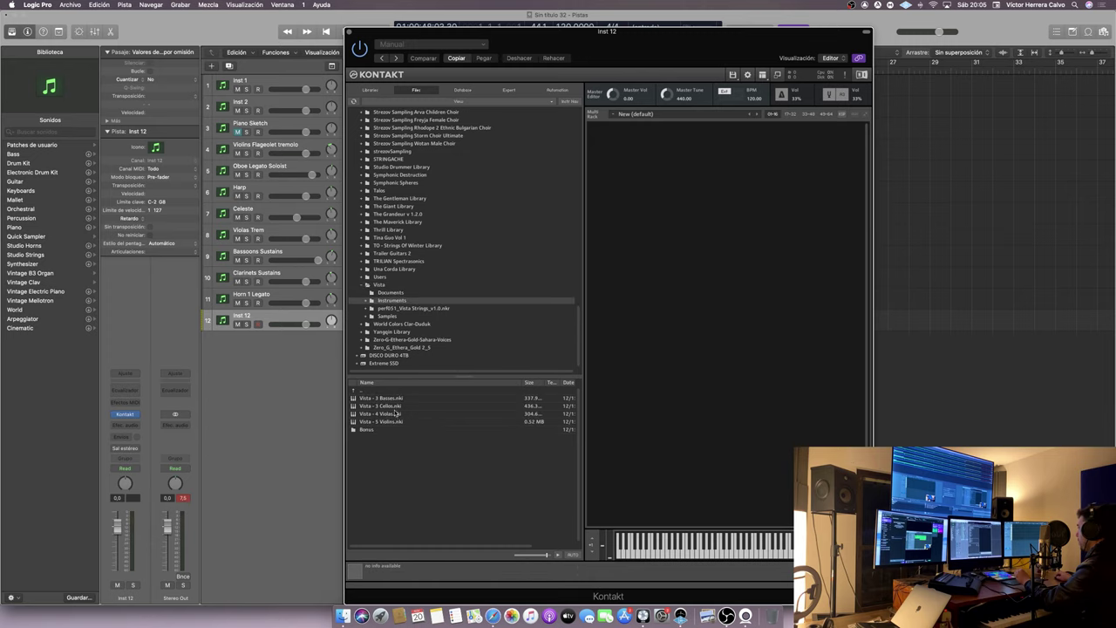
left_click(386, 422)
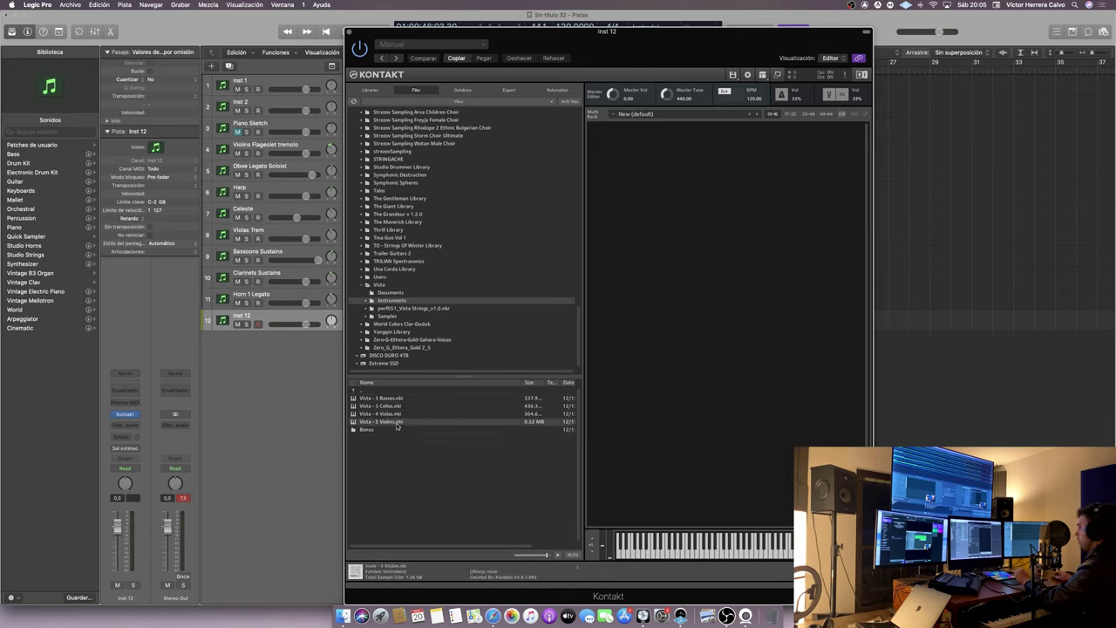
double_click(396, 424)
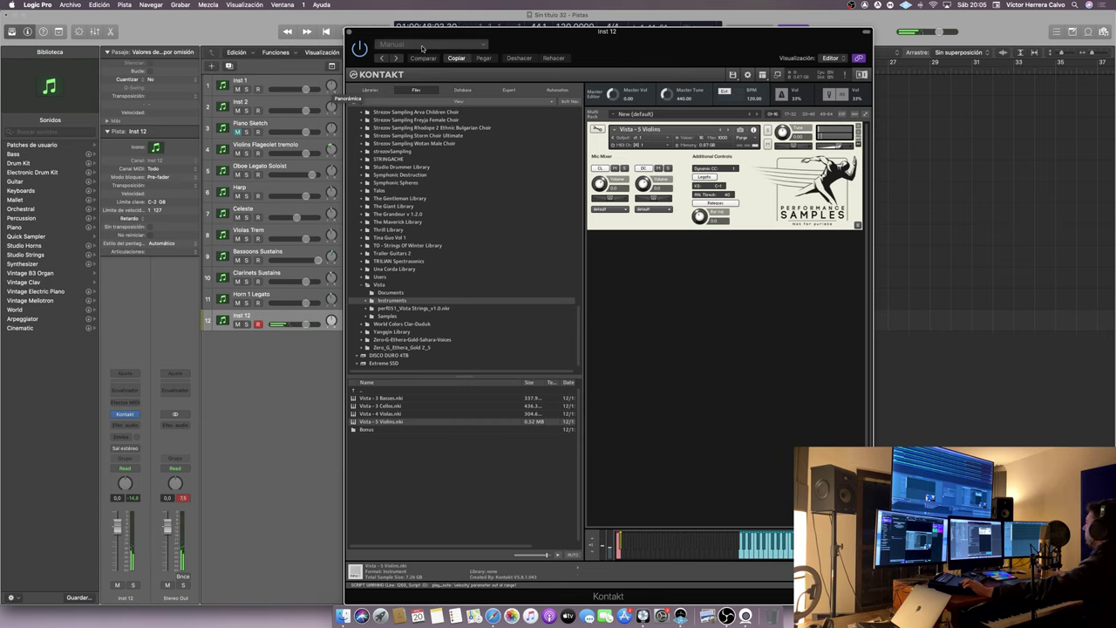
left_click(353, 32)
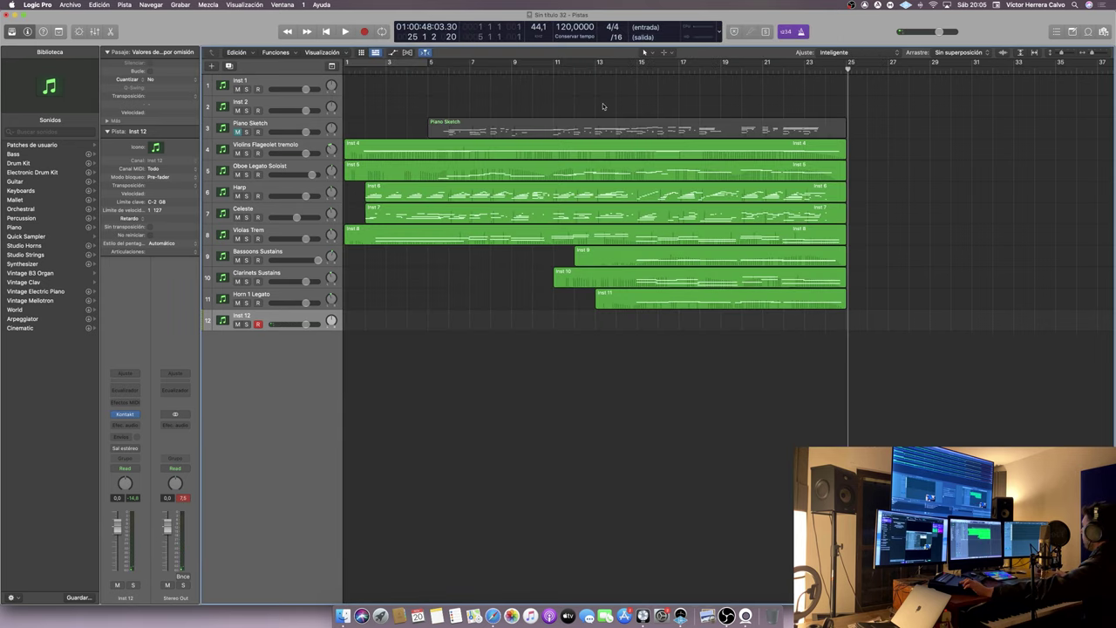
- Play the arrangement from the beginning to the end of bar 24 with the metronome off
key("Return")
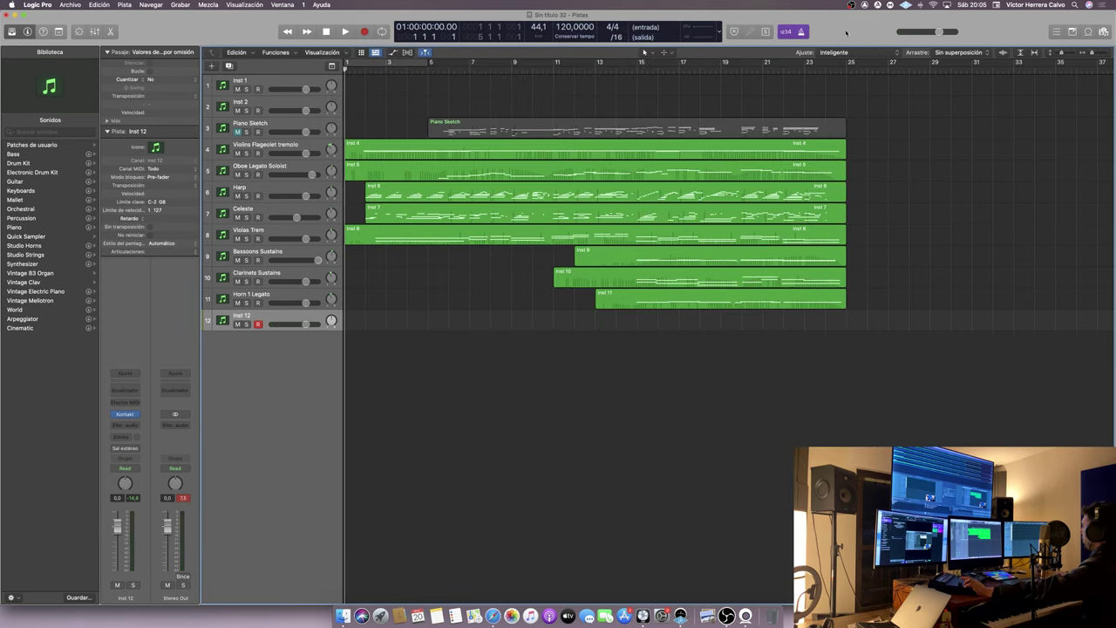
left_click(802, 32)
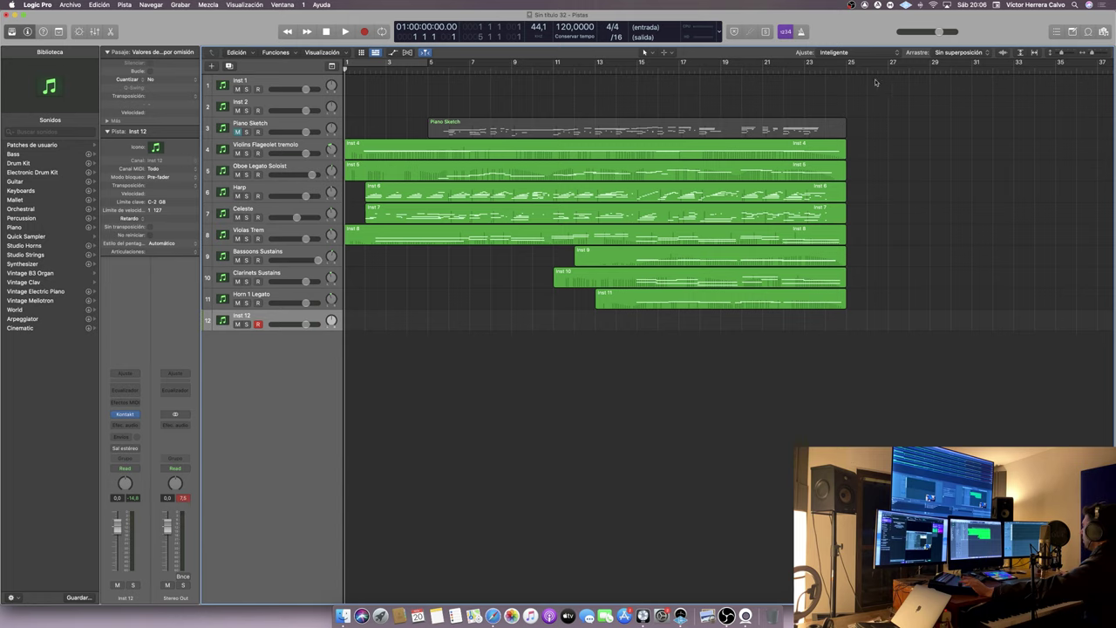
left_click(343, 32)
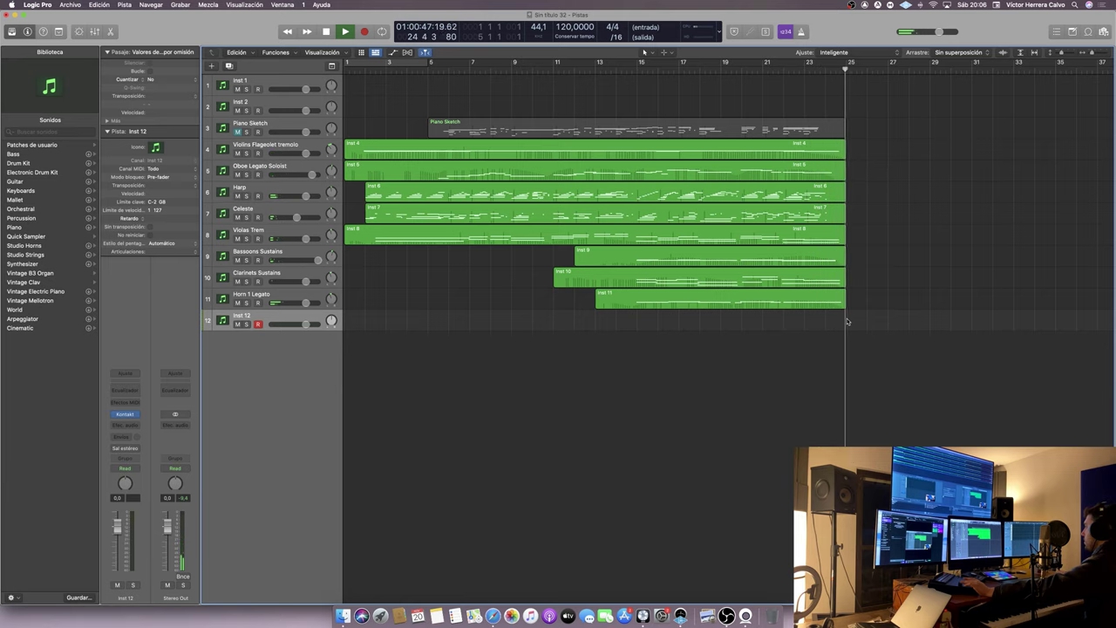
key("space")
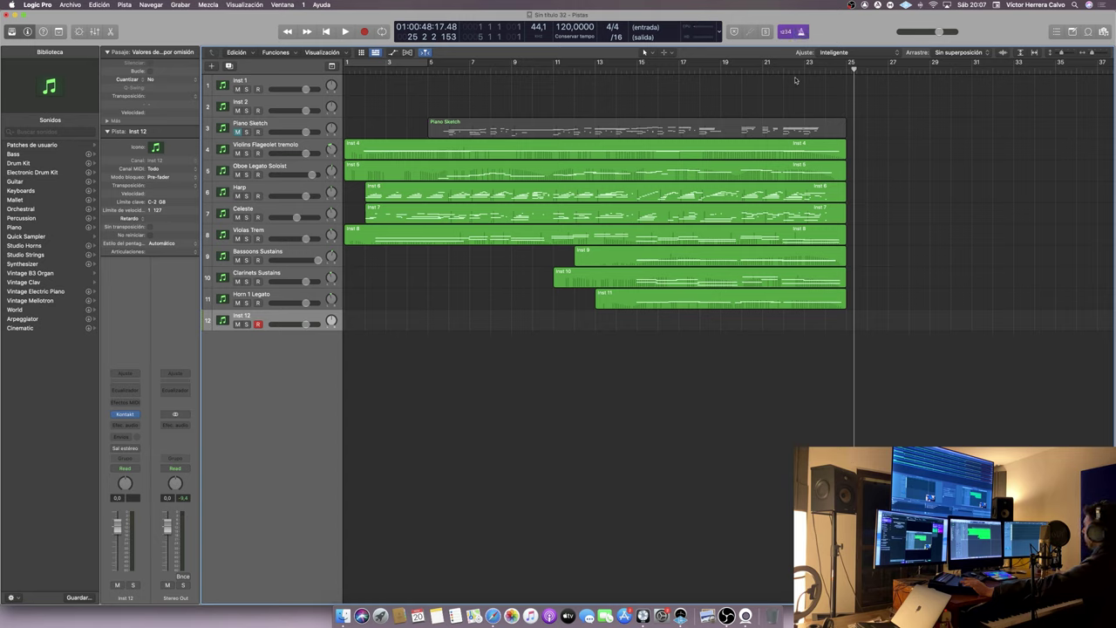
- Start playback at bar 22 and record the violin part on the twelfth track from bar 23 into bar 43
left_click(786, 70)
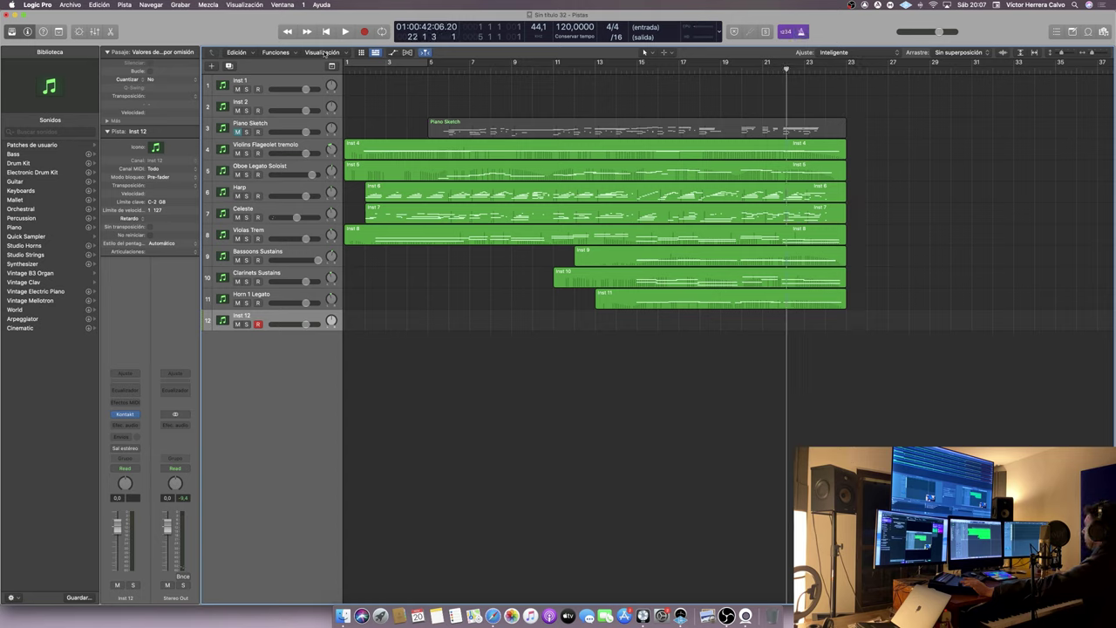
left_click(346, 32)
left_click(366, 33)
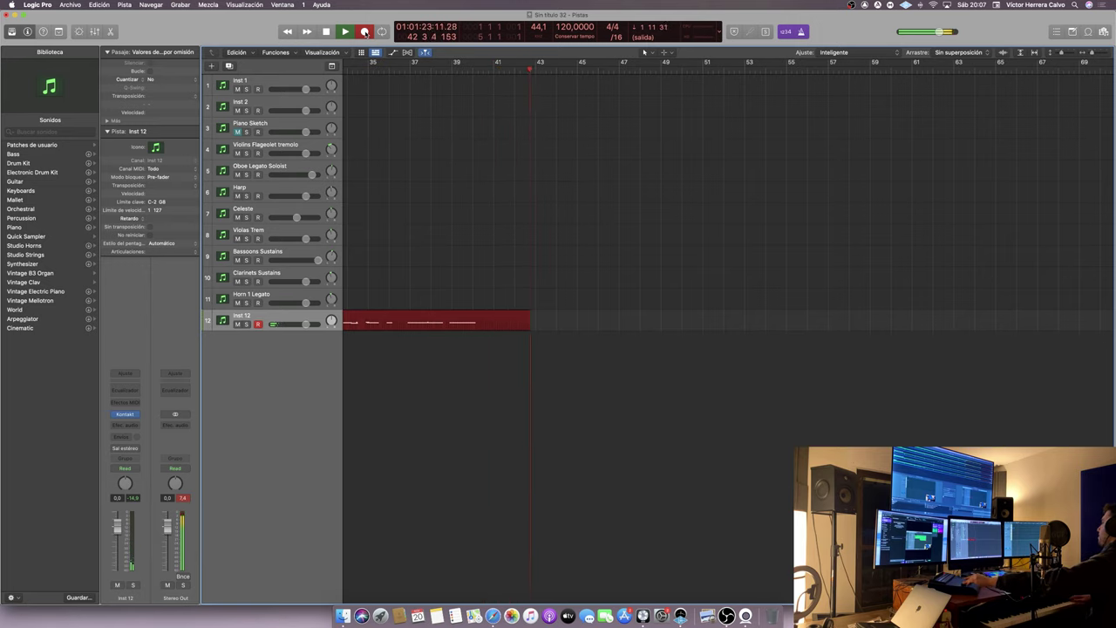
key("space")
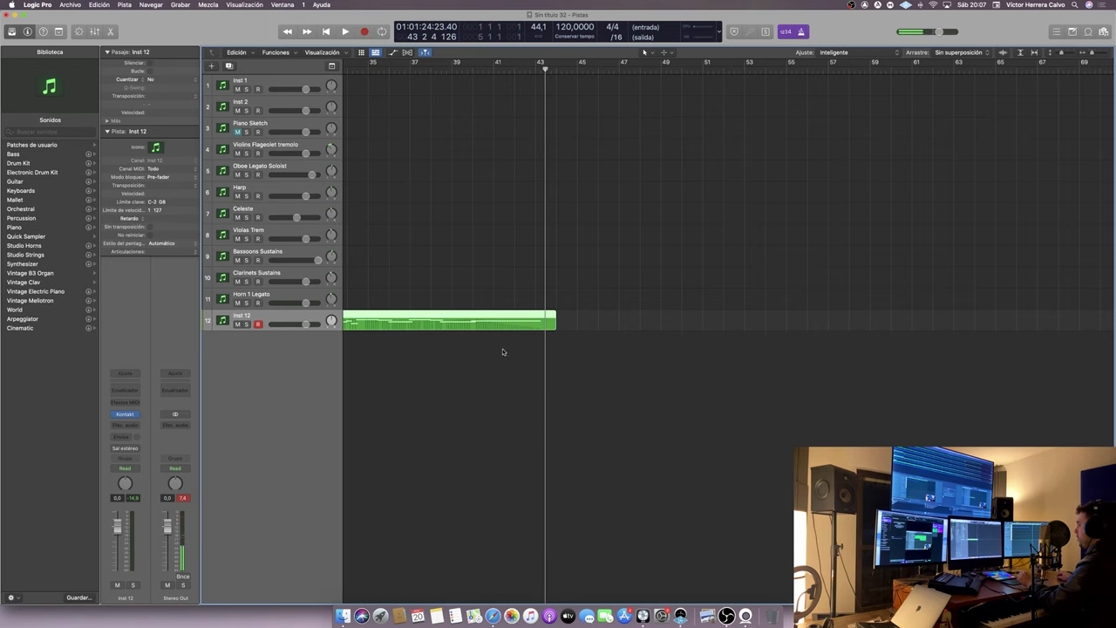
scroll(502, 351, "left", 8)
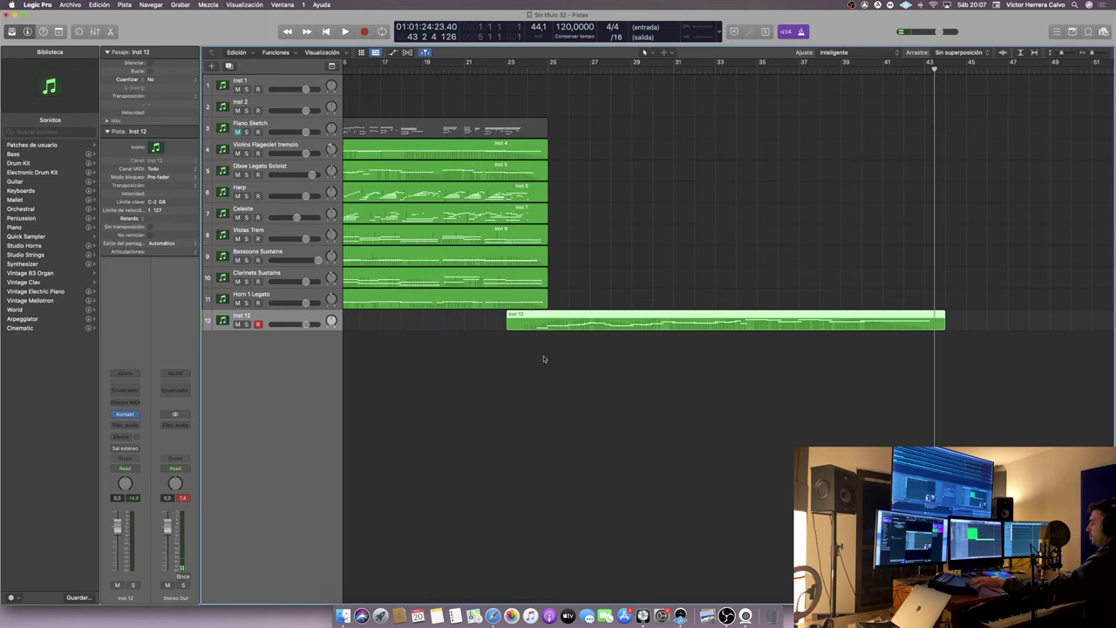
- Rename the twelfth track as Violins 2 Legato and set its pan to -12
double_click(275, 317)
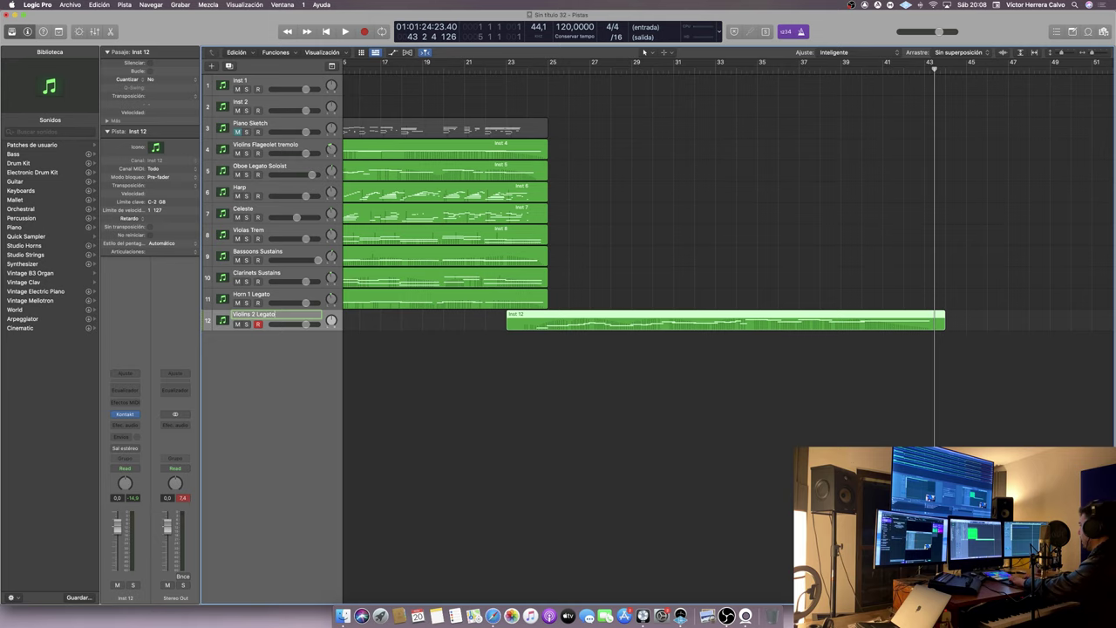
key("Return")
left_click(339, 324)
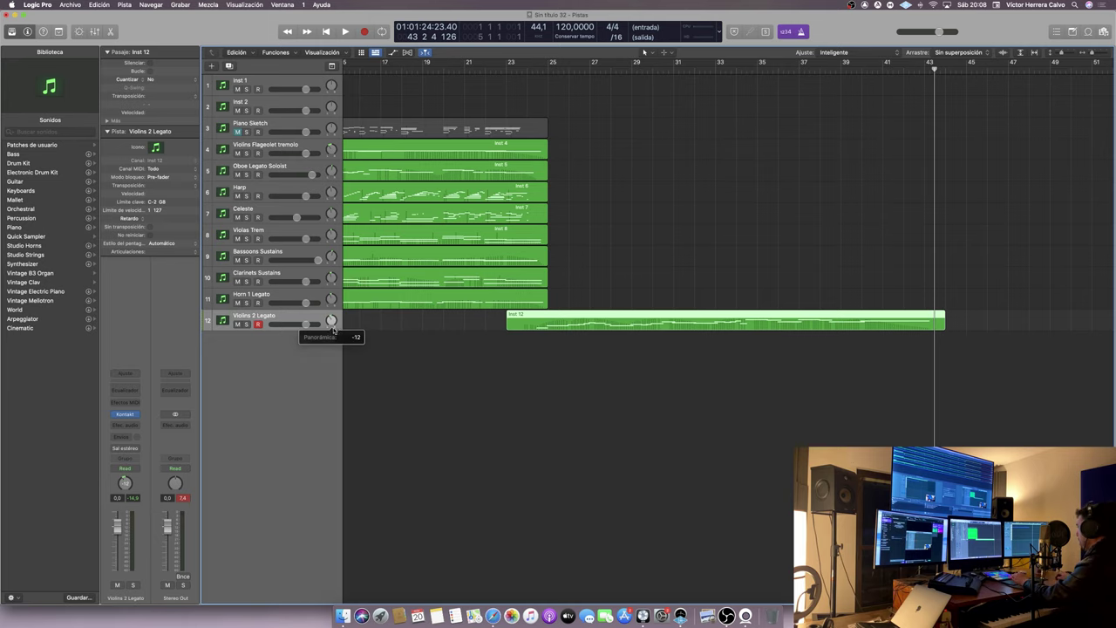
- Add a thirteenth instrument track, load Vista - 3 Basses from the Vista library files in its Kontakt and close the plug-in window
double_click(327, 348)
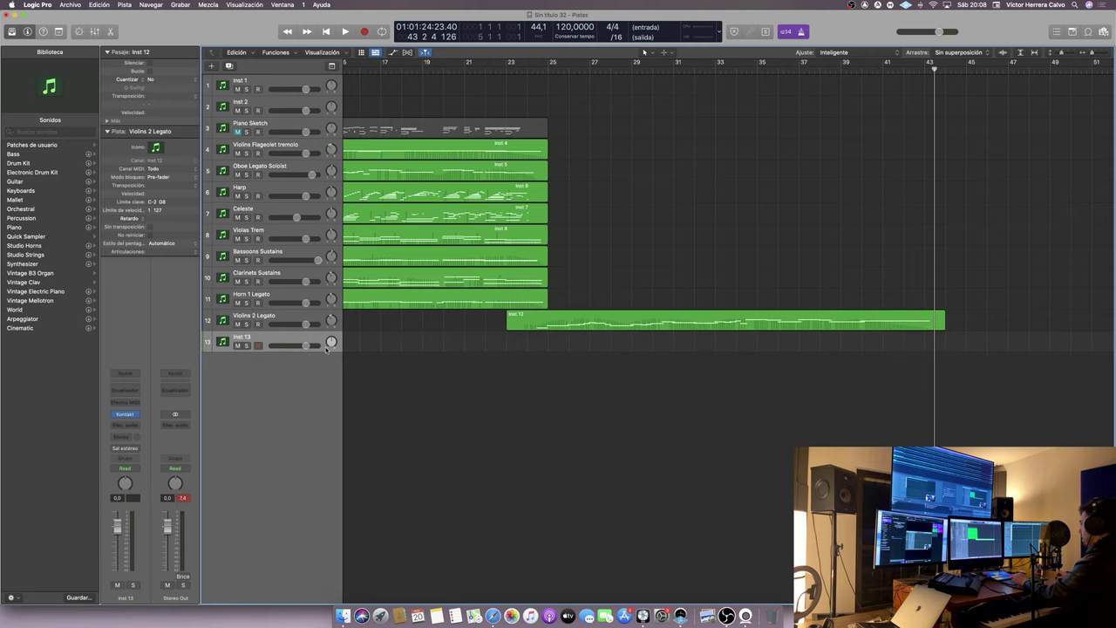
left_click(124, 416)
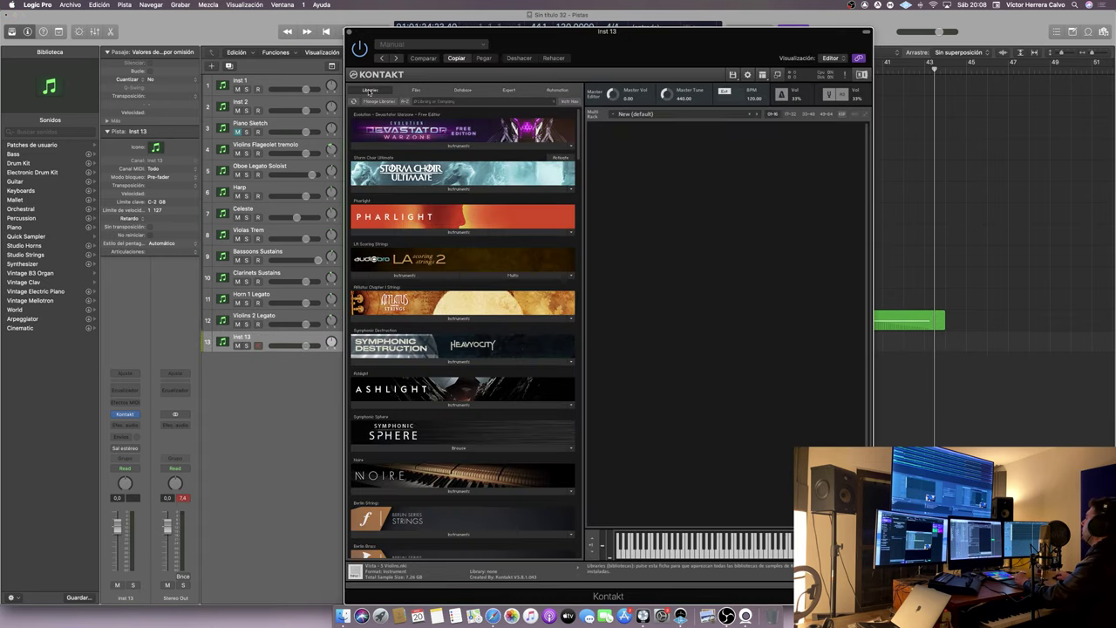
left_click(416, 90)
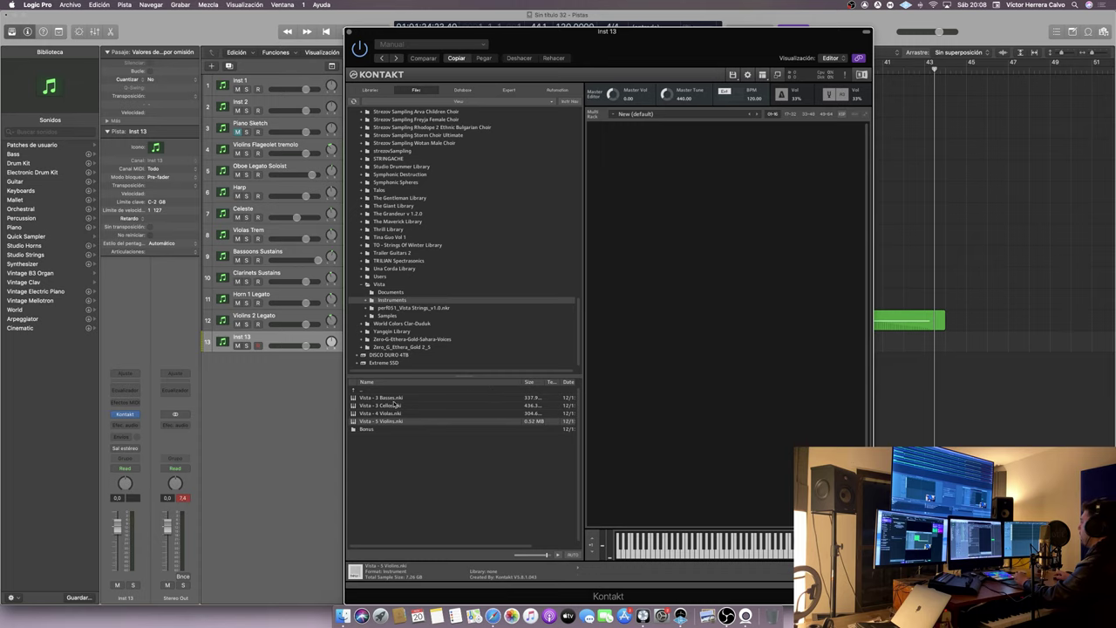
left_click(397, 397)
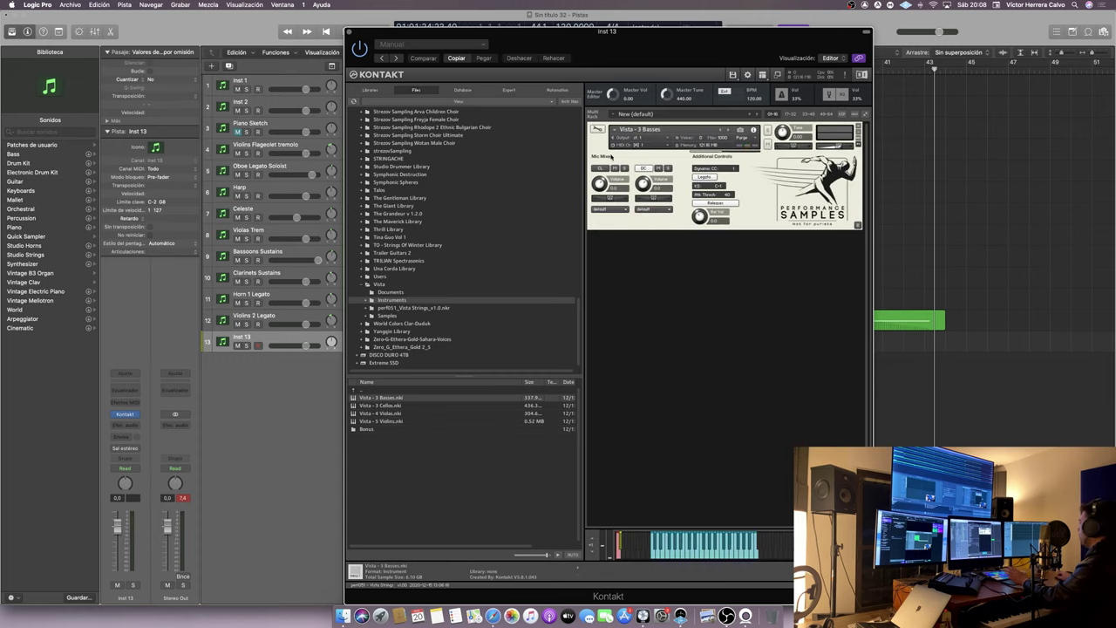
left_click(351, 32)
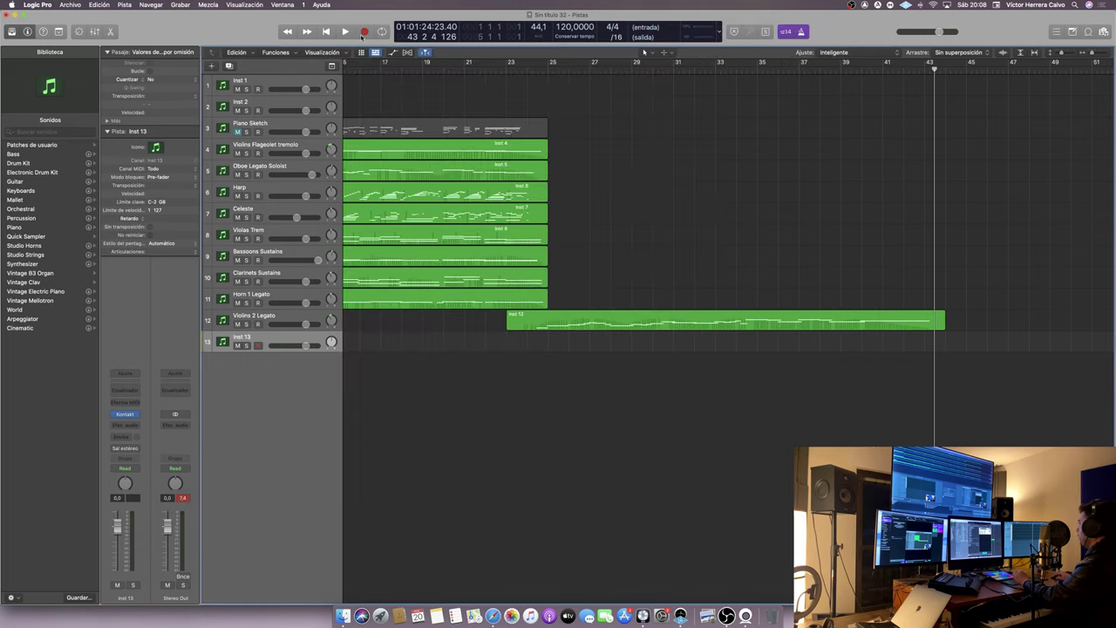
- Record the bass part on the thirteenth track from bar 21 to the end of bar 42
left_click(463, 70)
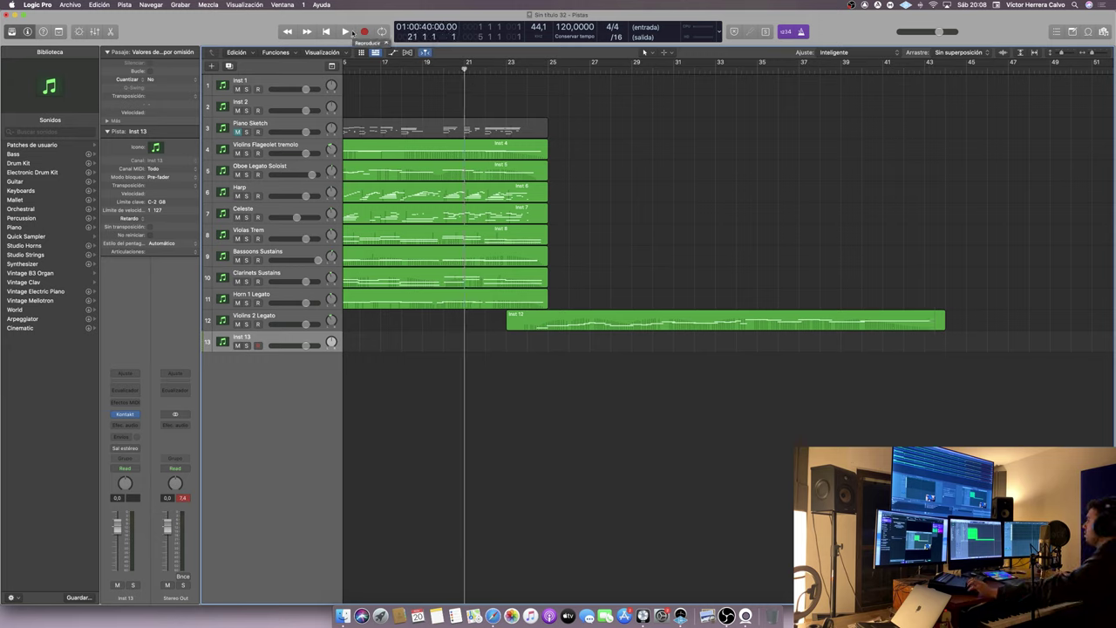
left_click(347, 31)
left_click(365, 32)
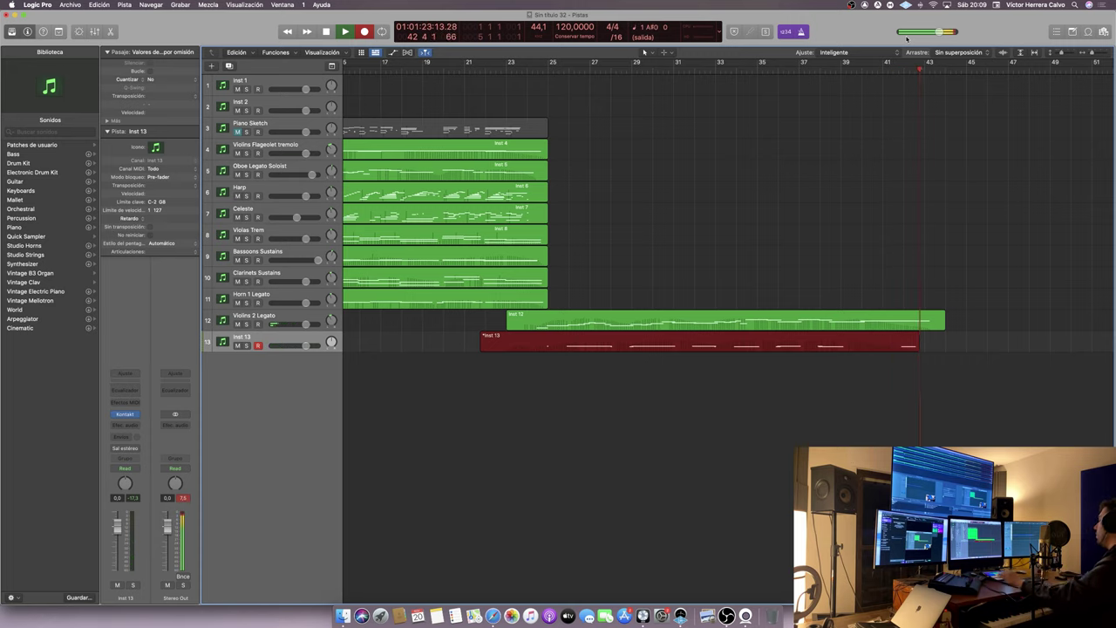
key("space")
- Rename the thirteenth track as Basses Legato and set its pan to +3
double_click(242, 337)
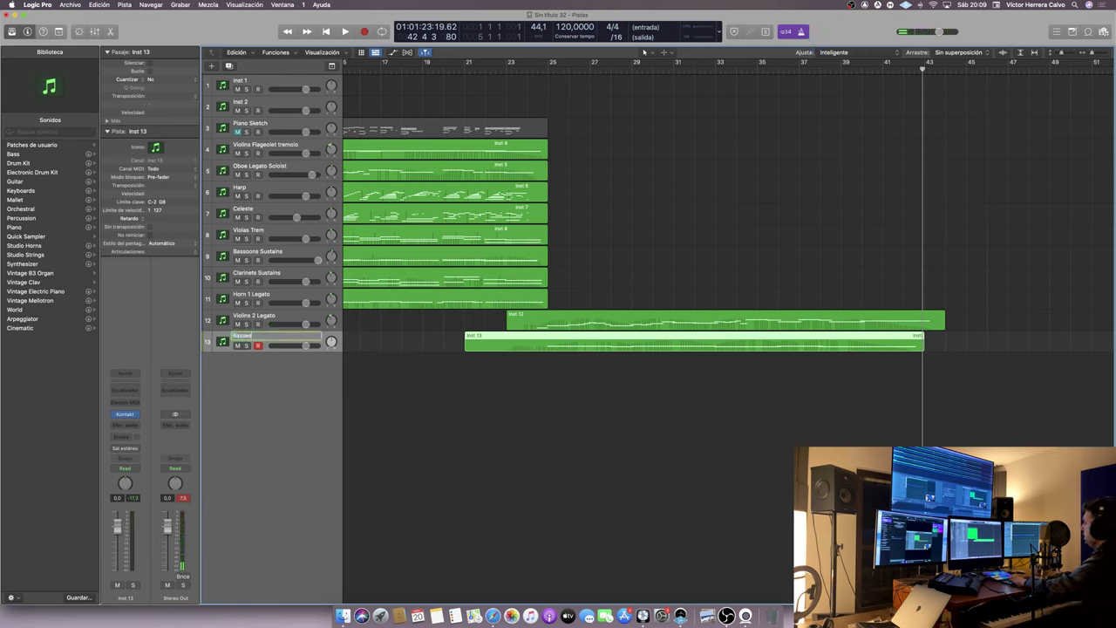
type("Basses Legatro")
key("Return")
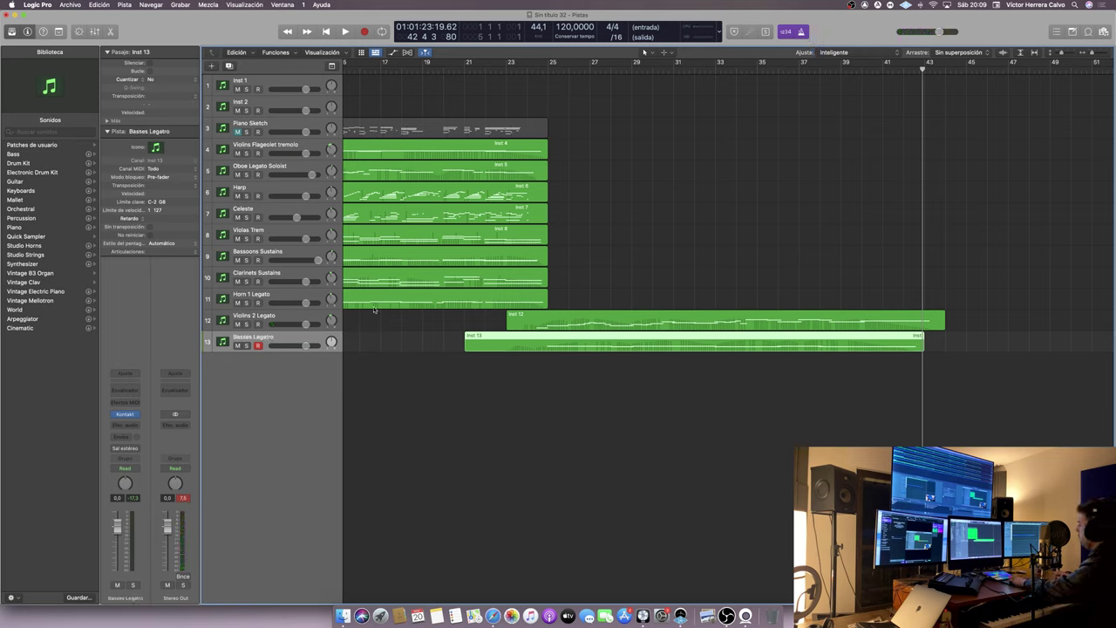
double_click(261, 337)
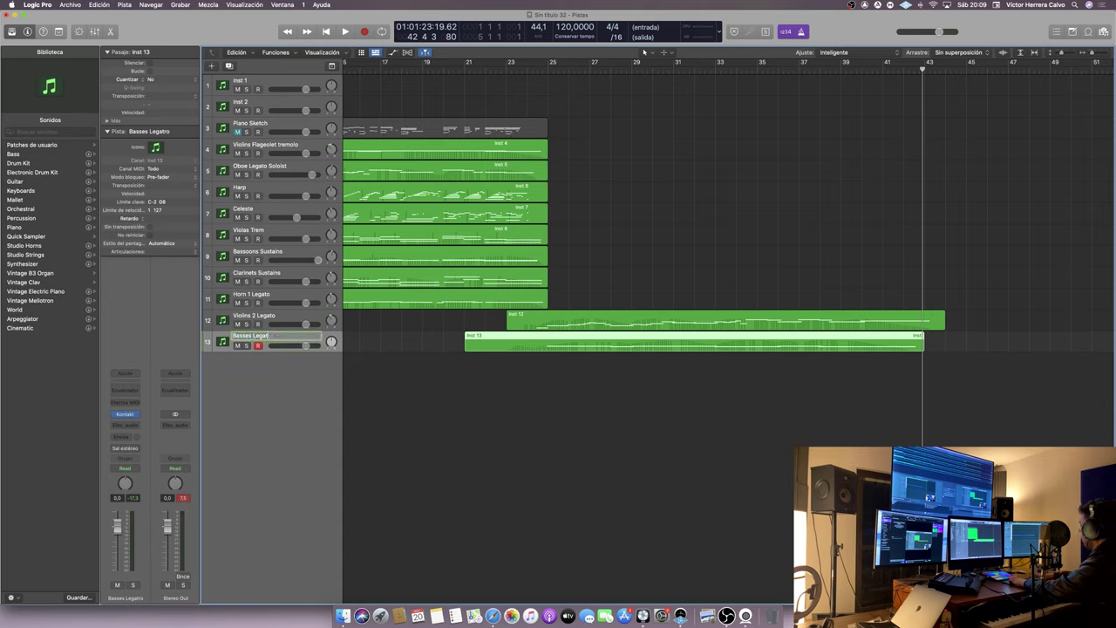
key("Return")
left_click_drag(331, 343, 331, 341)
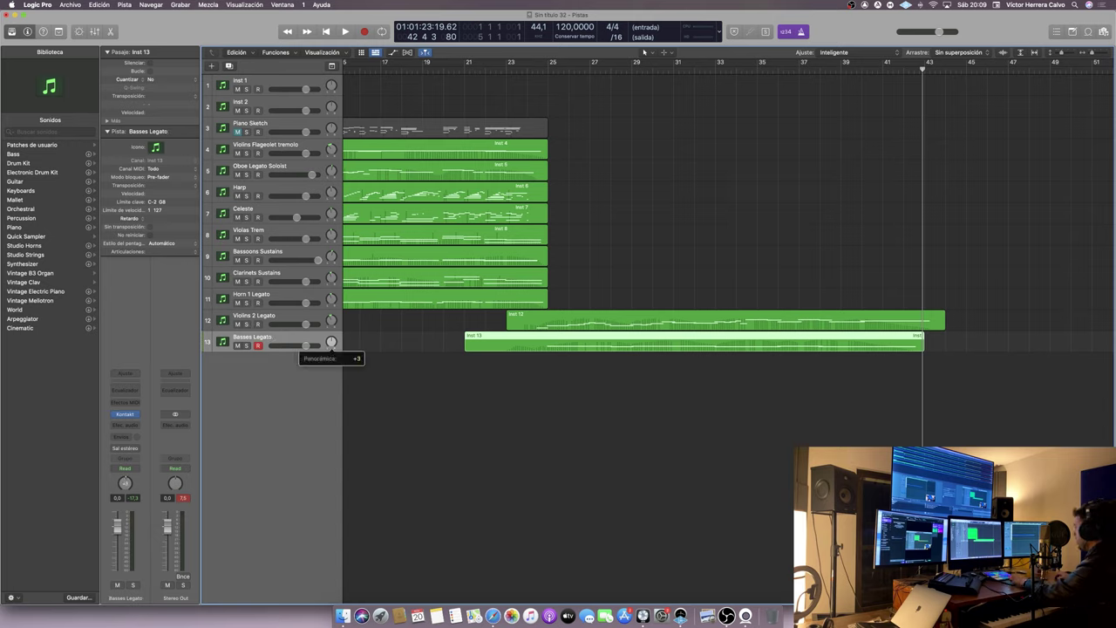
- Add a fourteenth instrument track, load Vista - 3 Cellos in its Kontakt and close the plug-in window
double_click(310, 373)
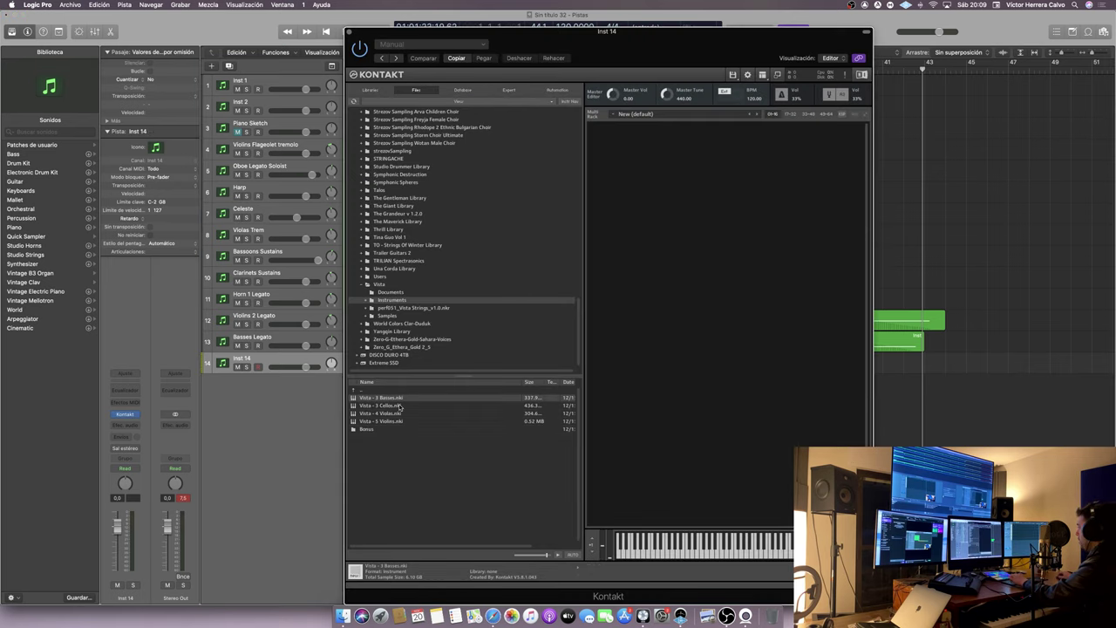
left_click(389, 407)
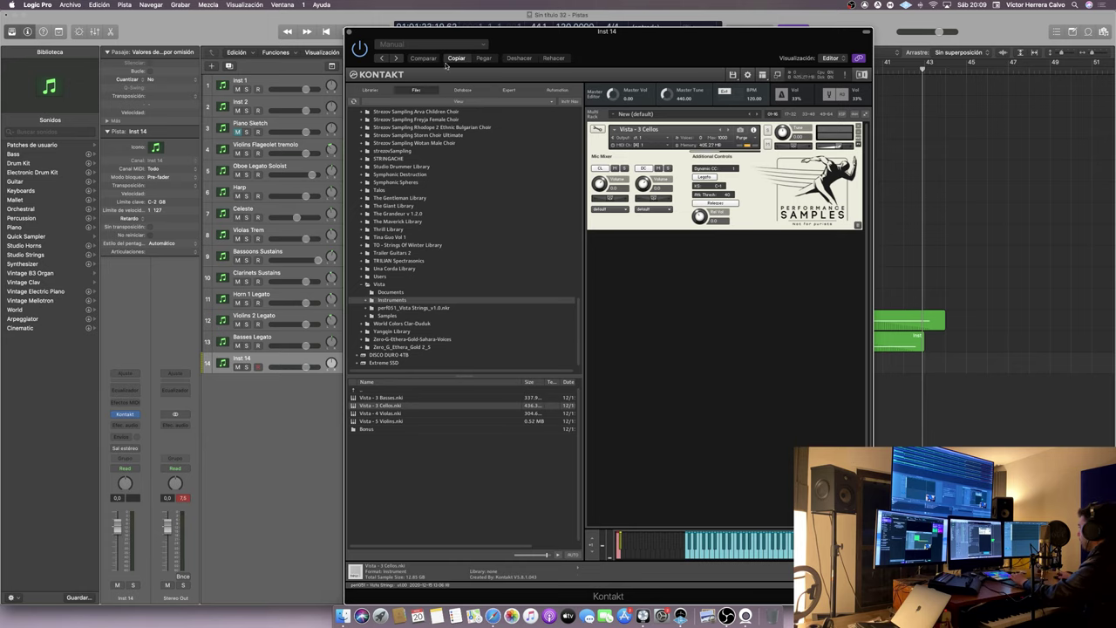
left_click(350, 32)
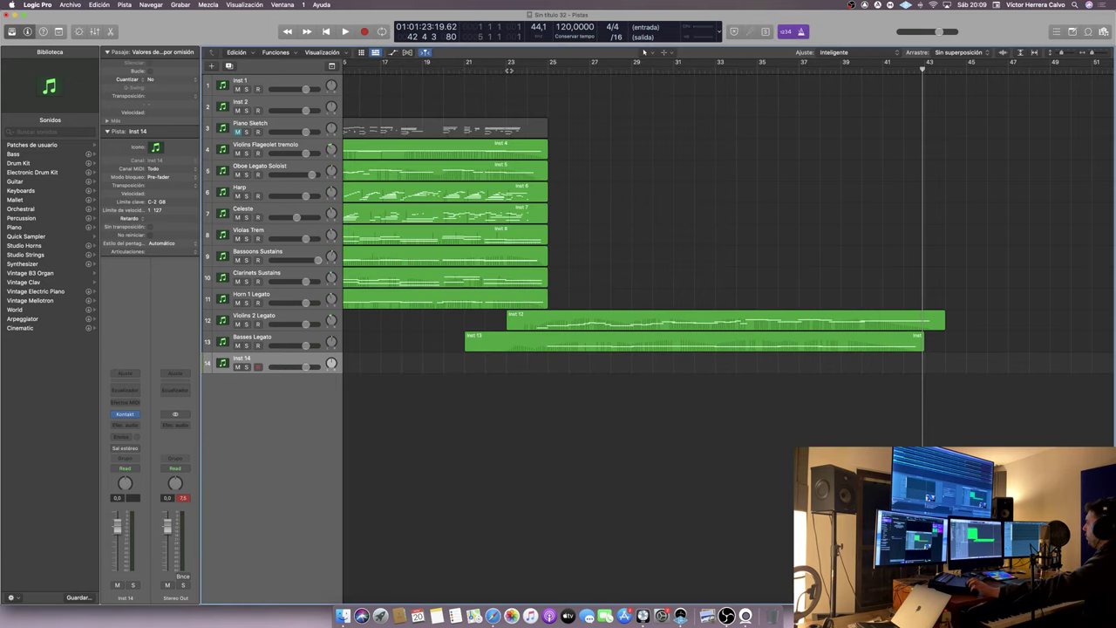
- Record the cello part on the fourteenth track from bar 22 to the end of bar 35 and trim the region's end to about bar 33
key("space")
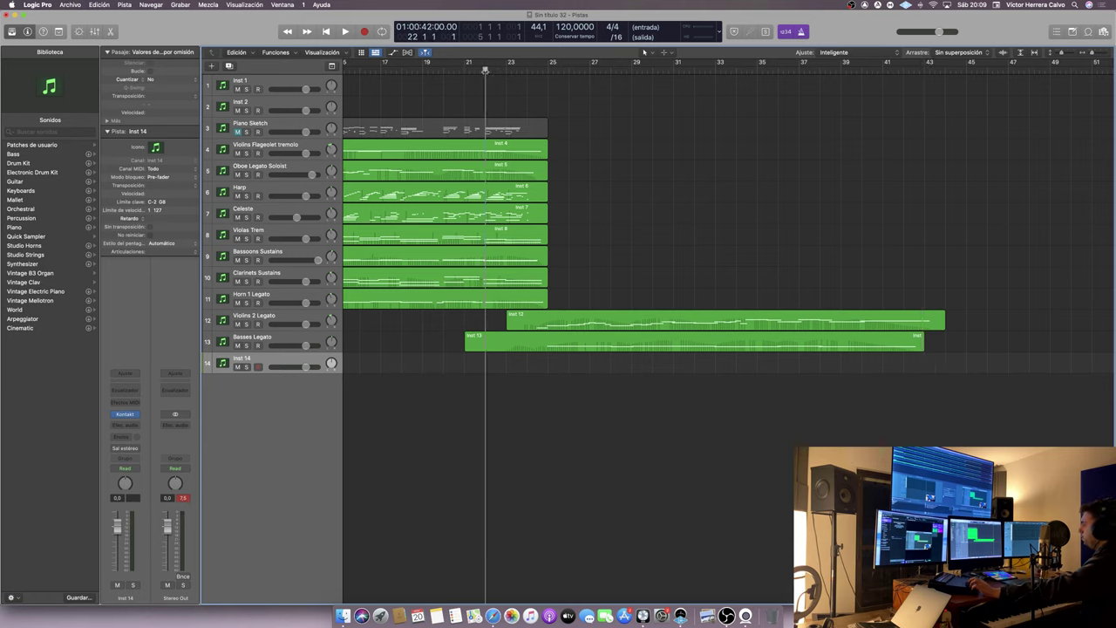
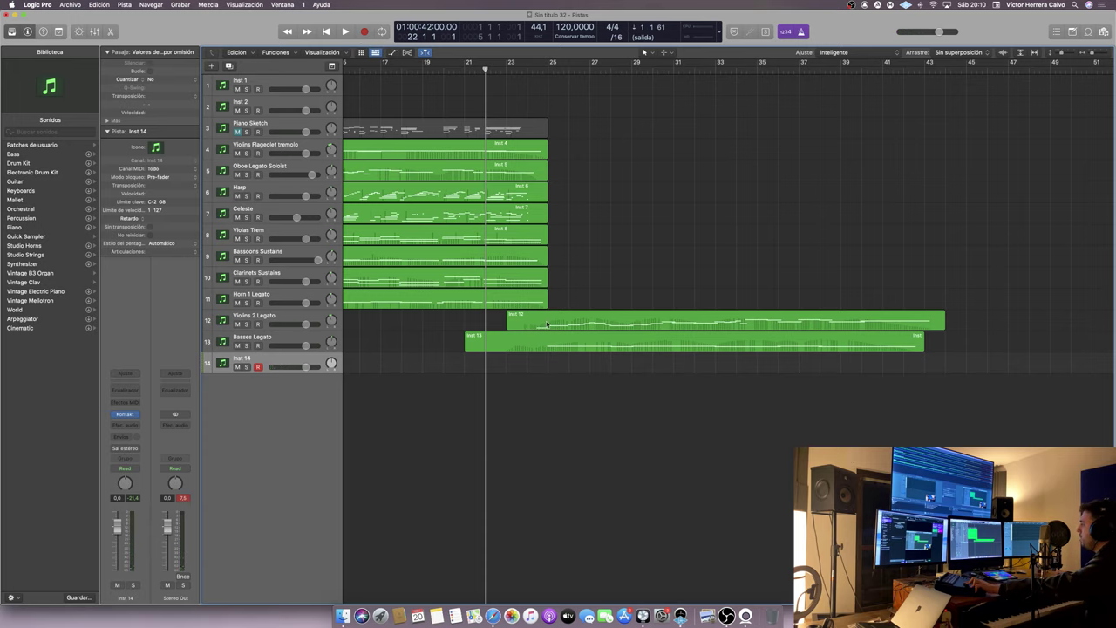
scroll(349, 78, "right", 1)
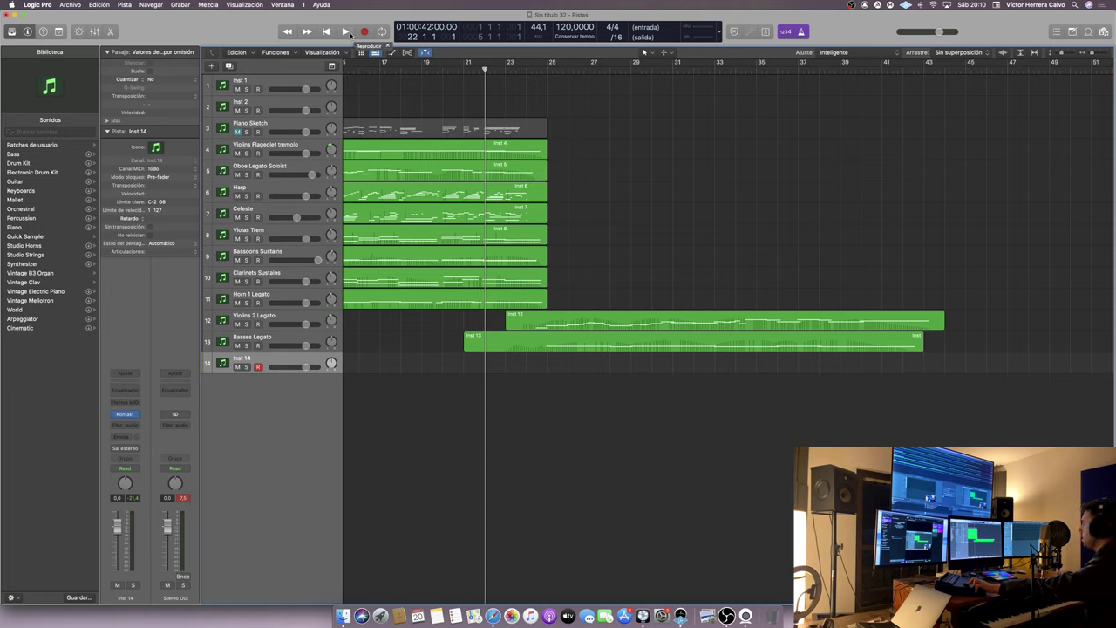
left_click(347, 33)
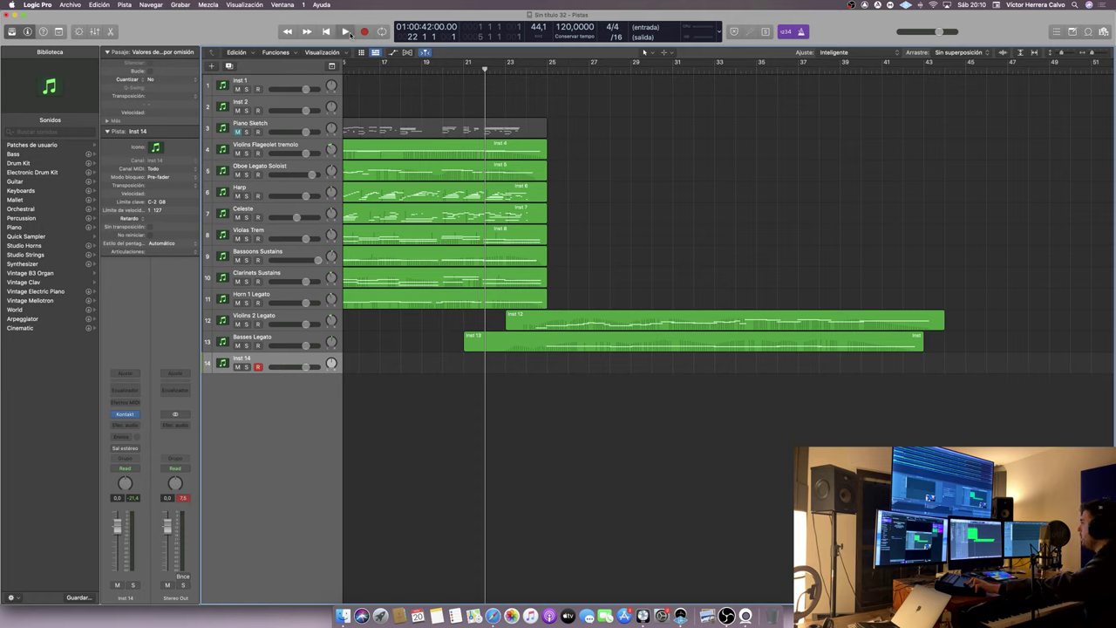
left_click(367, 31)
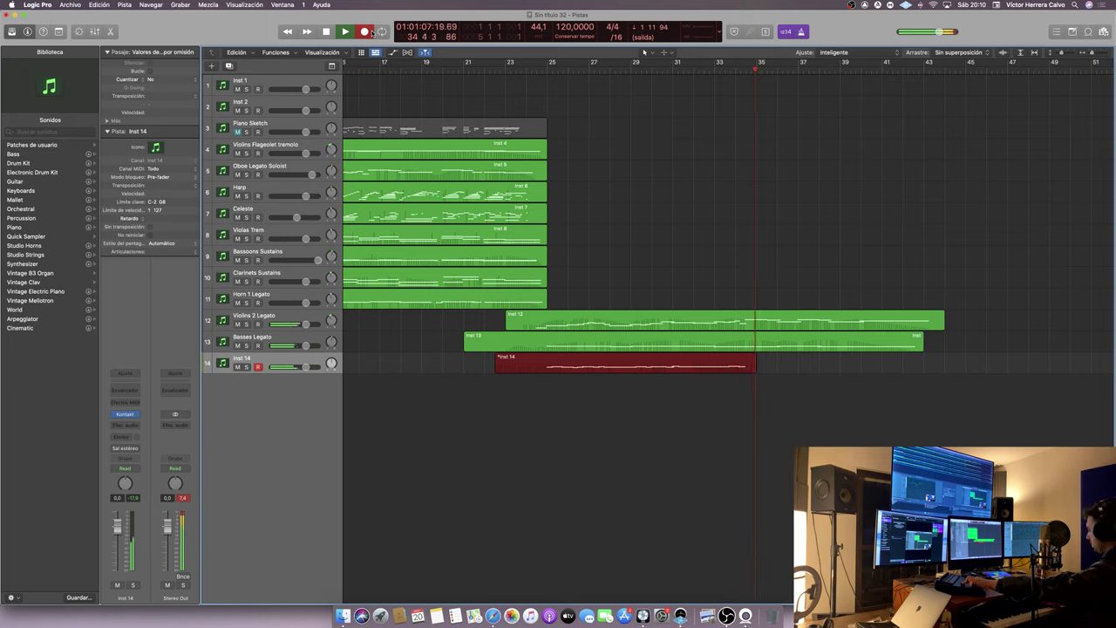
key("space")
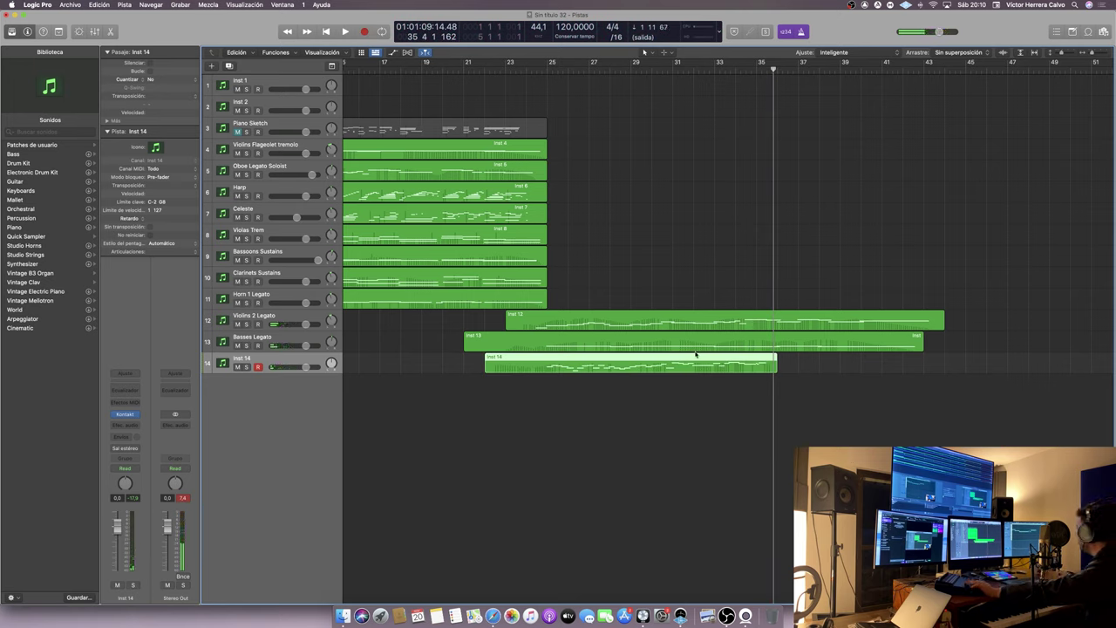
left_click_drag(776, 372, 727, 376)
- Start playback at bar 29 and punch in a new cello take on the fourteenth track, stopping in bar 32
left_click(631, 70)
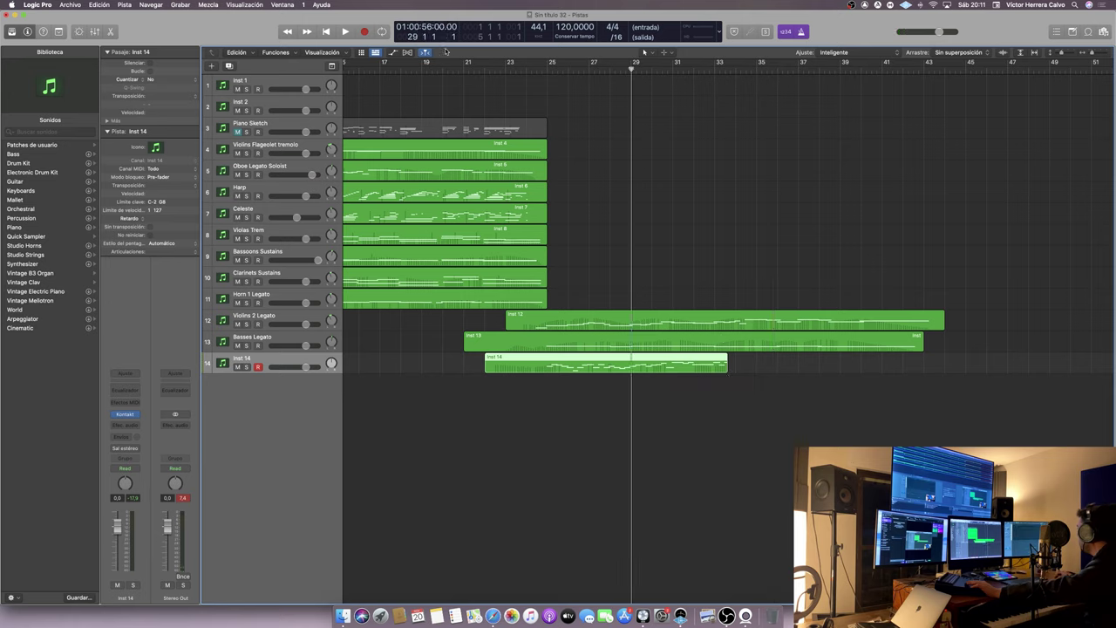
left_click(344, 32)
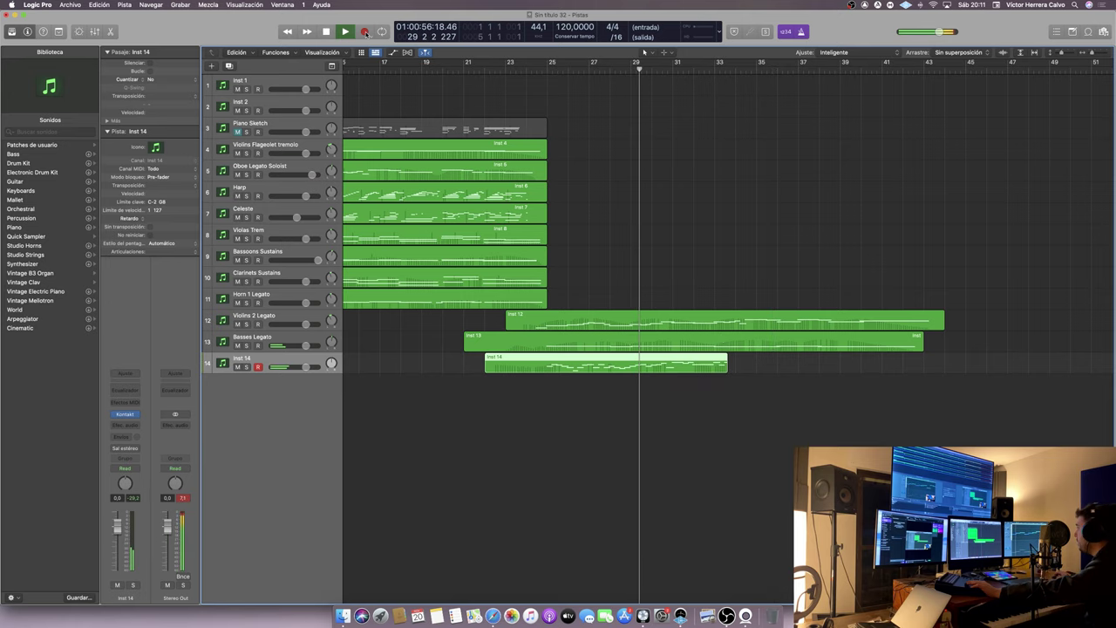
key("r")
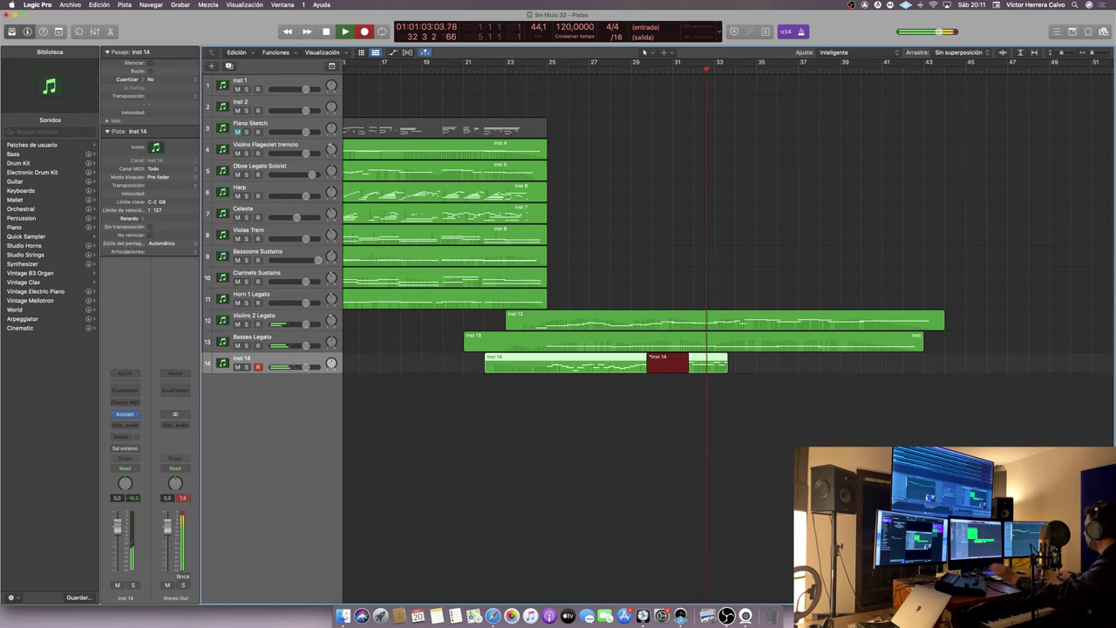
key("space")
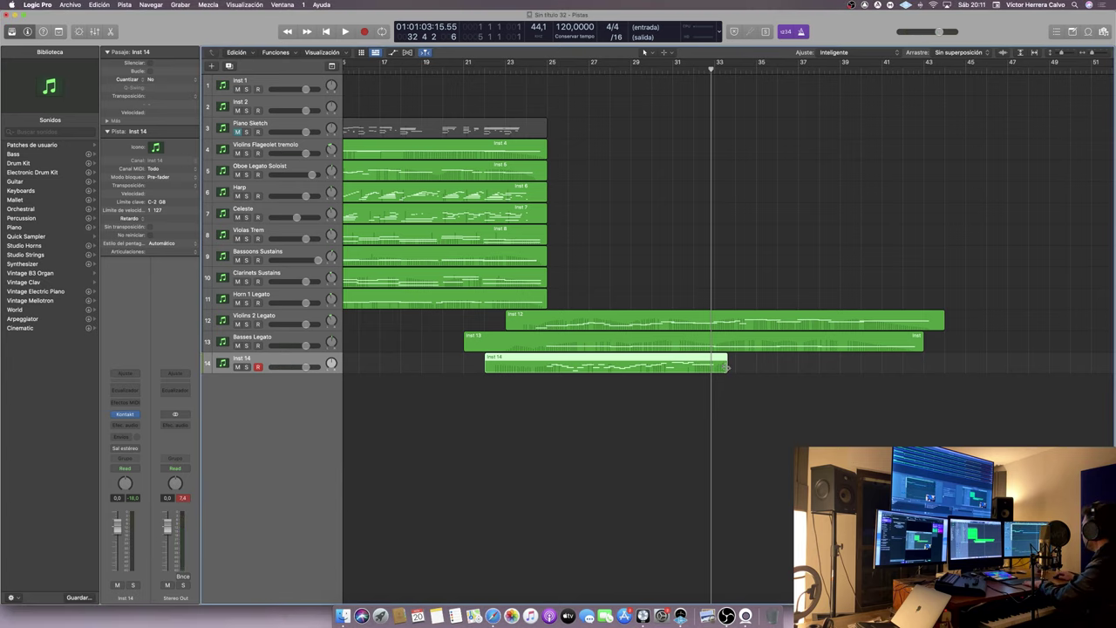
- Trim the cello region's end on the fourteenth track to bar 33 and try recording its continuation from about bar 32
left_click_drag(721, 367, 717, 370)
key("r")
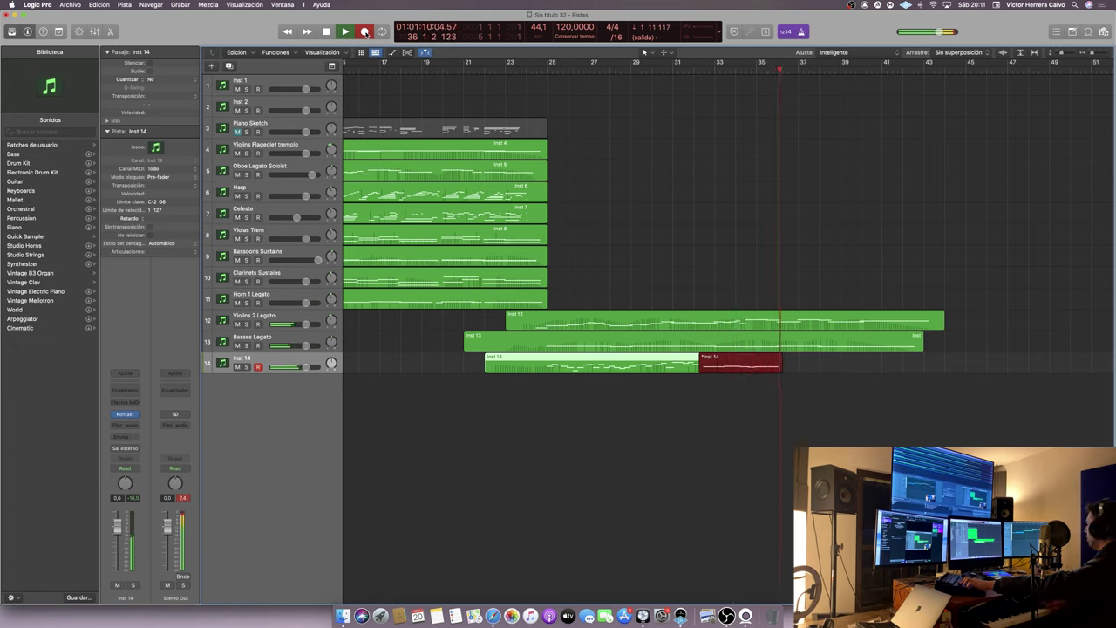
key("space")
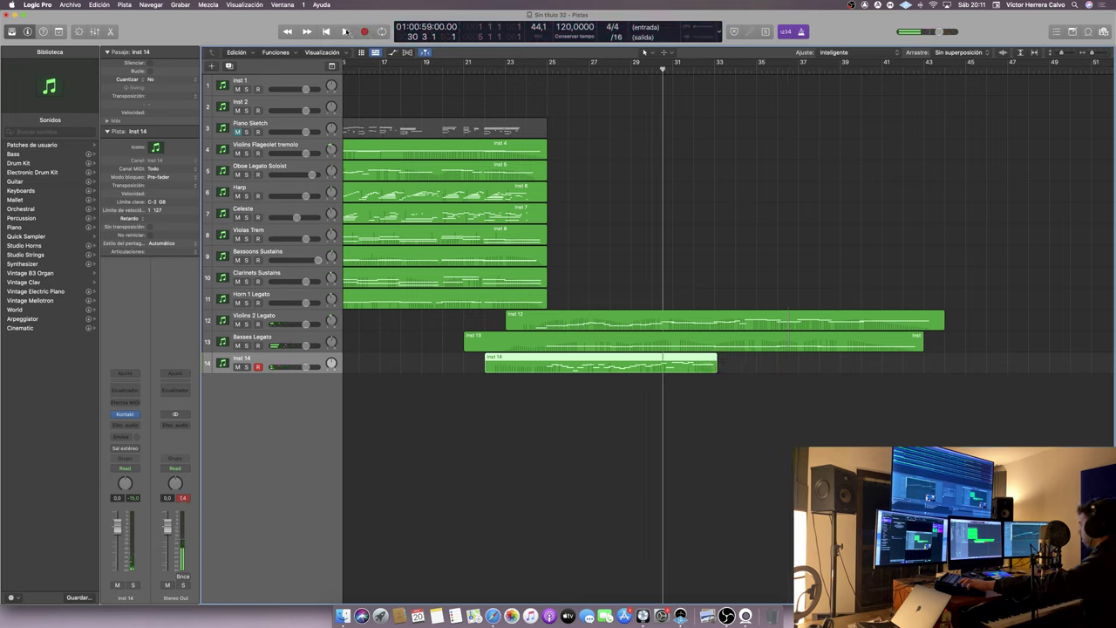
left_click(365, 31)
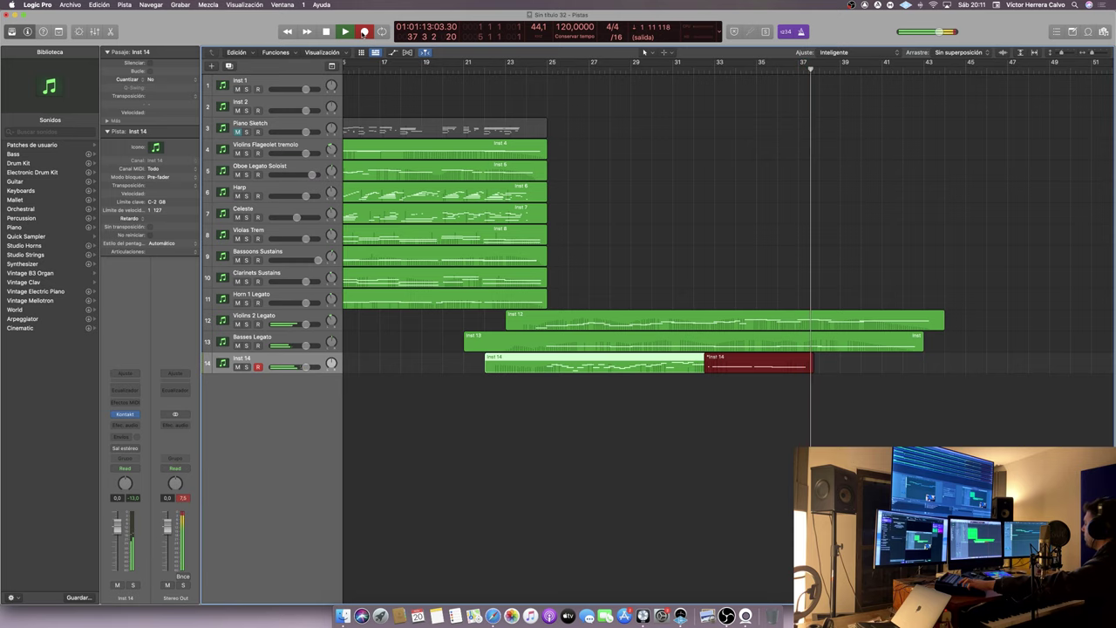
key("space")
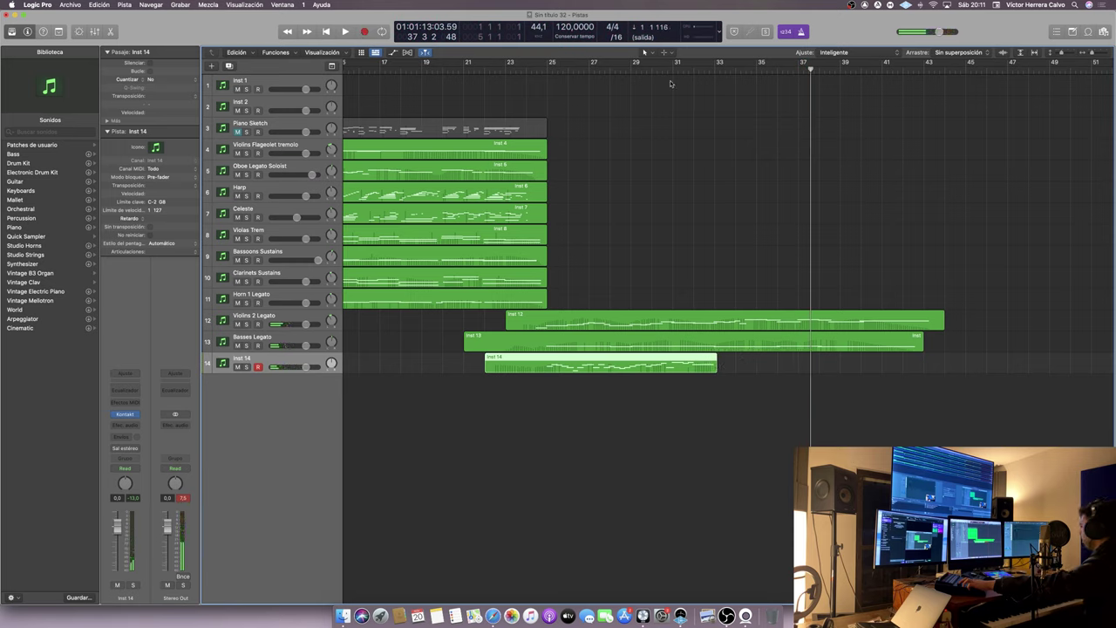
- Start playback at bar 30 and punch in the cello continuation on the fourteenth track from about bar 33 to bar 41
key("space")
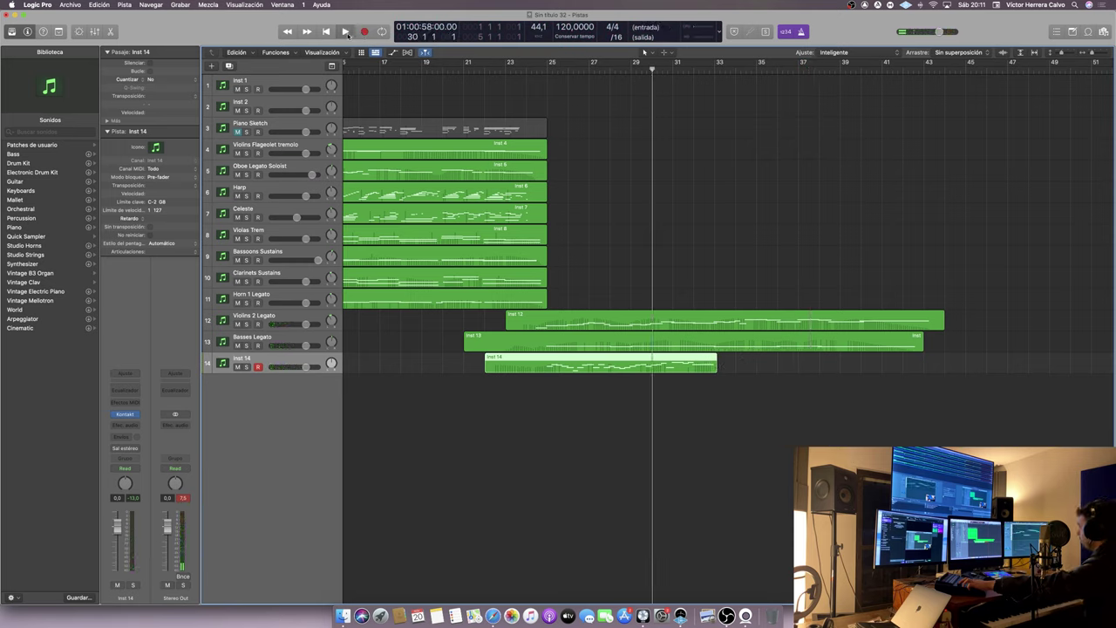
key("r")
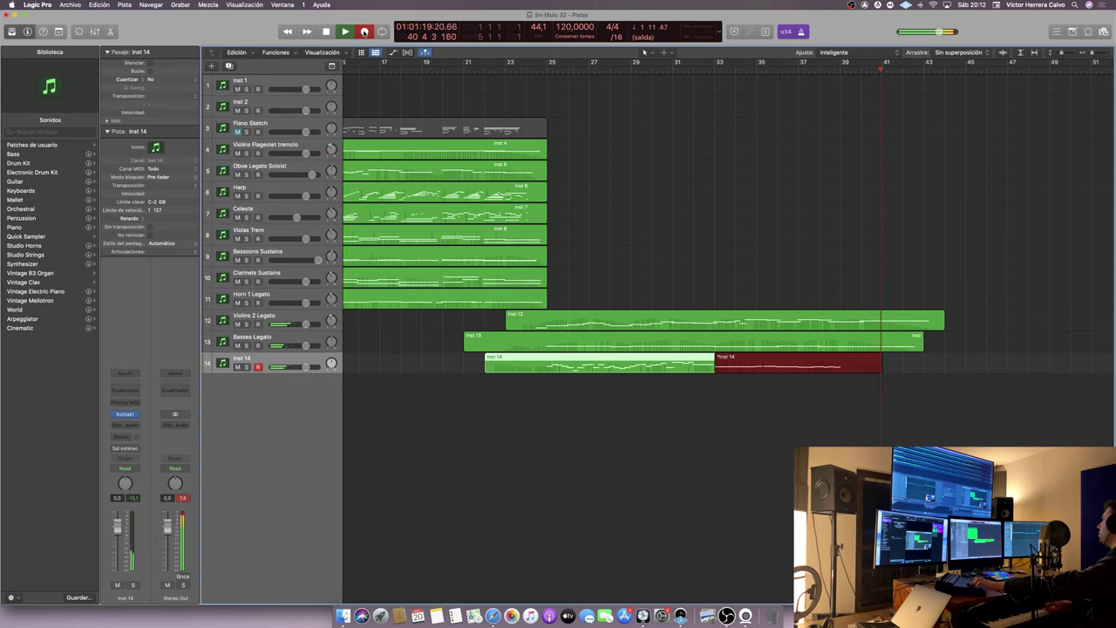
key("space")
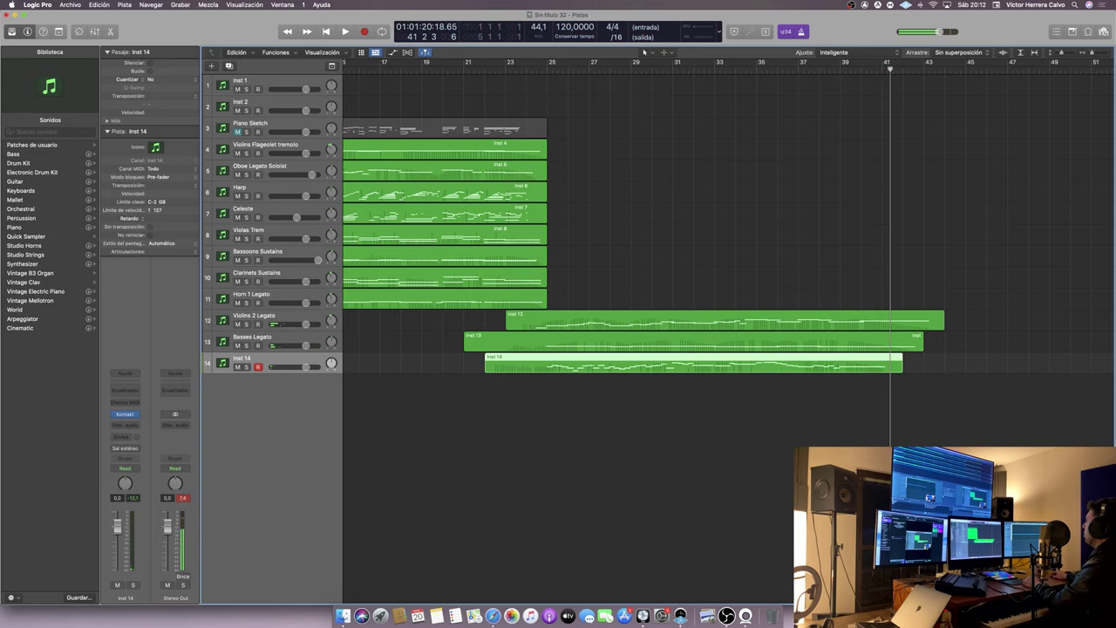
- Open the cello region's notes with the Modulation curve and redraw it as smooth swells from about bar 24 to bar 33
key("p")
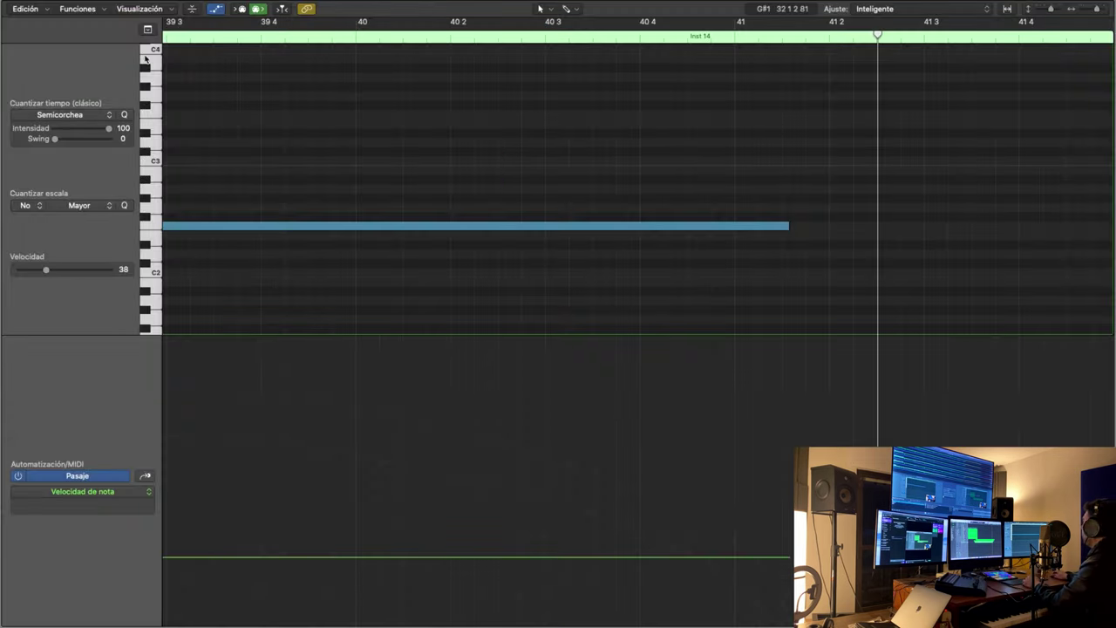
scroll(349, 188, "left", 10)
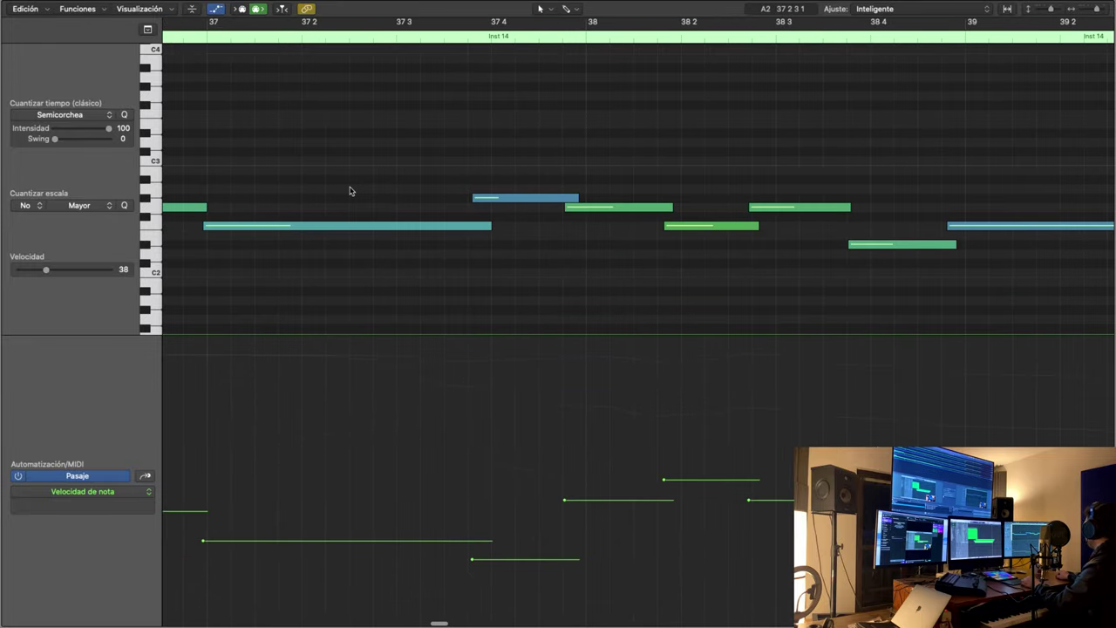
scroll(349, 191, "left", 15)
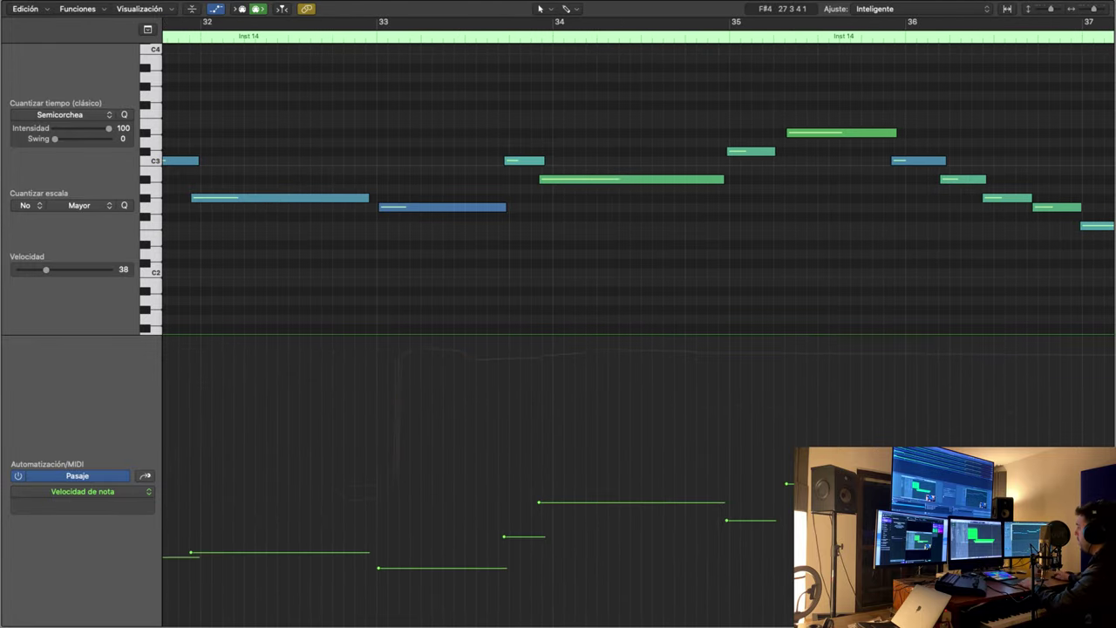
key("space")
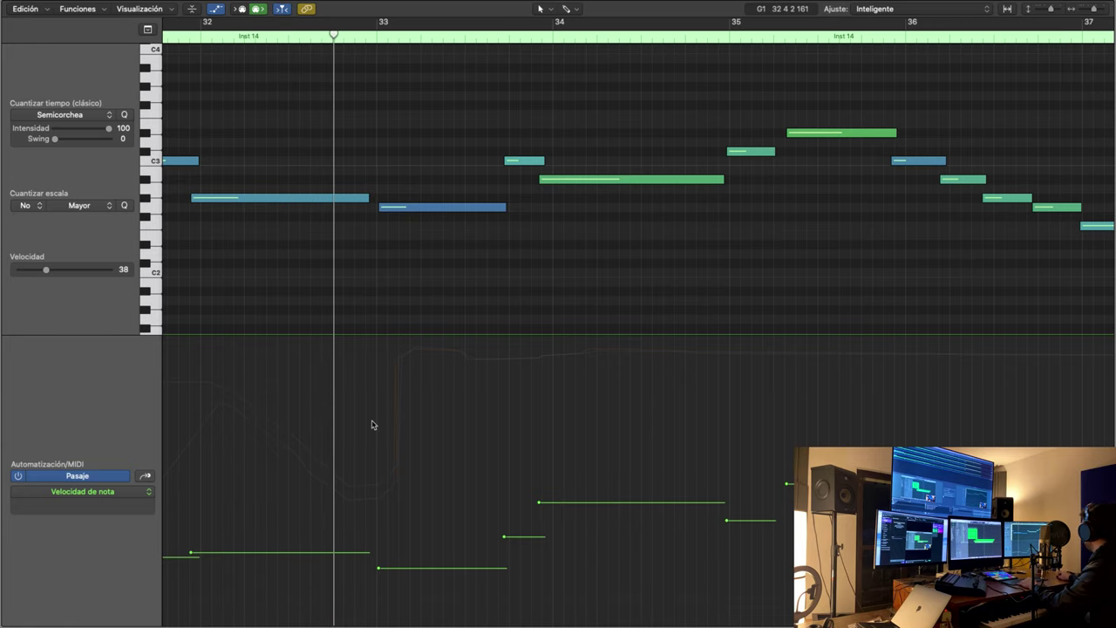
left_click(144, 476)
scroll(205, 495, "left", 10)
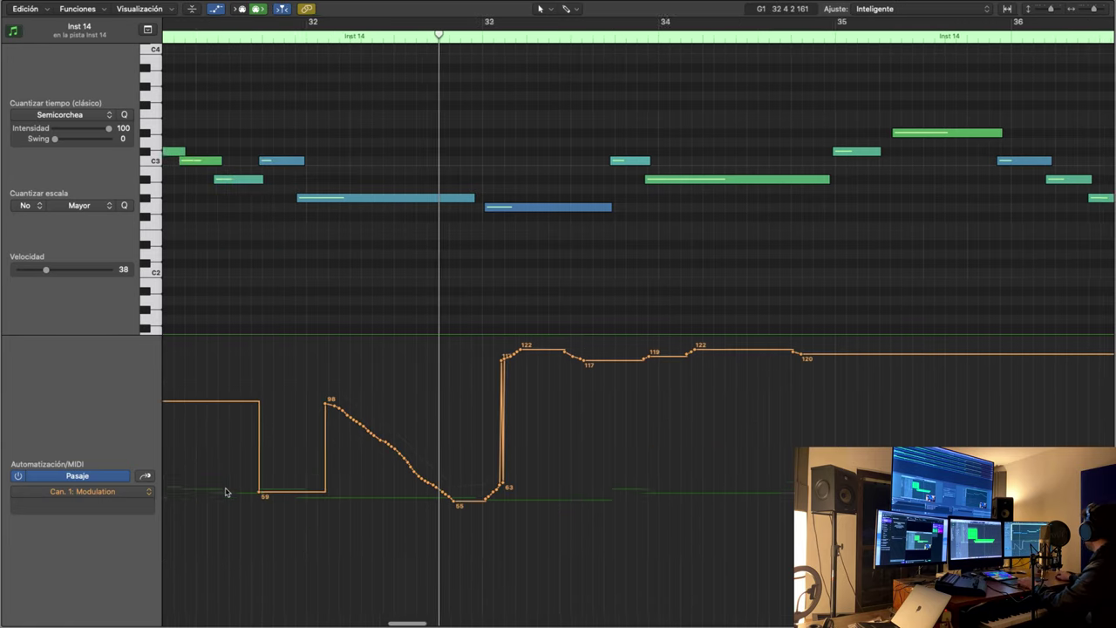
scroll(403, 443, "left", 10)
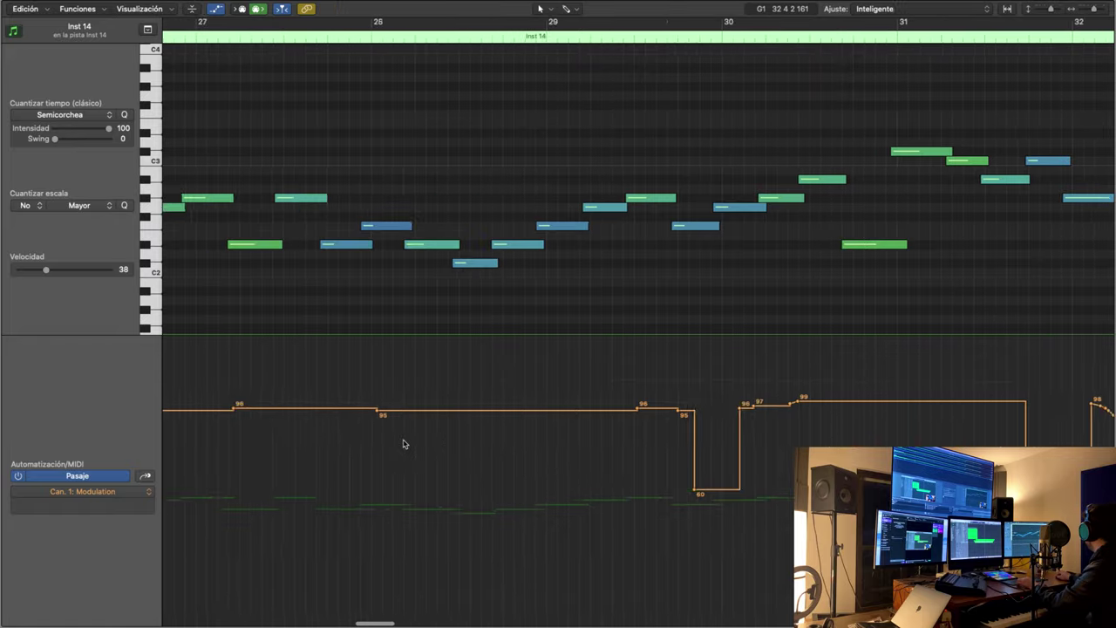
scroll(405, 445, "right", 3)
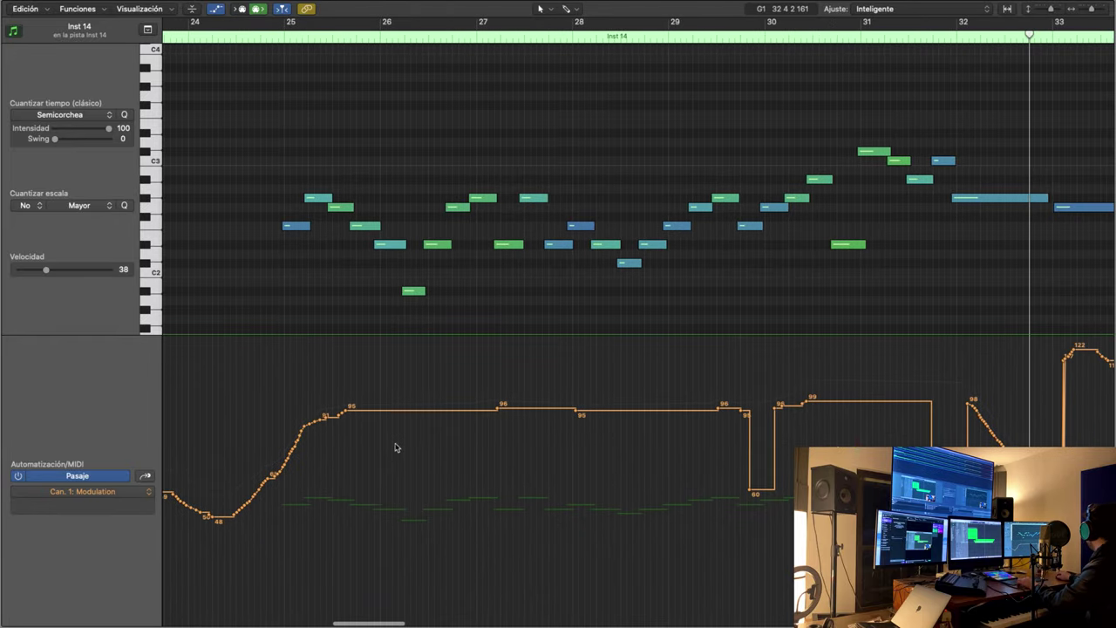
mouse_move(235, 510)
left_mouse_down()
mouse_move(260, 484)
mouse_move(511, 410)
mouse_move(689, 407)
mouse_move(750, 419)
mouse_move(616, 409)
mouse_move(700, 401)
mouse_move(787, 442)
mouse_move(890, 405)
left_mouse_up()
- Redraw the cello Modulation curve from about bar 32 to bar 40, peaking near 104 at bars 33 and 36 and 96 at bar 39
scroll(597, 431, "right", 8)
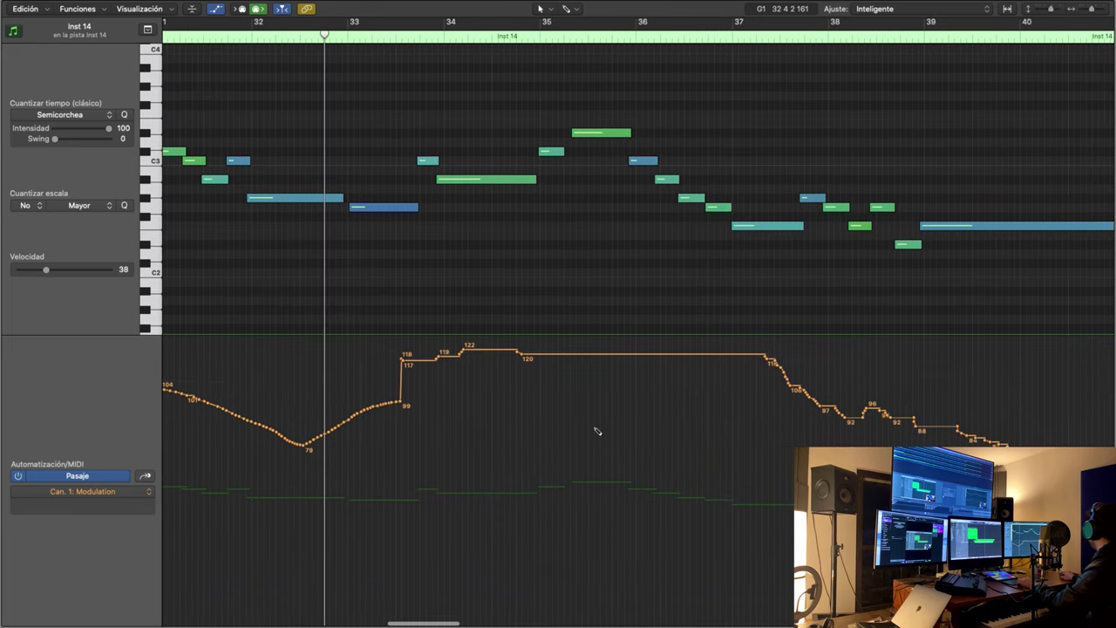
mouse_move(304, 451)
left_mouse_down()
mouse_move(424, 384)
mouse_move(544, 423)
mouse_move(647, 388)
mouse_move(824, 432)
mouse_move(980, 415)
mouse_move(1073, 427)
left_mouse_up()
scroll(427, 256, "right", 5)
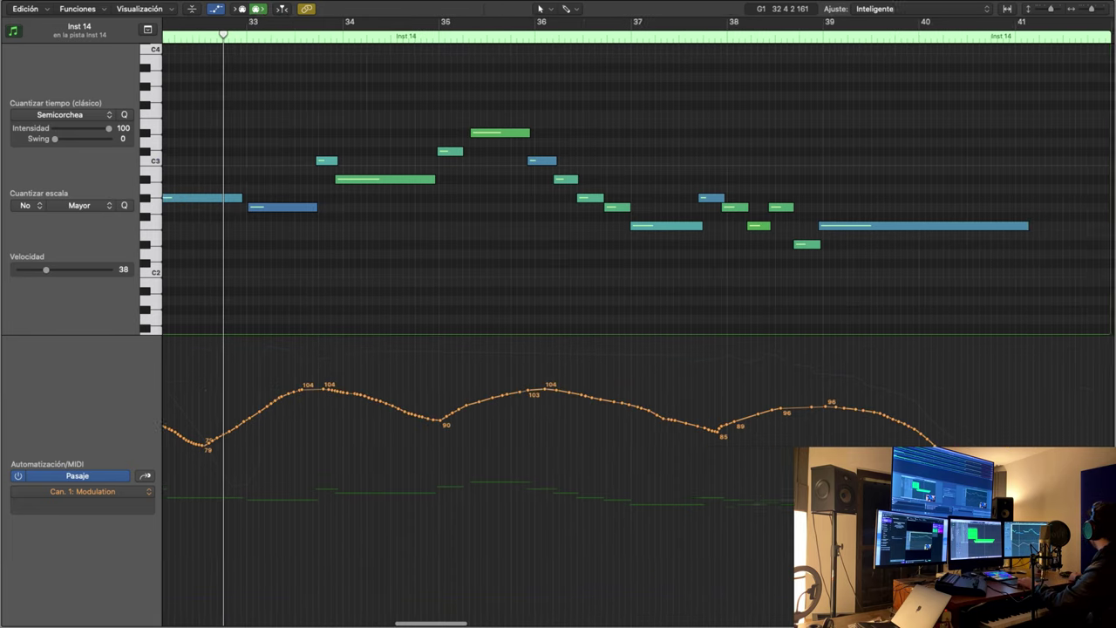
- Display the cello region's Expression curve and redraw it as waves between about 91 and 102 from bar 24 to bar 30
left_click(148, 490)
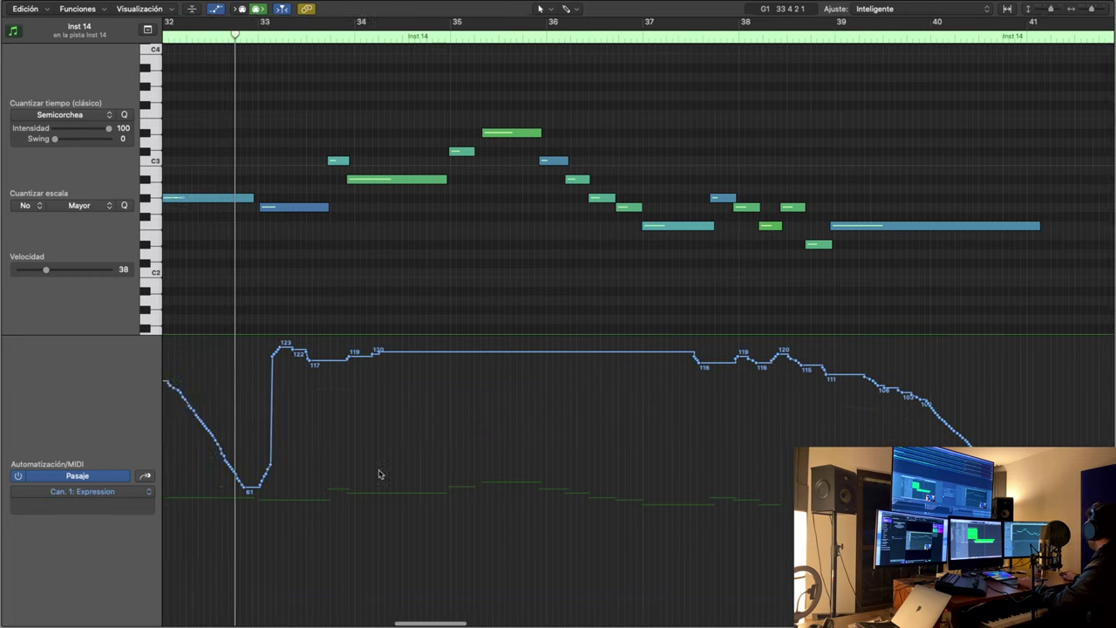
scroll(378, 473, "left", 15)
scroll(645, 467, "right", 2)
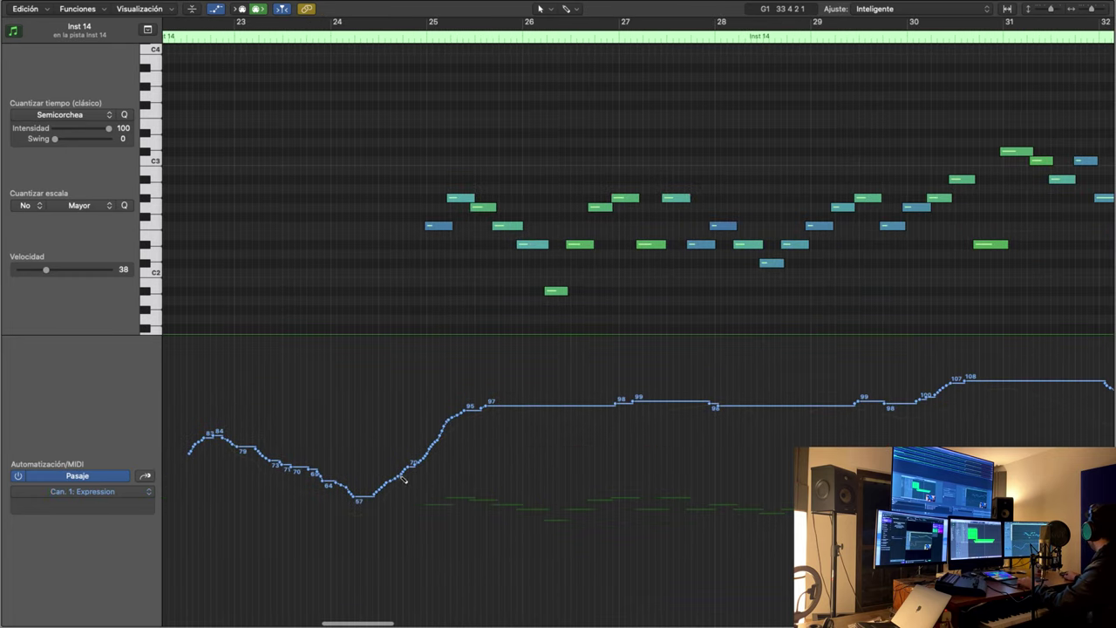
mouse_move(367, 499)
left_mouse_down()
mouse_move(489, 405)
mouse_move(547, 418)
mouse_move(613, 403)
mouse_move(788, 421)
mouse_move(903, 412)
left_mouse_up()
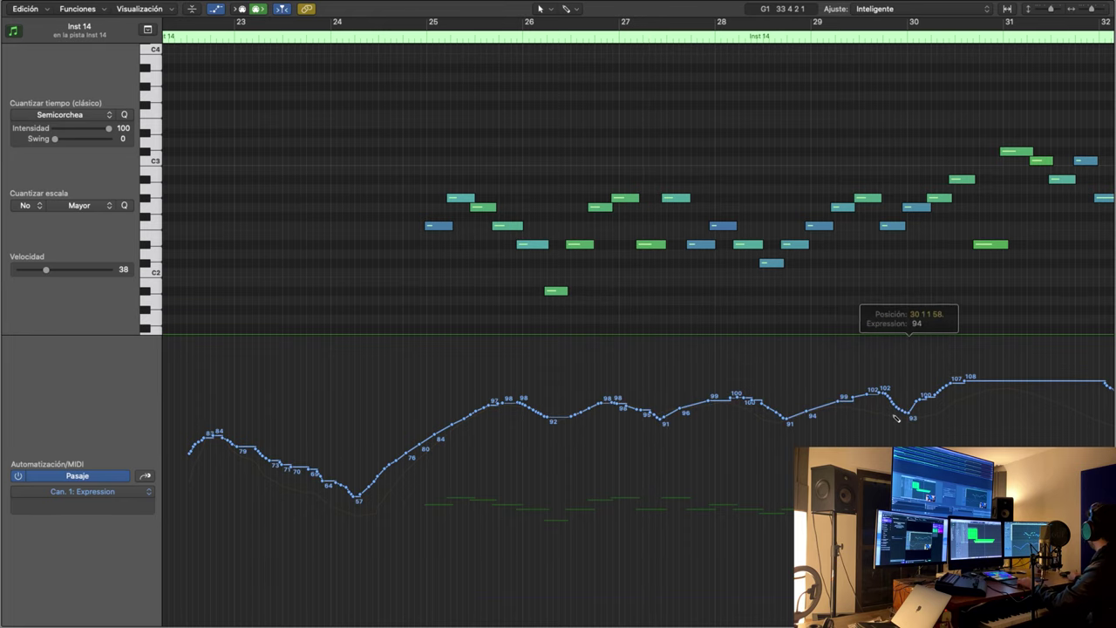
- Redraw the cello Expression curve from about bar 29 to bar 40, peaking near 106 at bars 31 and 33 and 116 before bar 37
scroll(523, 419, "right", 15)
scroll(262, 427, "left", 4)
scroll(271, 442, "left", 4)
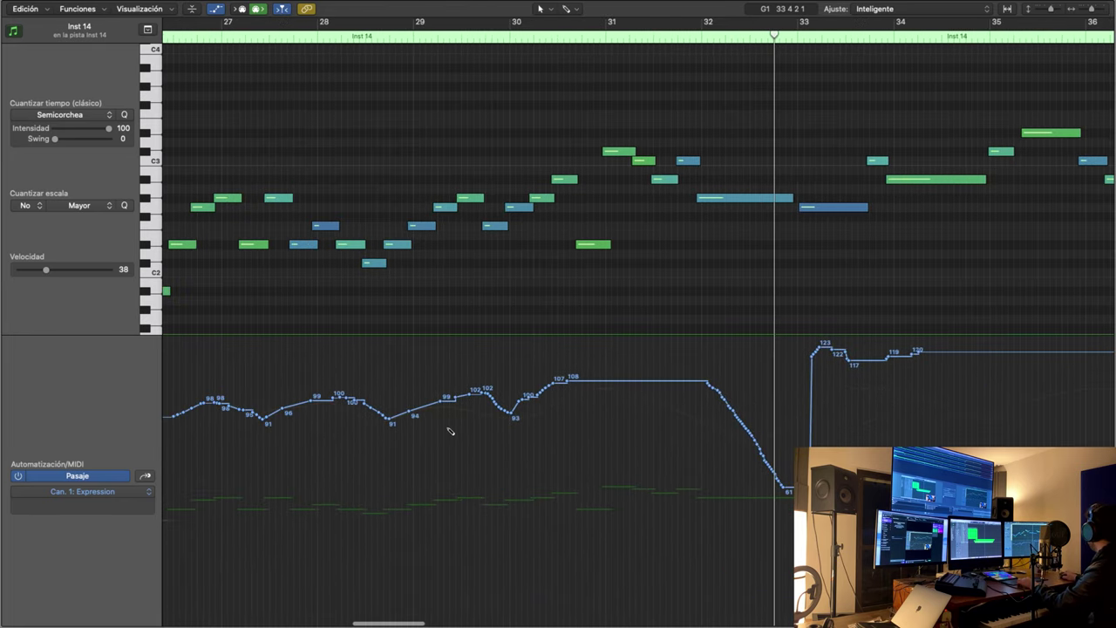
mouse_move(391, 422)
left_mouse_down()
mouse_move(436, 405)
mouse_move(498, 409)
mouse_move(567, 394)
mouse_move(664, 399)
mouse_move(693, 415)
mouse_move(798, 392)
mouse_move(974, 412)
left_mouse_up()
scroll(438, 416, "right", 12)
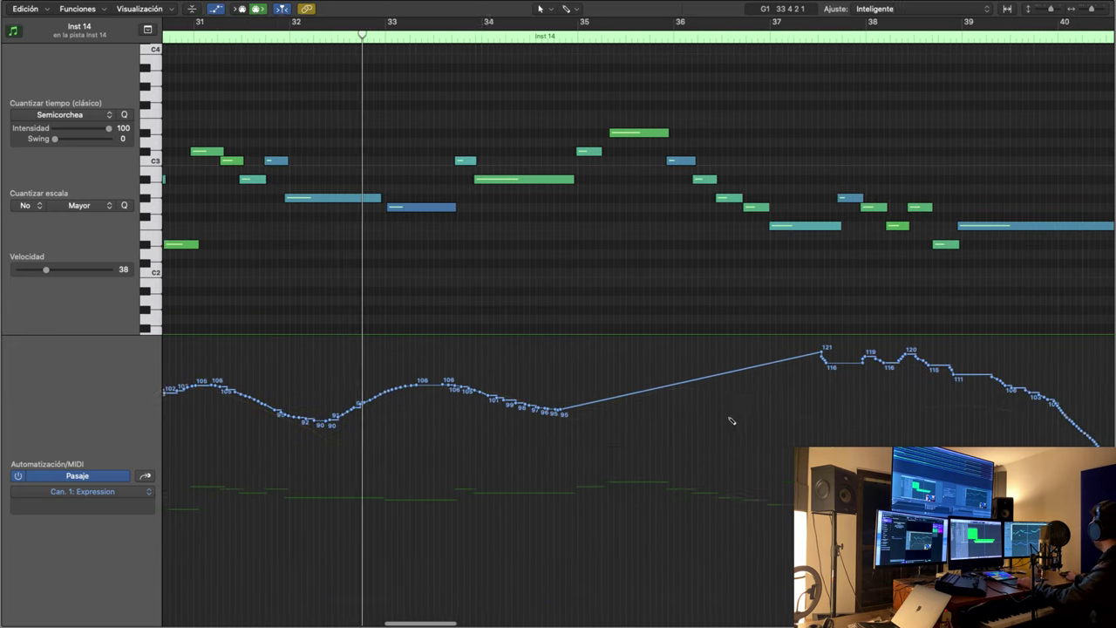
mouse_move(437, 416)
left_mouse_down()
mouse_move(700, 384)
mouse_move(779, 390)
mouse_move(1011, 454)
mouse_move(1097, 462)
left_mouse_up()
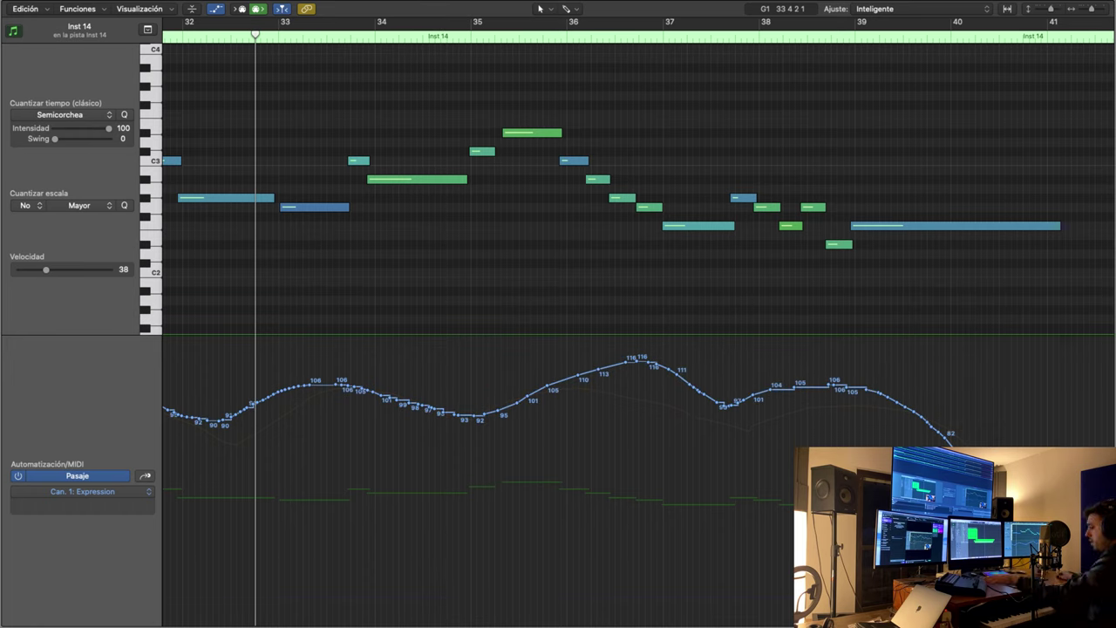
- Play back the cello part from about bar 24 to bar 35 and follow its notes and Expression curve
scroll(469, 349, "left", 15)
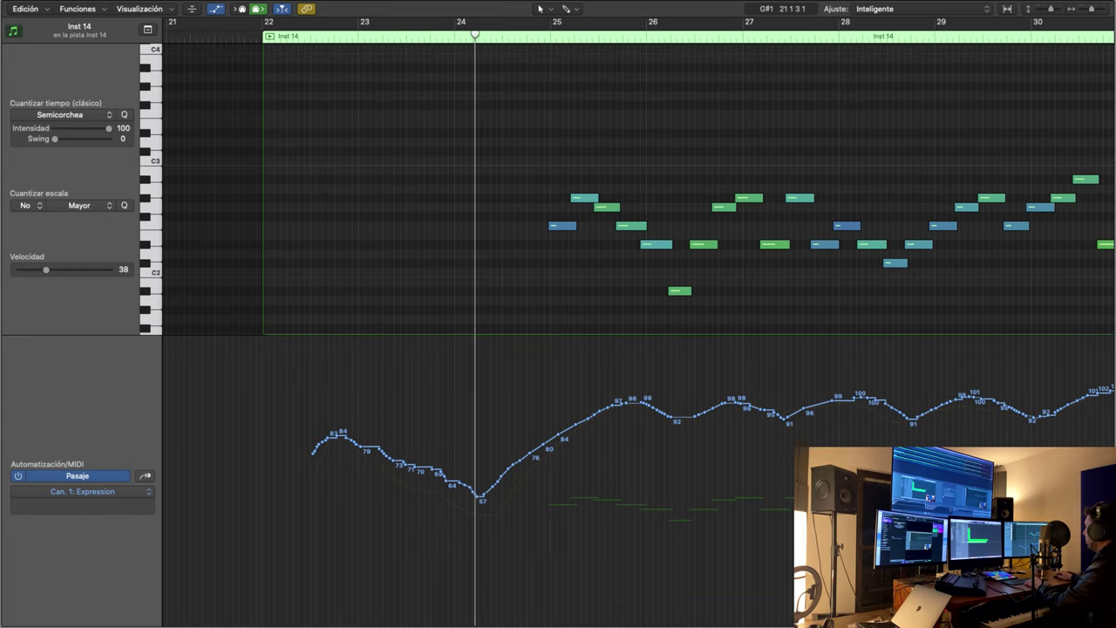
scroll(378, 60, "right", 6)
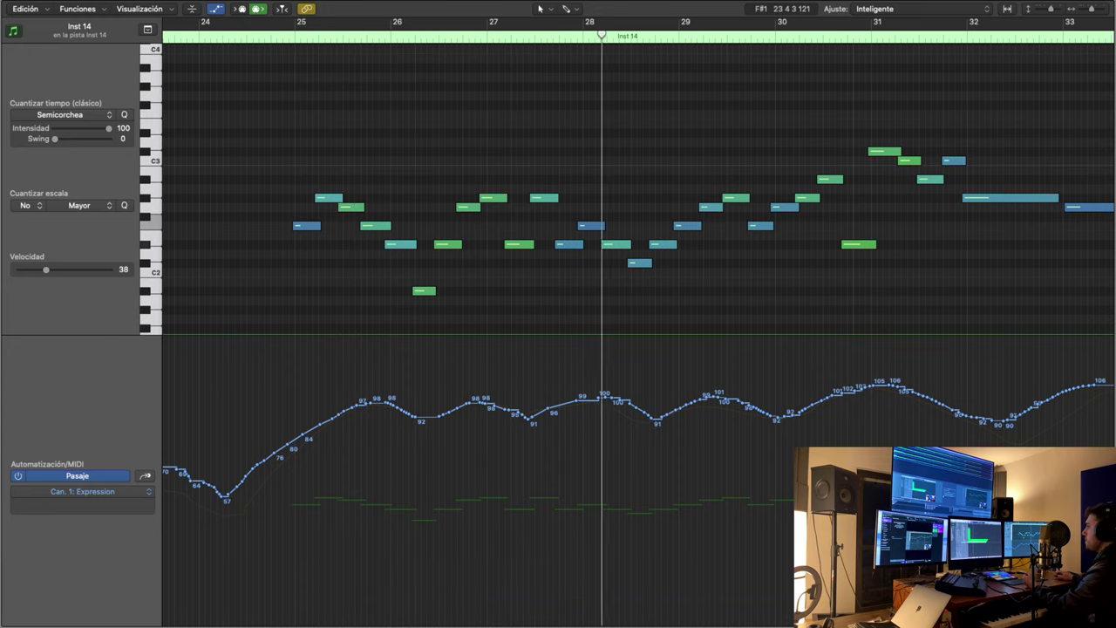
scroll(676, 315, "right", 4)
scroll(671, 315, "right", 2)
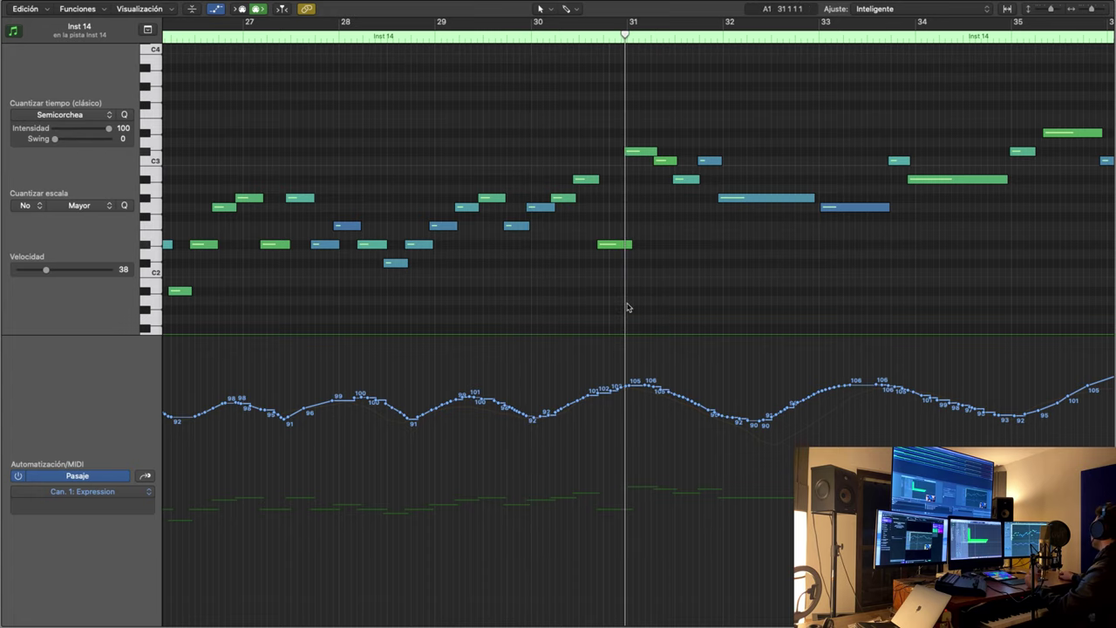
scroll(669, 305, "right", 2)
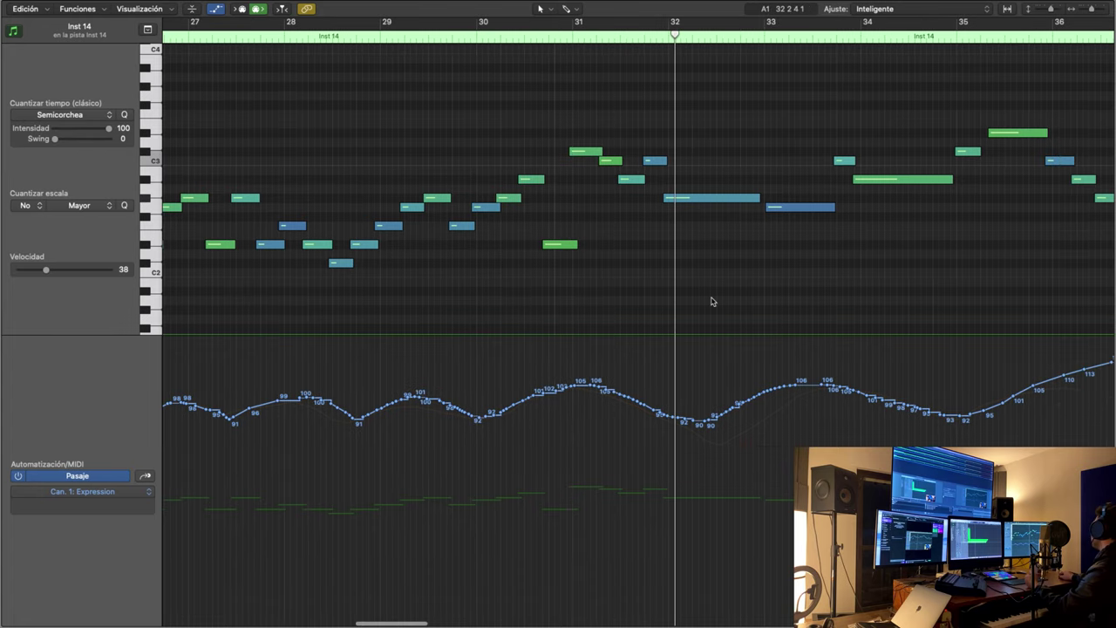
scroll(710, 302, "right", 8)
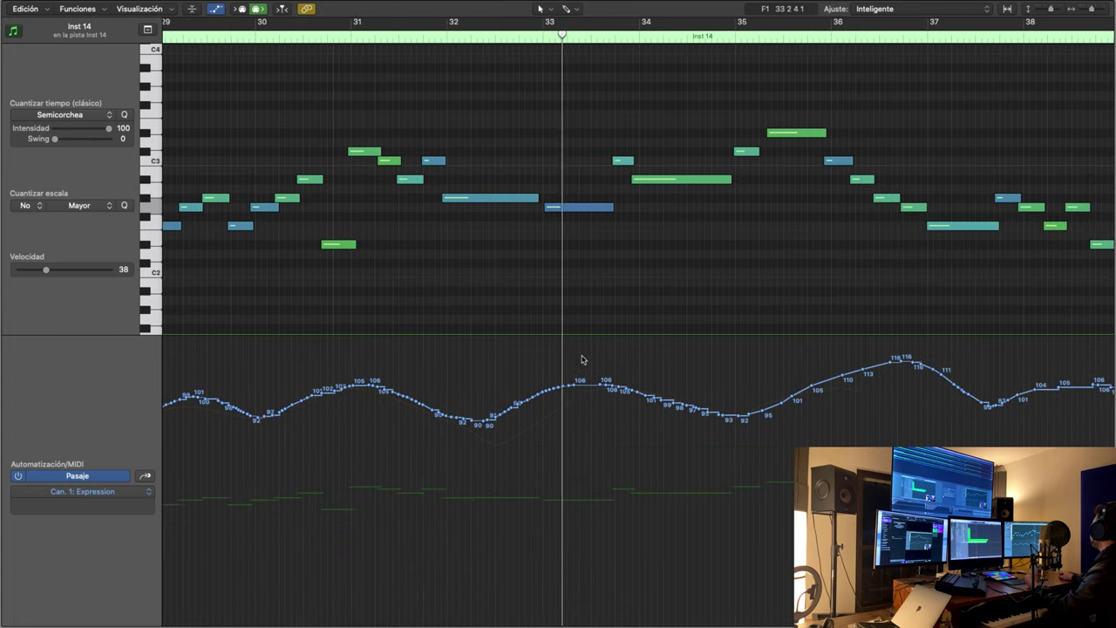
scroll(652, 351, "right", 9)
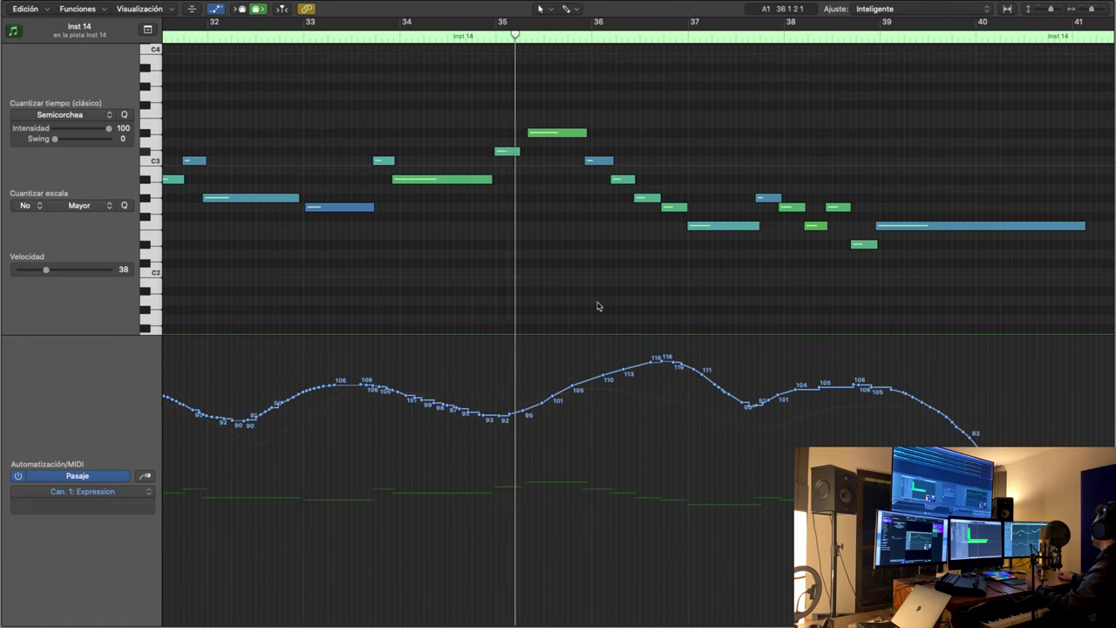
- Raise the short cello note at bar 35 to D#3 and delete the longer note right after it
left_click_drag(502, 154, 504, 132)
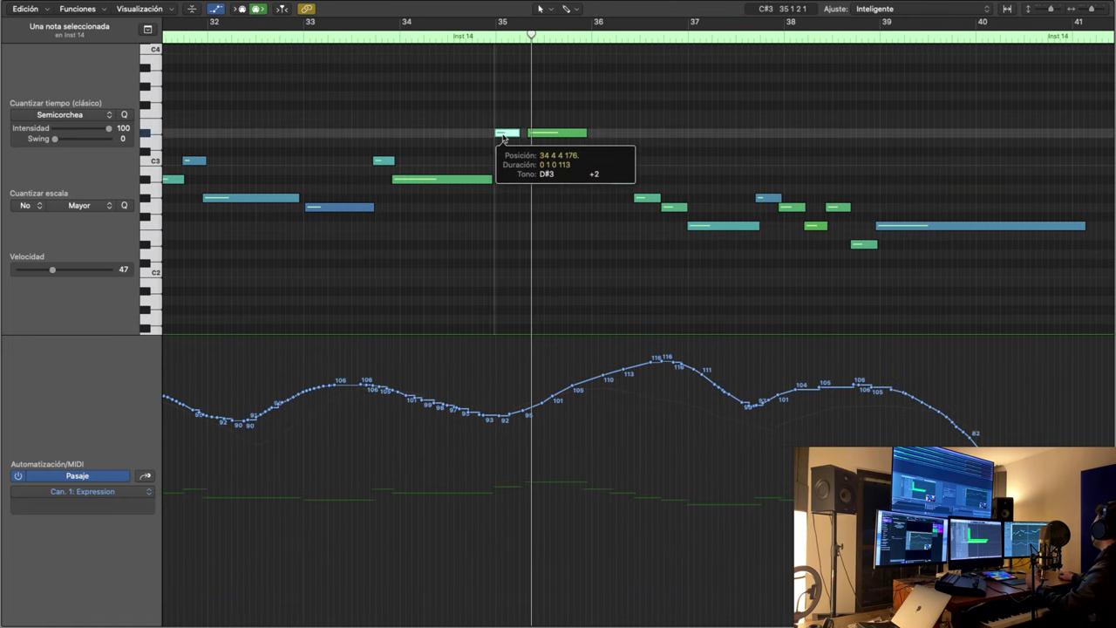
left_click(556, 135)
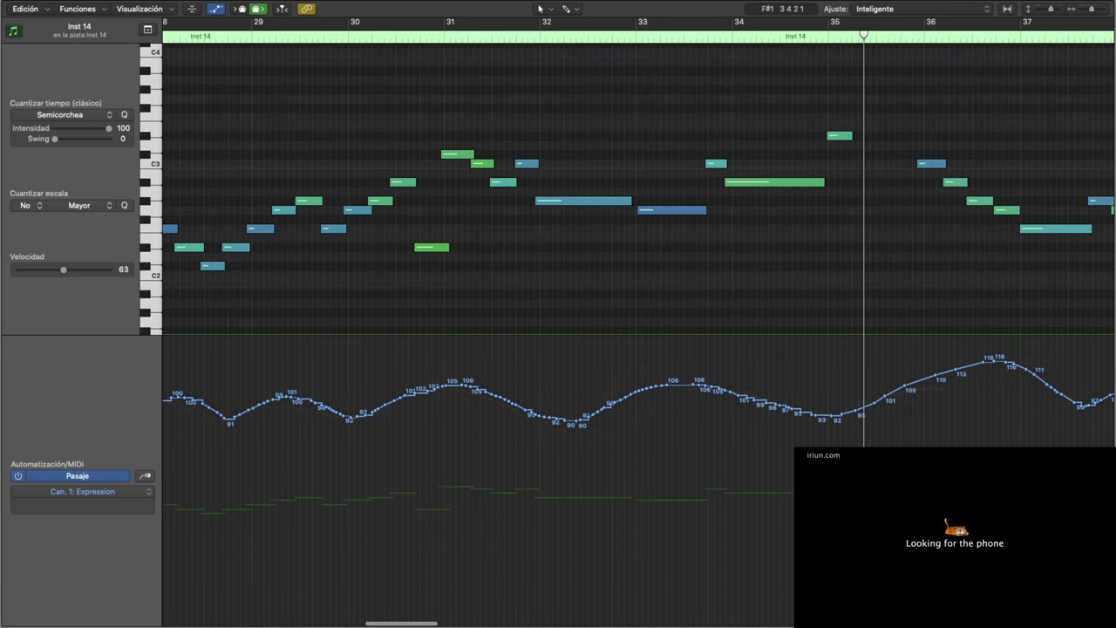
scroll(735, 257, "right", 5)
- Lengthen the D#3 cello note at bar 35 until it meets the next note just before bar 36, checking it with playback
left_click(622, 136)
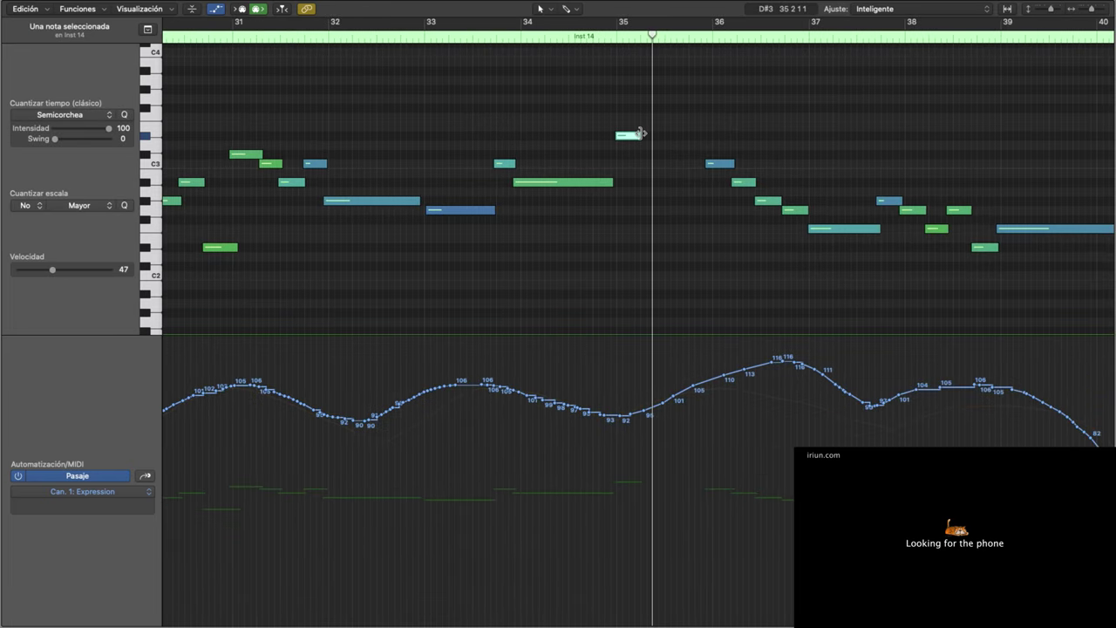
left_click_drag(641, 136, 693, 136)
double_click(359, 40)
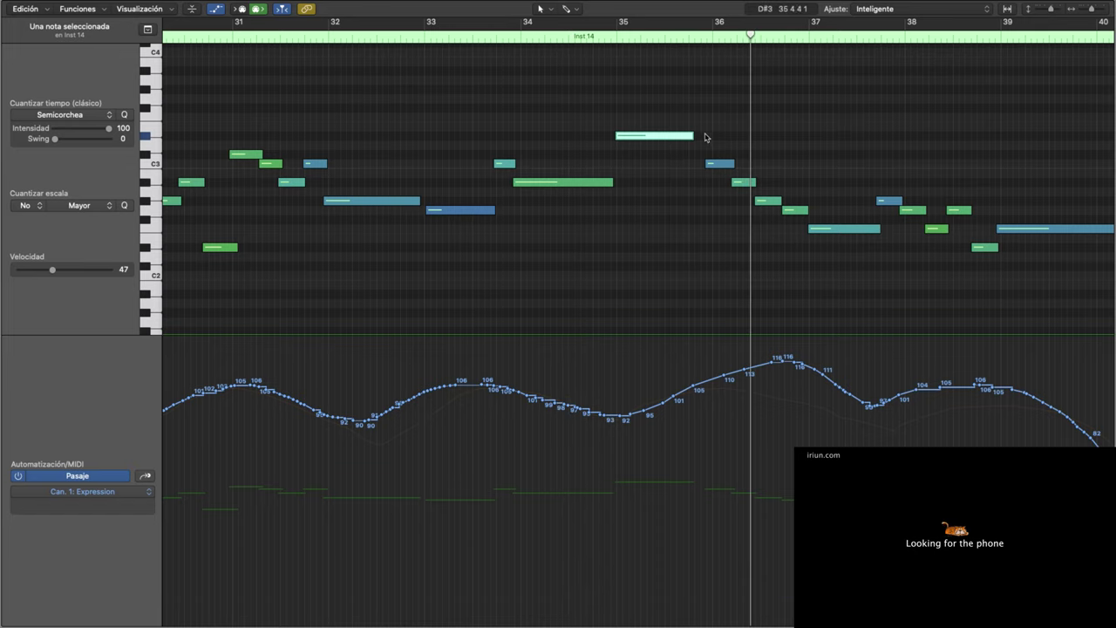
left_click_drag(694, 140, 711, 140)
- Redraw the cello Expression curve from about bar 34 to bar 37 with a peak of about 108 after bar 35, and display the Modulation curve
mouse_move(617, 407)
left_mouse_down()
mouse_move(660, 377)
mouse_move(710, 420)
mouse_move(734, 399)
mouse_move(874, 410)
left_mouse_up()
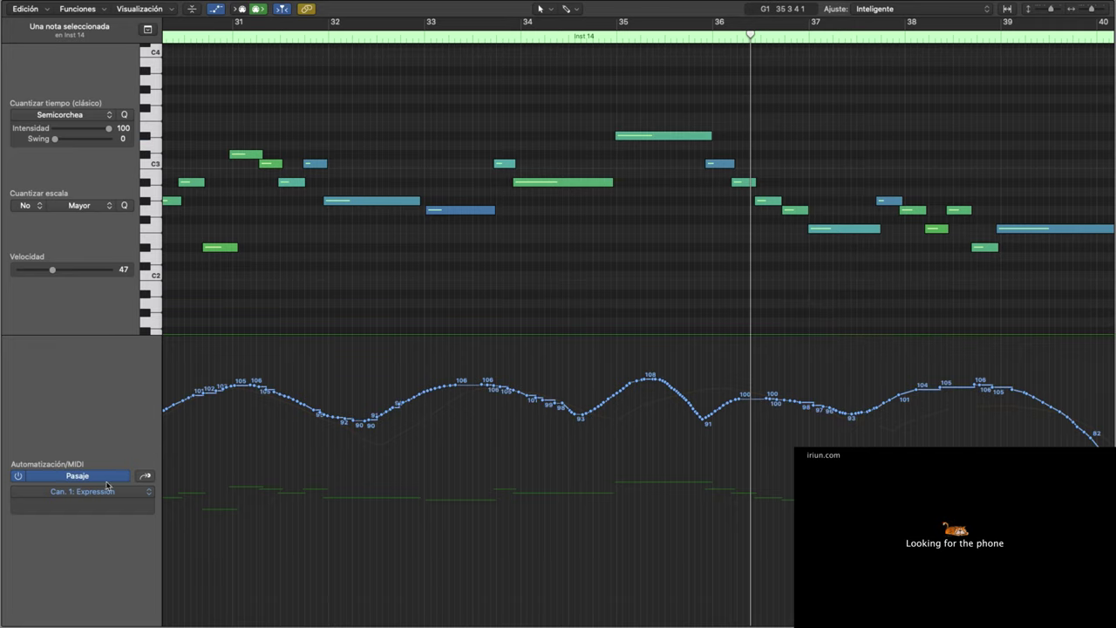
left_click(145, 477)
left_click(145, 478)
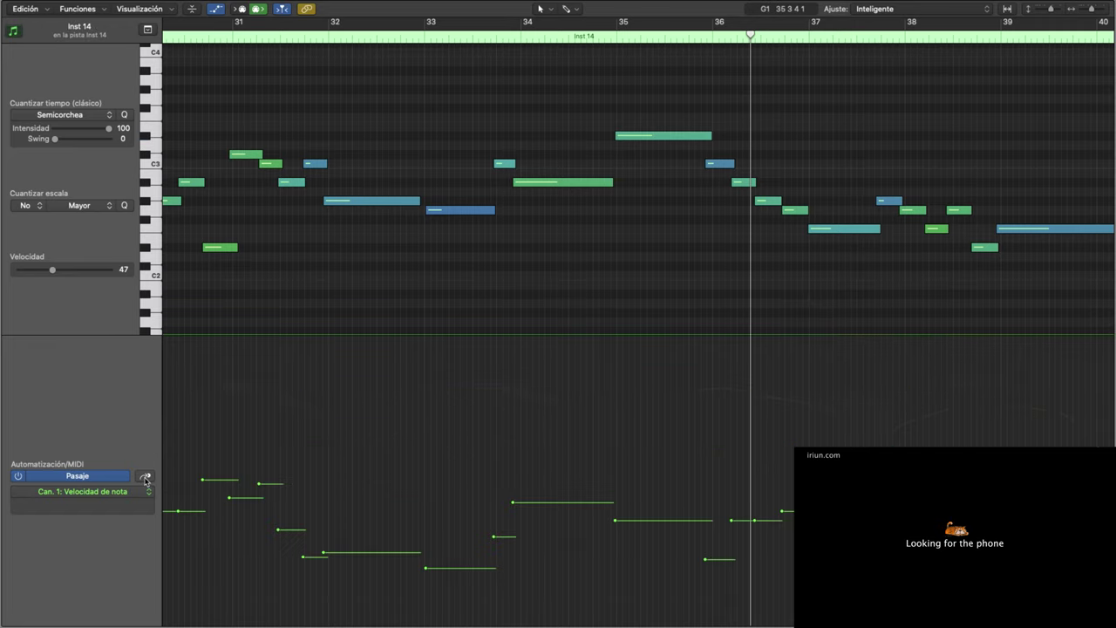
left_click(140, 478)
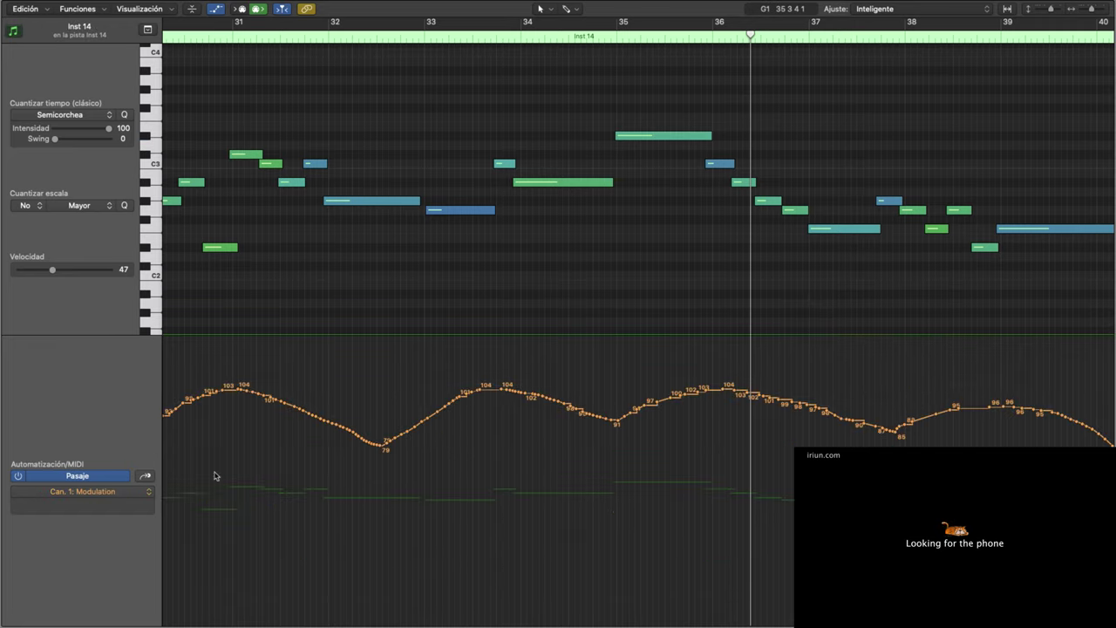
- Redraw the cello Modulation curve from about bar 35 to bar 39 with a peak of about 101 after bar 35, checking it with playback
mouse_move(620, 422)
left_mouse_down()
mouse_move(689, 394)
mouse_move(710, 409)
mouse_move(799, 407)
left_mouse_up()
mouse_move(612, 424)
left_mouse_down()
mouse_move(646, 398)
mouse_move(683, 396)
mouse_move(834, 419)
left_mouse_up()
scroll(842, 418, "right", 5)
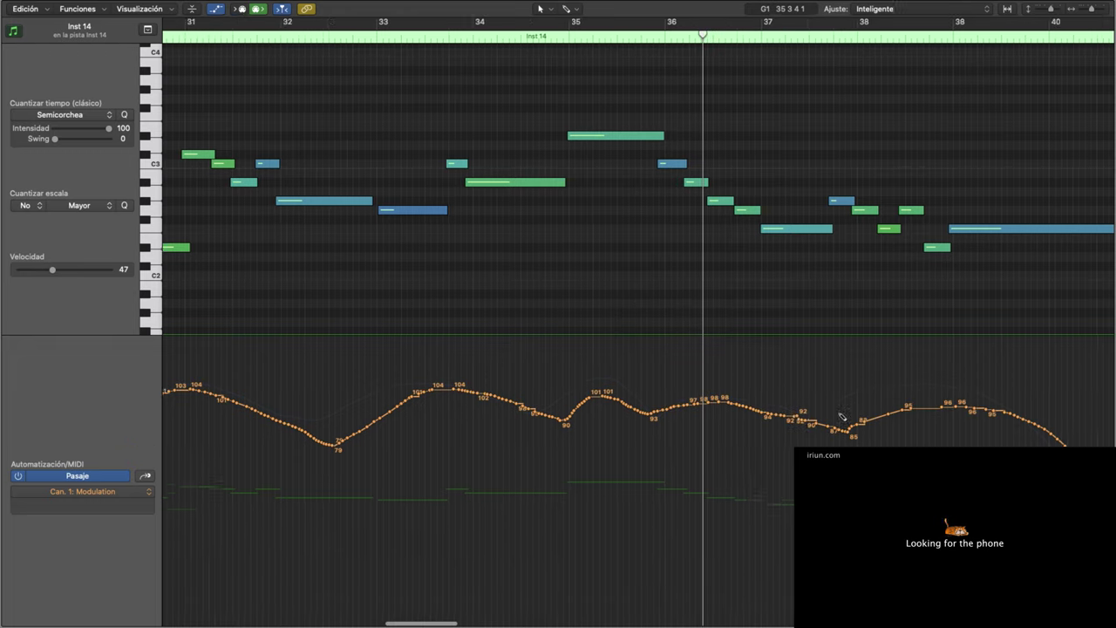
left_click_drag(639, 420, 808, 408)
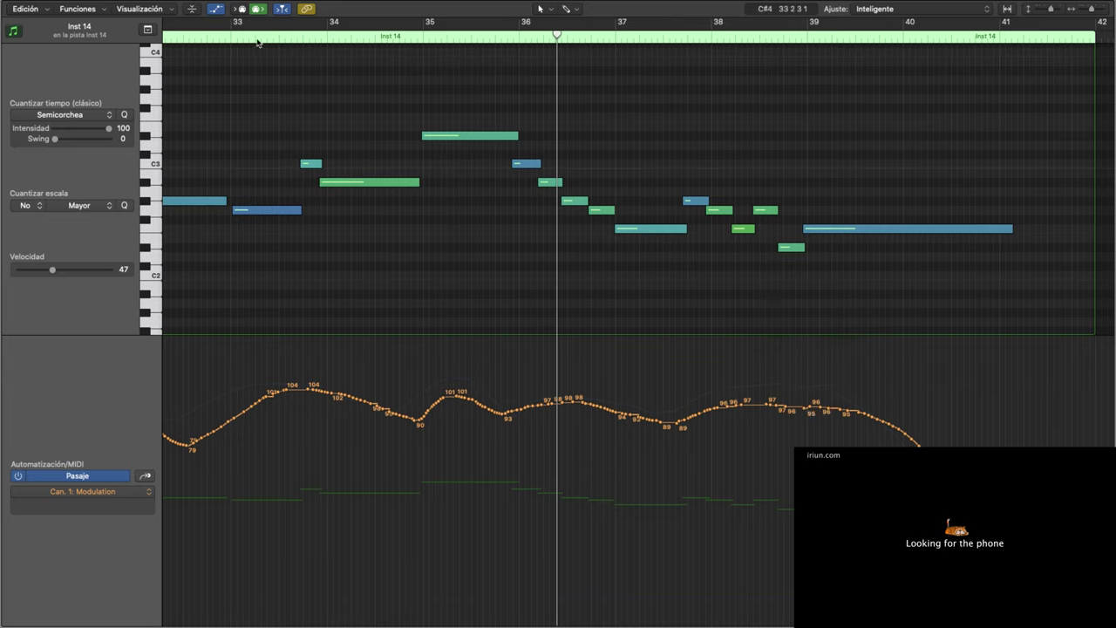
left_click(257, 40)
key("space")
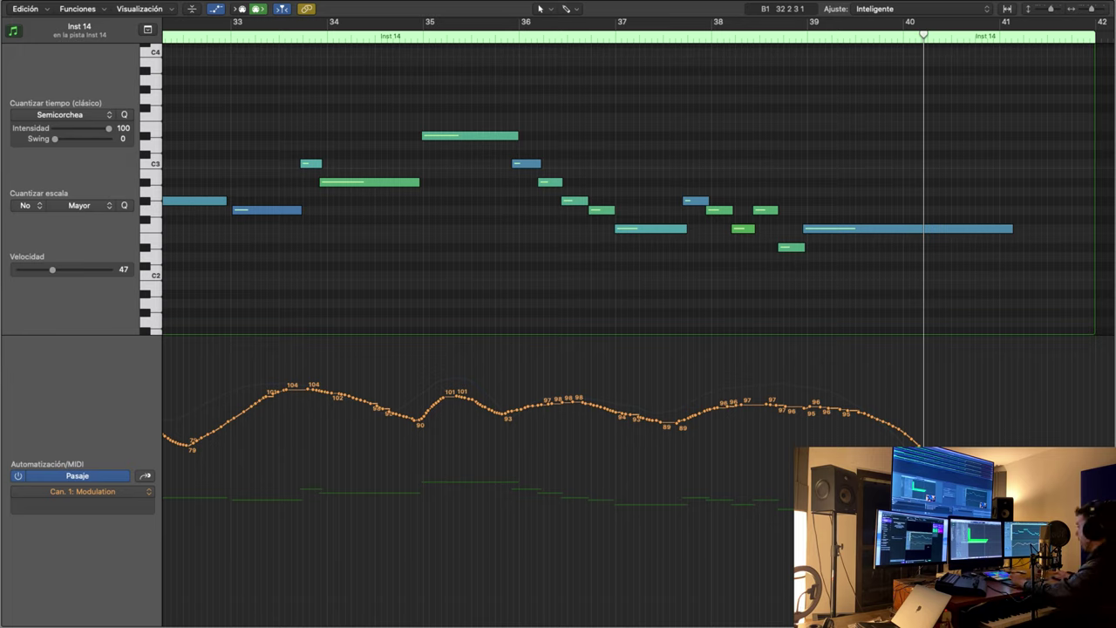
- Record a Violas Legato part on the empty track after the cellos, from bar 24 to about bar 37
key("Down")
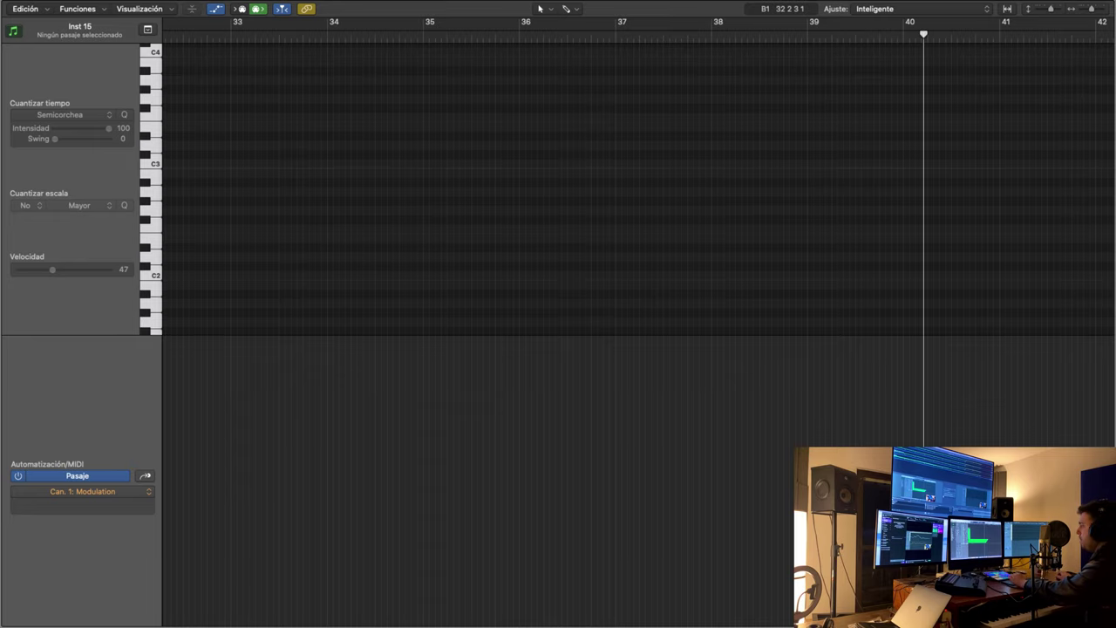
scroll(636, 332, "left", 10)
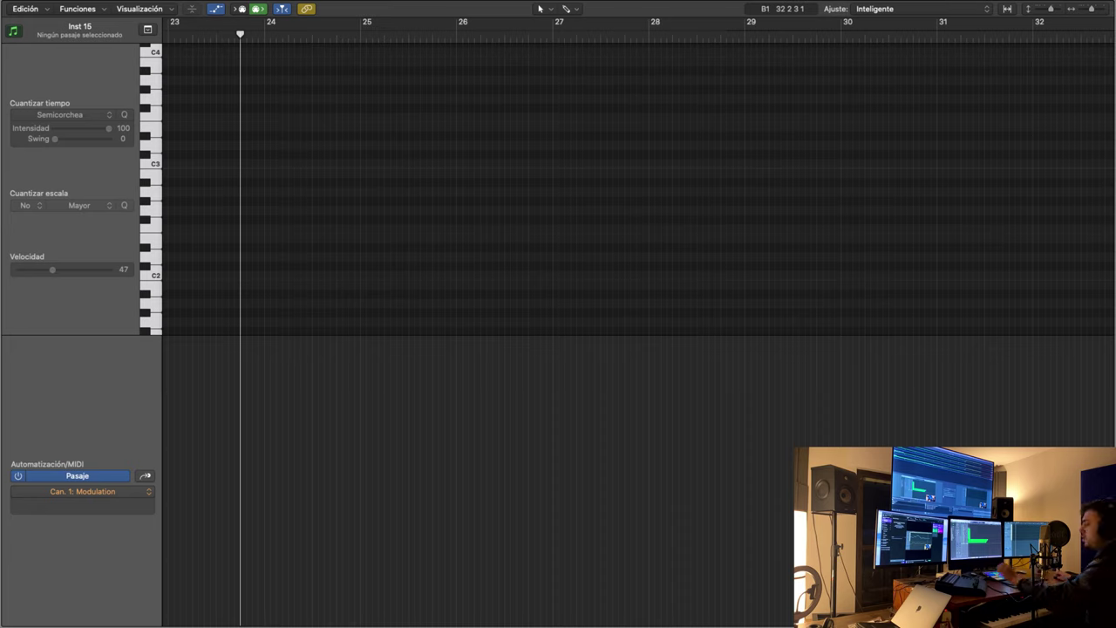
key("r")
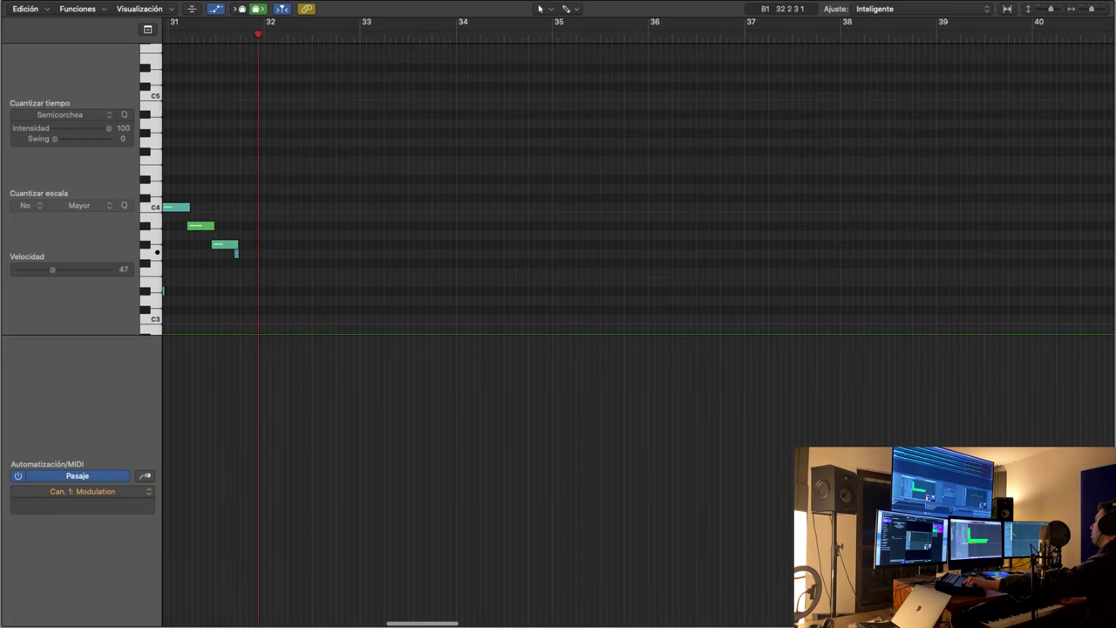
key("space")
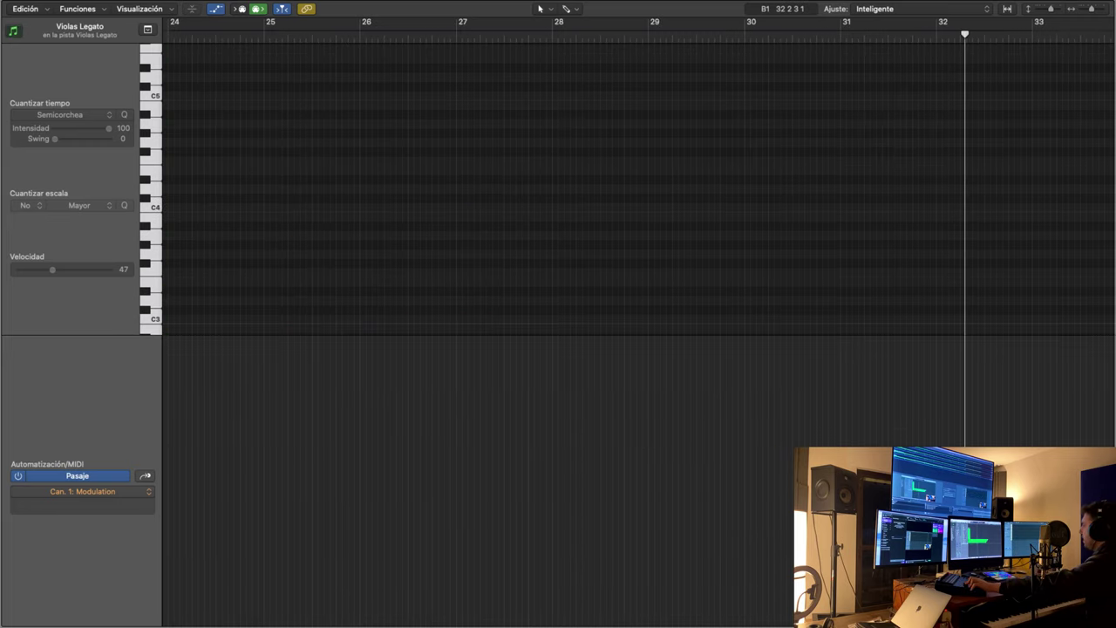
key("Return")
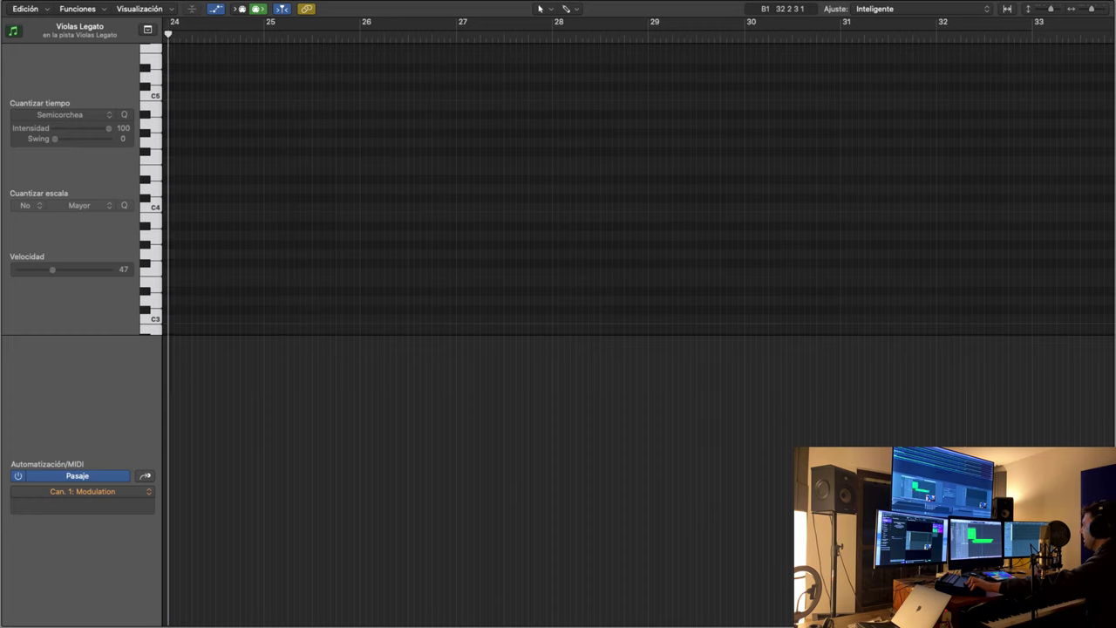
key("r")
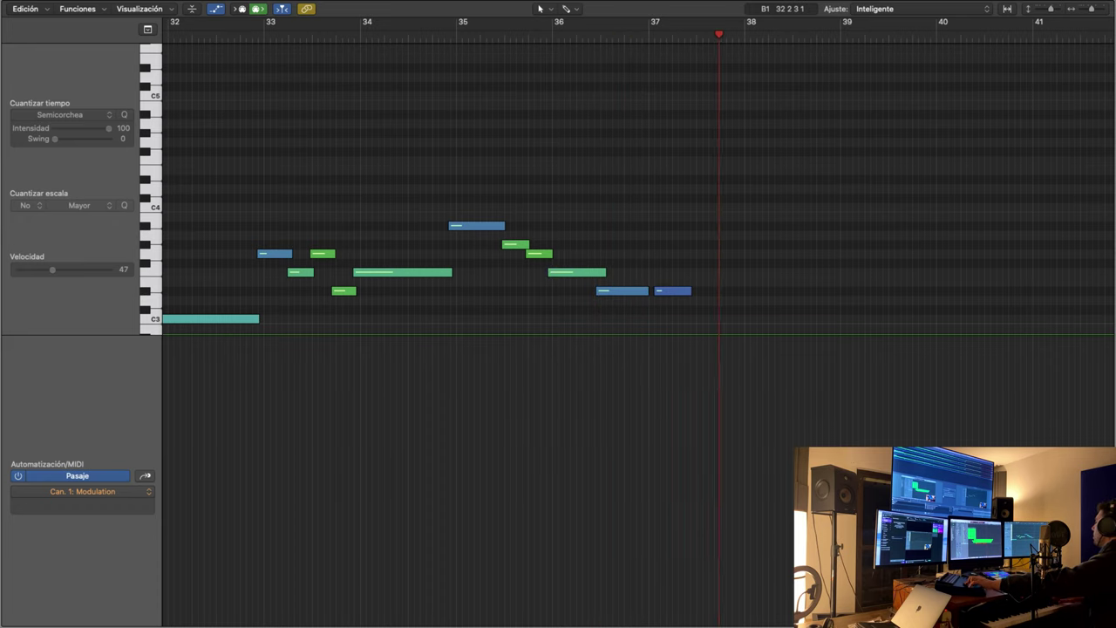
key("space")
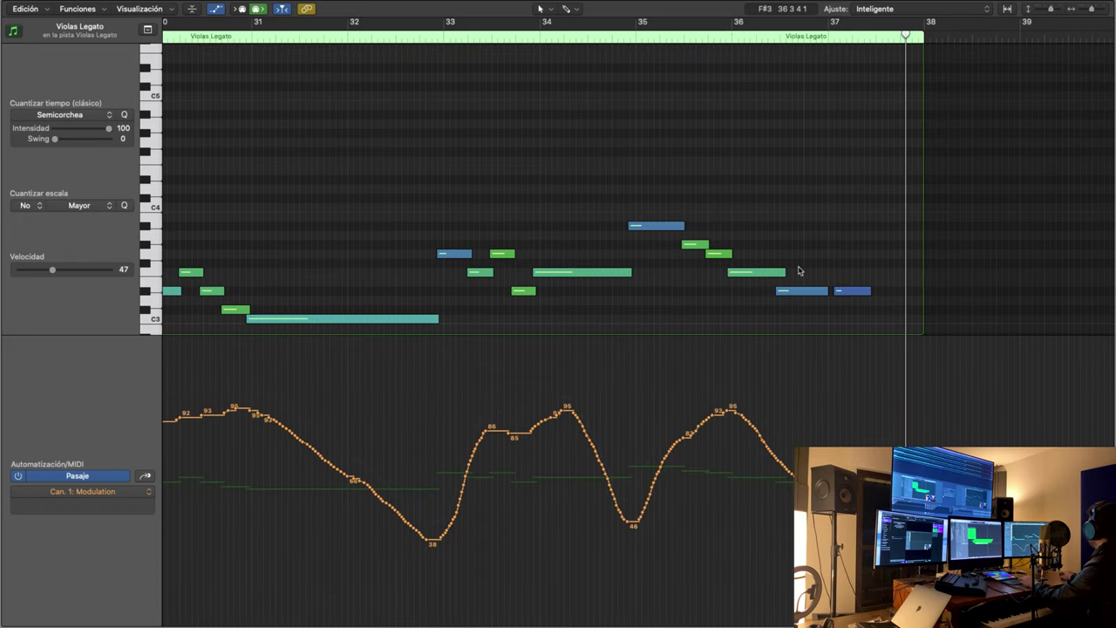
- Delete the last two viola notes around bars 36 and 37 and display the note velocities
left_click_drag(798, 271, 855, 299)
key("Delete")
scroll(387, 217, "left", 5)
scroll(386, 217, "down", 1)
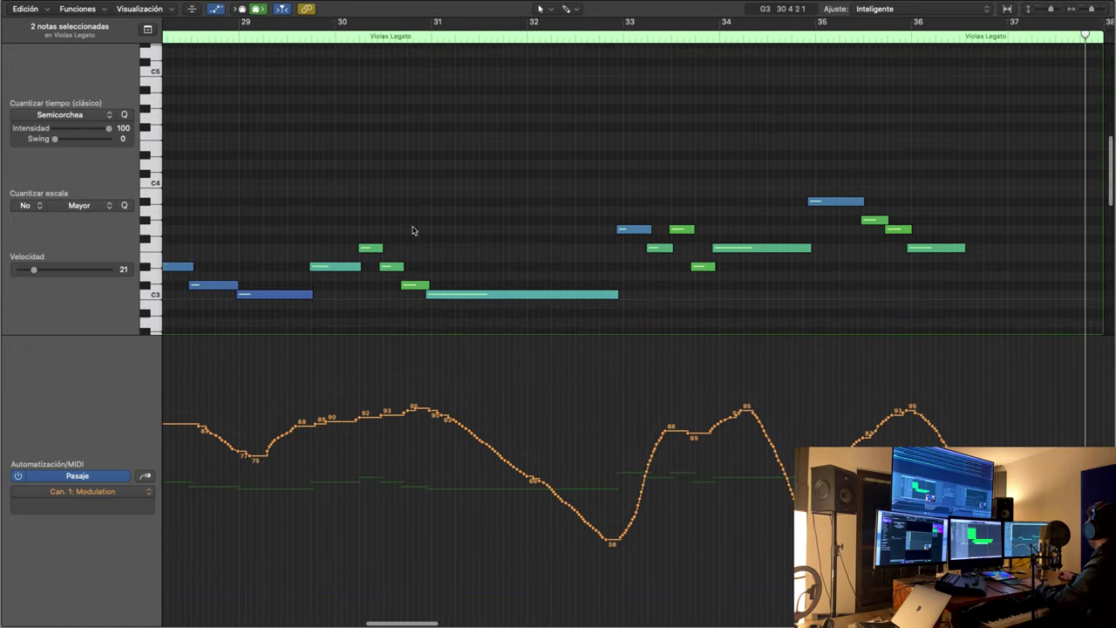
scroll(598, 291, "left", 15)
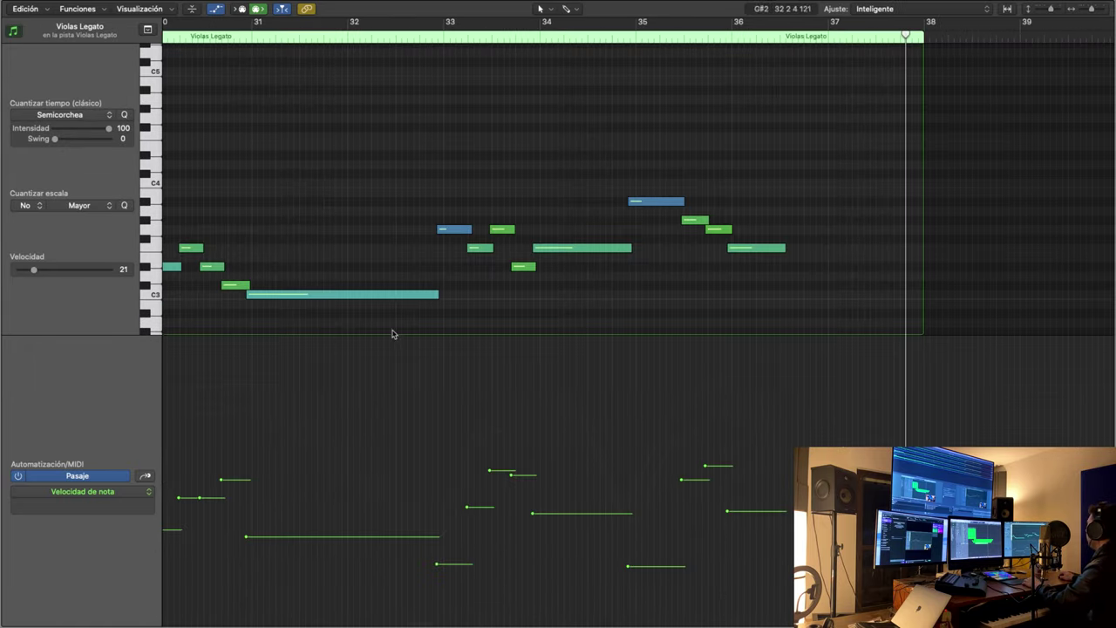
scroll(391, 333, "left", 15)
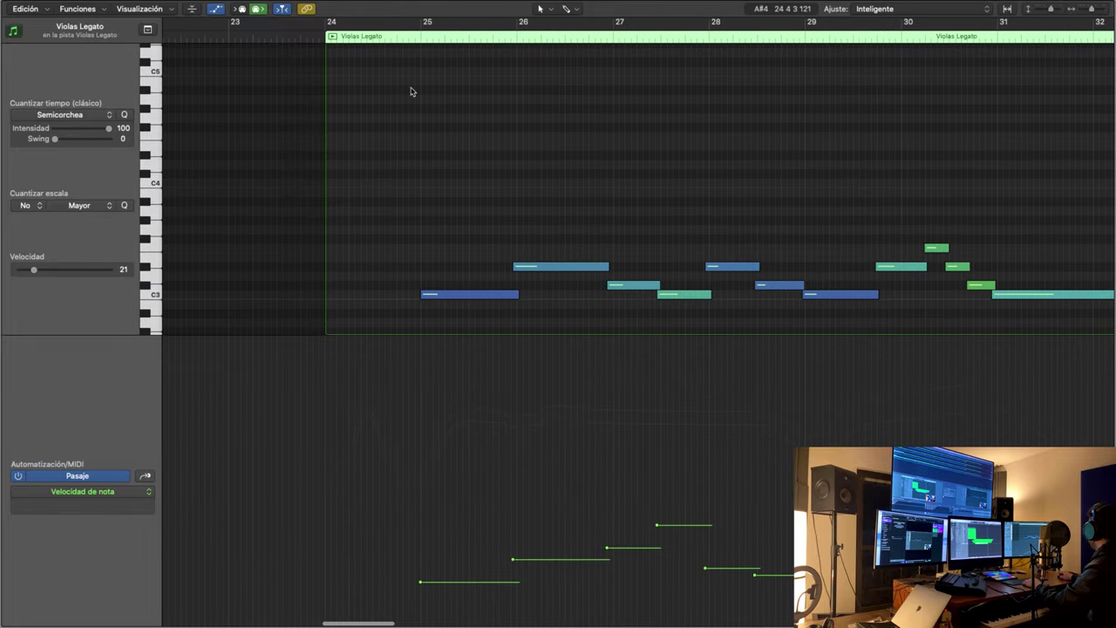
- Play back the viola part from bar 24 to about bar 31 and follow its notes
key("space")
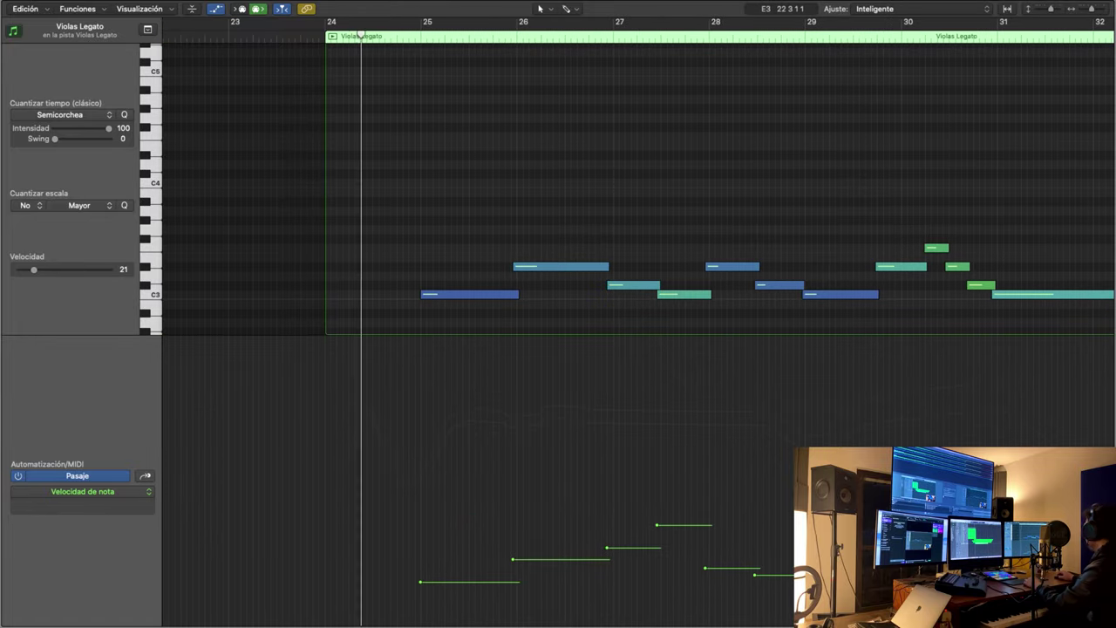
scroll(566, 288, "down", 2)
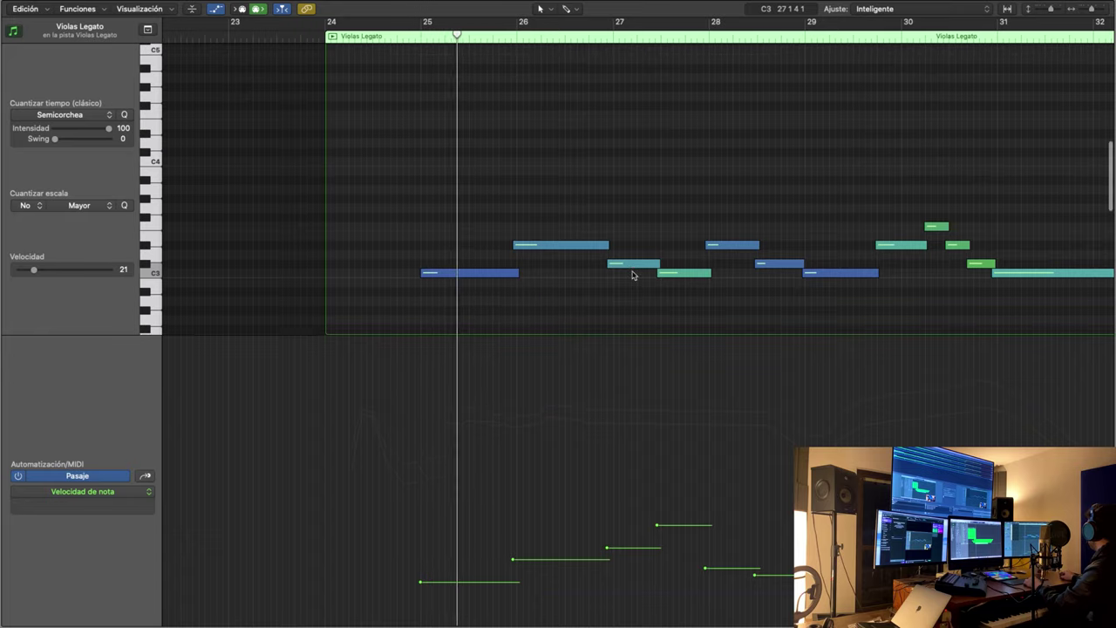
scroll(633, 275, "right", 5)
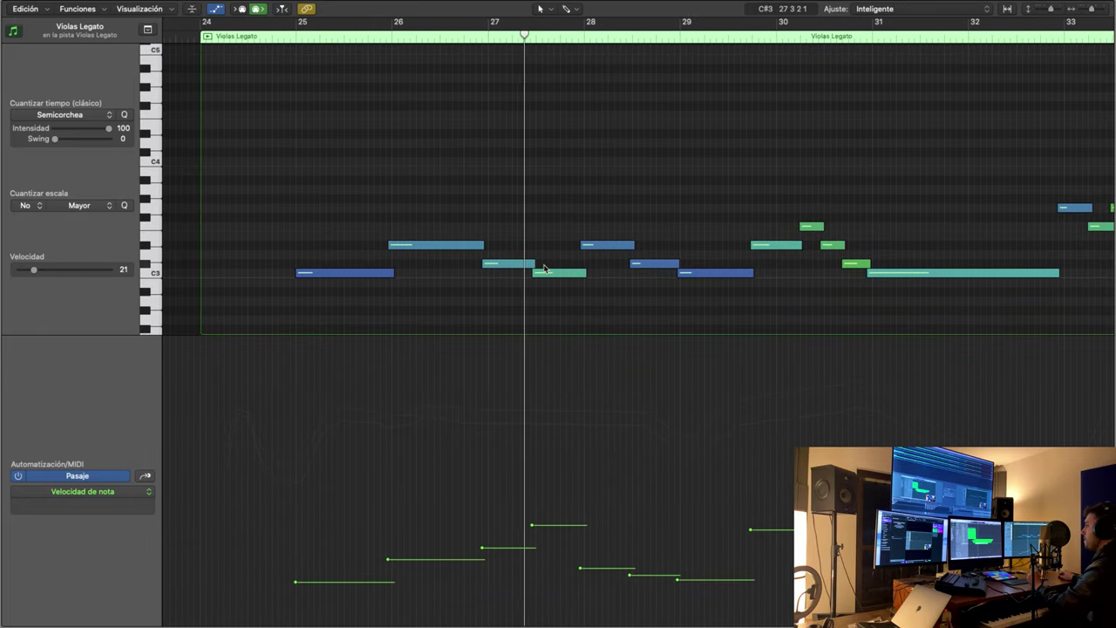
scroll(558, 270, "right", 5)
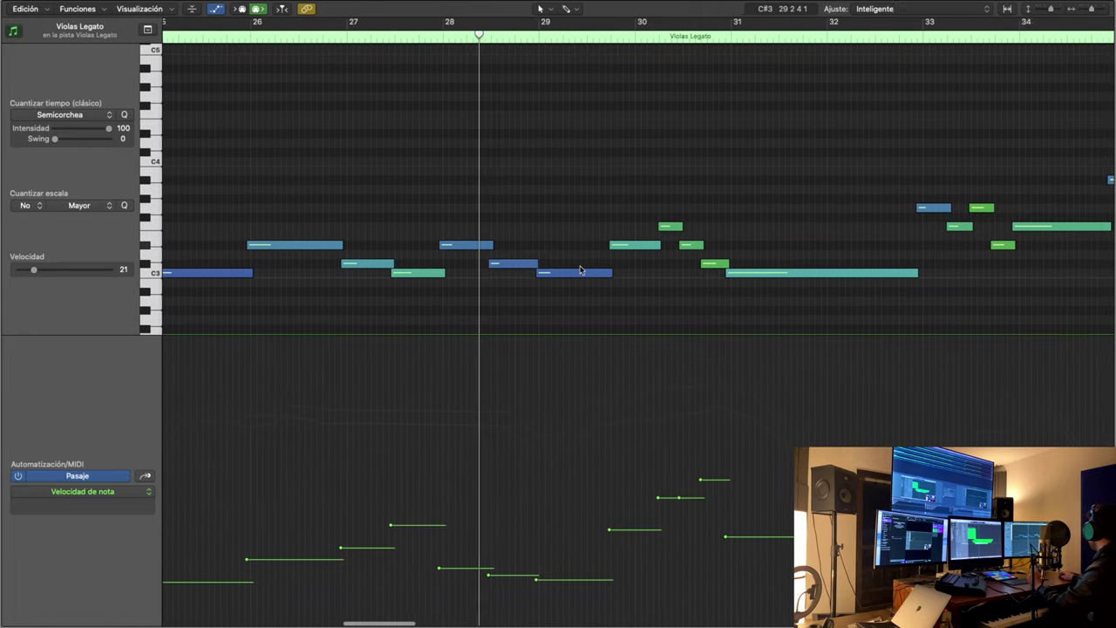
scroll(580, 270, "right", 6)
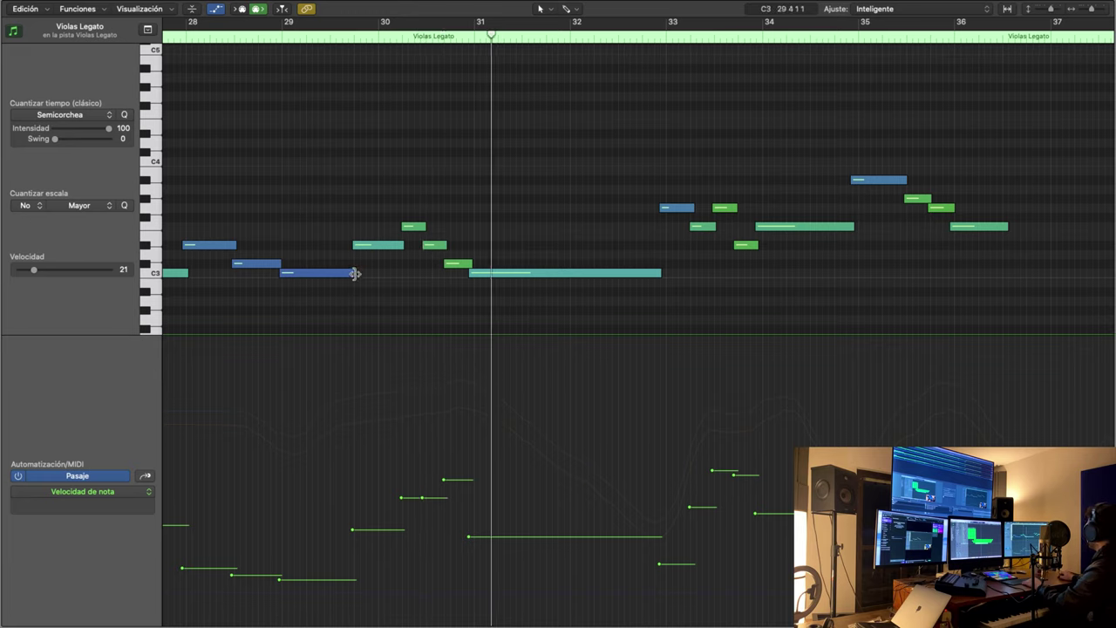
- Lengthen the C3 viola note at bar 29 to bar 30 and start the following D#3 note at 29 4 4 1, checking with playback
left_click_drag(354, 274, 373, 249)
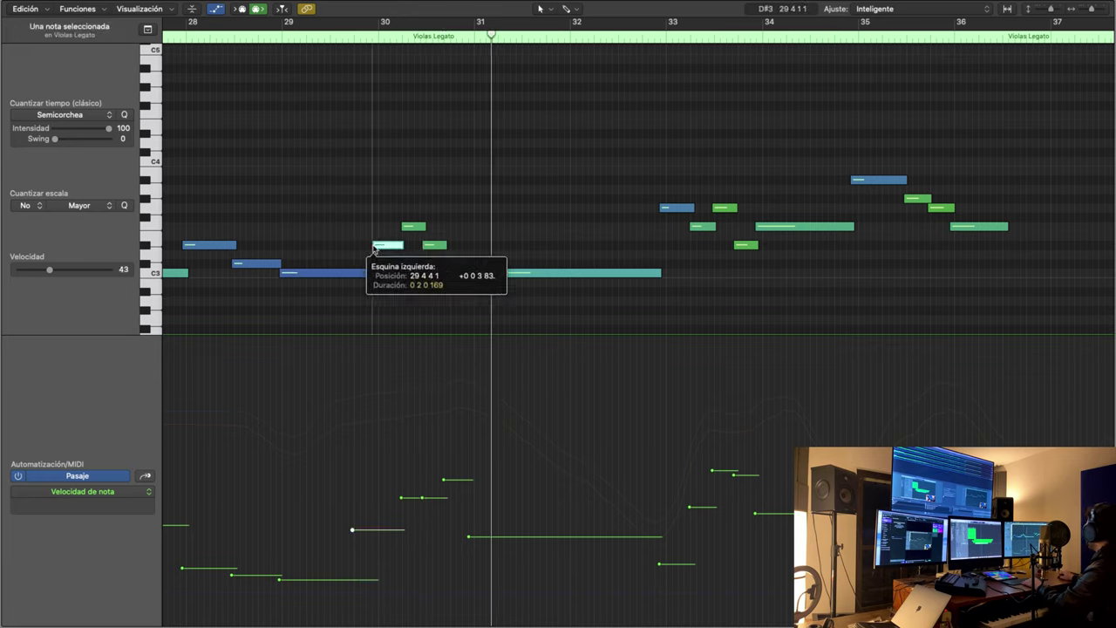
left_click(224, 40)
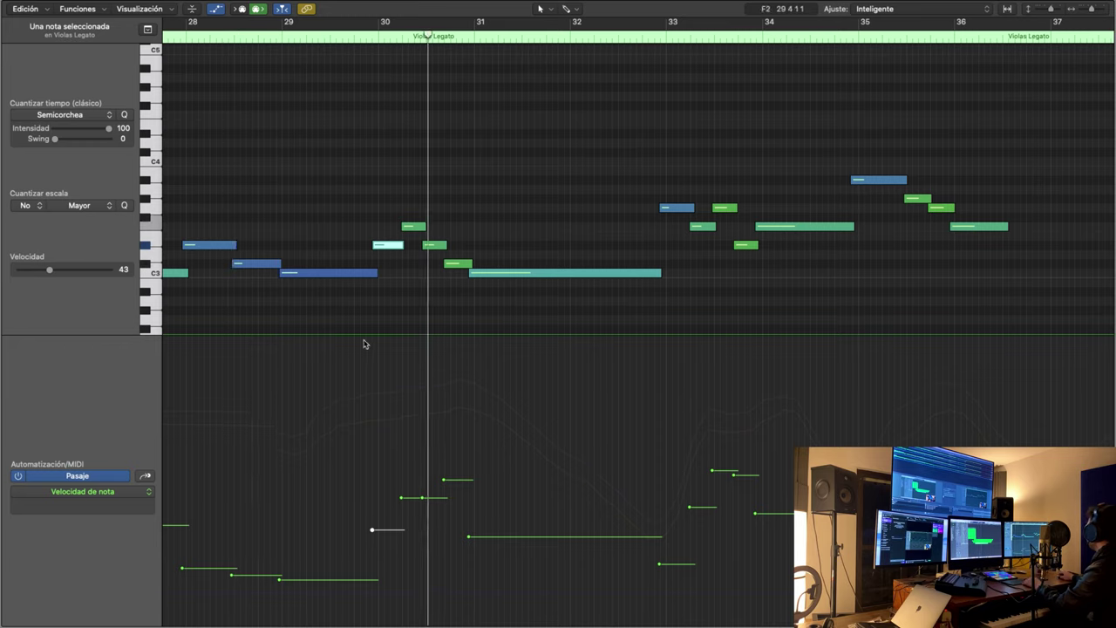
scroll(477, 279, "right", 1)
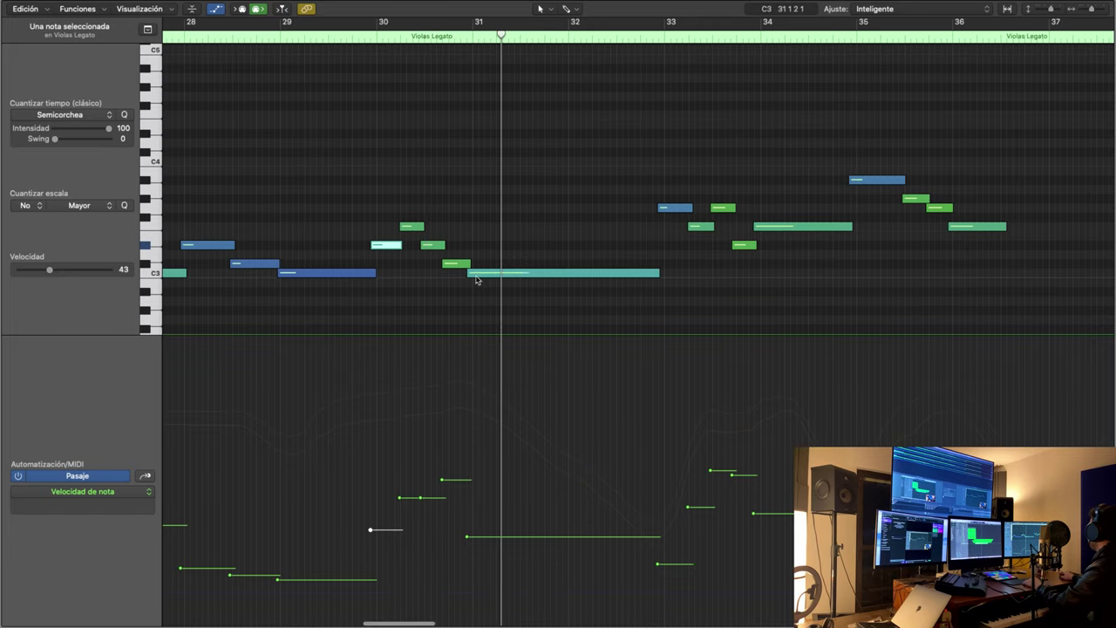
- Lengthen the C#3 viola note before bar 31 to about bar 32 and trim the following C3 note to start at bar 32
left_click_drag(469, 264, 516, 274)
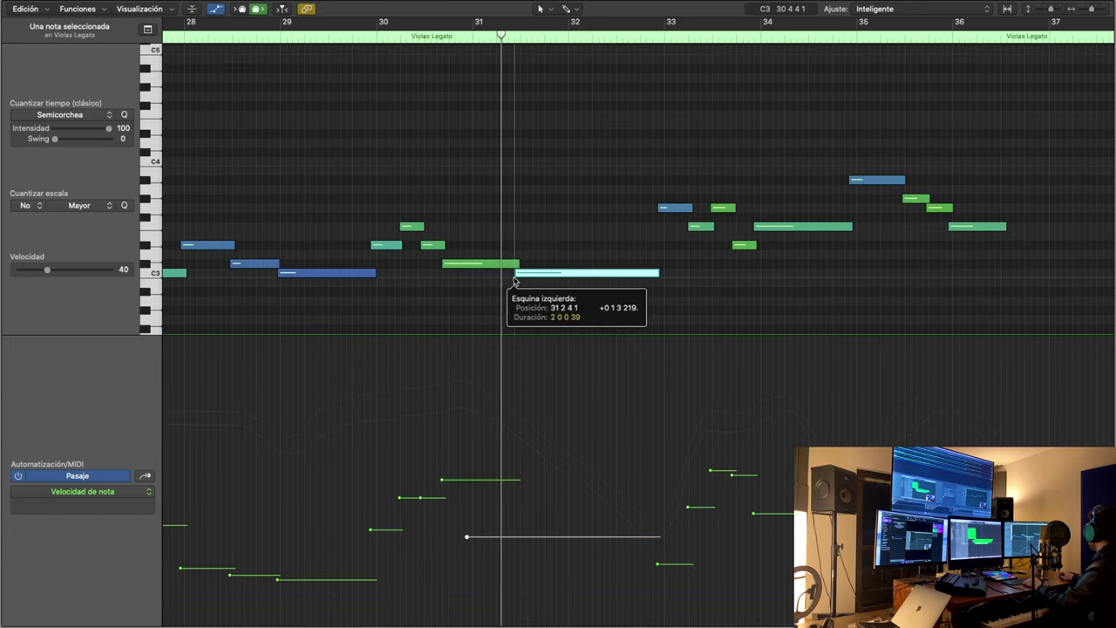
left_click(336, 36)
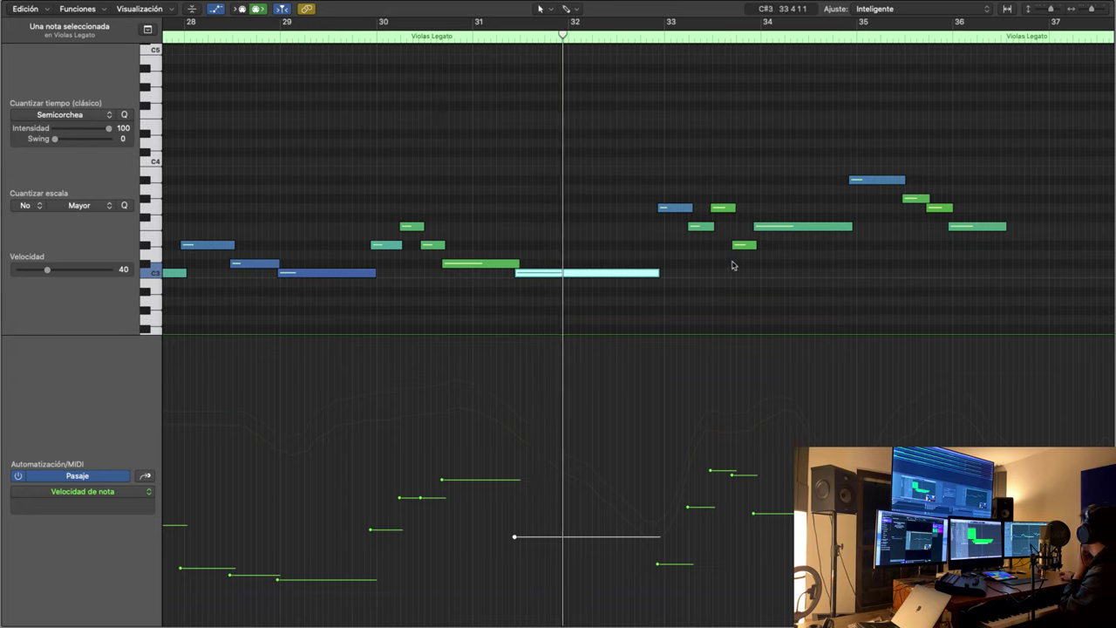
left_click_drag(515, 275, 579, 264)
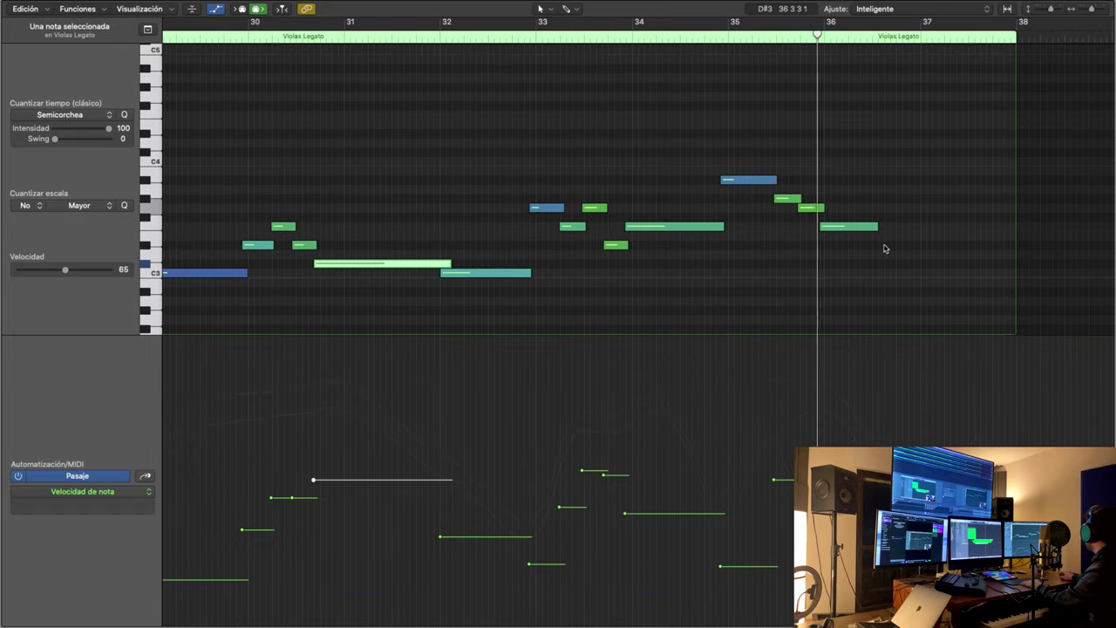
- Lower the viola note at bar 36 to D#3 and stop playback
left_click(828, 228)
left_click_drag(828, 233, 829, 251)
key("space")
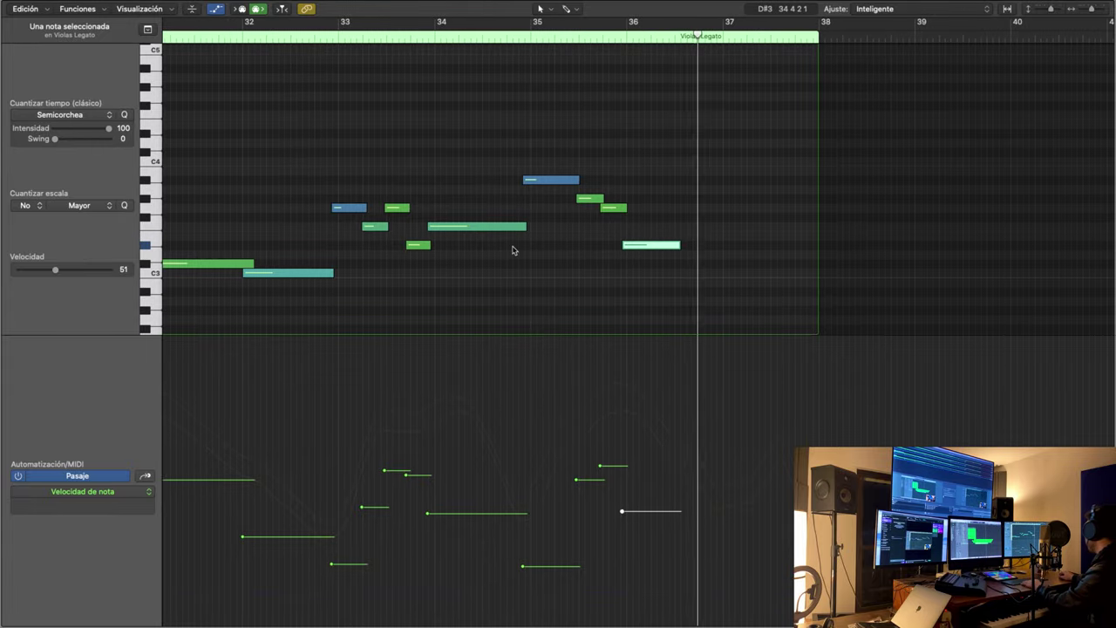
- Record the continuation of the viola part from just before bar 35, adding notes from about bar 37 to bar 42
left_click(508, 37)
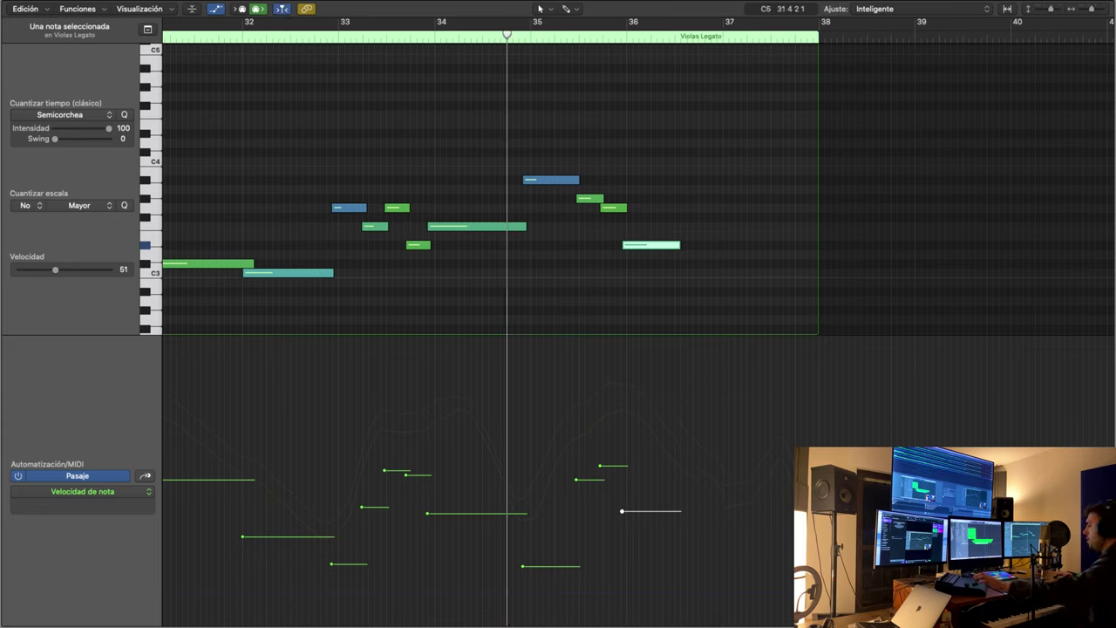
key("space")
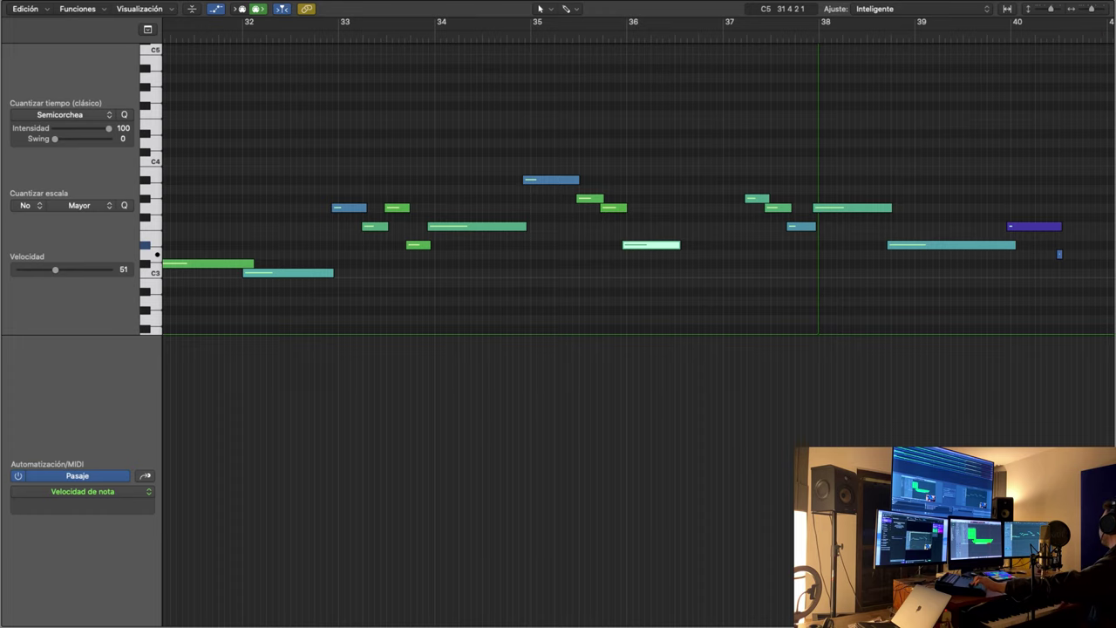
key("space")
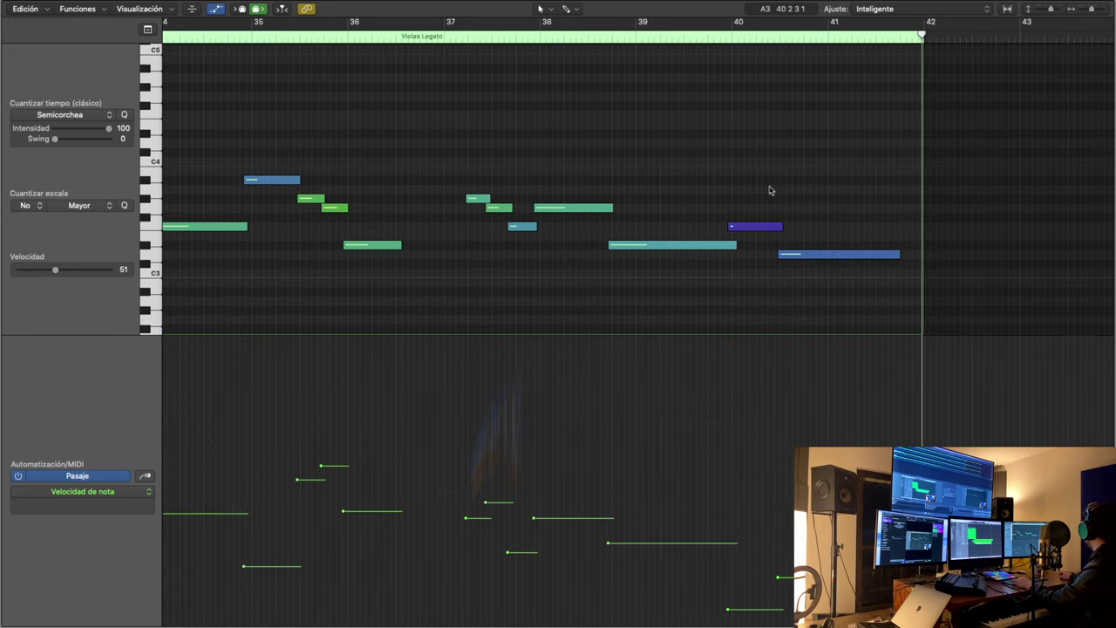
- Delete the short F3 viola note at bar 40 and extend the start of the final D3 note back to bar 40
left_click(755, 227)
key("Delete")
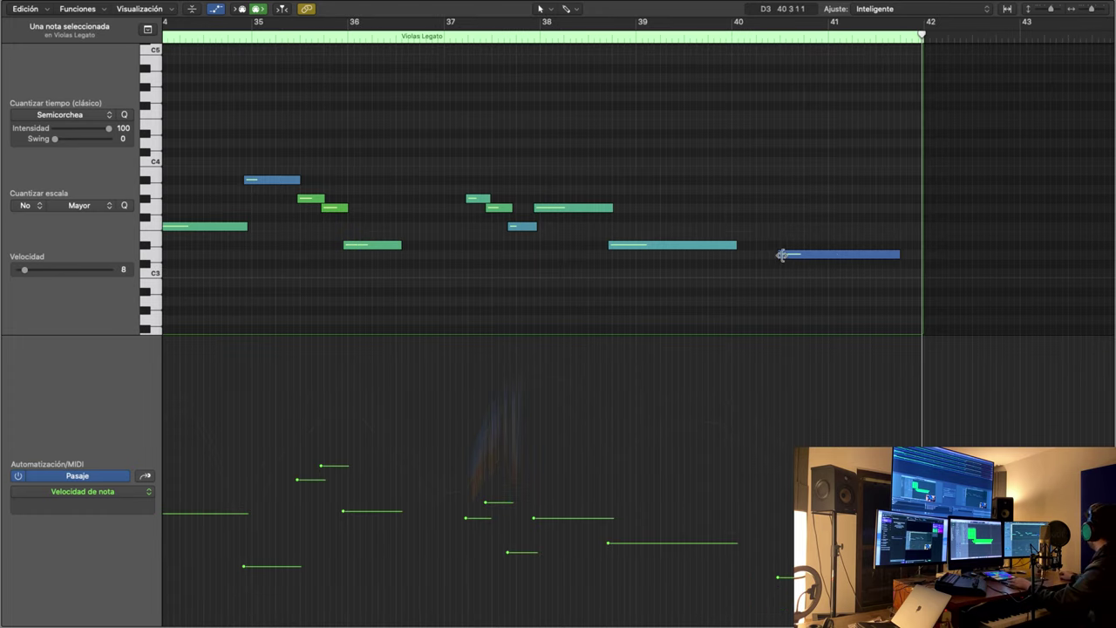
left_click_drag(781, 254, 732, 256)
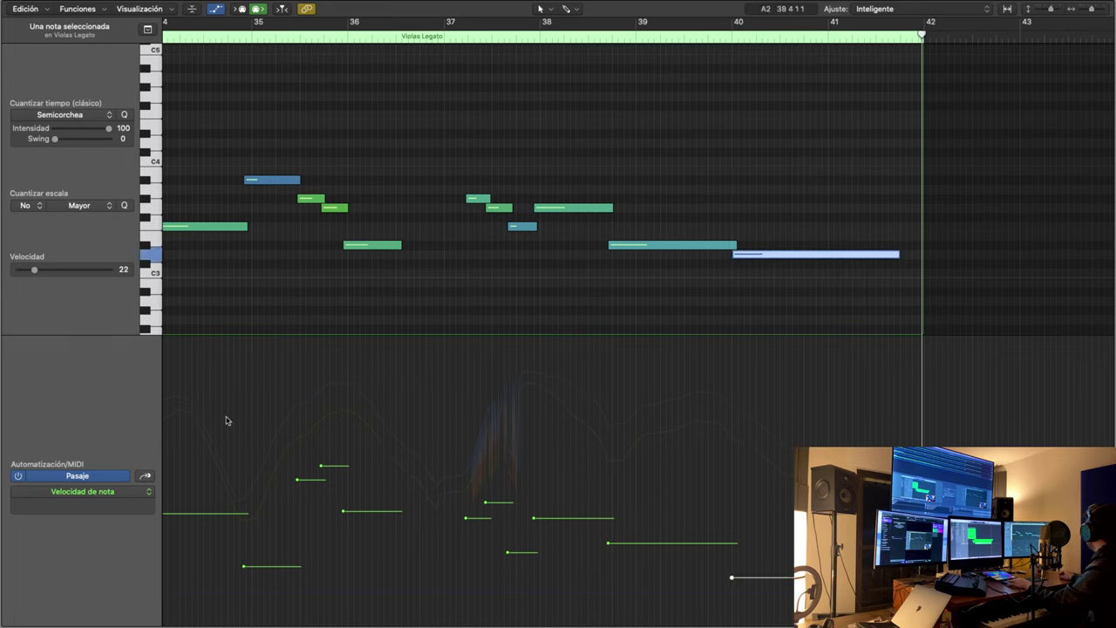
- Redraw the viola Modulation curve from about bar 37 to bar 40 with a peak of about 103 near bar 38, and redraw Expression from bar 37
left_click(146, 475)
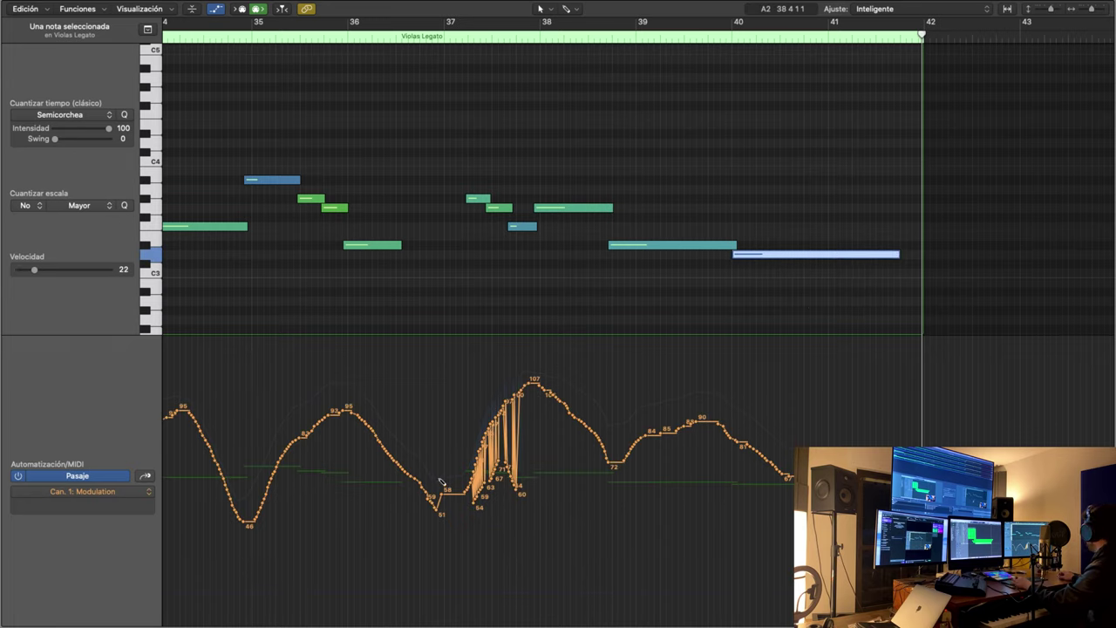
mouse_move(422, 490)
left_mouse_down()
mouse_move(448, 474)
mouse_move(496, 404)
mouse_move(724, 440)
mouse_move(794, 471)
left_mouse_up()
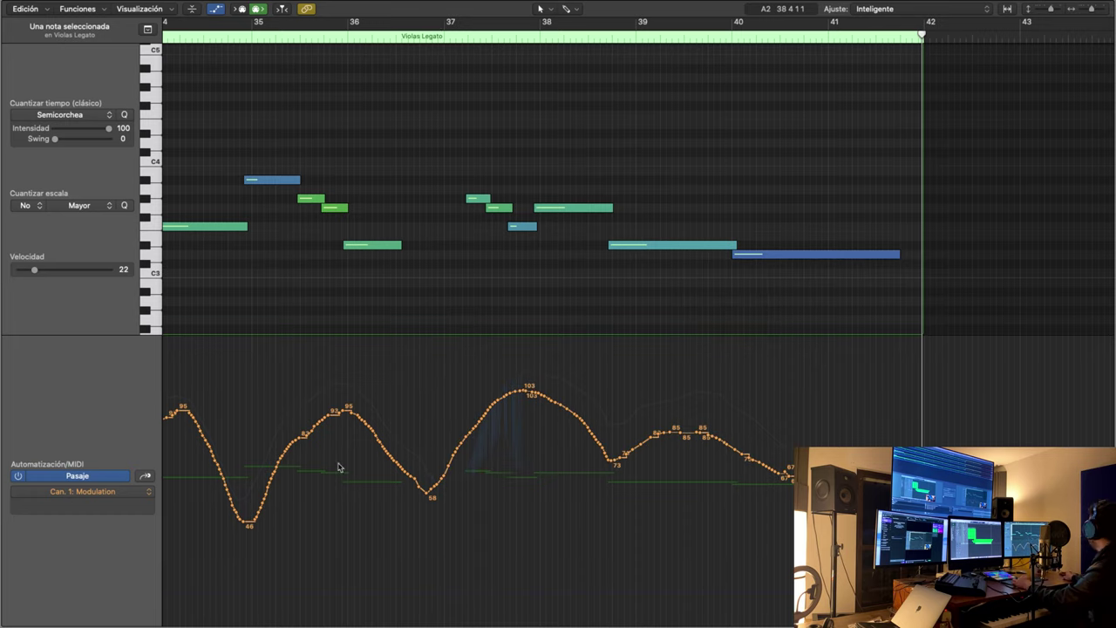
left_click(146, 476)
mouse_move(445, 485)
left_mouse_down()
mouse_move(518, 383)
mouse_move(615, 423)
left_mouse_up()
- Review the start of the viola Expression curve and the piano notes of the Inst 6 region up to about bar 23
scroll(613, 422, "left", 10)
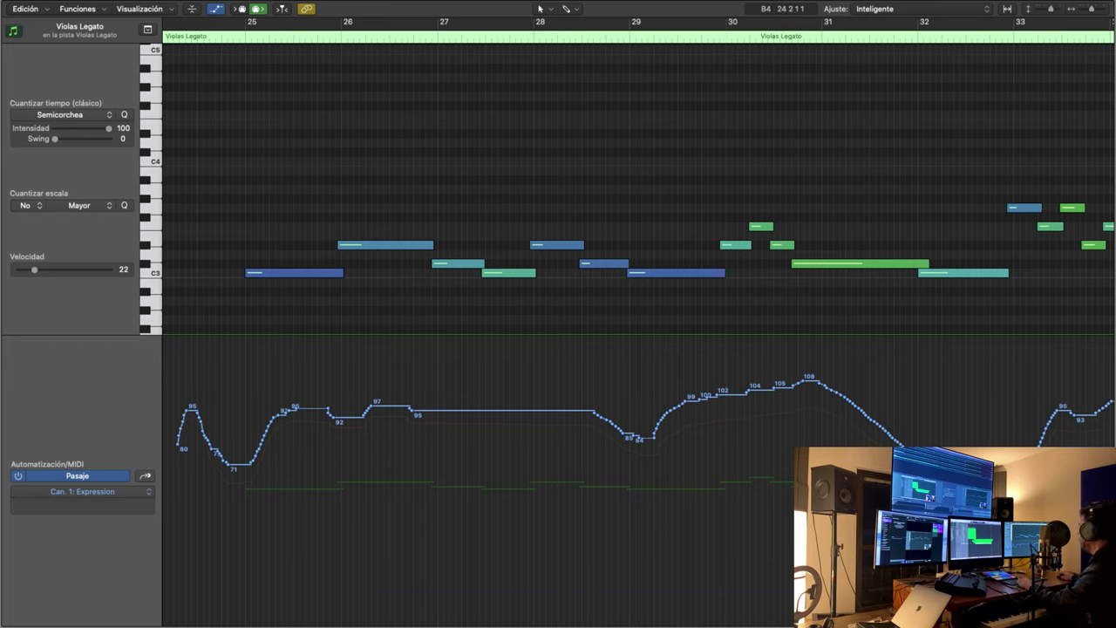
scroll(637, 349, "left", 2)
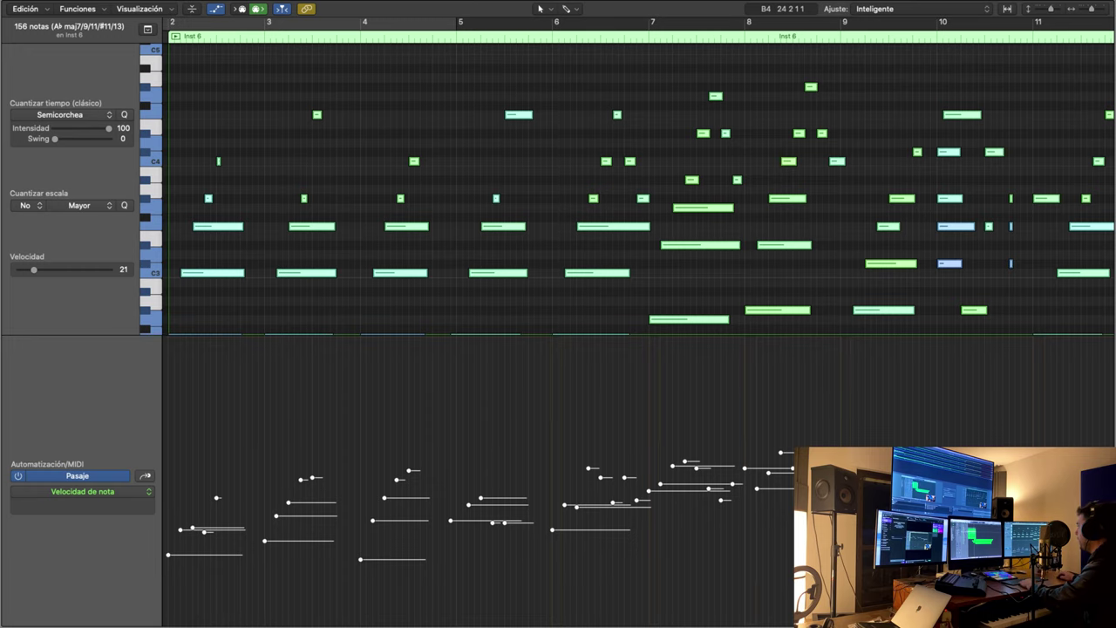
scroll(637, 183, "right", 10)
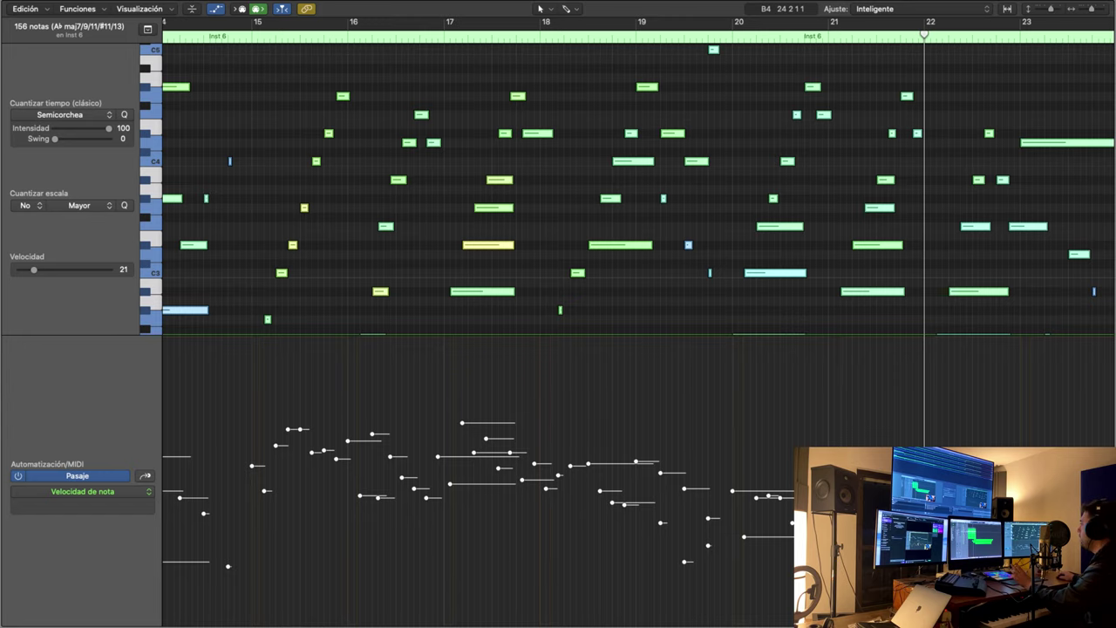
- Record the harp continuation from bar 25 to about bar 41 and check the recorded notes
key("r")
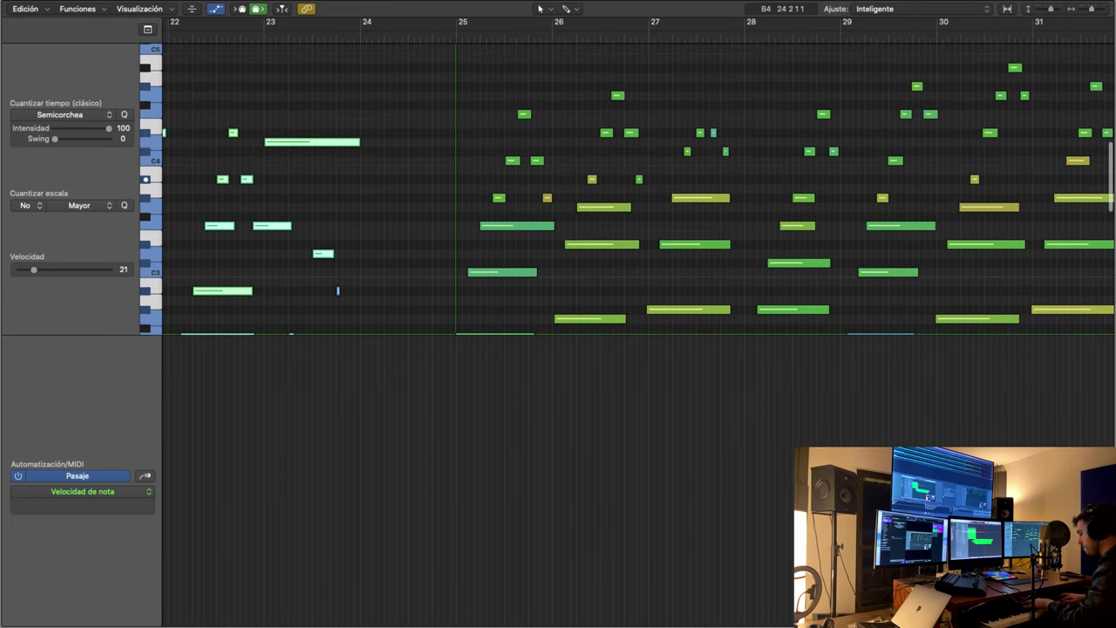
scroll(636, 188, "down", 3)
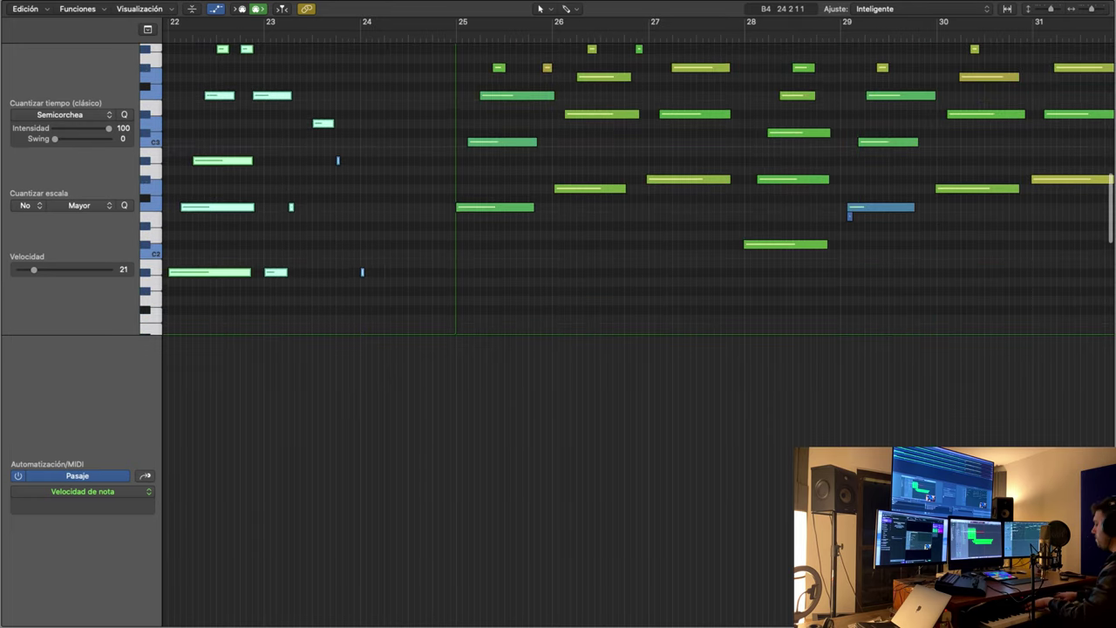
scroll(636, 188, "up", 5)
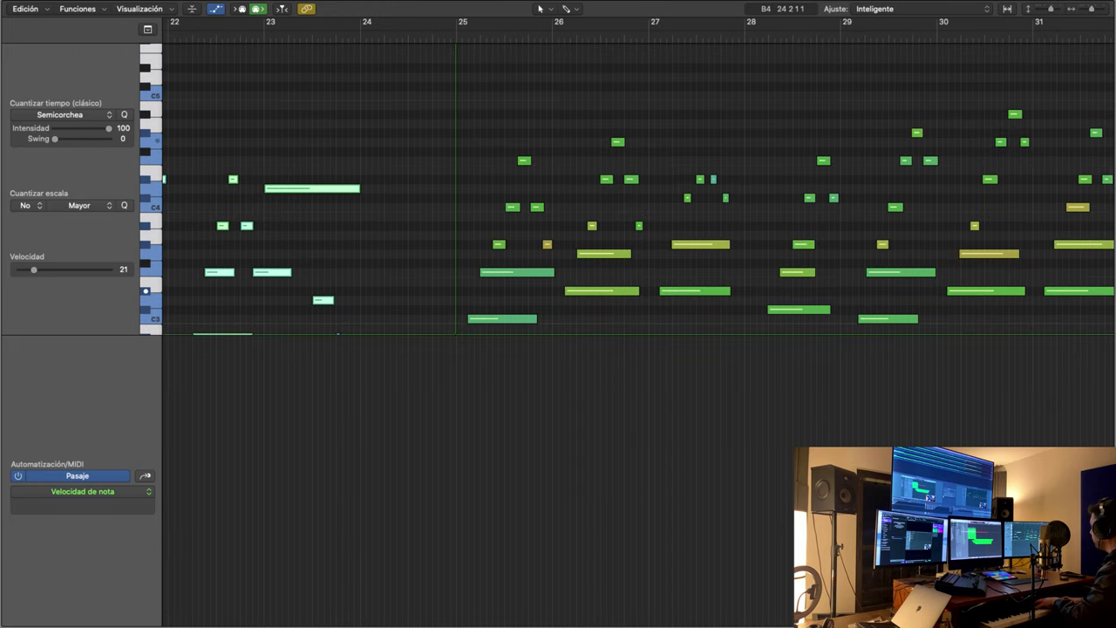
scroll(636, 187, "down", 10)
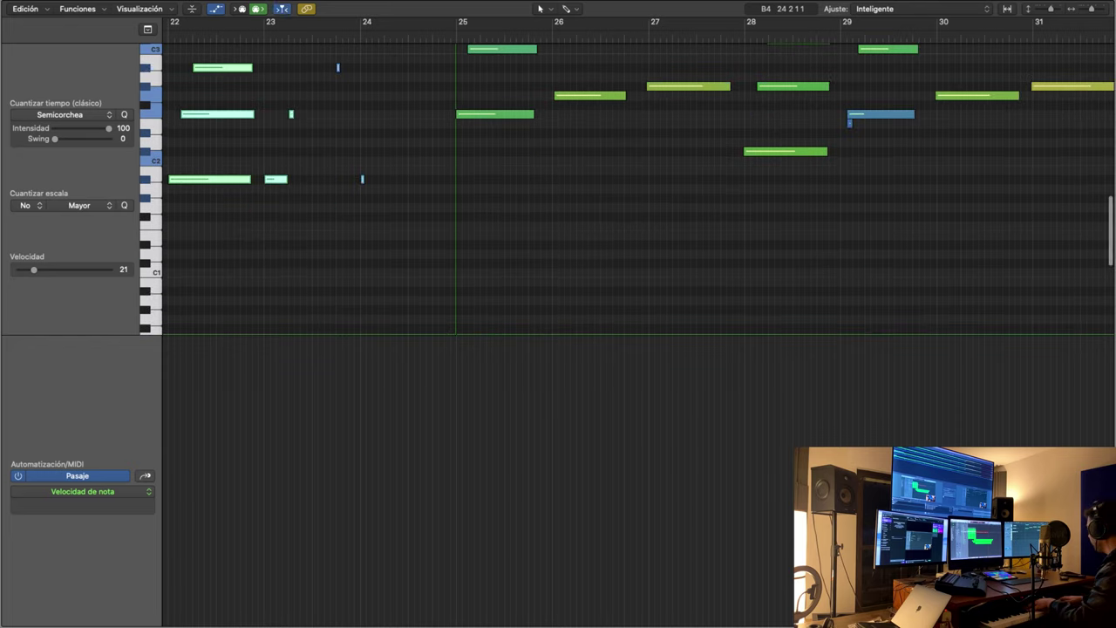
scroll(636, 187, "up", 12)
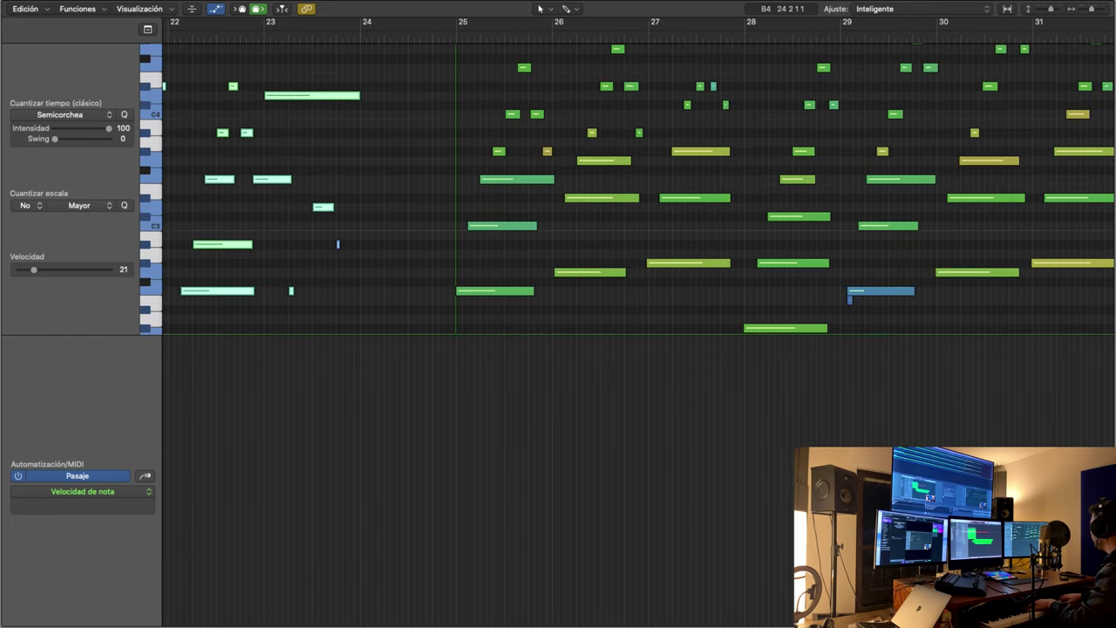
scroll(636, 187, "right", 10)
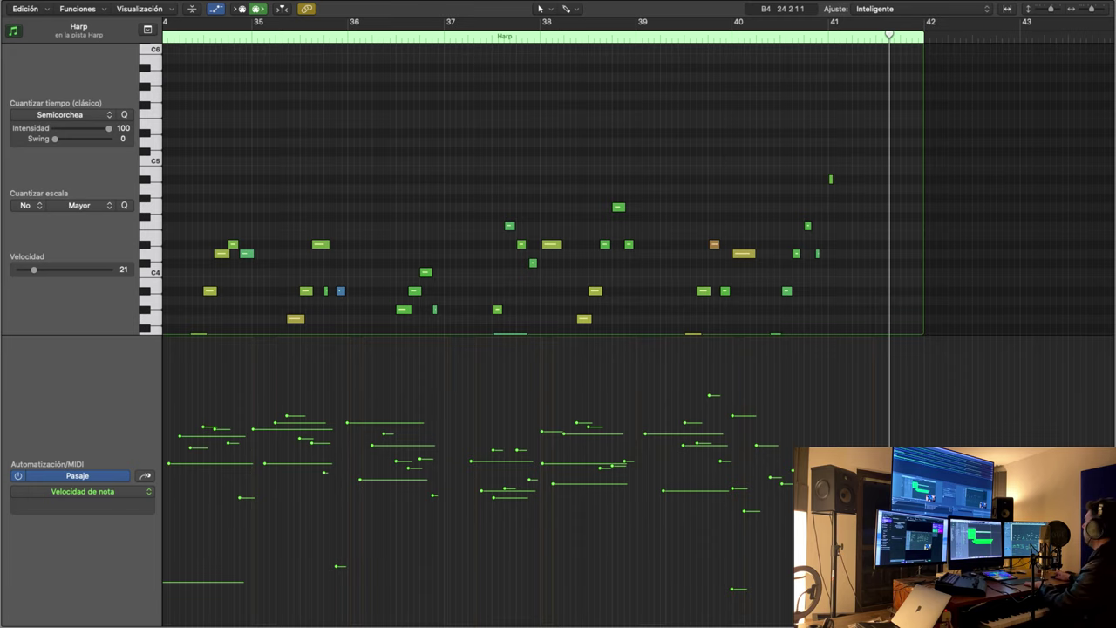
key("p")
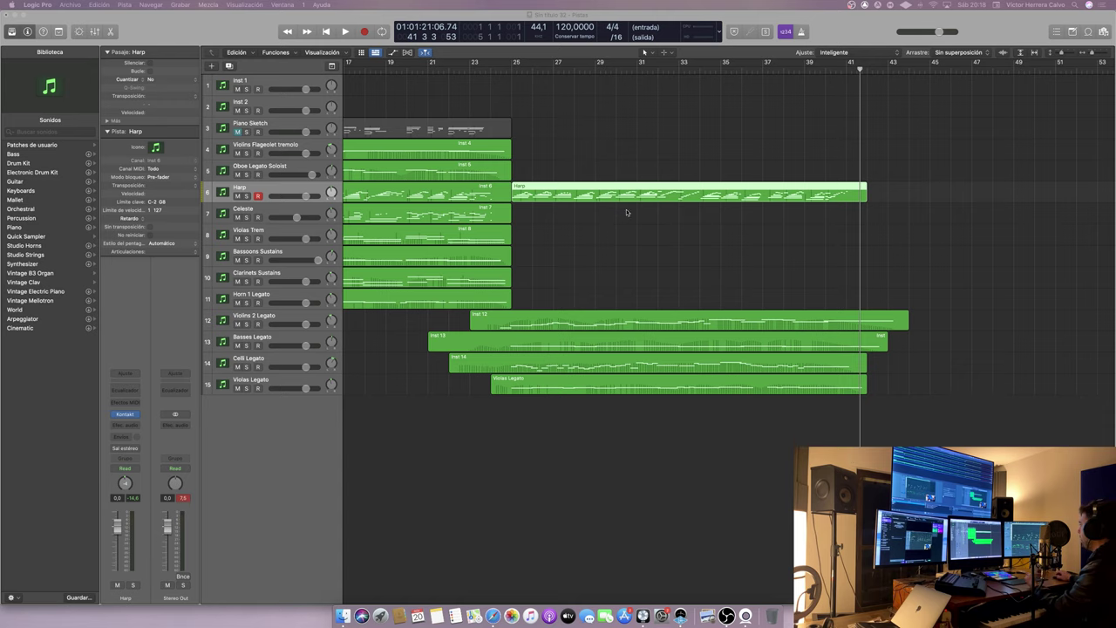
- Play back the arrangement from about bar 21 to bar 38 to hear the harp with the strings
scroll(507, 135, "left", 10)
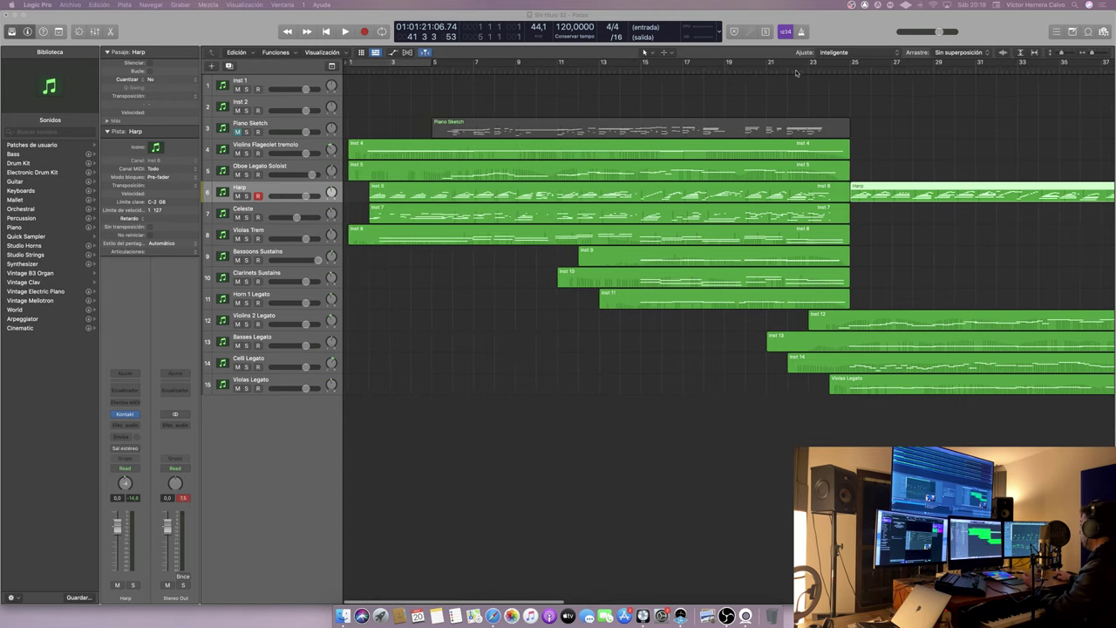
double_click(770, 69)
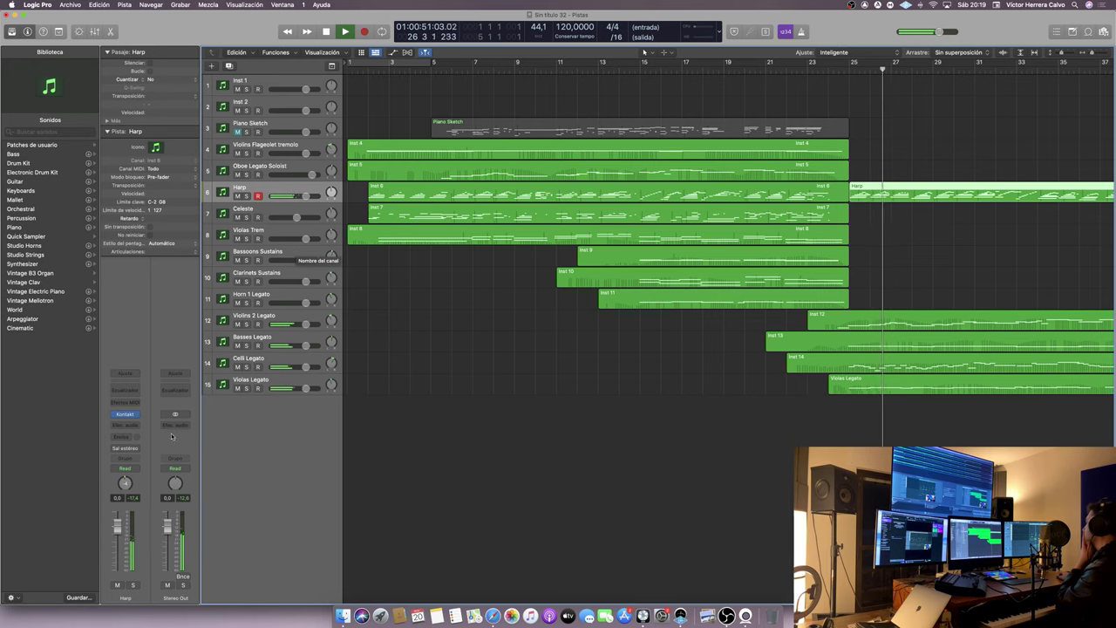
scroll(358, 418, "right", 2)
scroll(395, 232, "right", 2)
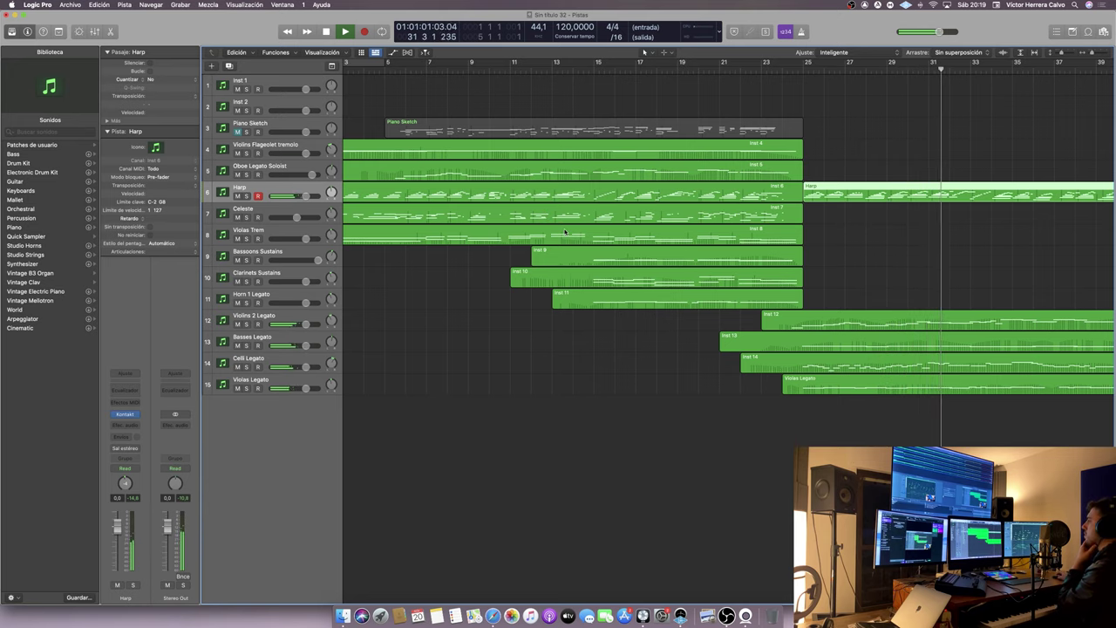
scroll(564, 232, "right", 5)
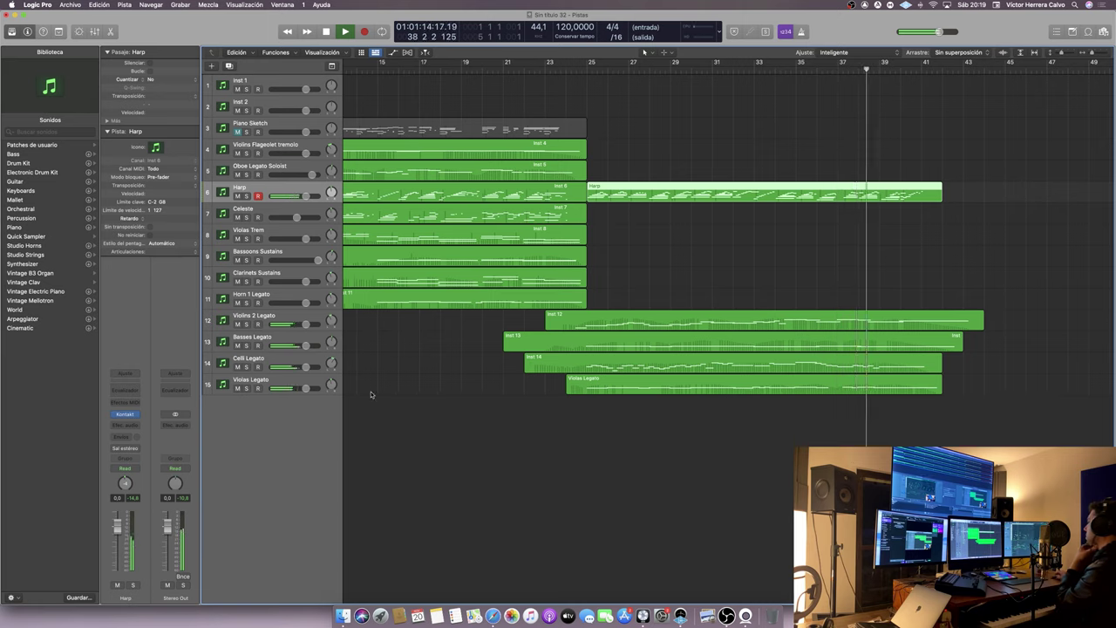
key("space")
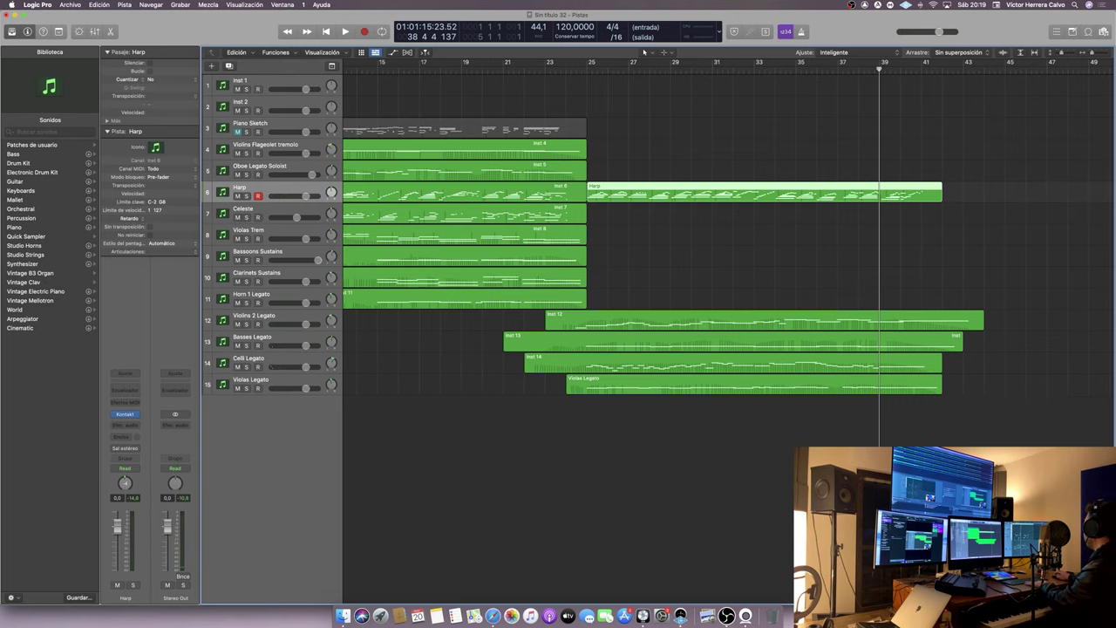
- Open the Harp region's notes and play them from about bar 36
key("e")
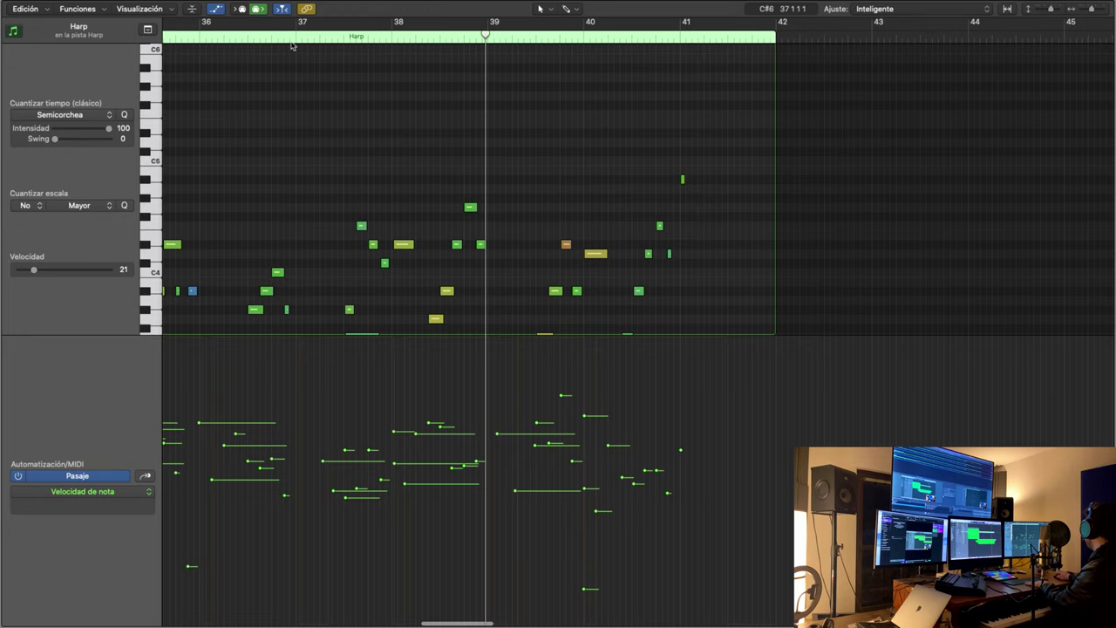
left_click(235, 23)
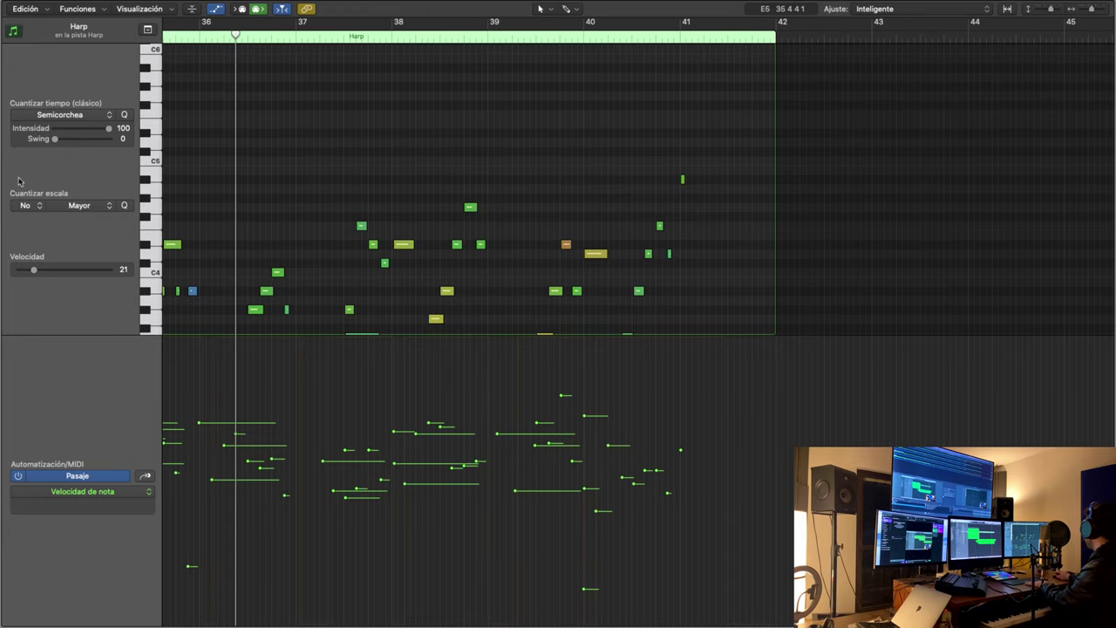
key("space")
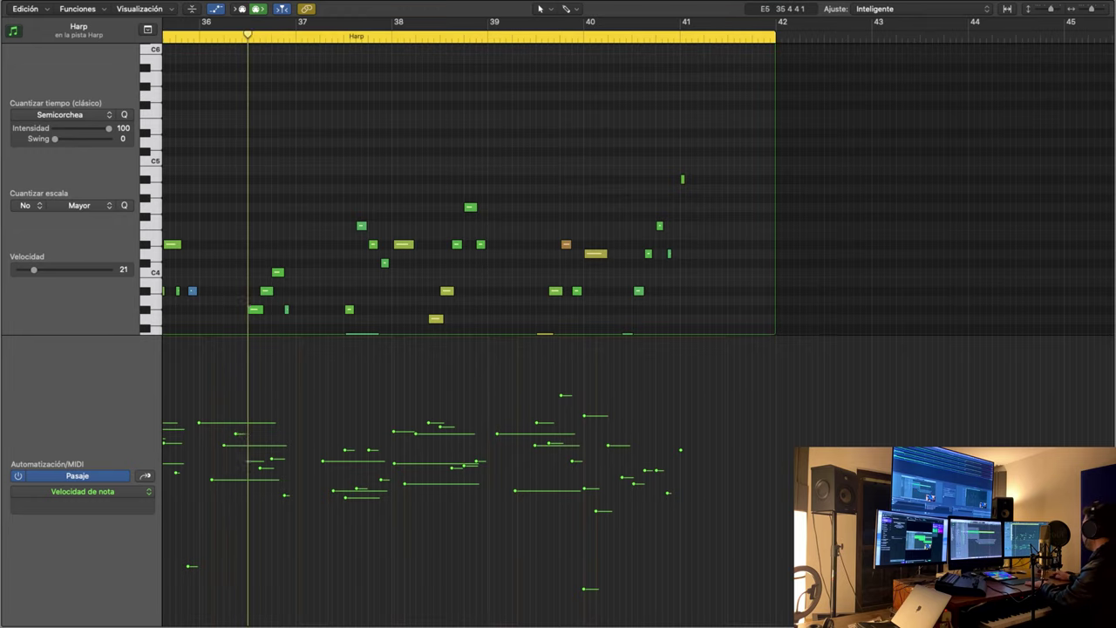
scroll(373, 182, "down", 3)
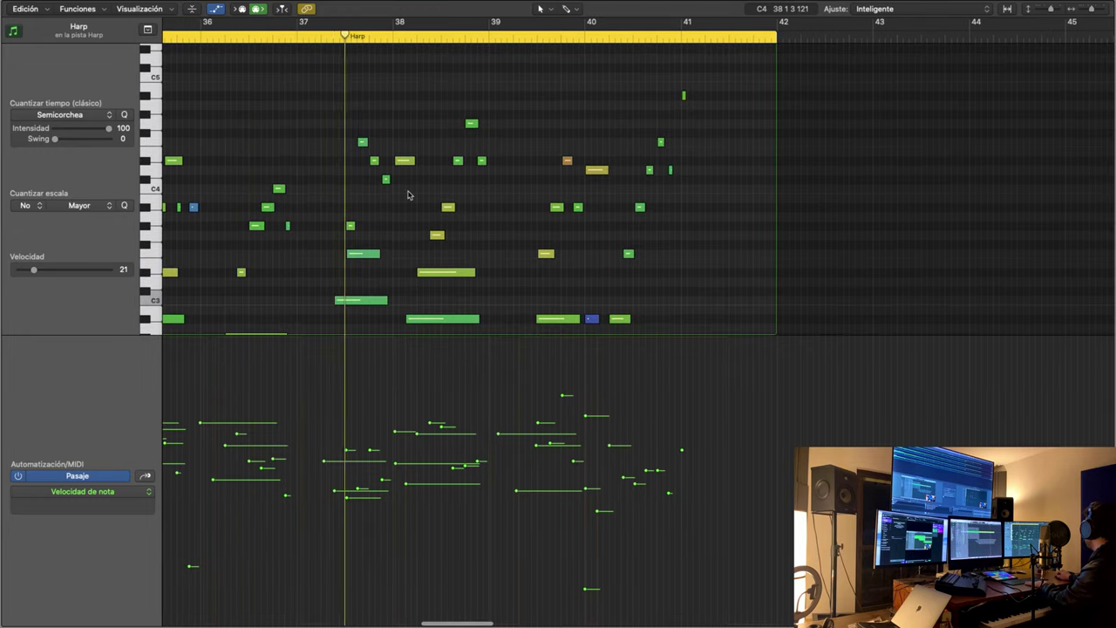
- Raise the last two short harp notes of bar 37 to G4 and G#4
scroll(407, 190, "up", 2)
left_click(357, 180)
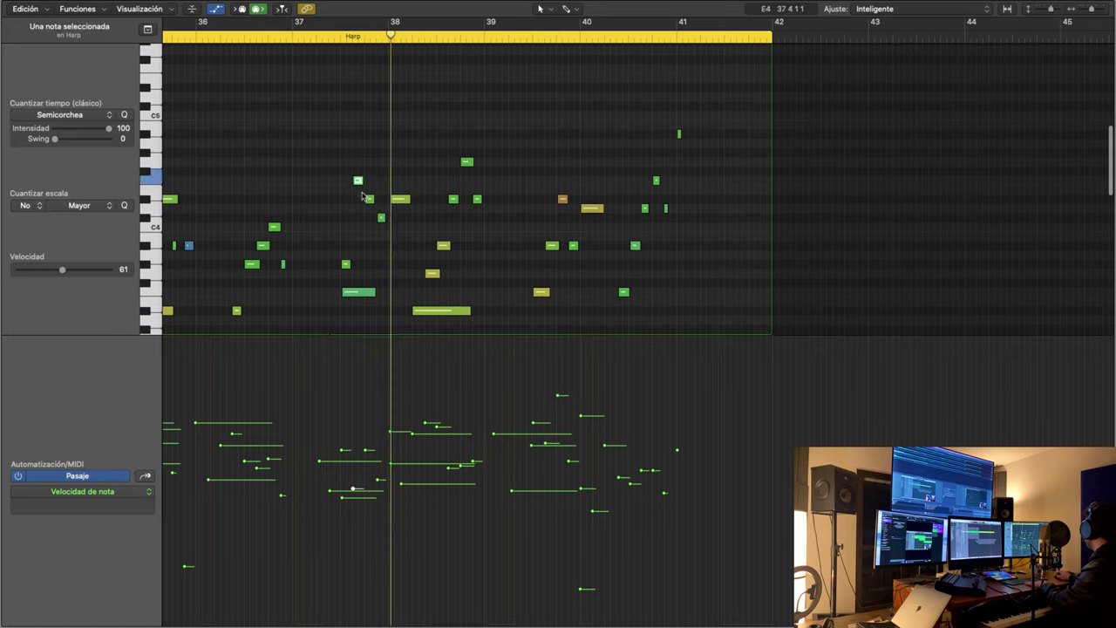
left_click_drag(369, 200, 369, 162)
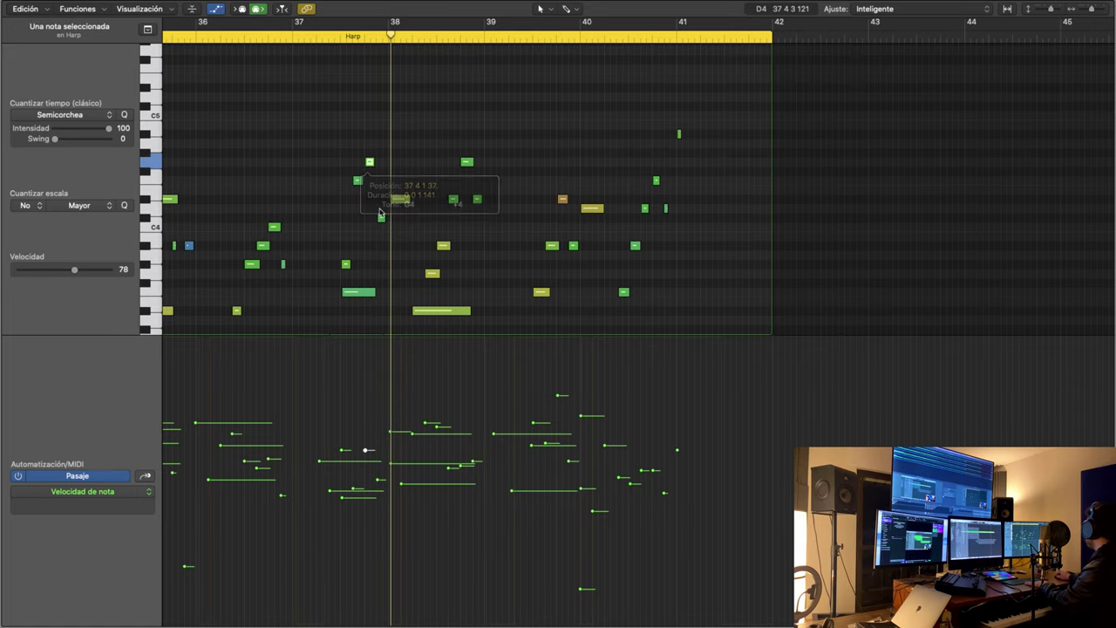
left_click(381, 217)
key("alt+Up")
key("alt+Up")
key("alt+Up")
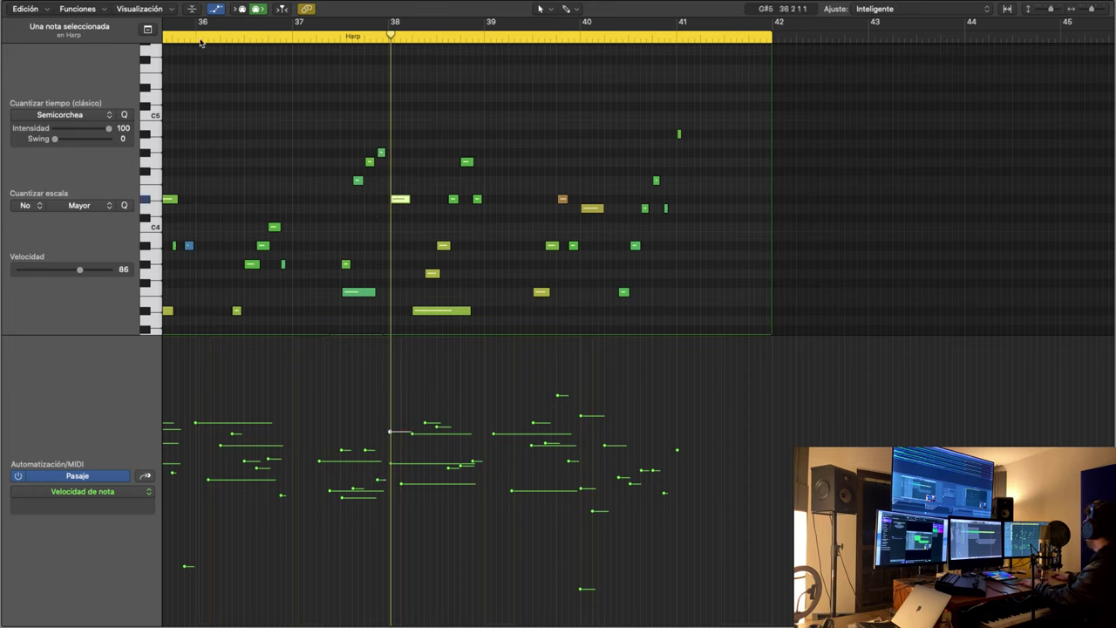
- Play the harp passage again from about bar 36 to bar 41
left_click(200, 42)
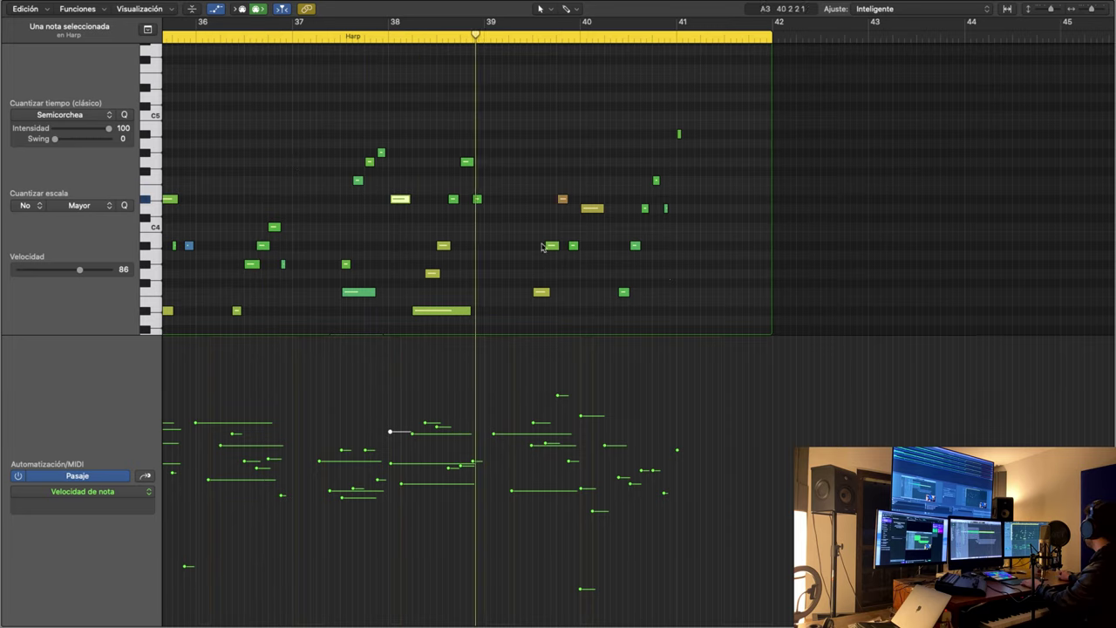
key("space")
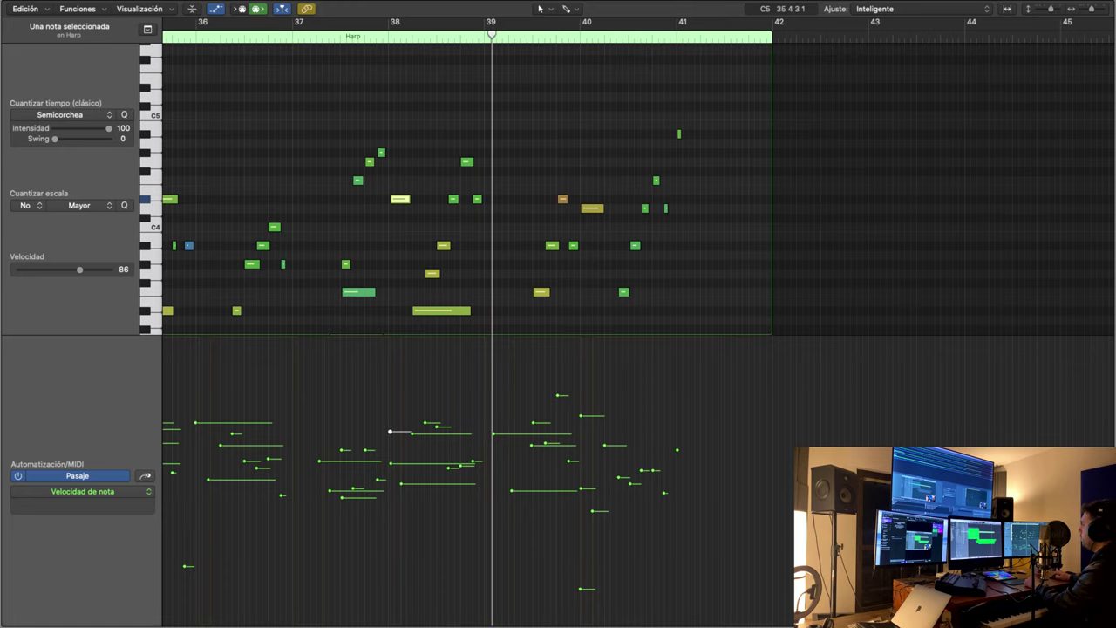
key("space")
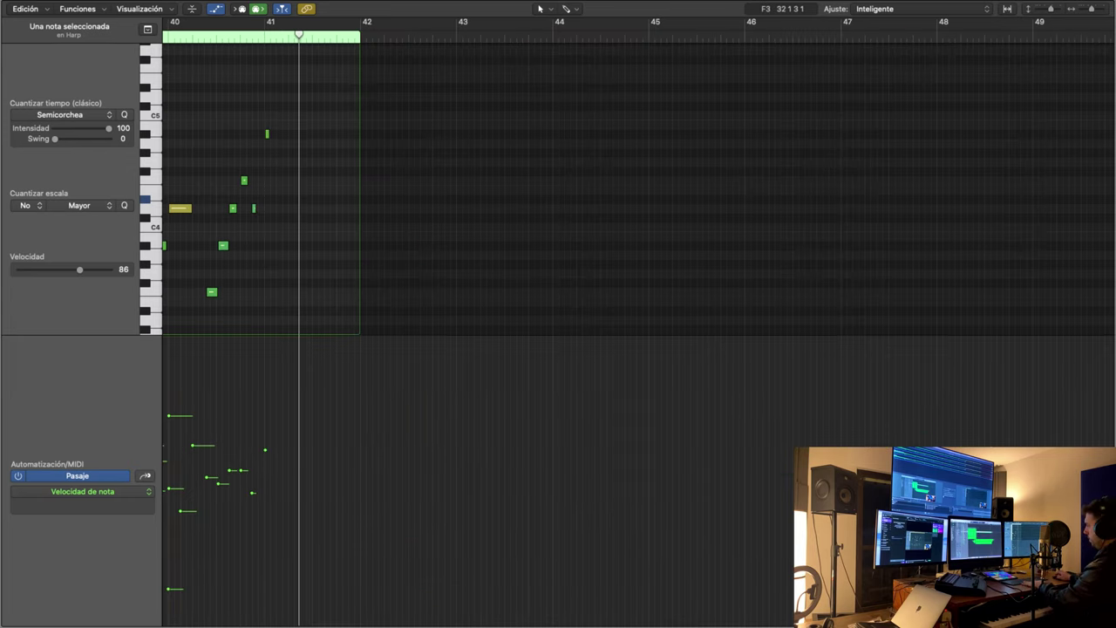
- Play the whole piece from the beginning to about bar 41
key("Return")
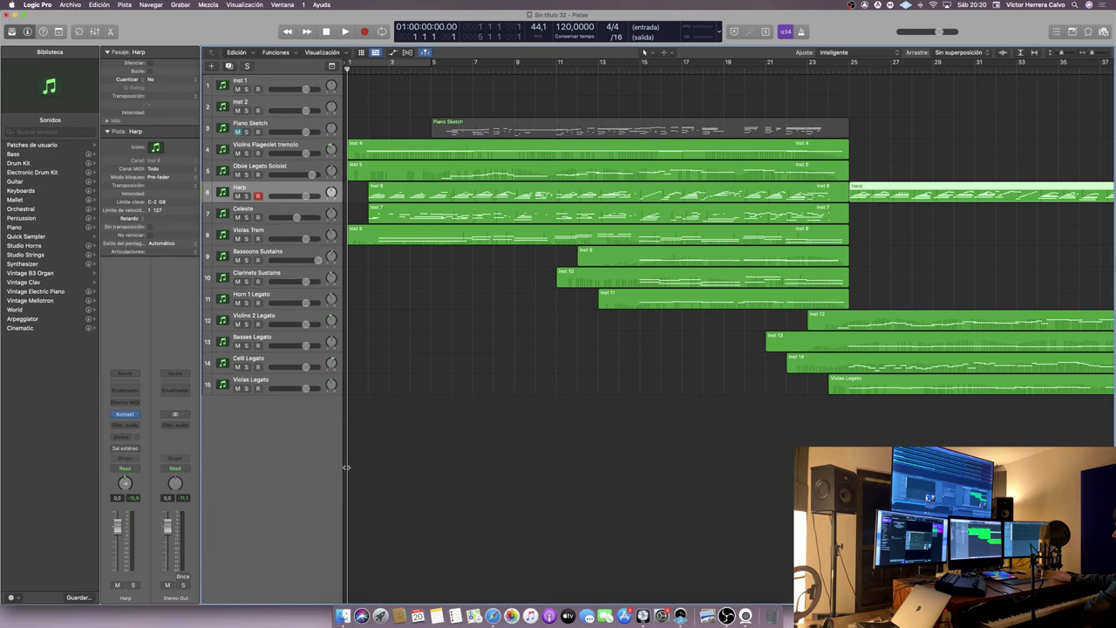
key("space")
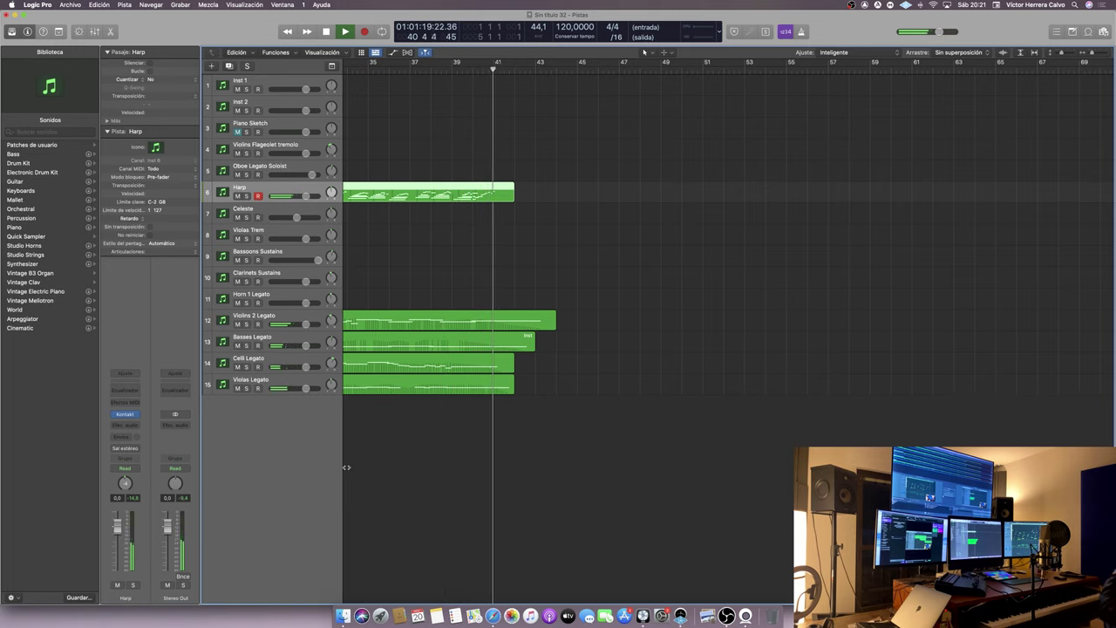
key("space")
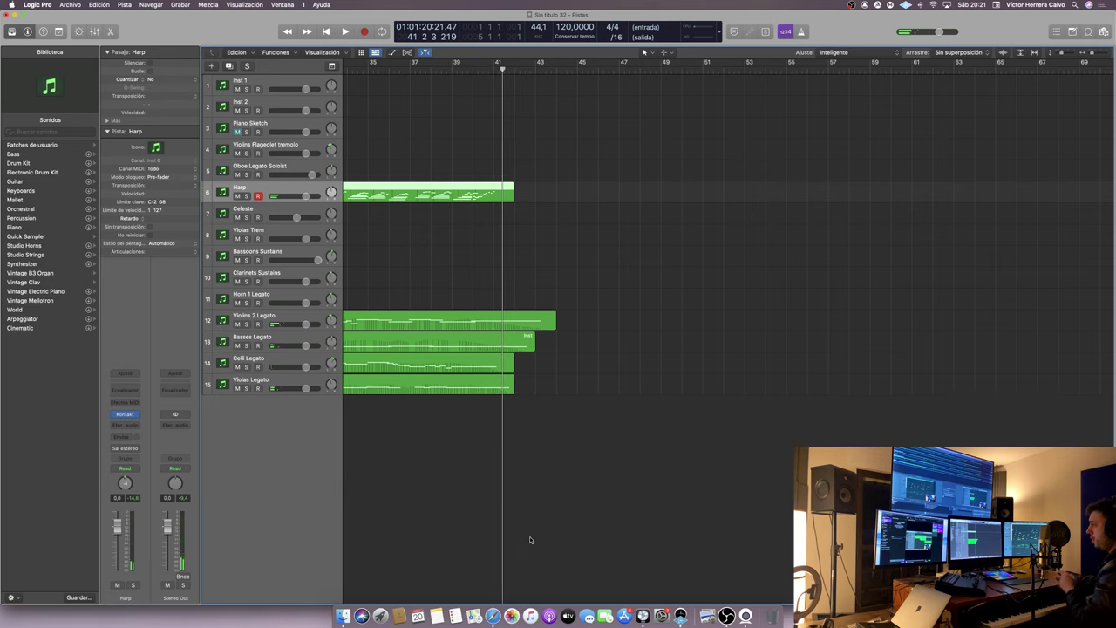
scroll(428, 296, "left", 15)
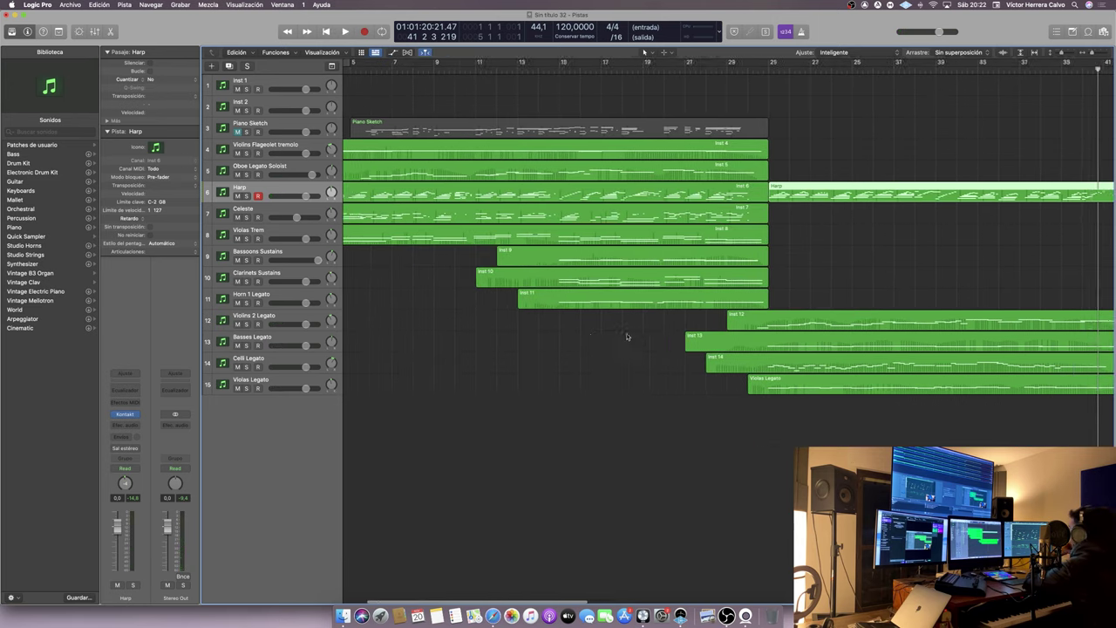
- Create a new instrument track below Violas Legato and load SINE Player on it
scroll(575, 337, "right", 6)
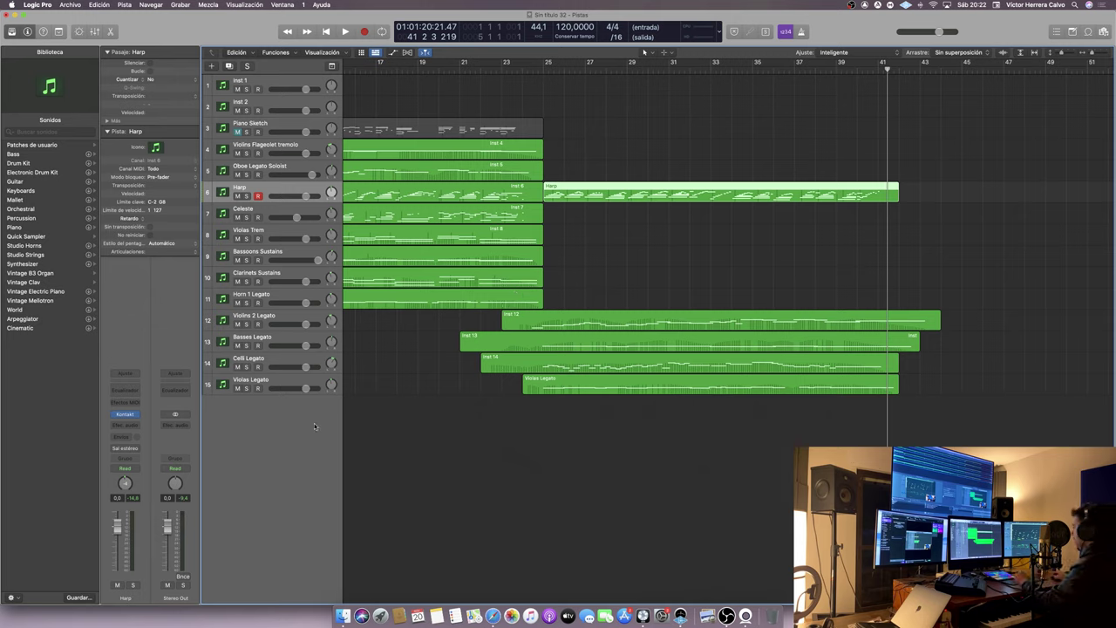
double_click(269, 406)
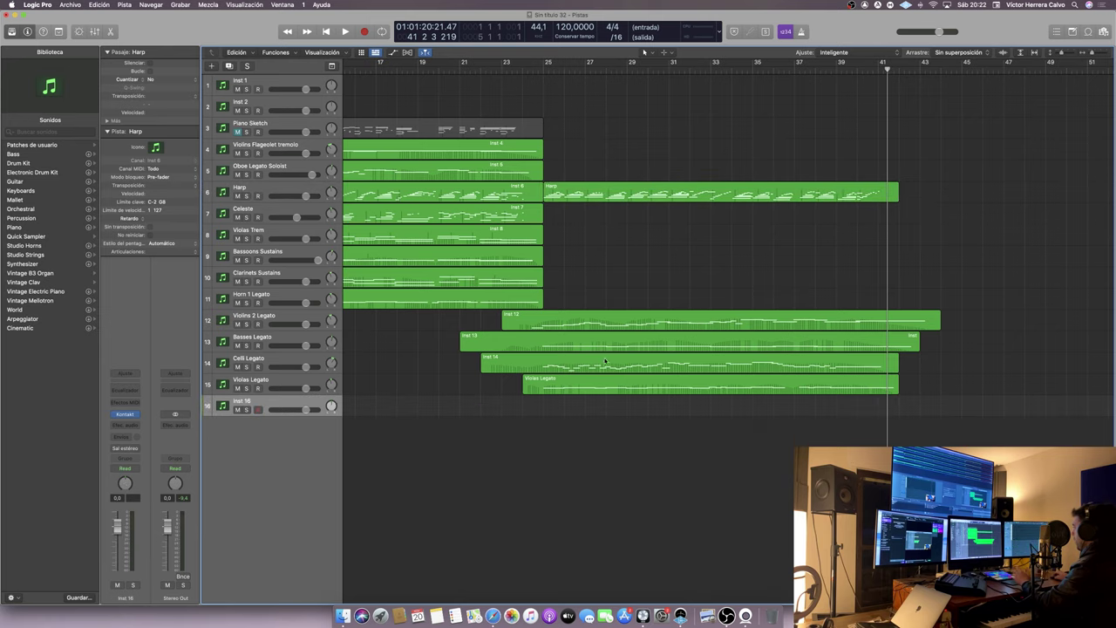
left_click(126, 421)
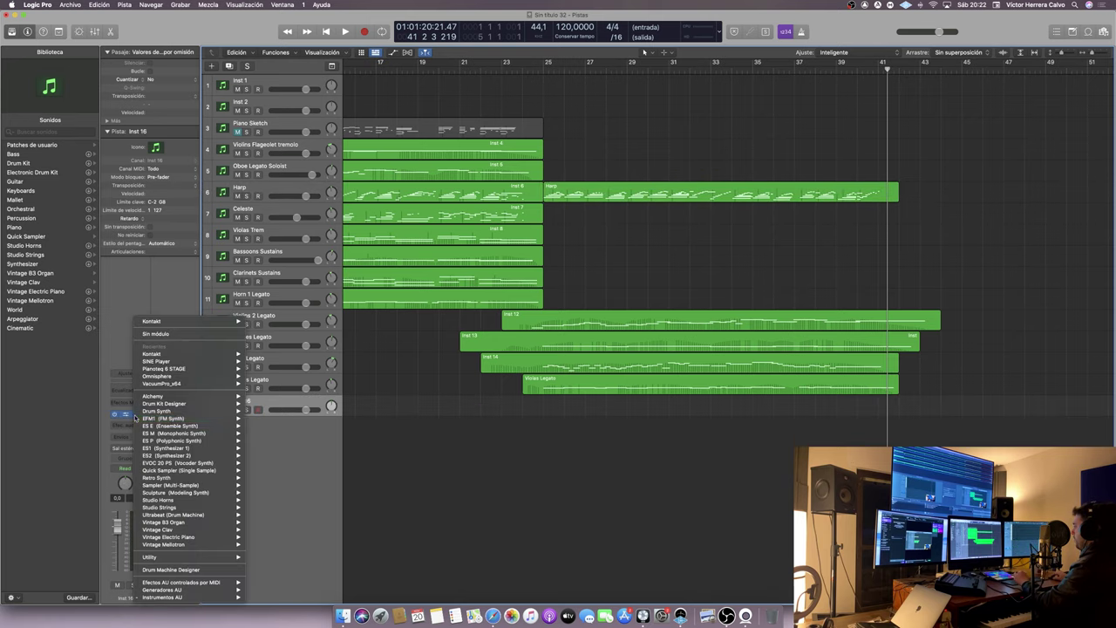
mouse_move(170, 362)
left_click(263, 360)
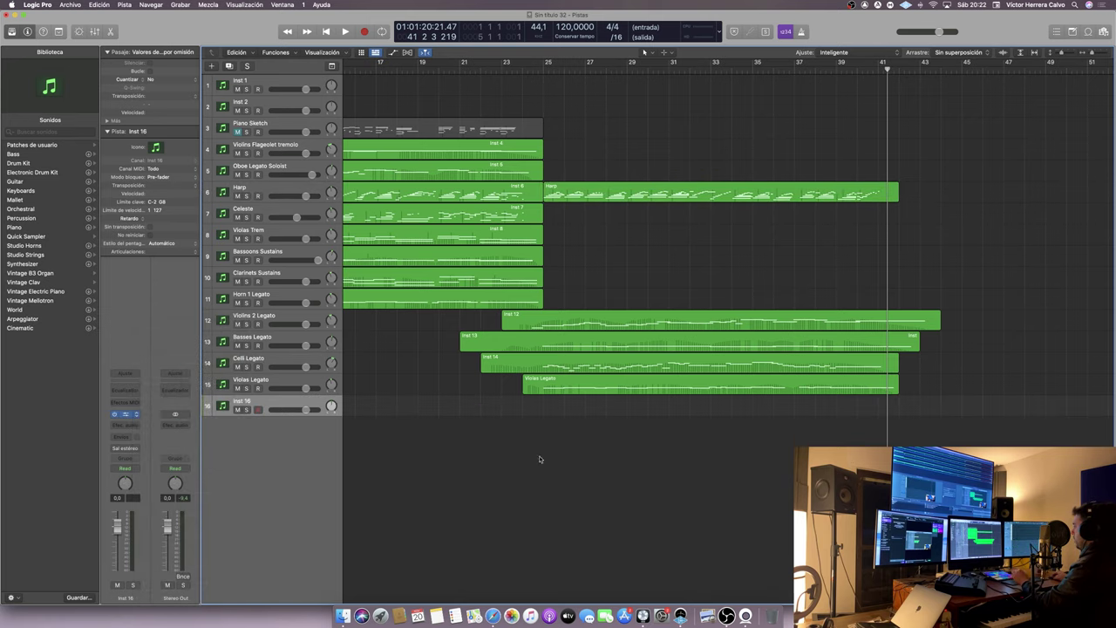
- Load the Dynamics articulation of the Sabian 20" cymbal from Berlin Percussion's Unpitched Metals
scroll(538, 437, "down", 10)
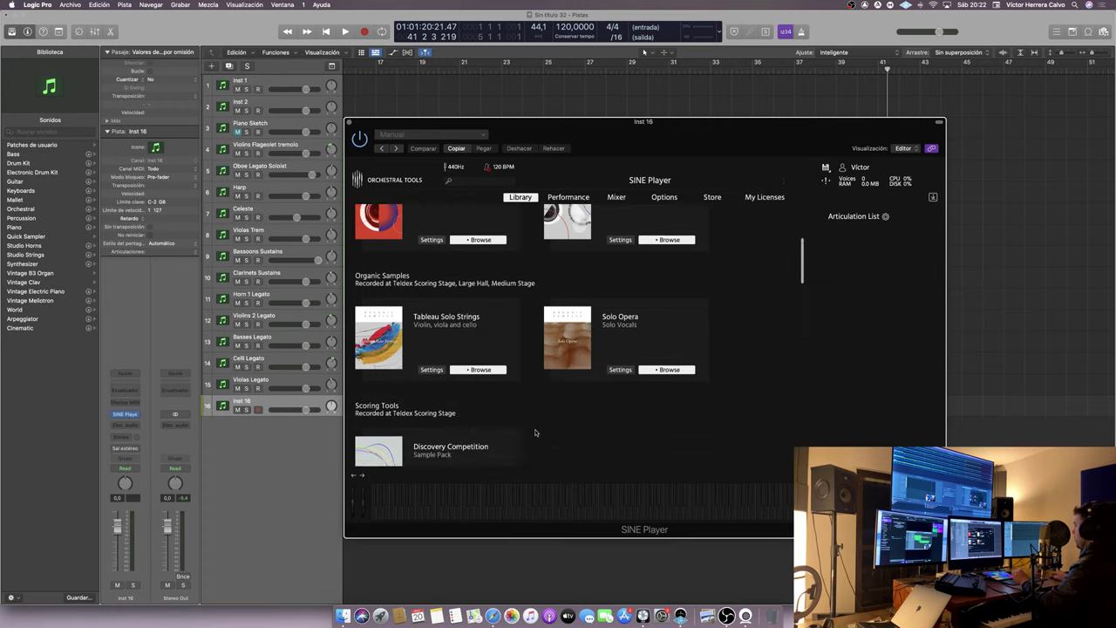
scroll(534, 433, "down", 10)
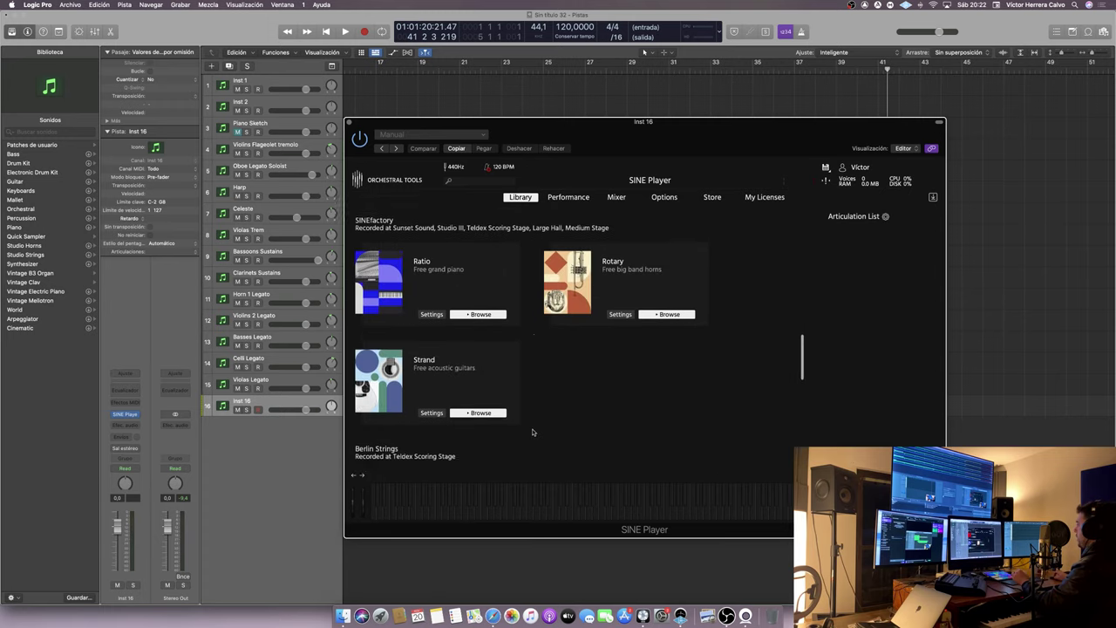
left_click(468, 441)
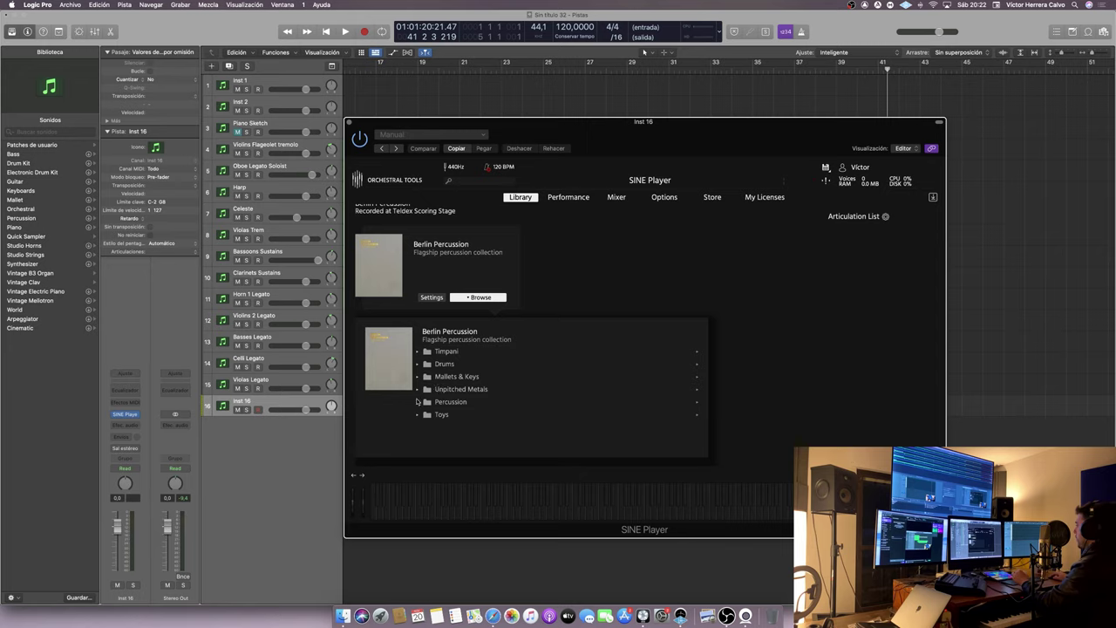
left_click(417, 388)
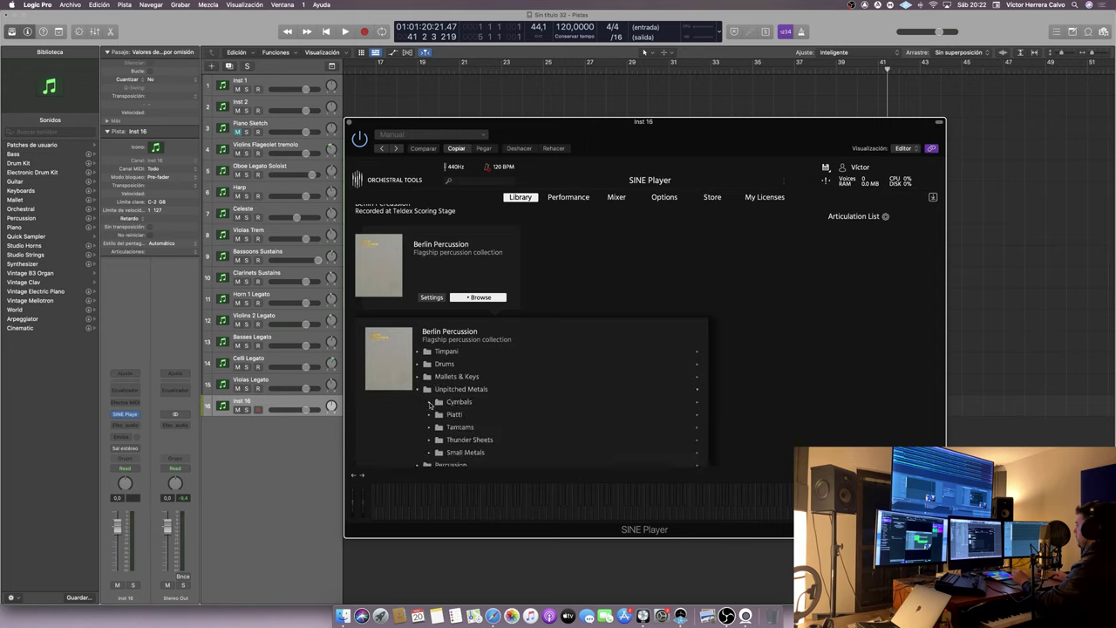
left_click(429, 402)
left_click(476, 453)
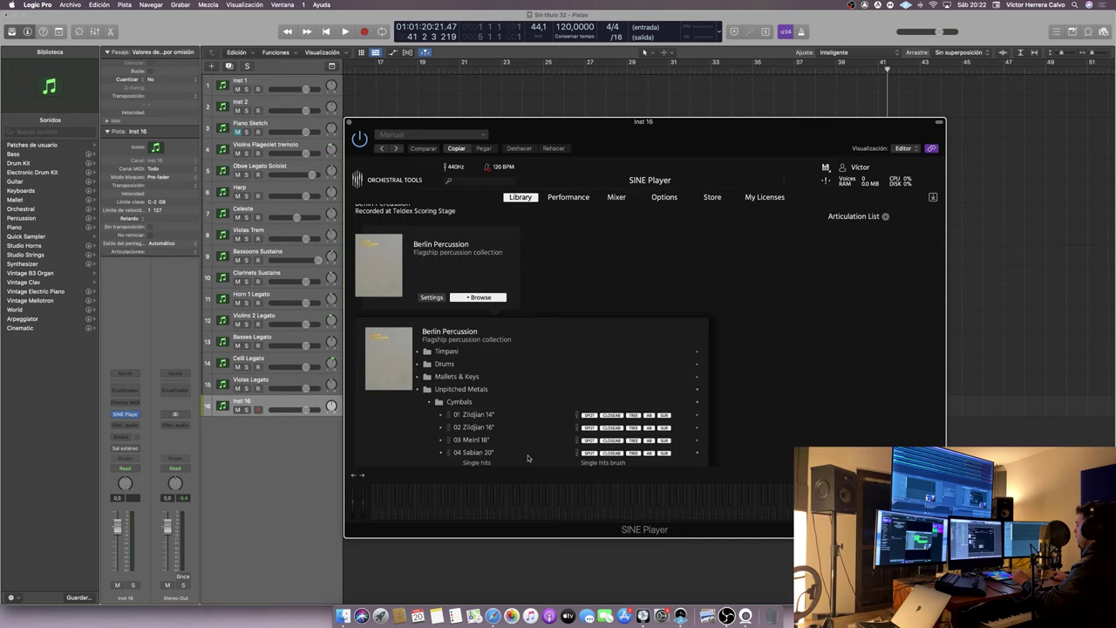
scroll(527, 458, "down", 2)
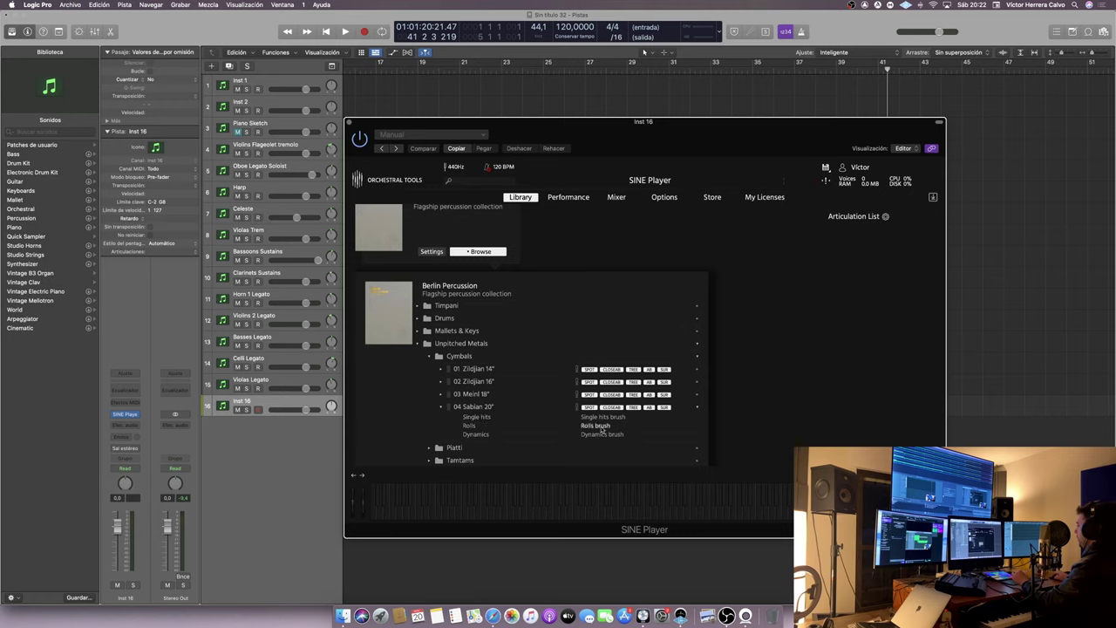
double_click(476, 434)
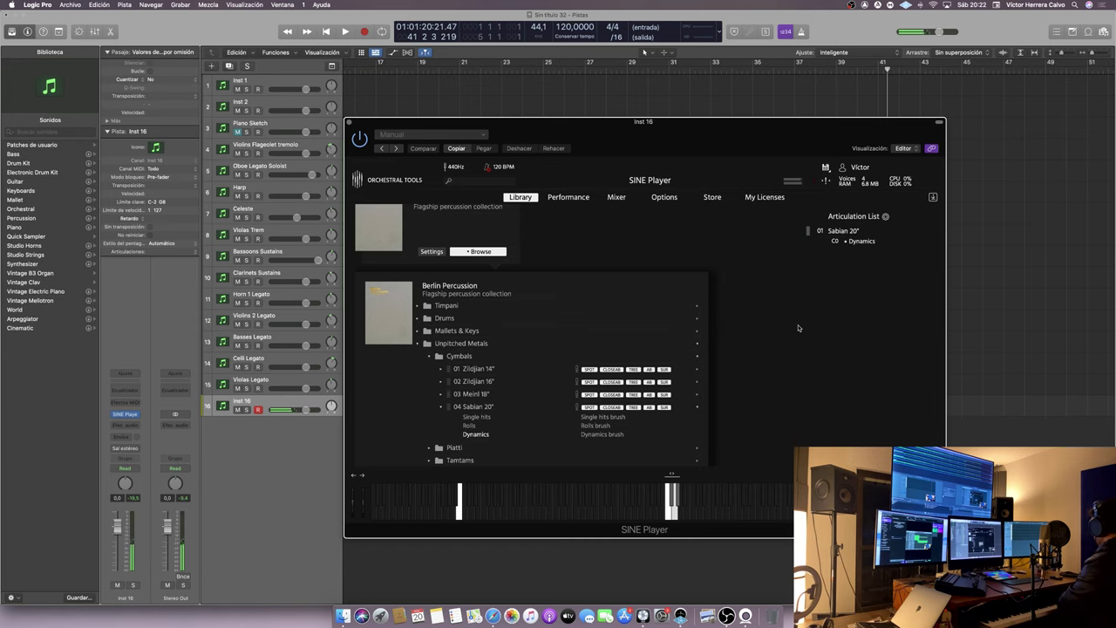
- Record the Sabian 20" cymbal dynamics part on the Inst 16 track, starting the transport from bar 19
left_click(349, 121)
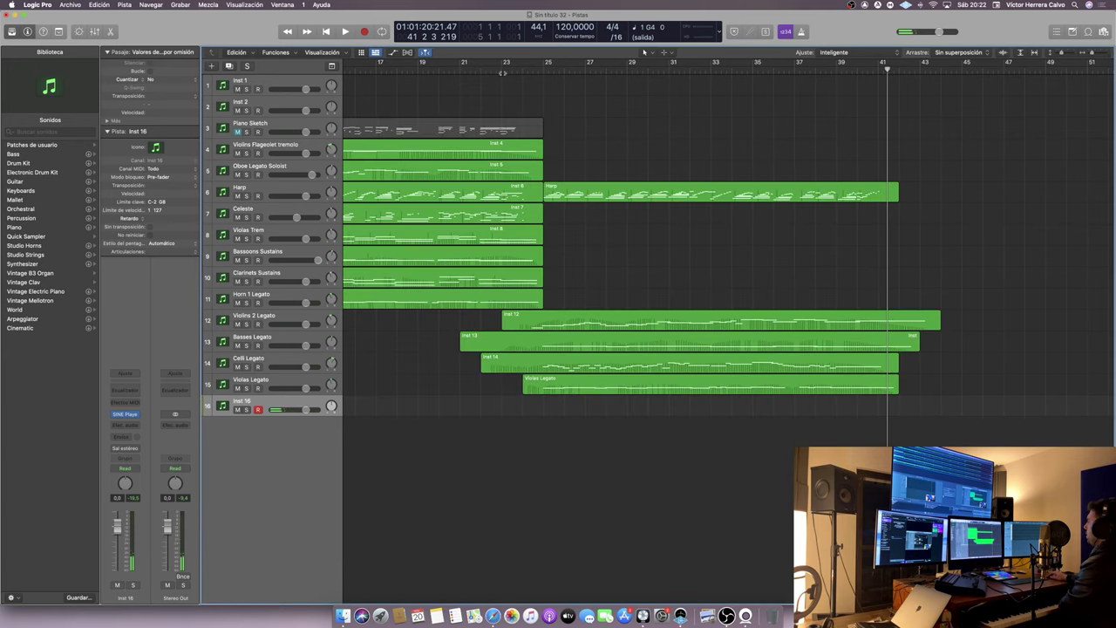
left_click(423, 71)
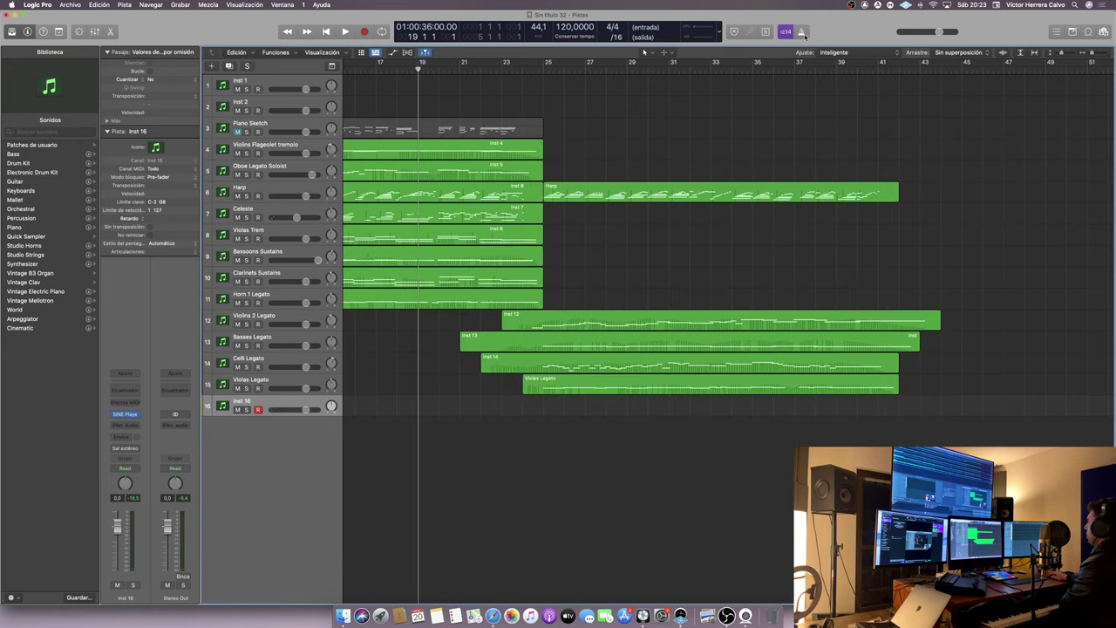
left_click(347, 32)
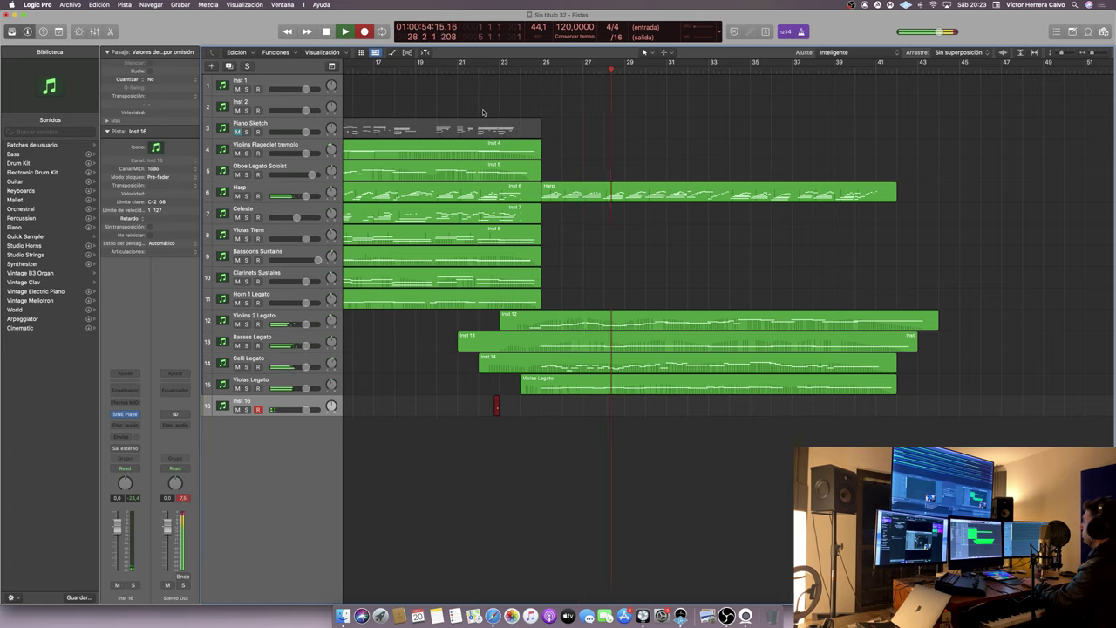
key("space")
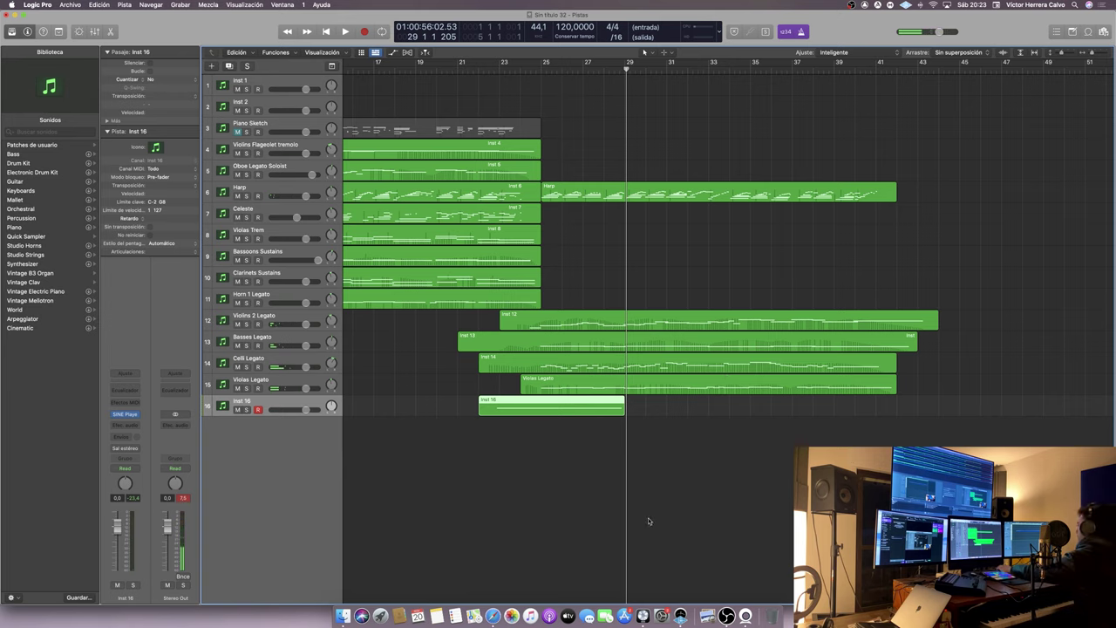
- Bounce the recorded cymbal region in place to a new track named "Suspended cymabls"
key("ctrl+b")
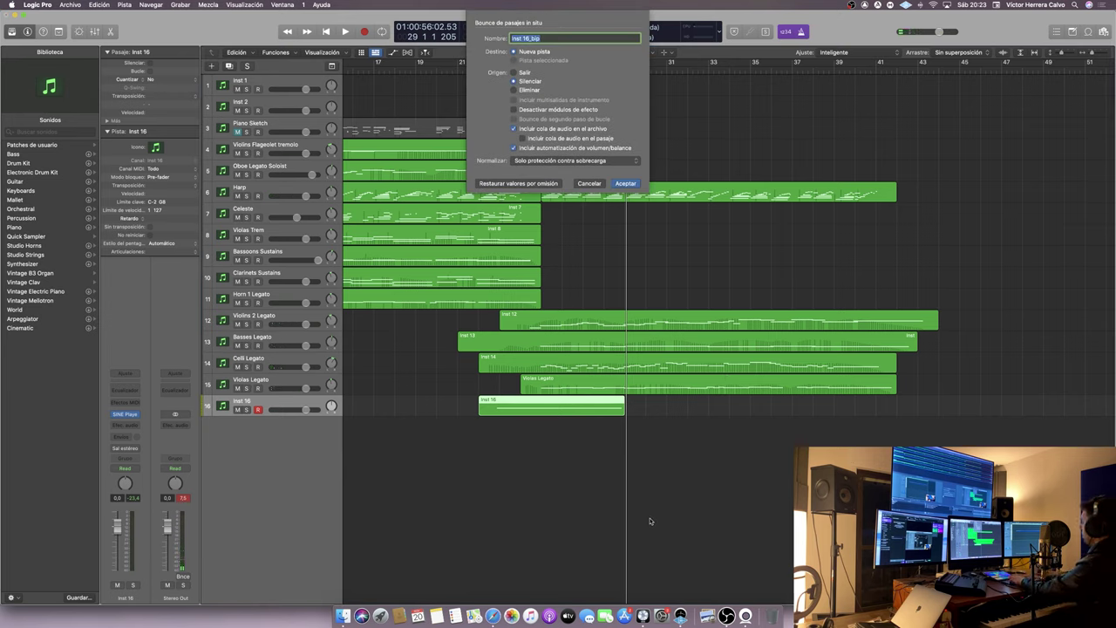
type("Suspended cyma")
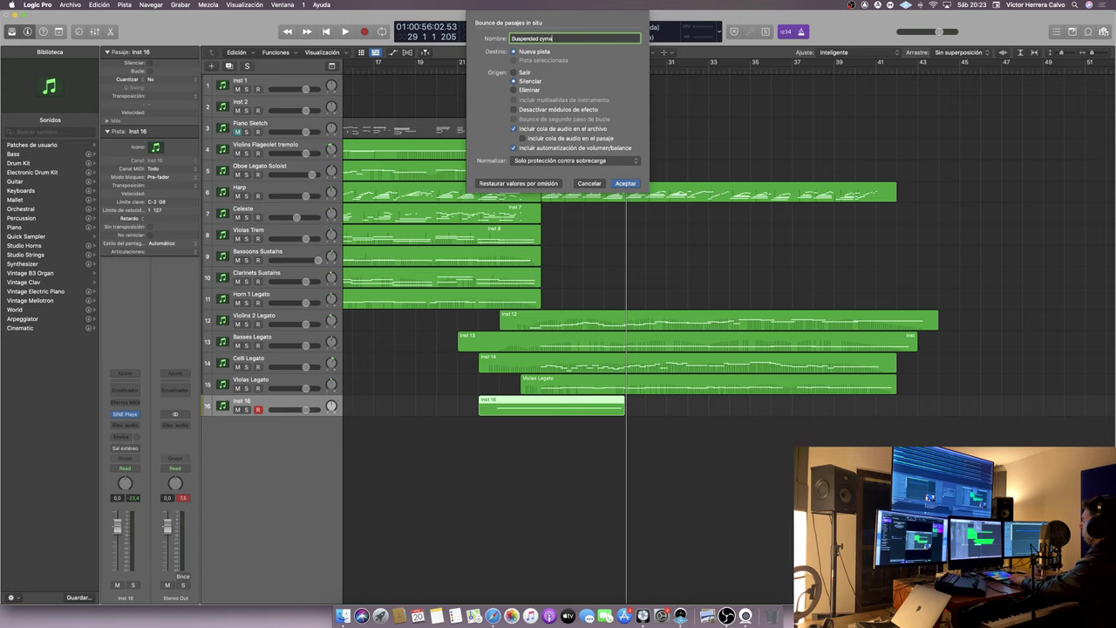
type("bls")
key("Return")
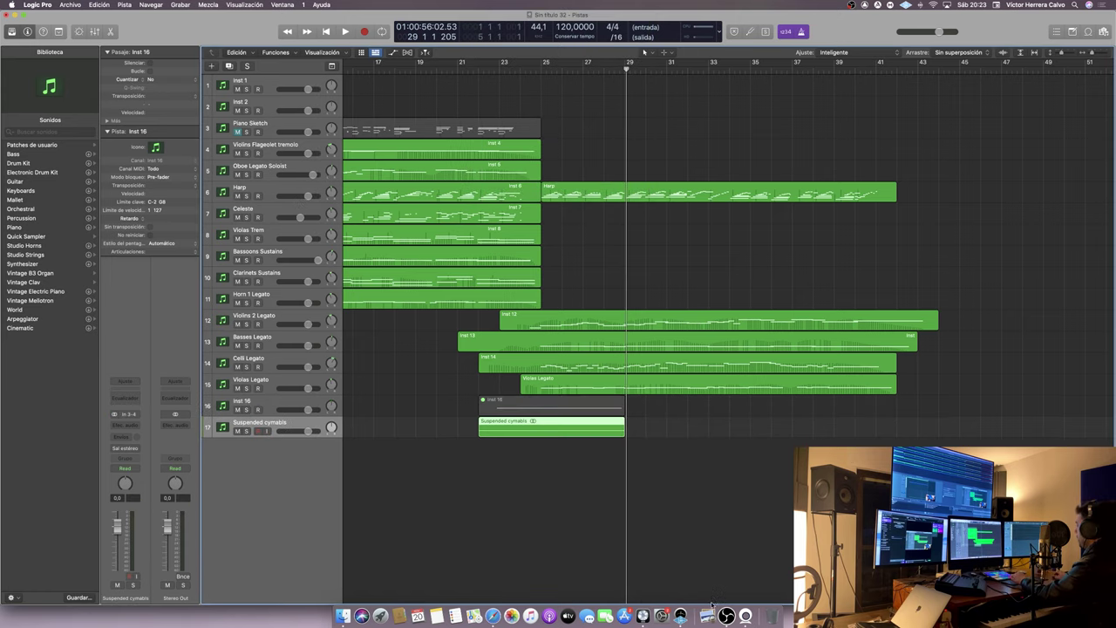
- Shift the Suspended cymabls audio region later so the peak of its swell lands on bar 25
double_click(546, 425)
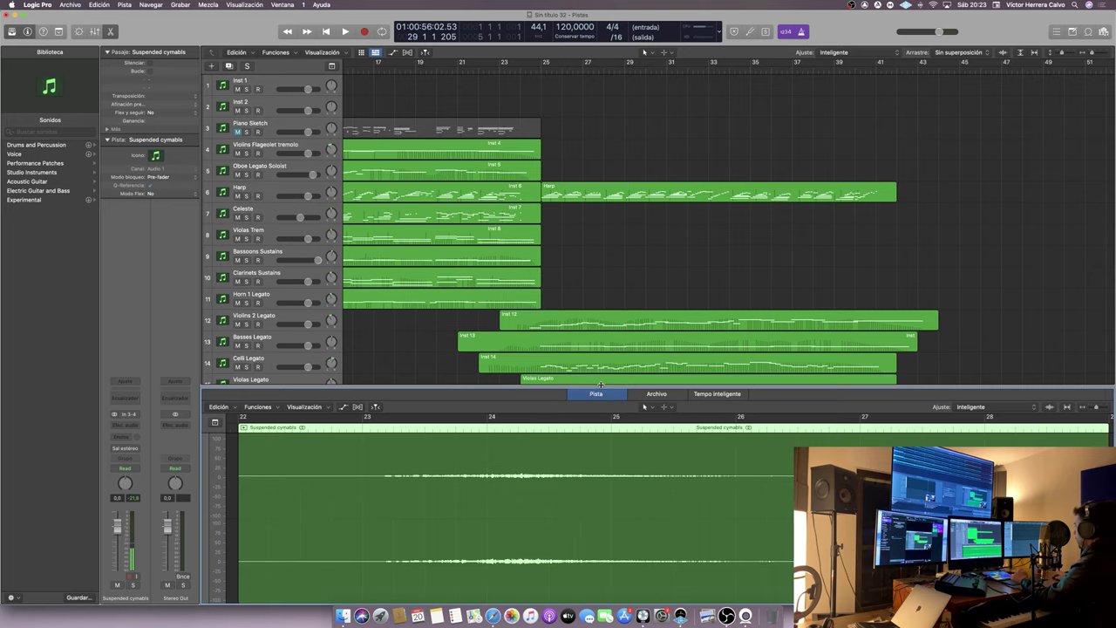
left_click_drag(601, 384, 611, 106)
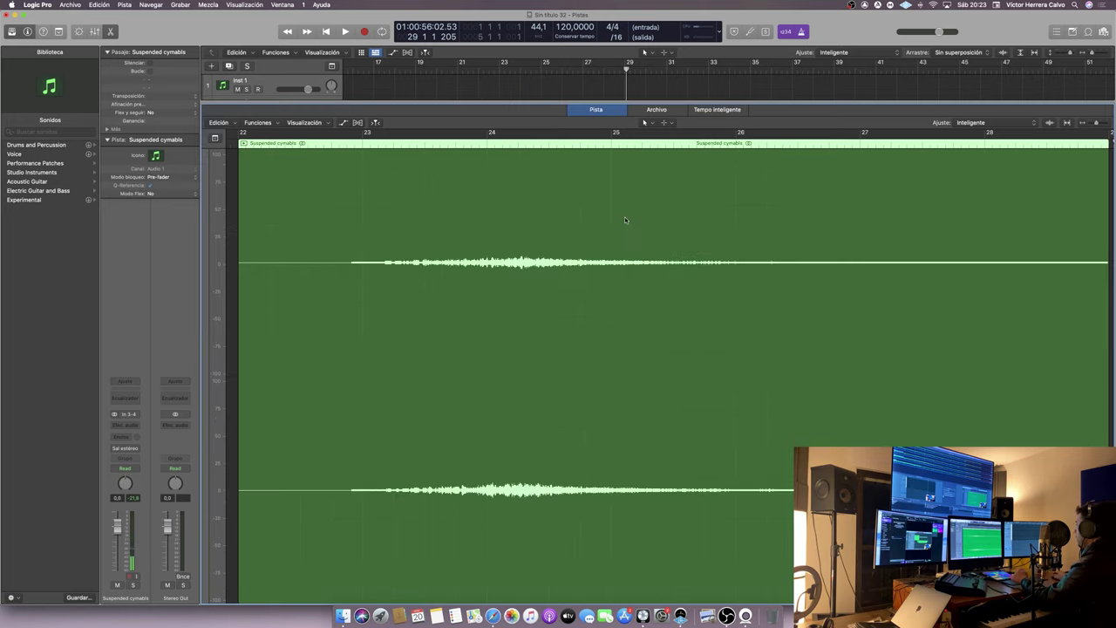
scroll(573, 265, "left", 2)
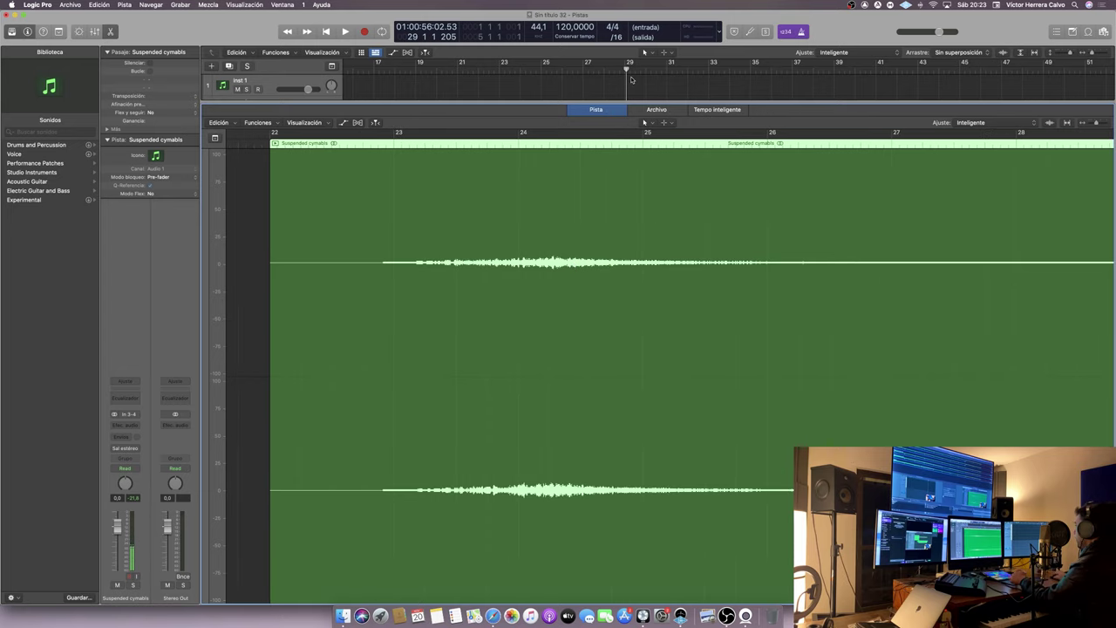
scroll(631, 79, "down", 5)
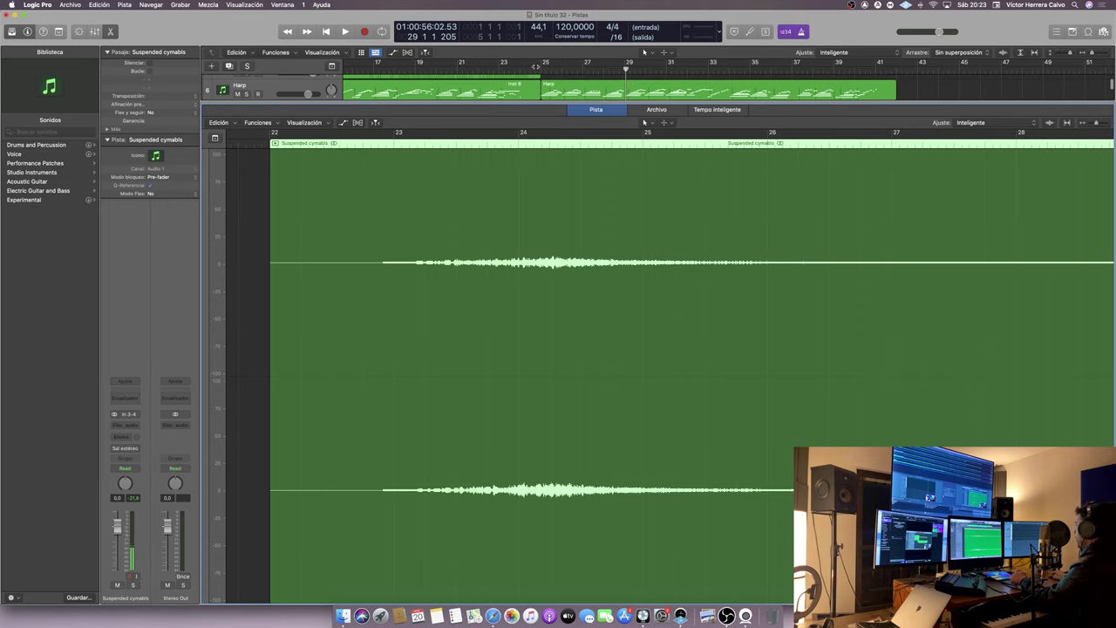
left_click(643, 132)
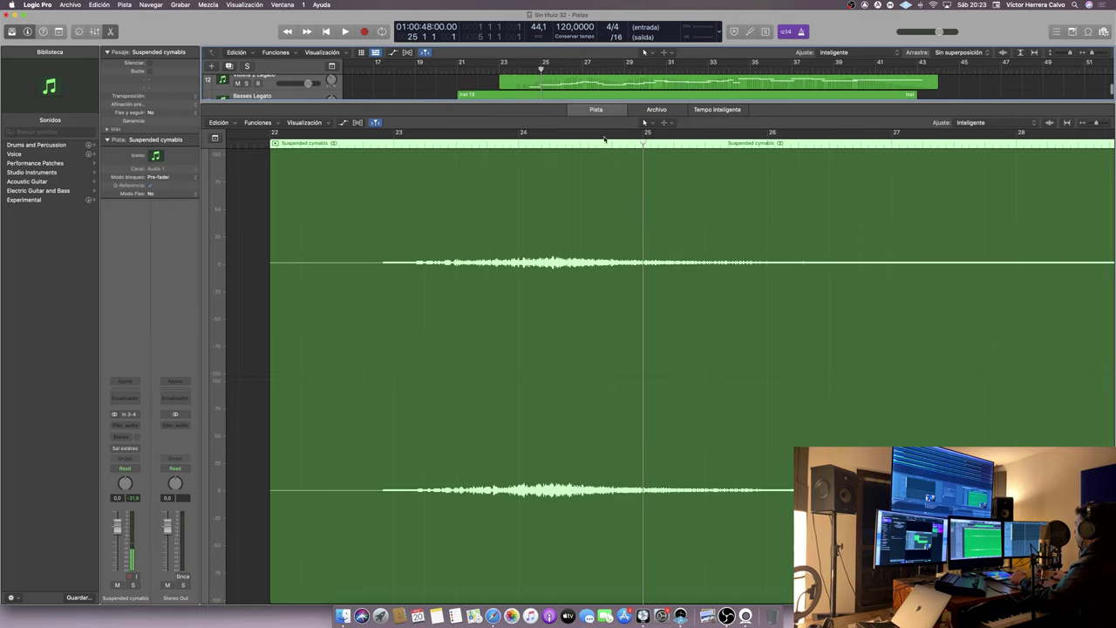
left_click_drag(624, 232, 706, 229)
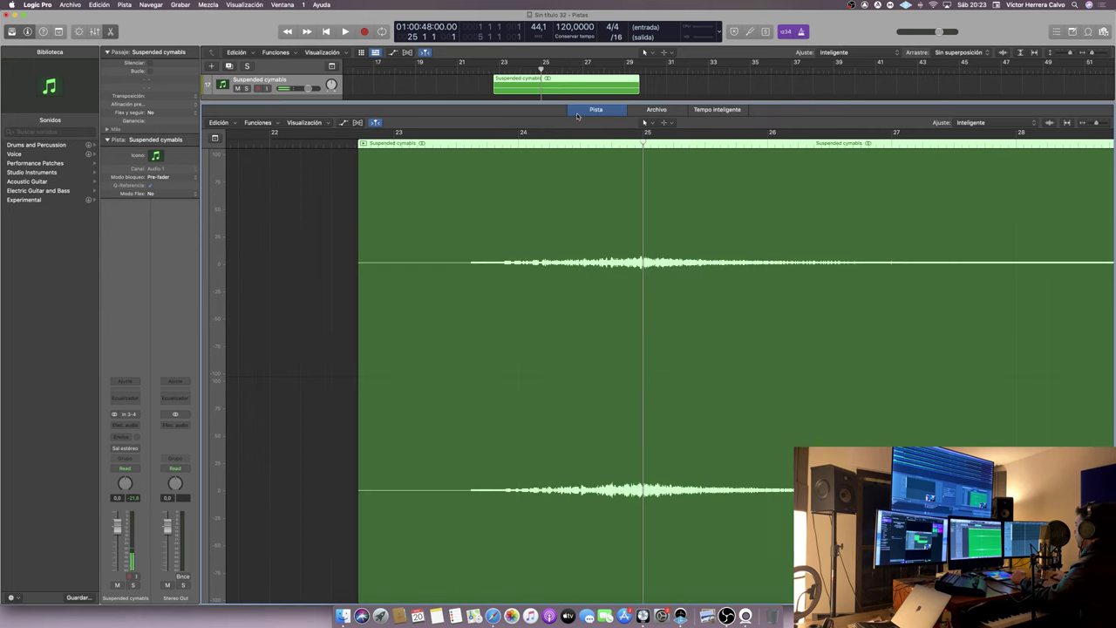
key("e")
- Adjust the pan of the Suspended cymabls track during playback and delete the muted source track Inst 16
left_click(471, 68)
key("space")
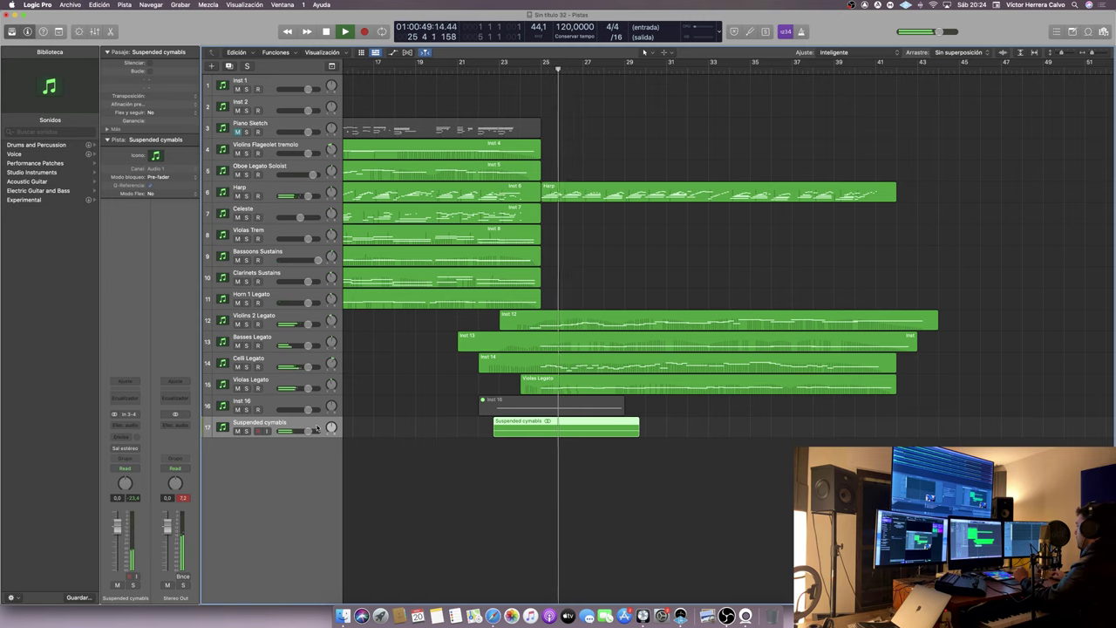
left_click_drag(331, 427, 331, 434)
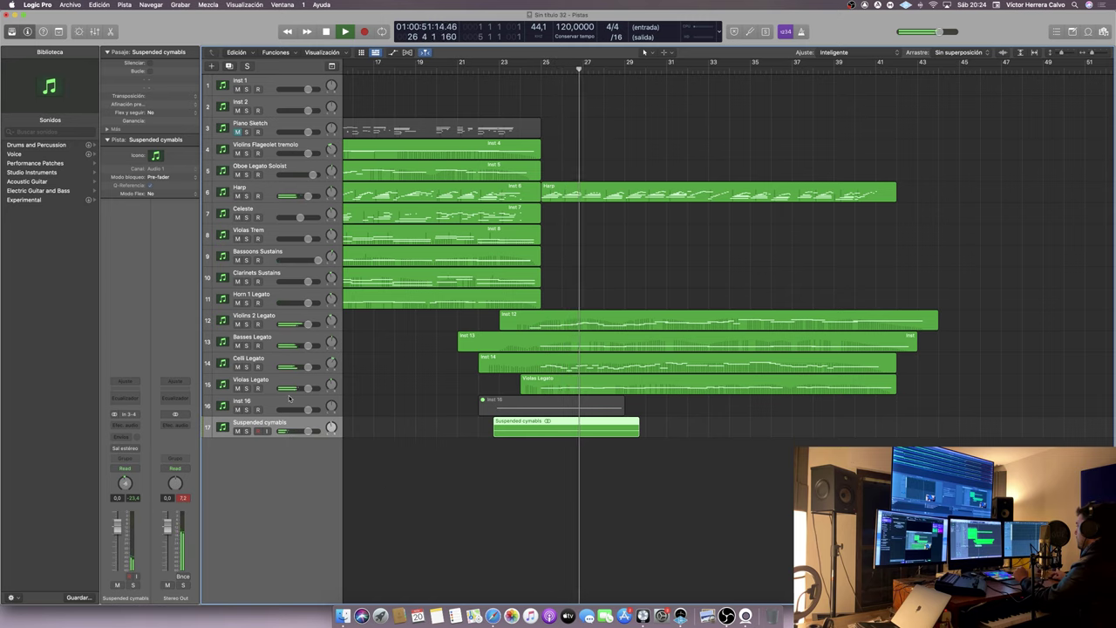
left_click(289, 400)
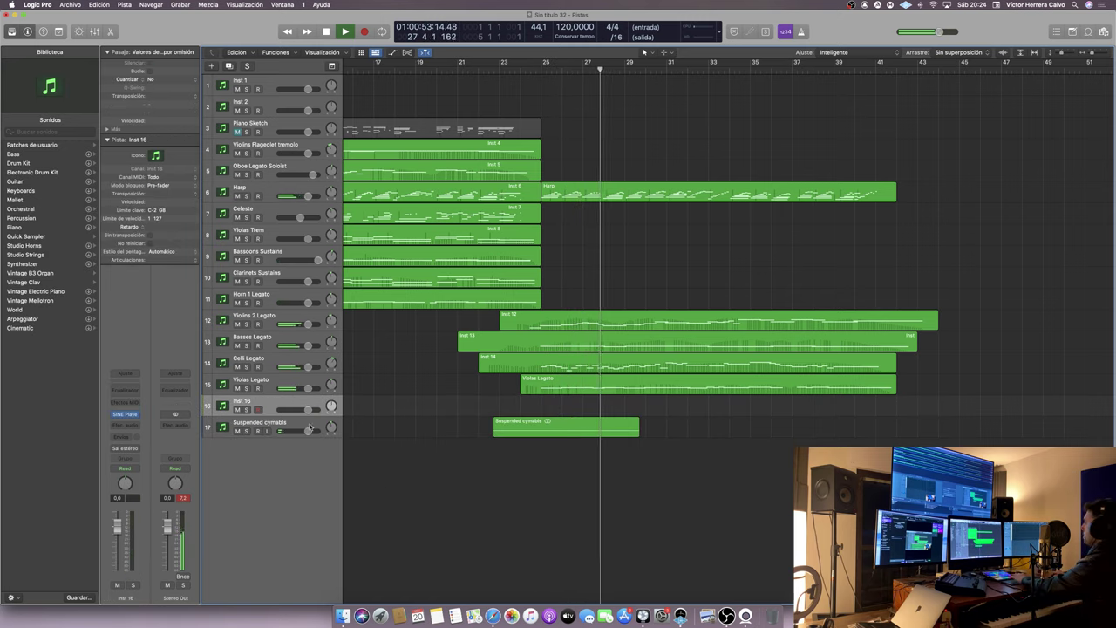
key("super+BackSpace")
- Add a curved fade-out to the Suspended cymabls region, from just before bar 27 to its end
left_click(523, 410)
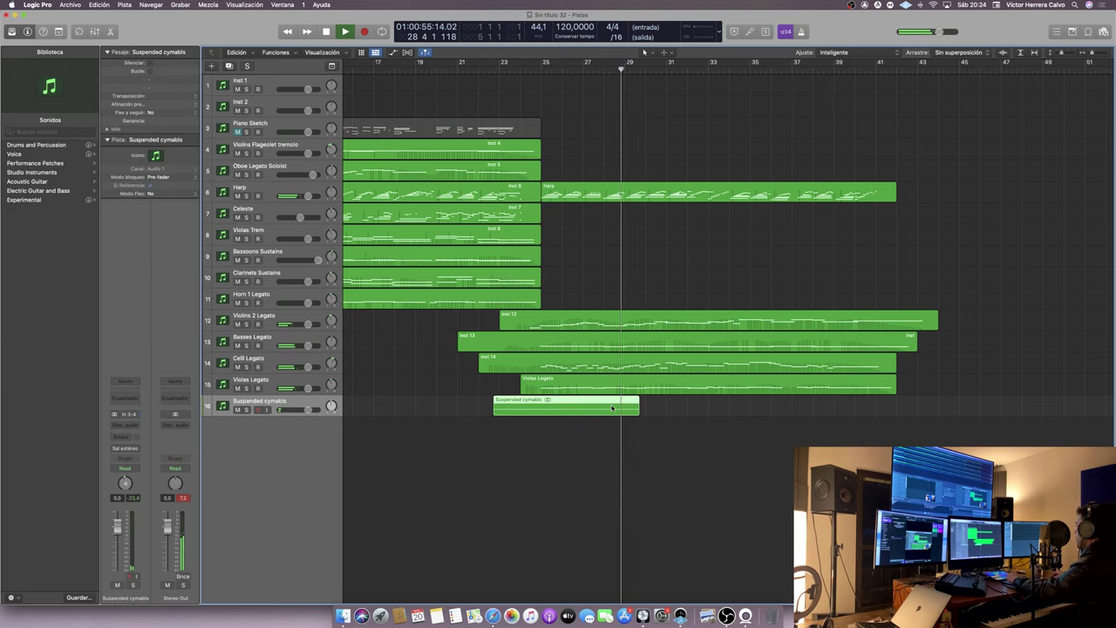
double_click(523, 410)
key("space")
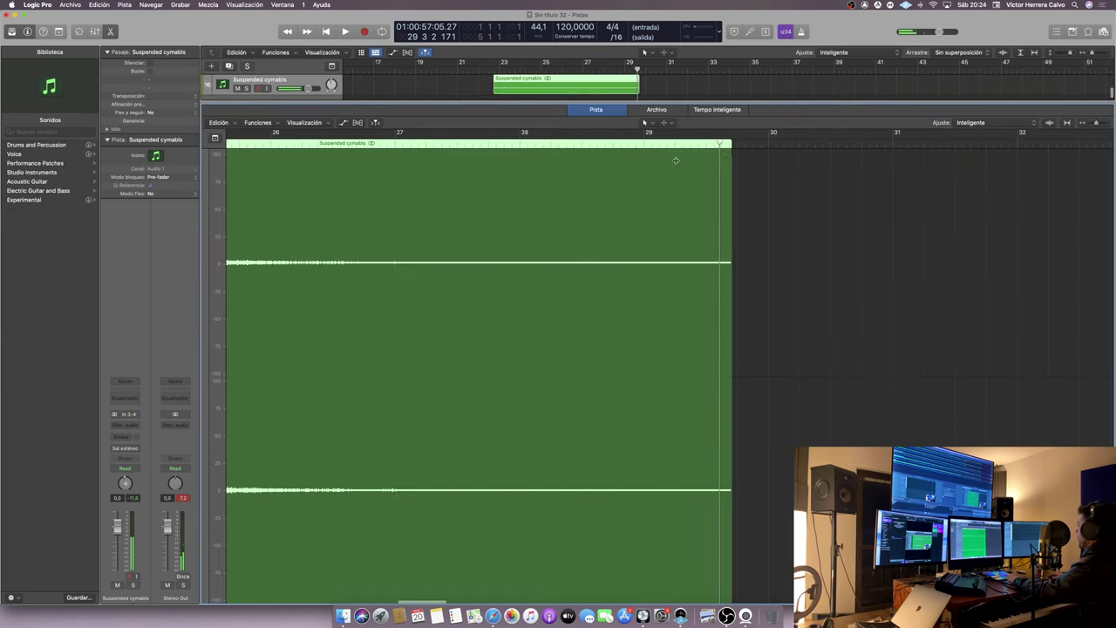
left_click_drag(731, 151, 384, 153)
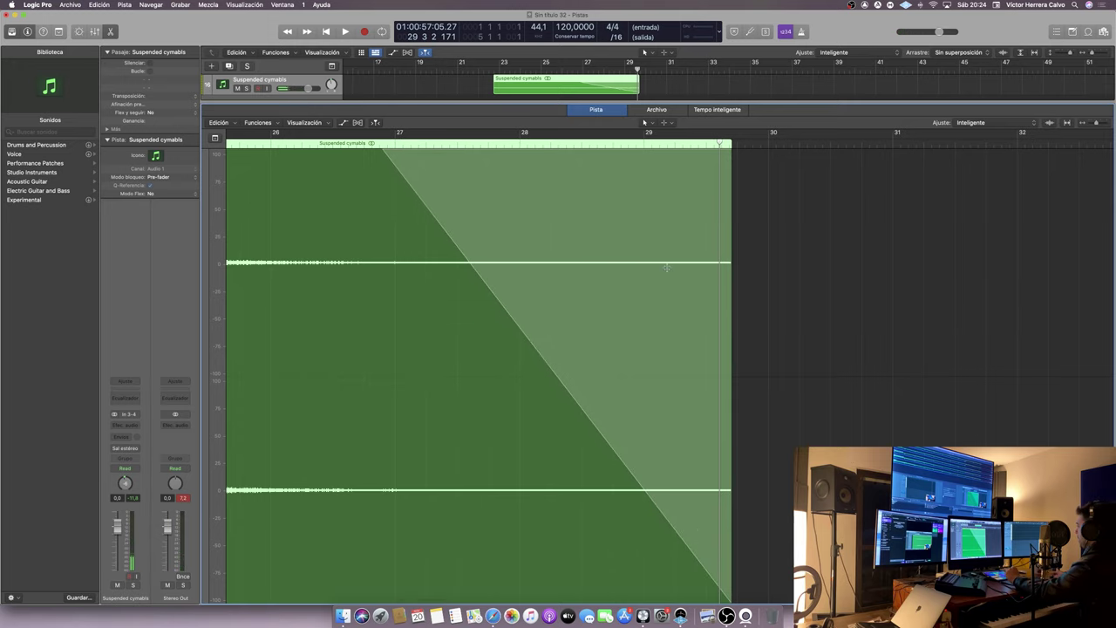
scroll(666, 267, "left", 5)
left_click_drag(785, 285, 779, 293)
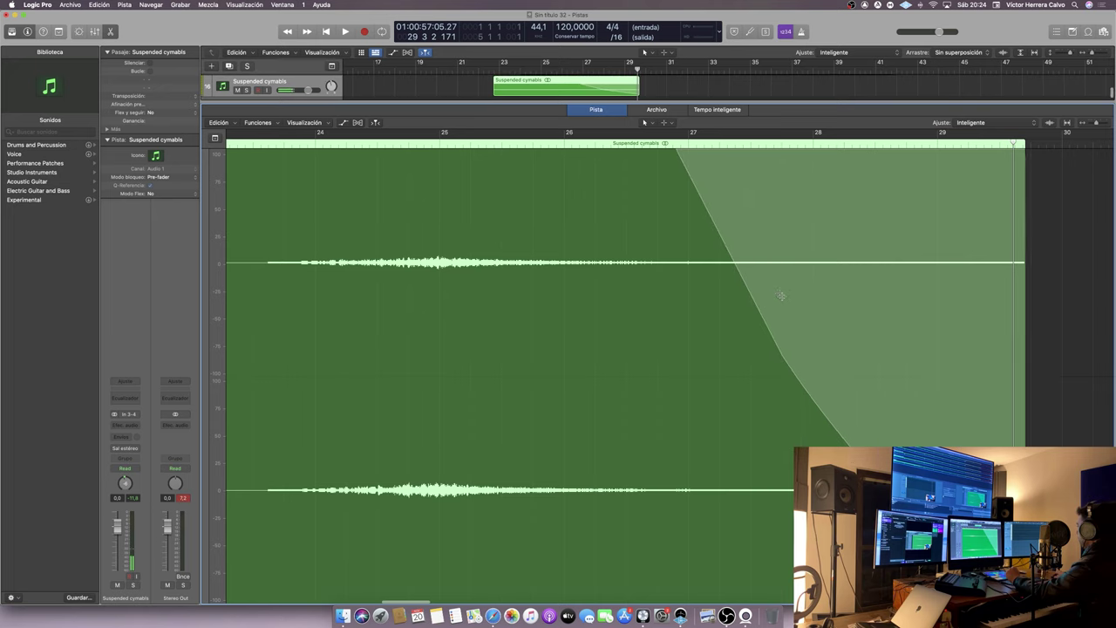
left_click(603, 111)
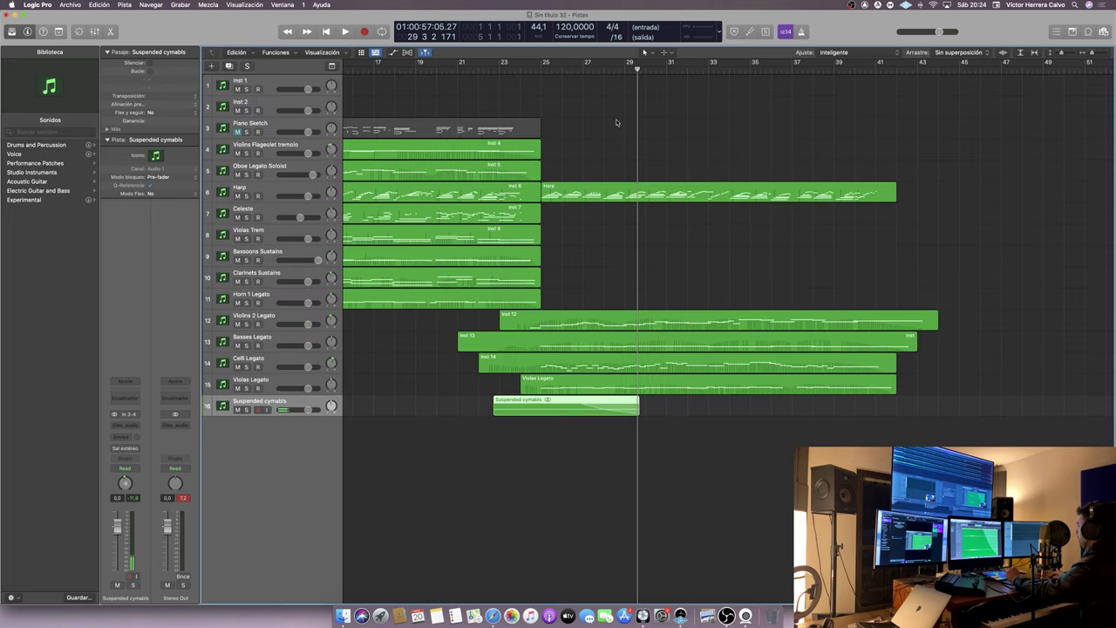
key("space")
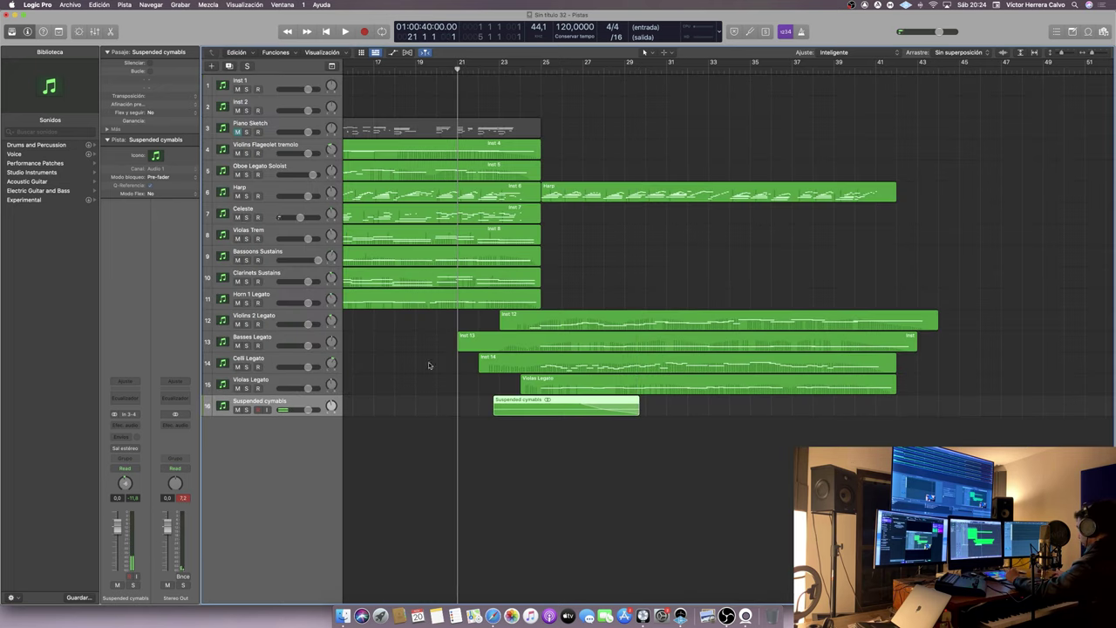
- Add a software instrument track below Suspended cymabls and load Hans Zimmer Timpani in Kontakt with the Soft Roll articulation
double_click(266, 436)
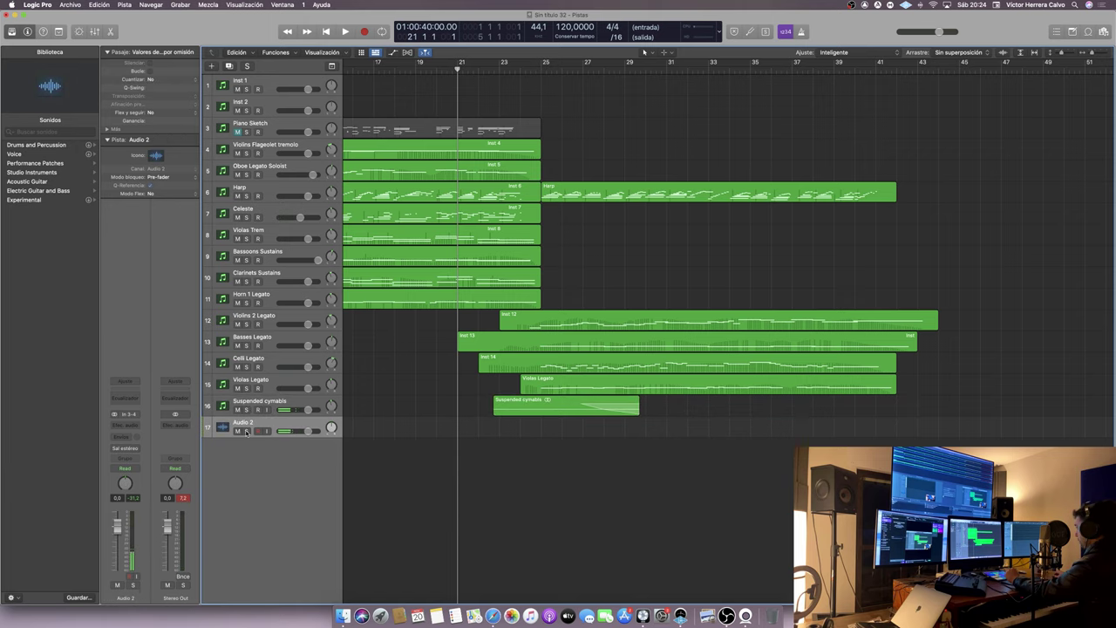
key("super+z")
double_click(246, 433)
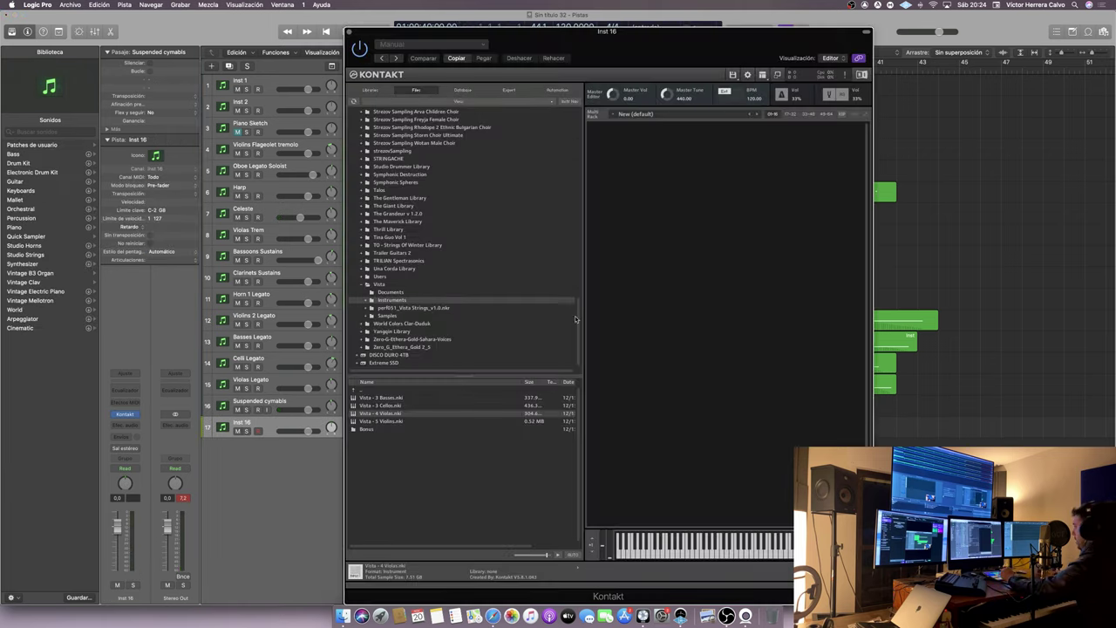
scroll(462, 433, "down", 15)
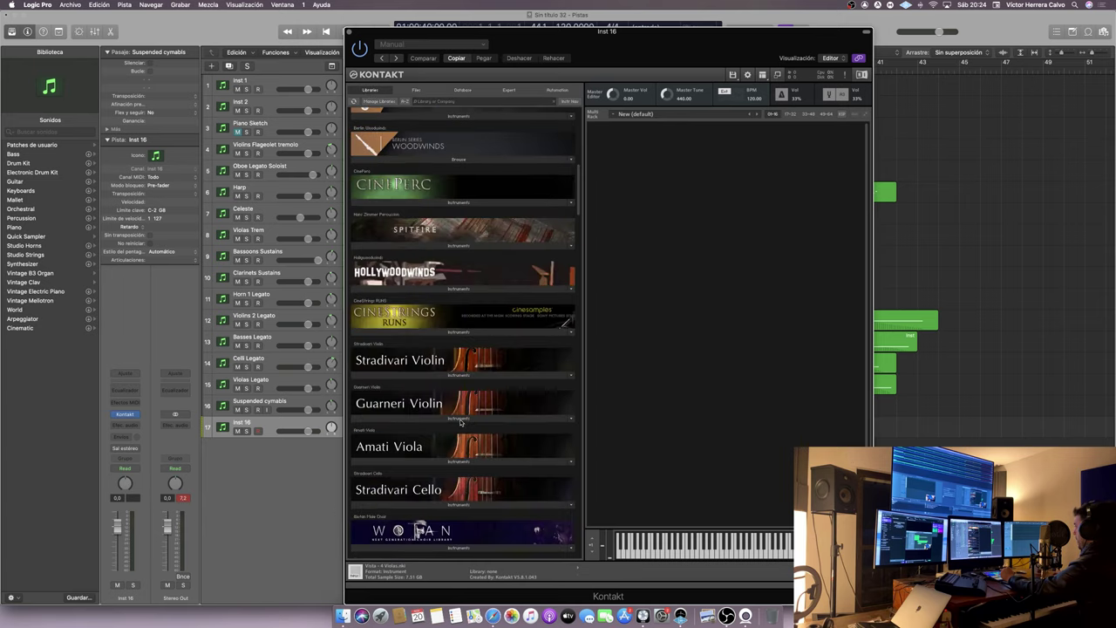
scroll(460, 423, "up", 6)
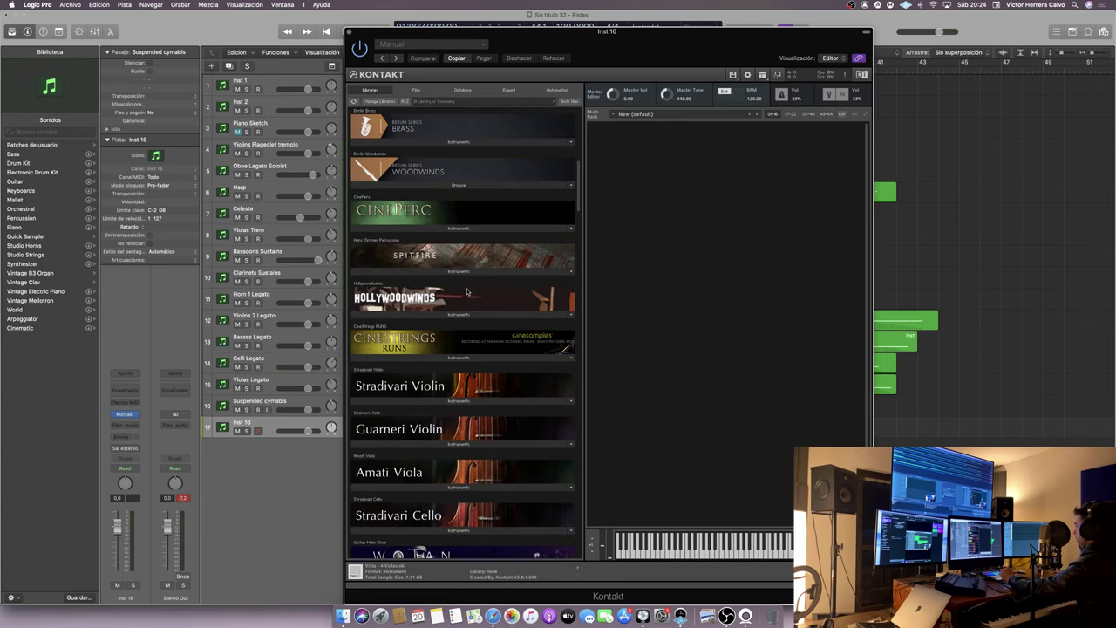
left_click(445, 271)
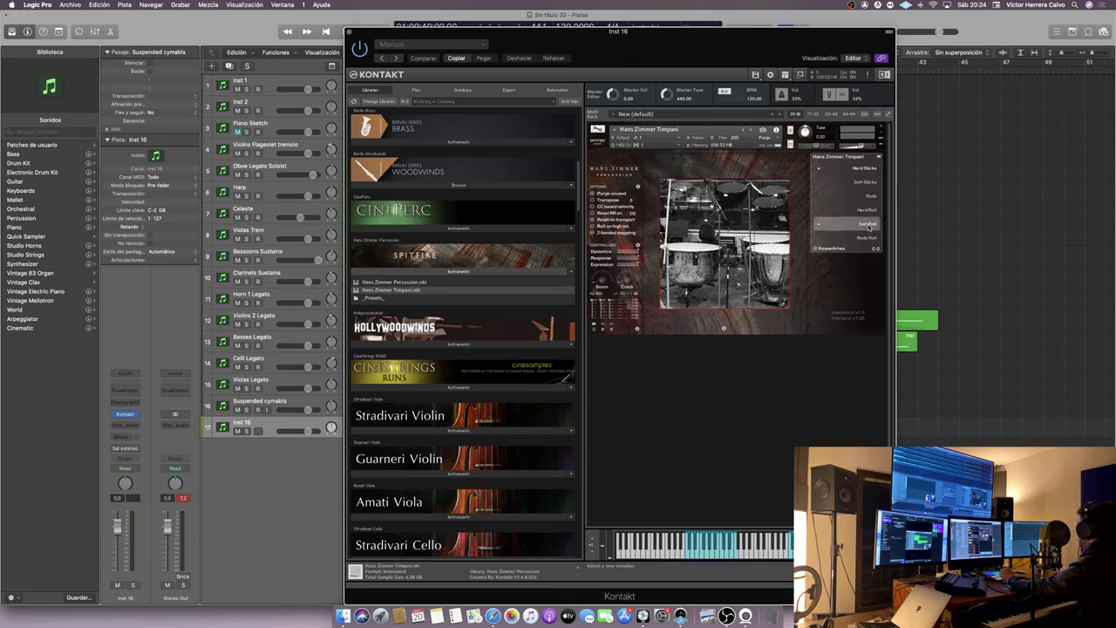
key("super+w")
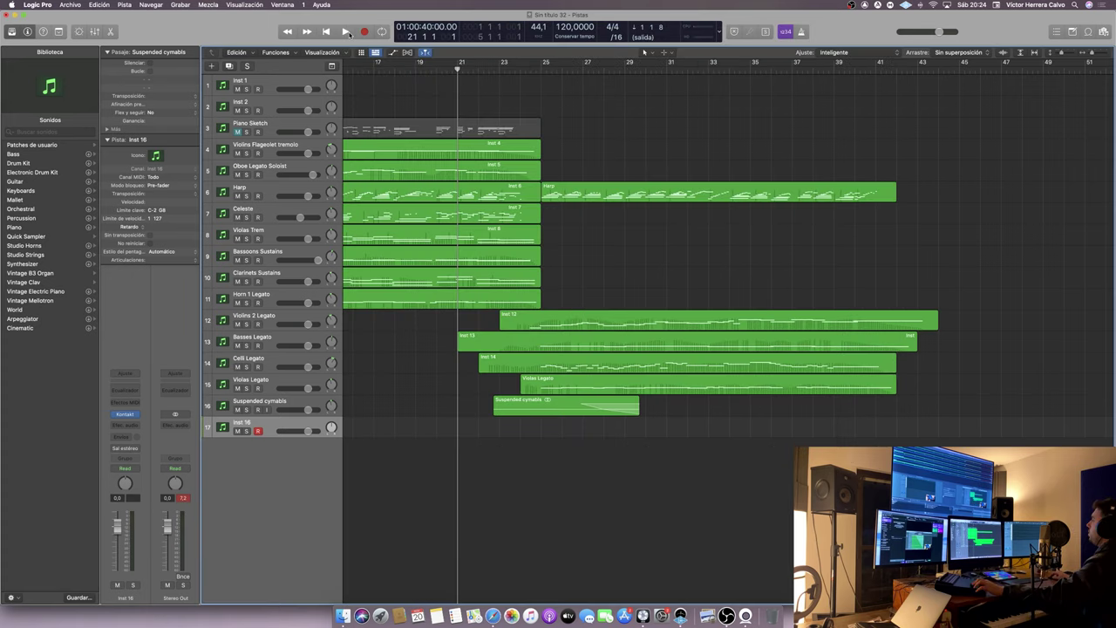
- Record a timpani roll on the new instrument track, starting from bar 21 and stopping at about bar 26
left_click(345, 31)
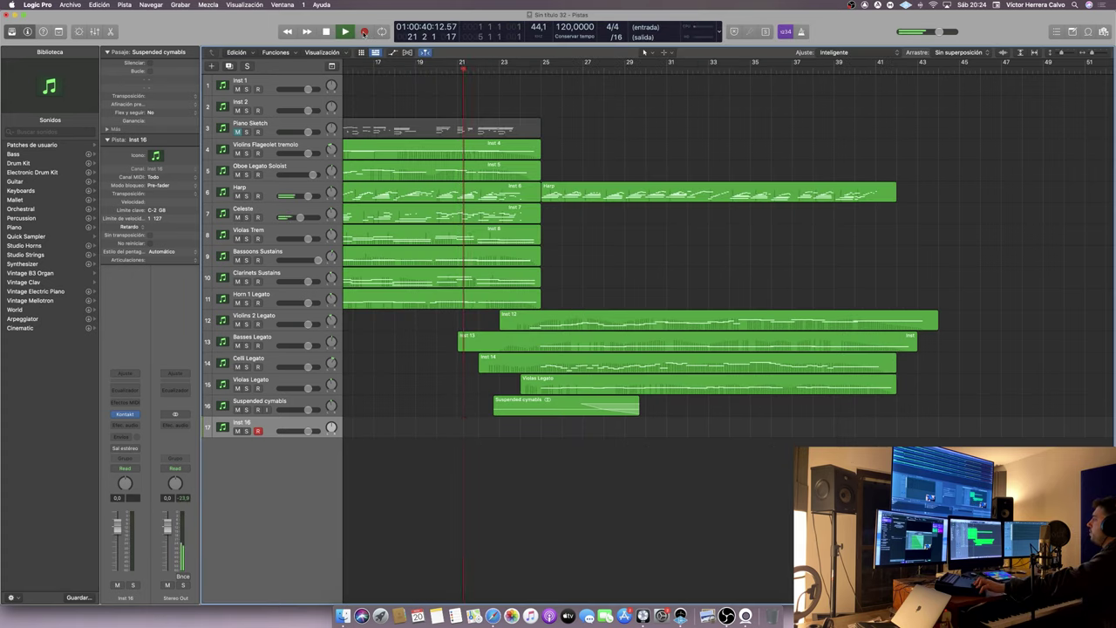
left_click(364, 31)
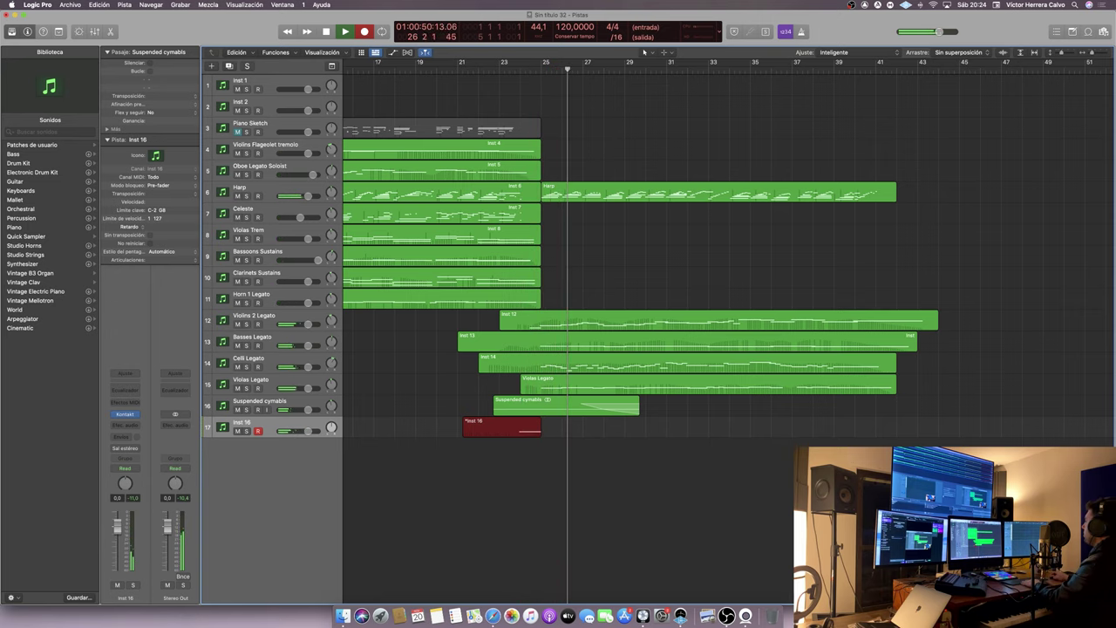
key("space")
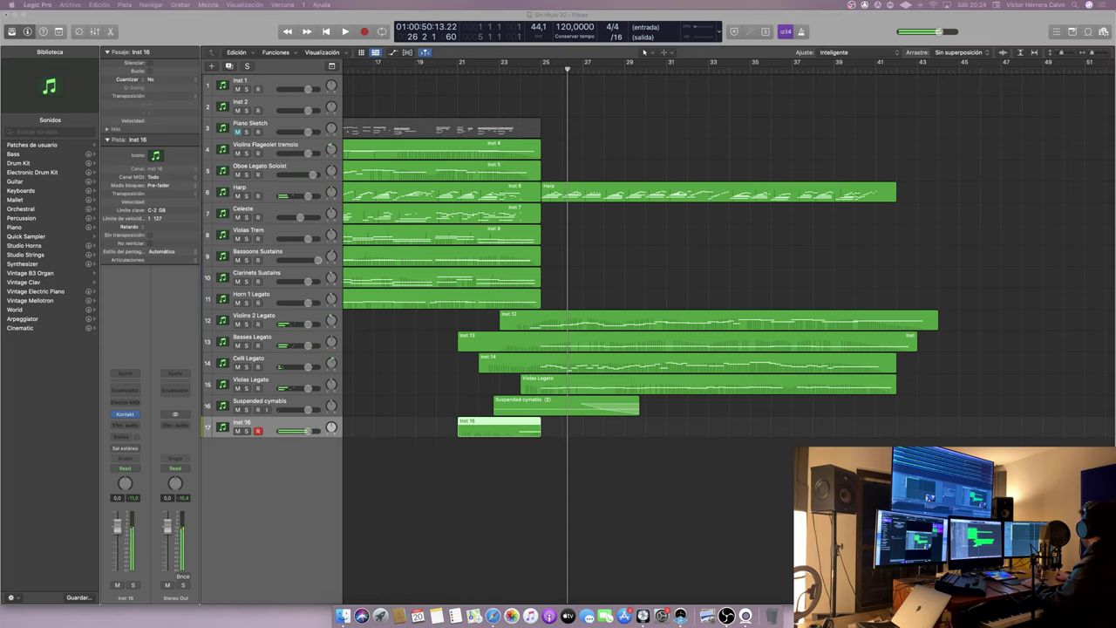
- Rename the timpani track as "Timpani Rolls"
key("shift+Return")
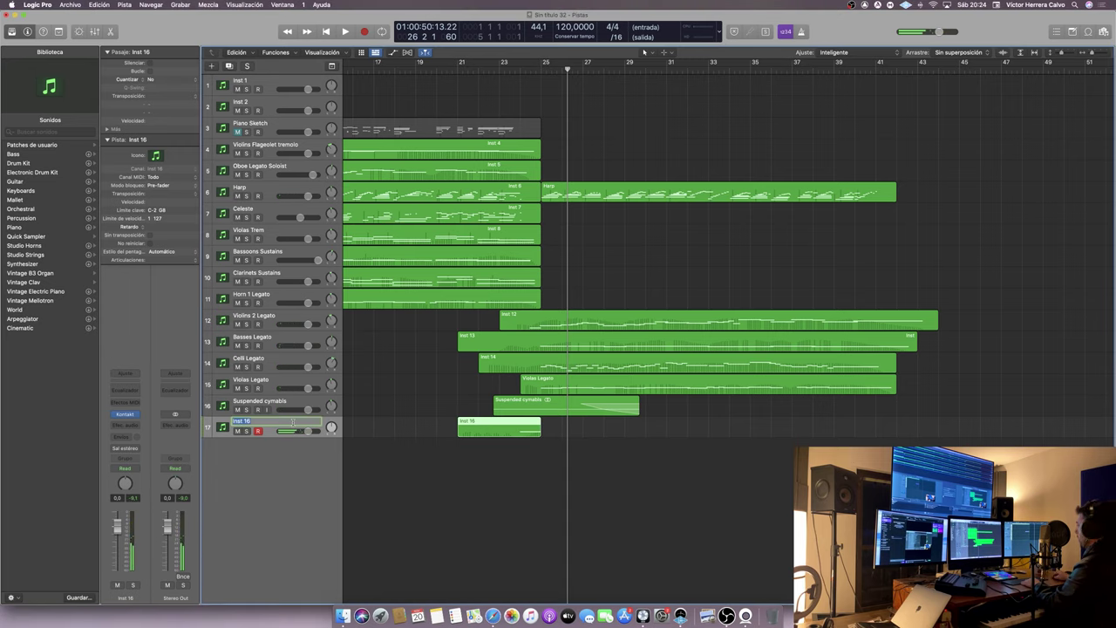
type("Timpani Rol")
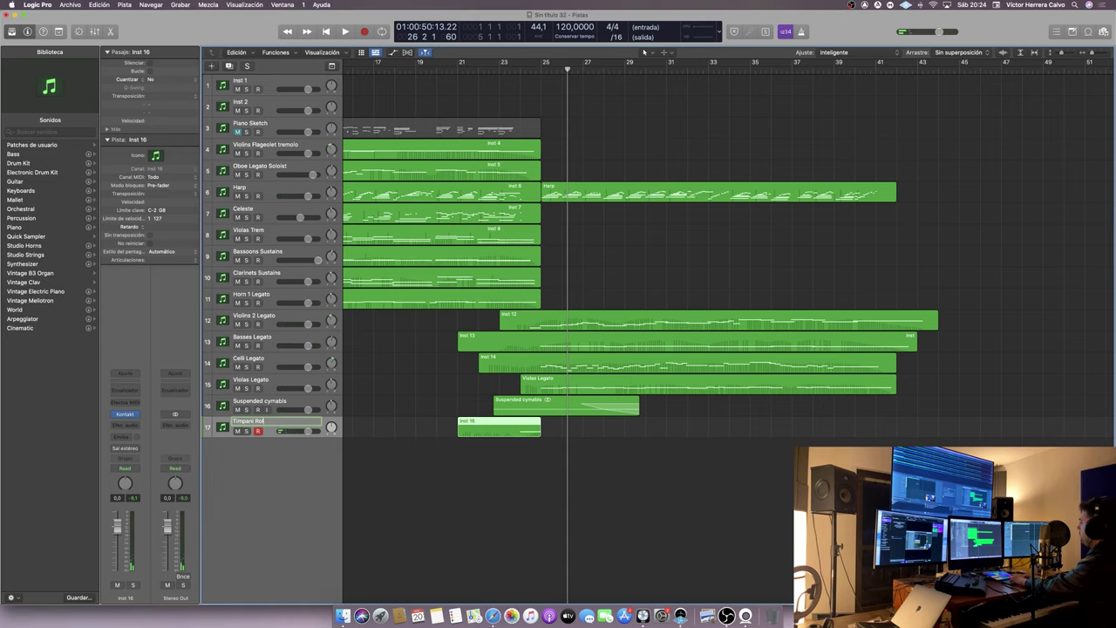
type("ls")
key("Return")
- Add a software instrument track below Timpani Rolls and replace its Kontakt instrument with SINE Player
double_click(308, 463)
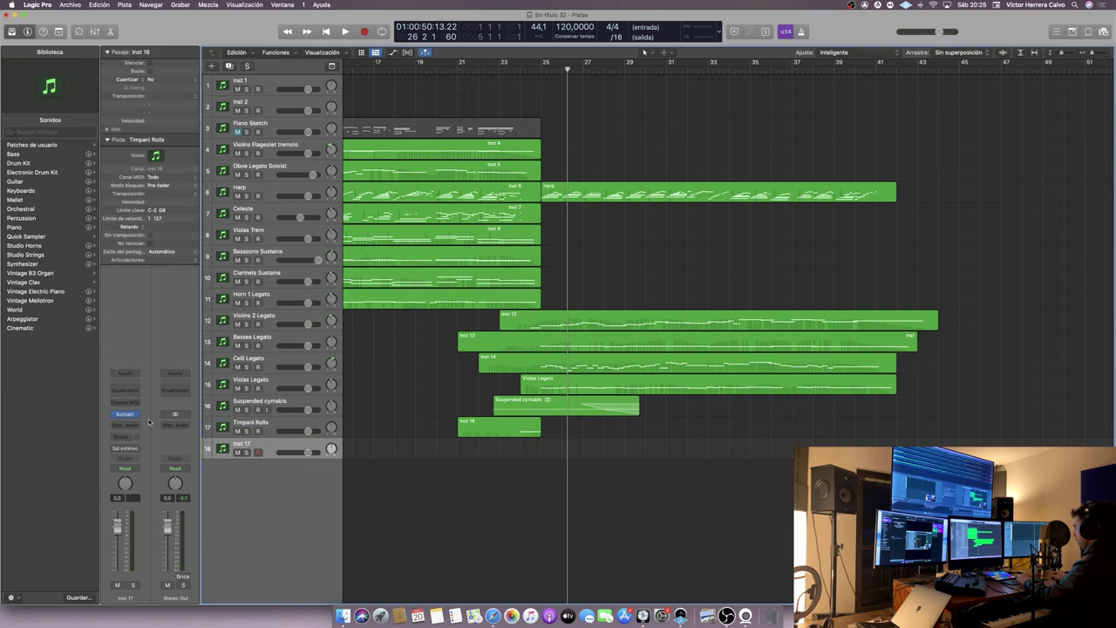
left_click(132, 420)
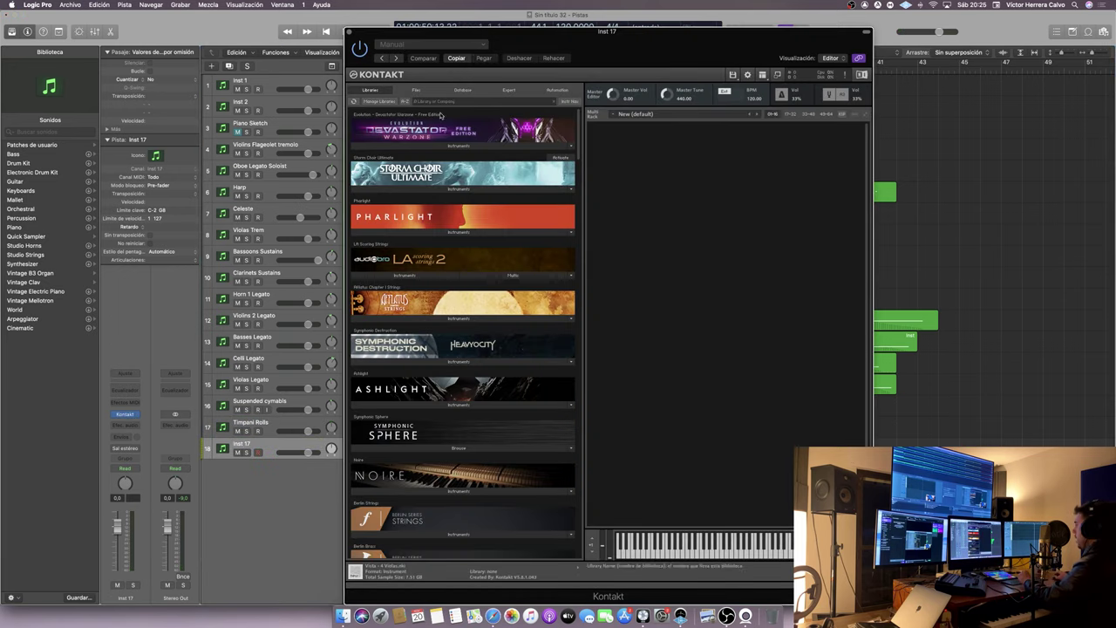
left_click(350, 32)
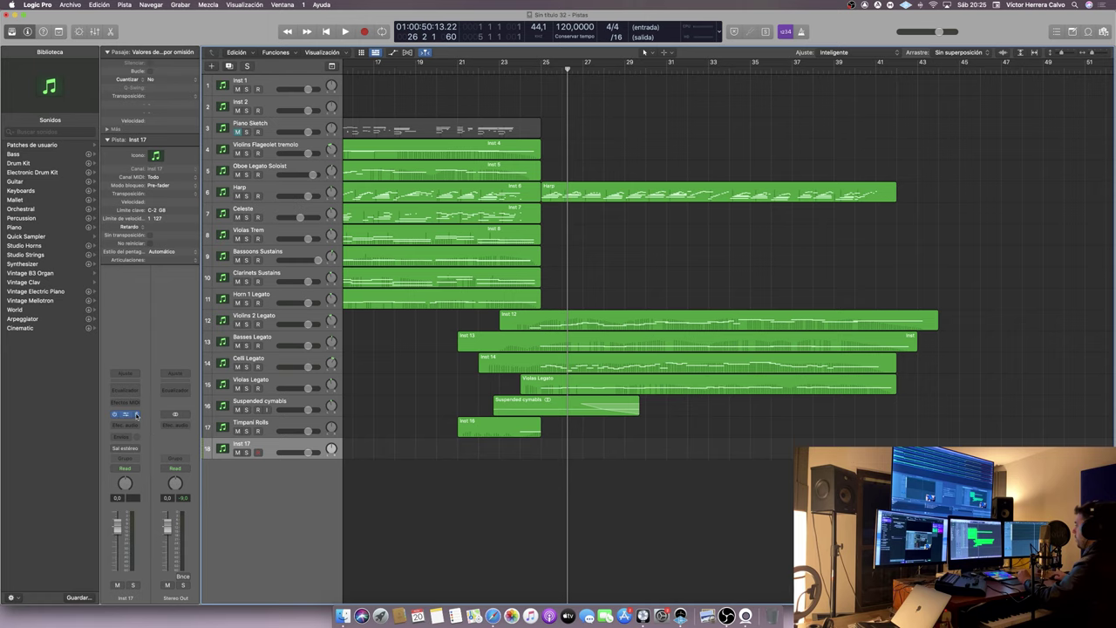
left_click(135, 416)
left_click(181, 359)
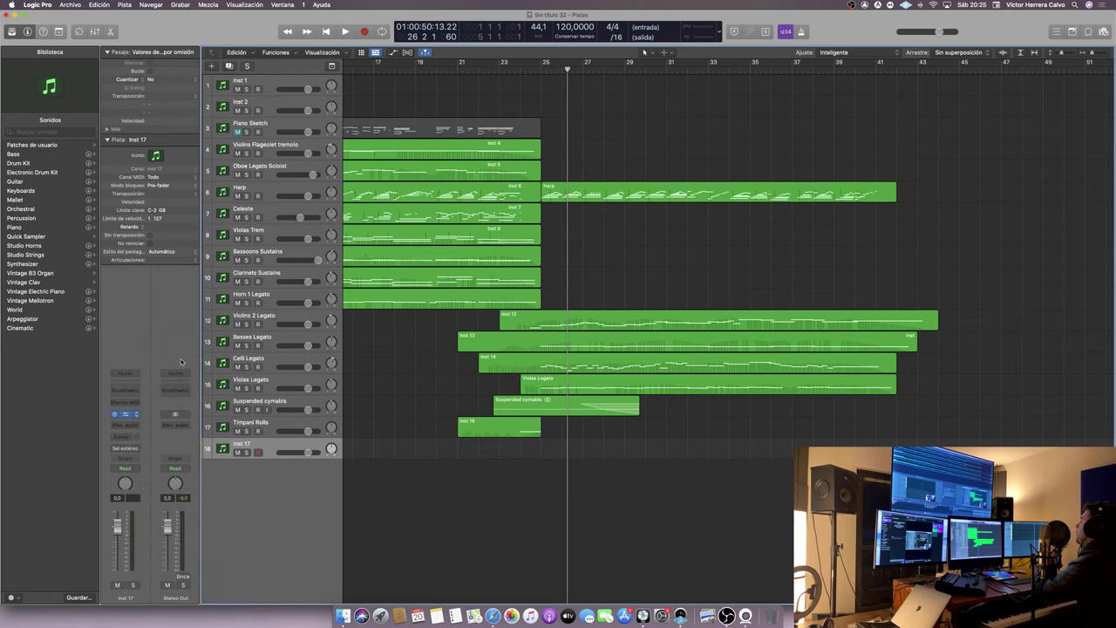
- Load the Single hits articulation of Bass Drum 28" from the Berlin Percussion library and close the instrument
scroll(566, 408, "down", 15)
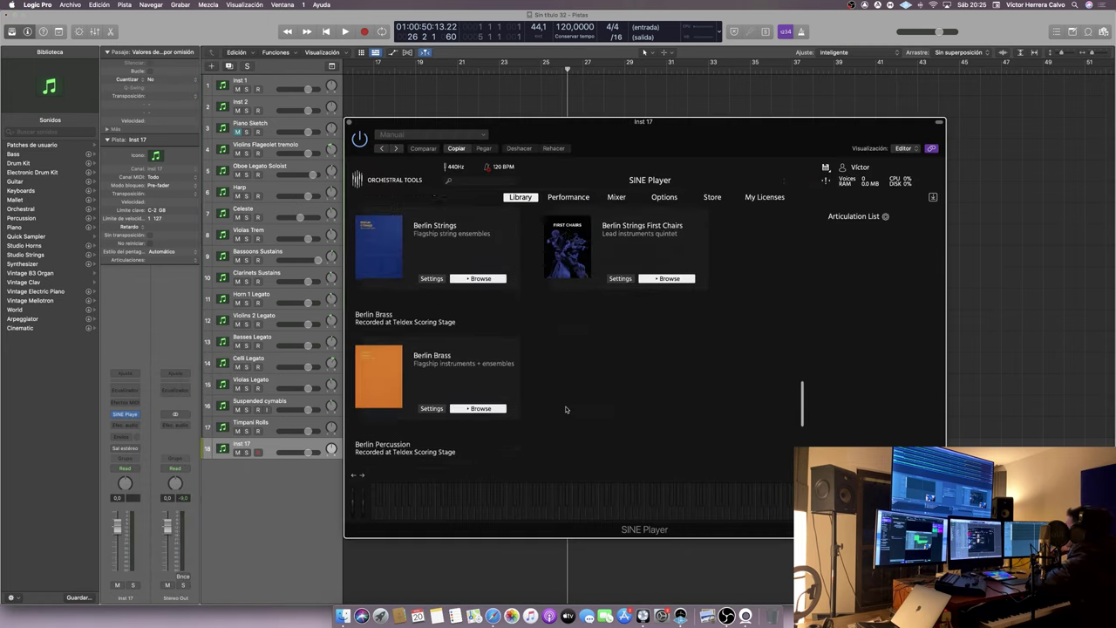
left_click(482, 439)
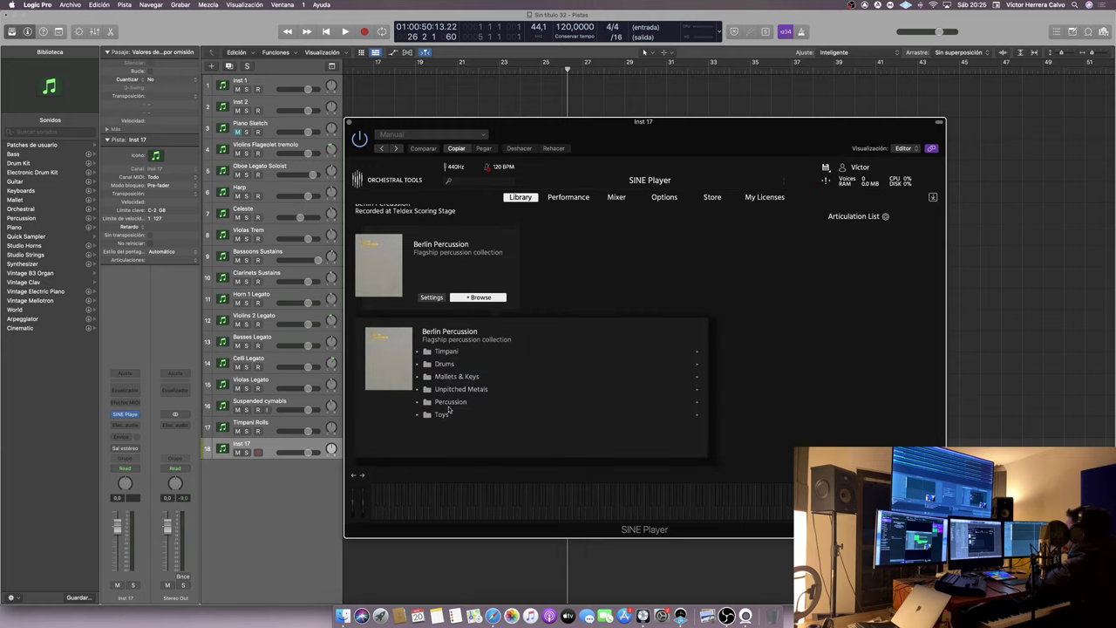
left_click(448, 364)
left_click(450, 375)
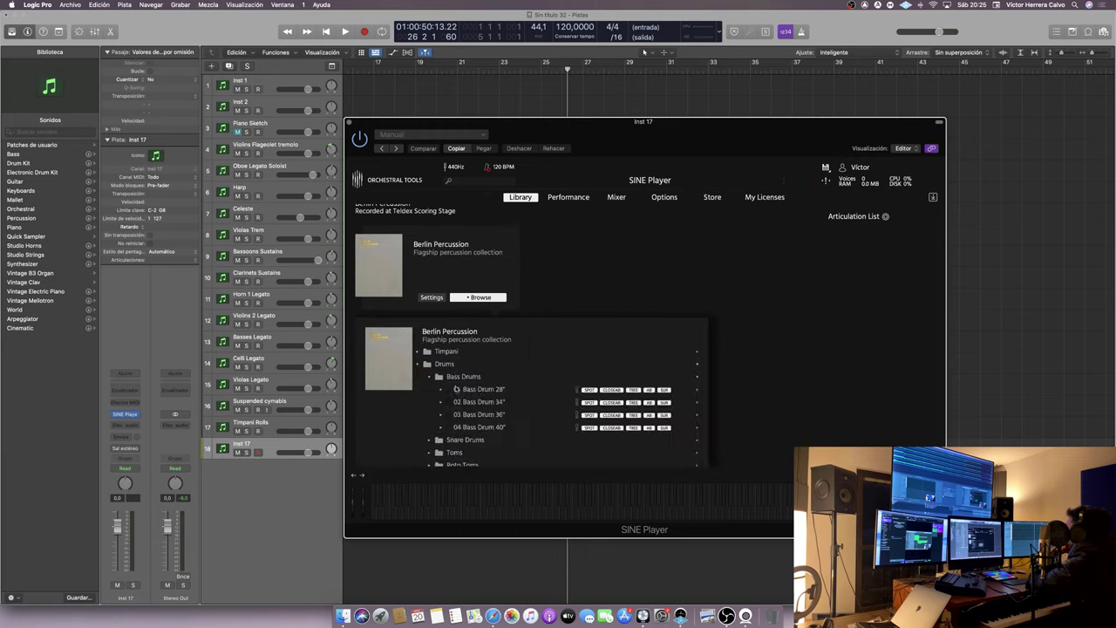
left_click(481, 390)
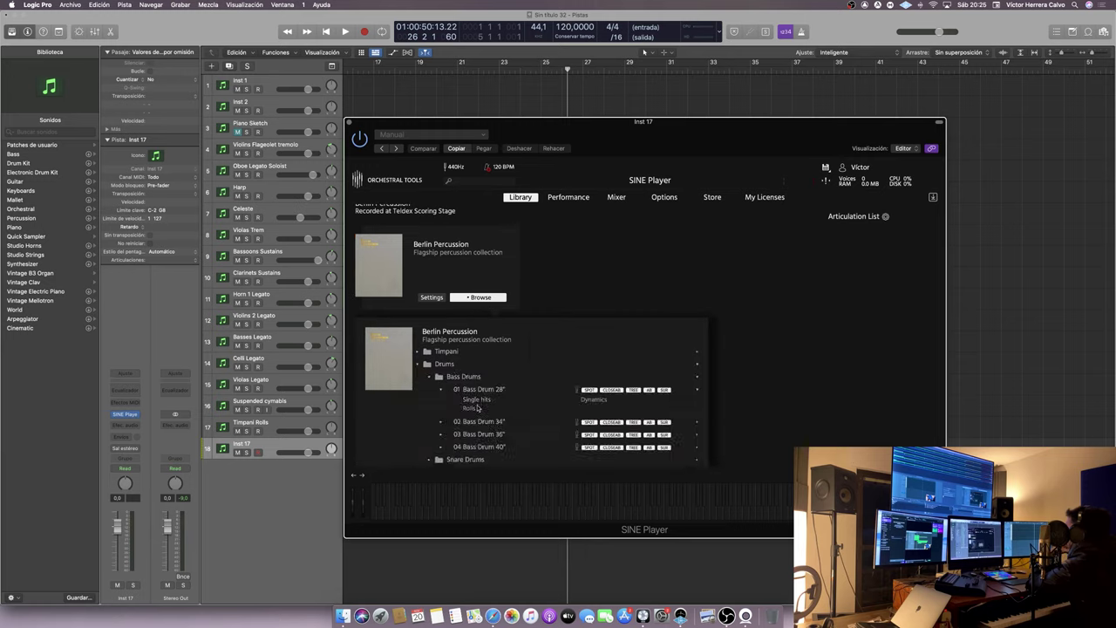
double_click(478, 401)
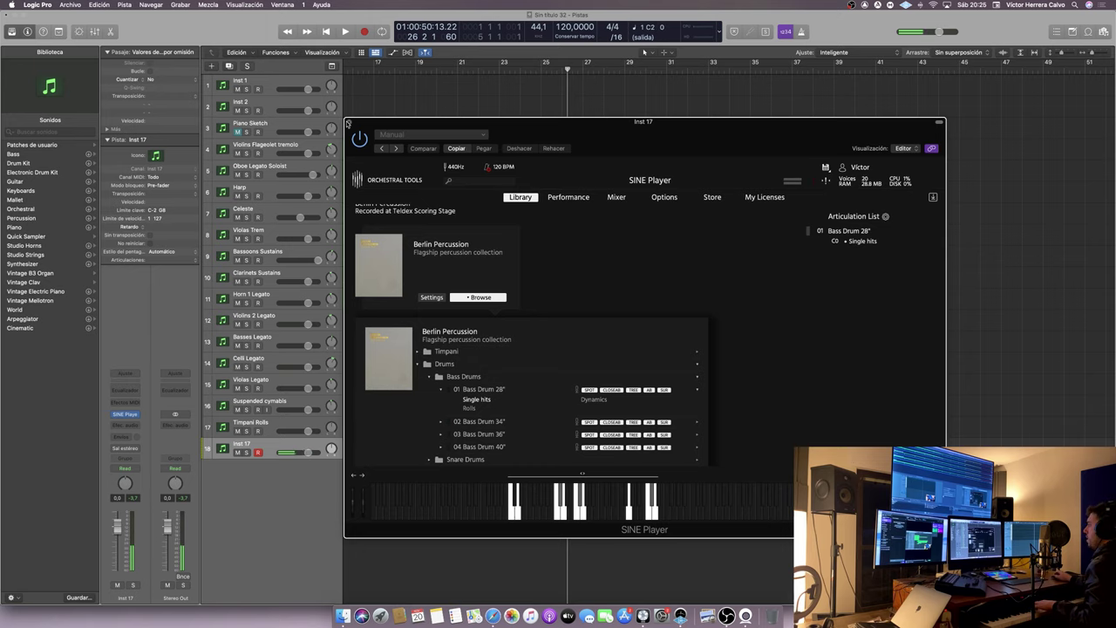
left_click(348, 123)
- Record bass drum hits on the new instrument track from bar 25, stopping at bar 41
key("Return")
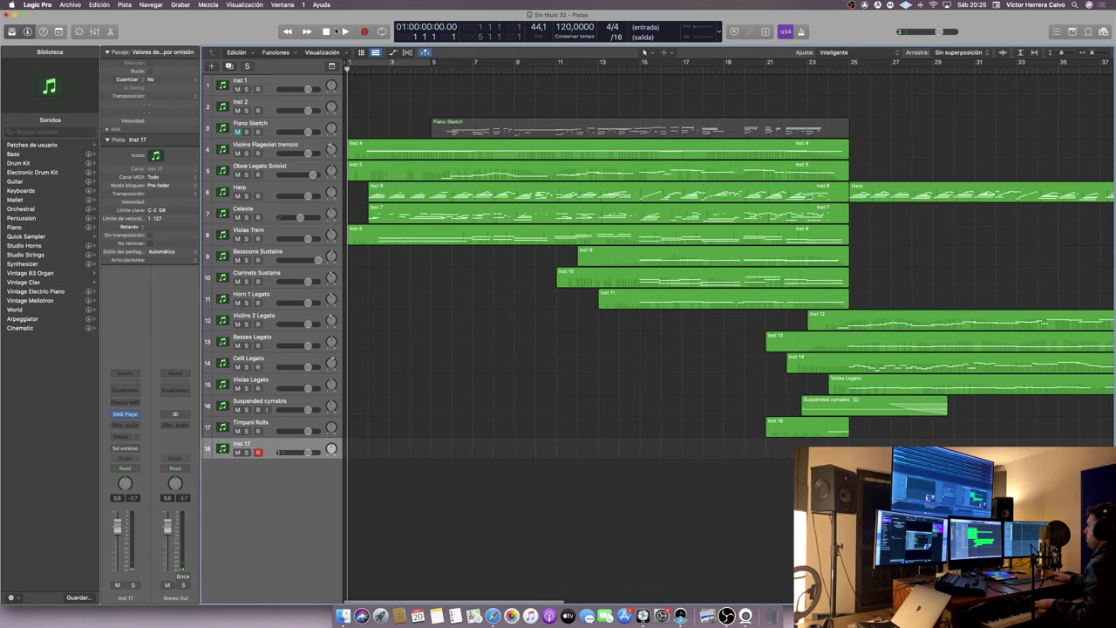
left_click(784, 70)
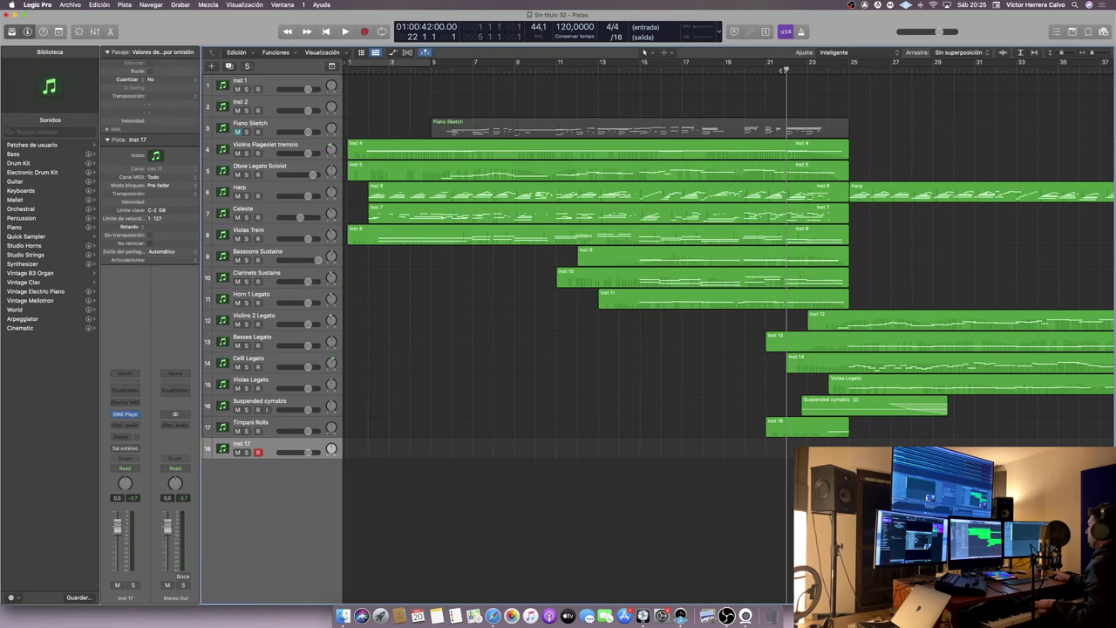
key("space")
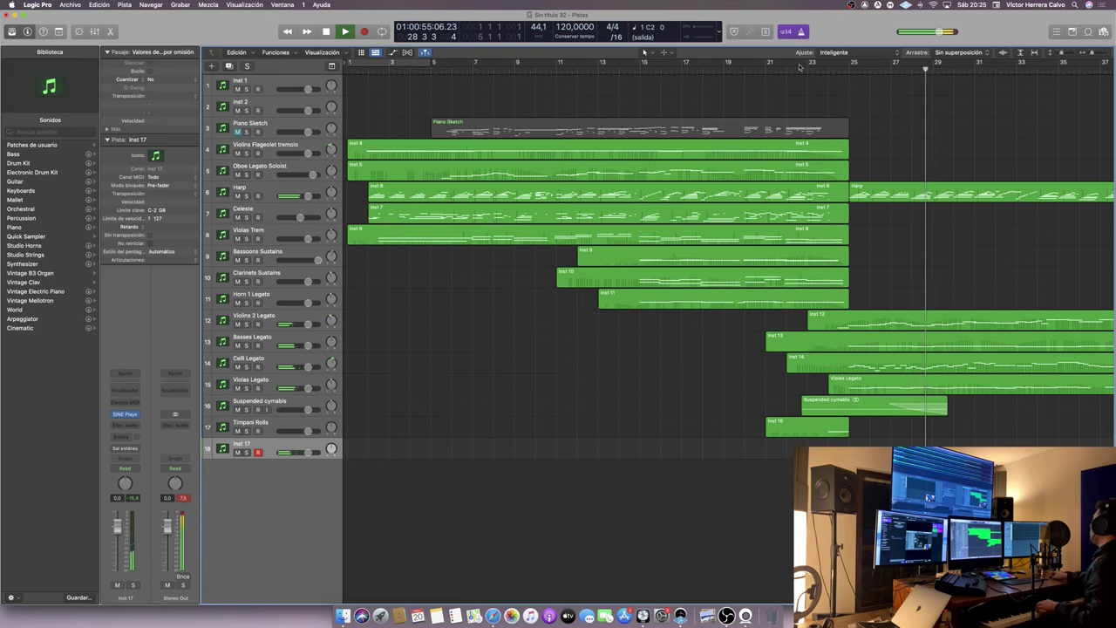
key("r")
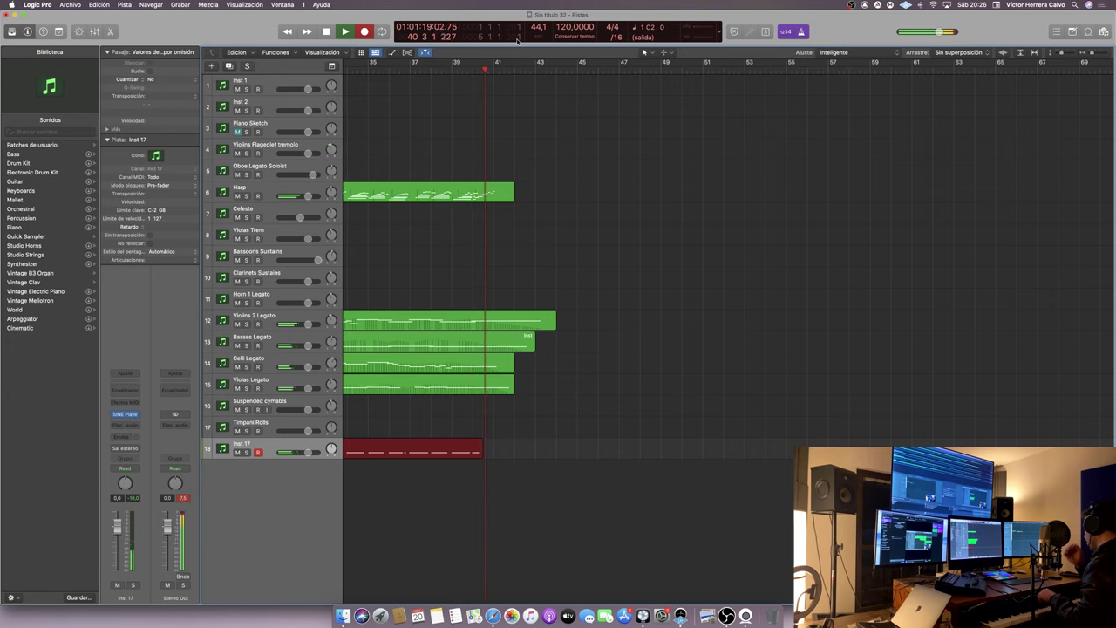
key("space")
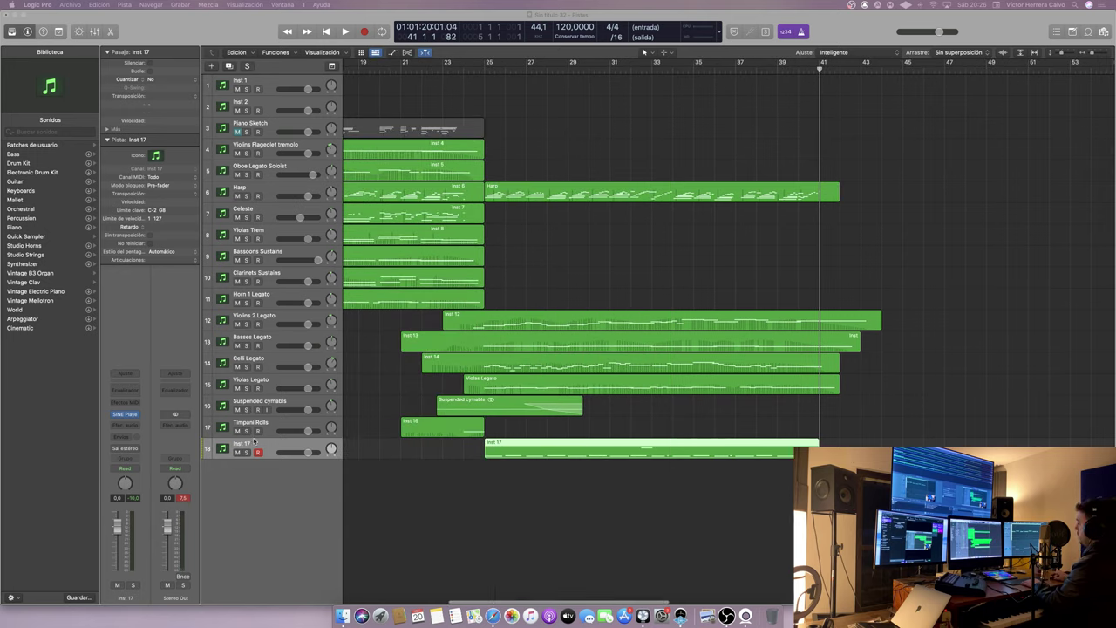
- Rename the bass drum track as "Bass Drums Hits" and add another software instrument track below it
type("s Drums Hits")
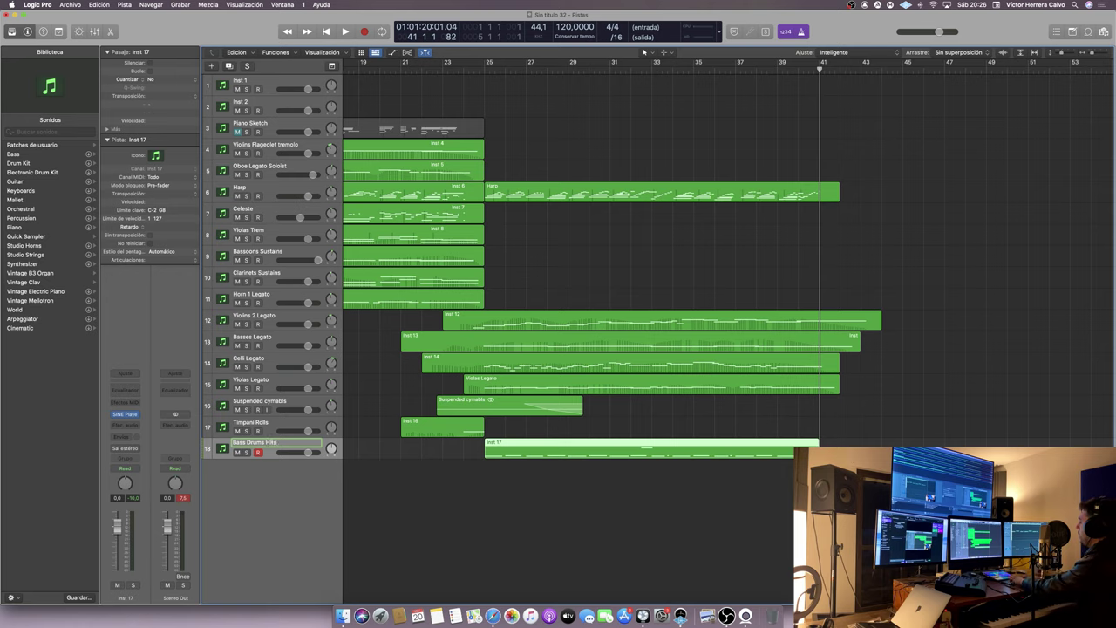
key("Return")
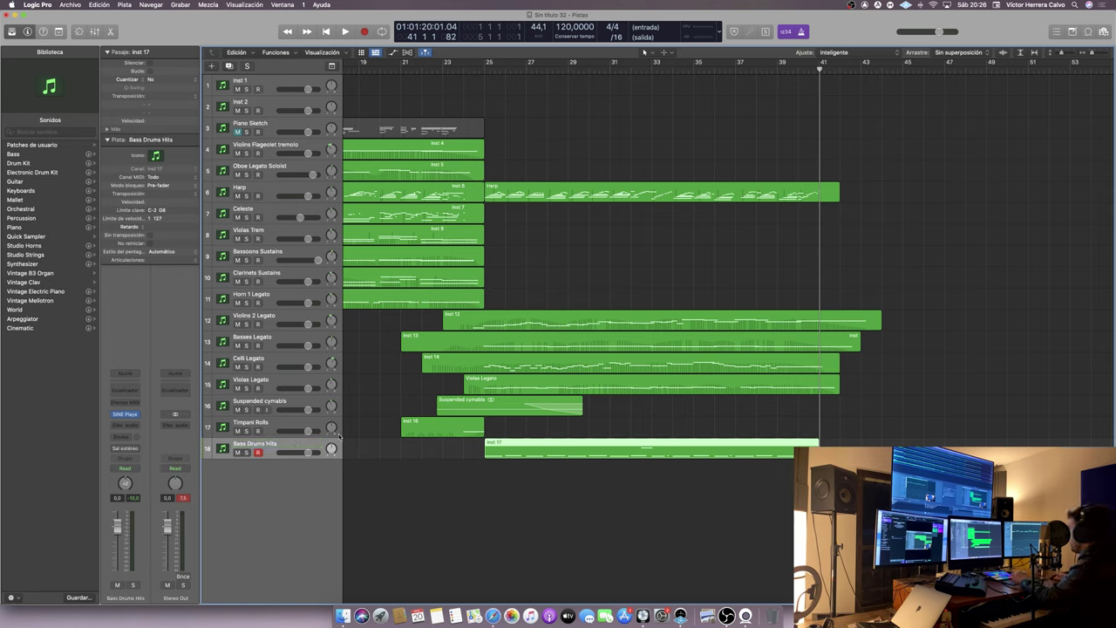
double_click(290, 477)
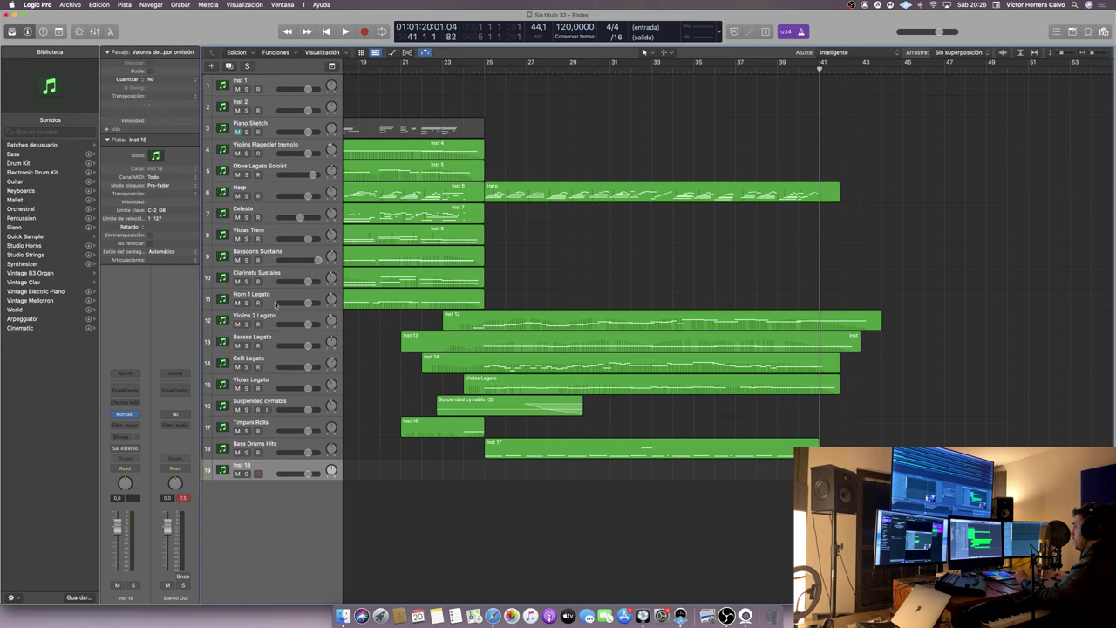
- Record a continuation on the Bassoons Sustains track, starting from bar 23 and stopping at about bar 42
left_click(280, 255)
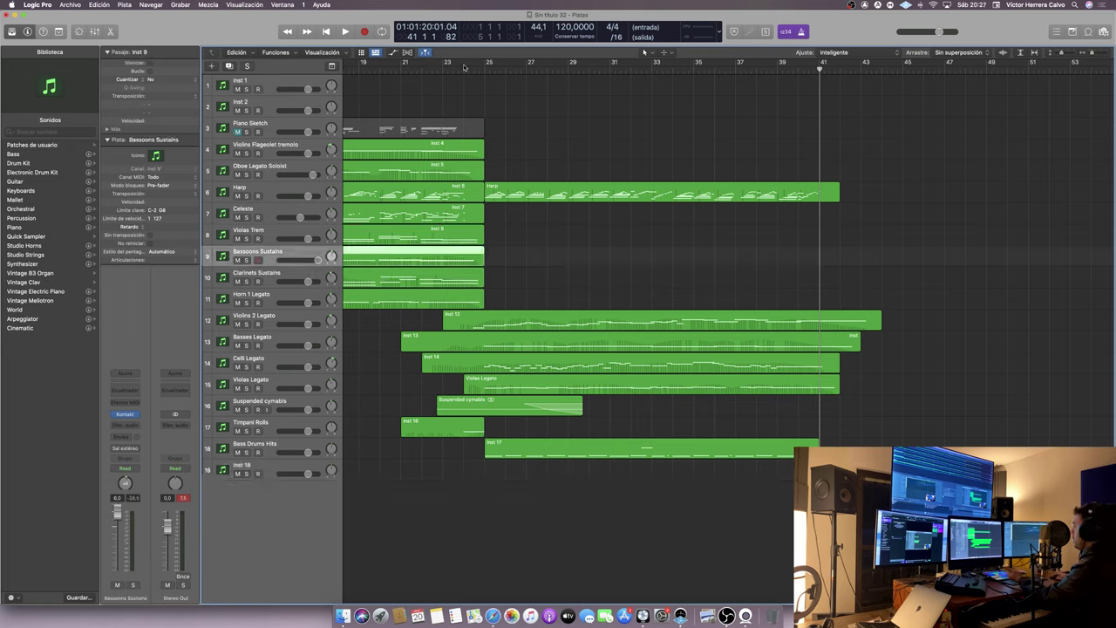
left_click(446, 68)
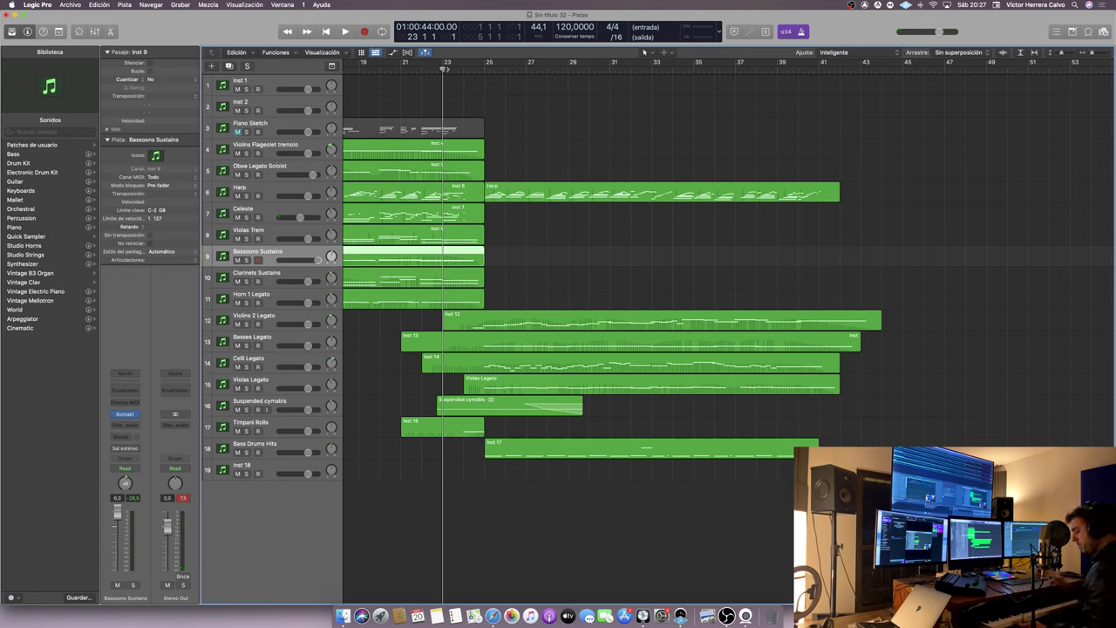
left_click(345, 31)
left_click(364, 32)
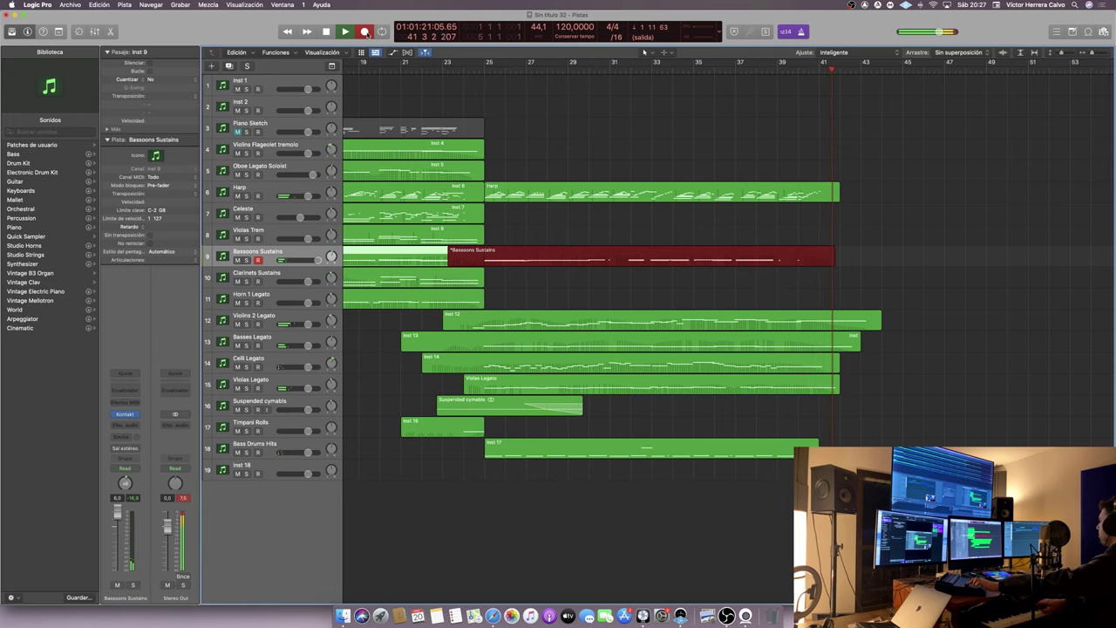
key("space")
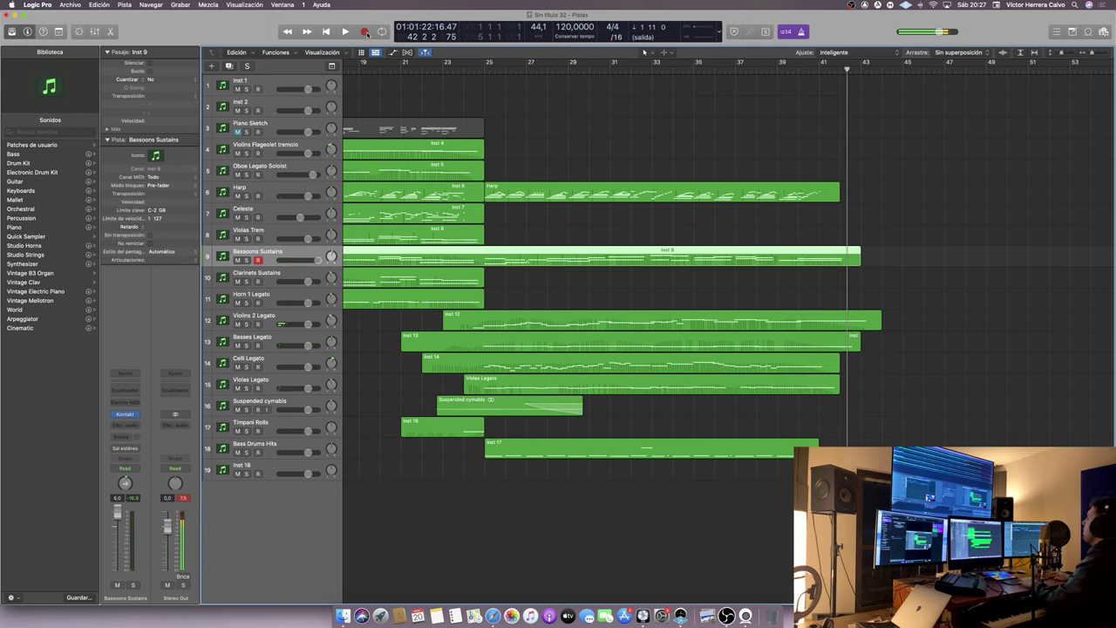
- Add one more instrument track at the end of the list and replace Kontakt with SINE Player on track Inst 18
double_click(270, 495)
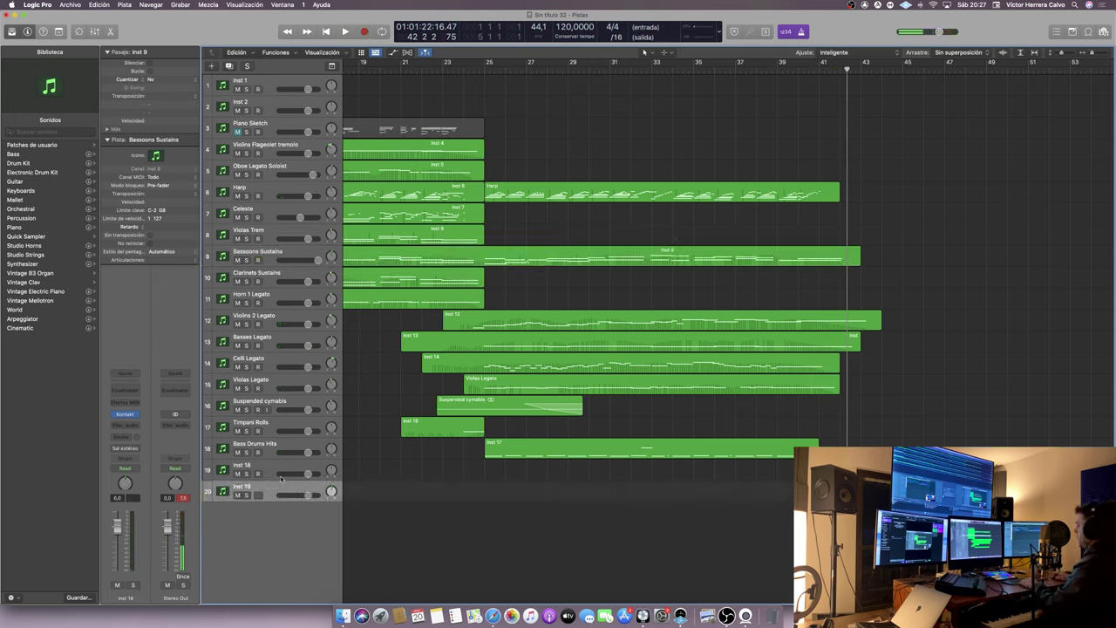
left_click(130, 424)
left_click(355, 44)
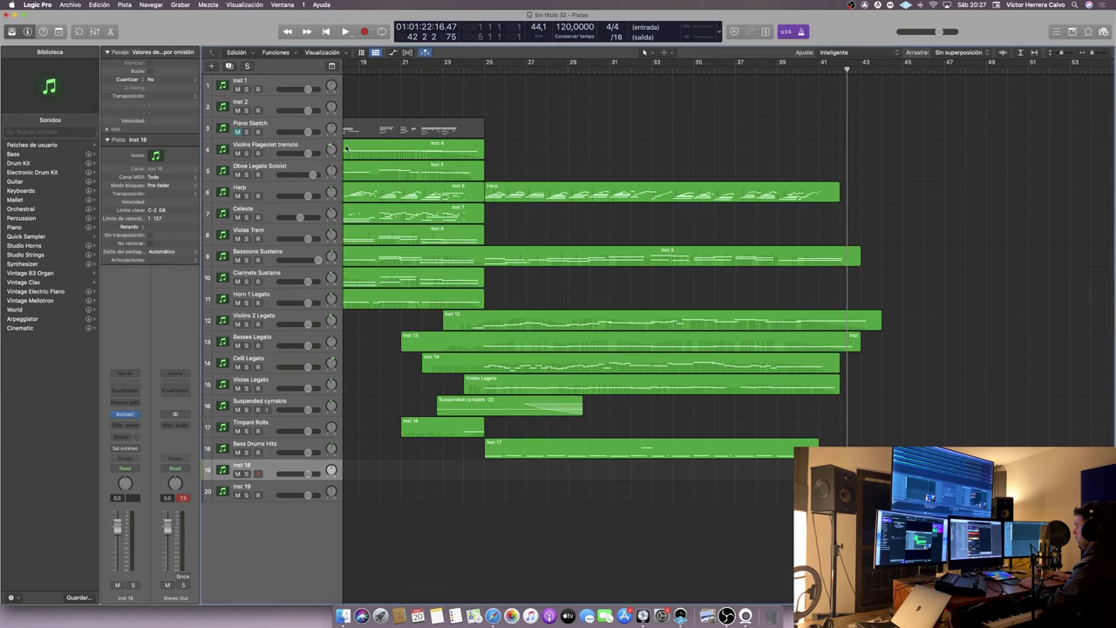
left_click(126, 414)
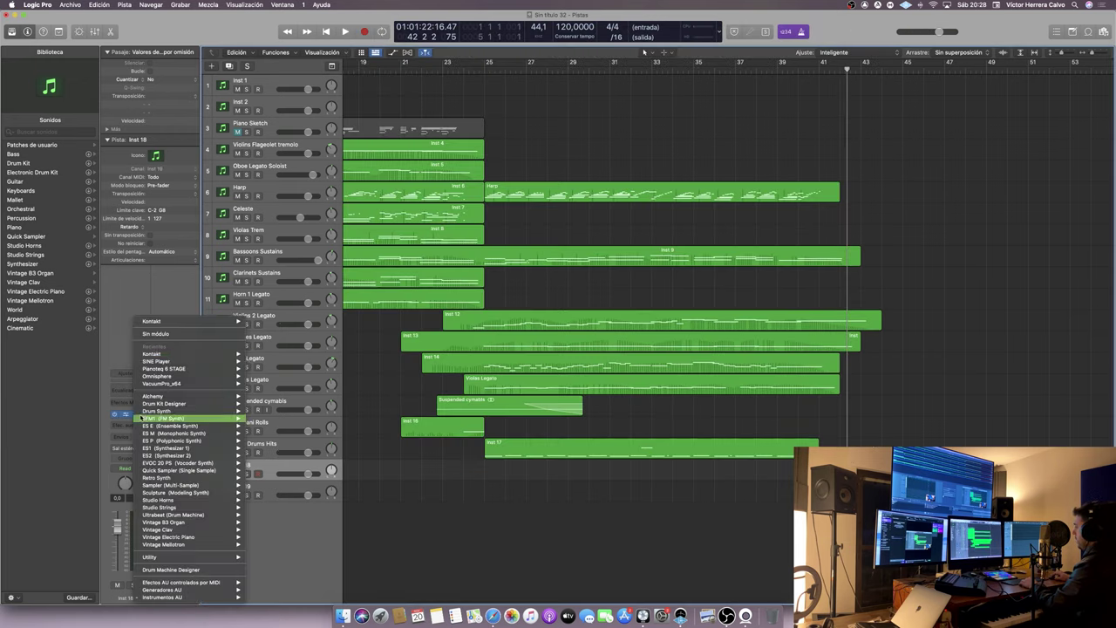
left_click(172, 362)
- Load the Single hits normal articulation of Tamtam 130 cm from Berlin Percussion and lower its track volume to -9.2 dB
scroll(642, 307, "down", 15)
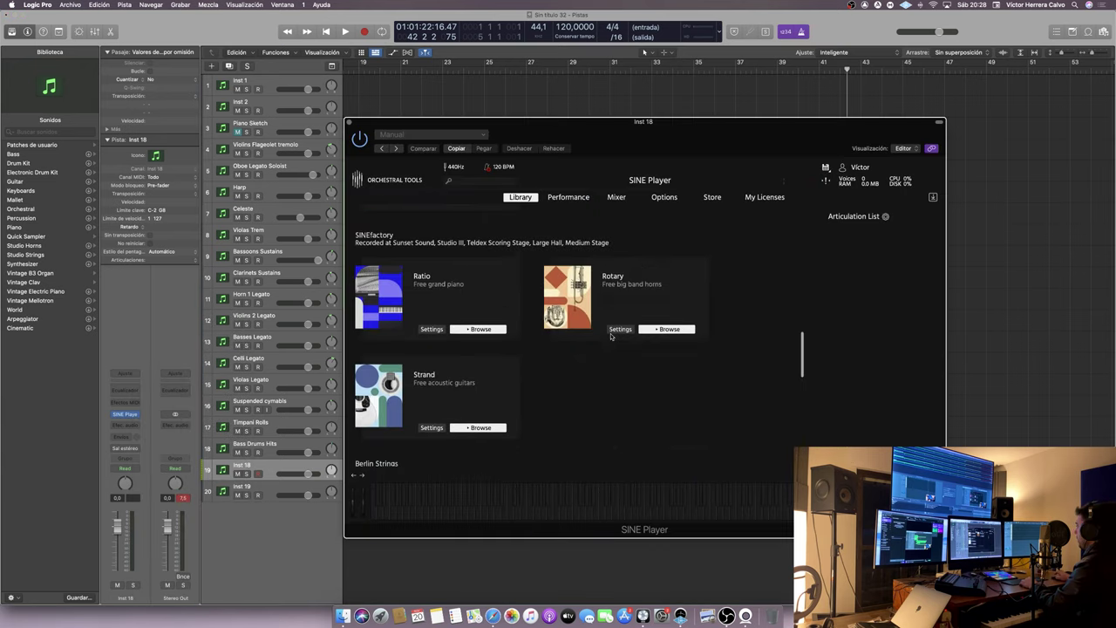
left_click(477, 442)
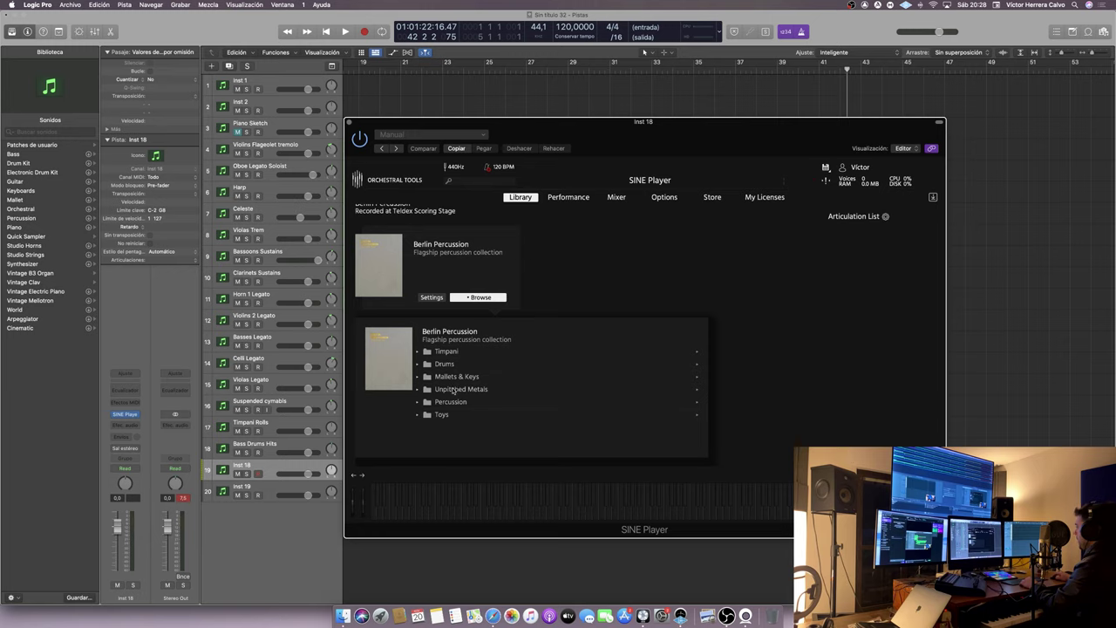
left_click(460, 380)
left_click(459, 380)
left_click(459, 390)
left_click(460, 427)
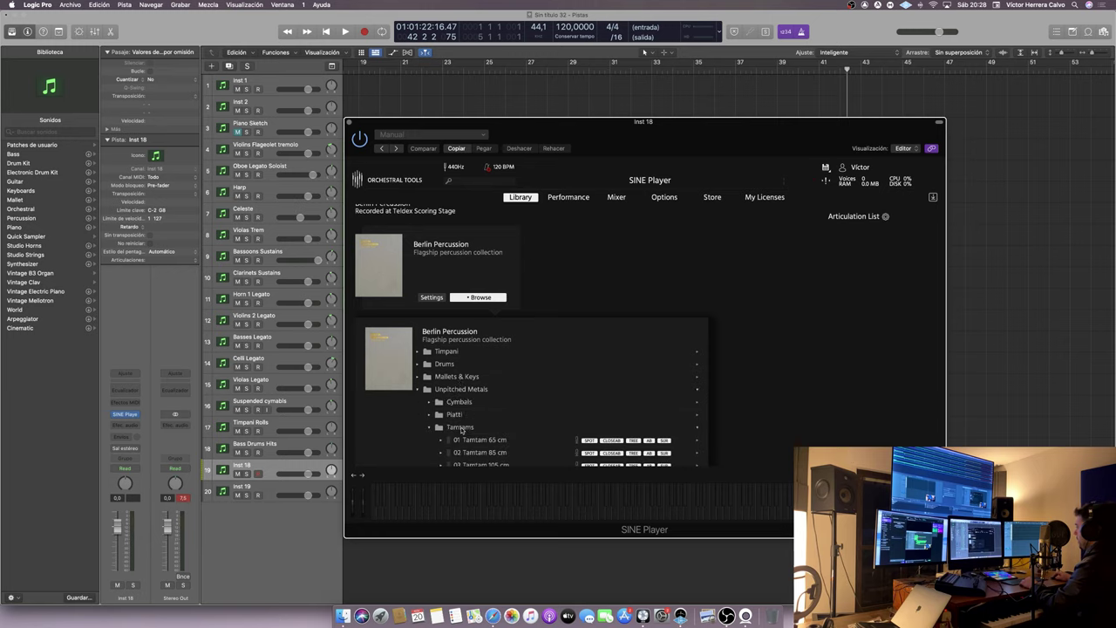
scroll(497, 454, "down", 3)
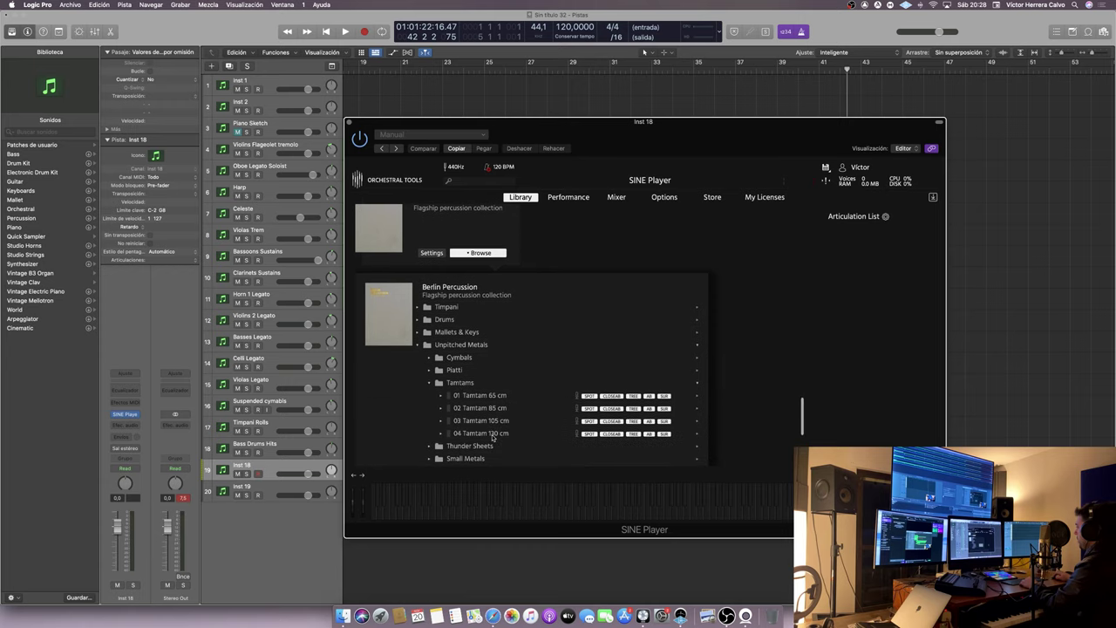
left_click(493, 433)
scroll(524, 436, "down", 3)
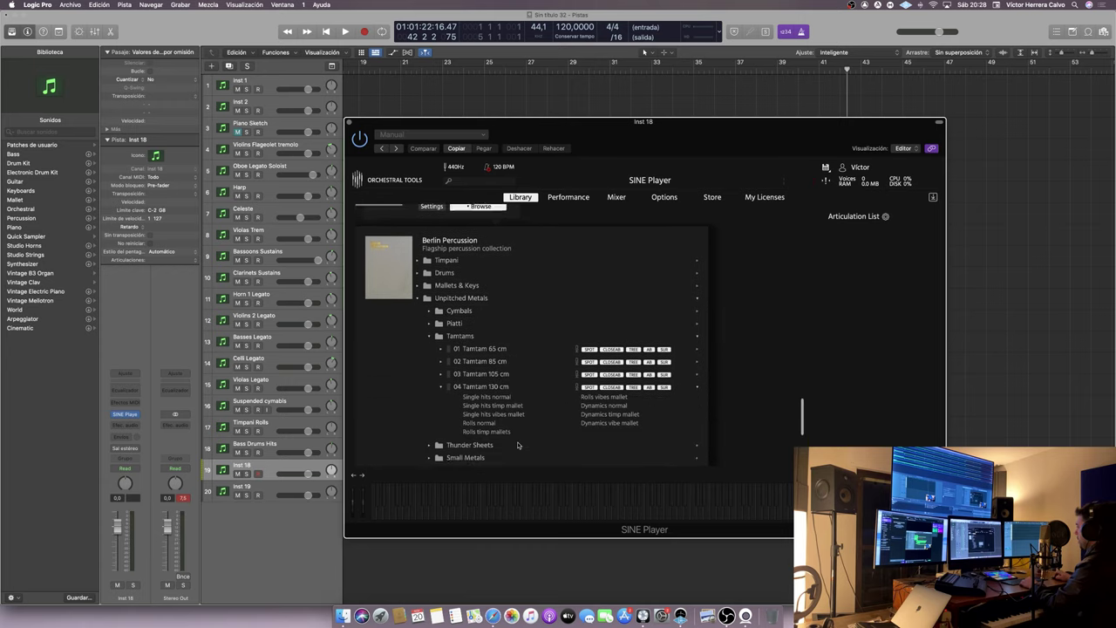
double_click(486, 389)
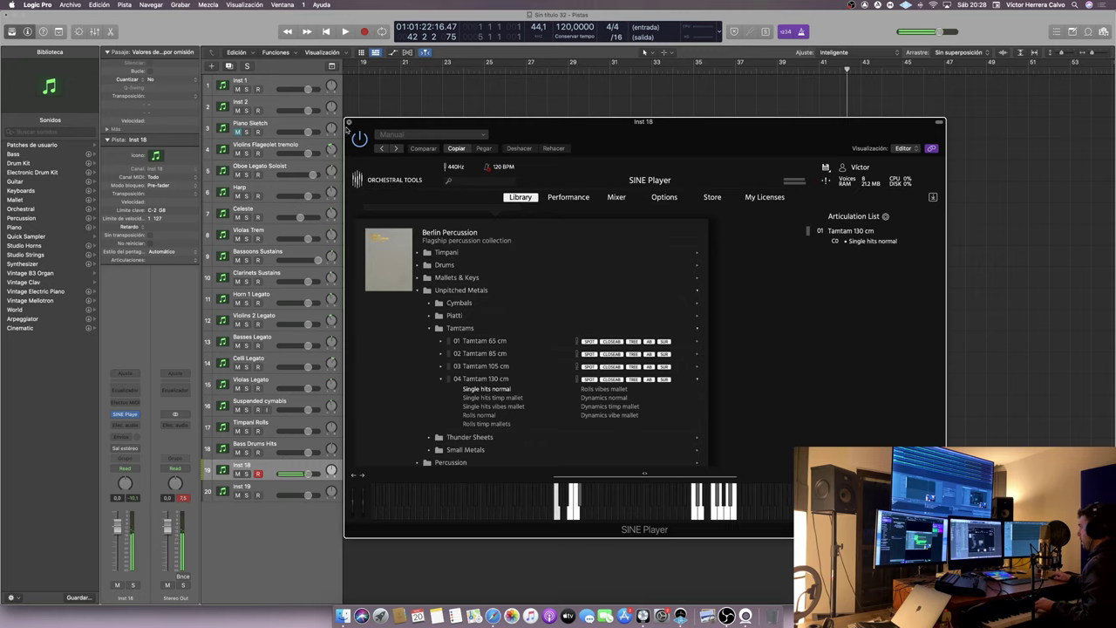
left_click(349, 122)
left_click_drag(307, 473, 295, 473)
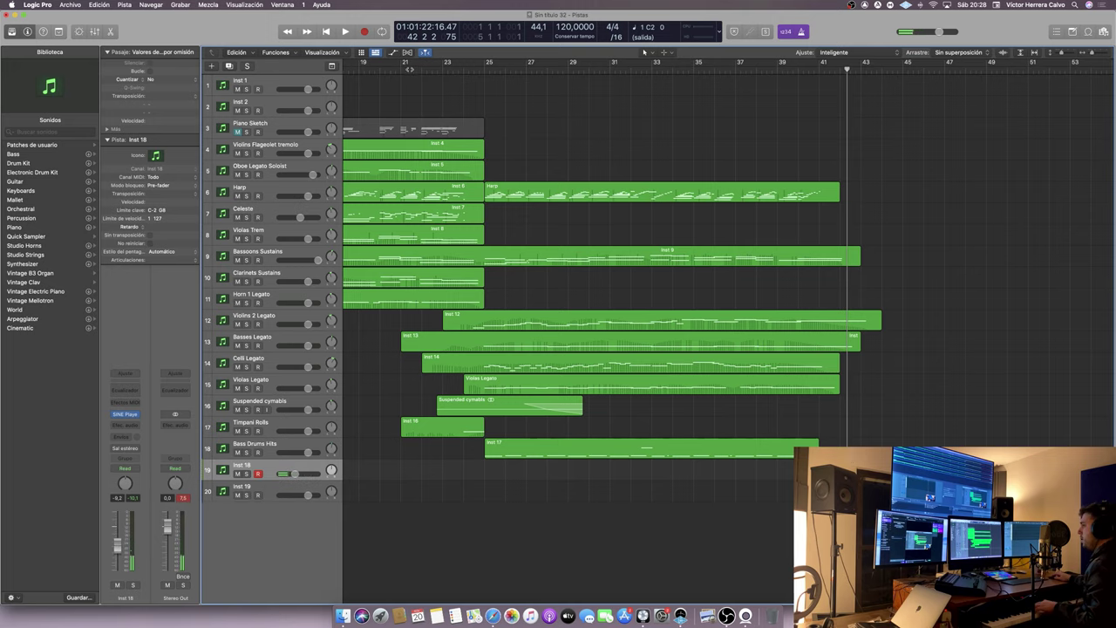
- Record the tamtam hits on the Inst 18 track, starting playback at about bar 22 and stopping at bar 42, with its volume raised to -5.5 dB
key("Return")
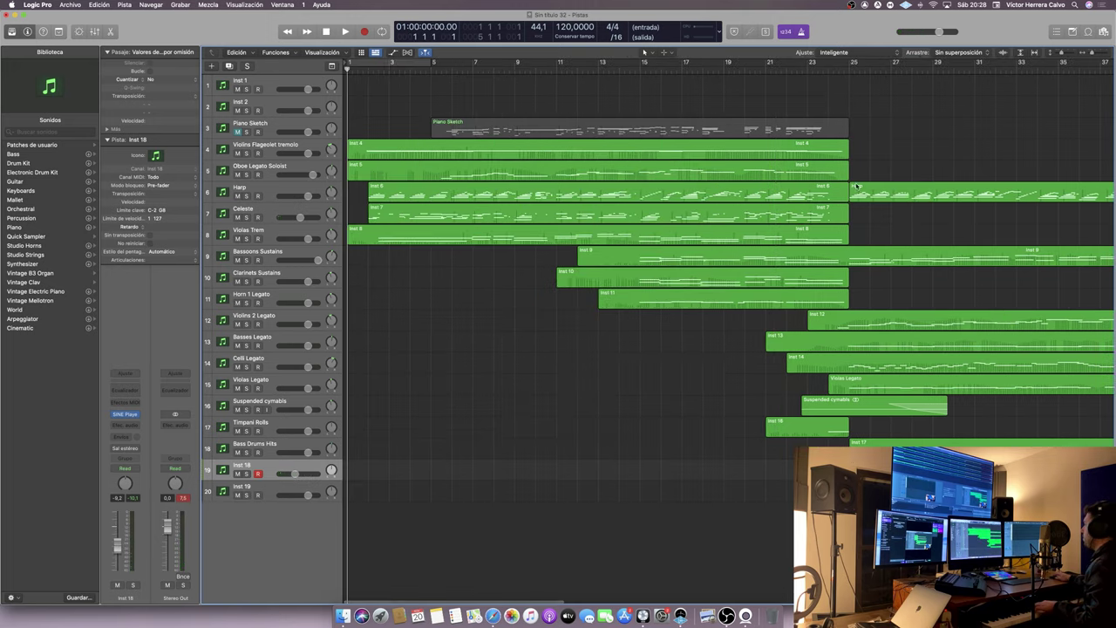
left_click(786, 63)
left_click(345, 32)
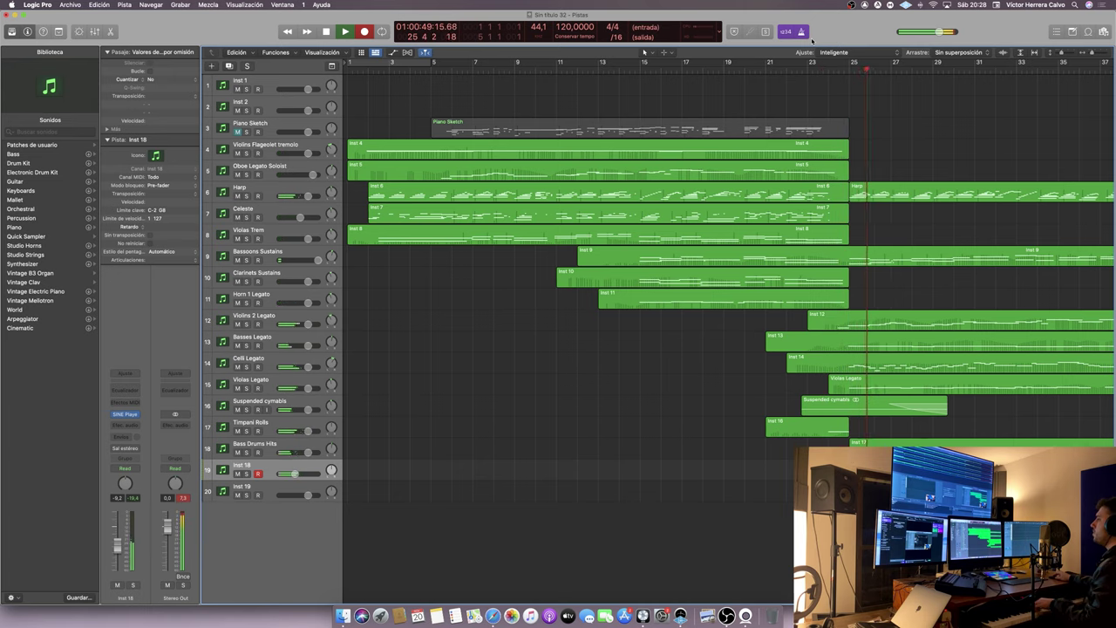
left_click_drag(294, 473, 298, 474)
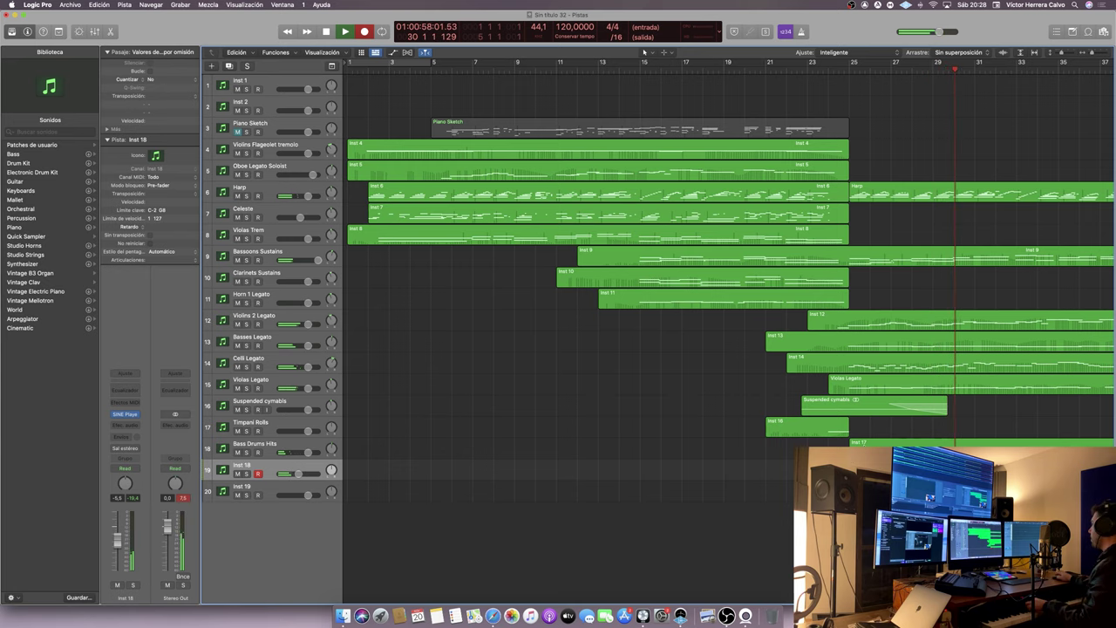
scroll(831, 428, "right", 5)
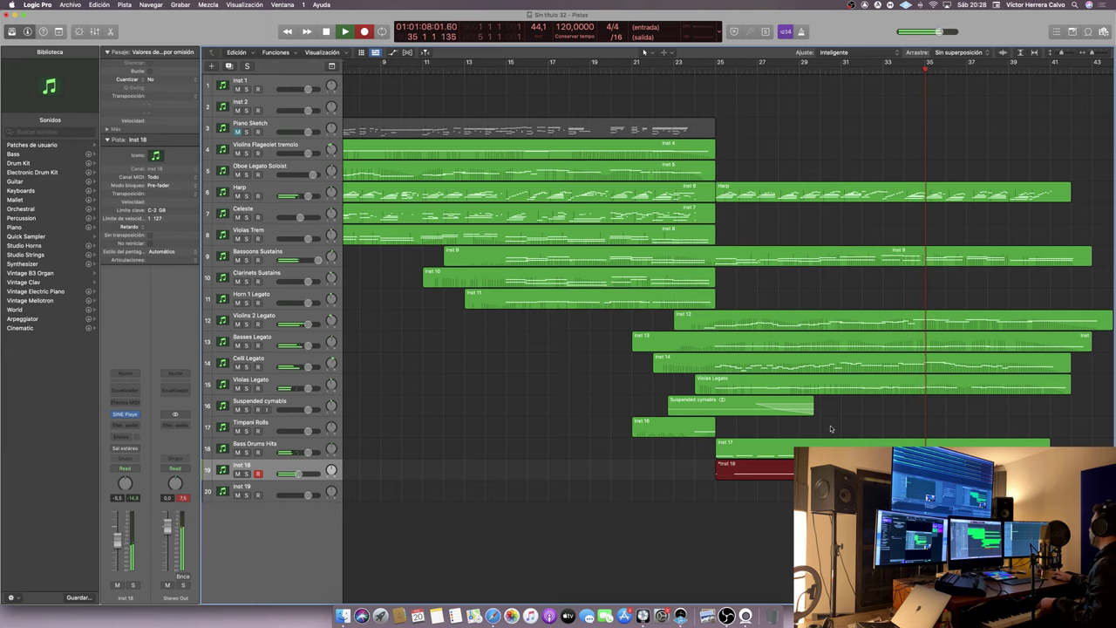
scroll(831, 428, "right", 2)
scroll(831, 428, "right", 2)
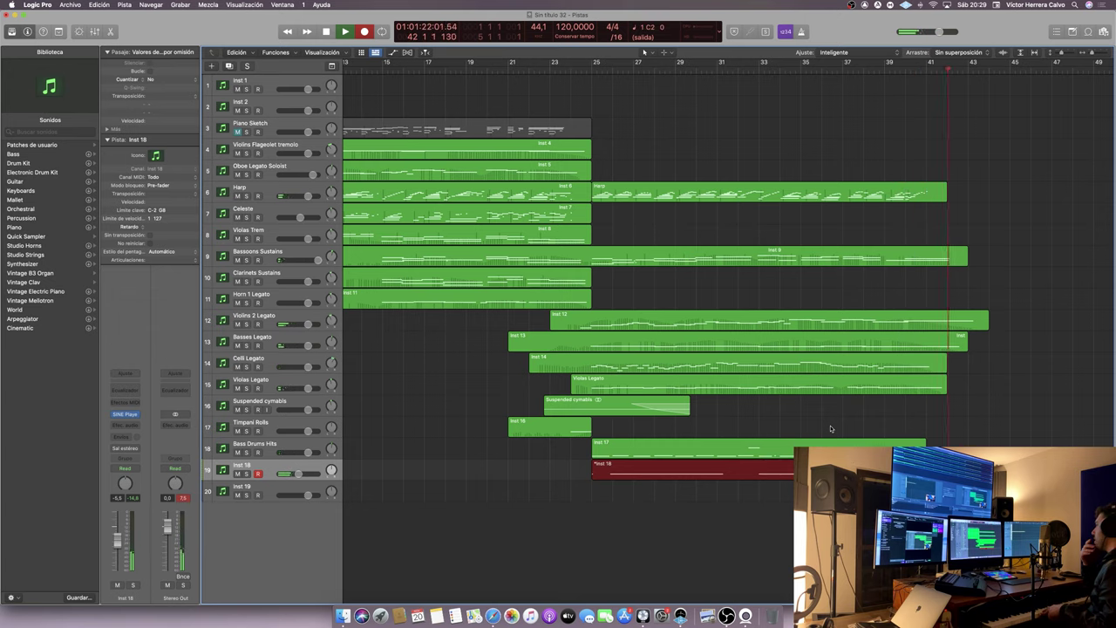
key("space")
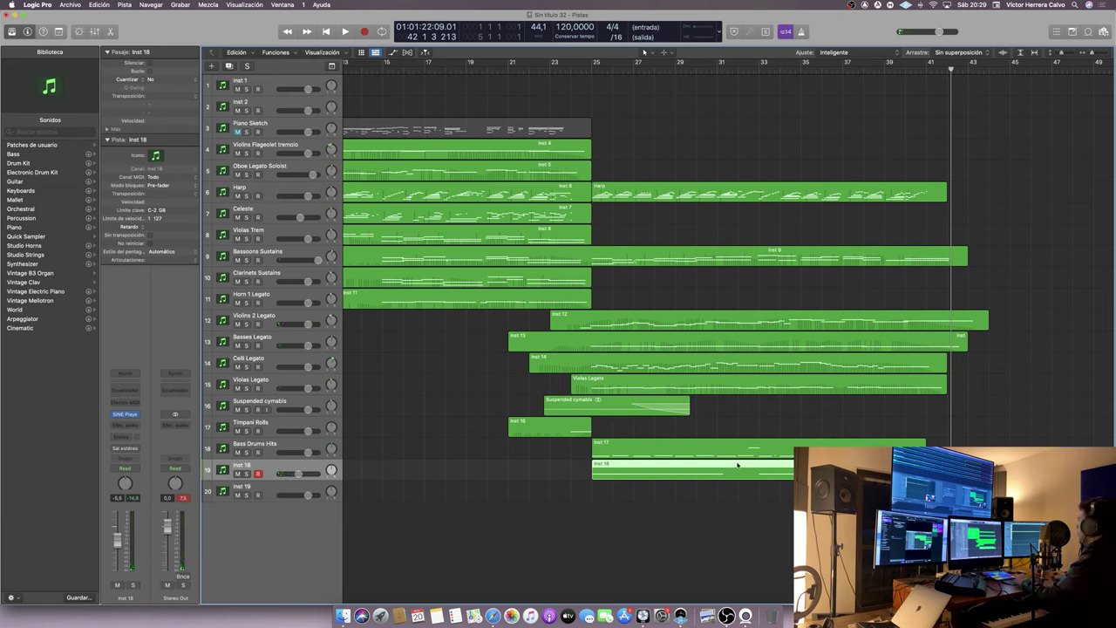
- Rename the Inst 18 track as "Tamtam"
double_click(282, 467)
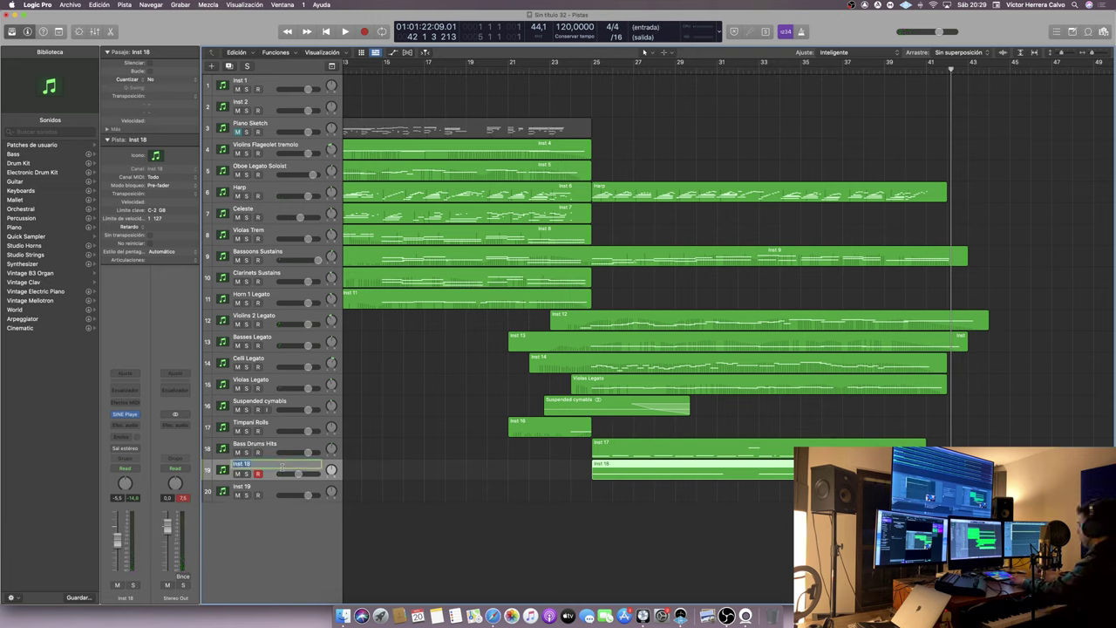
type("Ti")
type("mtam")
key("Return")
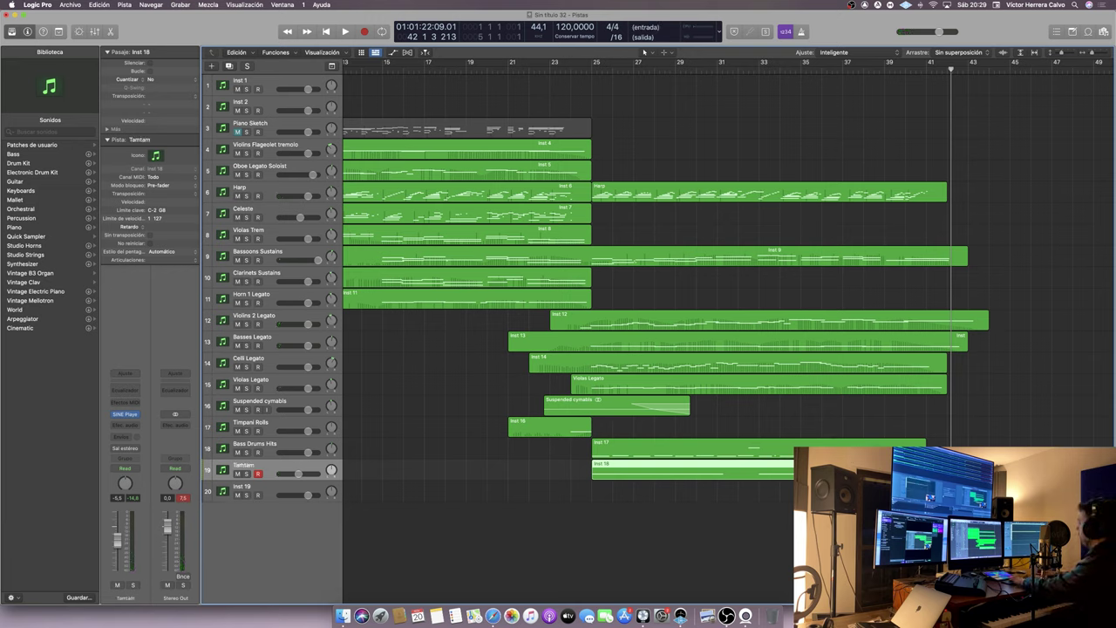
- Copy the suspended cymbal region and paste the duplicate on the same track, starting at about bar 30.5
left_click(591, 409)
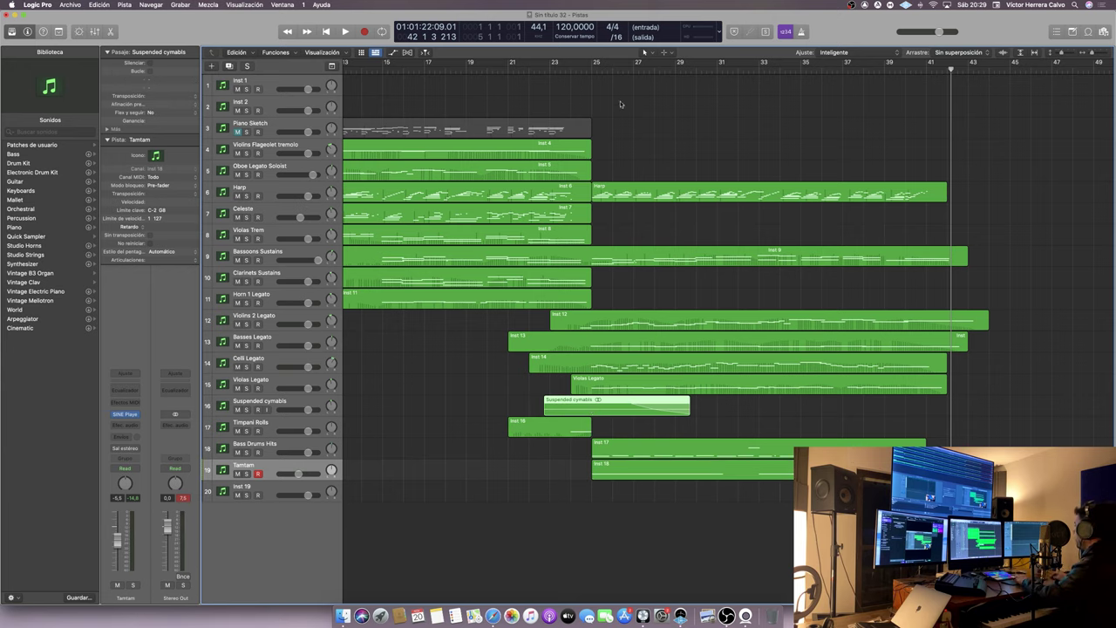
left_click(593, 68)
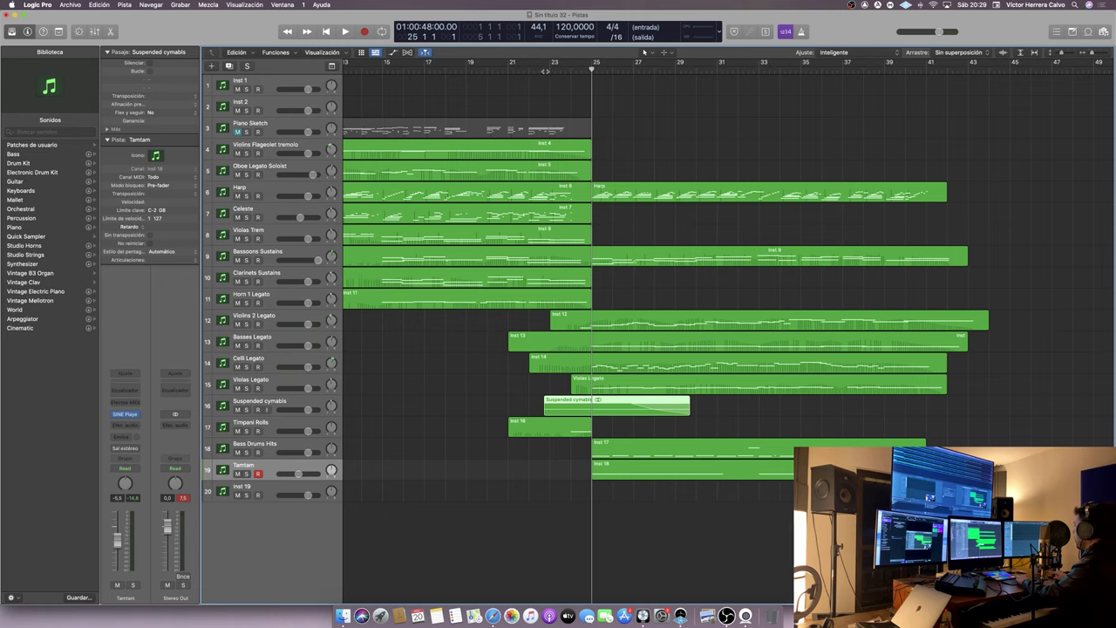
key("comma")
key("comma")
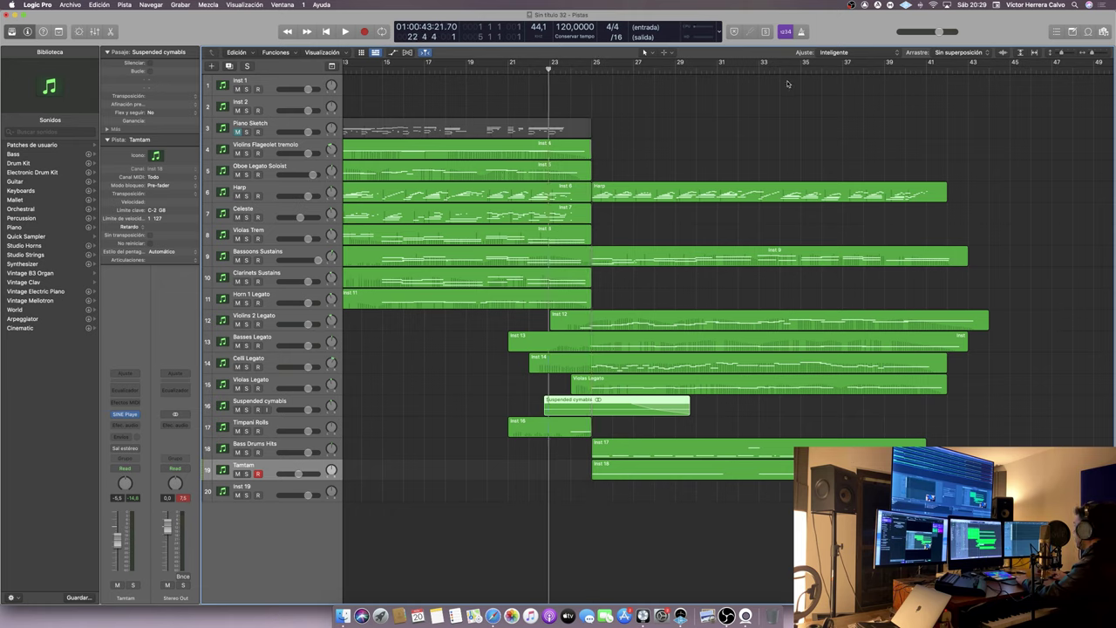
key("period")
key("period")
key("period")
key("period")
key("period")
key("period")
key("period")
key("period")
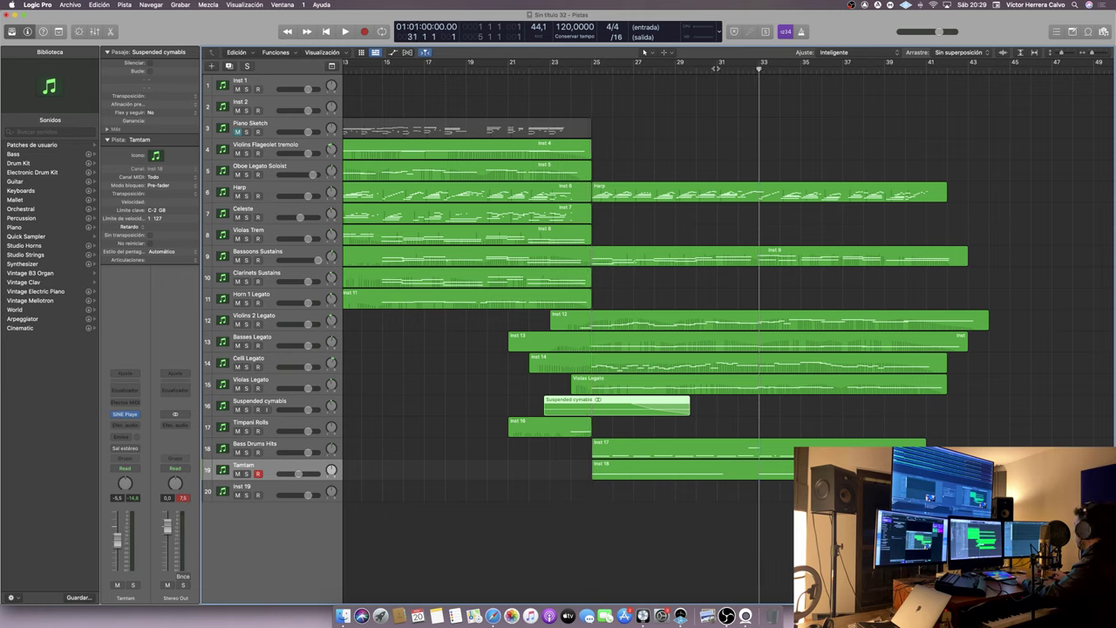
left_click(287, 406)
key("super+c")
key("super+v")
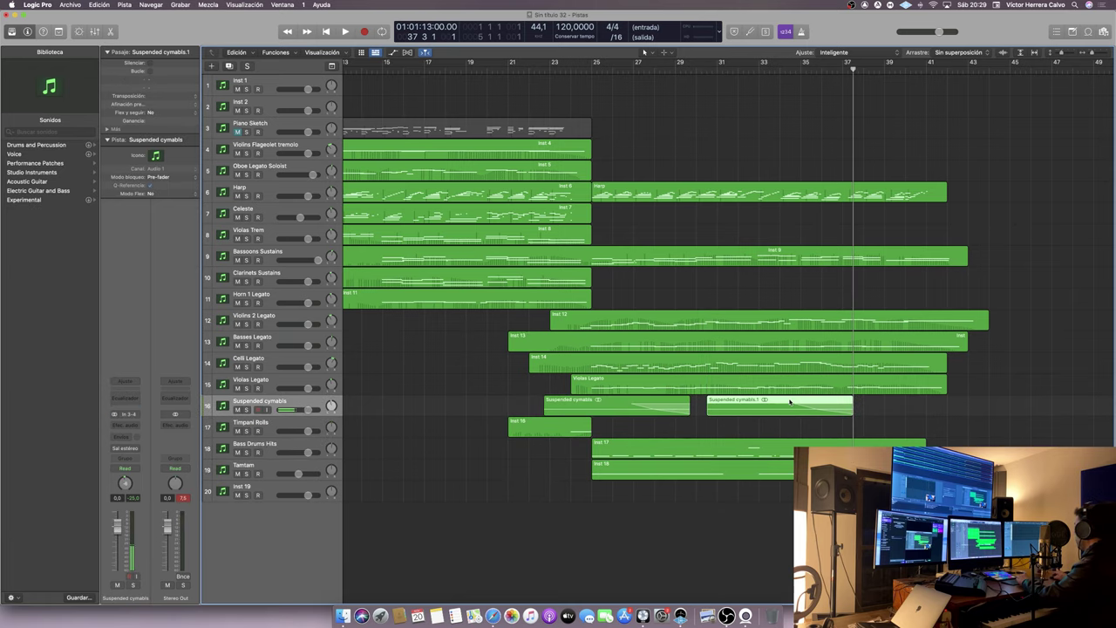
- Shift the duplicated suspended cymbal region slightly later in the audio editor, aligning its swell peak with bar 33, and close the editor
double_click(790, 401)
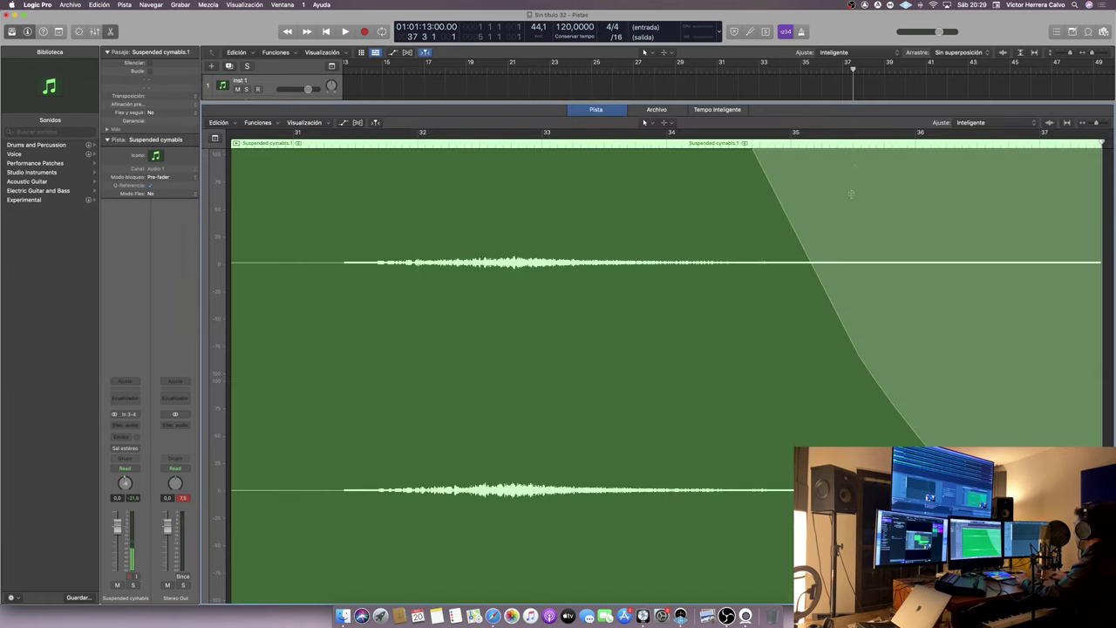
scroll(790, 70, "down", 10)
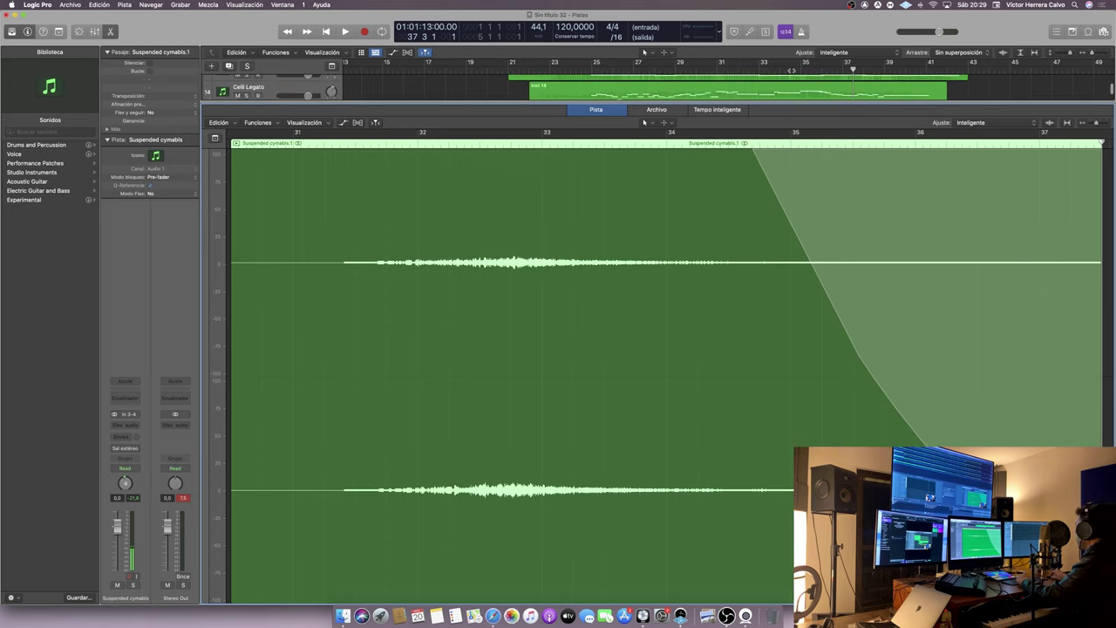
scroll(791, 71, "down", 2)
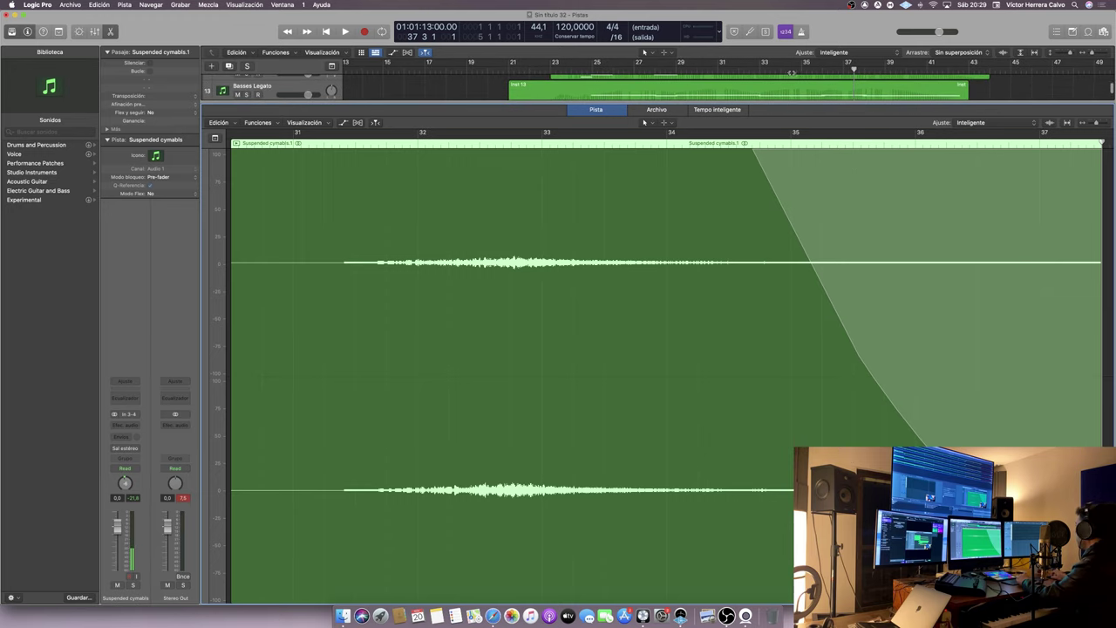
left_click(594, 110)
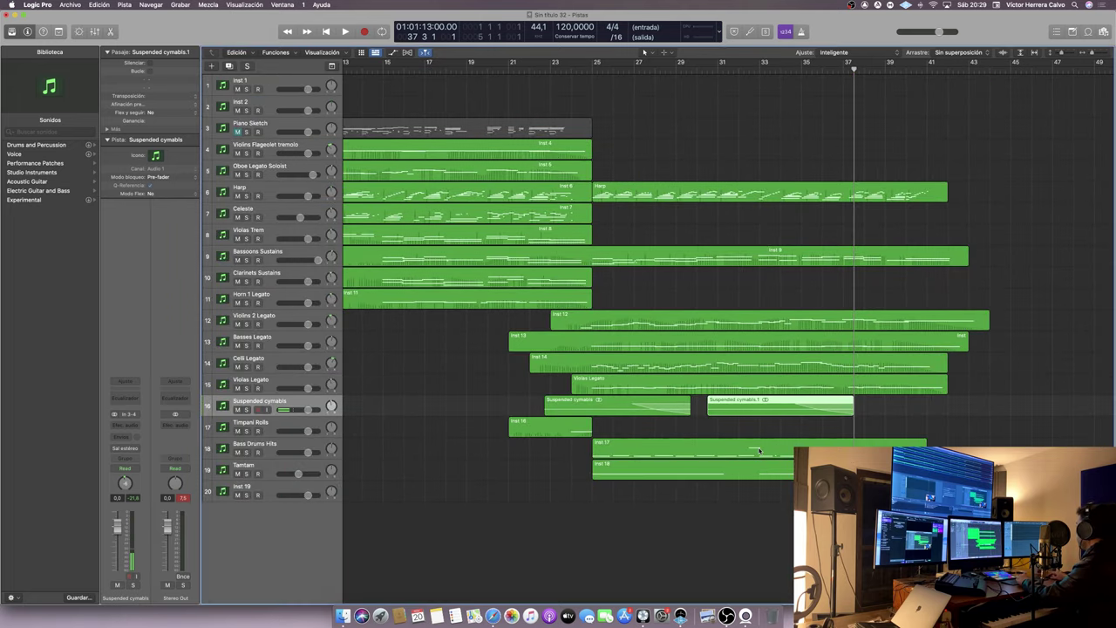
key("e")
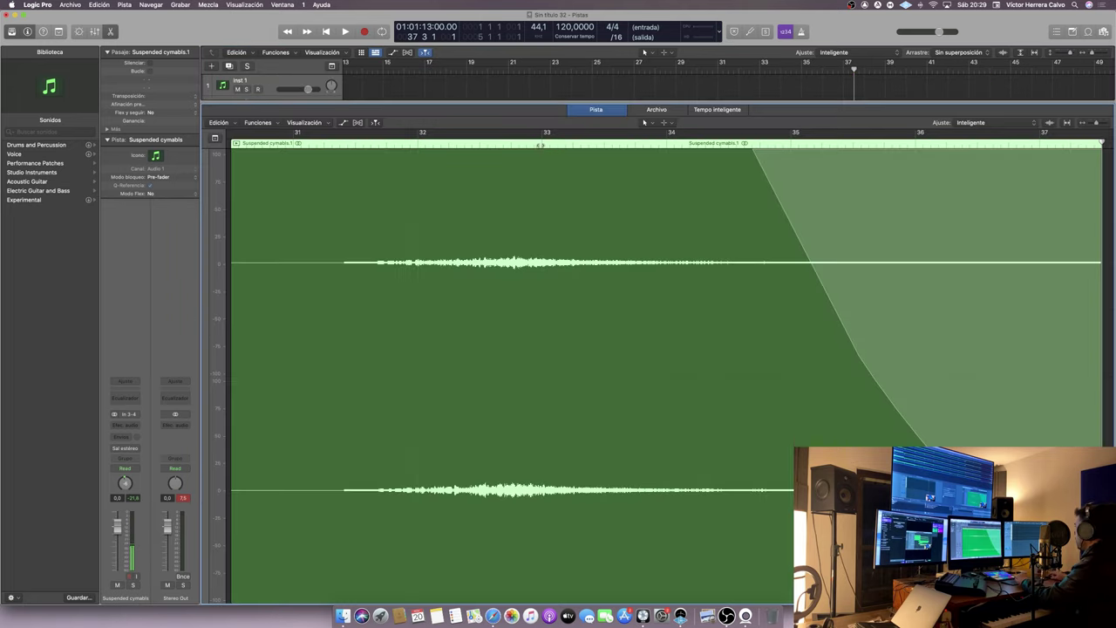
left_click_drag(580, 270, 625, 273)
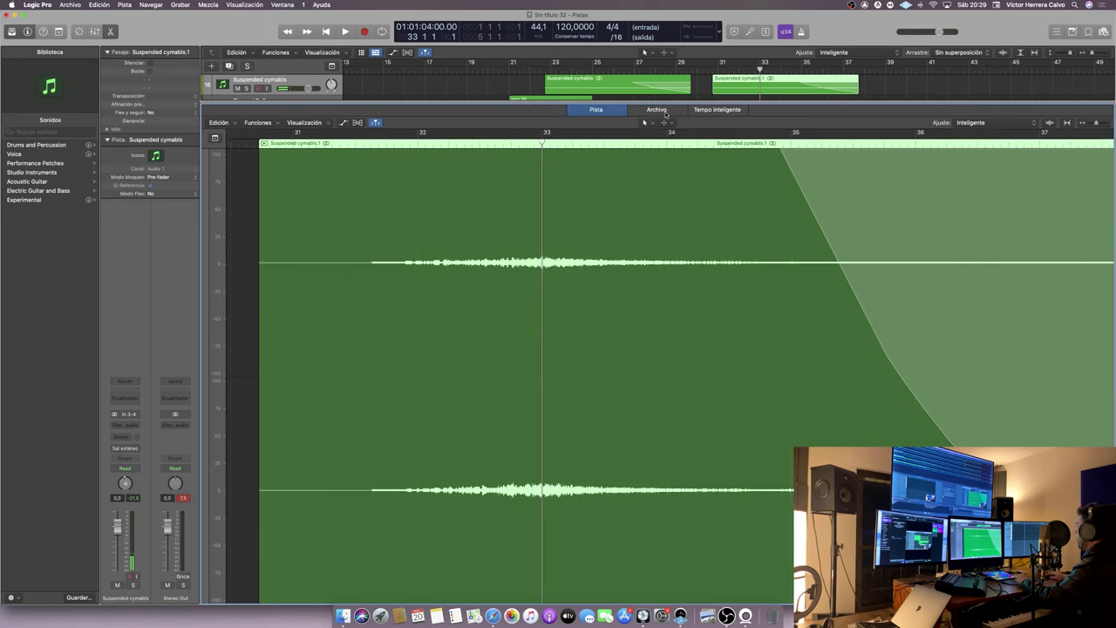
left_click(604, 110)
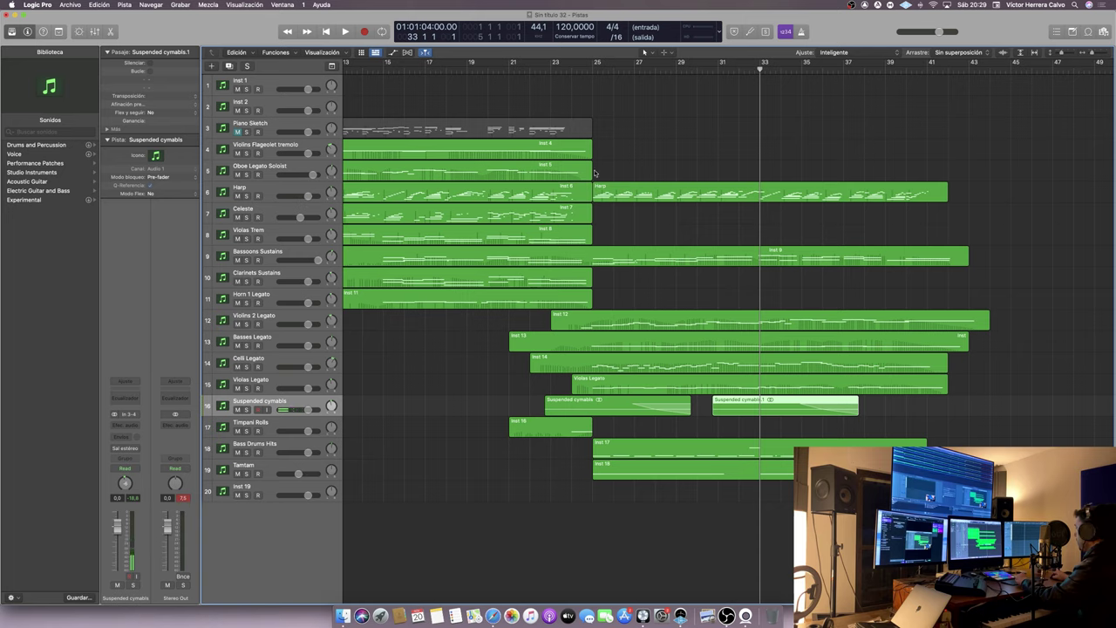
- Copy the timpani roll region from bar 21 and paste it on the Timpani Rolls track at bar 29
left_click(593, 63)
left_click(510, 62)
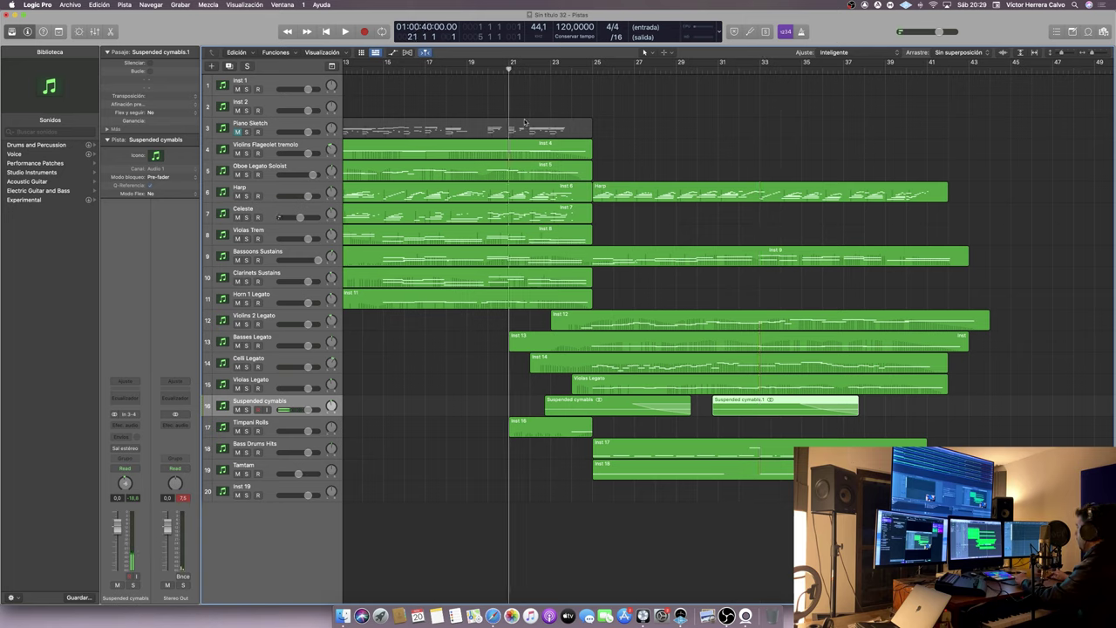
left_click(545, 429)
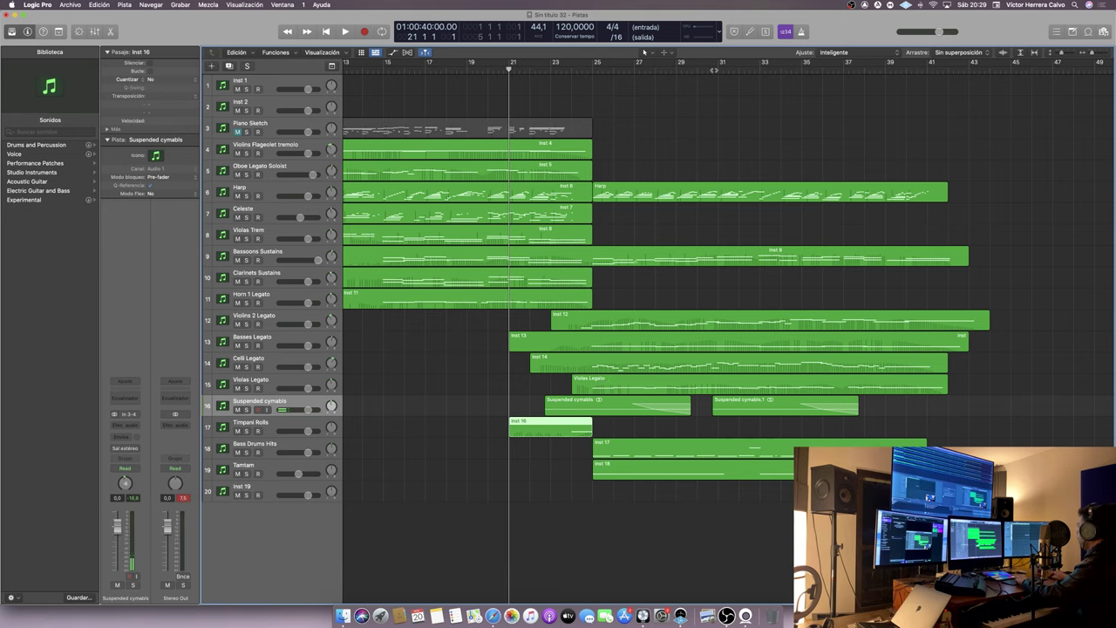
left_click(757, 68)
left_click(677, 68)
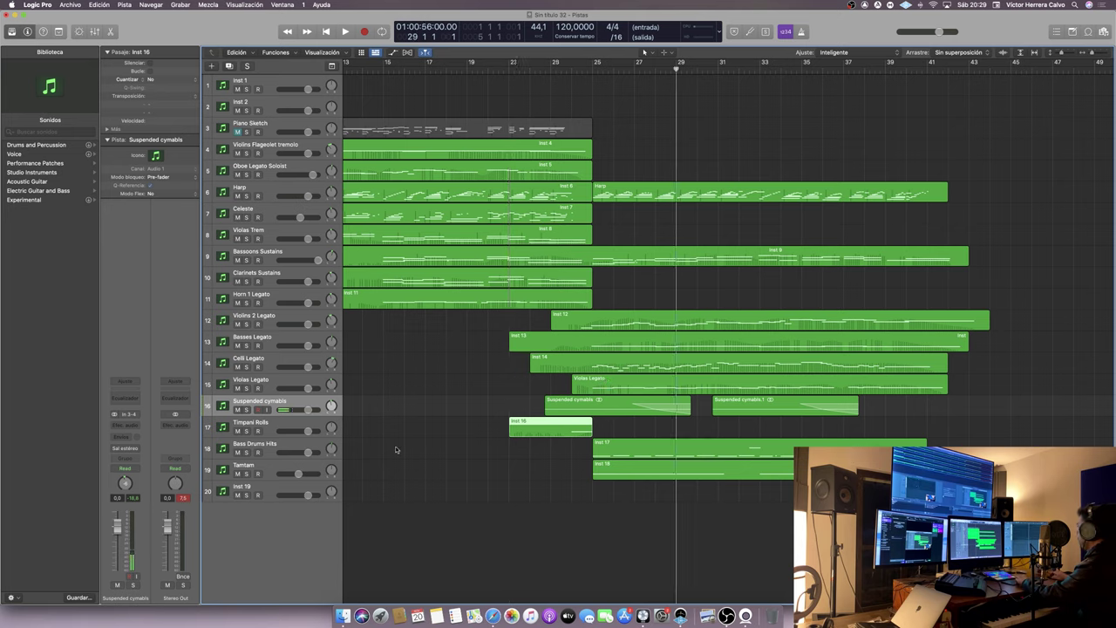
left_click(304, 423)
key("super+v")
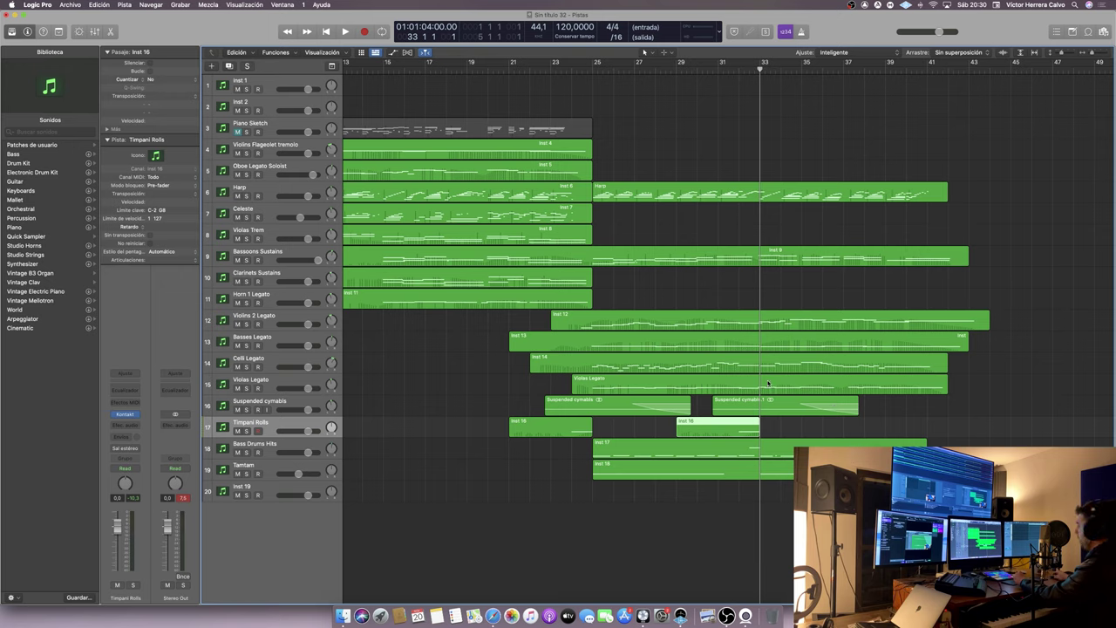
- Load the "Vista - 5 Violins.nki" instrument into Kontakt on the Inst 19 track and close the plug-in window
left_click(275, 485)
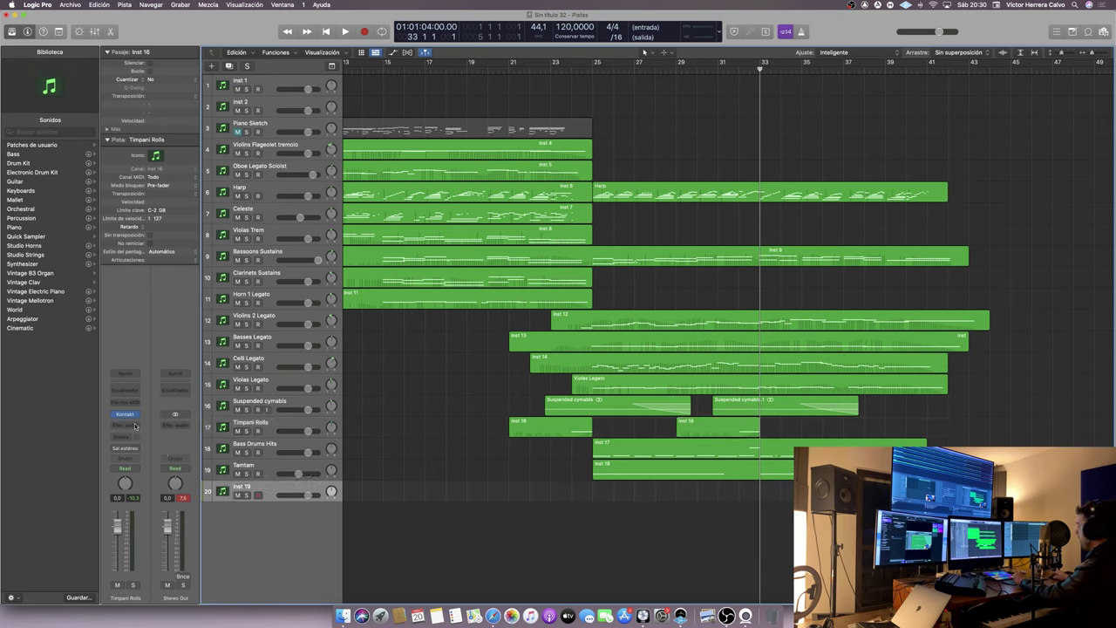
left_click(126, 415)
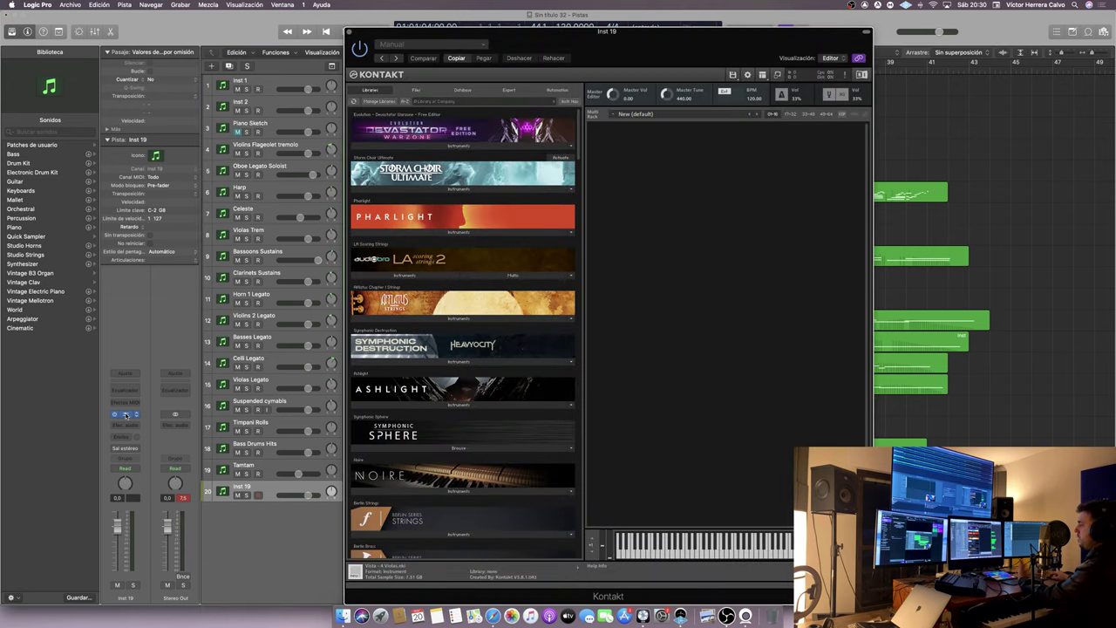
left_click(416, 91)
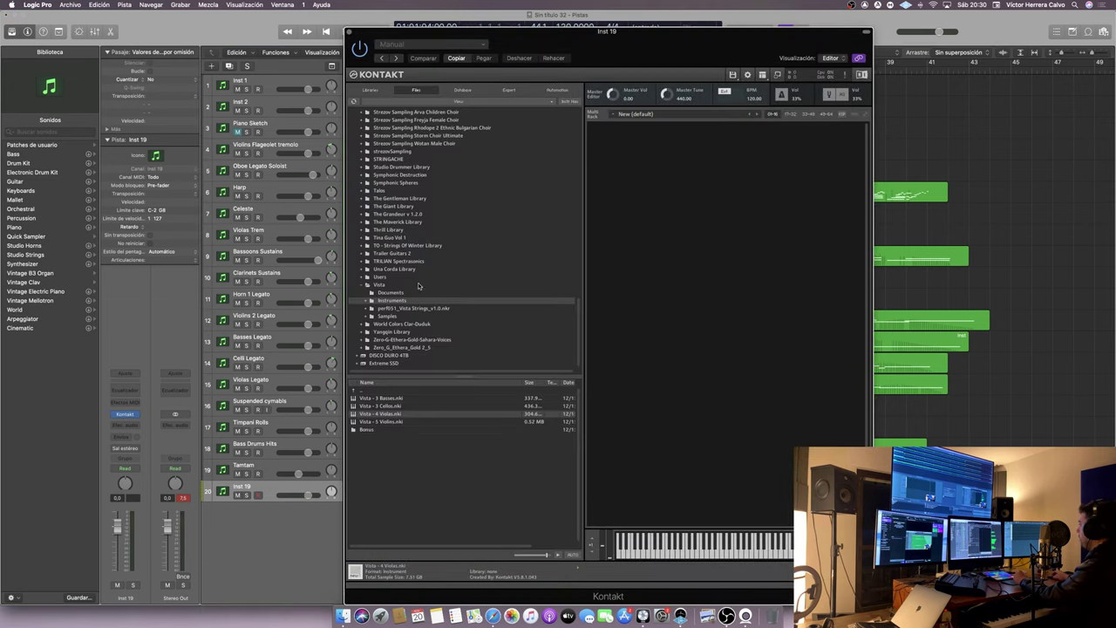
left_click(385, 422)
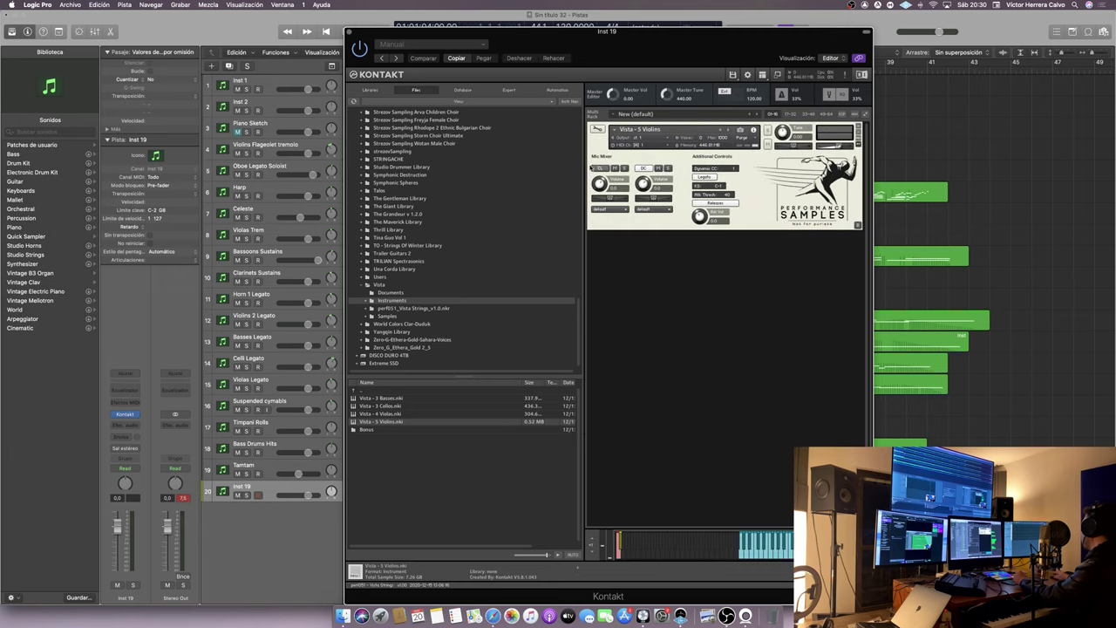
left_click(352, 33)
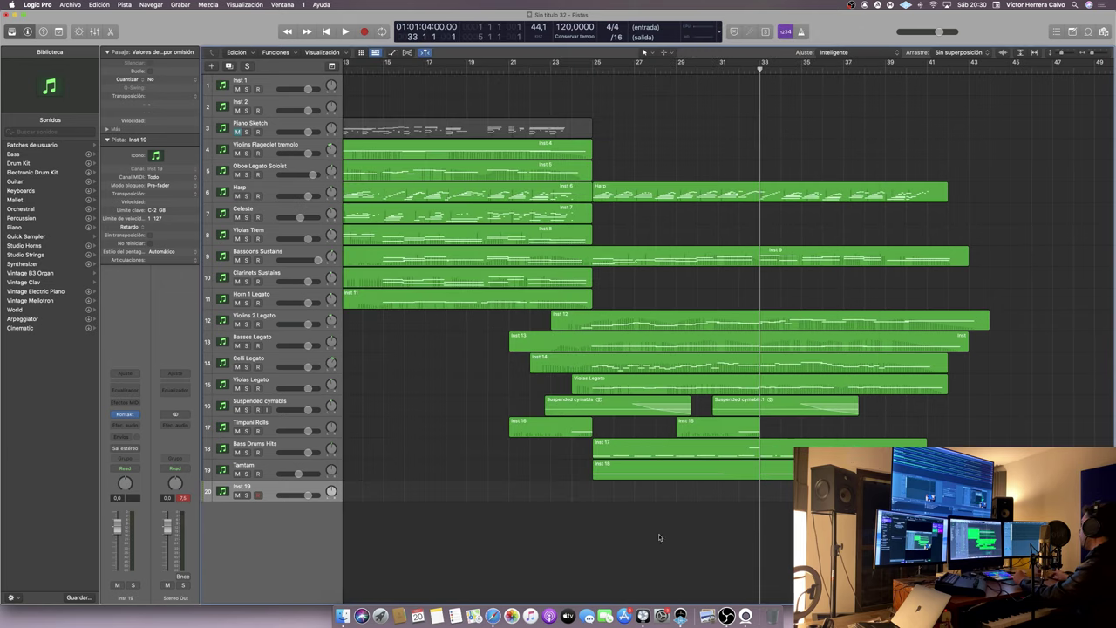
- Copy the Violins 2 Legato region to the Inst 19 track at bar 23 and pan that track slightly to the left
left_click(295, 319)
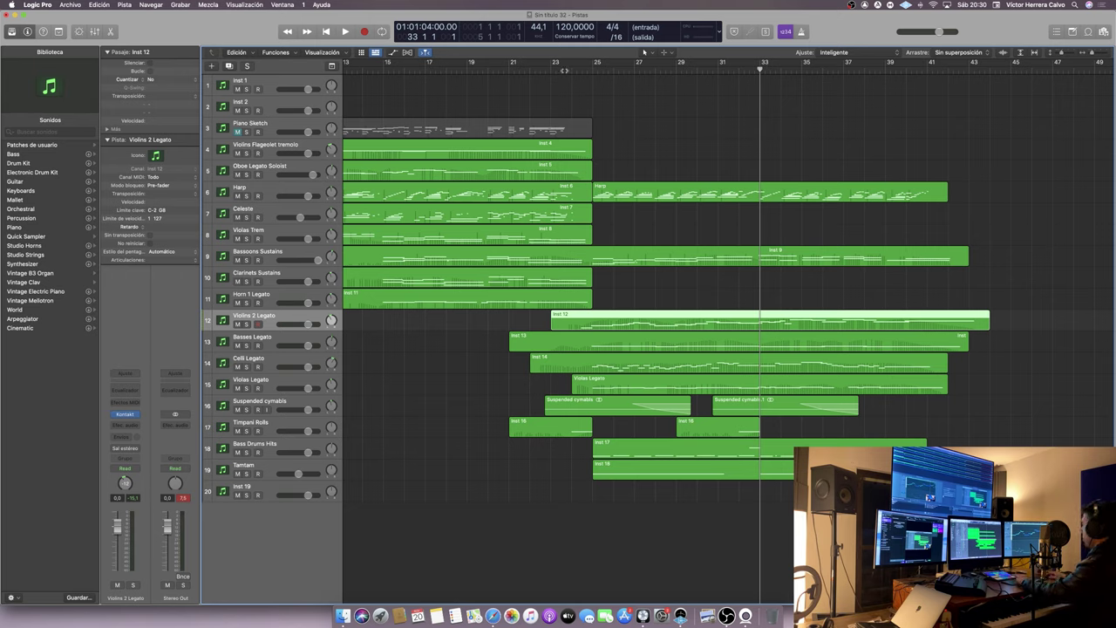
left_click(551, 71)
left_click(268, 490)
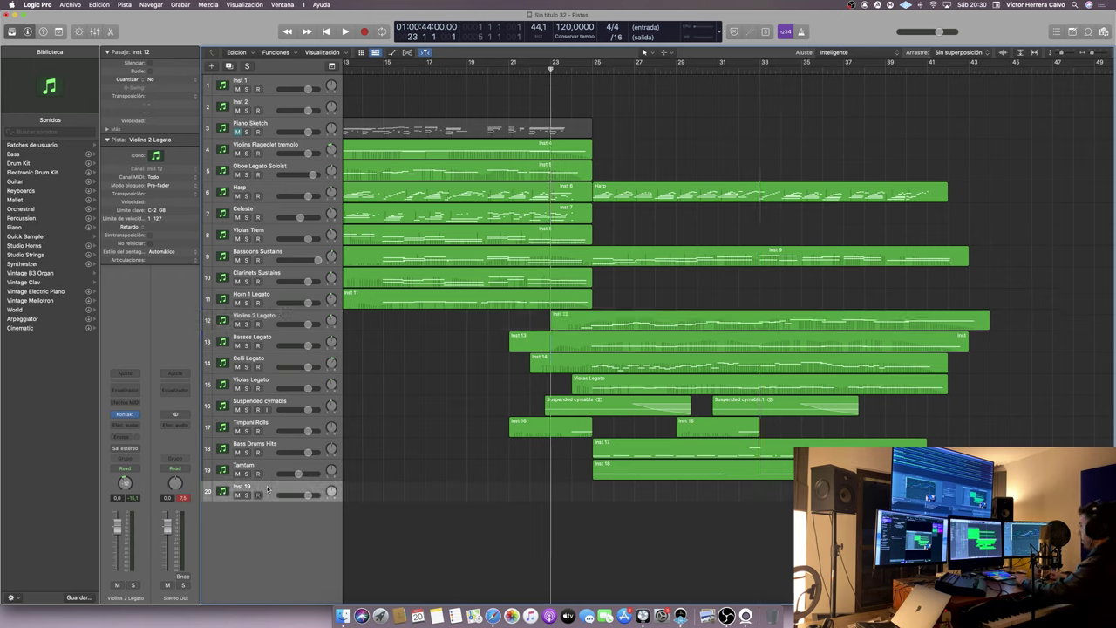
key("super+v")
mouse_move(330, 491)
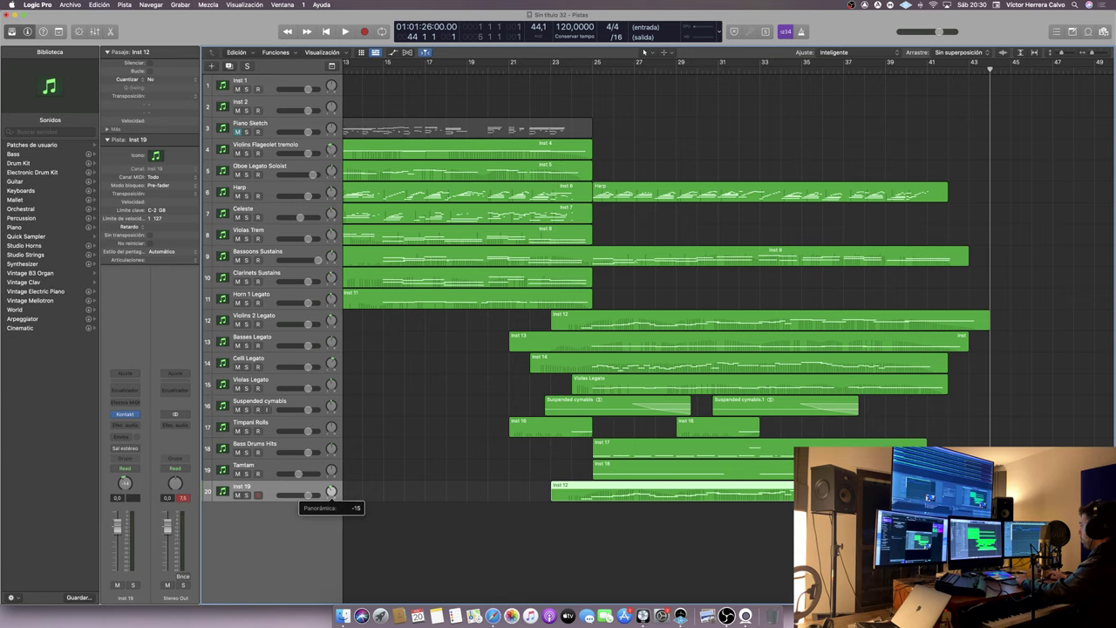
- Rename the Inst 19 track as "Violins 1 Legato"
double_click(281, 492)
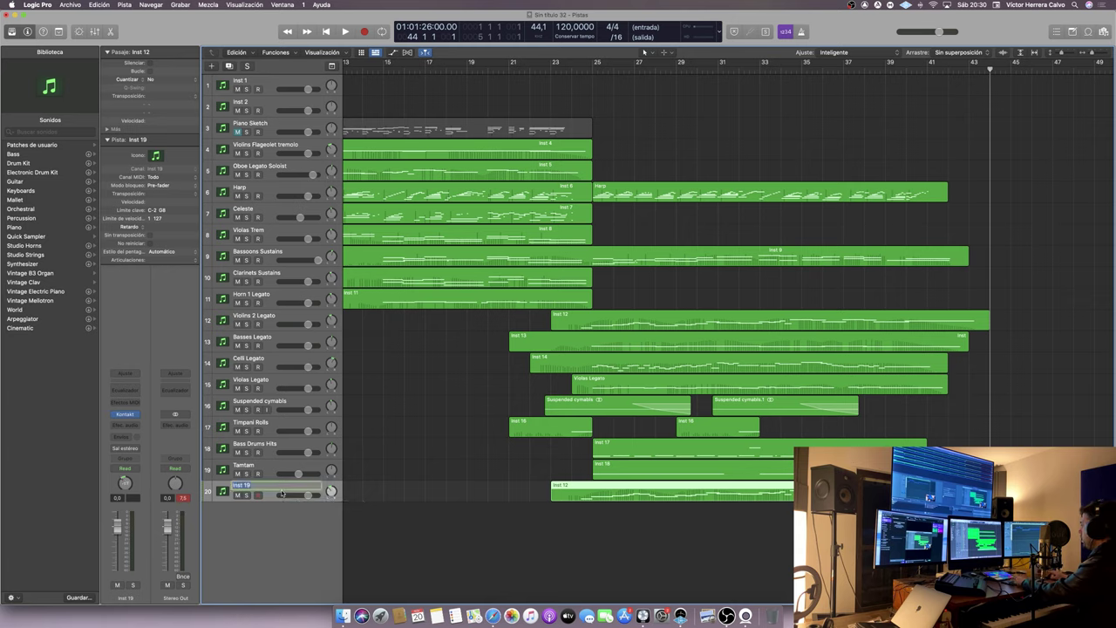
type("Violins 1 Lega")
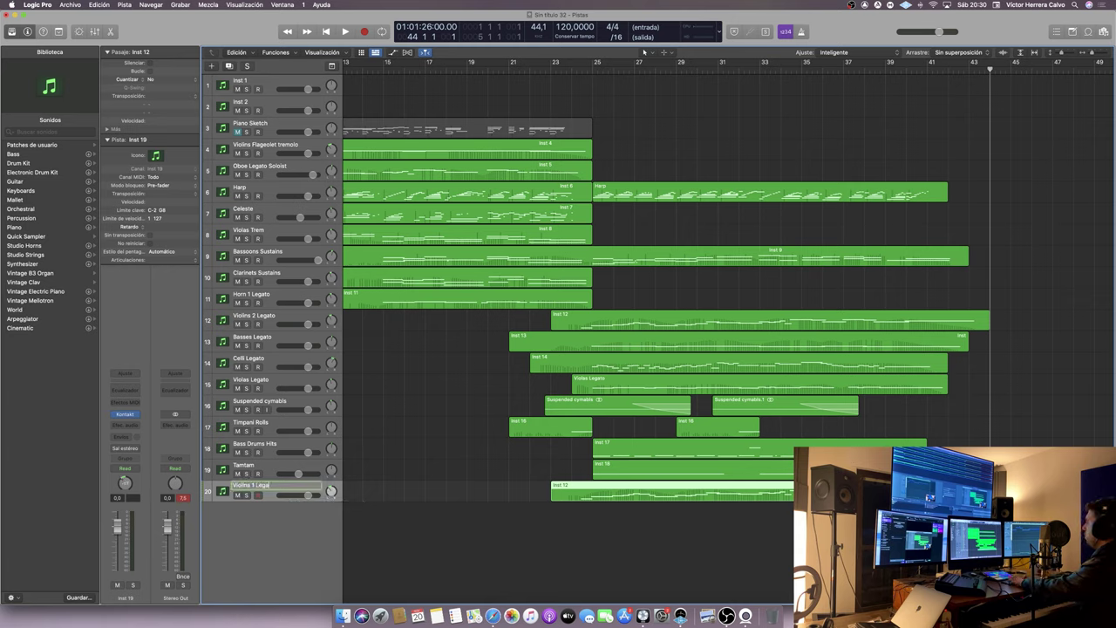
type("to")
key("Return")
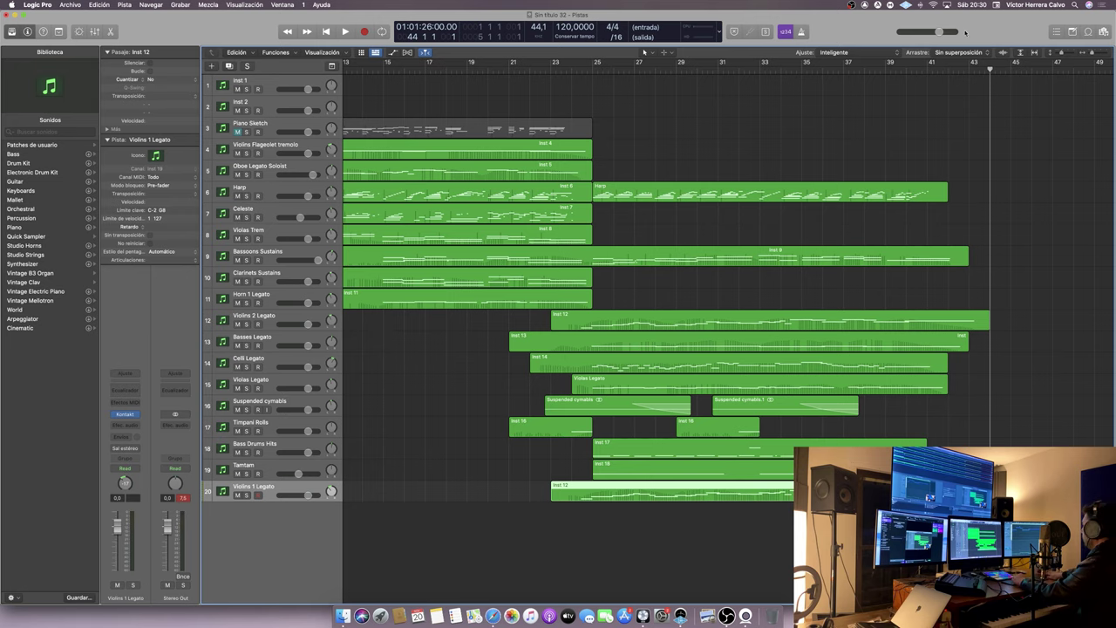
- Trim the start of the Violins 1 Legato region so that it begins in the middle of bar 32
left_click(759, 72)
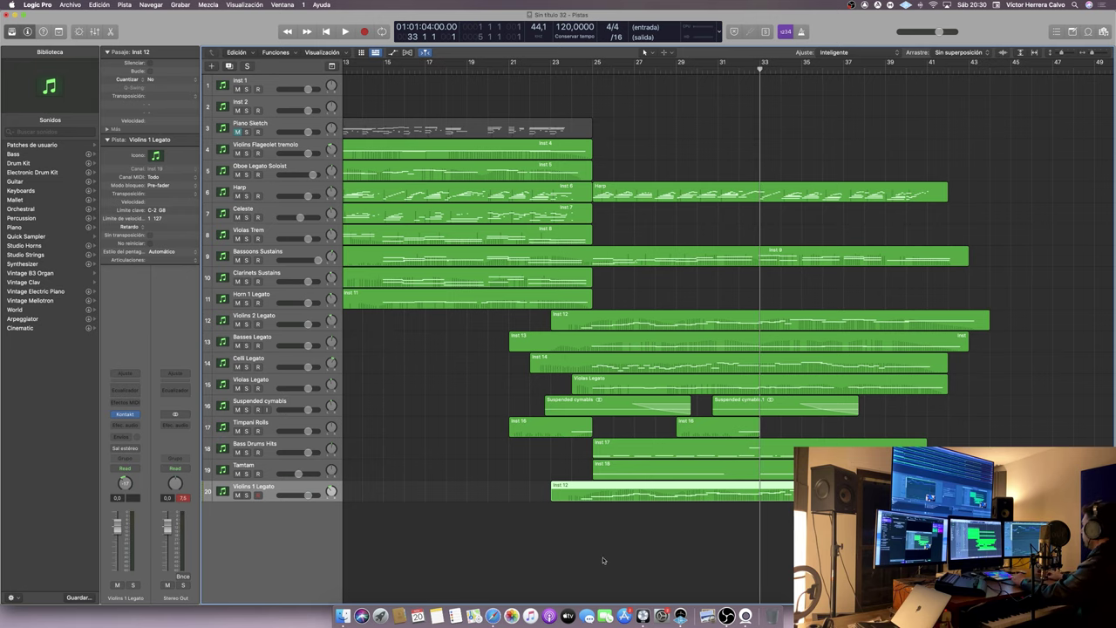
left_click_drag(551, 498, 748, 503)
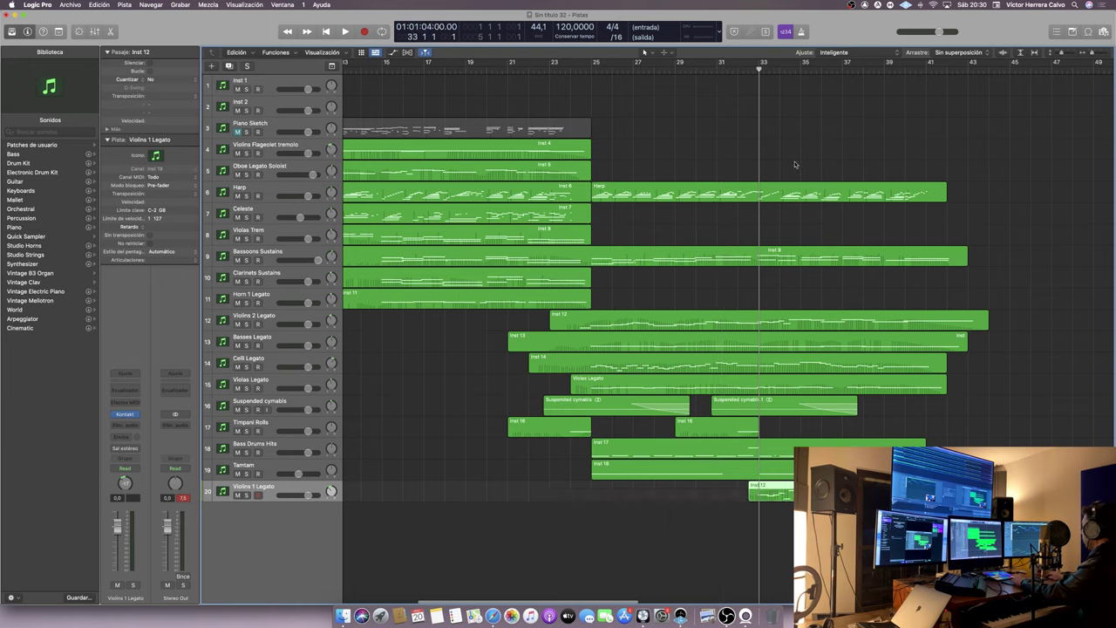
left_click(795, 164)
- Transpose the trimmed Violins 1 Legato region by +12 and play back the arrangement from bar 30
left_click(696, 63)
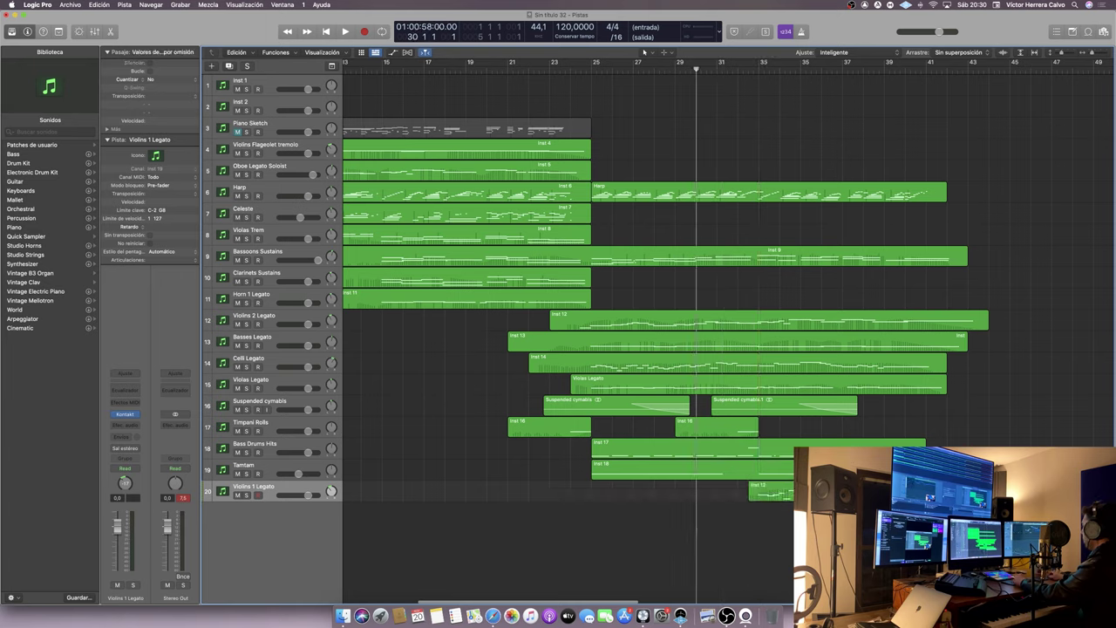
key("super+z")
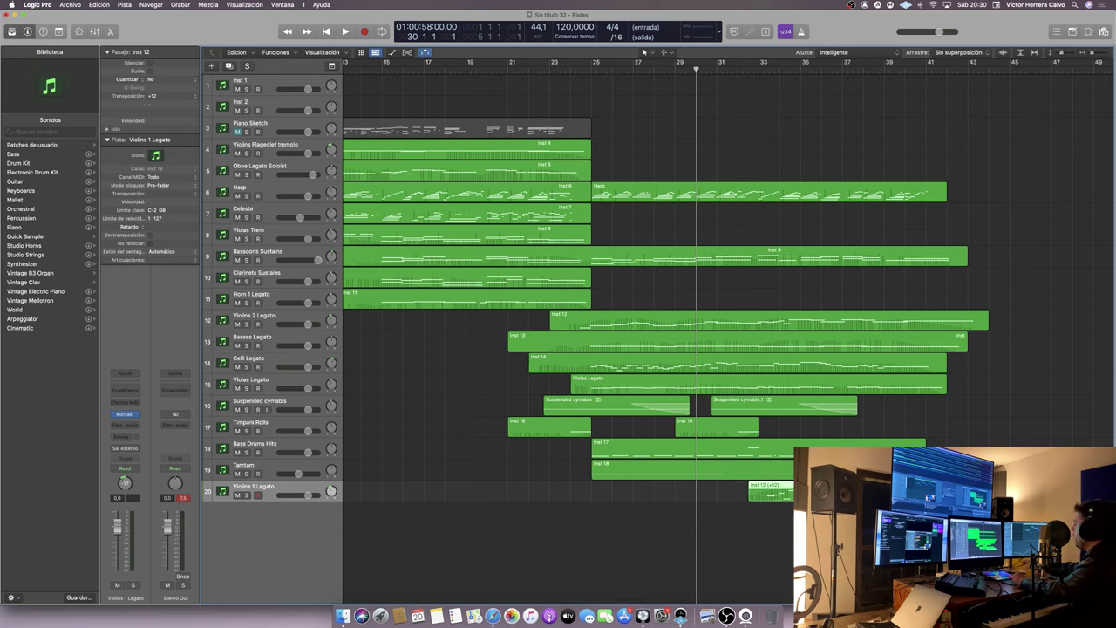
key("space")
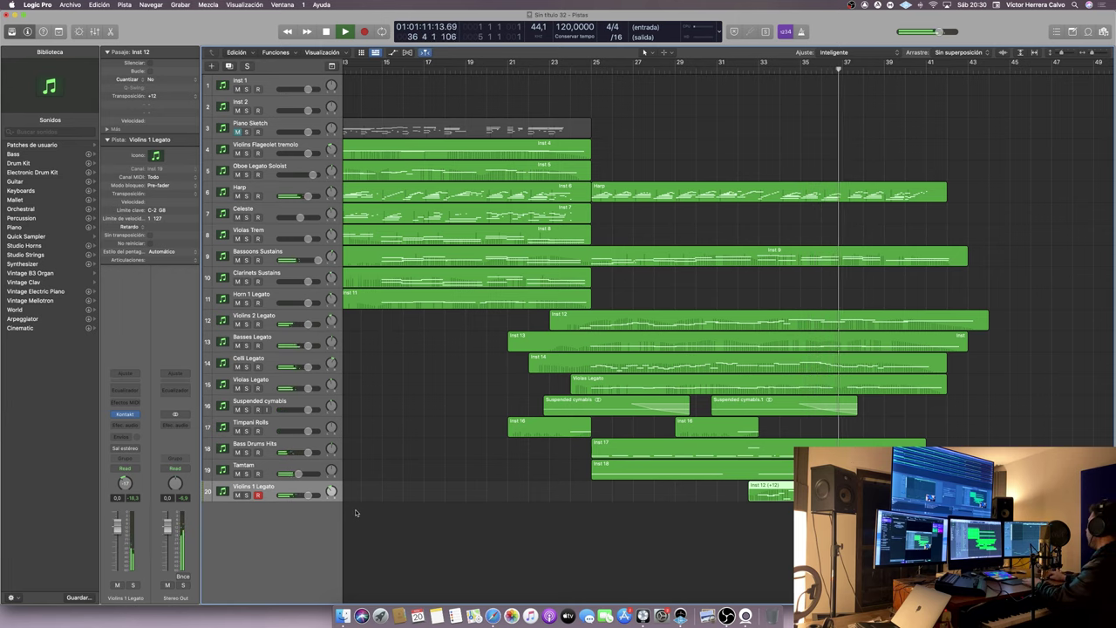
key("space")
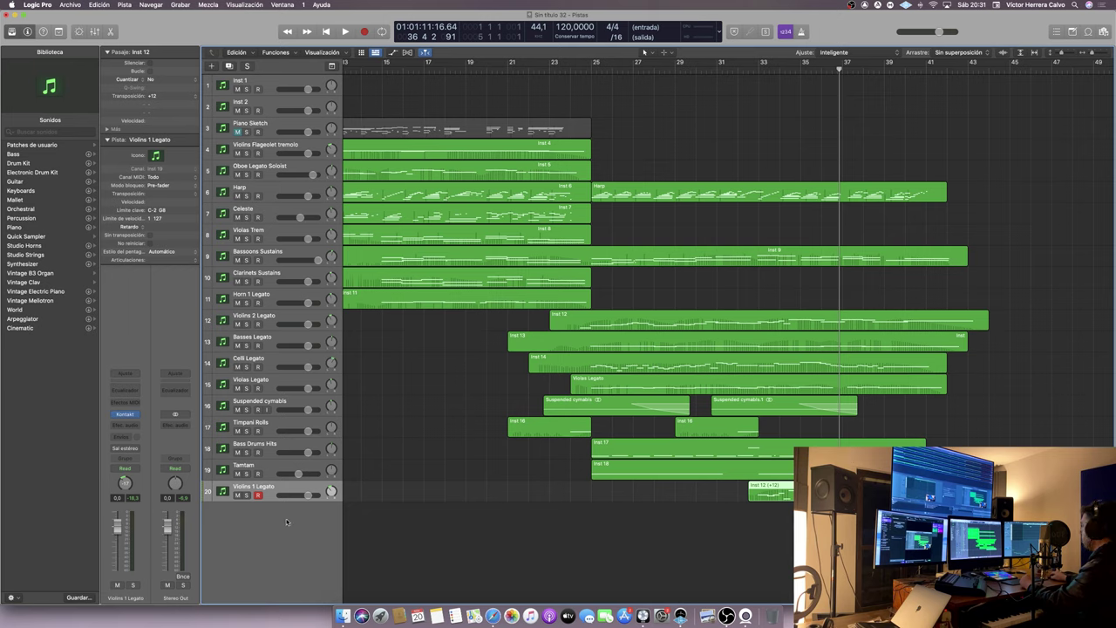
- Add a new instrument track and copy the Violins 1 Legato region to the Horn 1 Legato track at the middle of bar 32
double_click(286, 522)
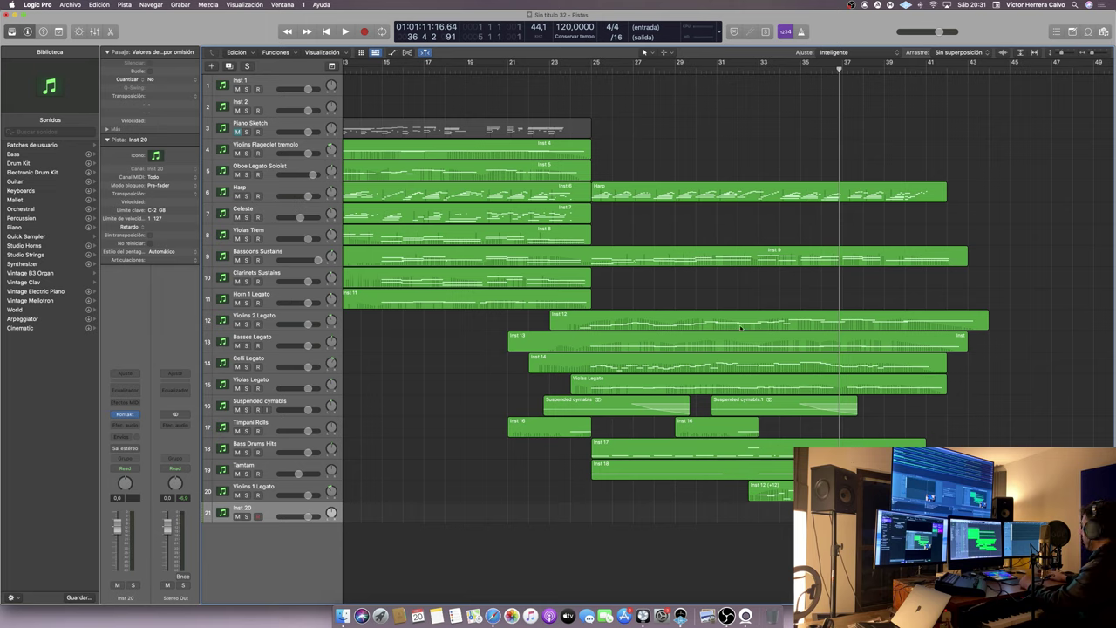
left_click(781, 495)
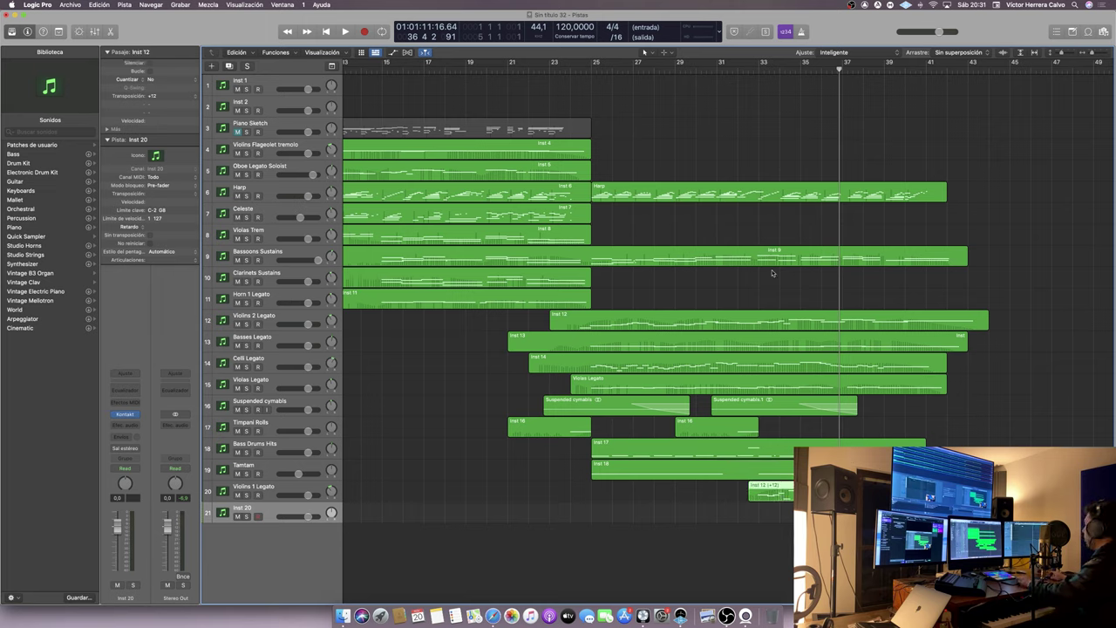
left_click(747, 68)
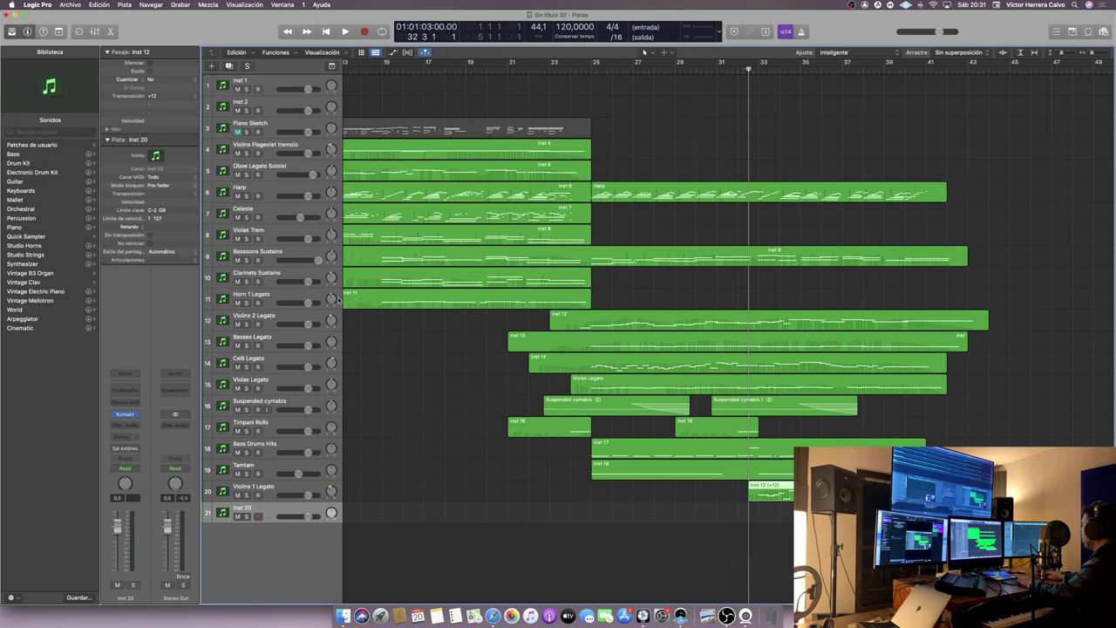
left_click(275, 294)
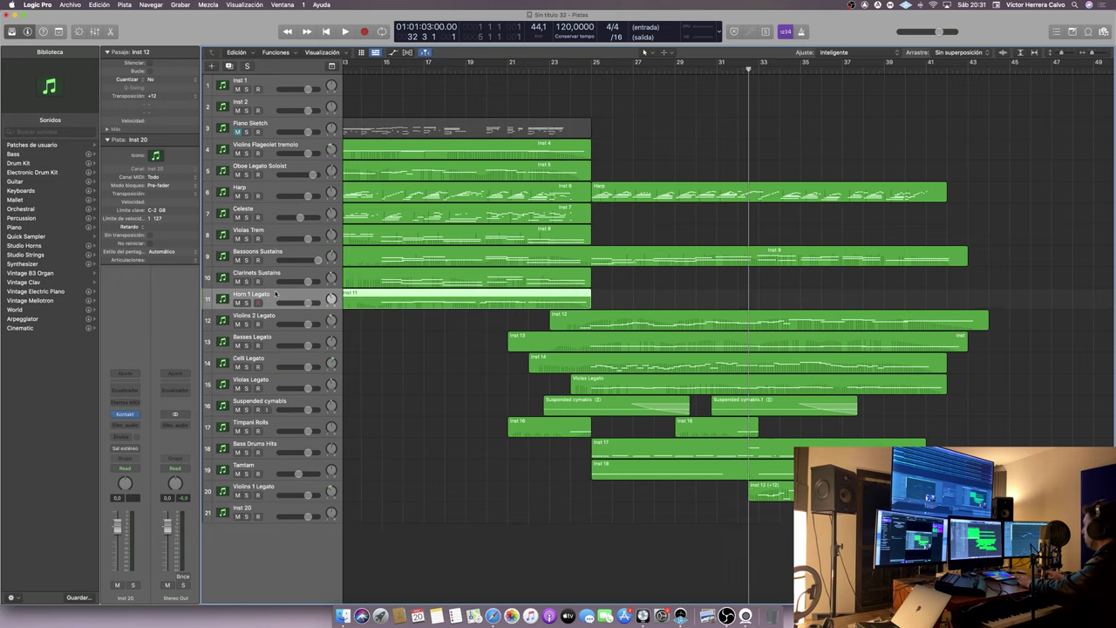
key("super+v")
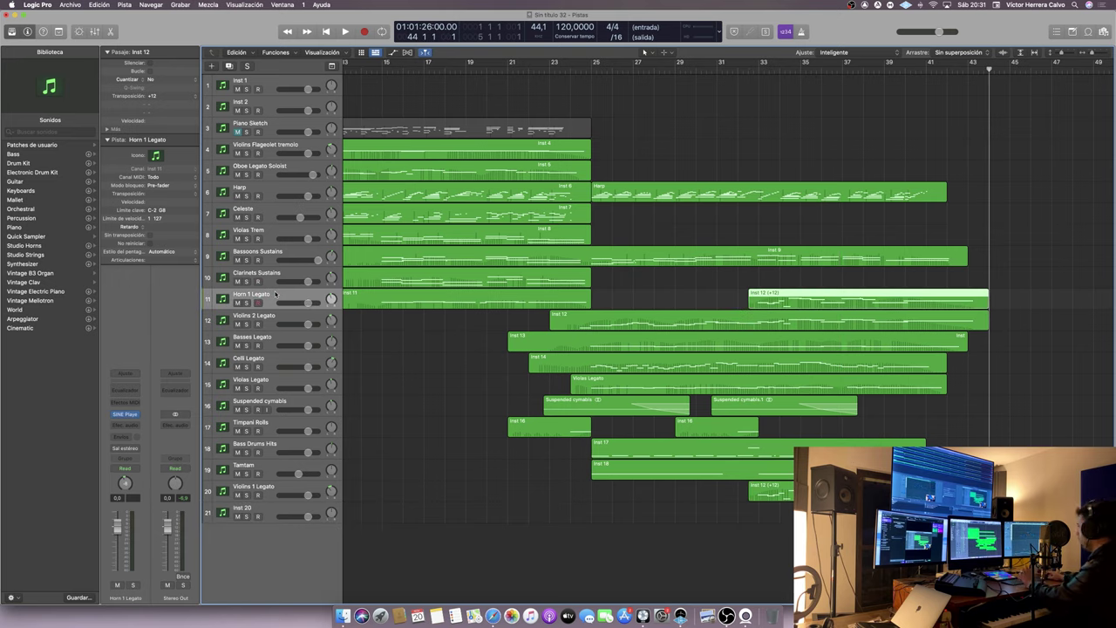
- Set the copied Horn 1 Legato region's transposition to -12 and listen to it from bar 31
key("alt+shift+Down")
key("alt+shift+Down")
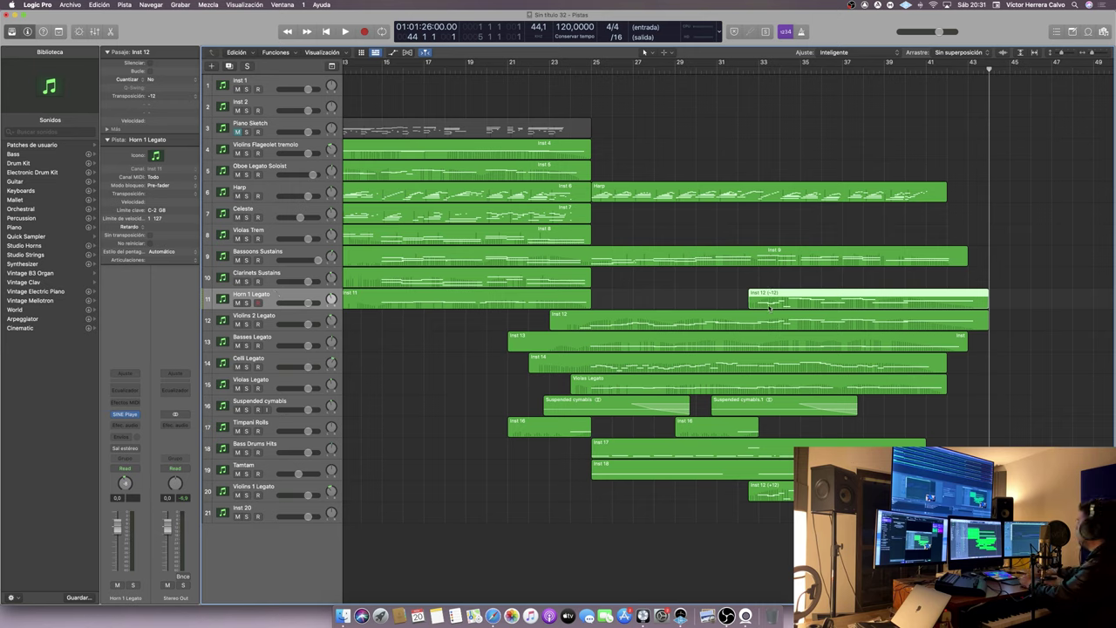
left_click(730, 72)
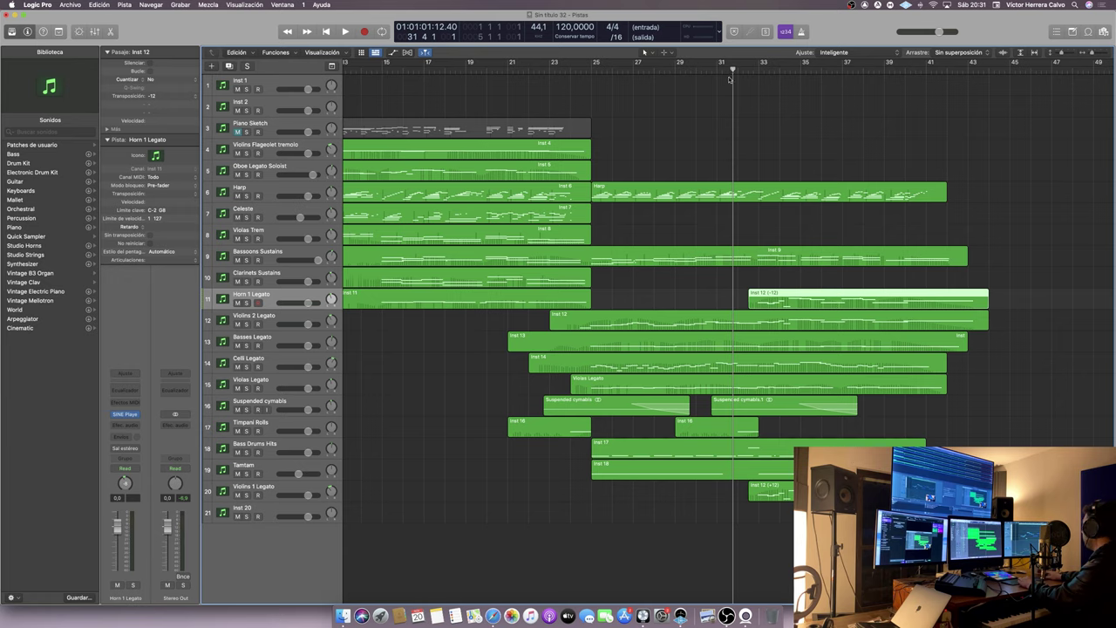
key("space")
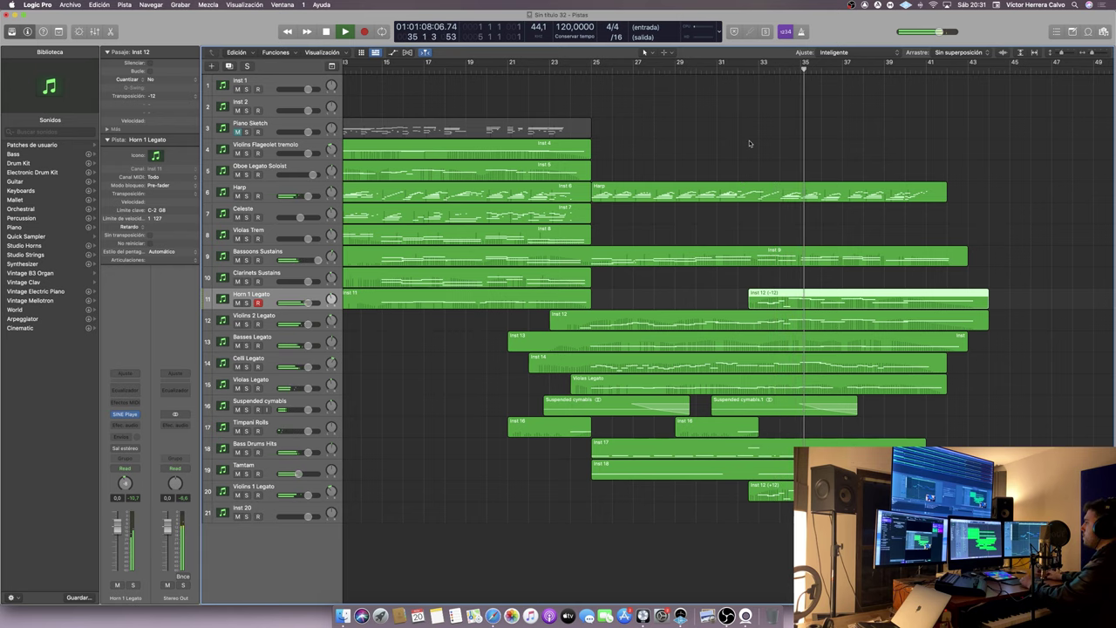
scroll(749, 143, "right", 3)
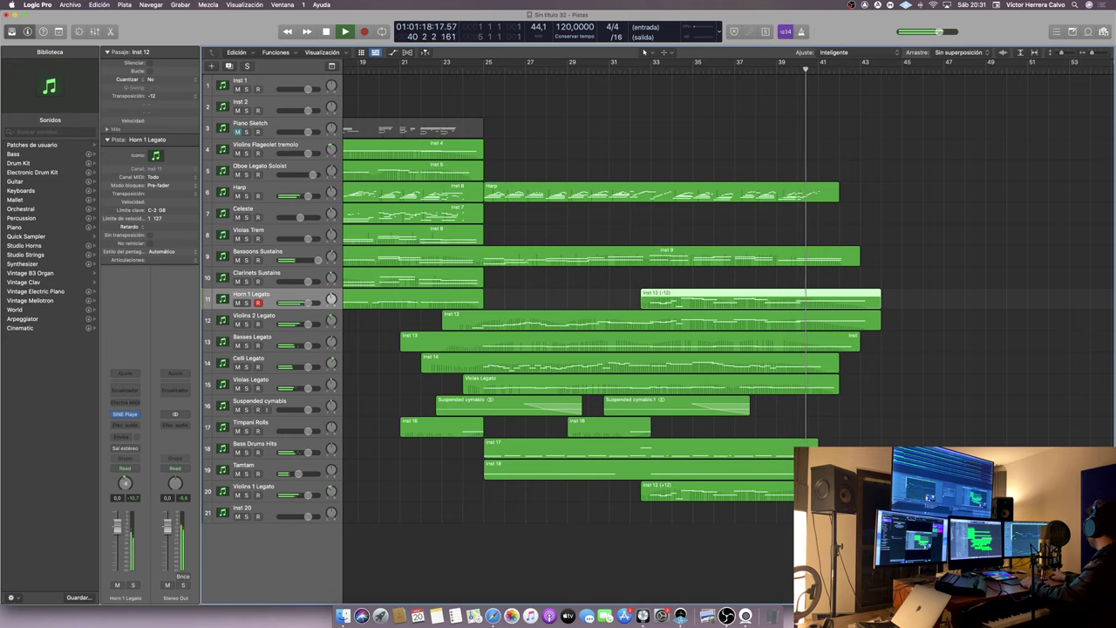
key("space")
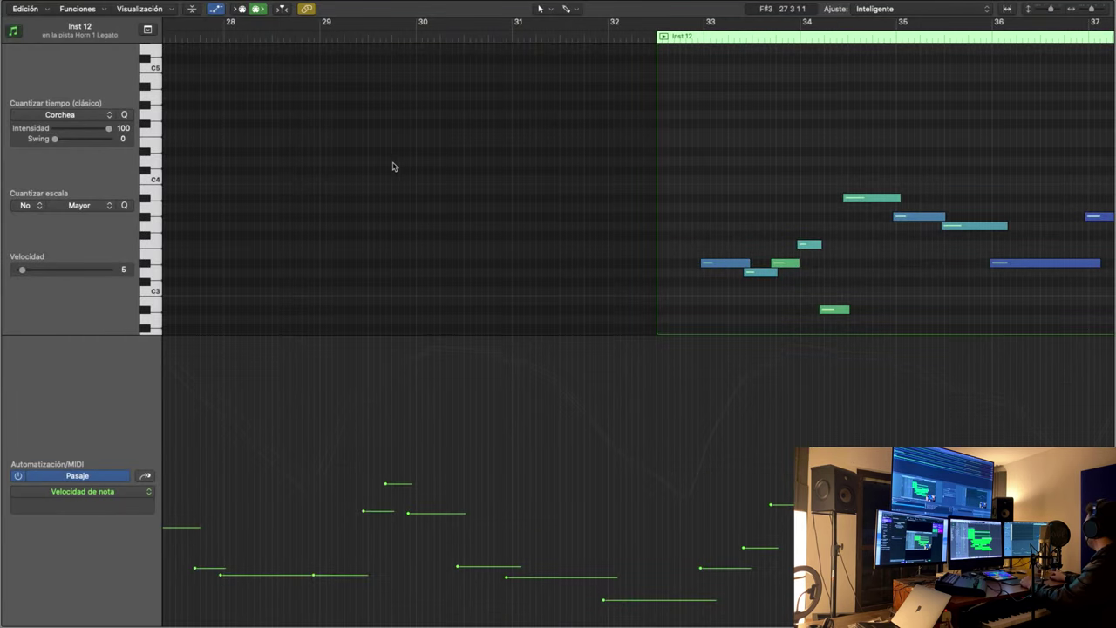
- Shorten the low A#2 note in bar 34 of the copied Horn 1 Legato region to about half its length
scroll(392, 166, "right", 10)
scroll(388, 168, "down", 5)
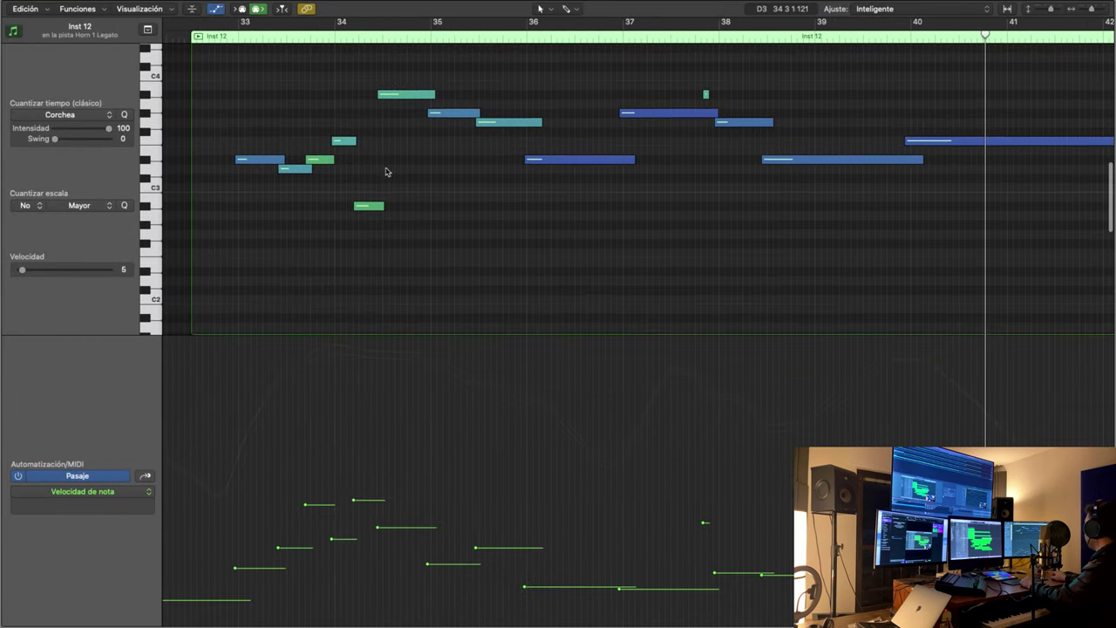
scroll(237, 165, "left", 1)
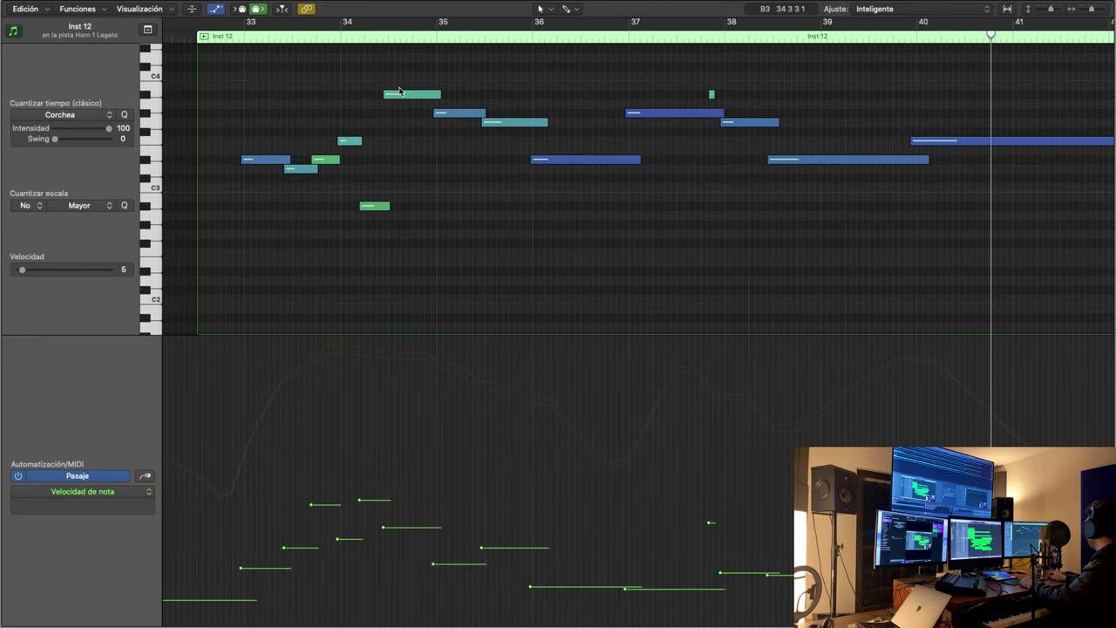
left_click(389, 207)
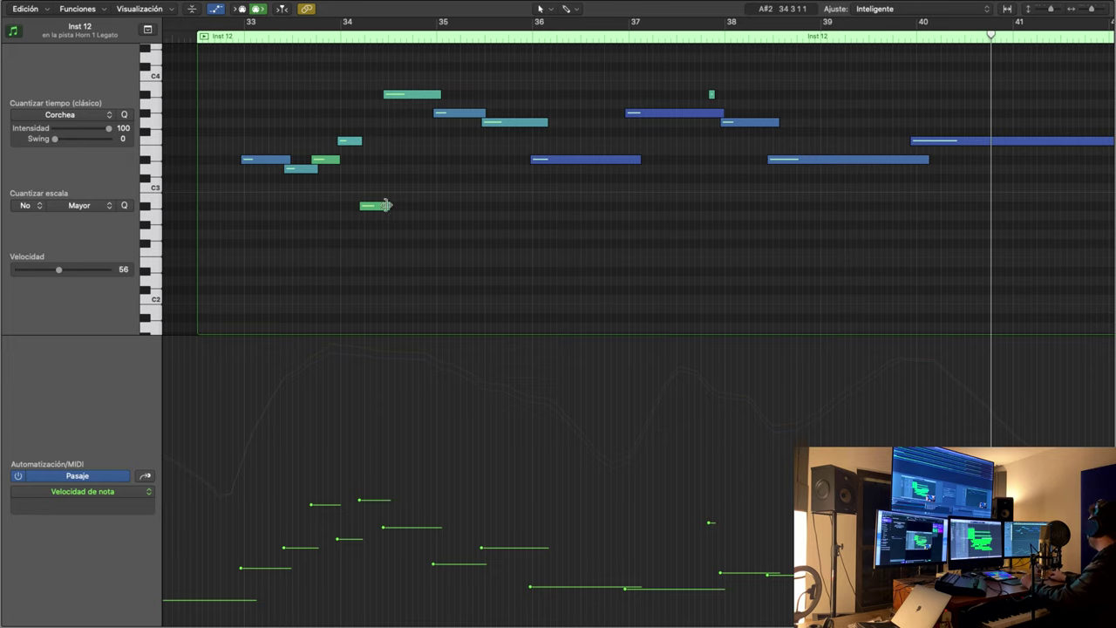
left_click_drag(388, 207, 376, 206)
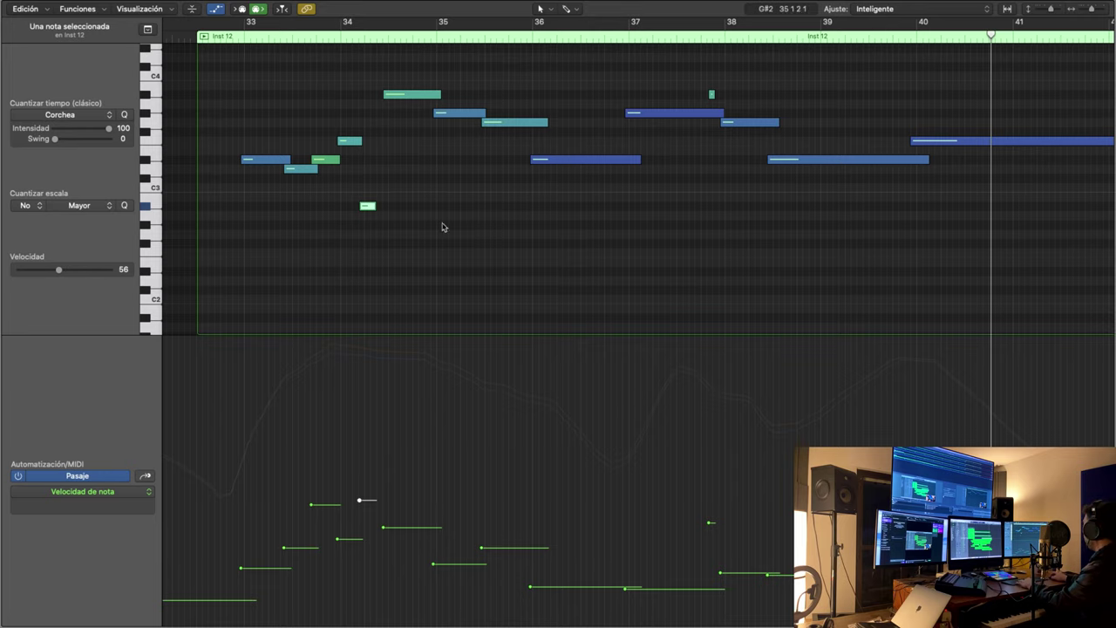
- Align the playhead with the start of the high note in bar 34 to check its timing
scroll(294, 25, "left", 5)
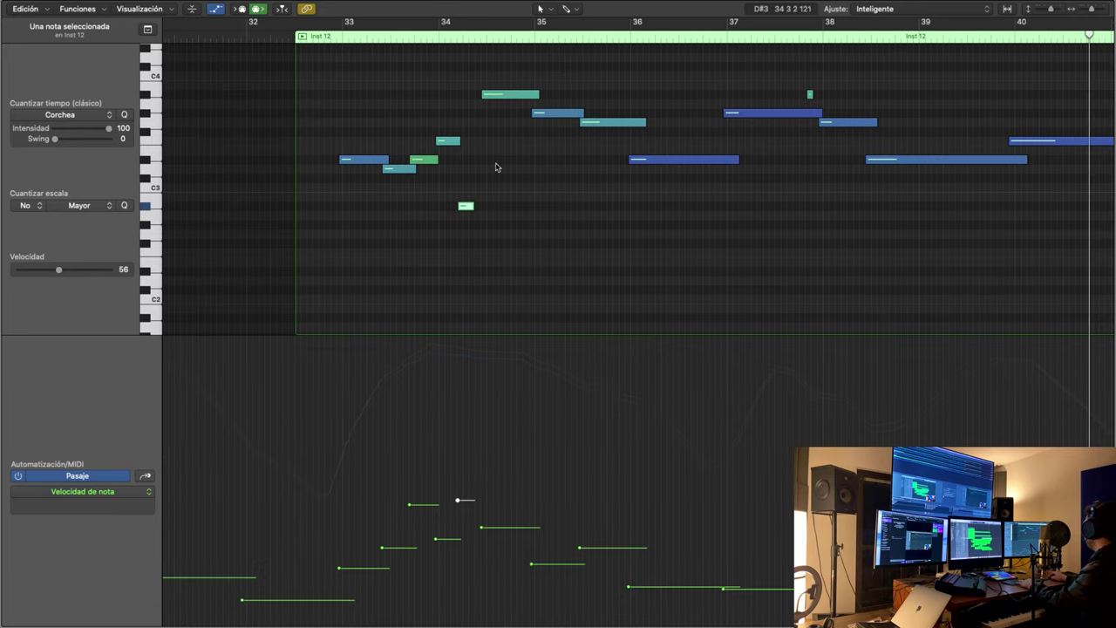
left_click(486, 94)
left_click(478, 48)
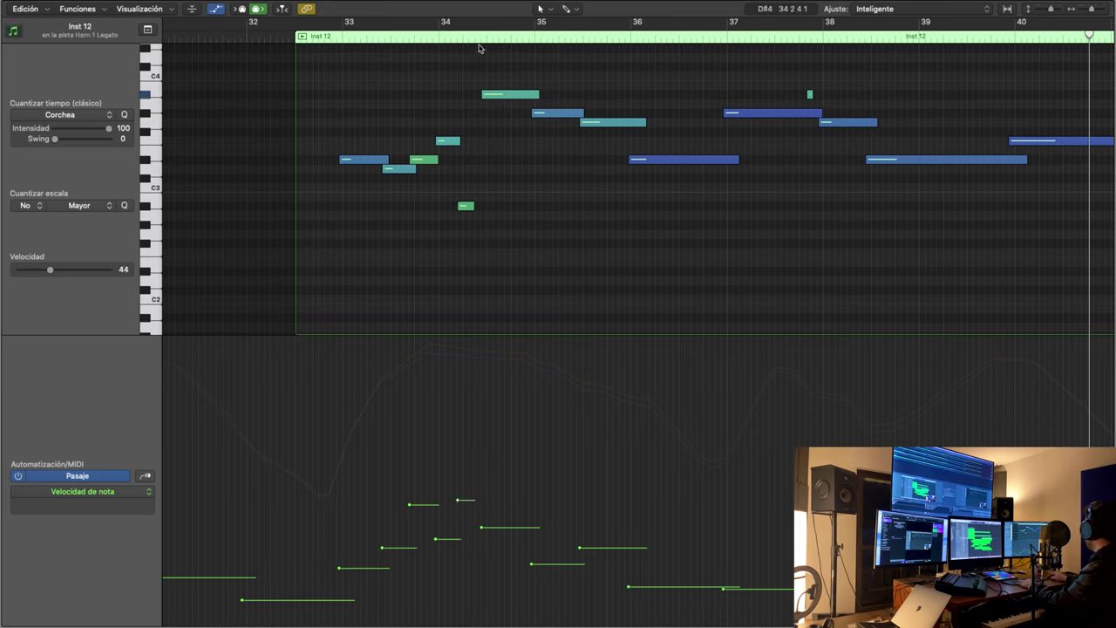
left_click(483, 37)
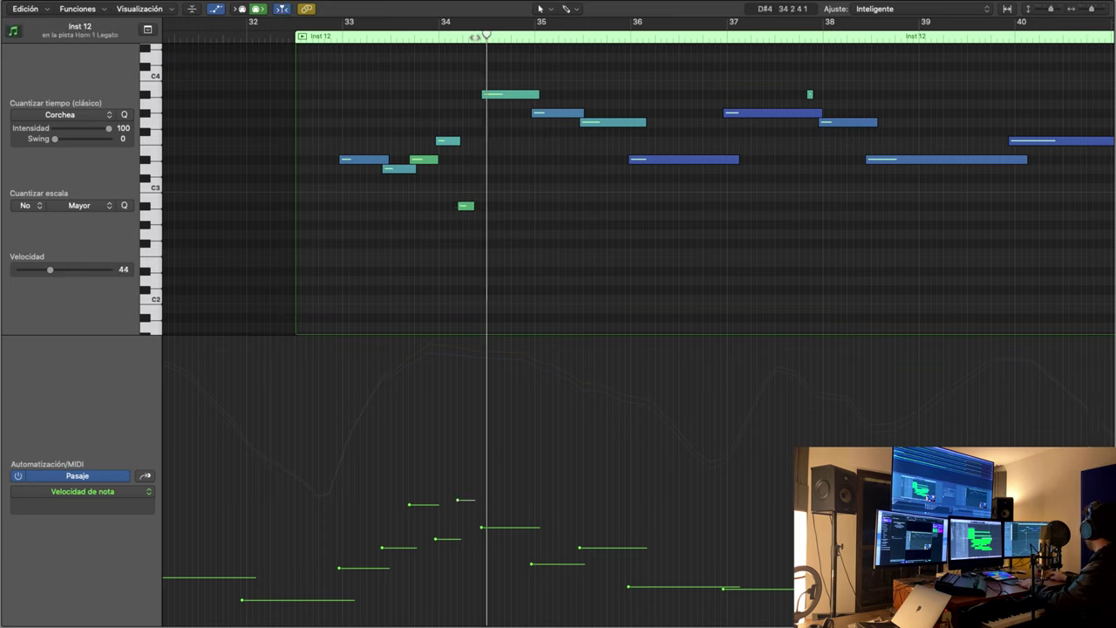
left_click_drag(485, 35, 481, 36)
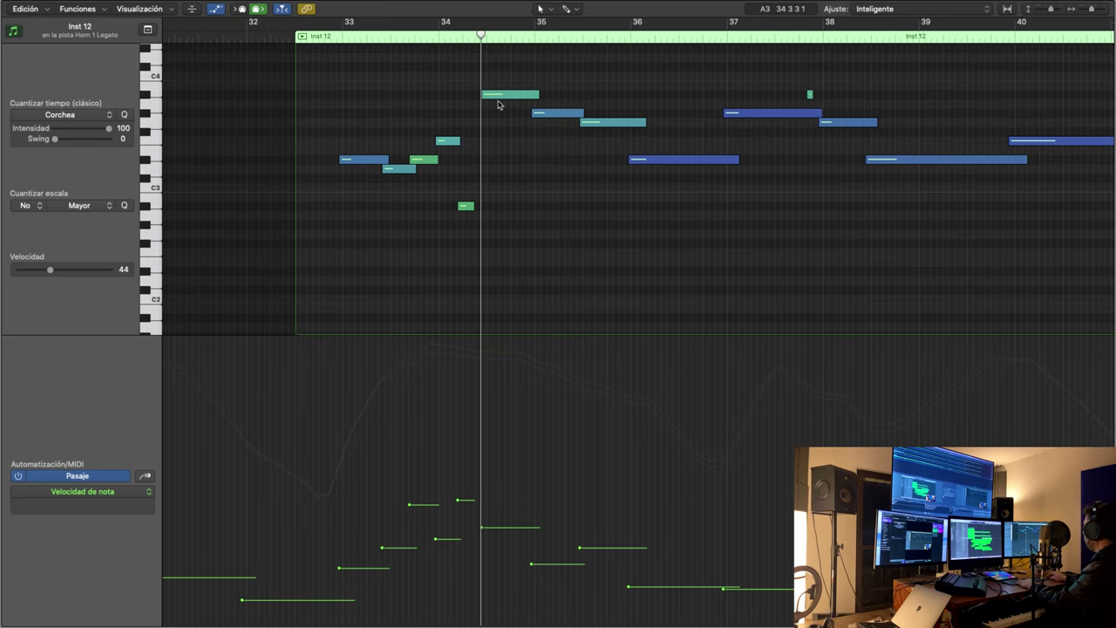
- Shorten the D#3 note at bar 36 in two passes so it ends well before bar 37, playing the phrase back in between
scroll(570, 180, "right", 3)
scroll(570, 180, "right", 3)
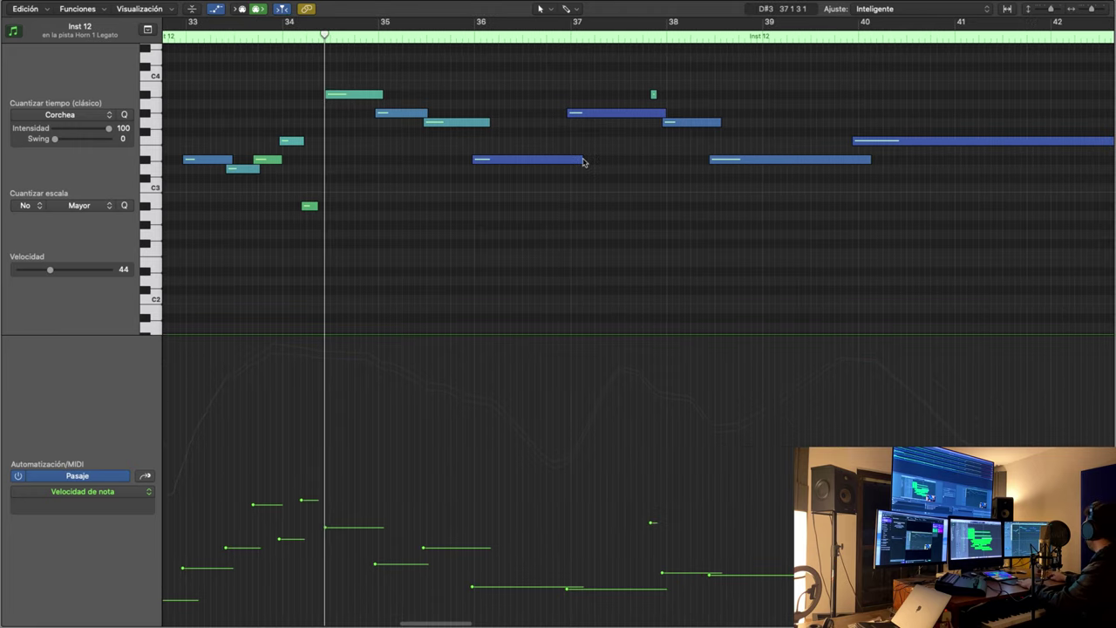
left_click_drag(584, 162, 557, 162)
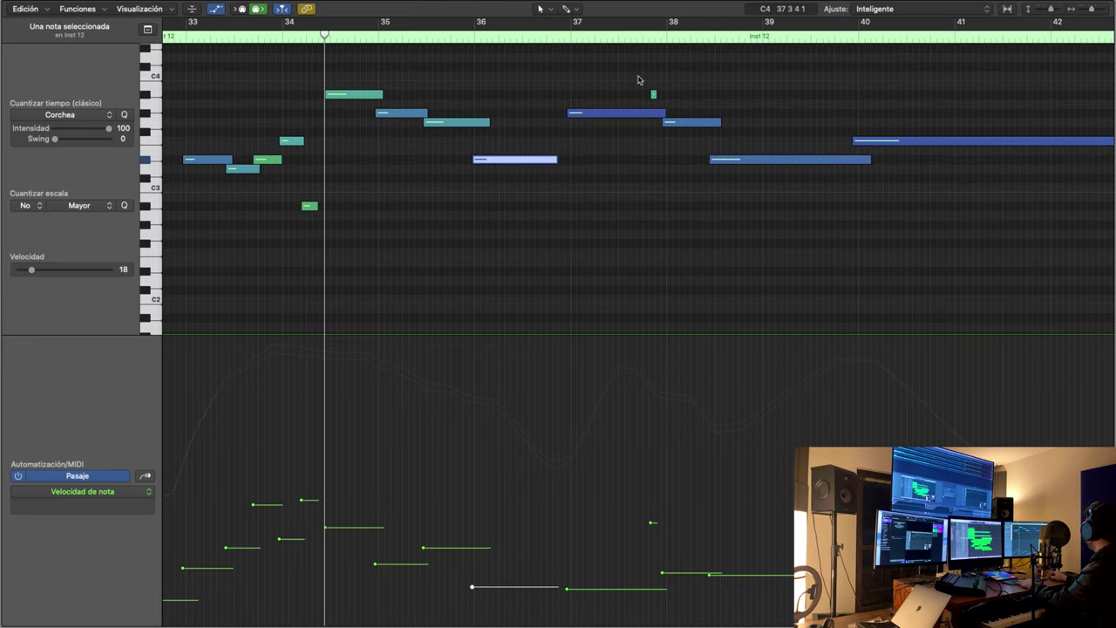
scroll(637, 80, "right", 8)
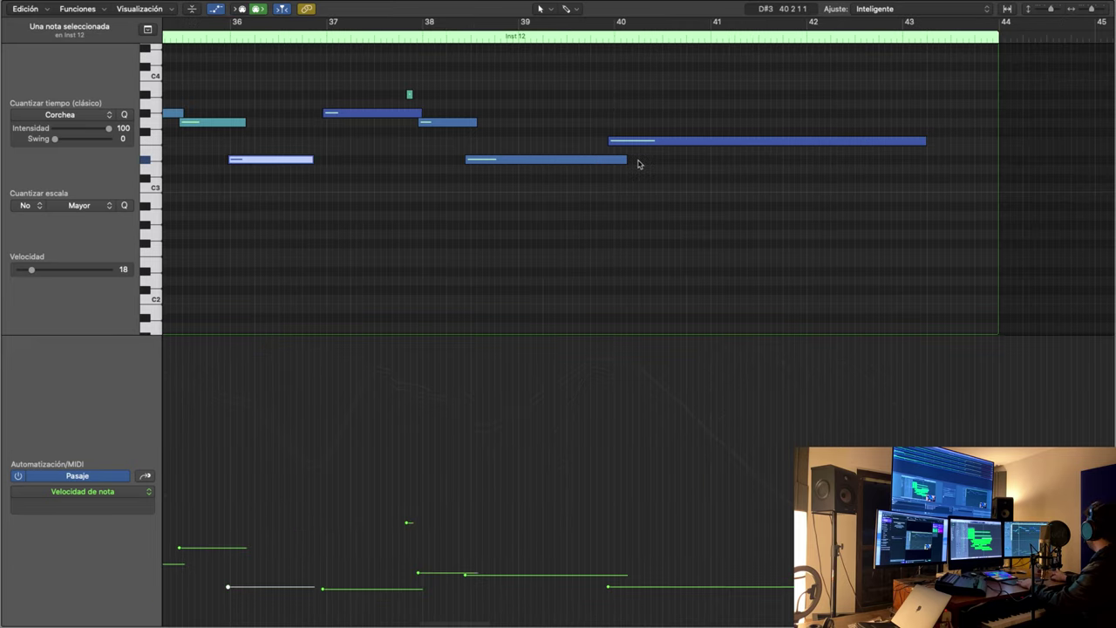
scroll(376, 200, "left", 20)
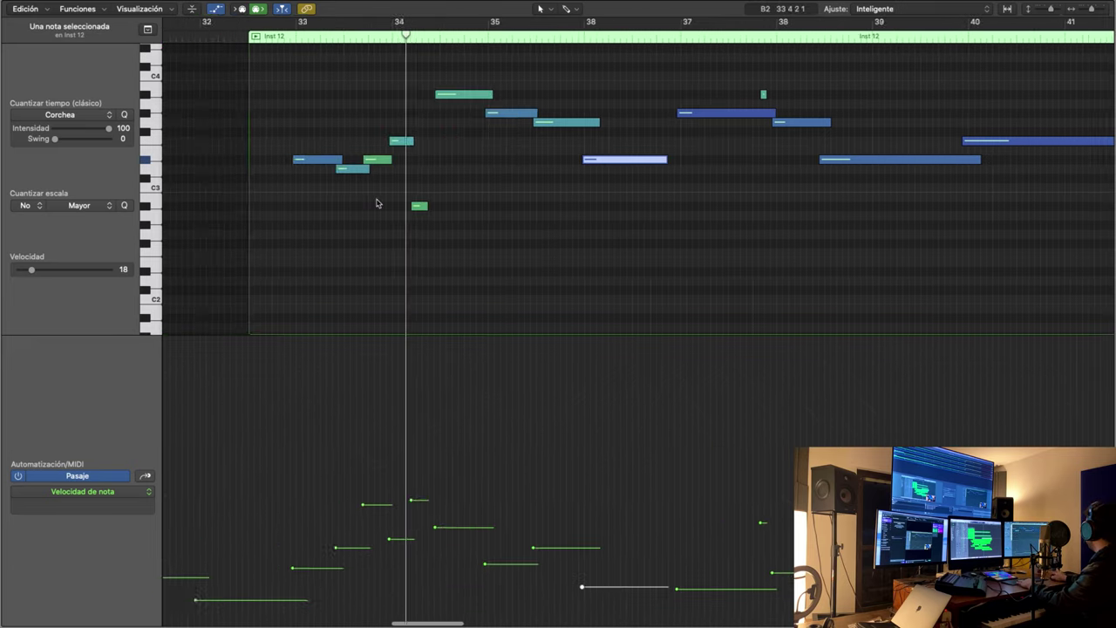
left_click(435, 33)
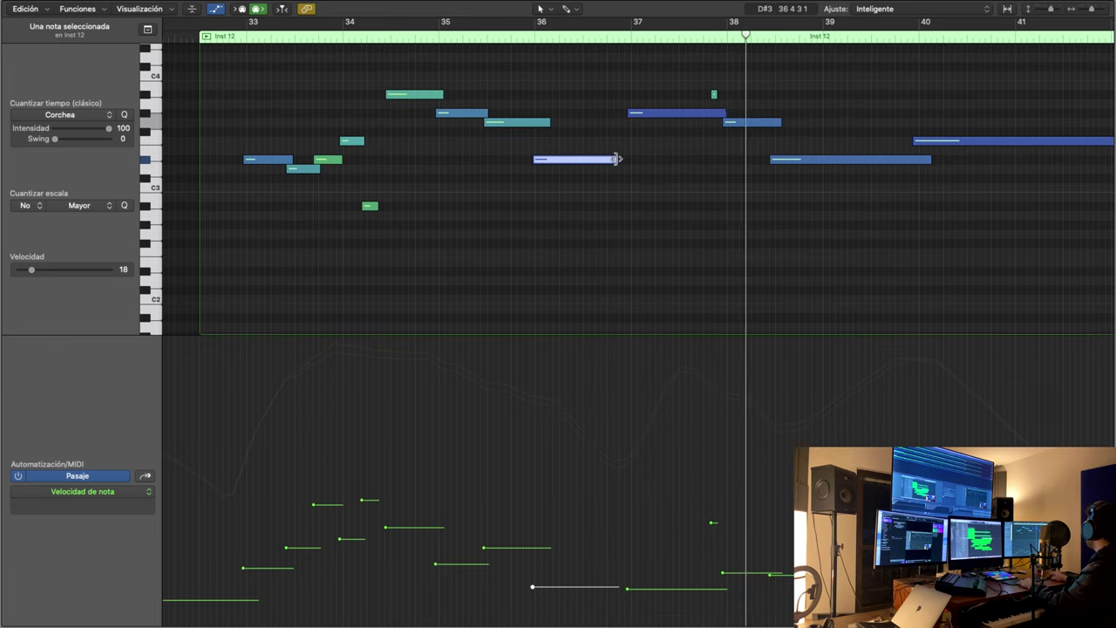
left_click_drag(615, 159, 602, 161)
scroll(721, 304, "right", 5)
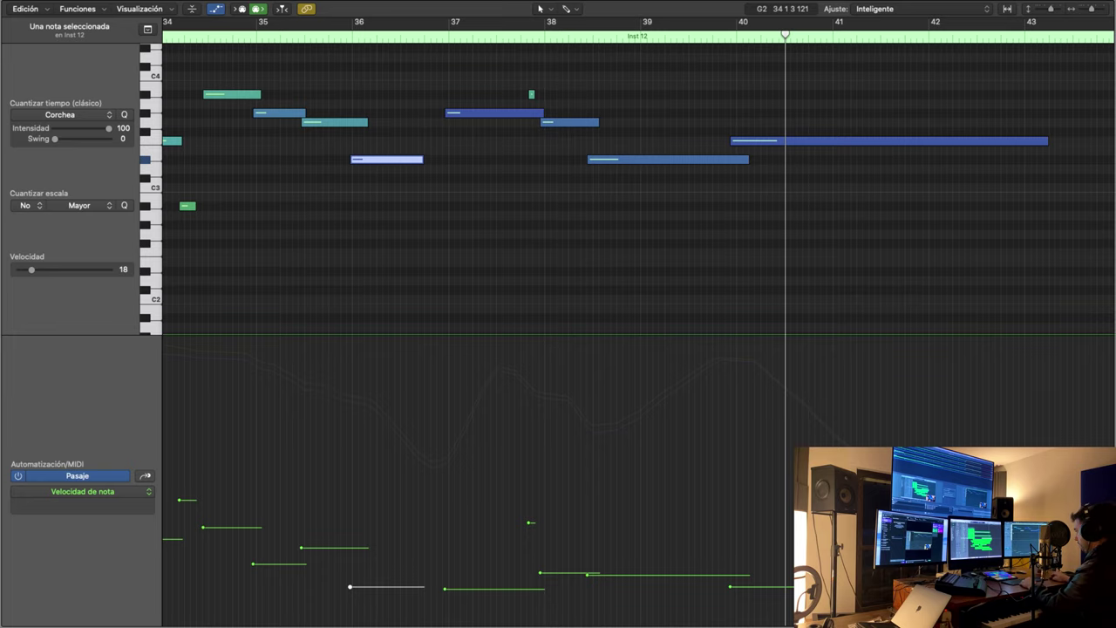
key("Down")
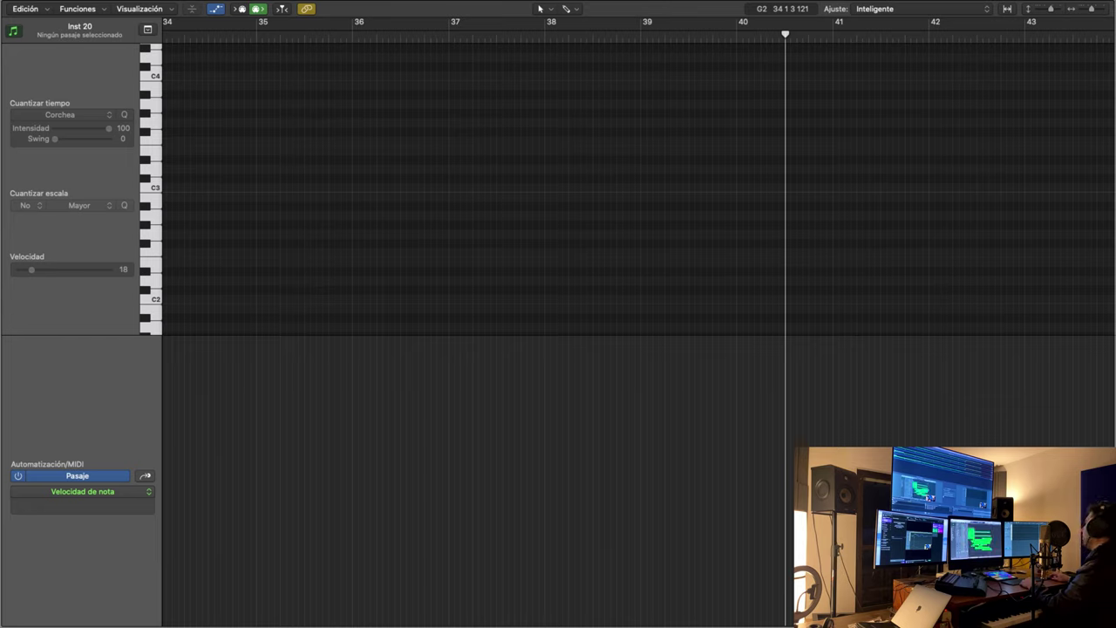
key("Up")
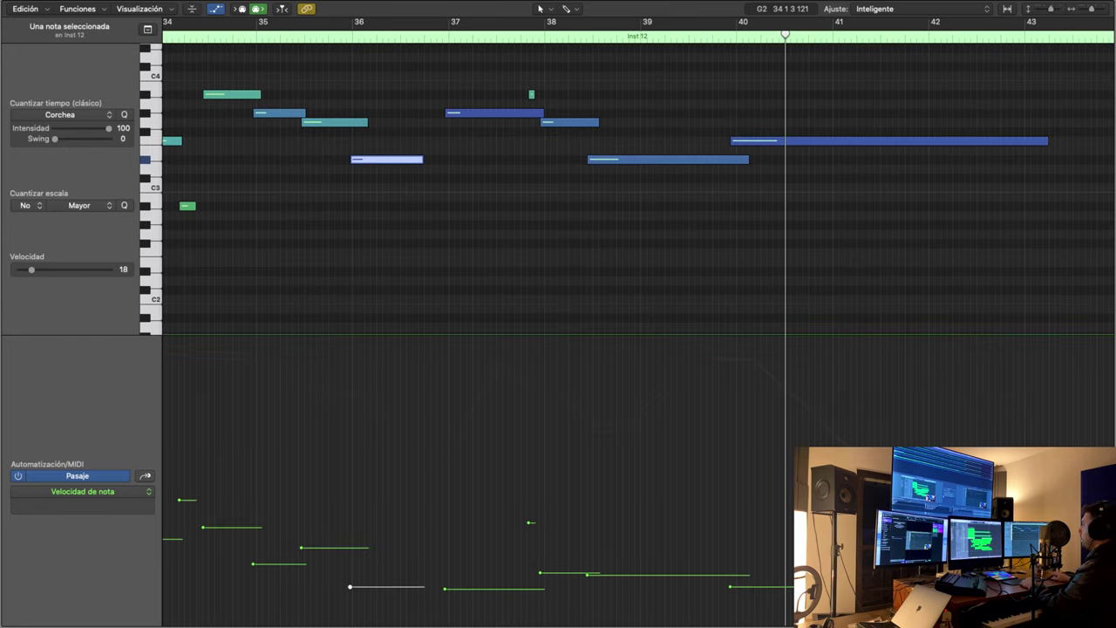
key("Down")
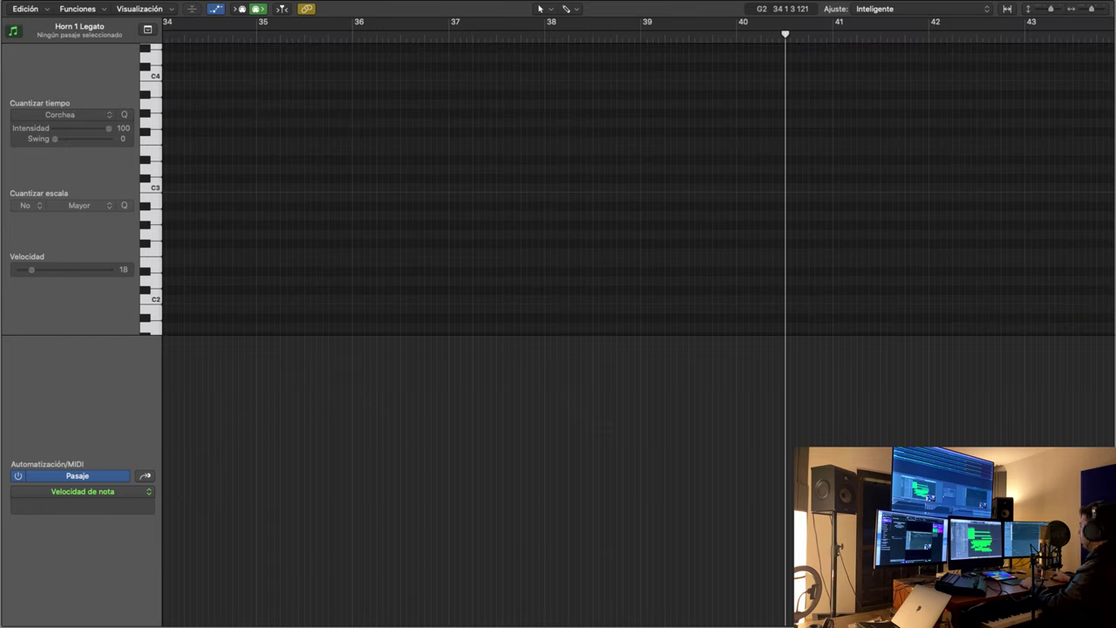
key("Up")
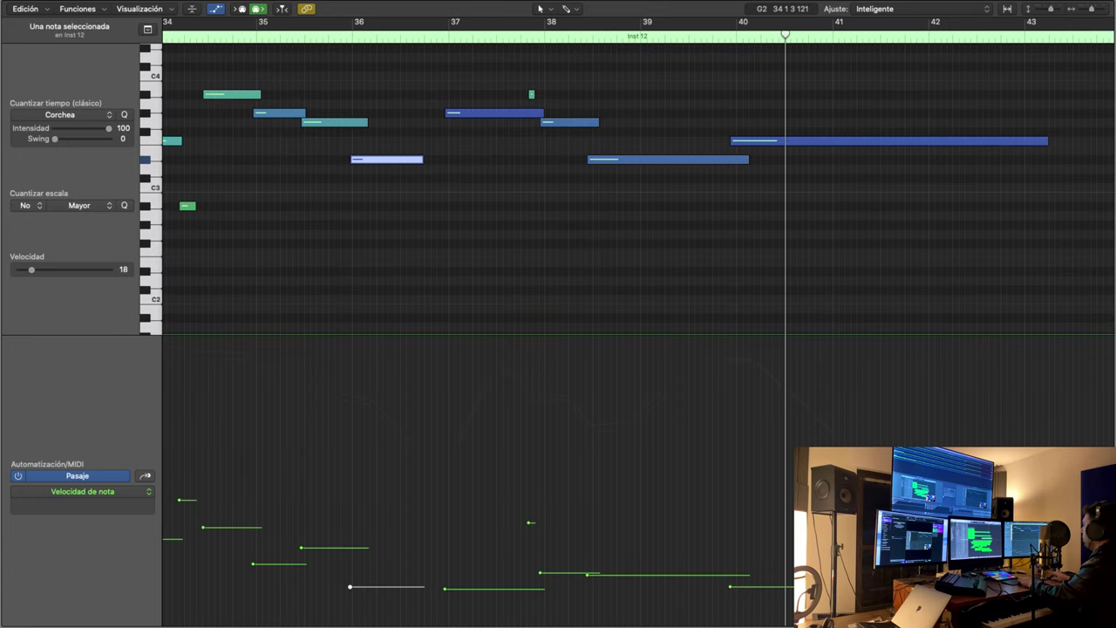
key("Return")
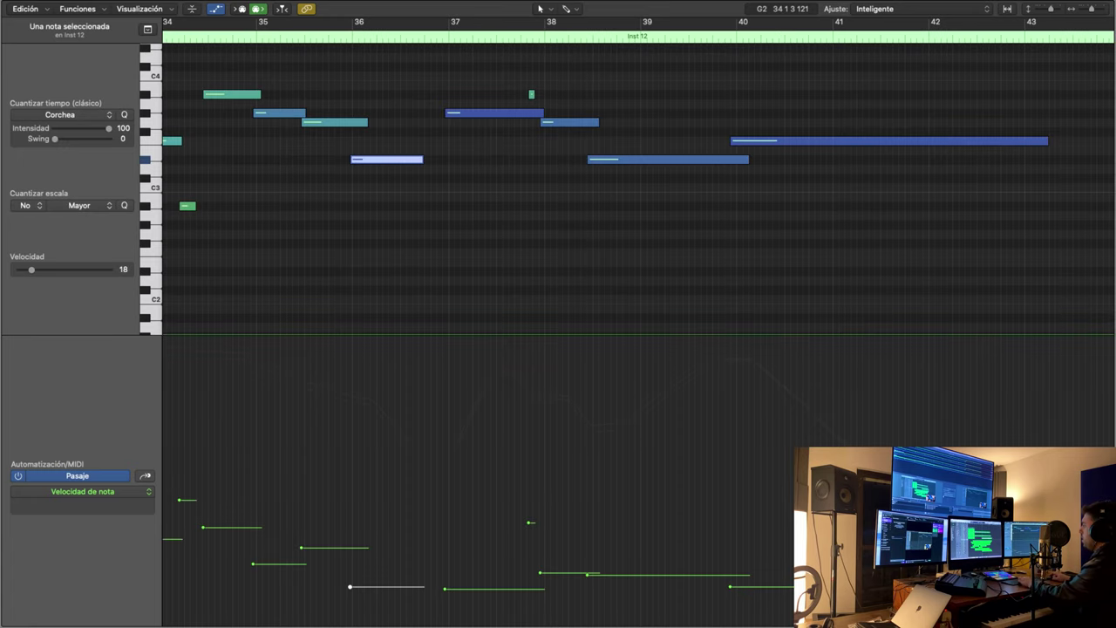
- Record a two-voice sustained part on the Inst 20 track, ending at about bar 42
key("ctrl+period")
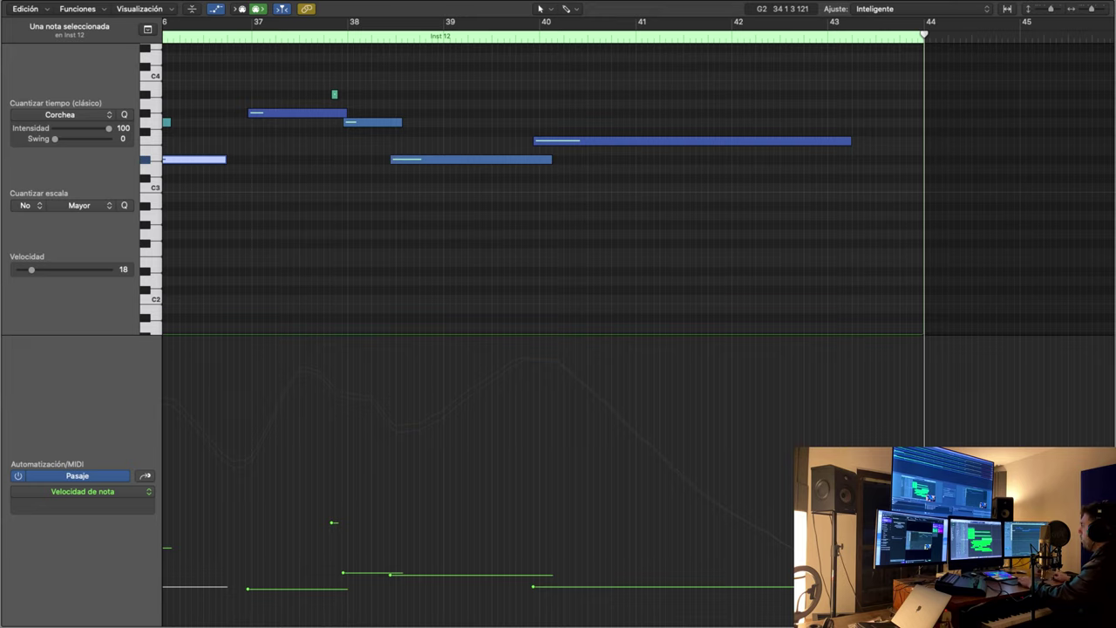
key("Up")
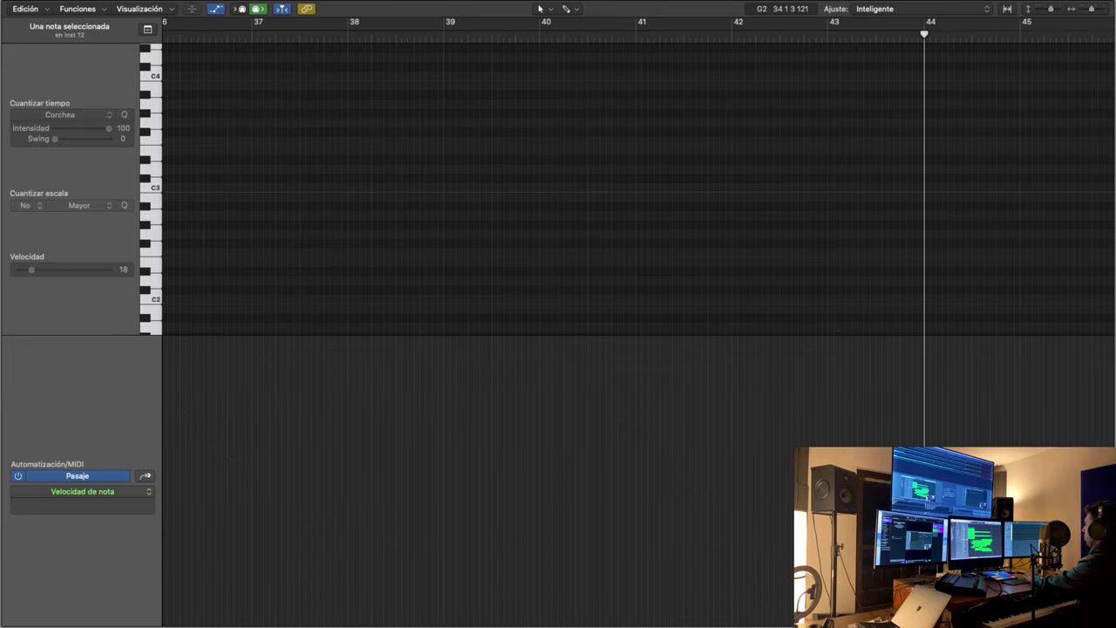
key("Down")
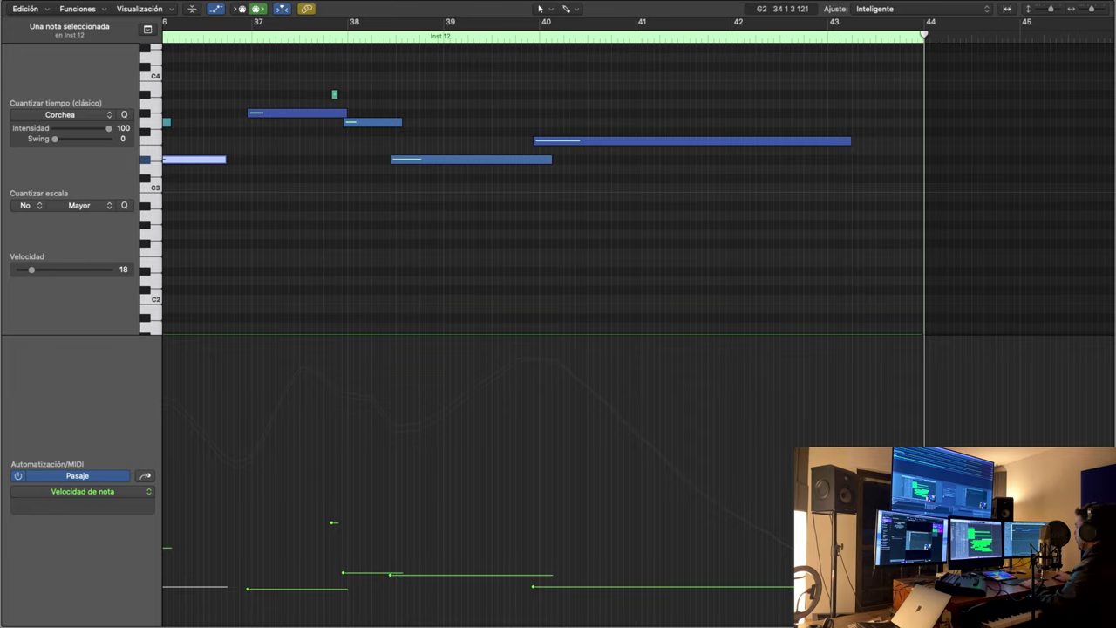
key("Down")
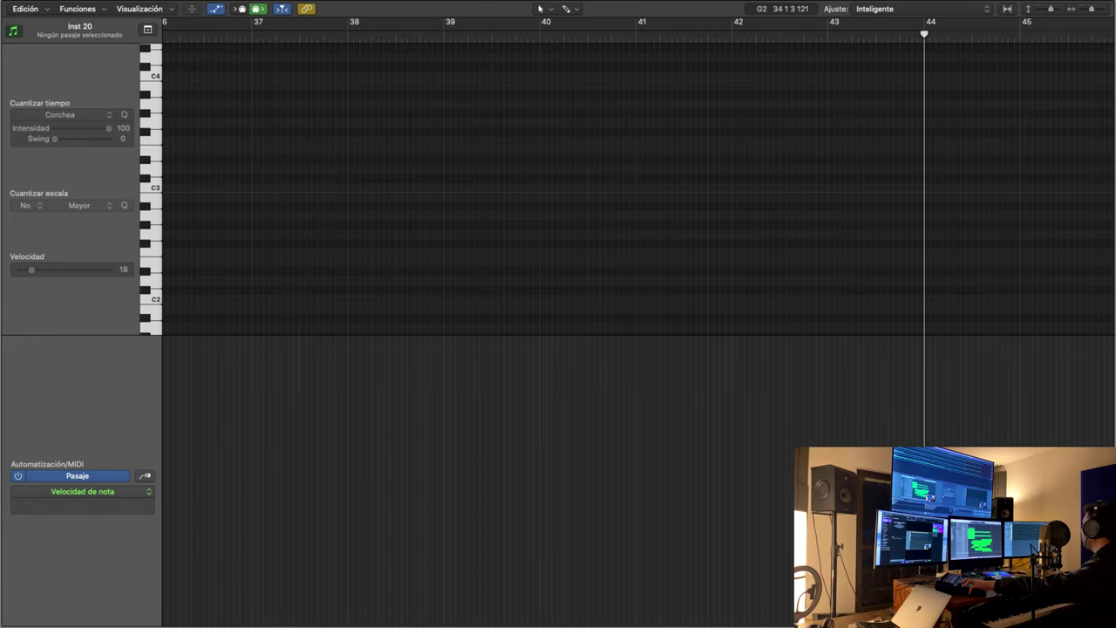
key("Return")
key("r")
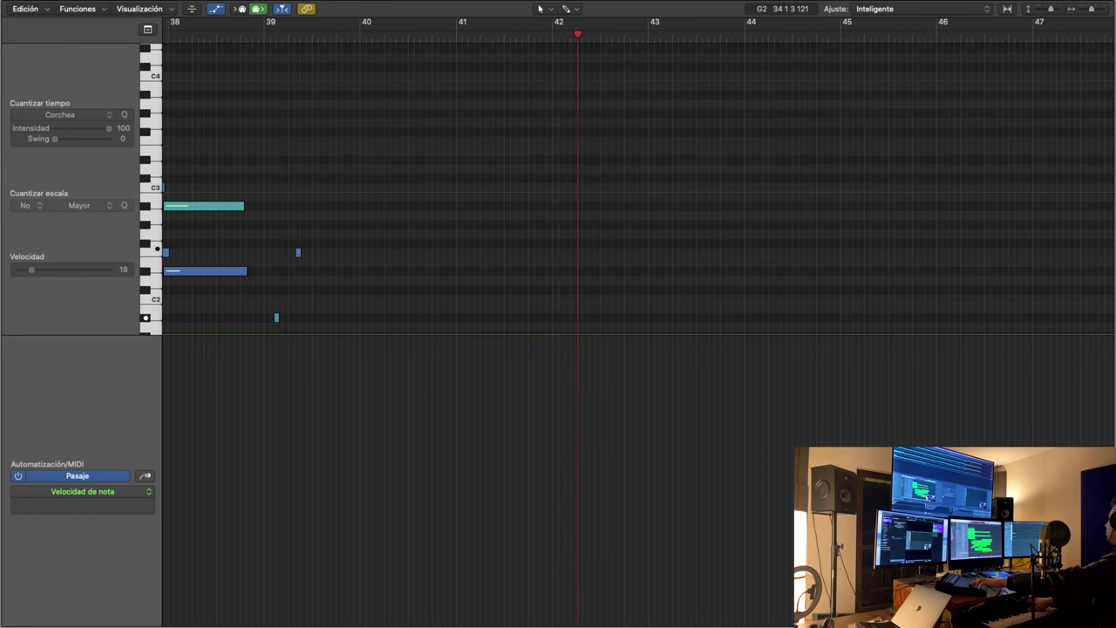
key("space")
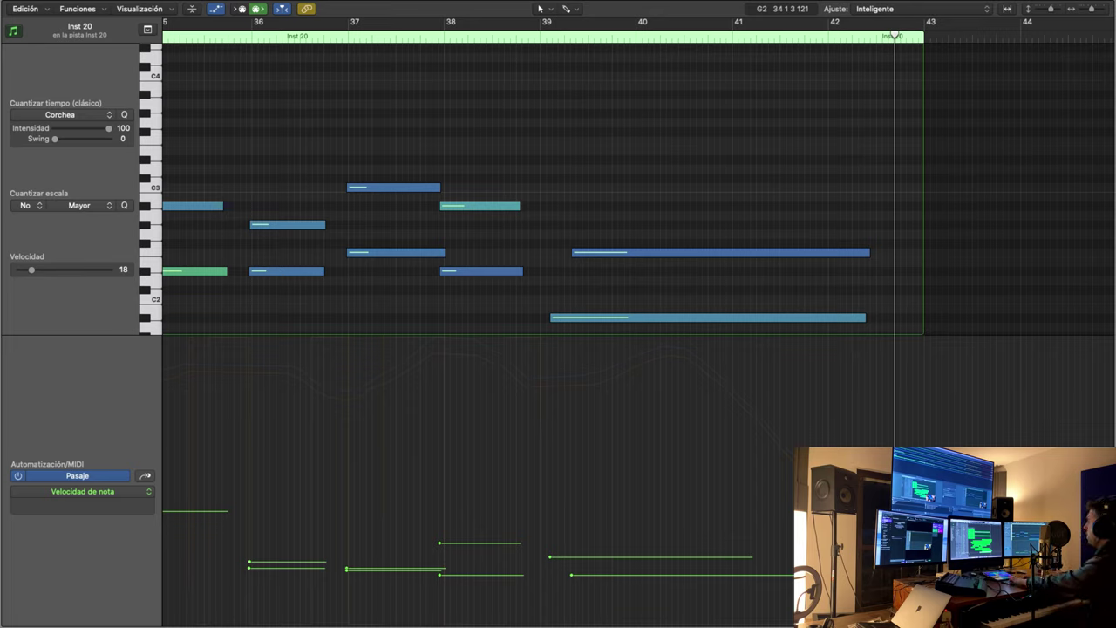
- Record a low single-line part on the Inst 22 track and a two-voice part on the Inst 23 track, both ending around bar 42
key("Down")
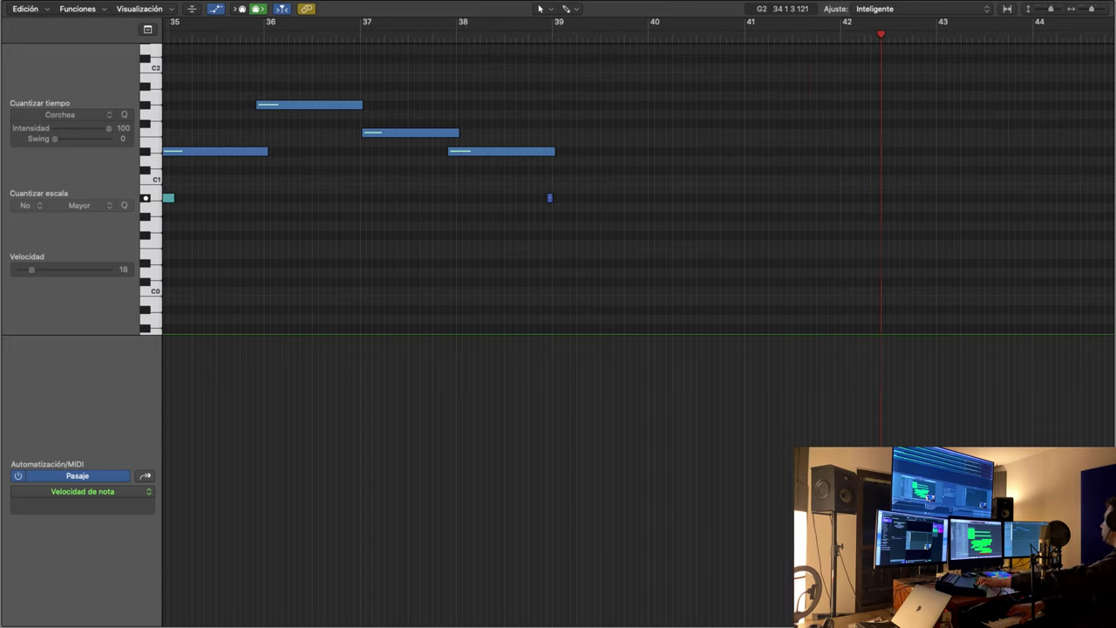
key("space")
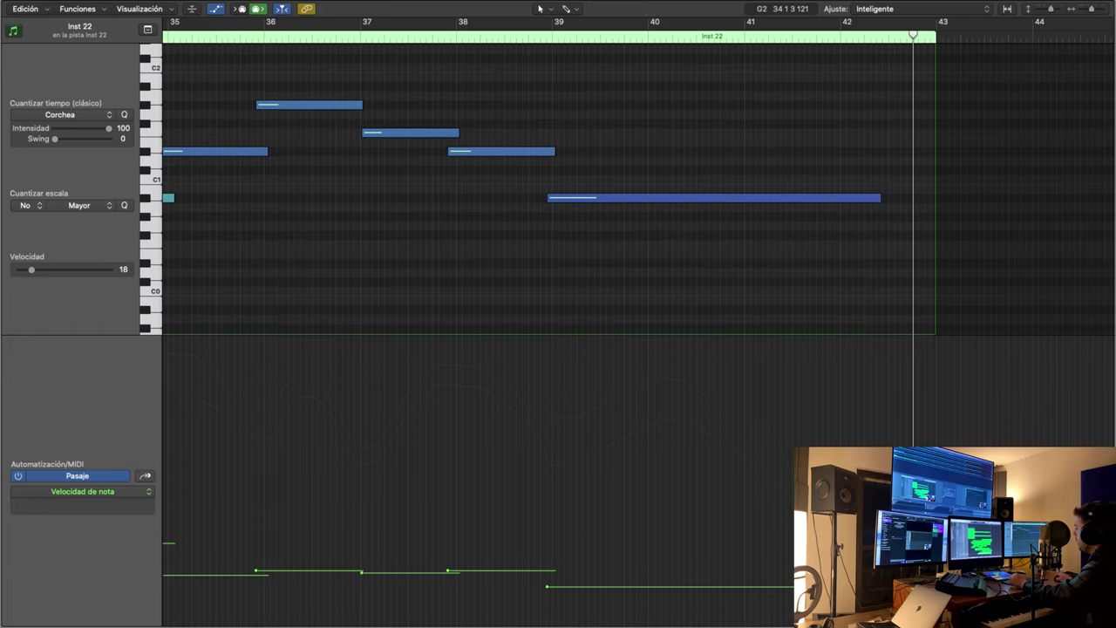
key("Down")
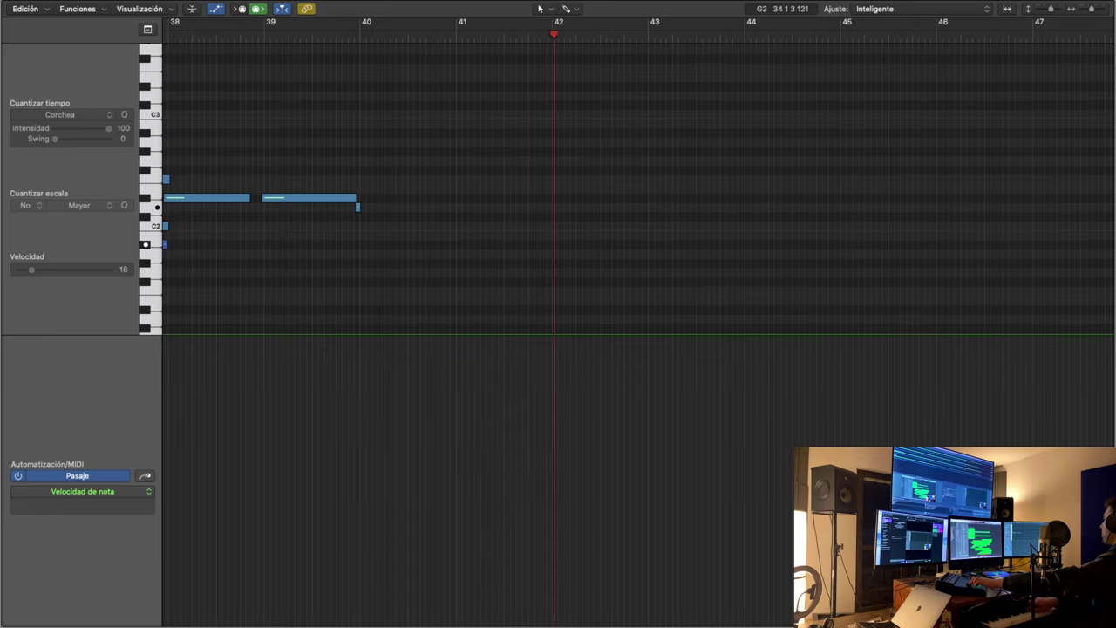
key("space")
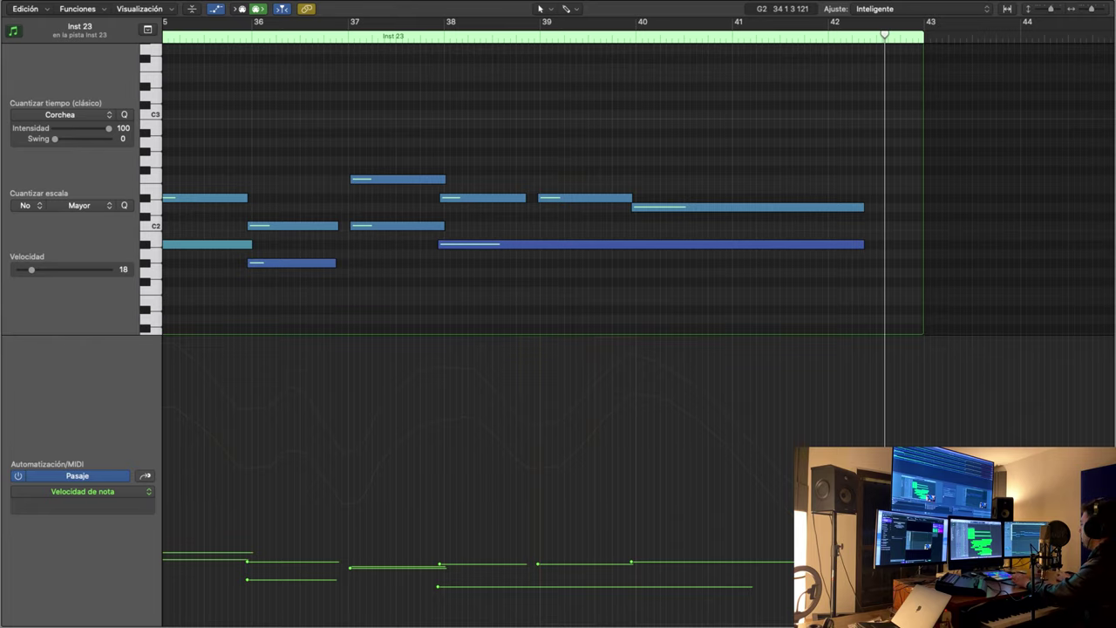
- Load the Berlin Woodwinds patches Flute 1 Legato and Flute 2 Legato into Kontakt on the Inst 24 track
key("Down")
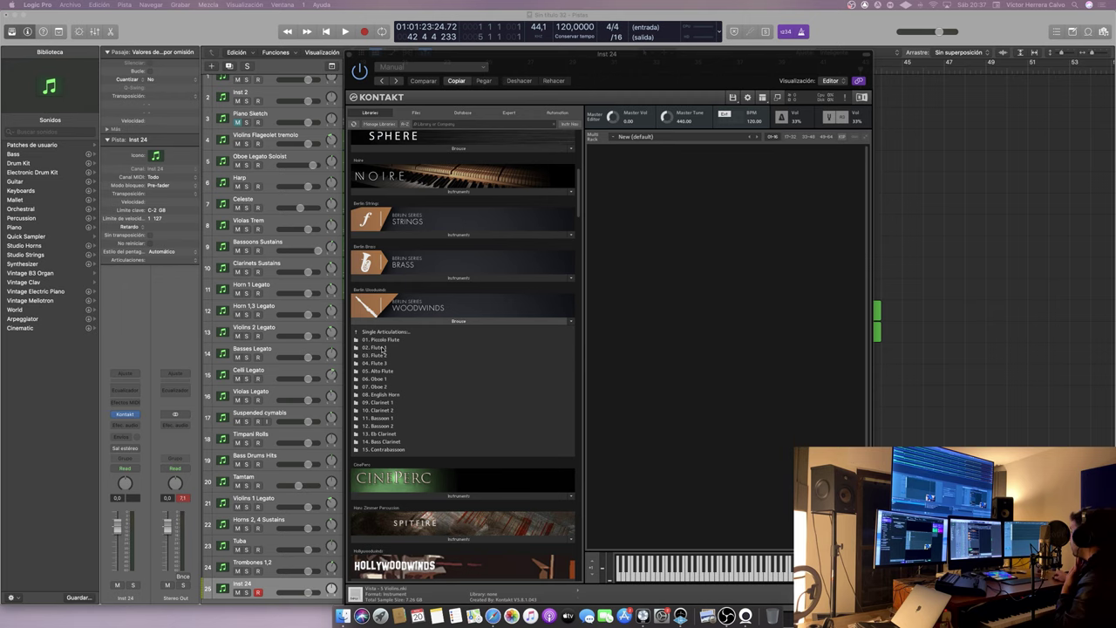
left_click(381, 347)
double_click(406, 341)
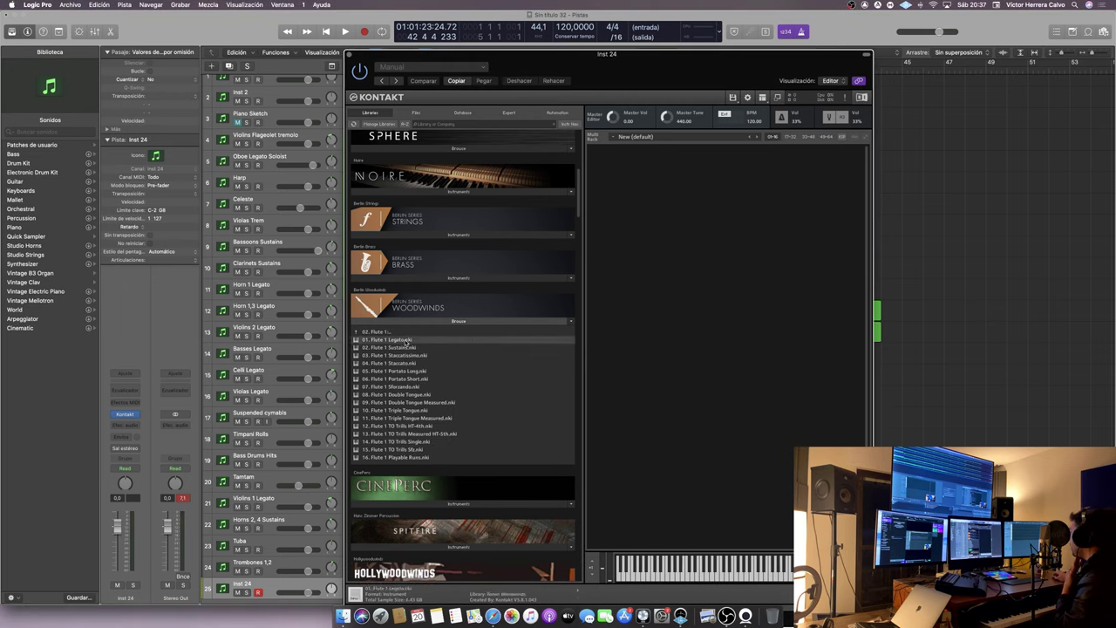
left_click(387, 335)
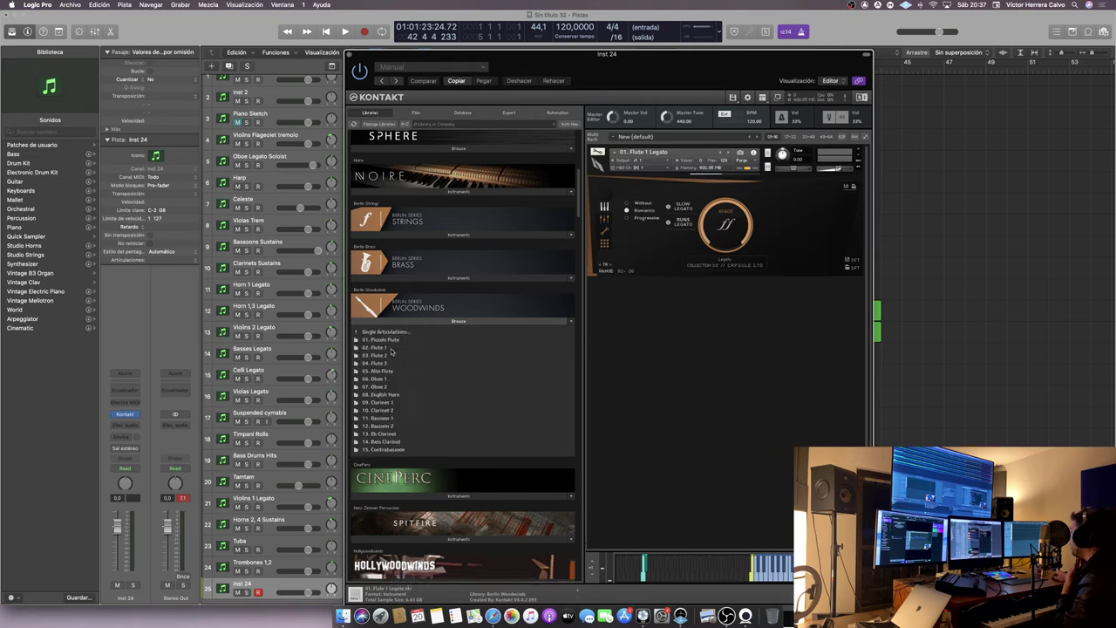
left_click(389, 356)
double_click(388, 339)
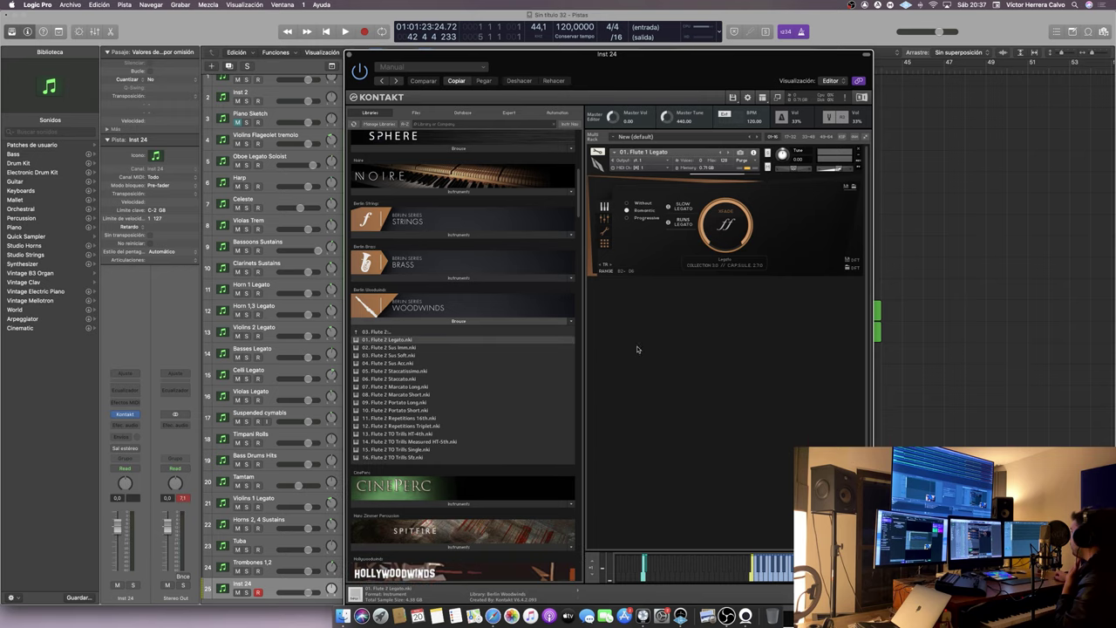
left_click(639, 301)
left_click(658, 307)
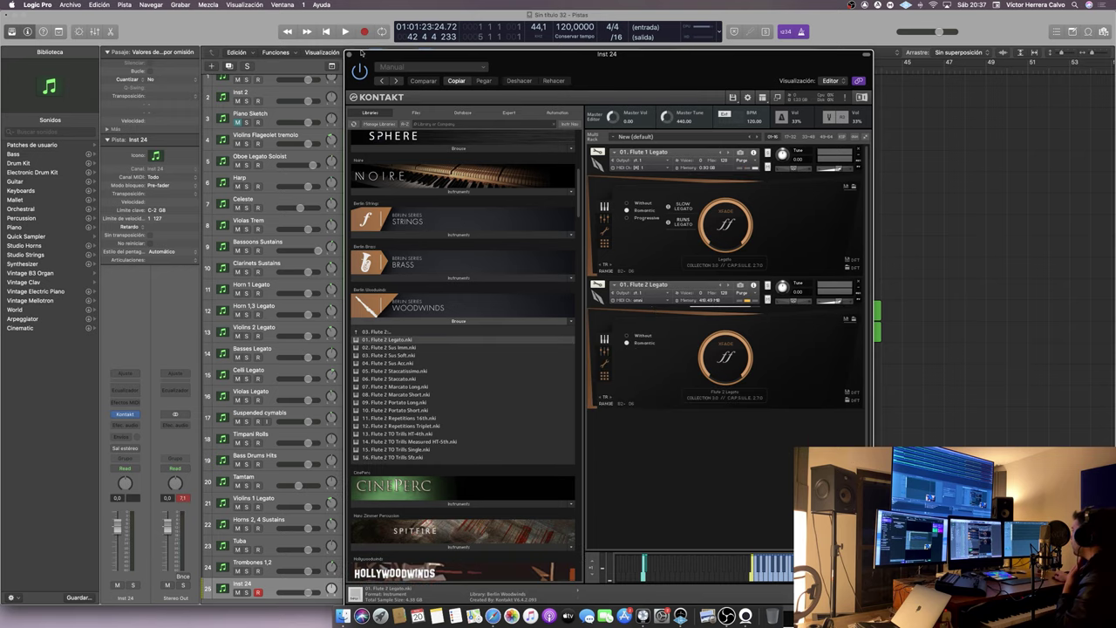
left_click(351, 54)
- Copy the +12 region from the Violins 1 Legato track onto the Inst 24 track, starting at bar 32, beat 3
left_click(711, 317)
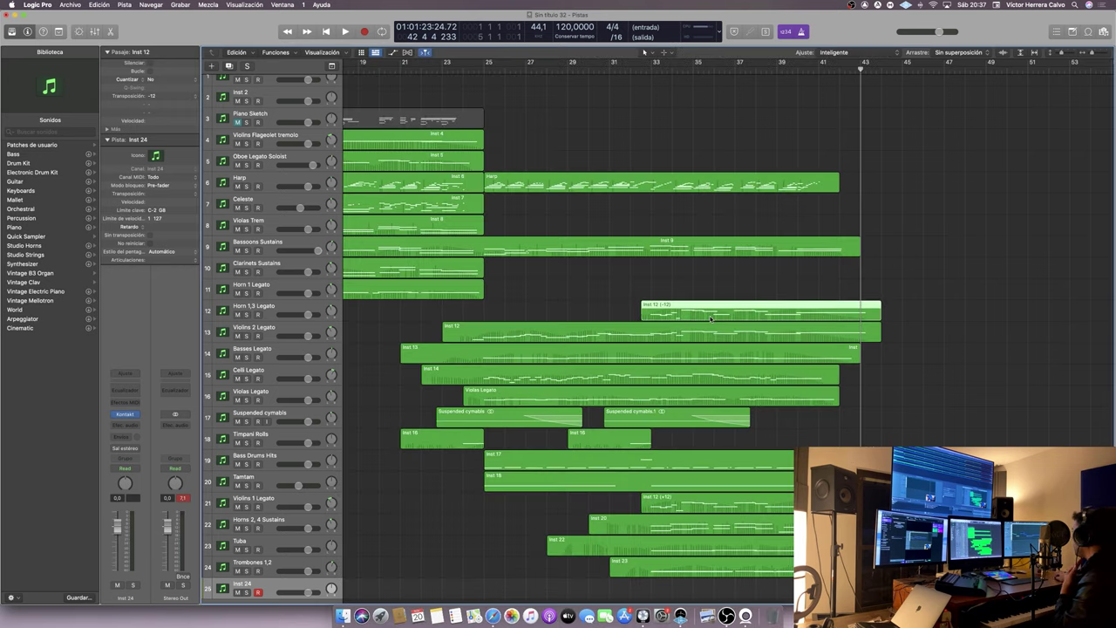
left_click(717, 499)
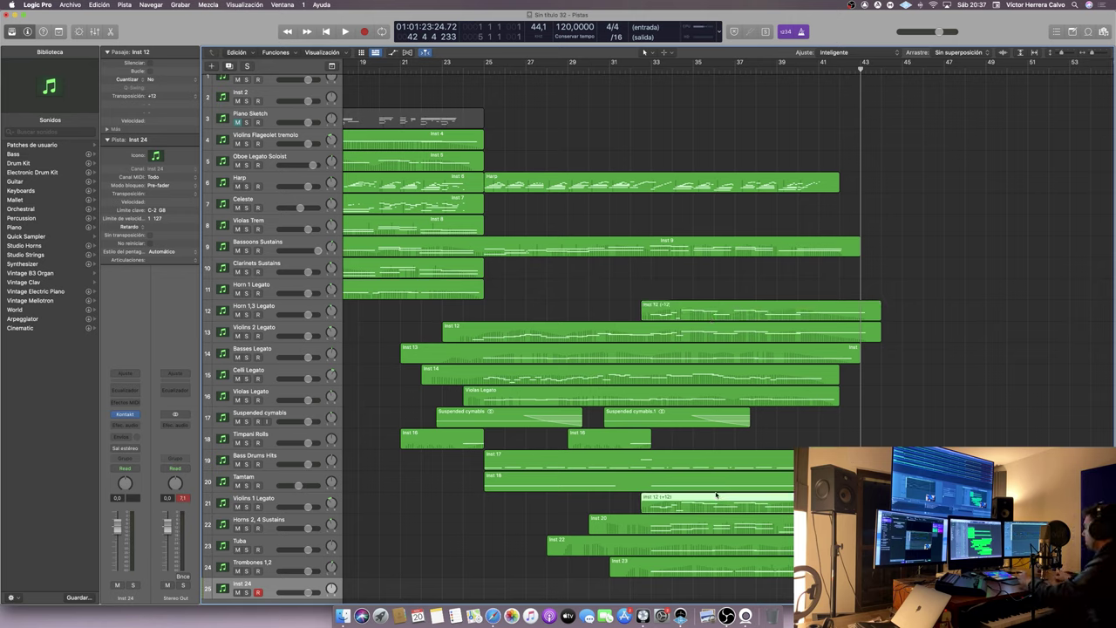
left_click(645, 68)
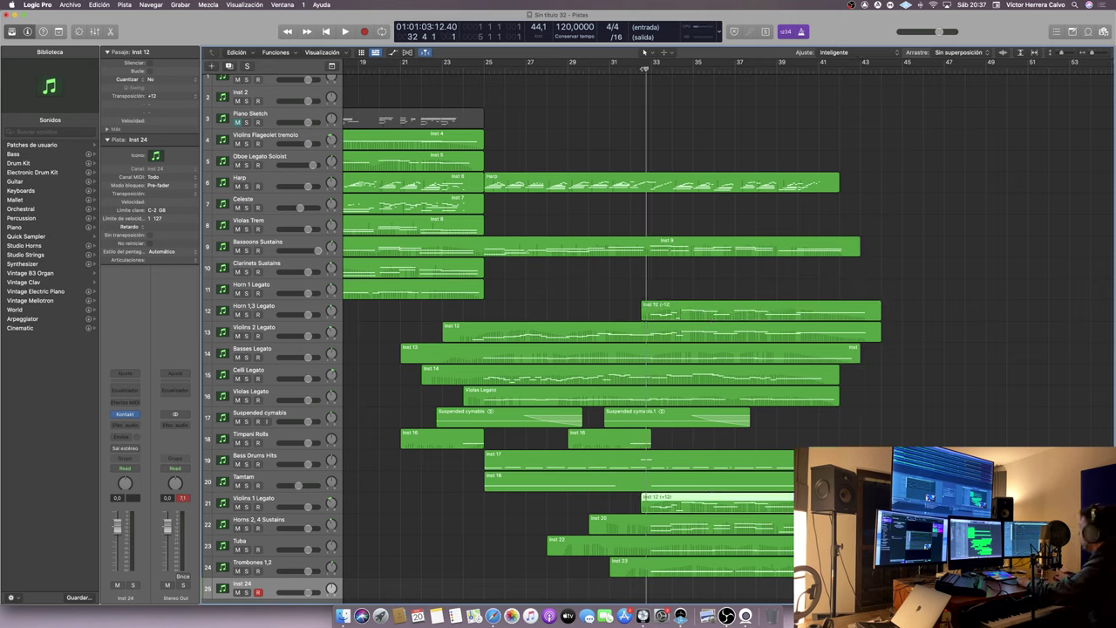
left_click(641, 68)
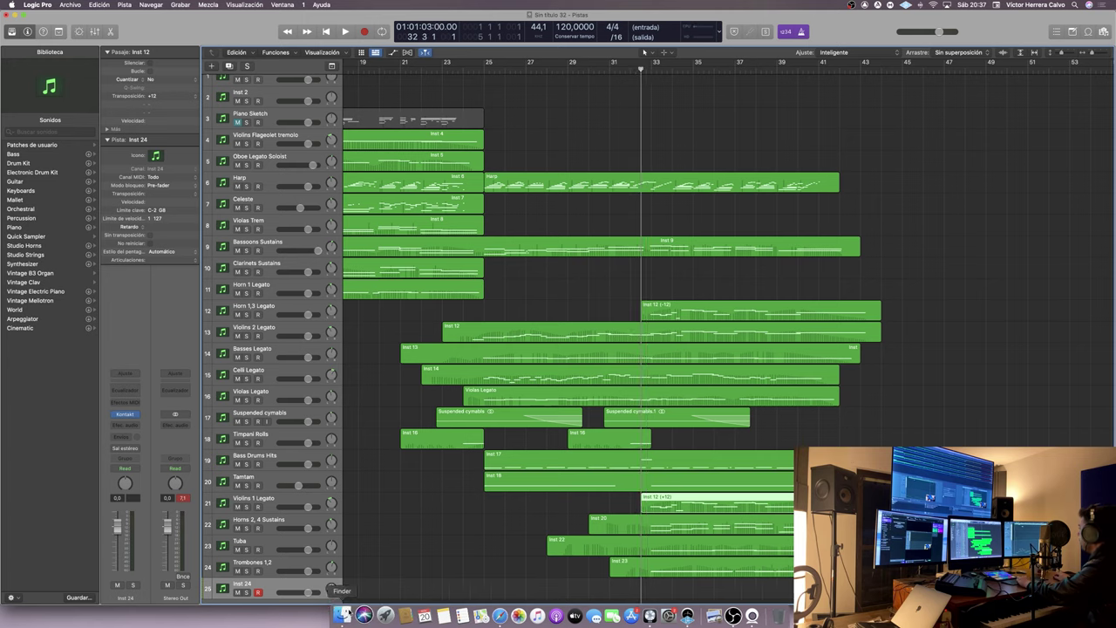
key("super+v")
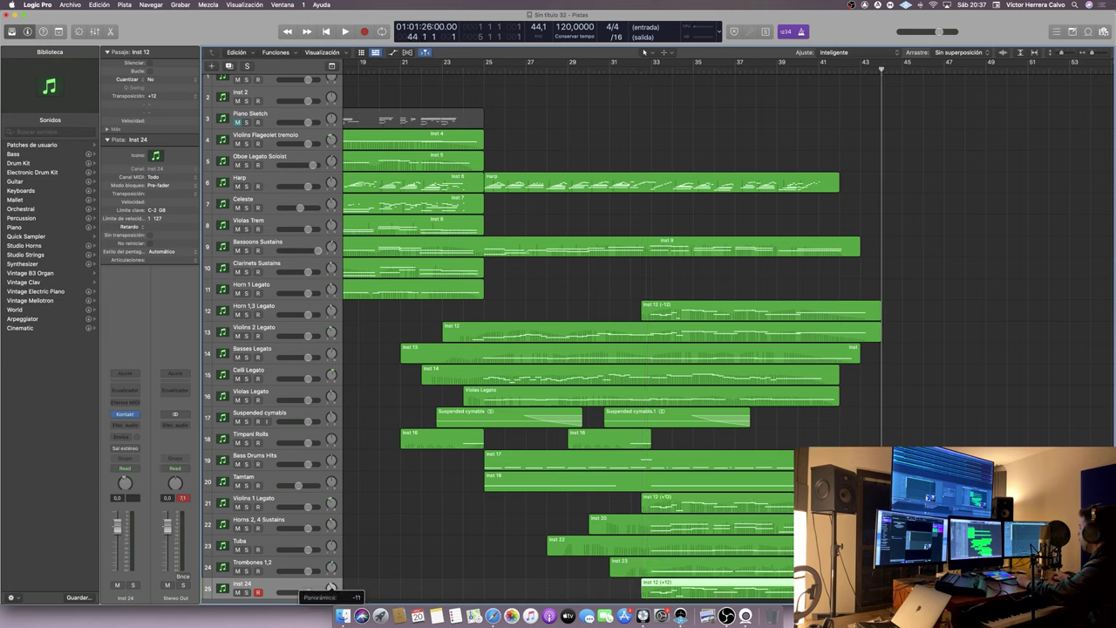
- Rename the Inst 24 track as "Flutes 1, 2"
double_click(241, 583)
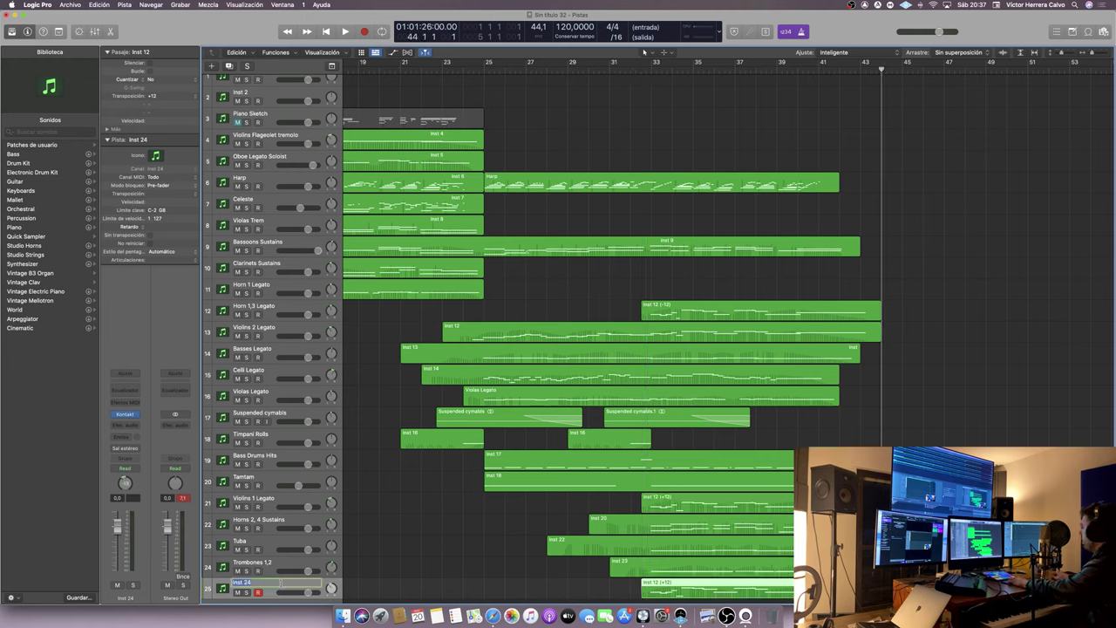
type("Flutes 1, 2")
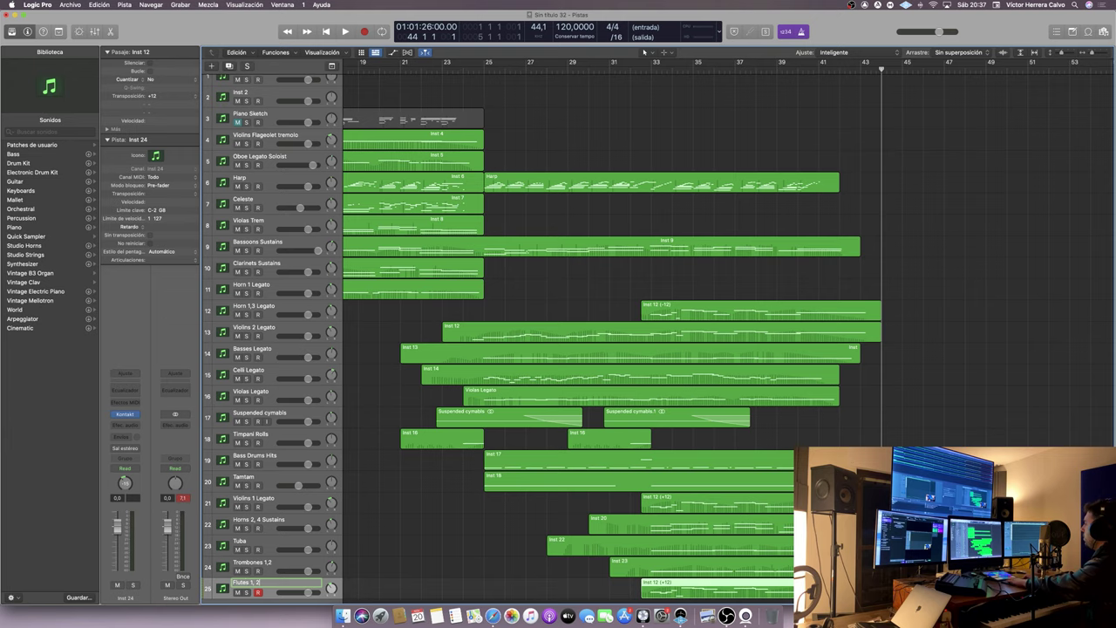
key("Return")
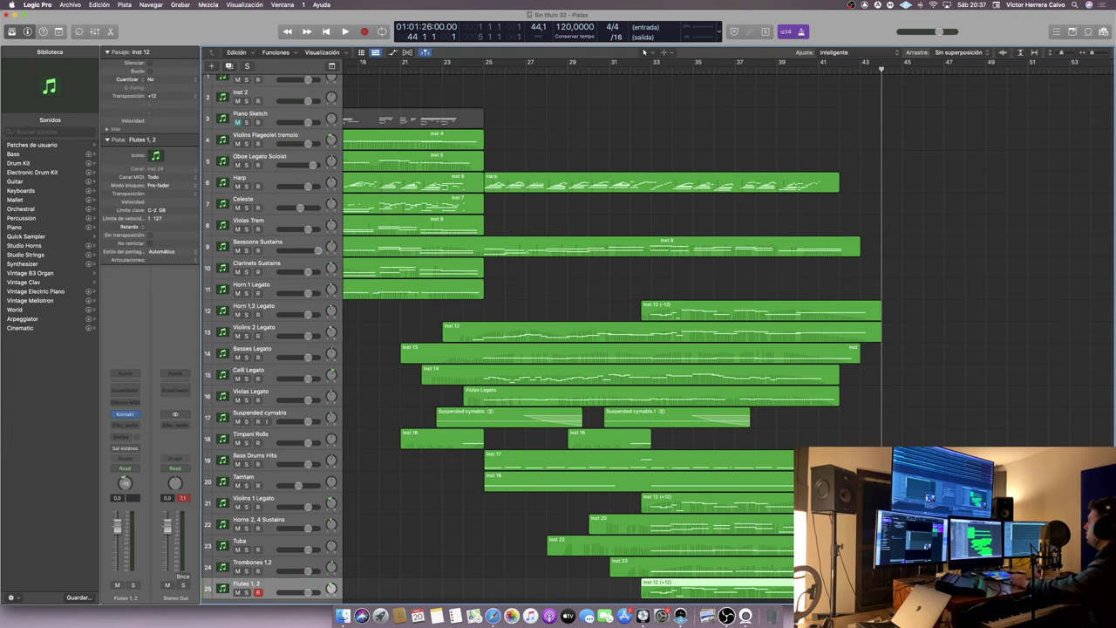
- Play the whole arrangement in full screen from the beginning to about bar 42 and look over its regions
left_click(23, 15)
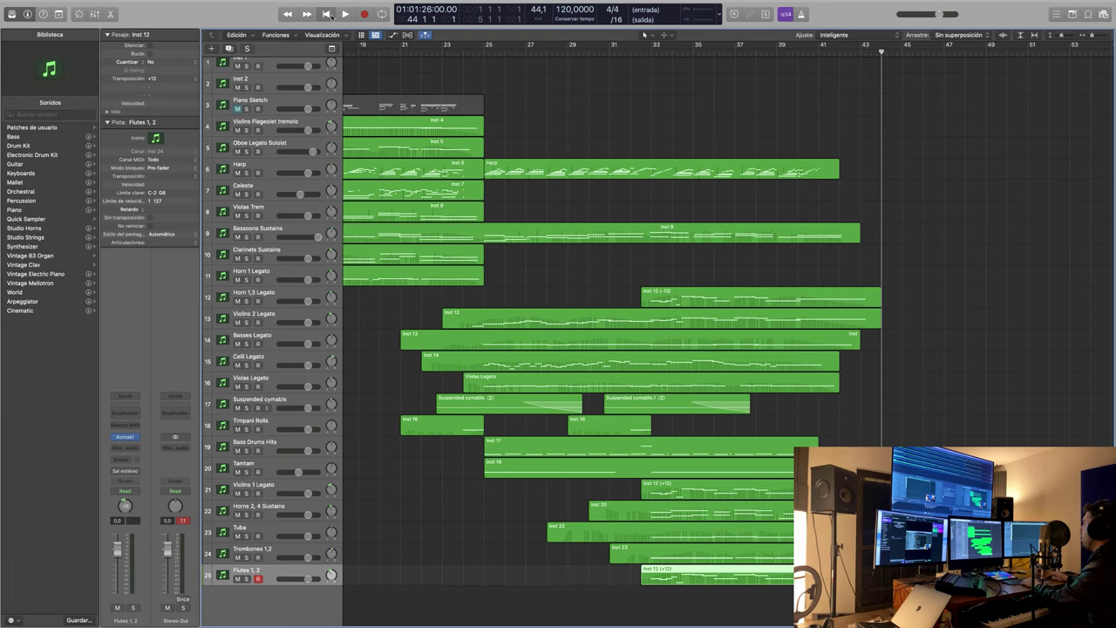
left_click(327, 14)
left_click(345, 14)
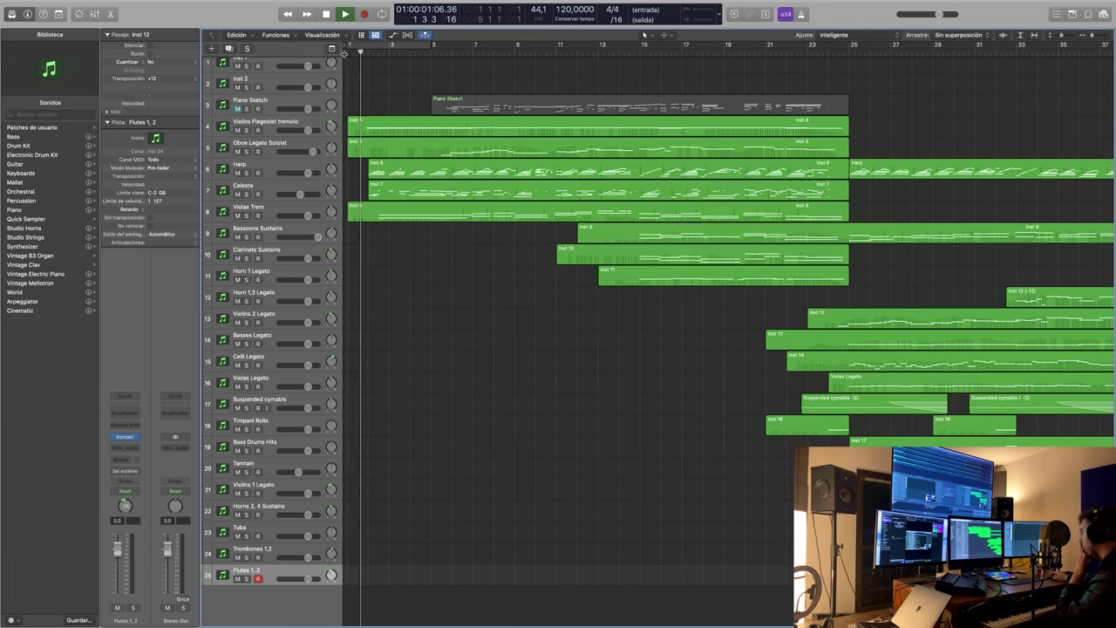
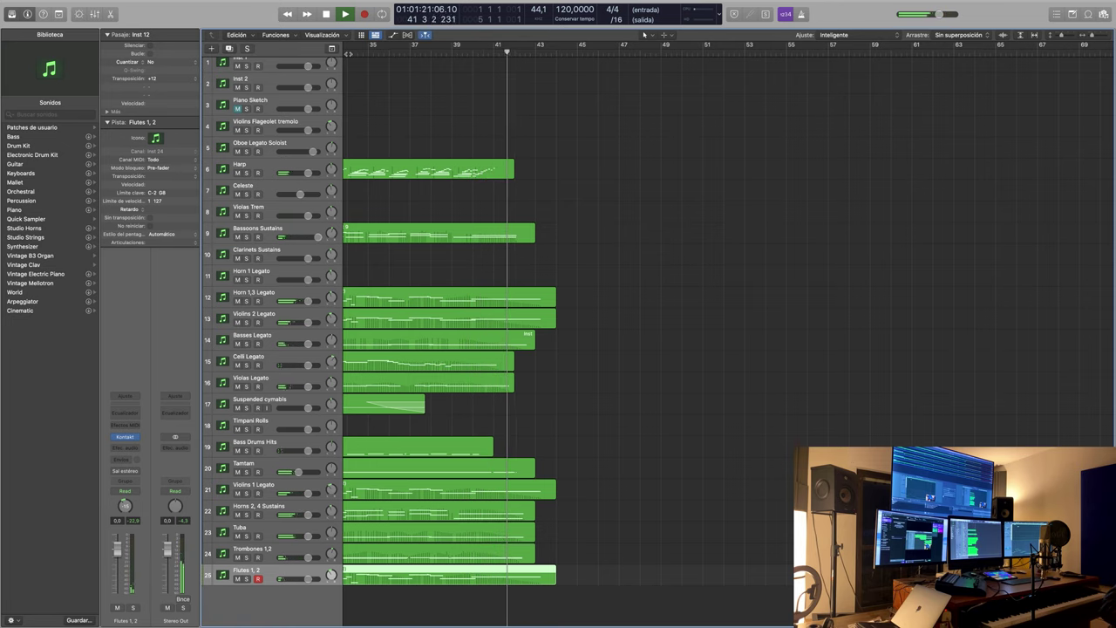
key("space")
scroll(525, 269, "left", 10)
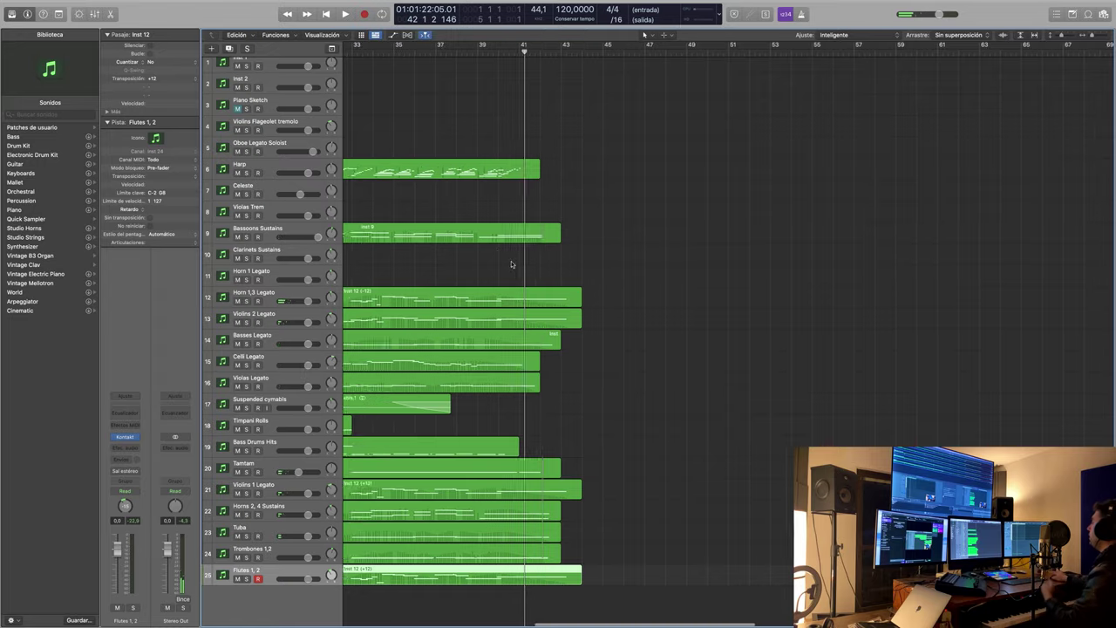
scroll(526, 268, "right", 6)
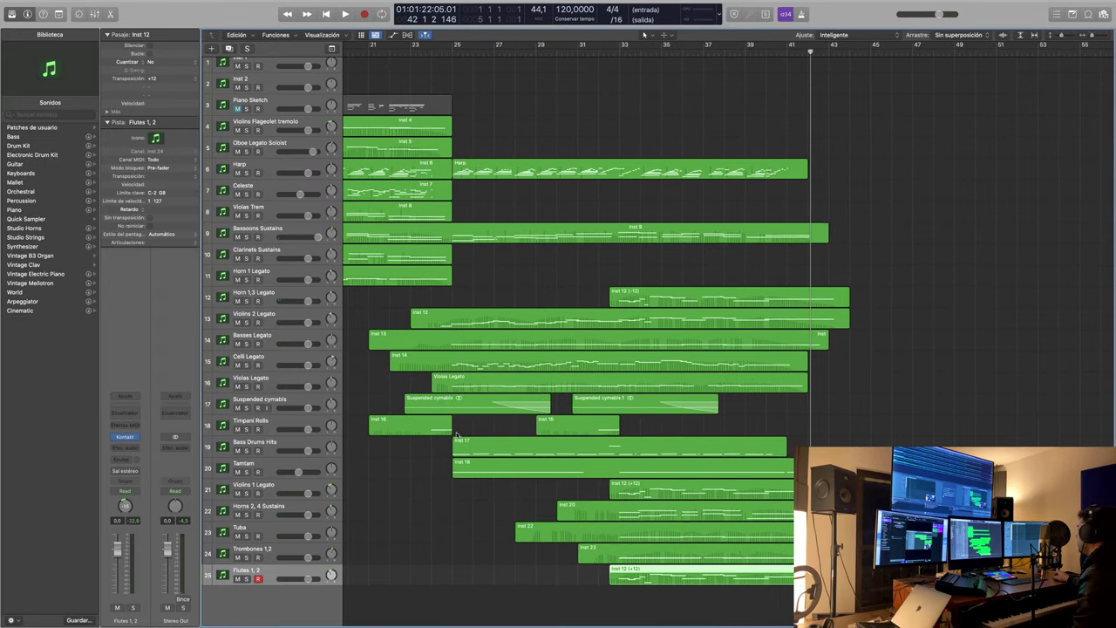
- Add a new Kontakt instrument track below Flutes 1, 2
key("super+d")
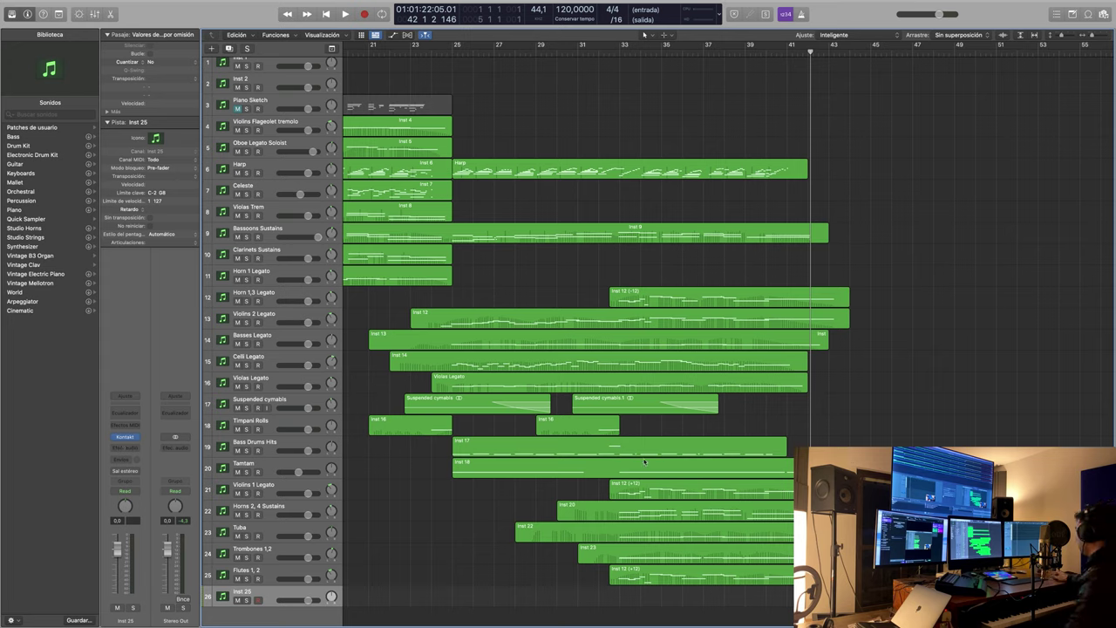
- Lower the note at bar 32 in the second Timpani Rolls region to C1
left_click(610, 430)
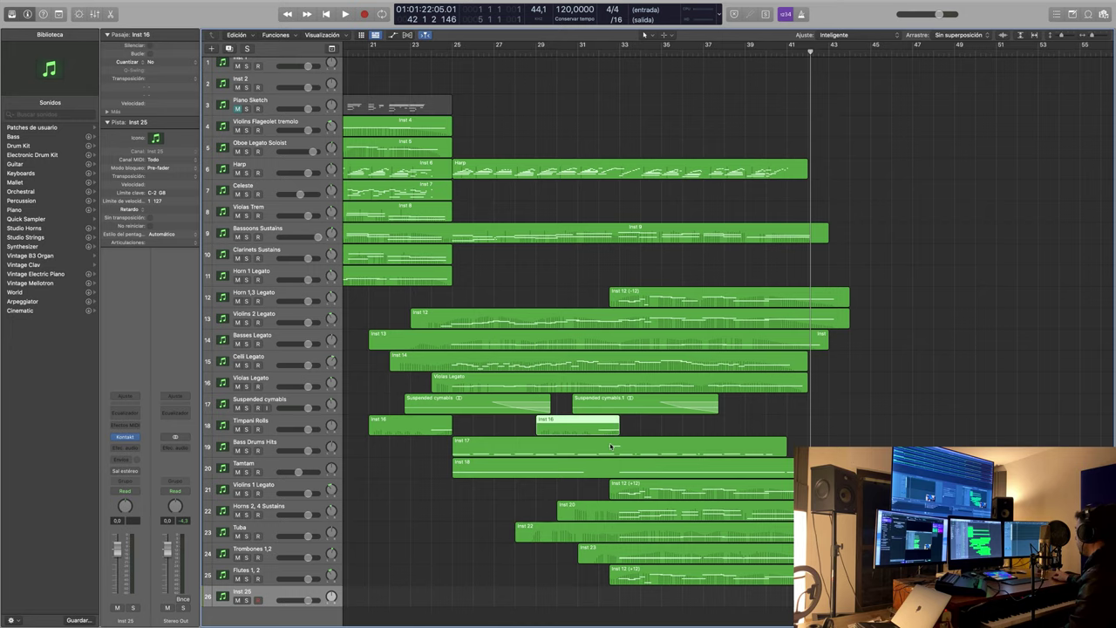
key("p")
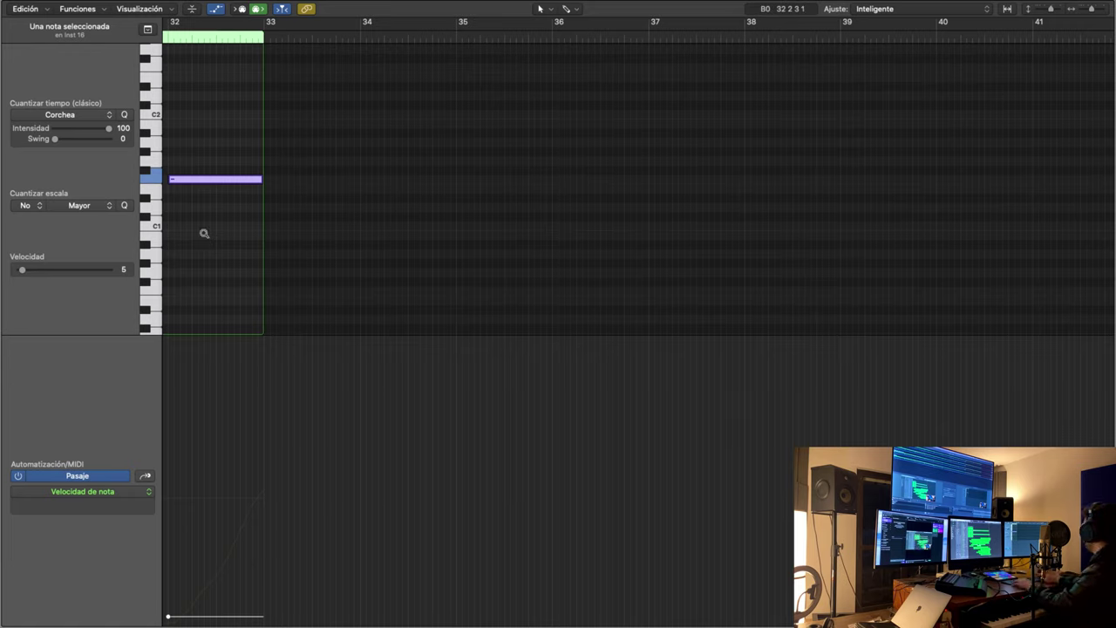
key("alt+Down")
key("alt+Down")
key("alt+Down")
key("alt+Down")
key("alt+Down")
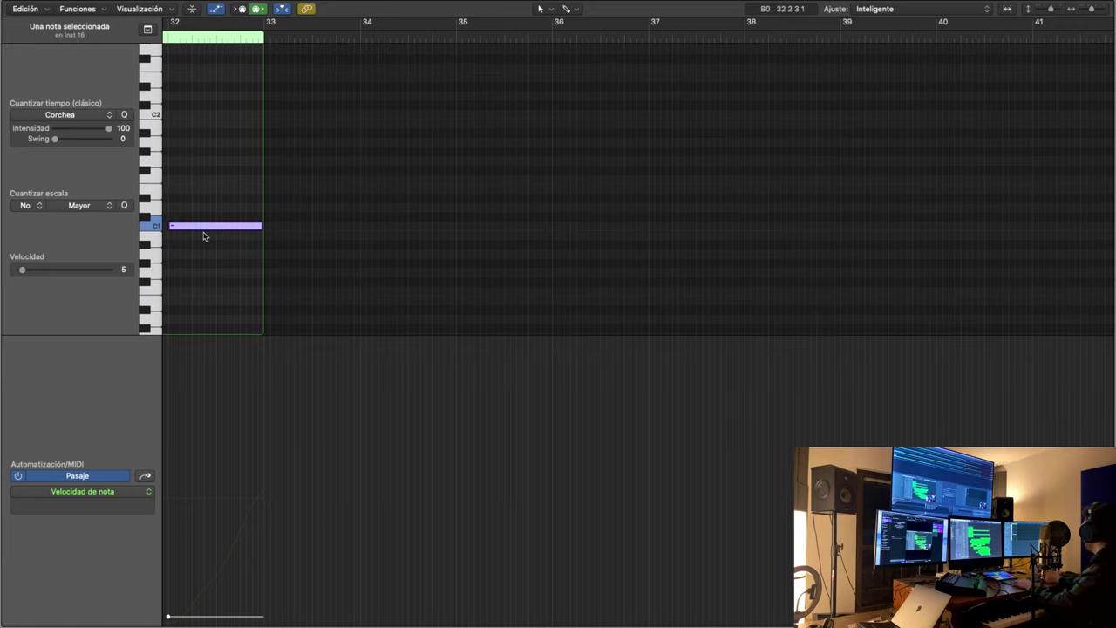
left_click(223, 265)
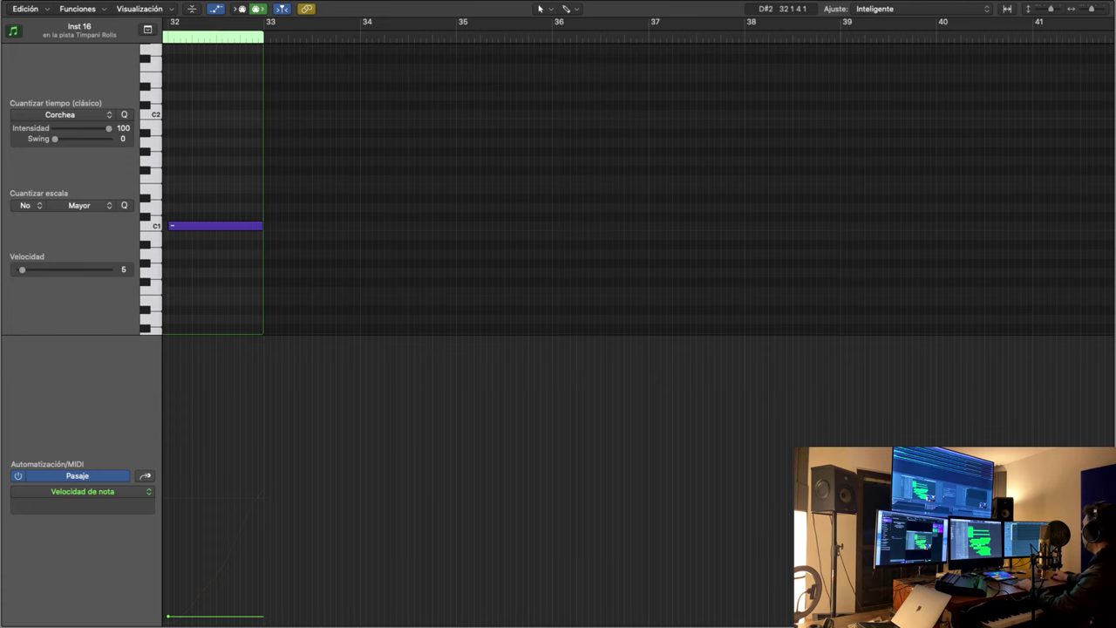
key("super+w")
key("super+Right")
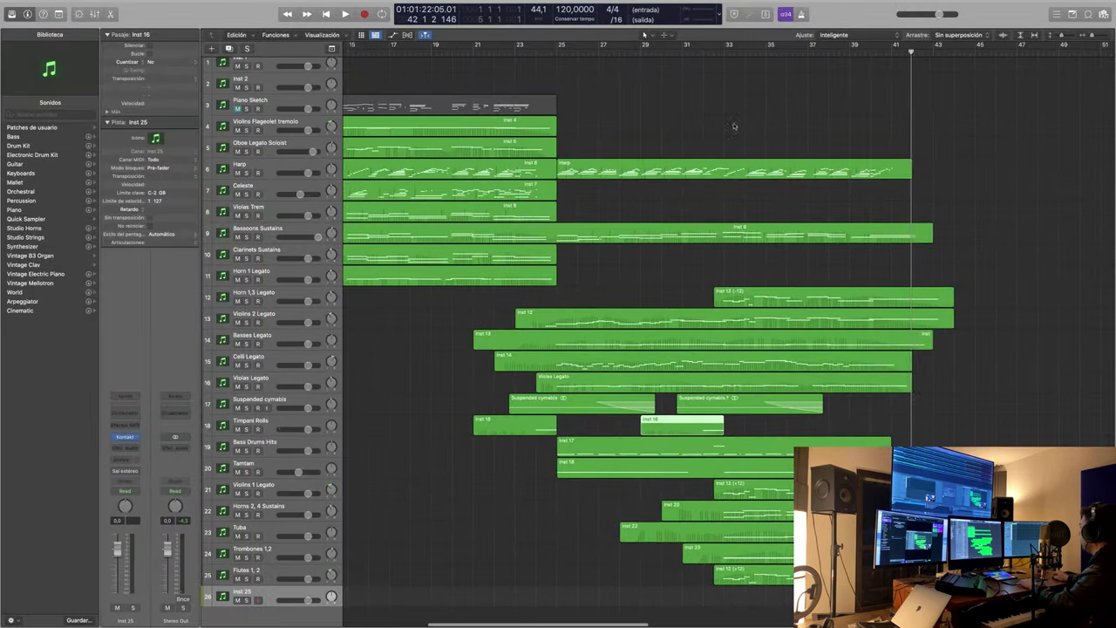
- Play the arrangement from bar 24 and look over the woodwind tracks after the bar 25 transition
left_click(535, 57)
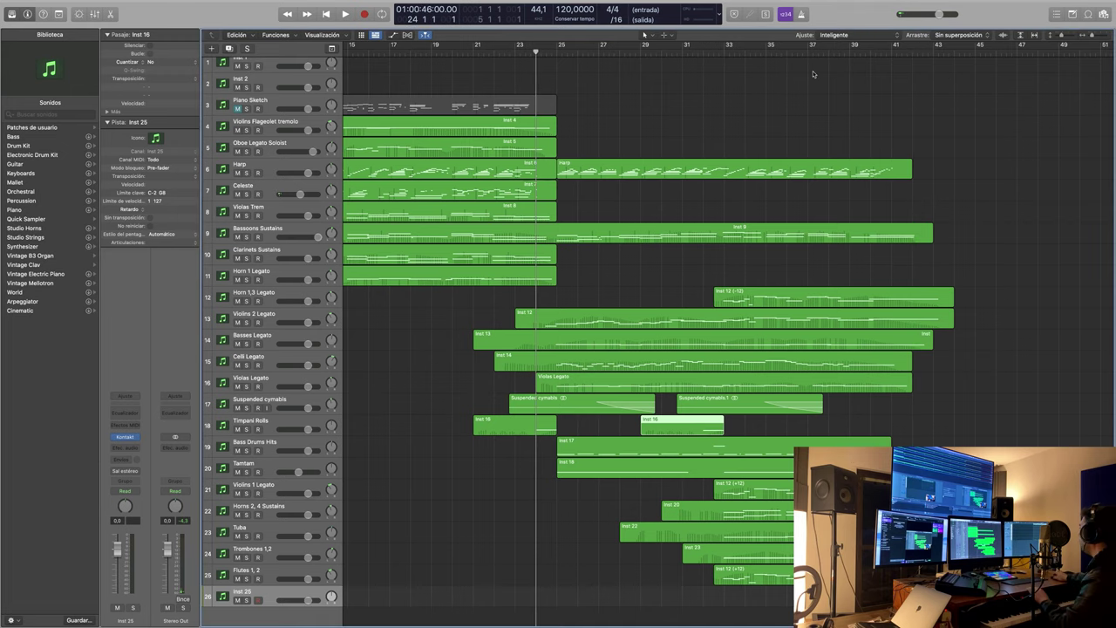
key("space")
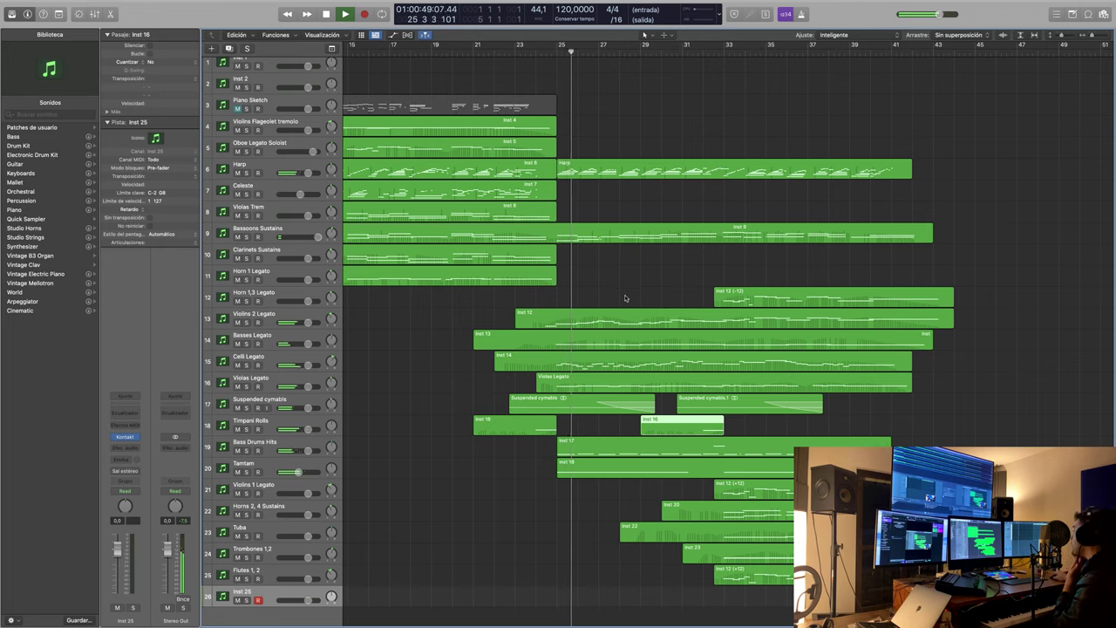
scroll(624, 303, "down", 2)
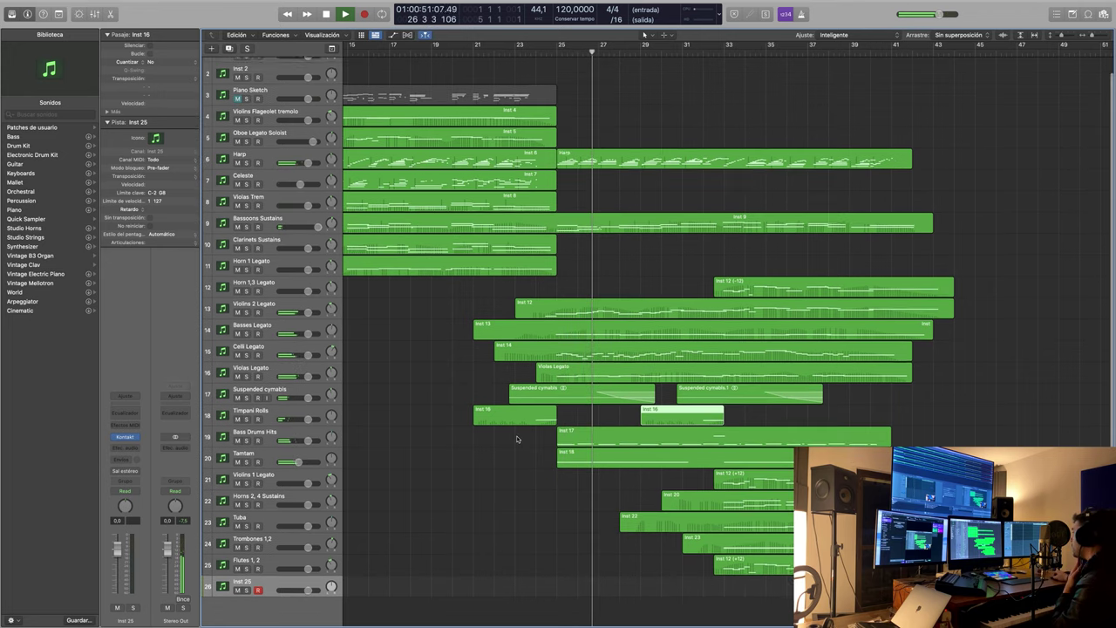
scroll(835, 302, "right", 1)
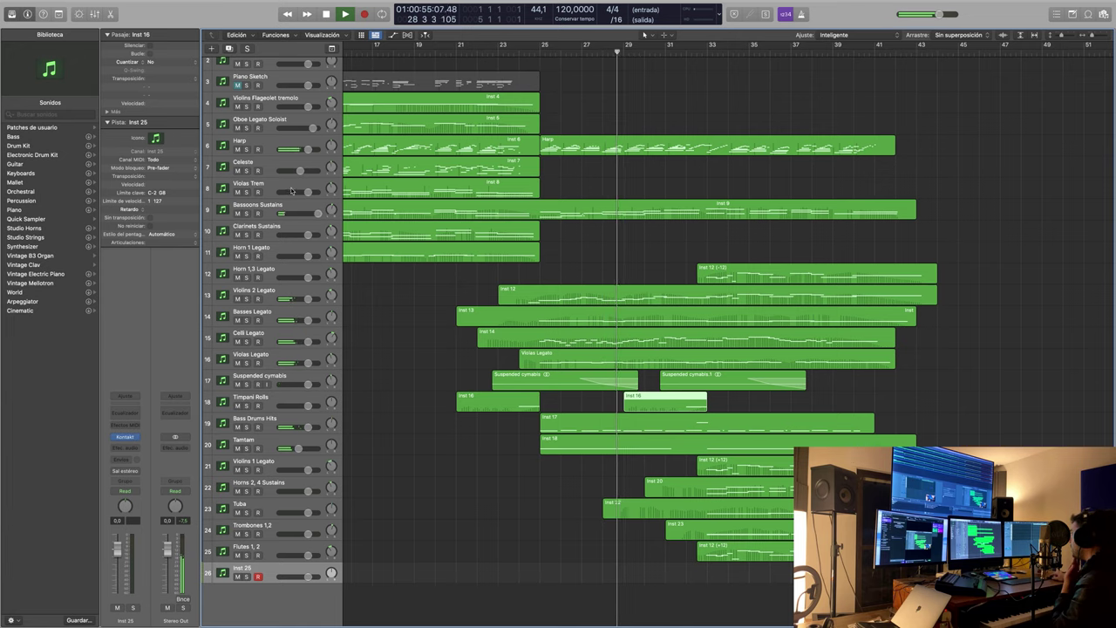
- Record a part on the Clarinets Sustains track from bar 29 to about bar 42, discarding the first take
left_click(288, 227)
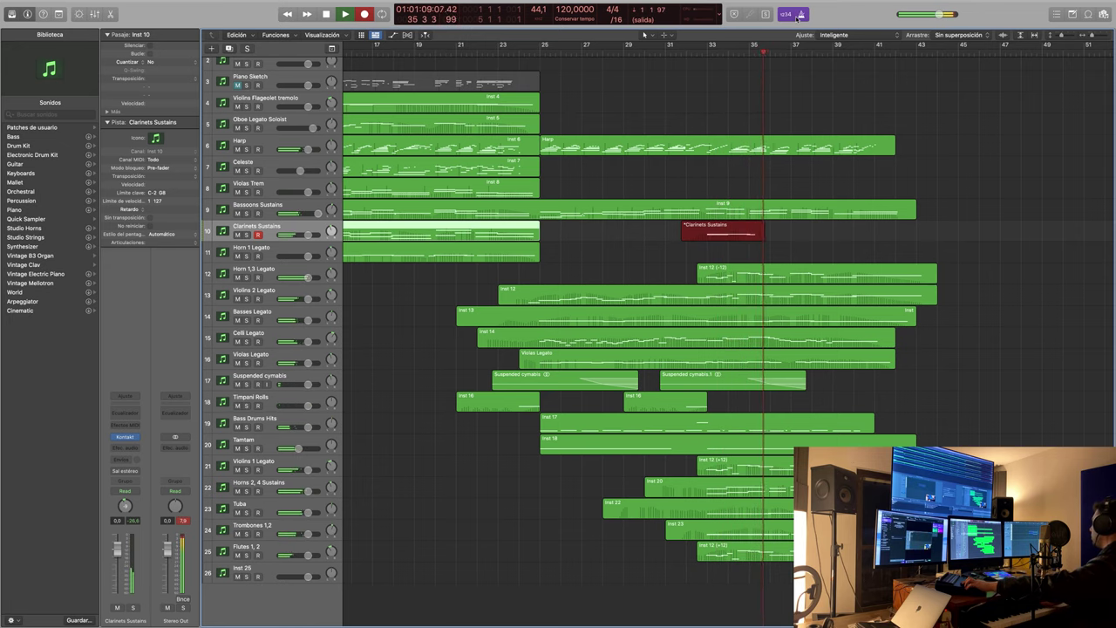
key("space")
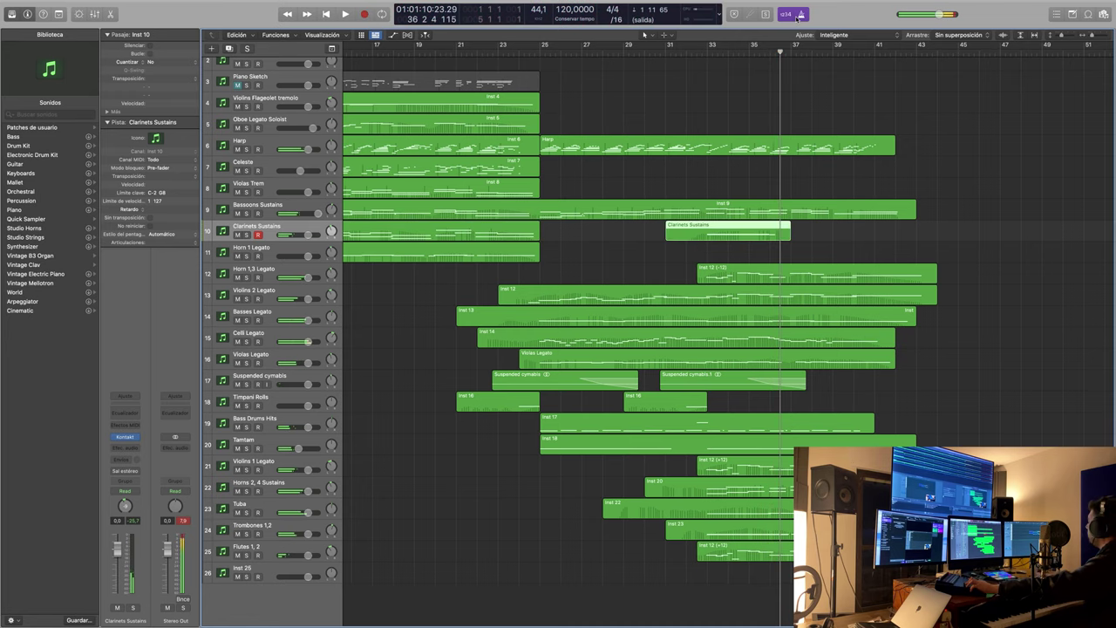
key("Delete")
left_click(633, 50)
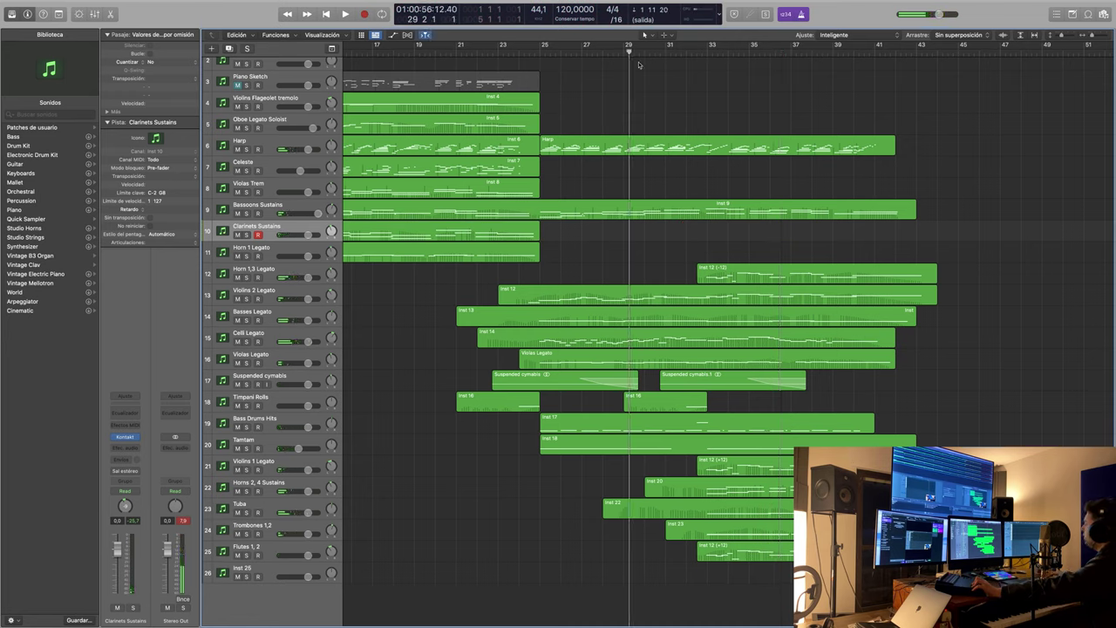
left_click(344, 15)
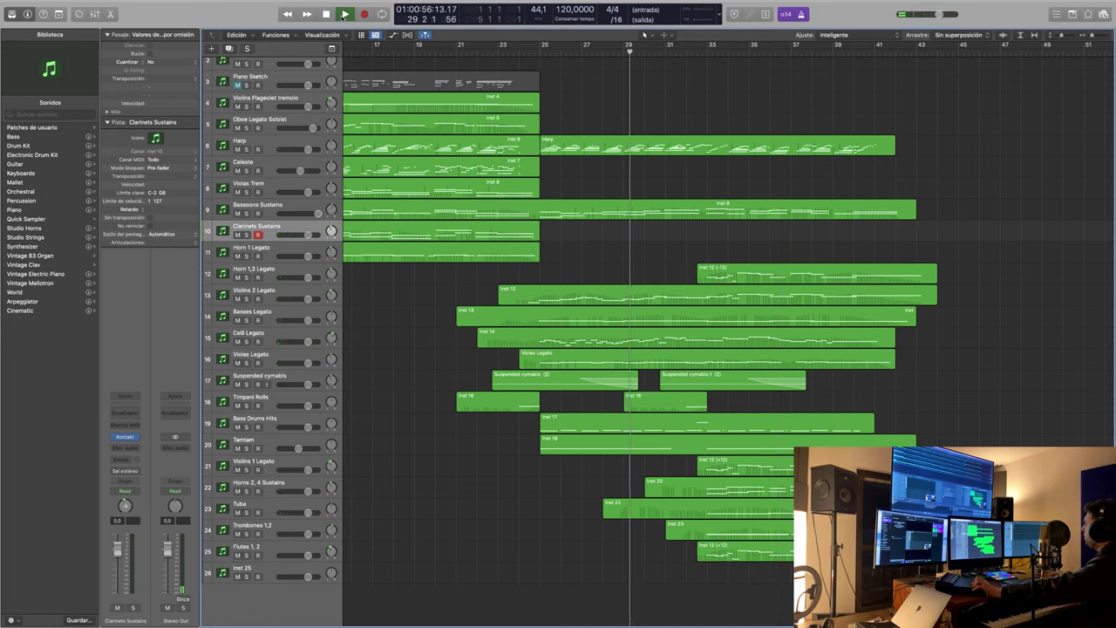
left_click(363, 15)
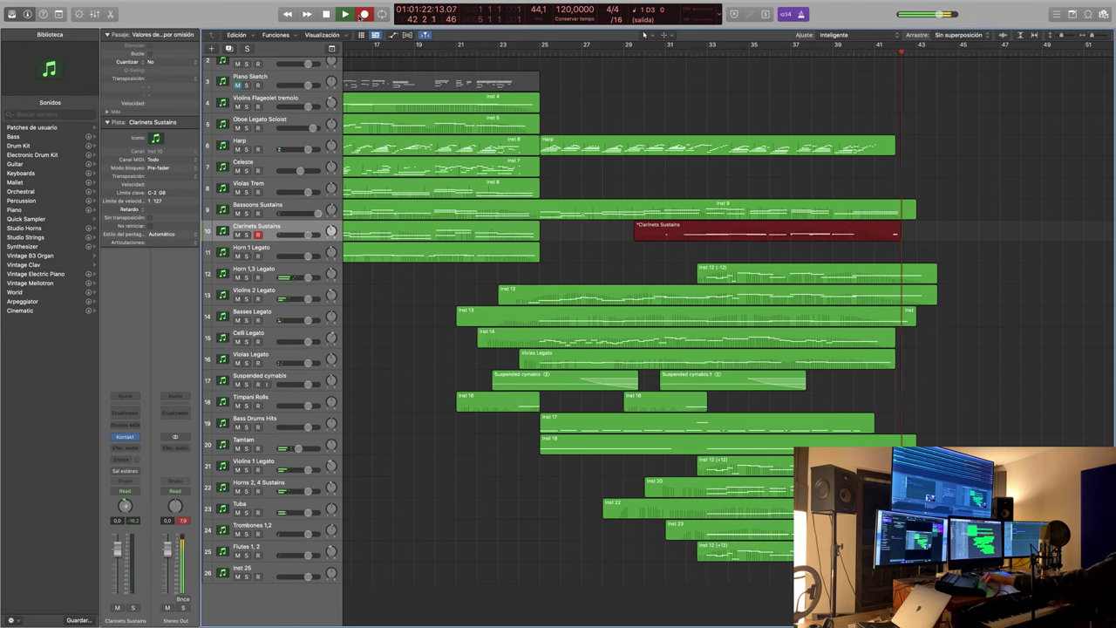
key("space")
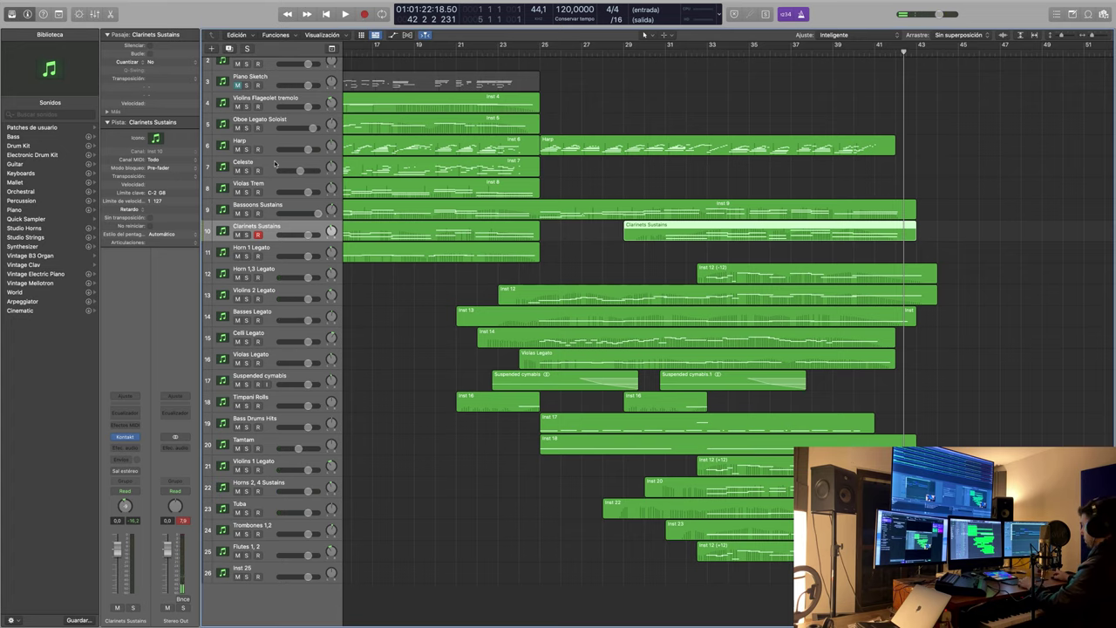
- Play the arrangement from about bar 30 to check the recorded clarinet part against the second Timpani Rolls region
scroll(713, 210, "down", 1)
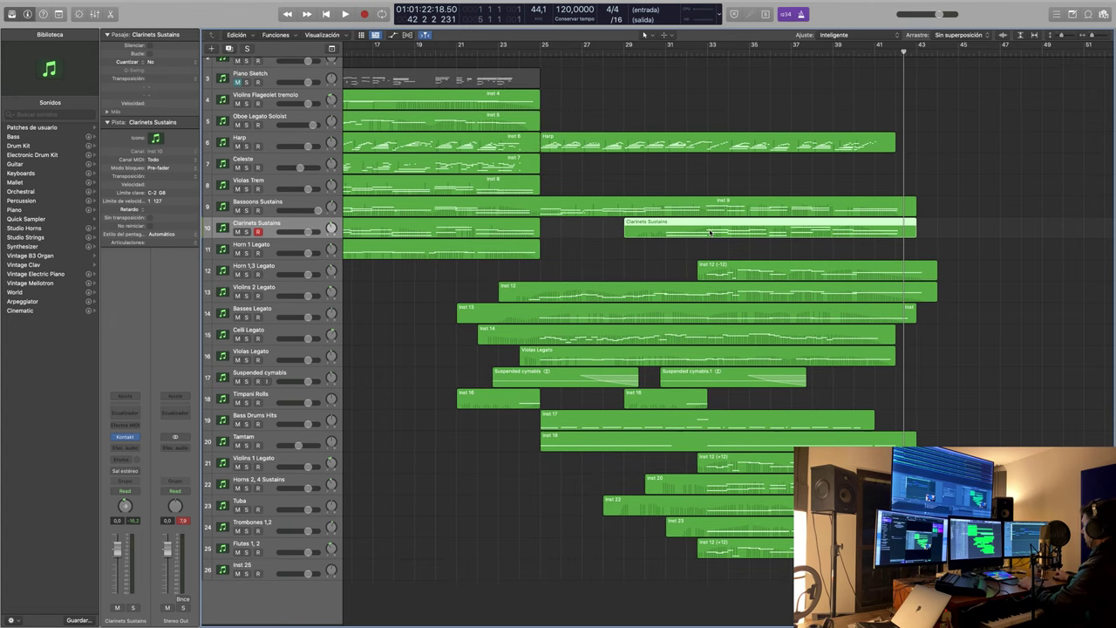
scroll(702, 174, "up", 1)
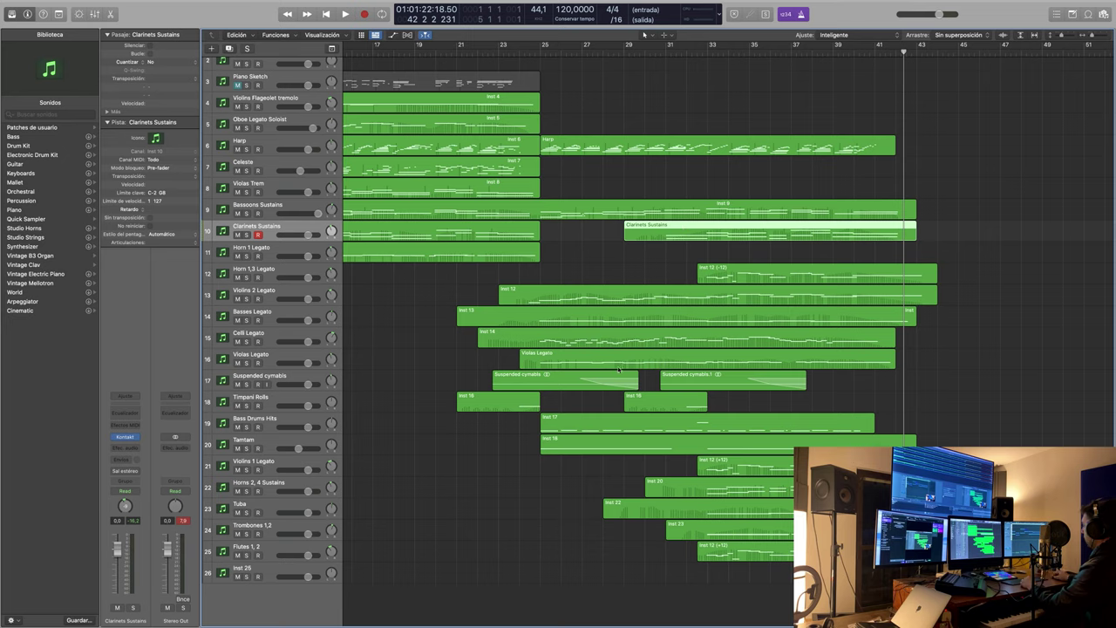
left_click(698, 408)
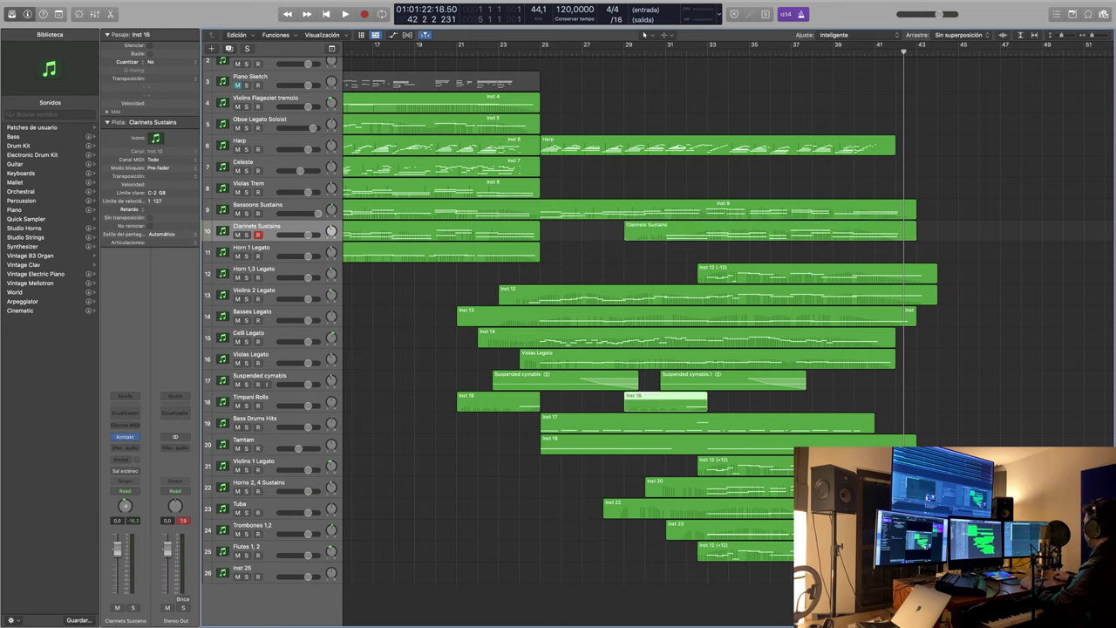
double_click(644, 35)
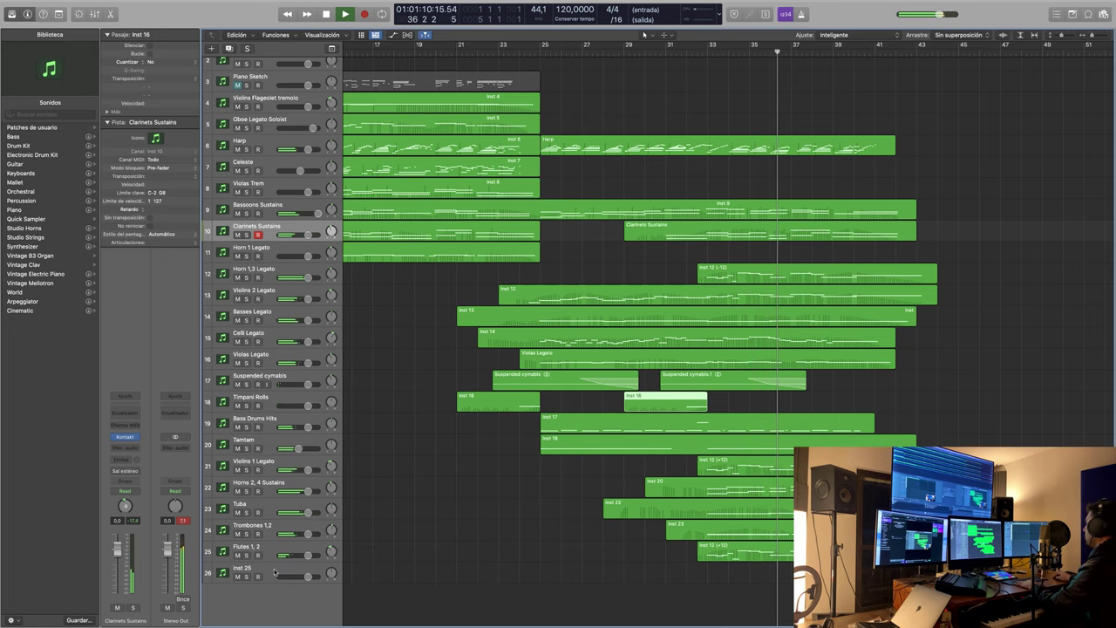
- Load the Wotan Performance choir patch into Kontakt on the Inst 25 track
left_click(276, 570)
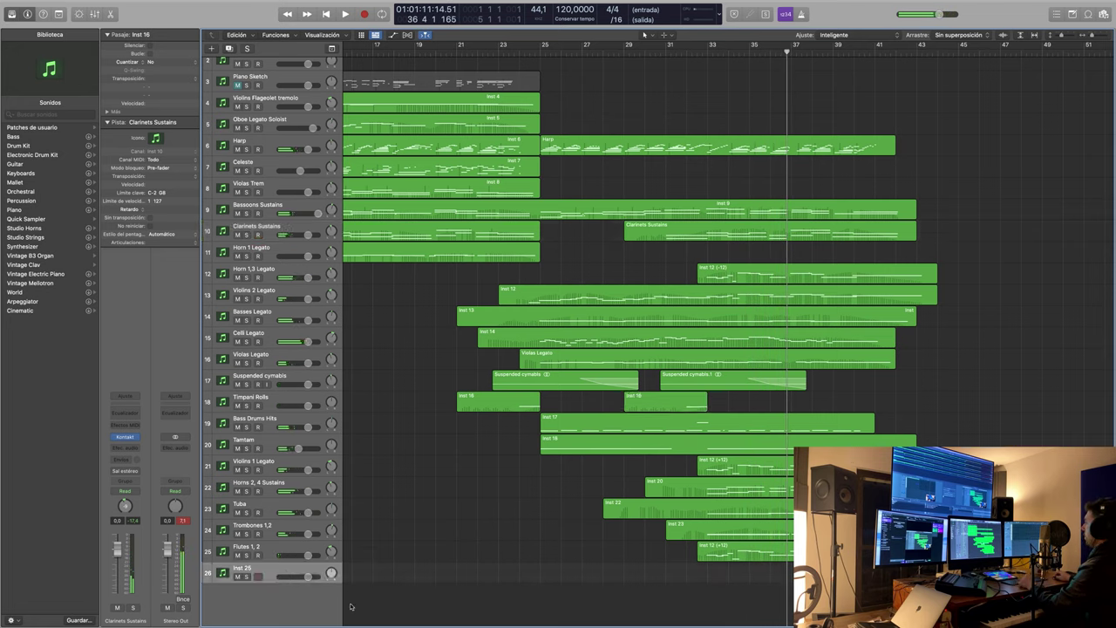
left_click(126, 437)
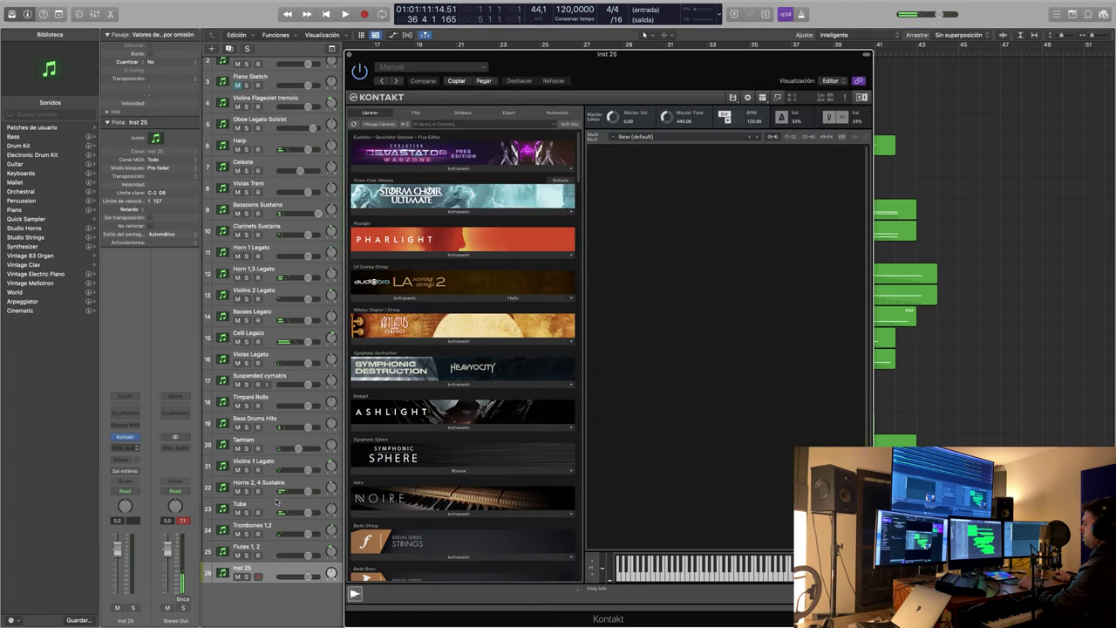
scroll(535, 380, "down", 6)
scroll(535, 379, "down", 15)
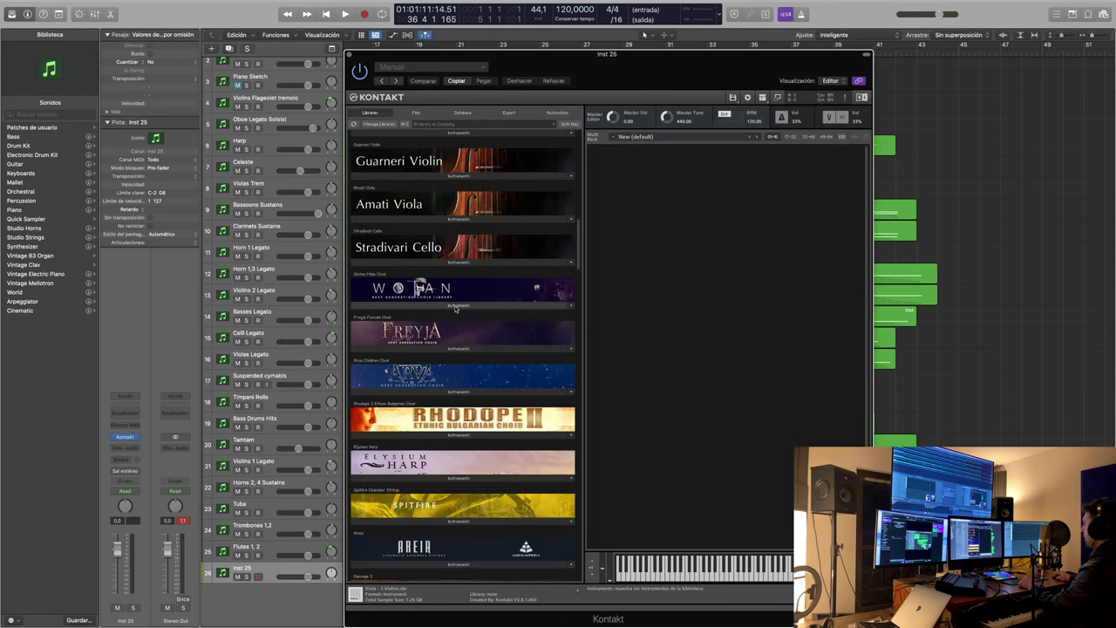
left_click(404, 306)
left_click(404, 356)
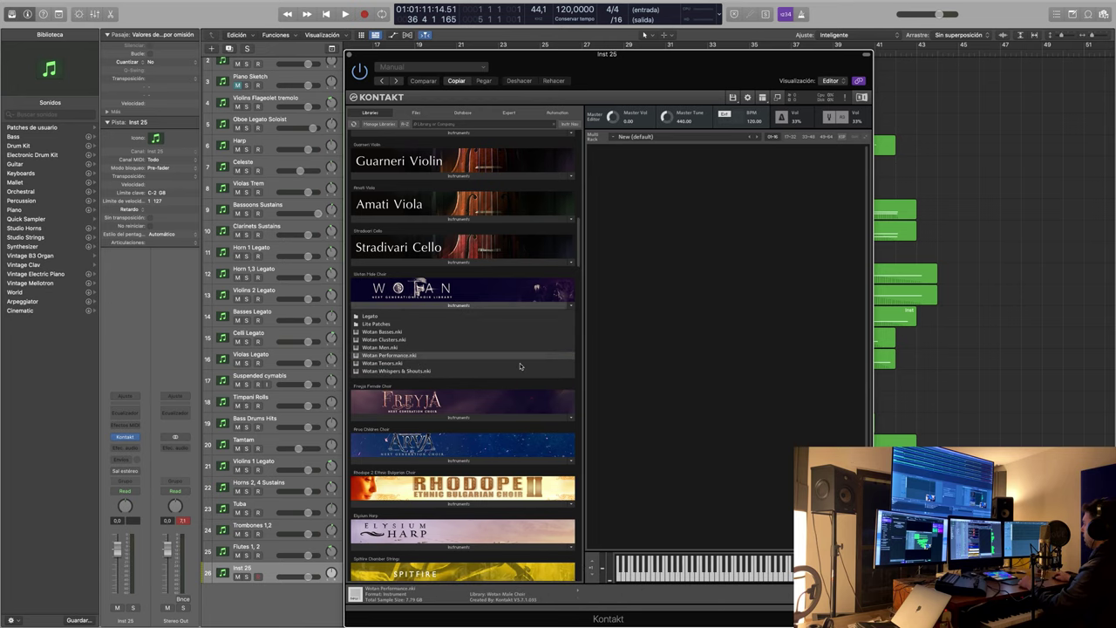
left_click(349, 55)
- Record a male choir part on Inst 25 from bar 29 to about bar 42 and rename the track as Wotan
left_click(625, 45)
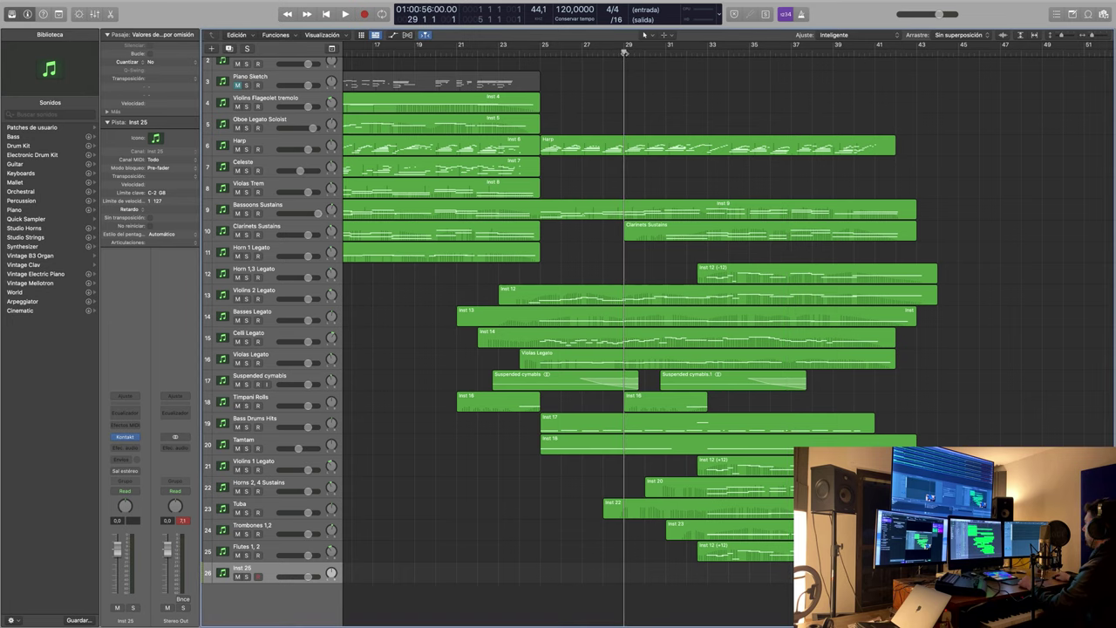
key("space")
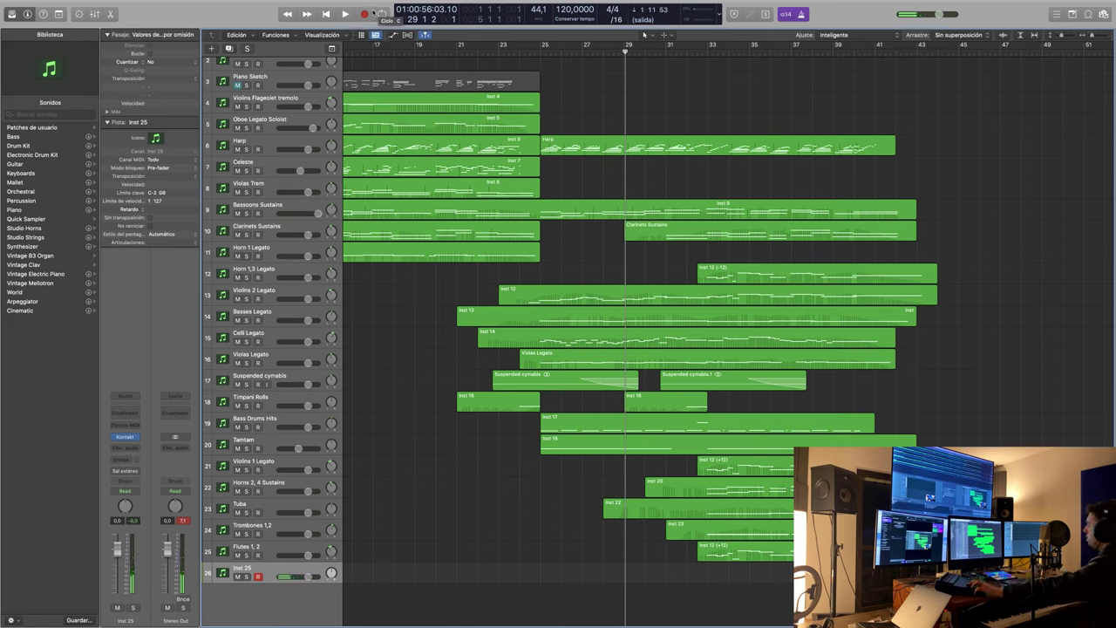
key("r")
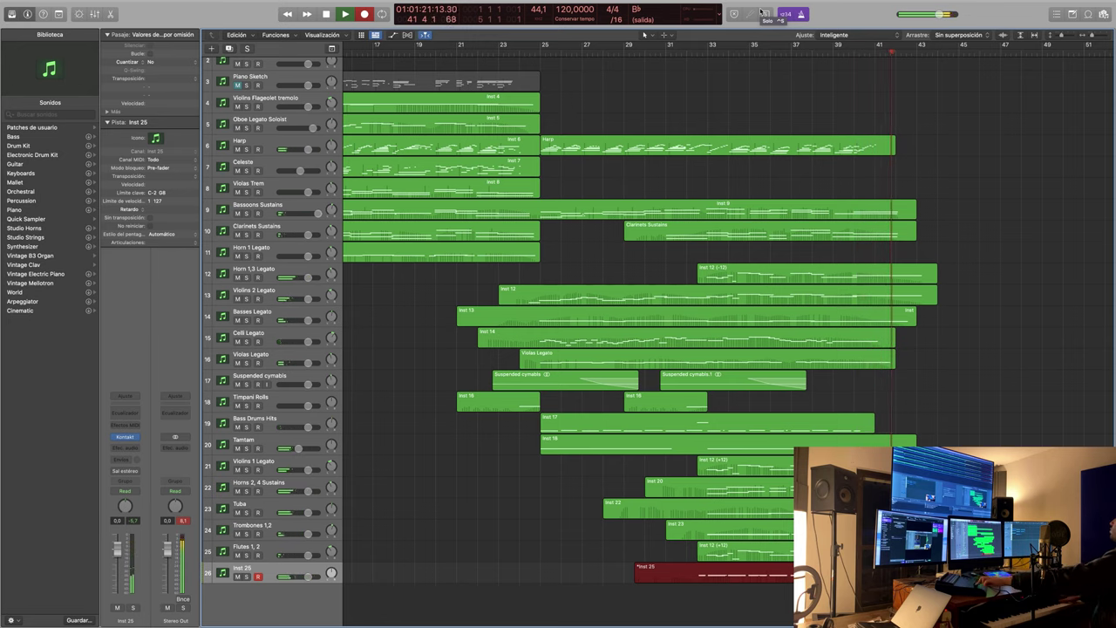
key("space")
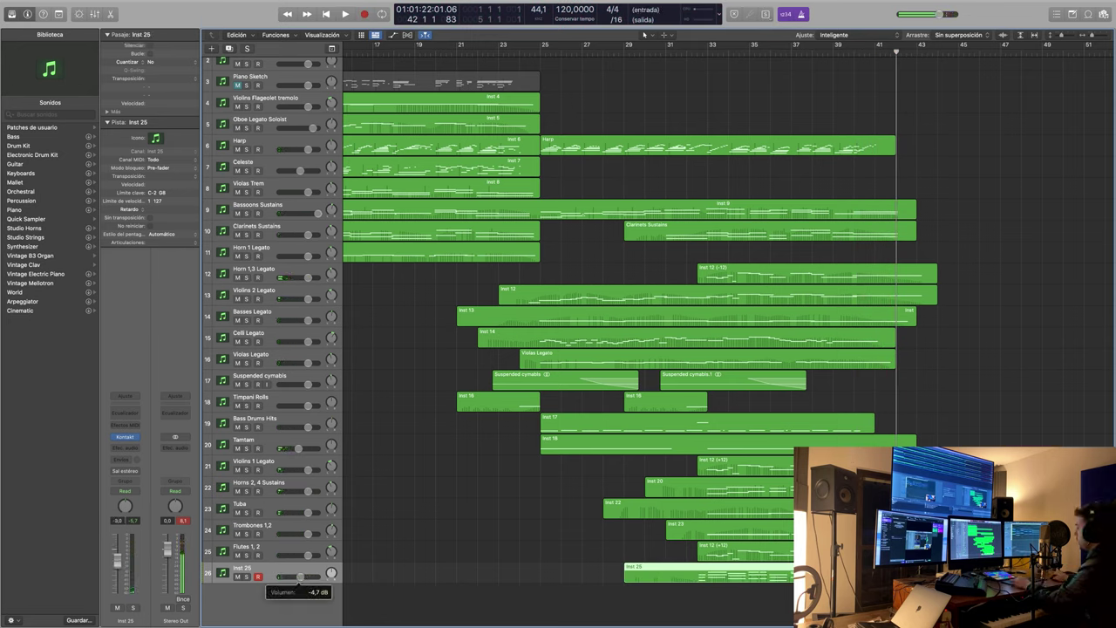
double_click(260, 569)
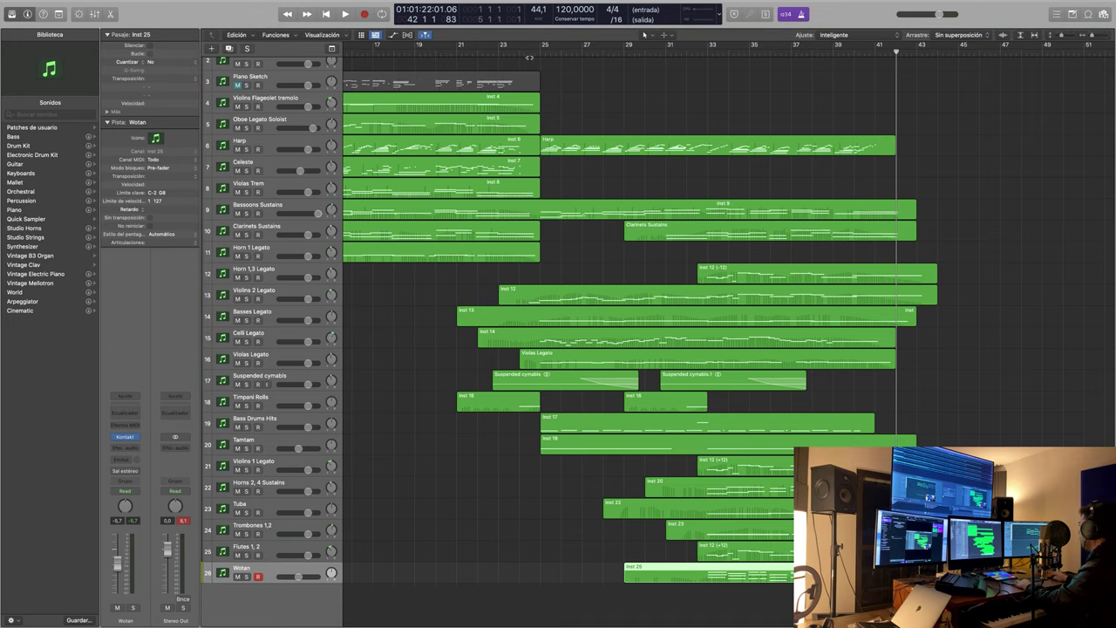
- Start playback from about bar 24 and add a new Kontakt instrument track below Wotan
left_click(526, 43)
key("space")
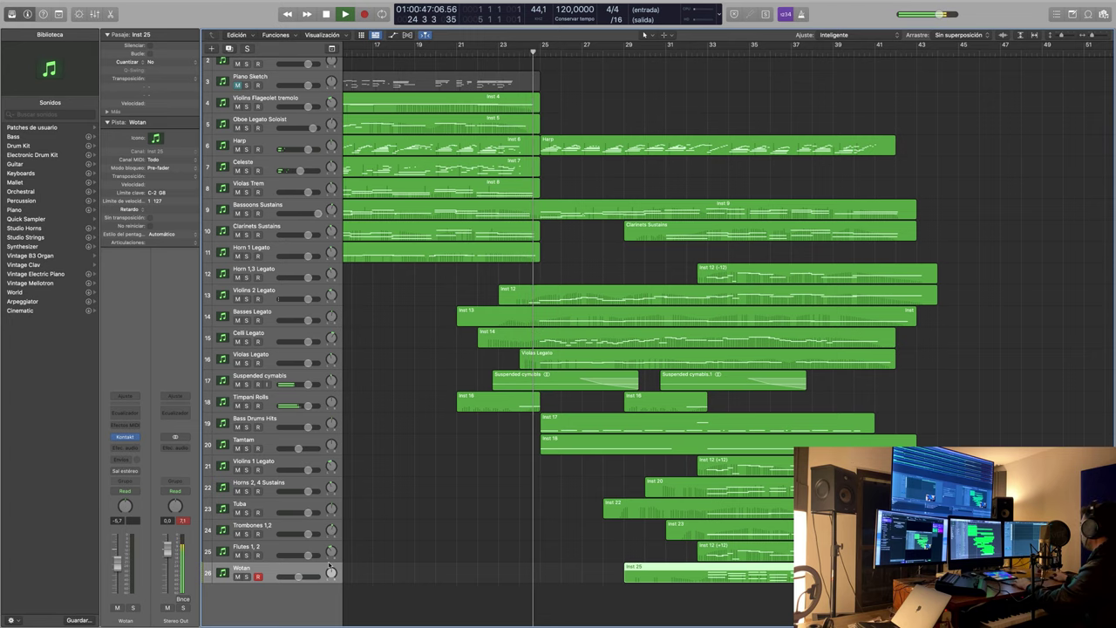
key("alt+super+s")
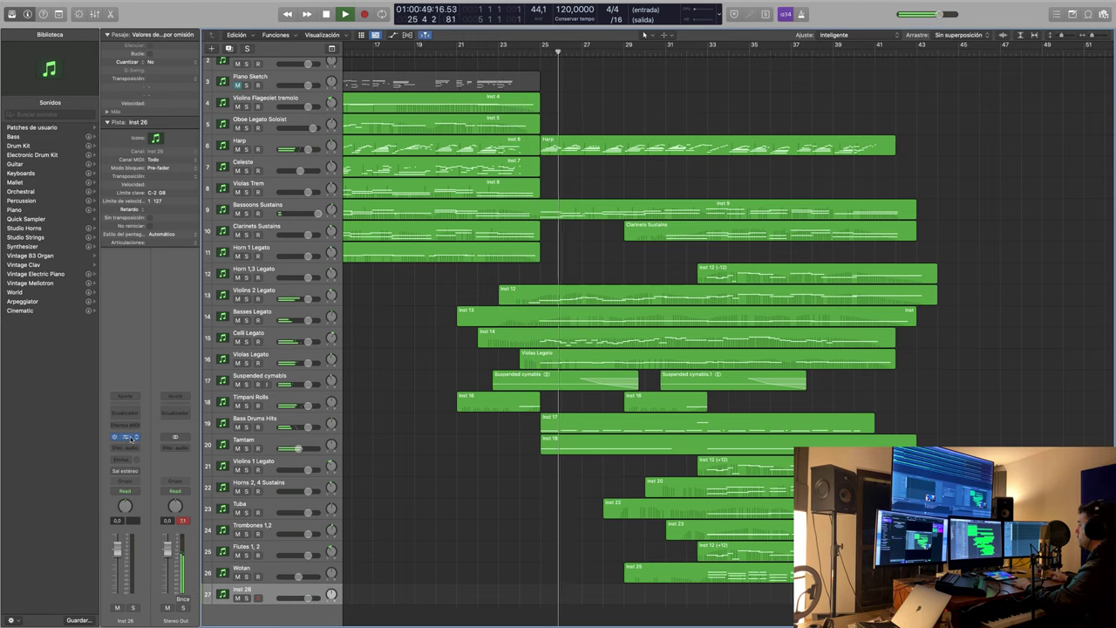
- Load the Freyja Performance female choir patch into Kontakt on the Inst 26 track
left_click(125, 436)
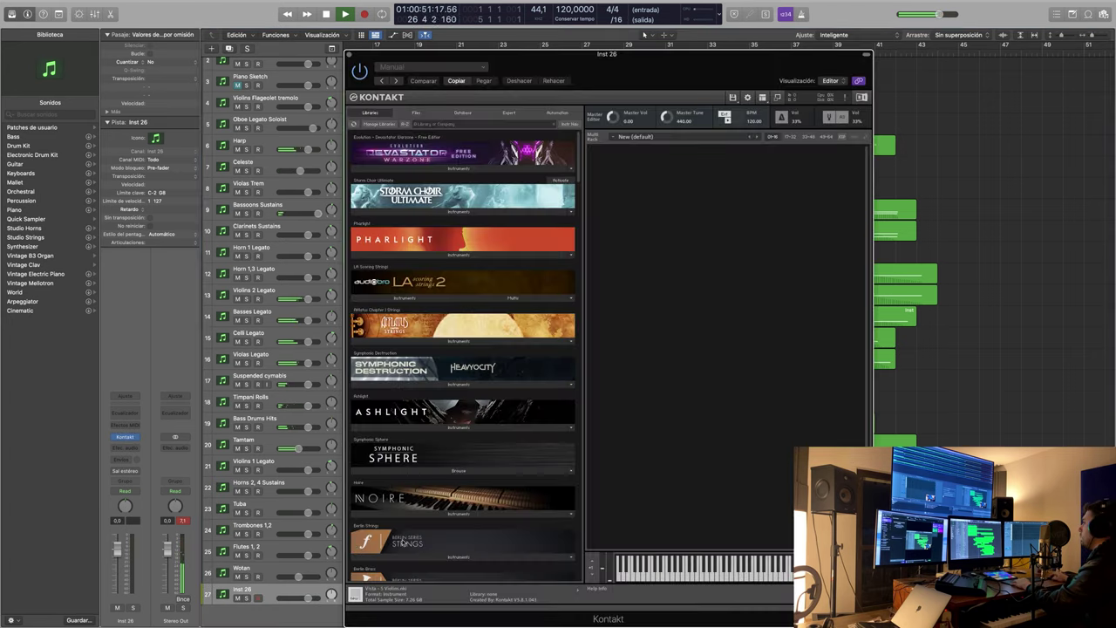
scroll(438, 340, "down", 5)
scroll(444, 349, "down", 3)
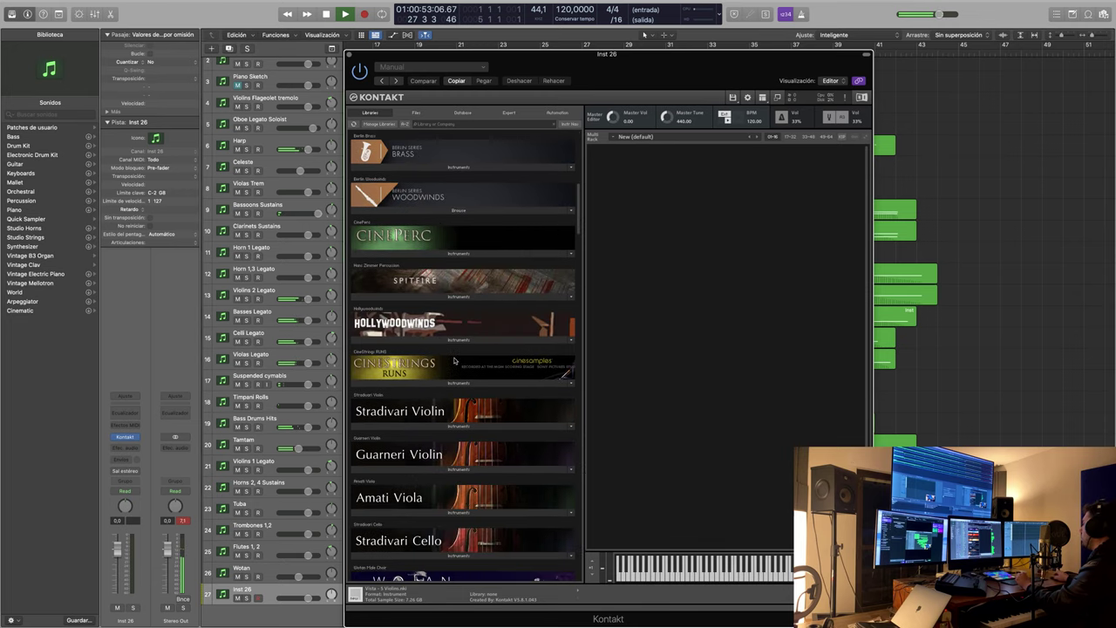
scroll(436, 305, "down", 10)
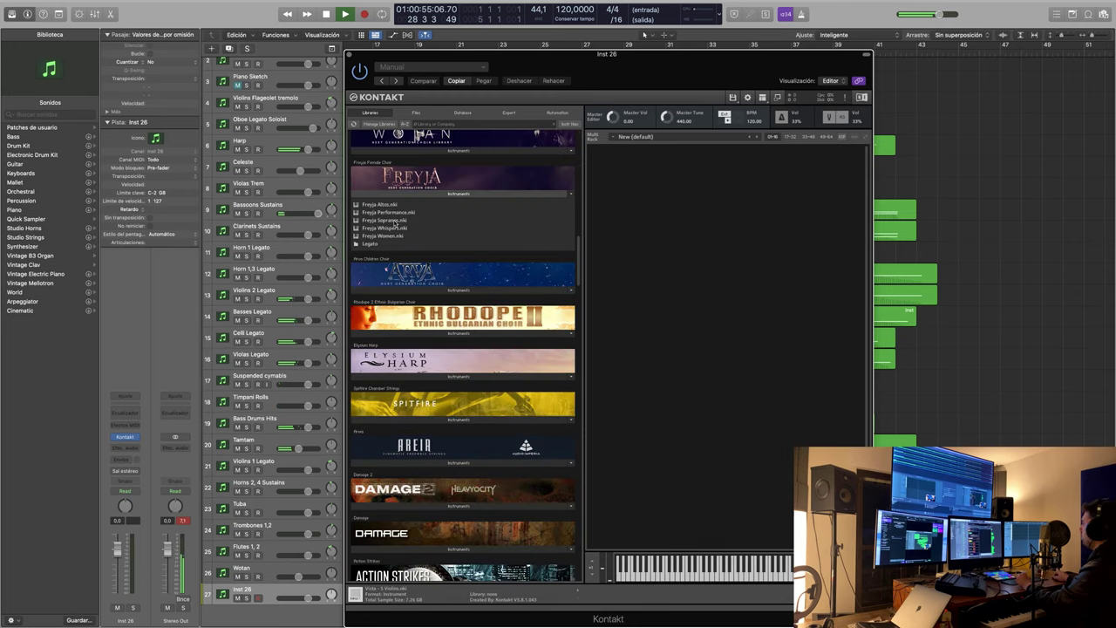
double_click(389, 213)
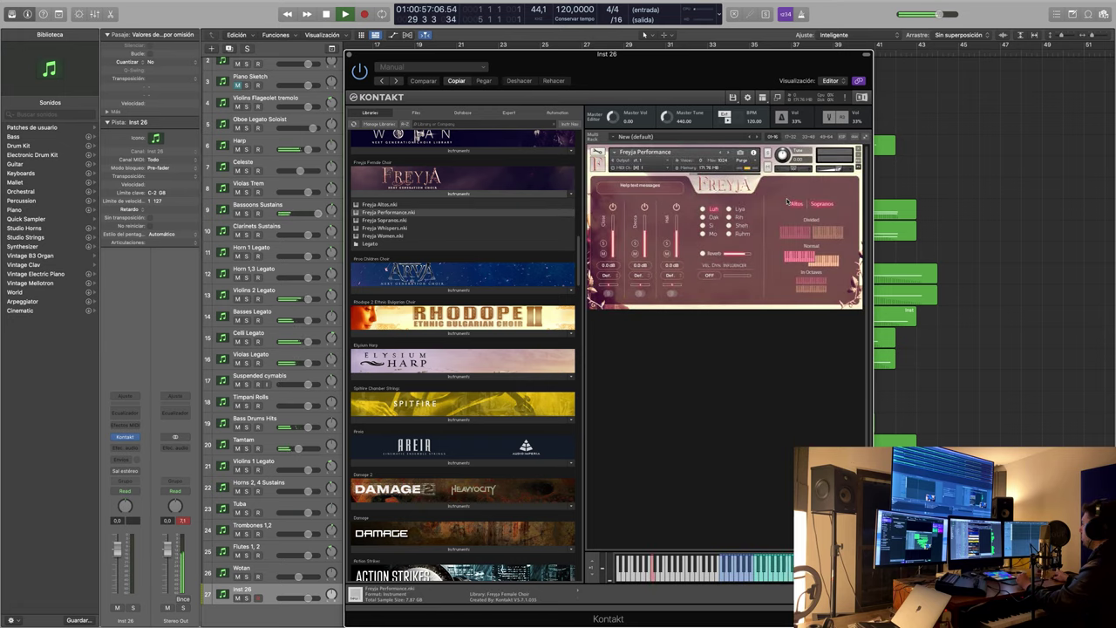
key("super+w")
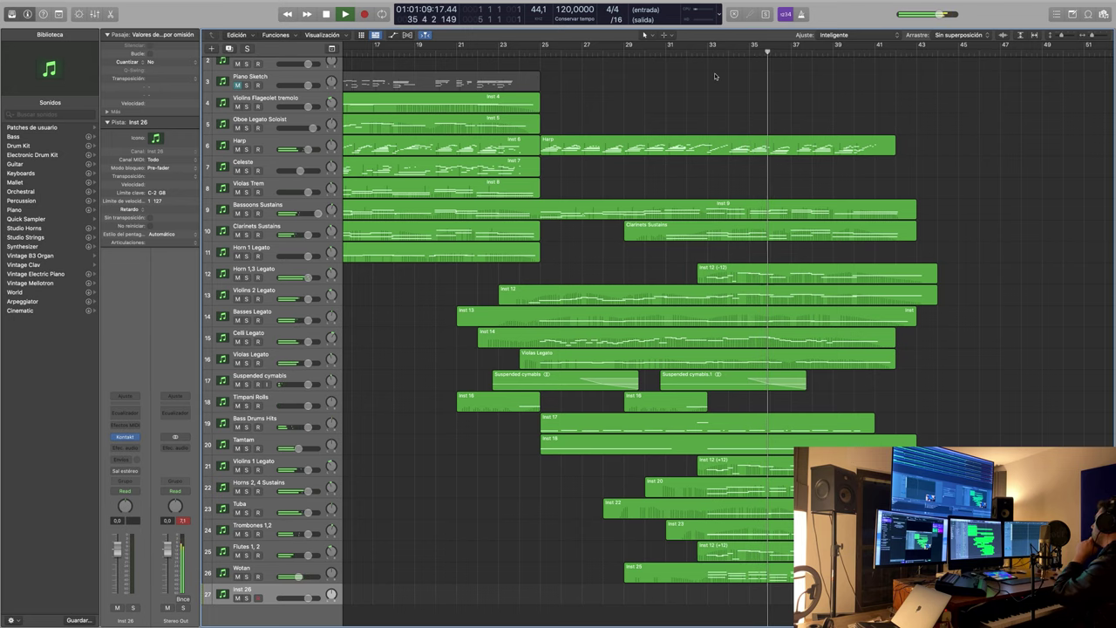
- Record a female choir part on Inst 26 from about bar 29 to bar 42 and lower the track volume to -2.6 dB
key("space")
key("r")
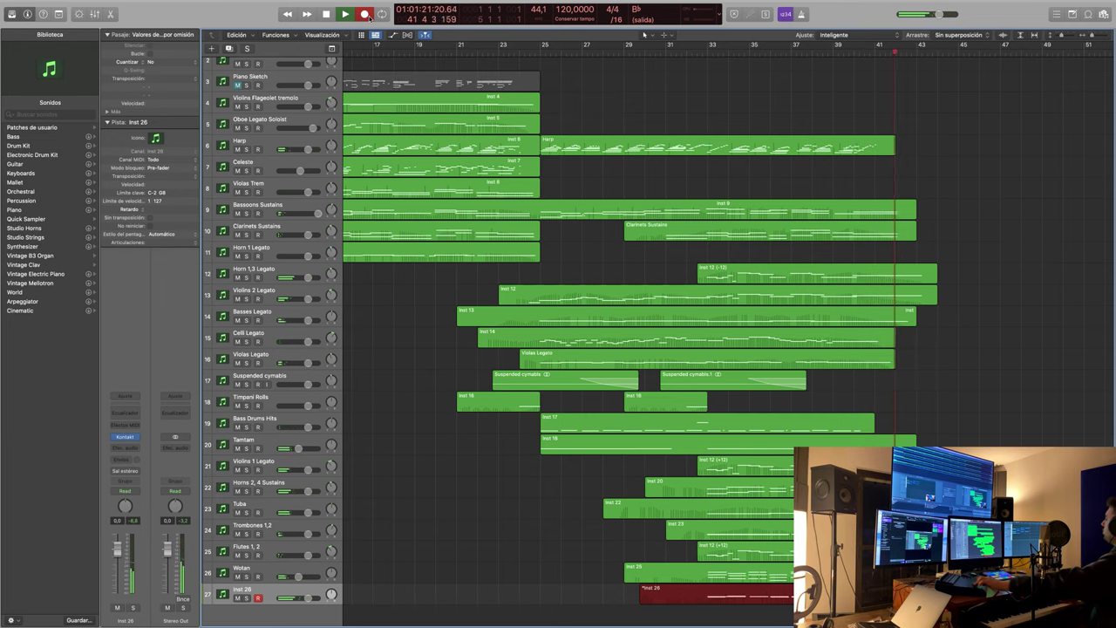
key("space")
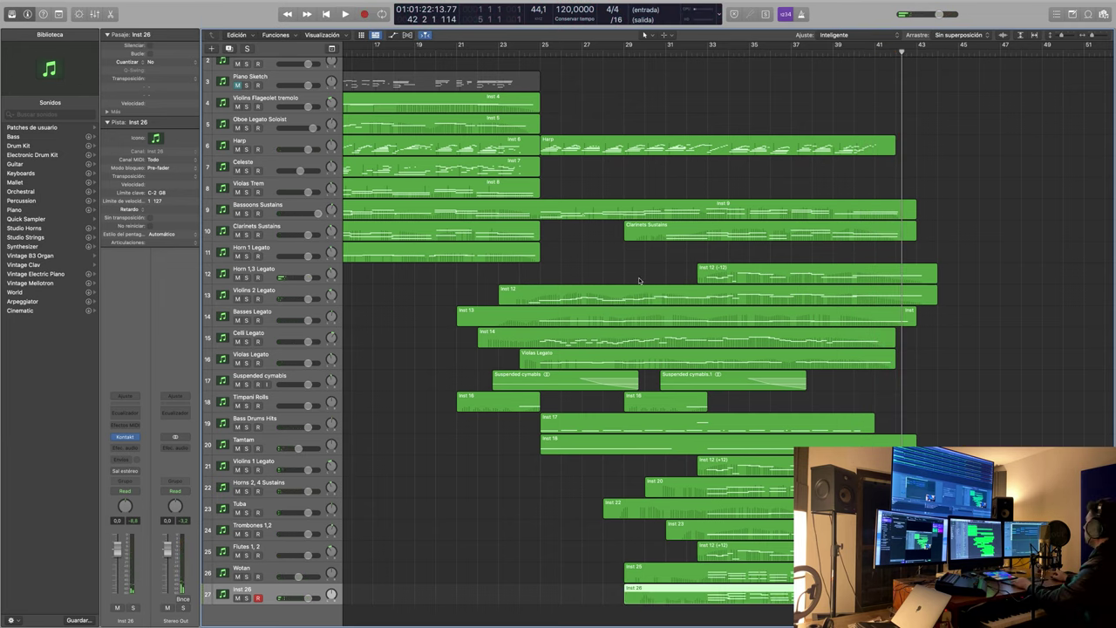
left_click_drag(309, 599, 303, 599)
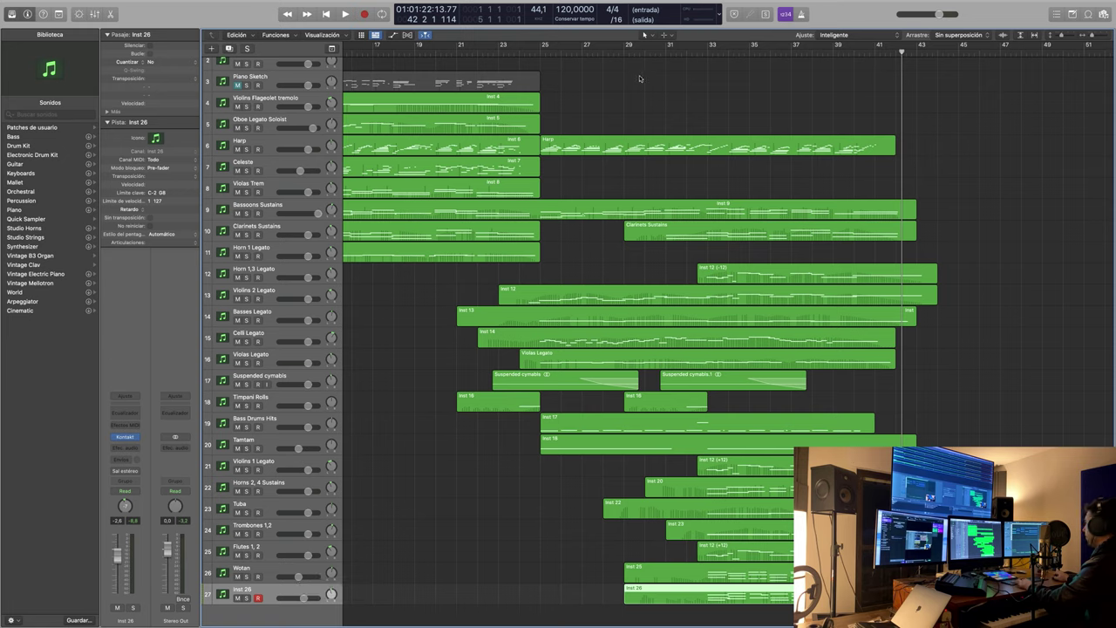
- Play the arrangement from about bar 30 to check the two choir parts with the full orchestra
key("space")
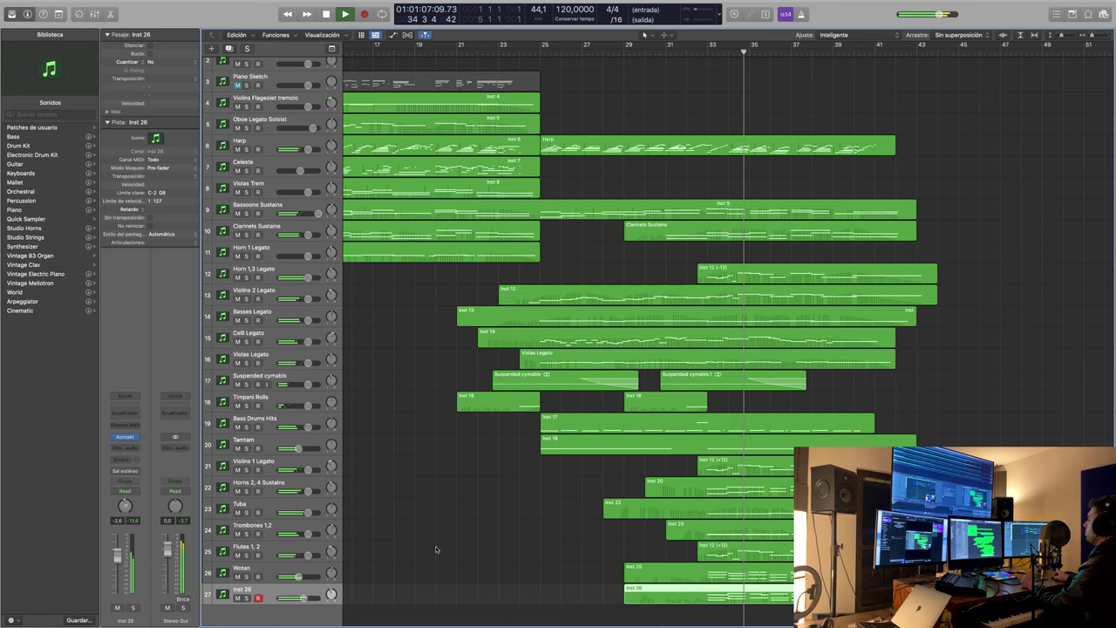
scroll(694, 440, "down", 3)
scroll(693, 440, "right", 2)
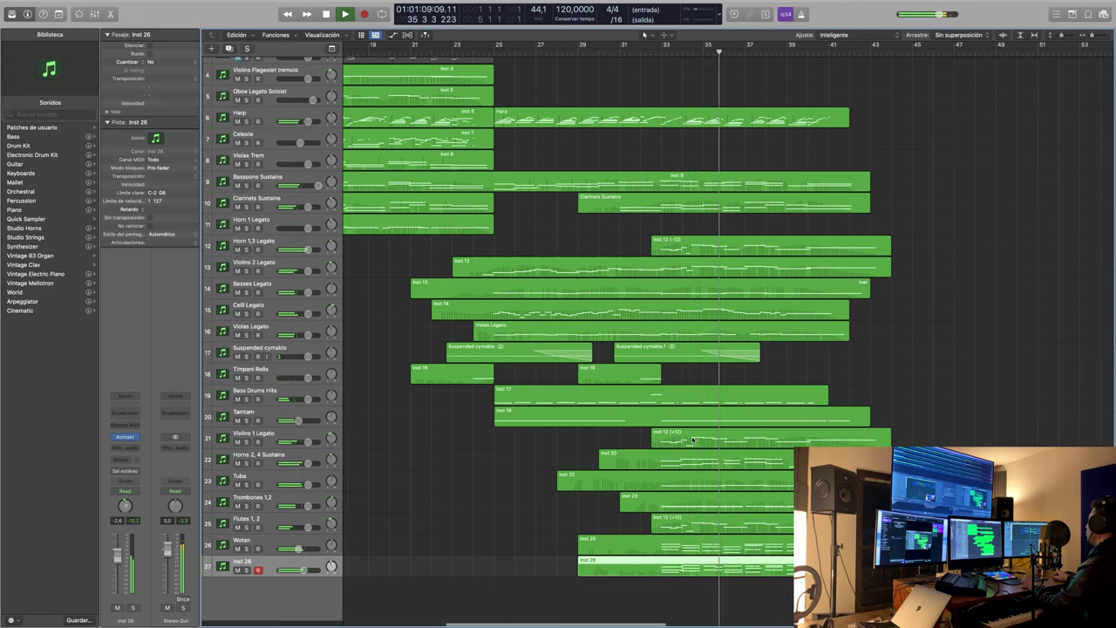
- Rename the Inst 26 track as Freyja and stop playback near bar 40
scroll(693, 440, "up", 1)
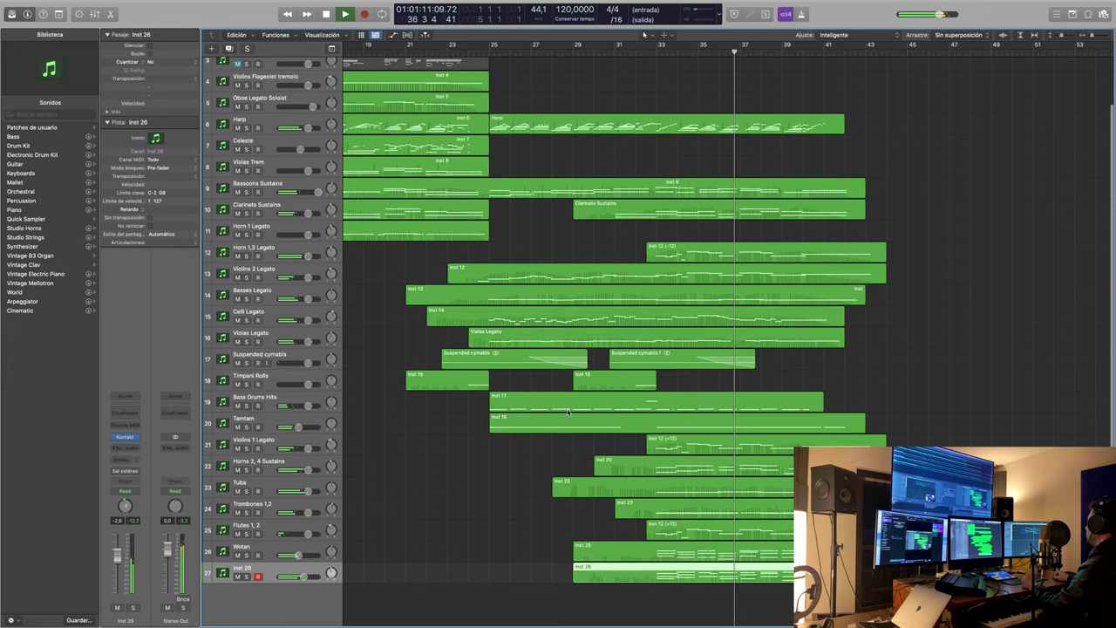
double_click(243, 568)
type("Freyja")
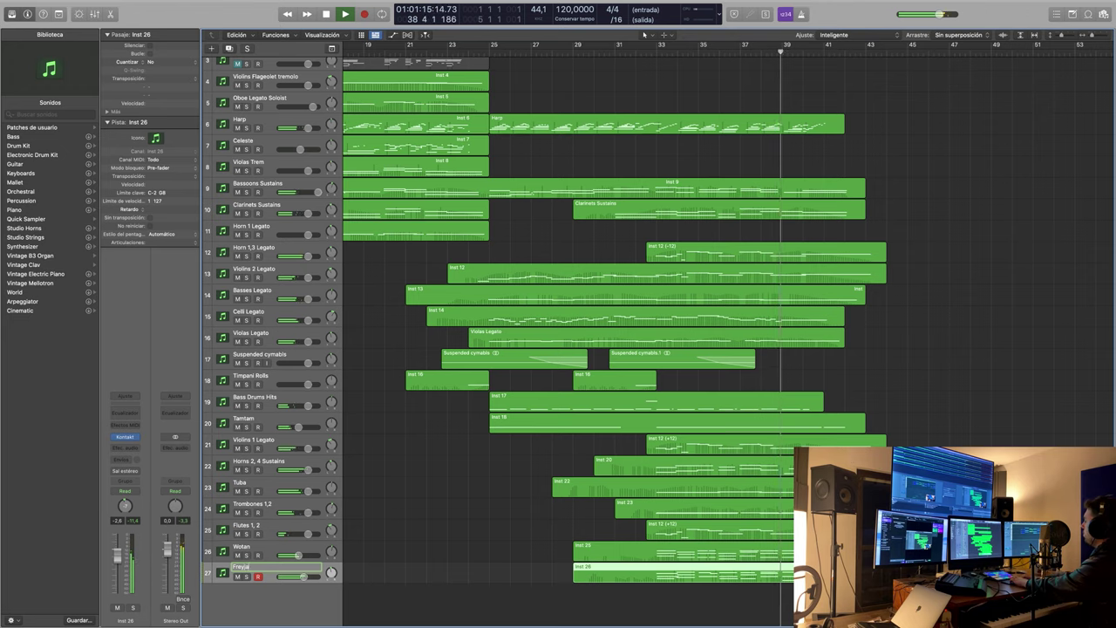
key("Return")
scroll(750, 449, "down", 1)
scroll(748, 448, "up", 1)
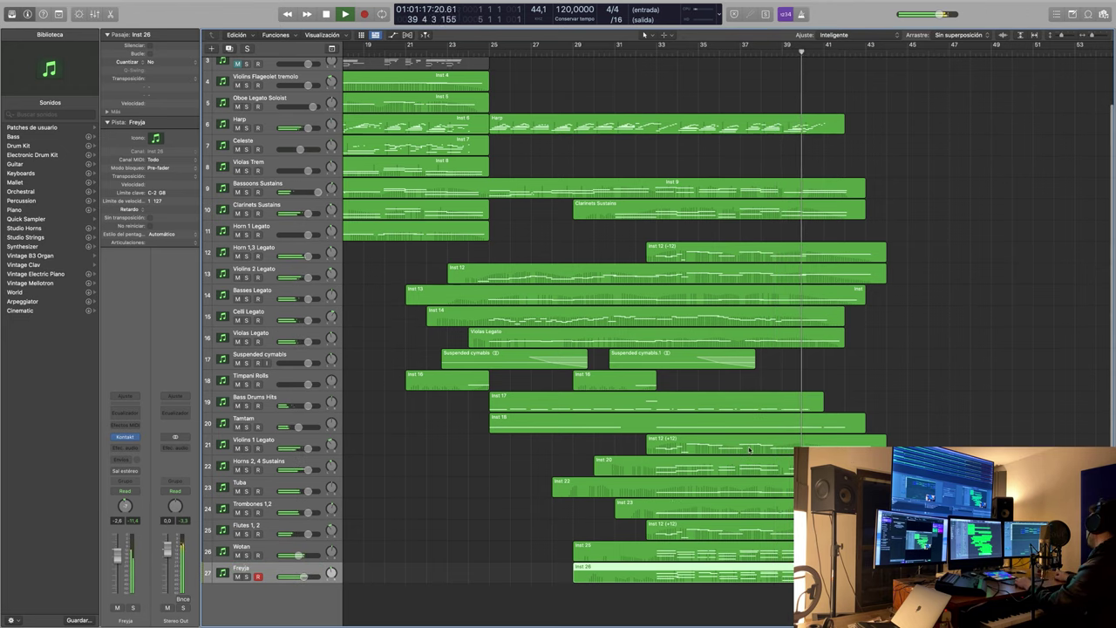
key("space")
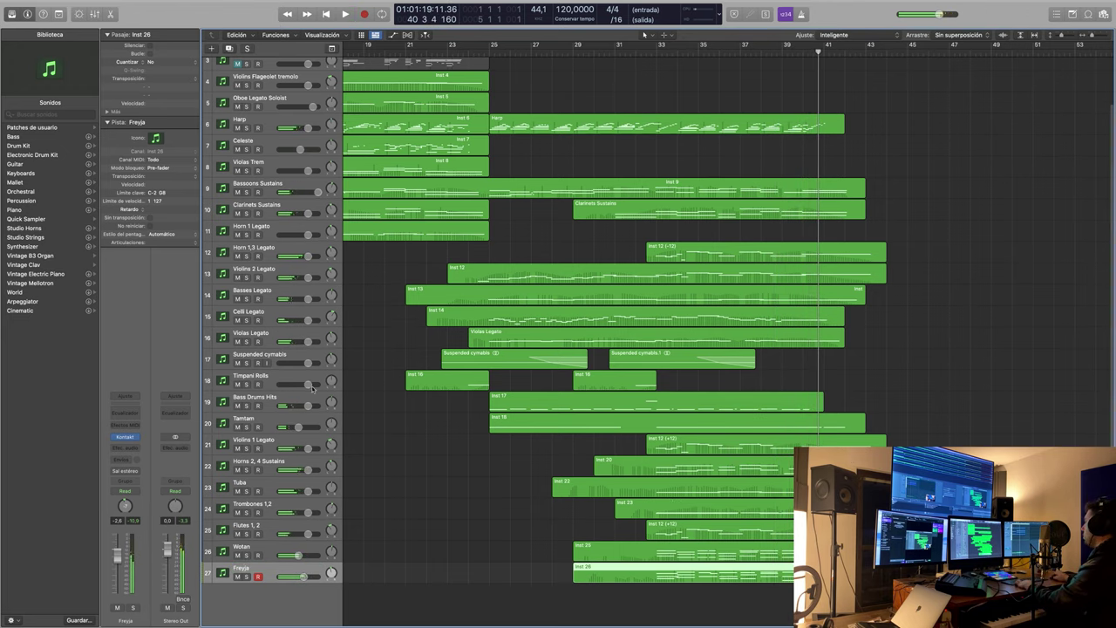
- Record another timpani roll on the Timpani Rolls track from about bar 37 to bar 42
left_click(296, 381)
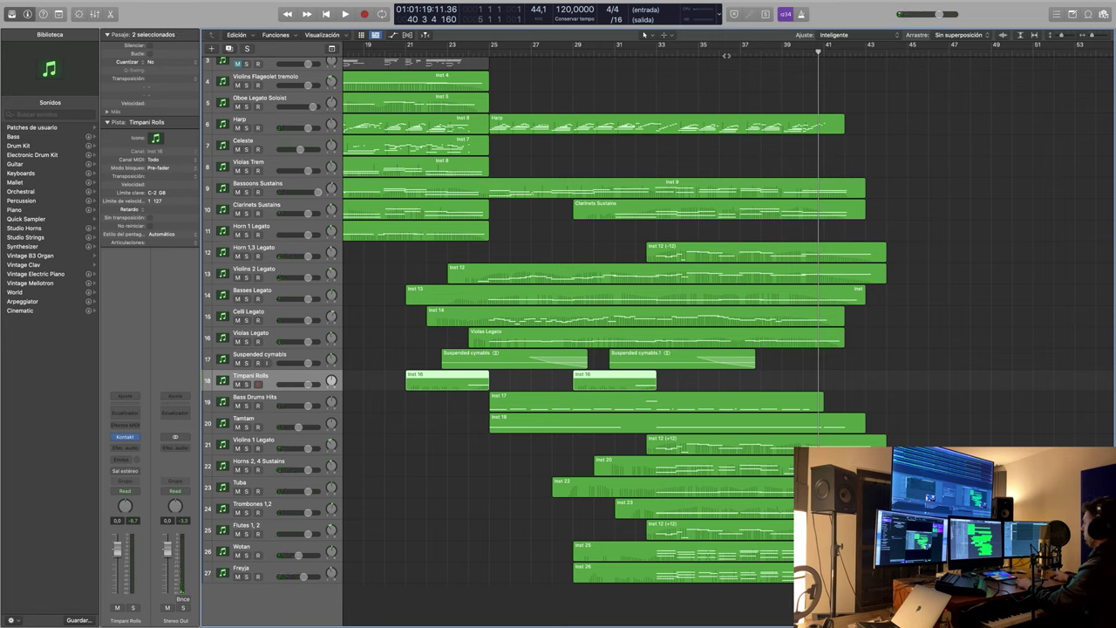
left_click(365, 14)
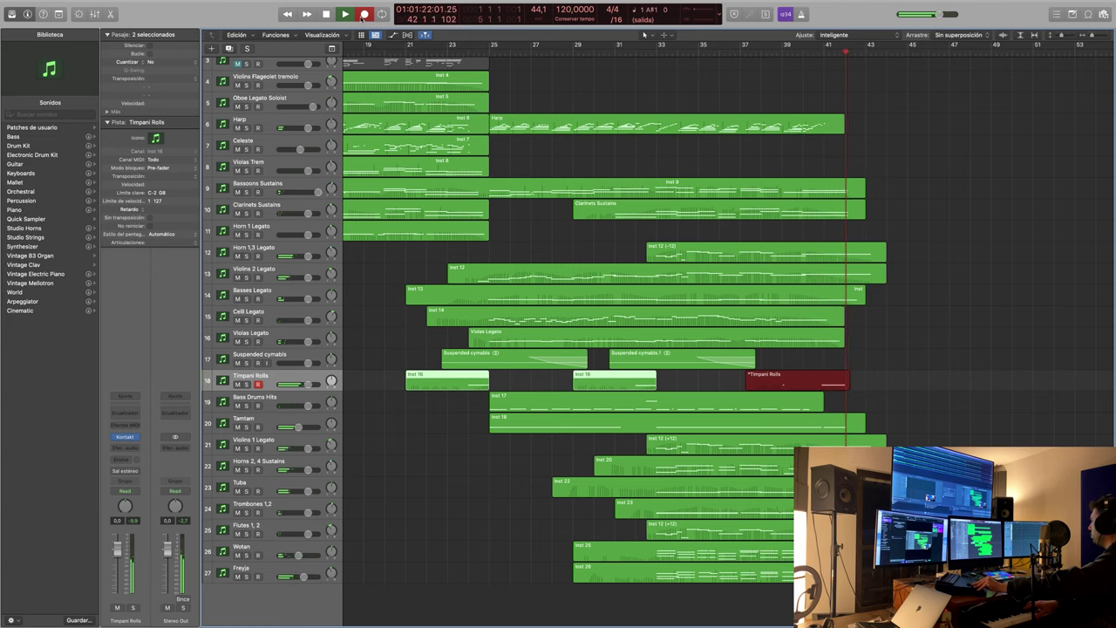
key("space")
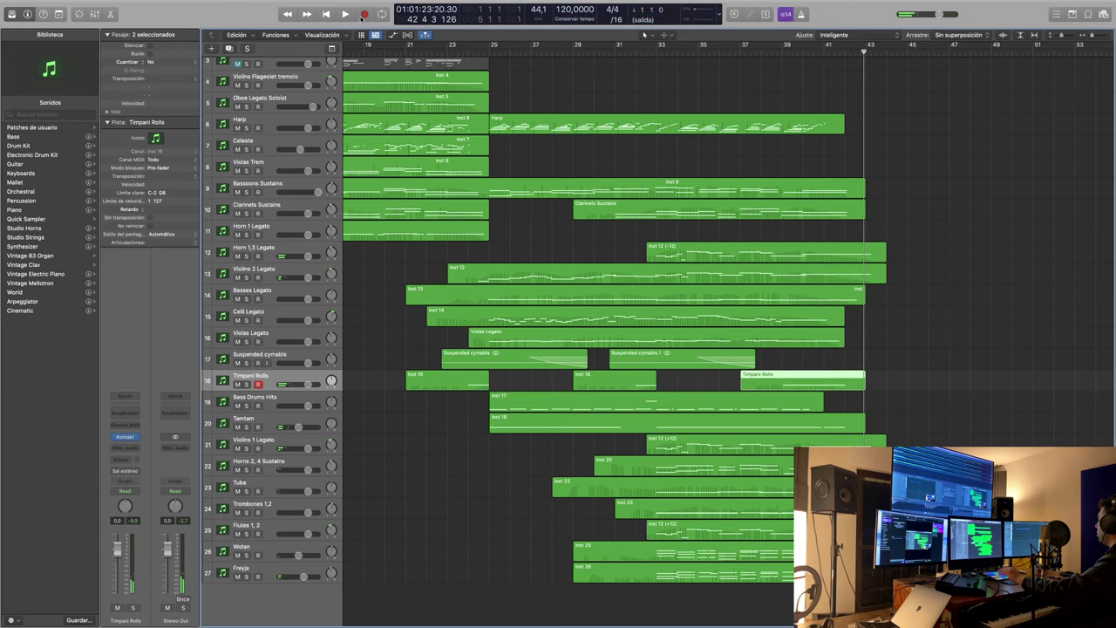
key("0")
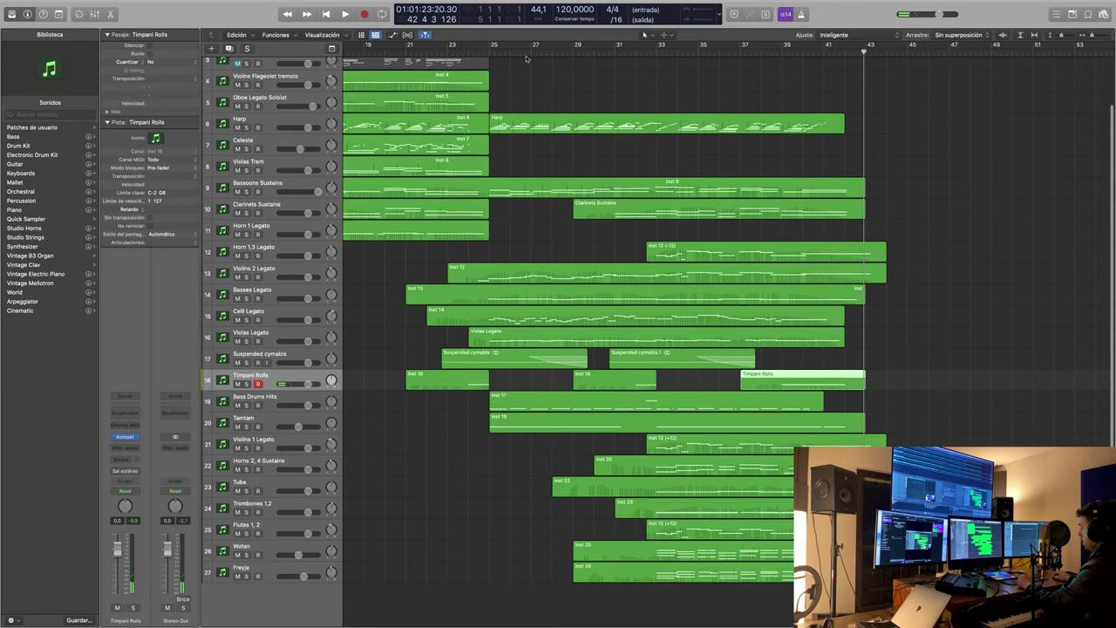
- Return the playhead to bar 1 and delete the muted region on the Piano Sketch track
key("Return")
scroll(853, 288, "up", 3)
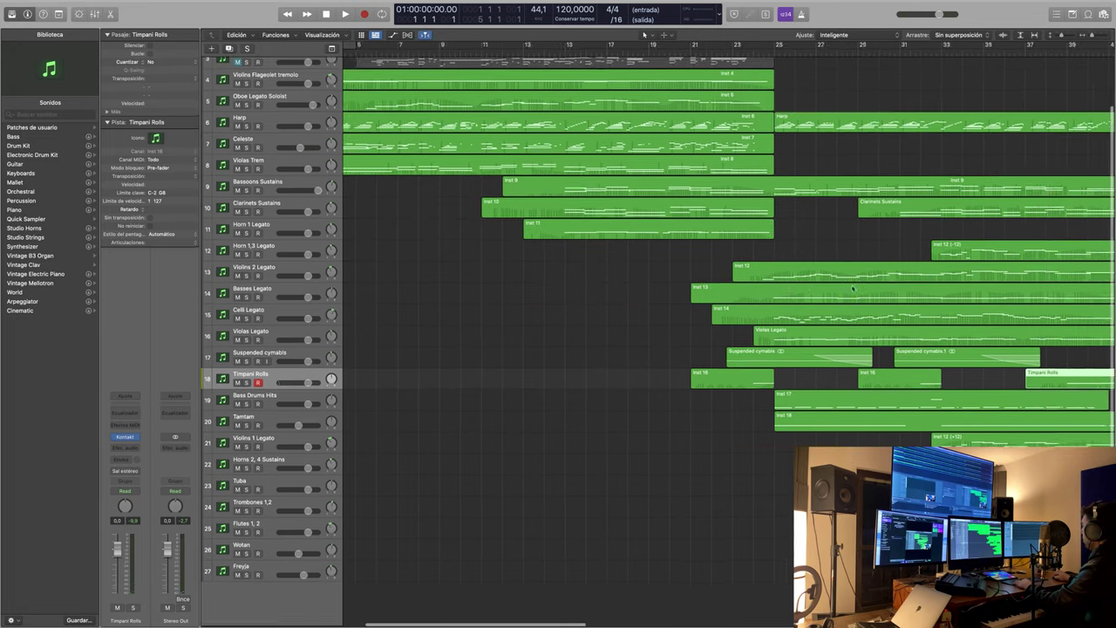
scroll(669, 227, "down", 1)
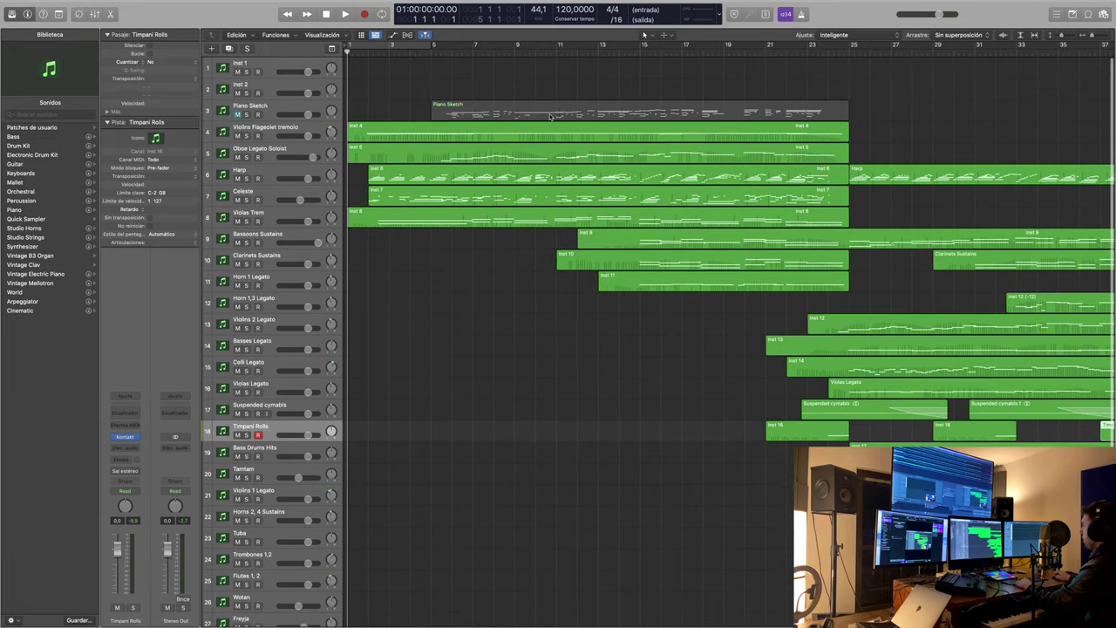
left_click(467, 111)
key("Delete")
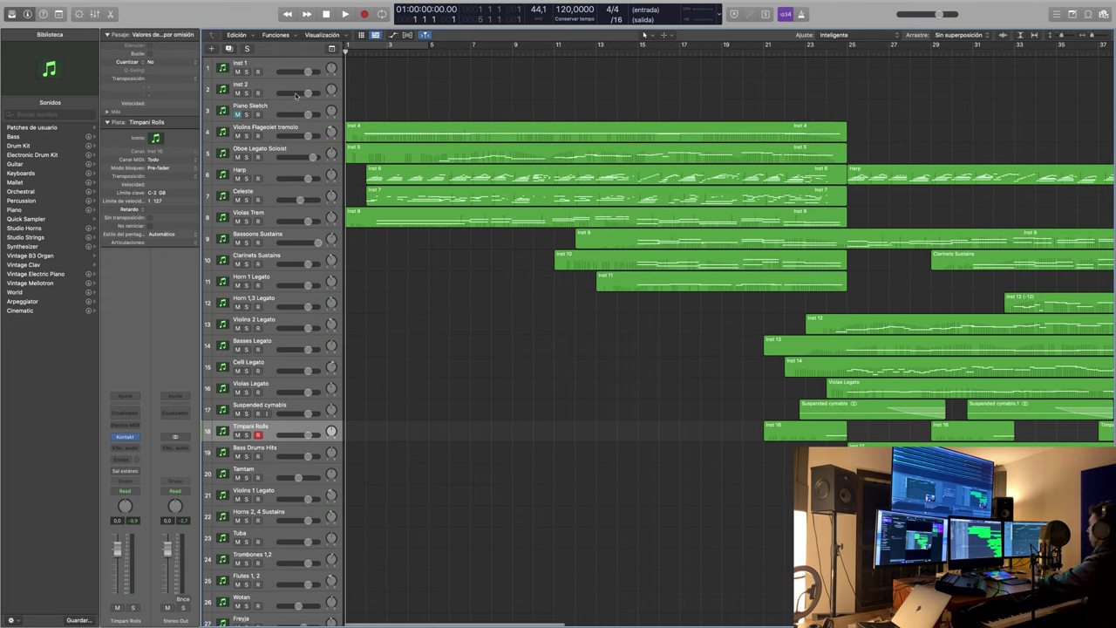
- Add a new Kontakt instrument track below Freyja and load the NOIRE Pure piano into it
scroll(677, 357, "down", 4)
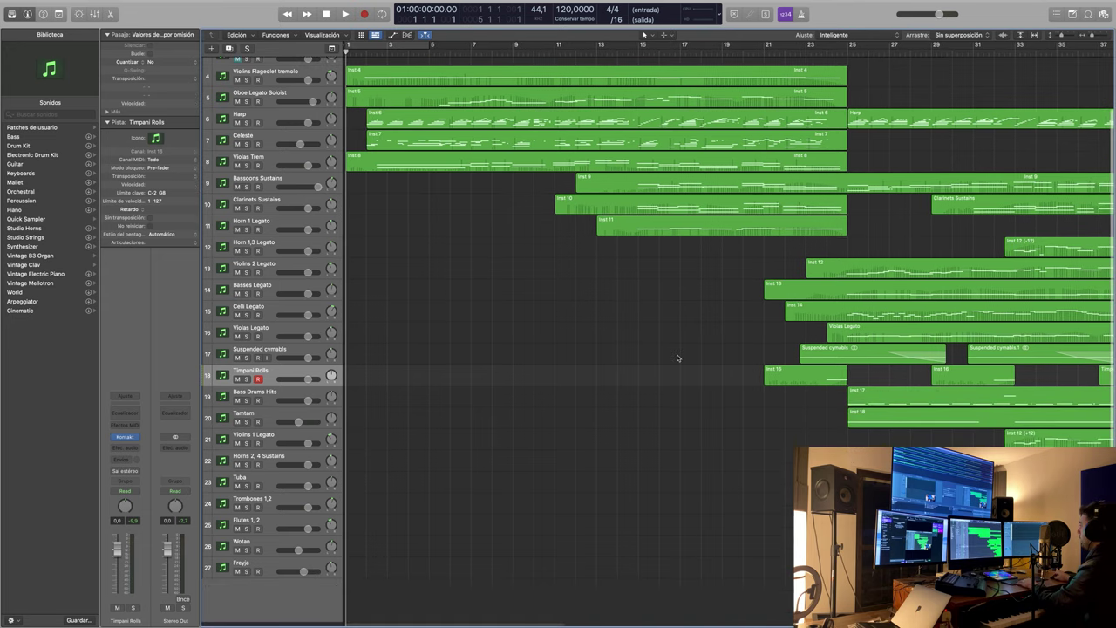
double_click(305, 595)
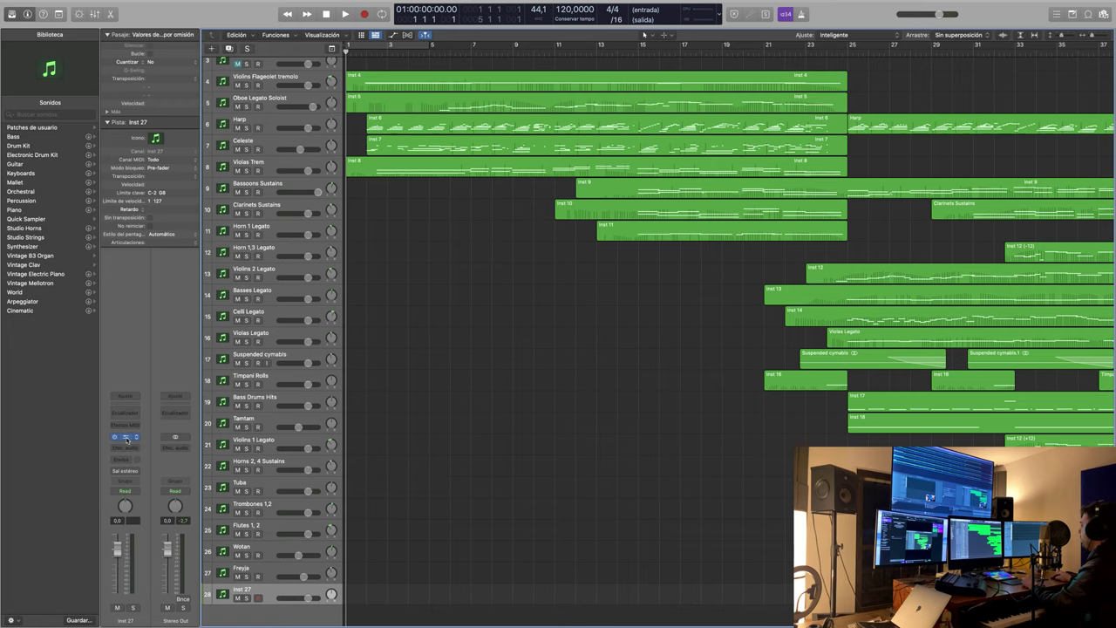
scroll(462, 288, "down", 10)
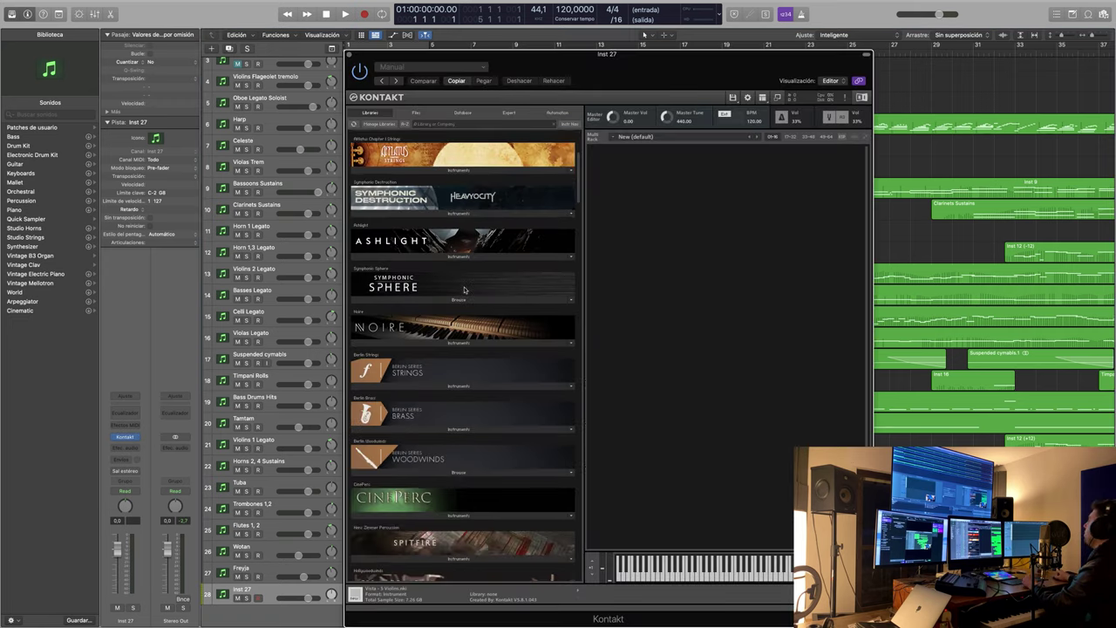
scroll(464, 291, "up", 2)
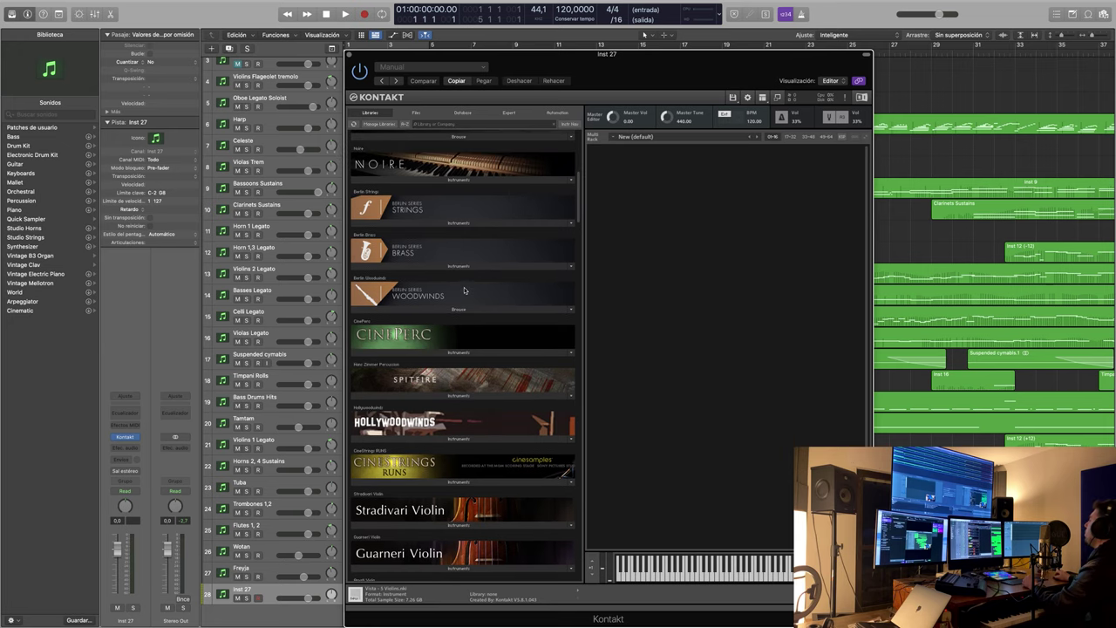
left_click(439, 182)
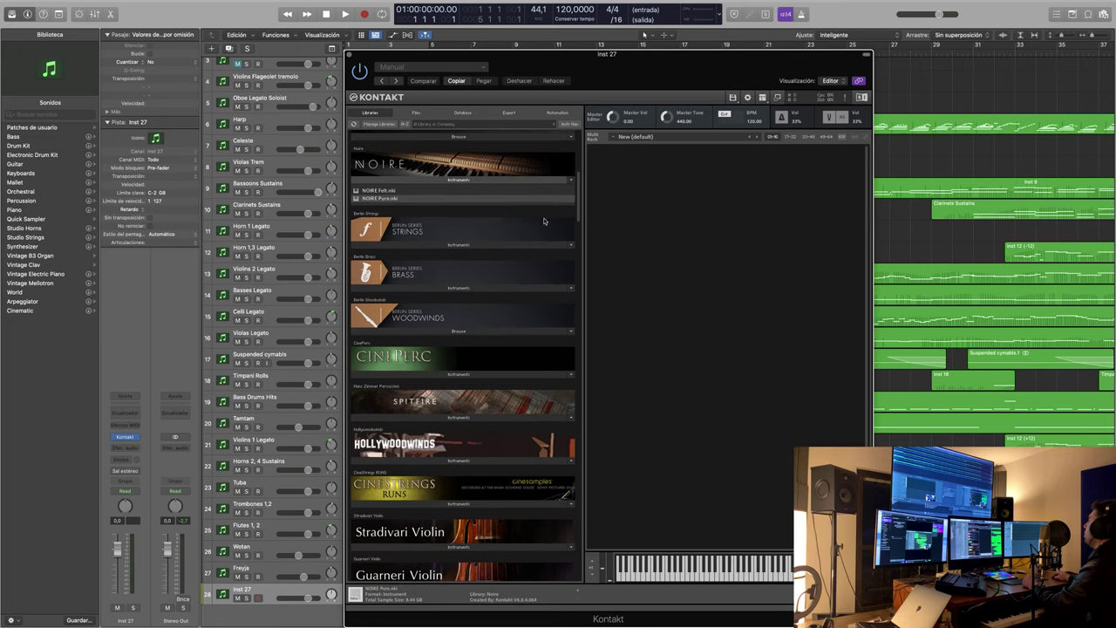
double_click(380, 198)
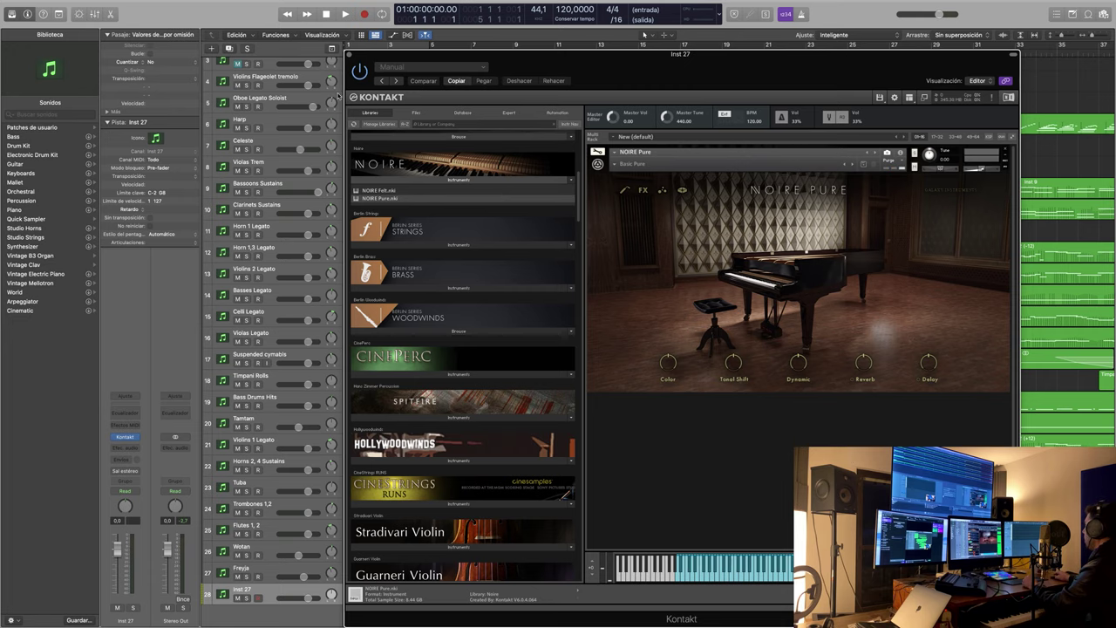
left_click(350, 55)
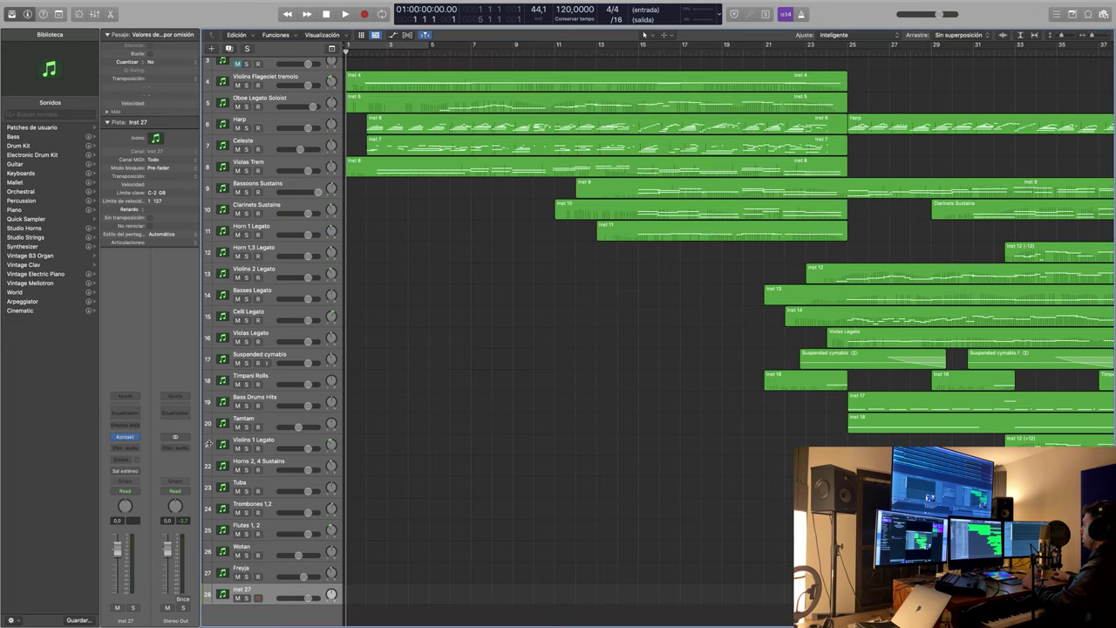
- Insert the LiquidSonics Seventh Heaven reverb on Inst 27 with the Boston Hall B preset and the mix at 0 / -3.6 dB
left_click(125, 449)
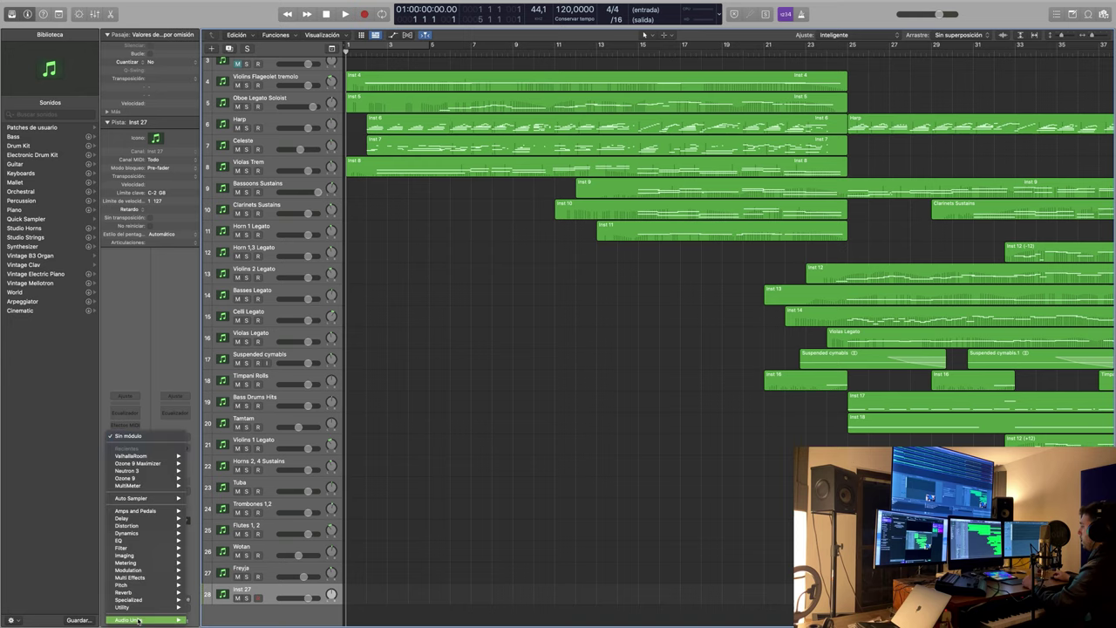
mouse_move(138, 620)
mouse_move(213, 538)
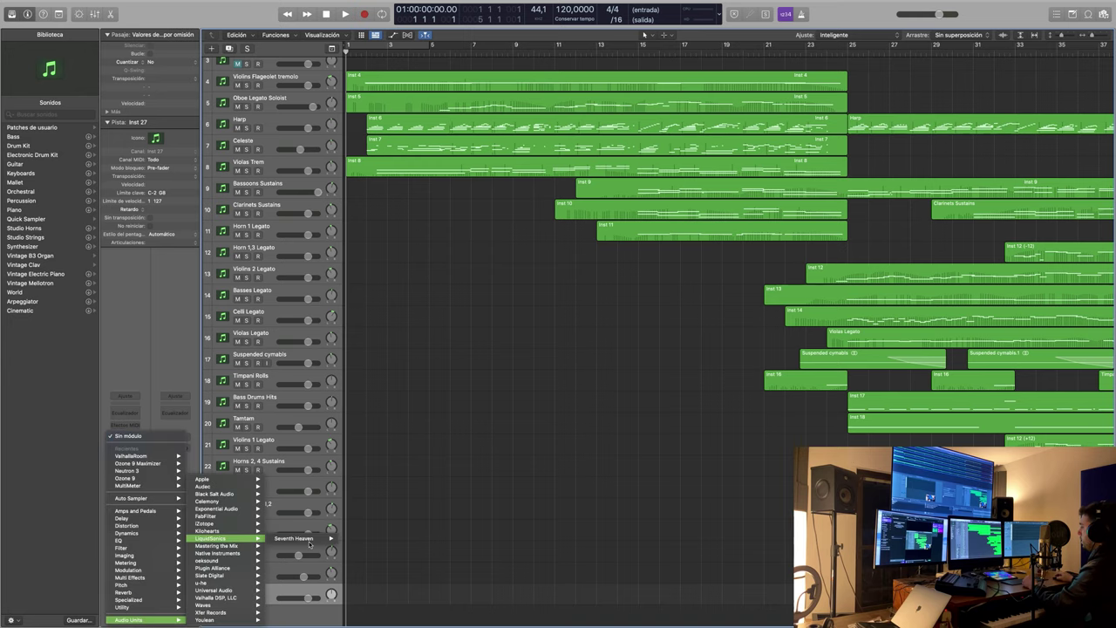
left_click(366, 537)
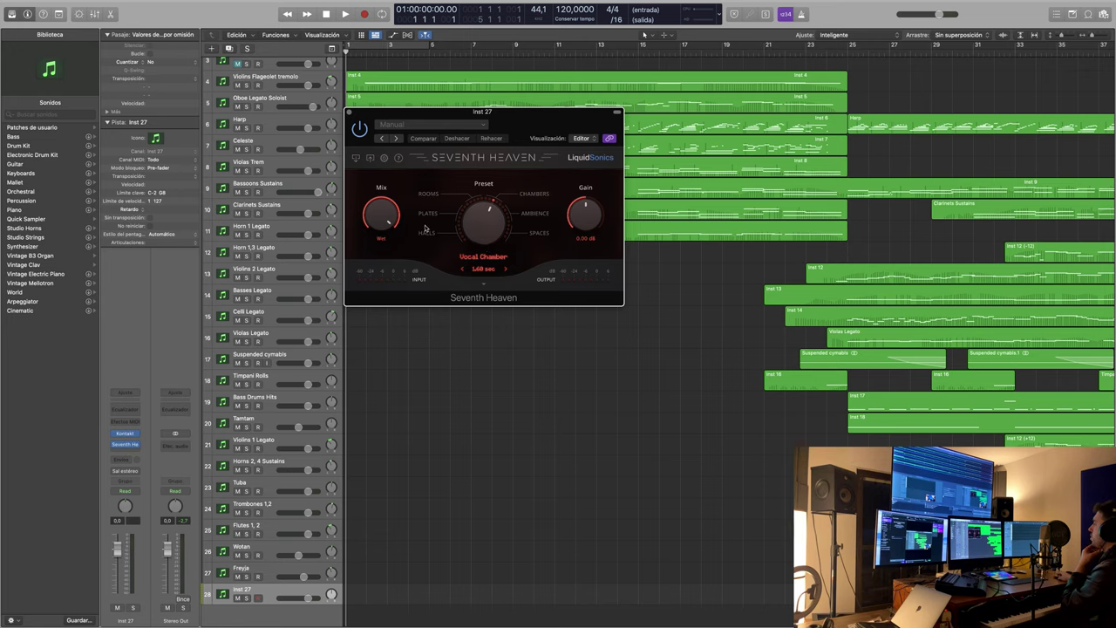
left_click_drag(384, 218, 387, 233)
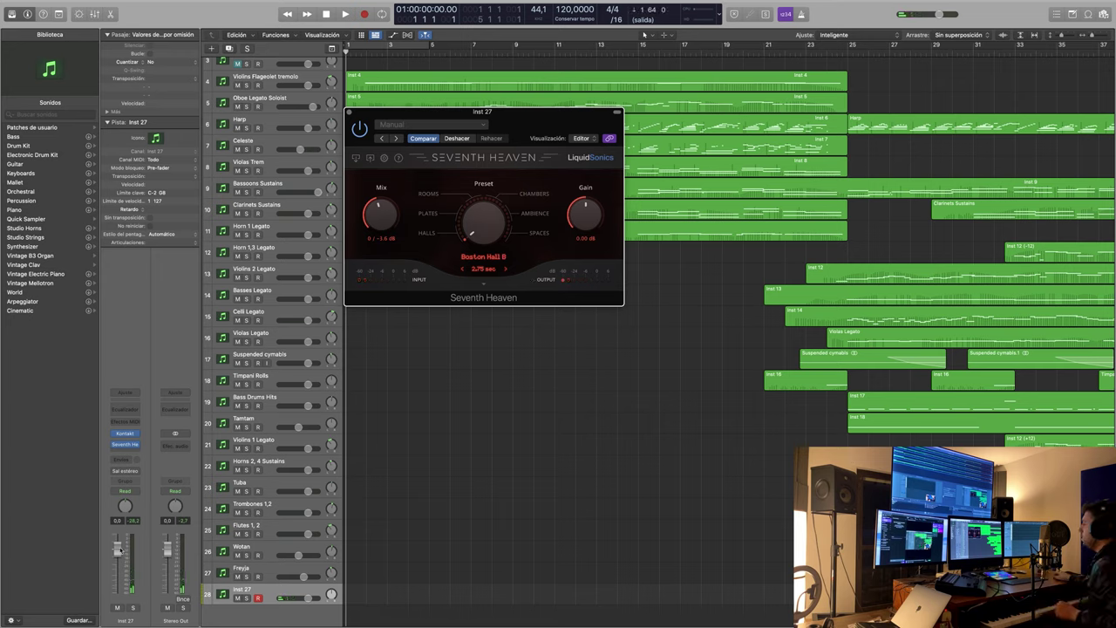
left_click(129, 433)
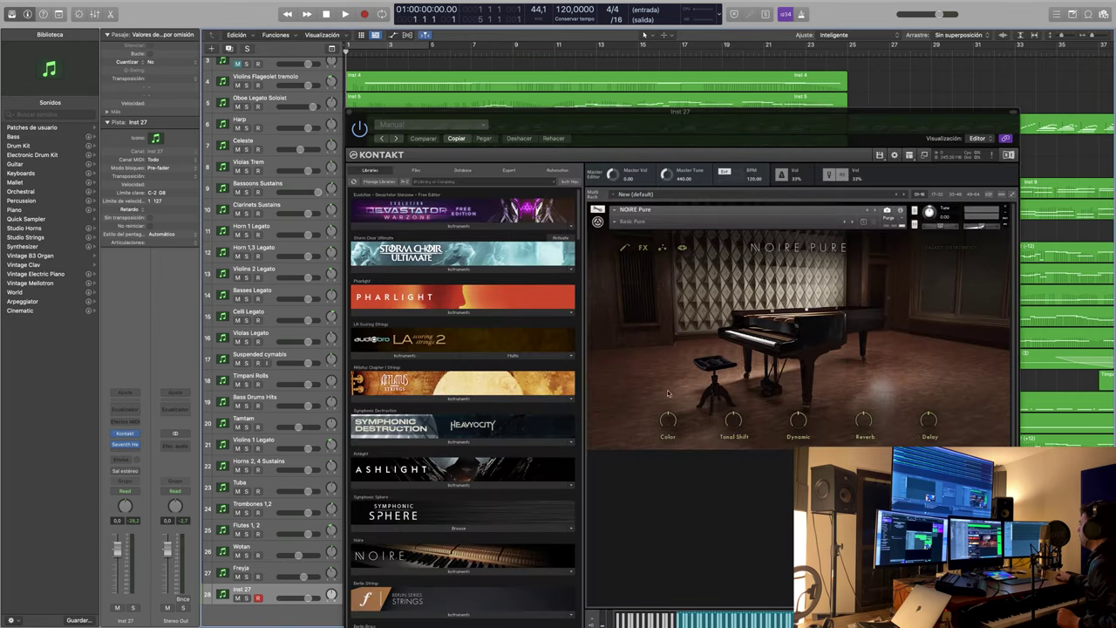
scroll(462, 392, "down", 5)
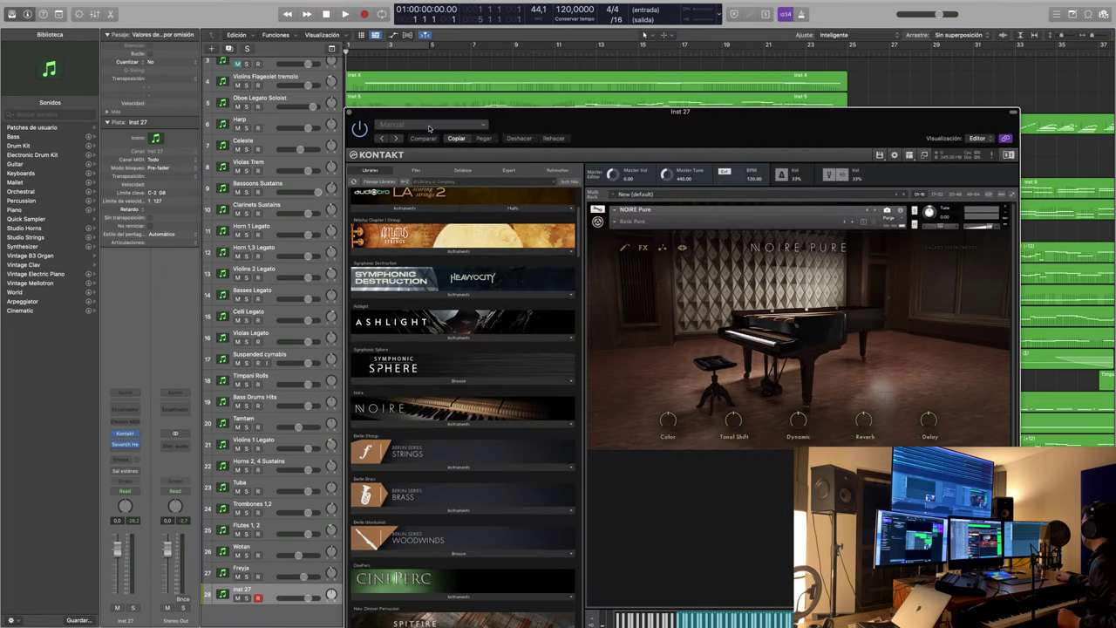
key("super+w")
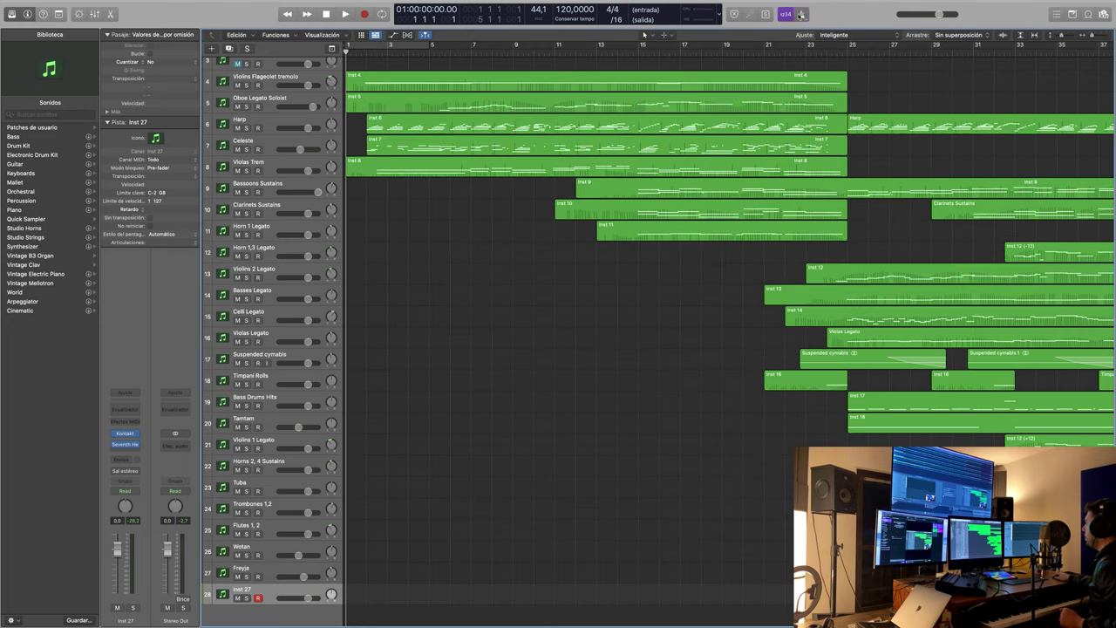
- Record a piano part on Inst 27 from bar 1 to about bar 37 and trim the region's end to bar 25
key("r")
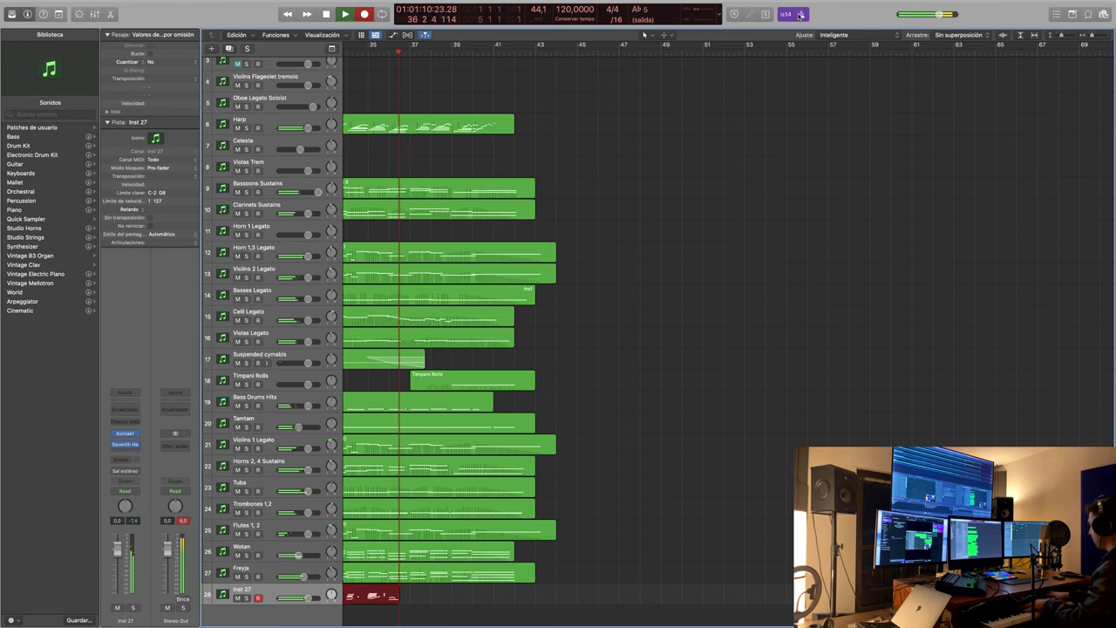
key("space")
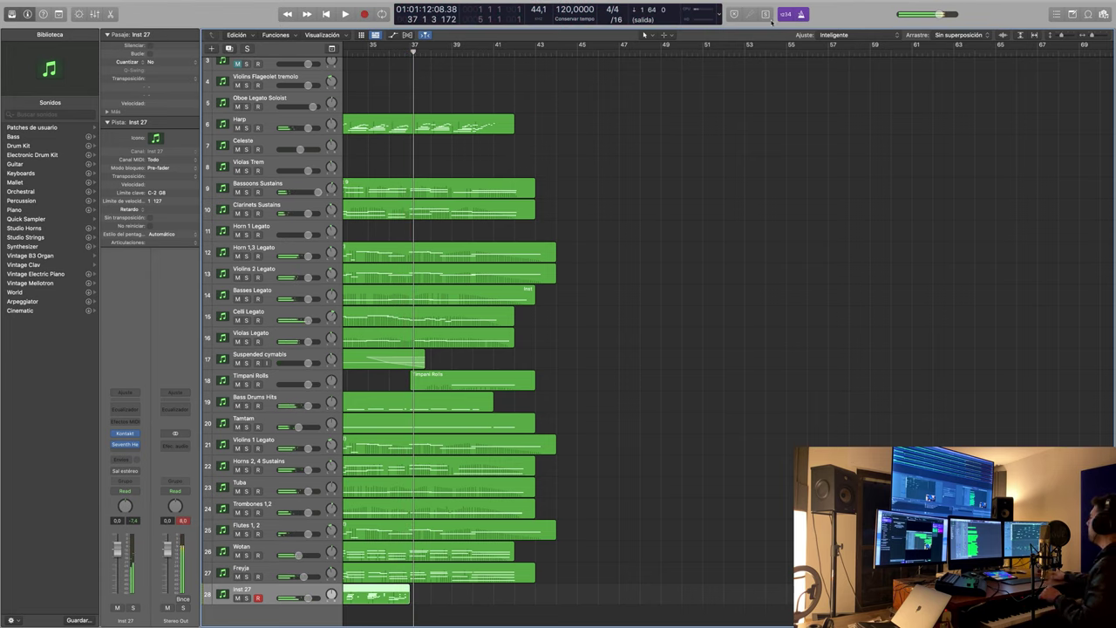
scroll(772, 514, "left", 5)
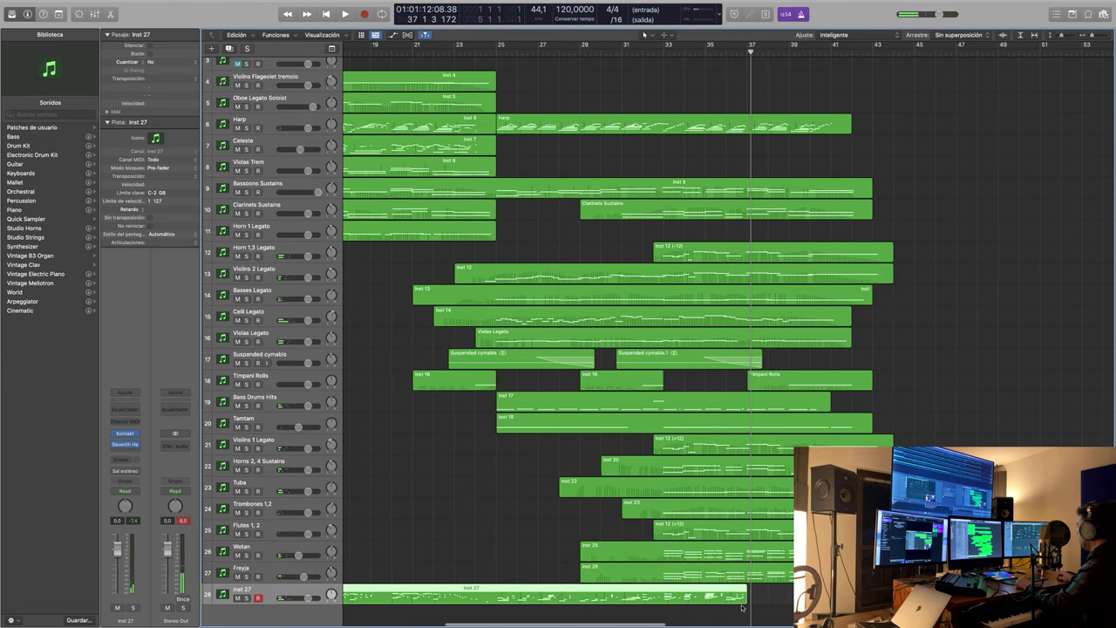
left_click_drag(746, 601, 495, 599)
scroll(514, 449, "left", 4)
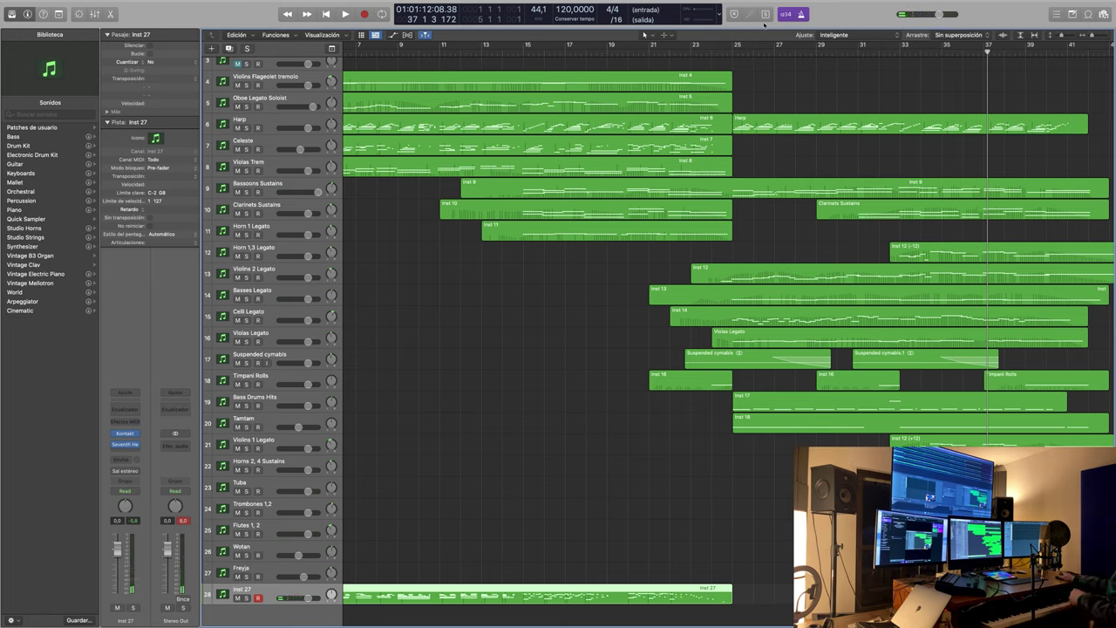
- Play from bar 14, record a further piano passage on Inst 27 up to about bar 41, and trim its end to about bar 33
key("space")
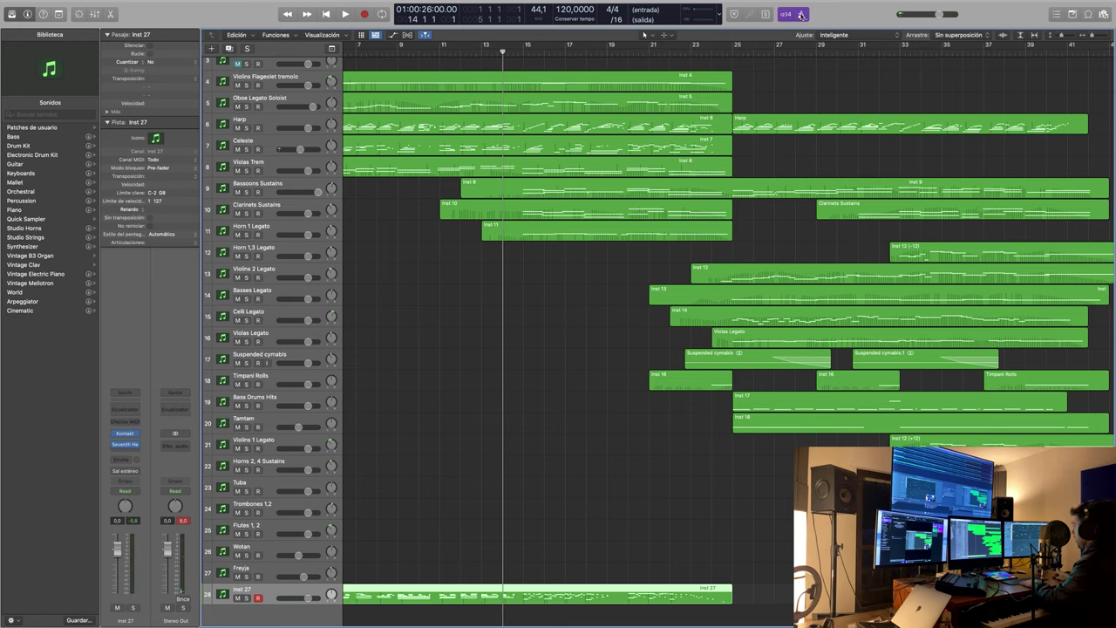
key("space")
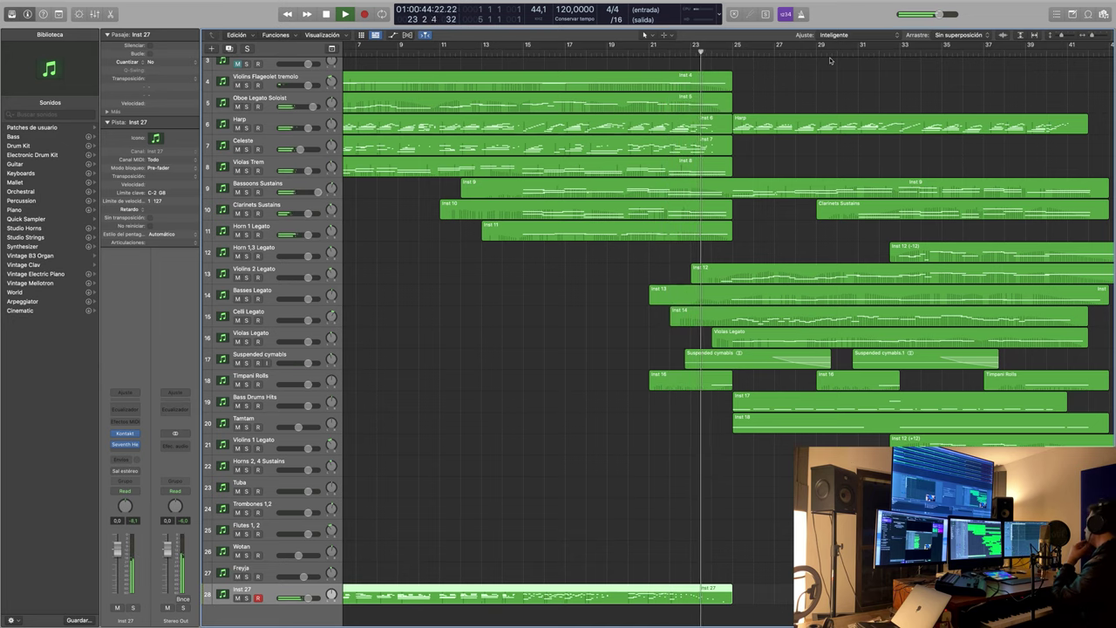
left_click(364, 14)
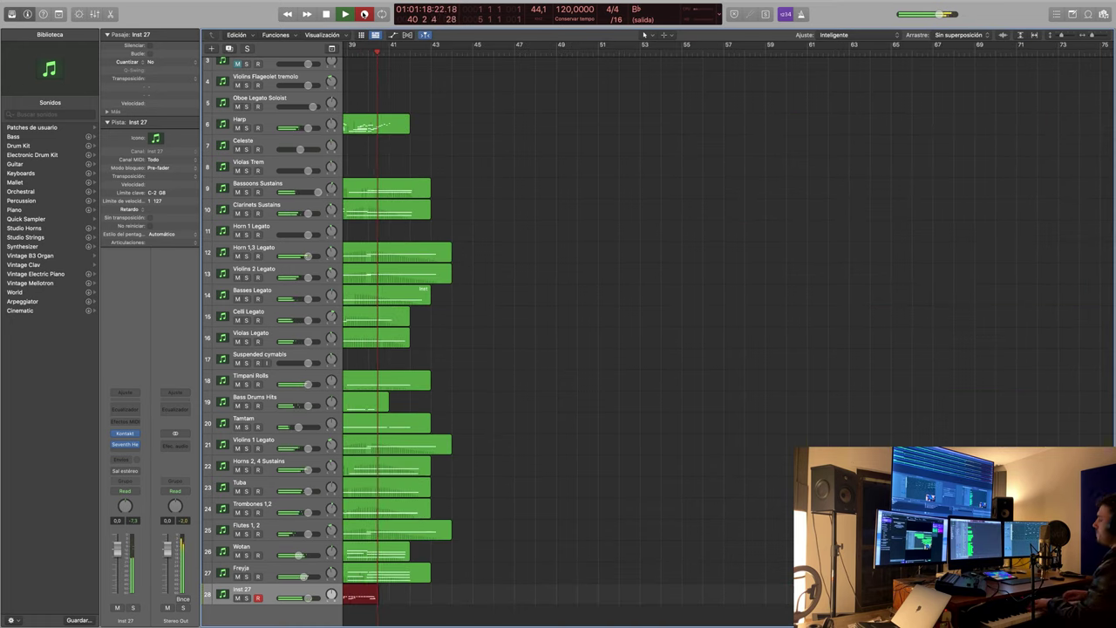
key("space")
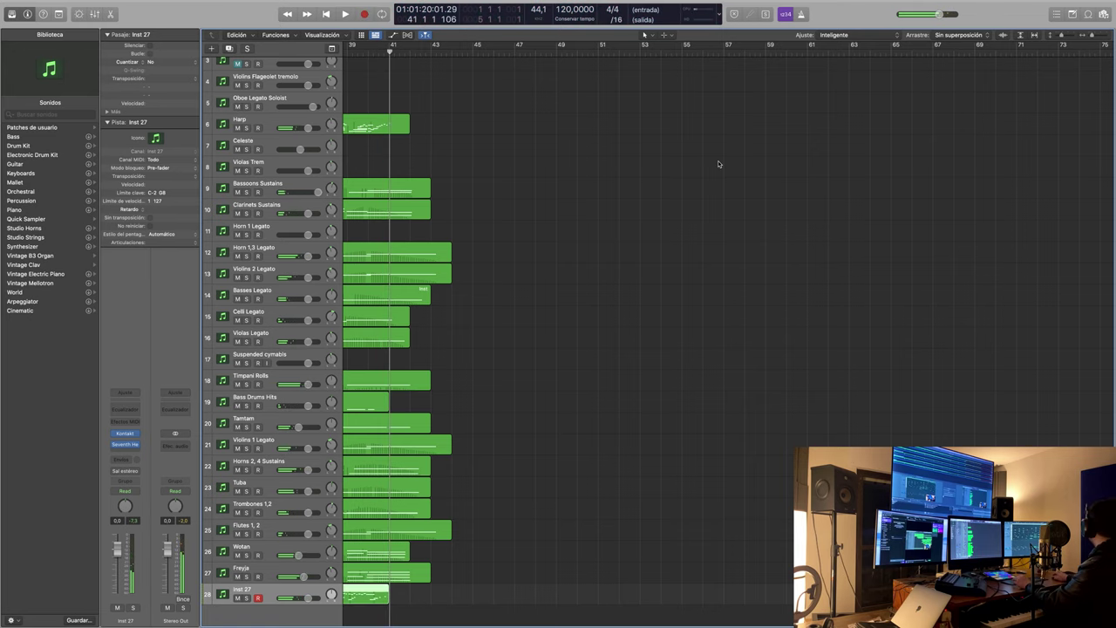
scroll(735, 172, "left", 10)
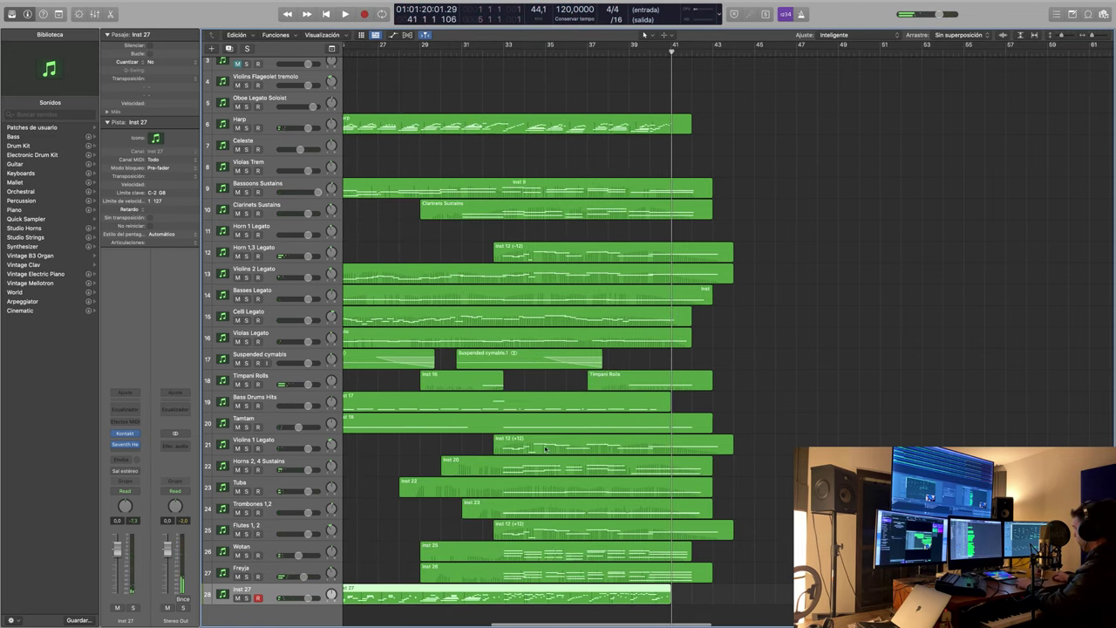
left_click_drag(669, 600, 508, 612)
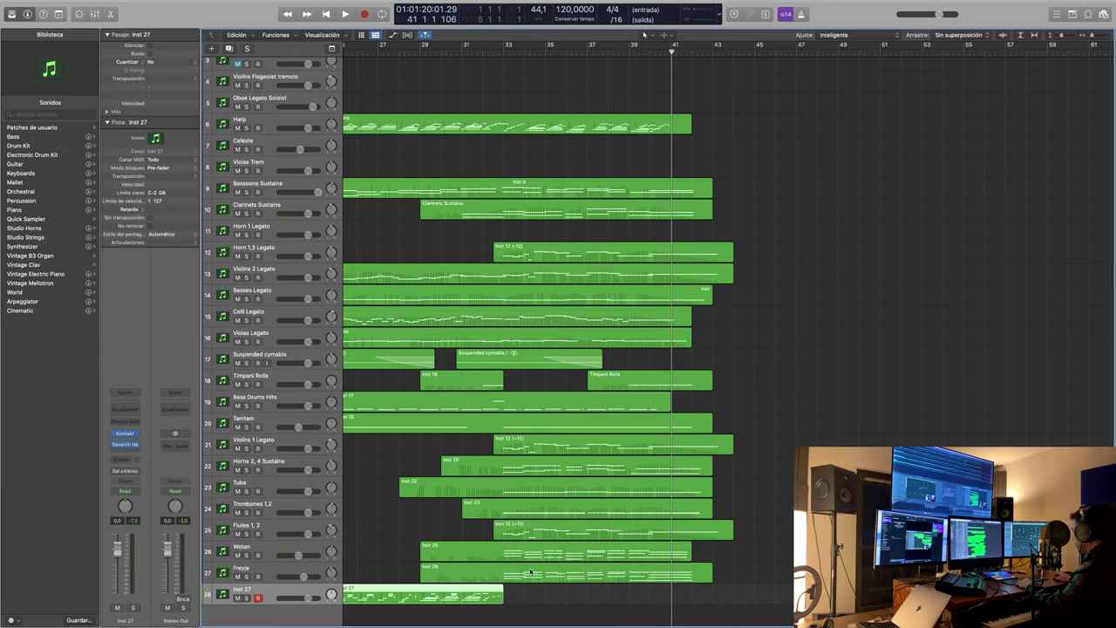
- Rename the Inst 27 track as Piano
scroll(567, 544, "down", 2)
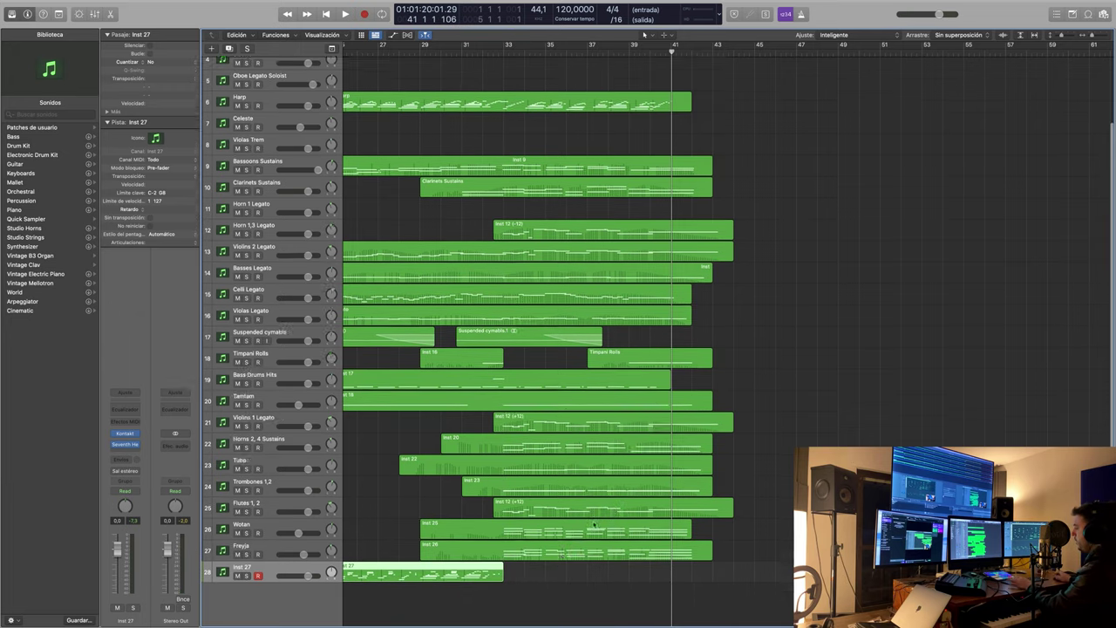
scroll(489, 571, "left", 4)
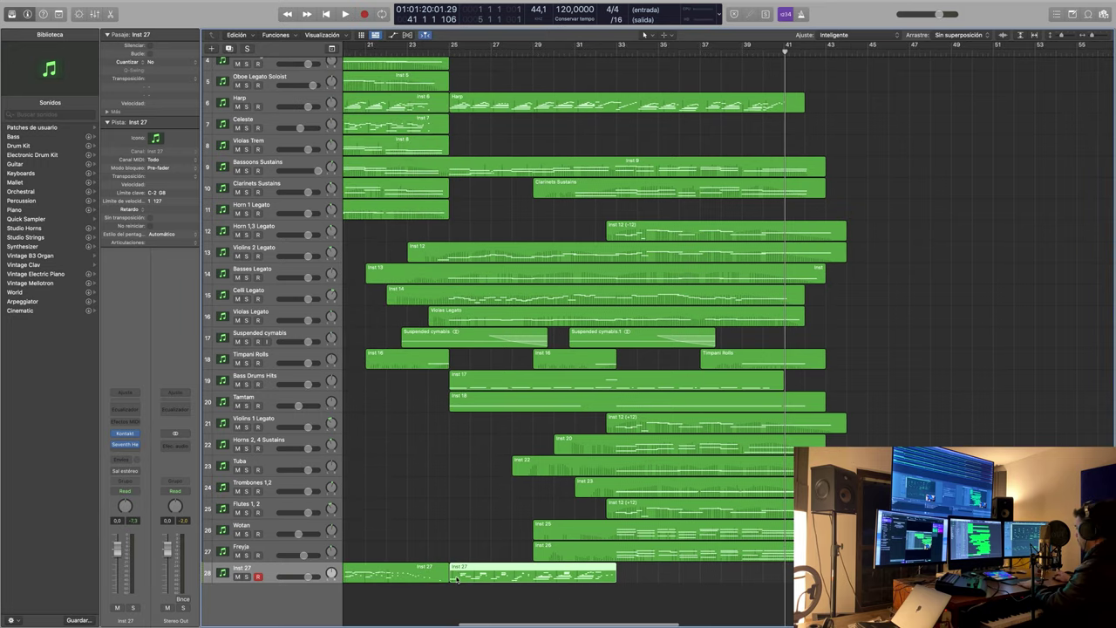
double_click(267, 567)
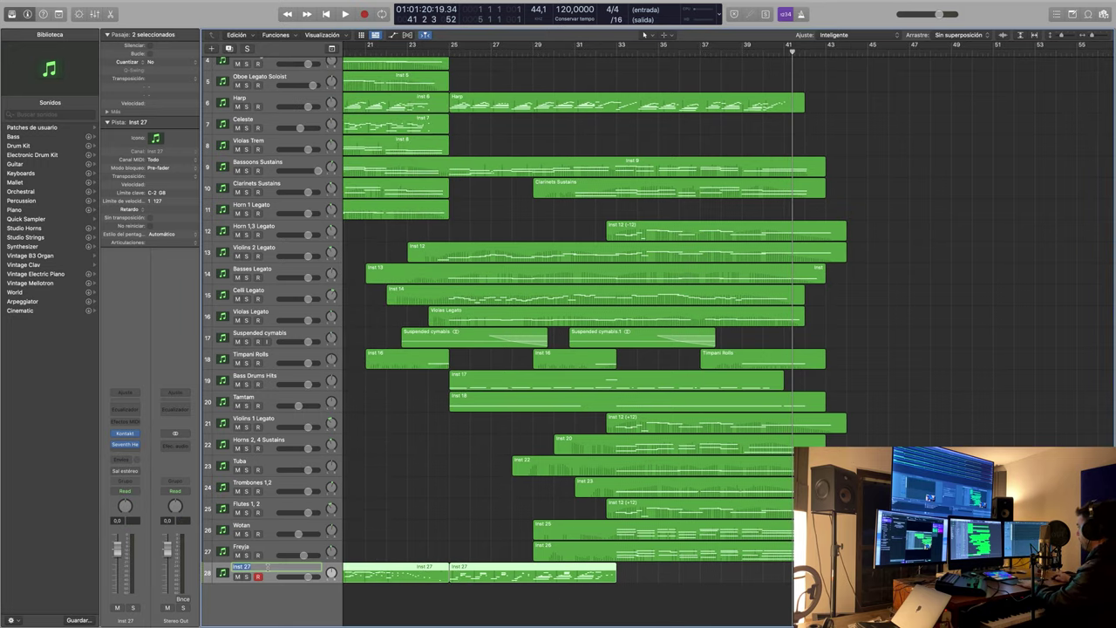
type("Piano")
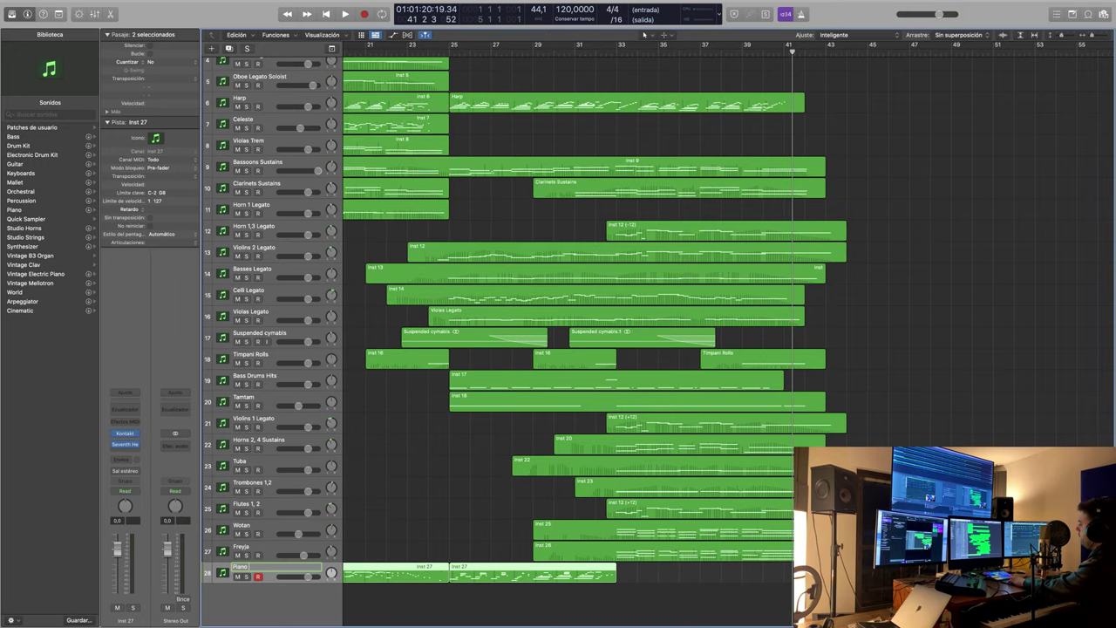
key("Return")
- Add a new instrument track below Piano and replace its Kontakt instrument with SINE Player
double_click(266, 594)
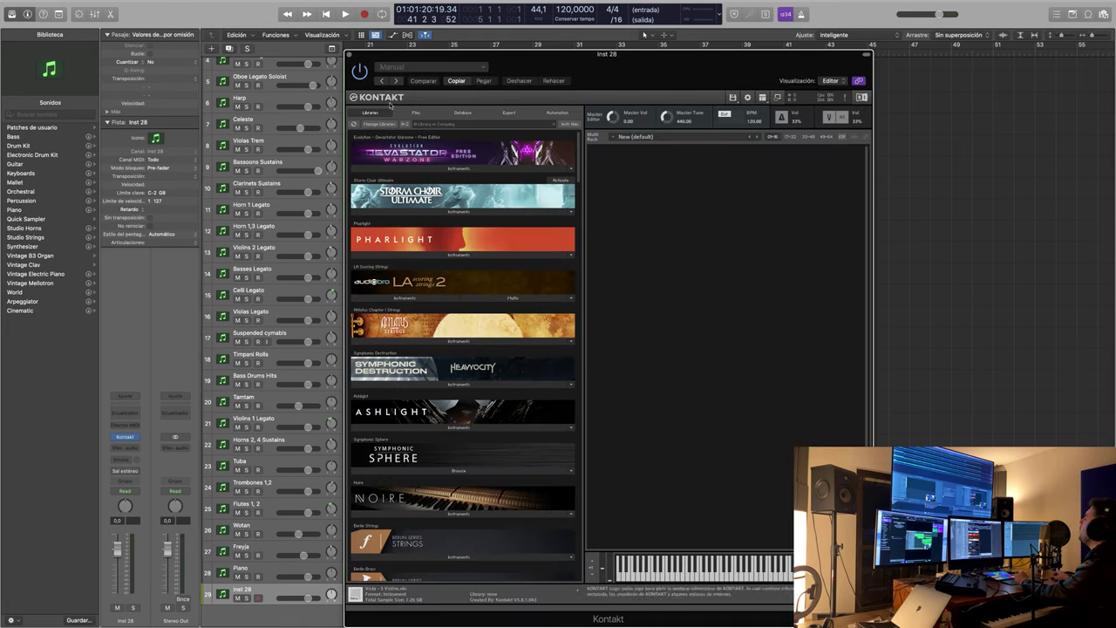
left_click(356, 59)
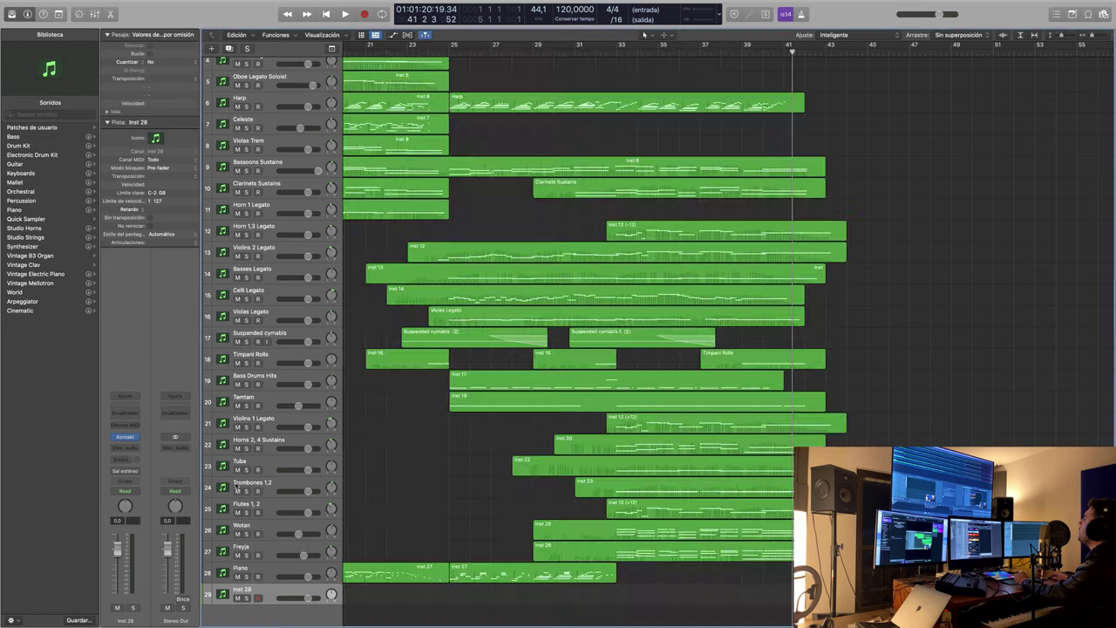
left_click(136, 439)
left_click(169, 388)
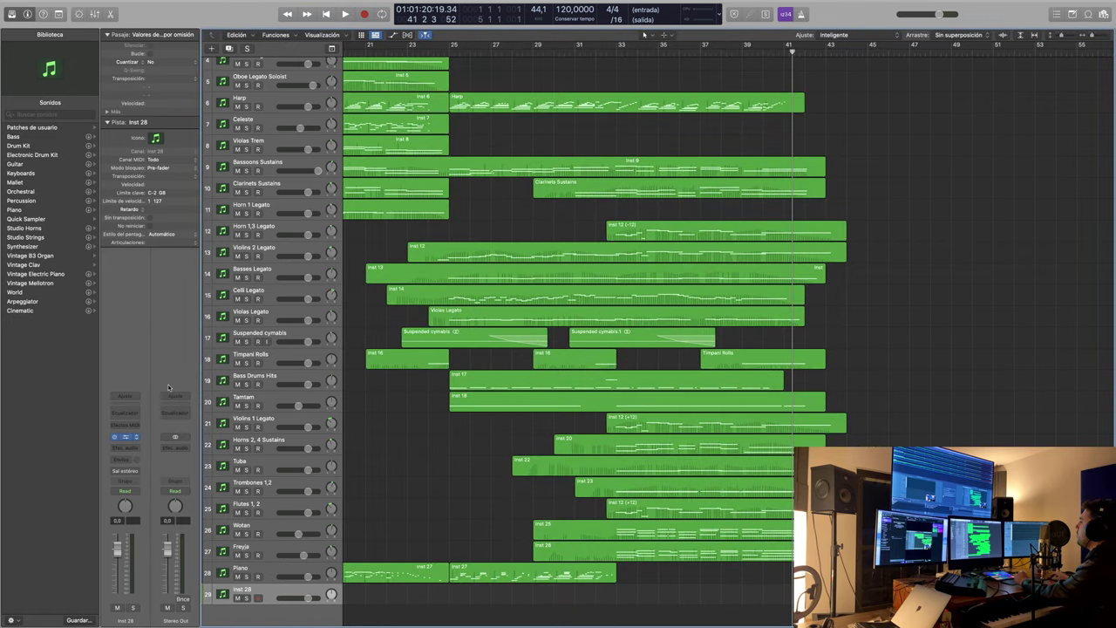
- Look through the Berlin Percussion folders in the SINE library, including Toys, Mallets & Keys, Percussion and Small Metals under Unpitched Metals
scroll(574, 375, "down", 15)
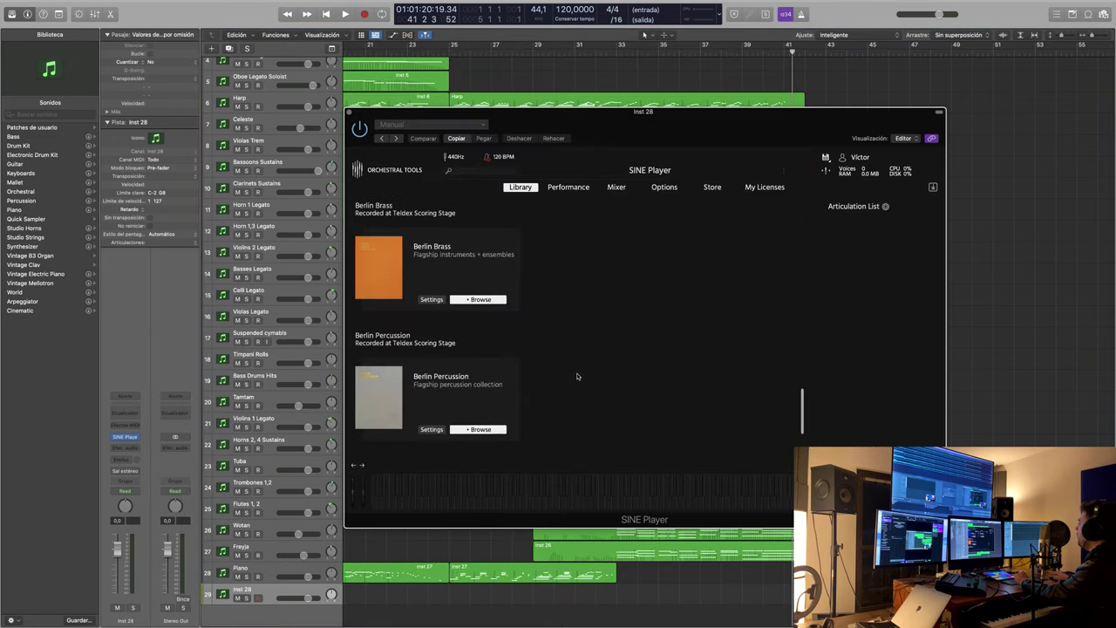
left_click(480, 429)
left_click(459, 380)
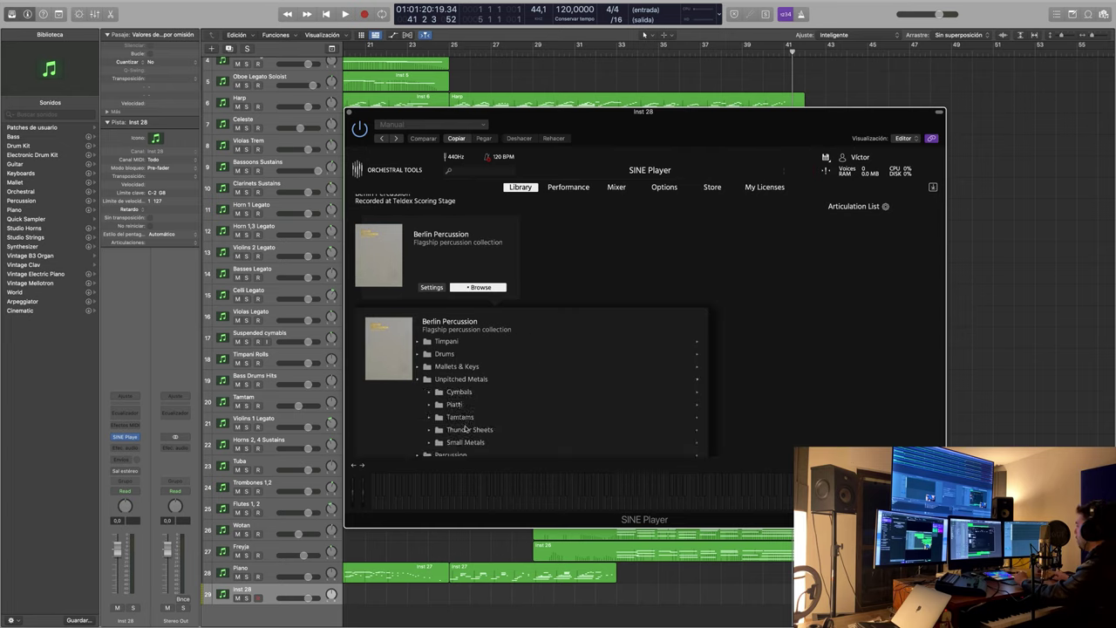
left_click(461, 381)
left_click(442, 405)
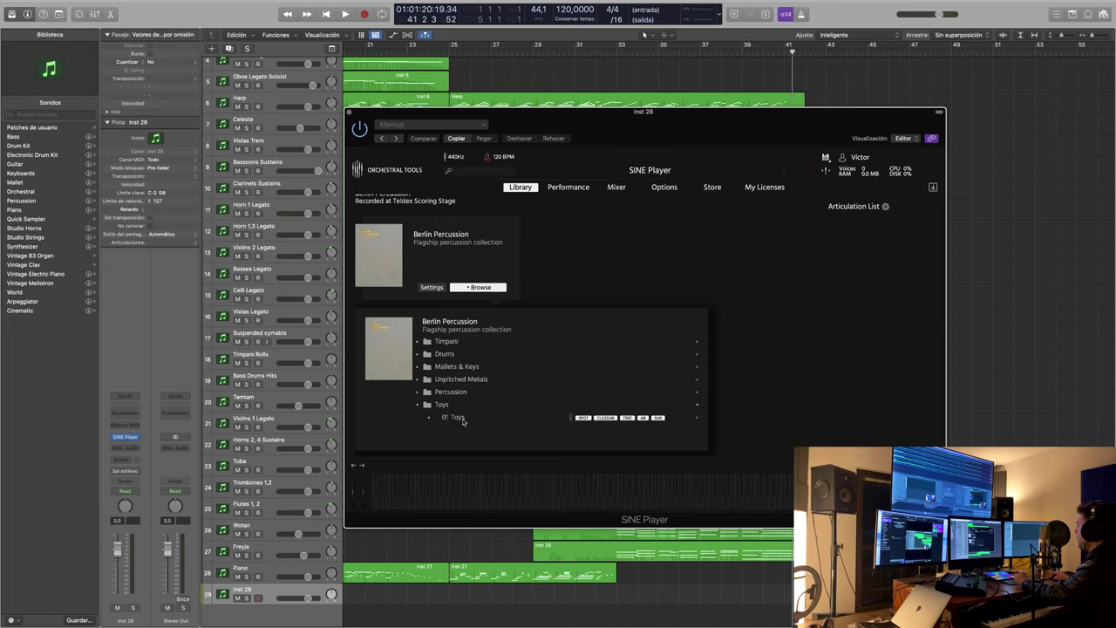
scroll(502, 434, "down", 2)
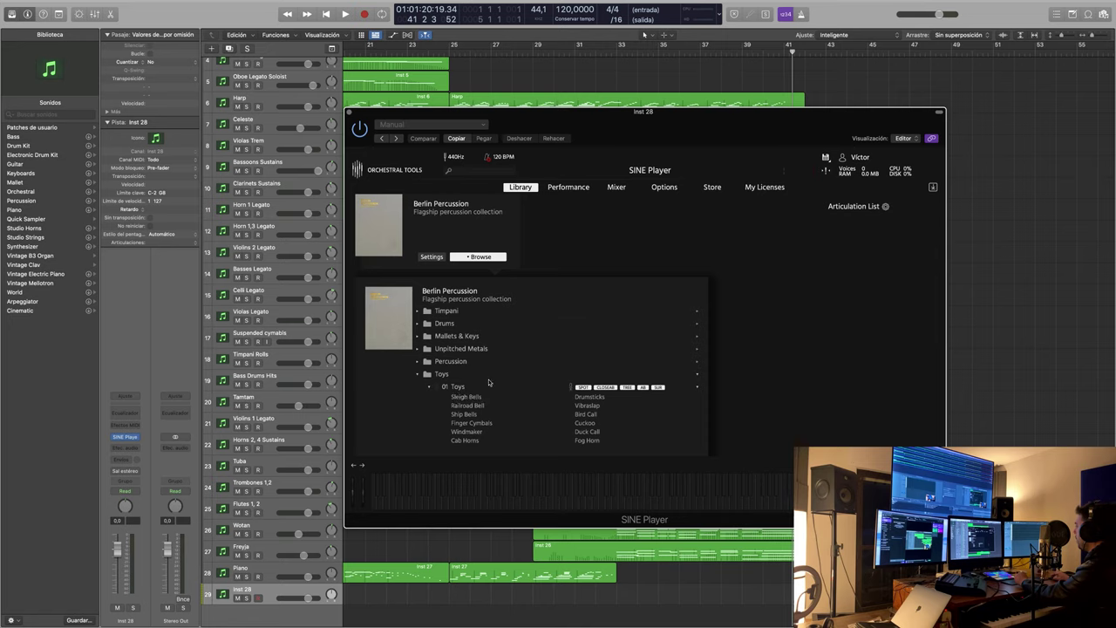
left_click(419, 336)
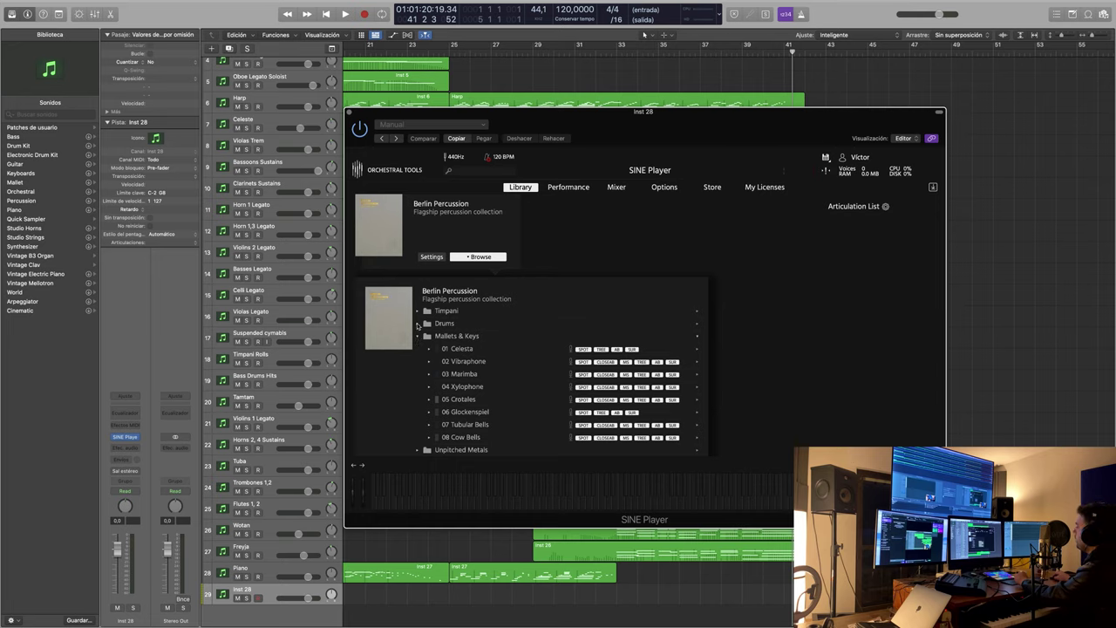
left_click(418, 324)
left_click(418, 324)
left_click(419, 336)
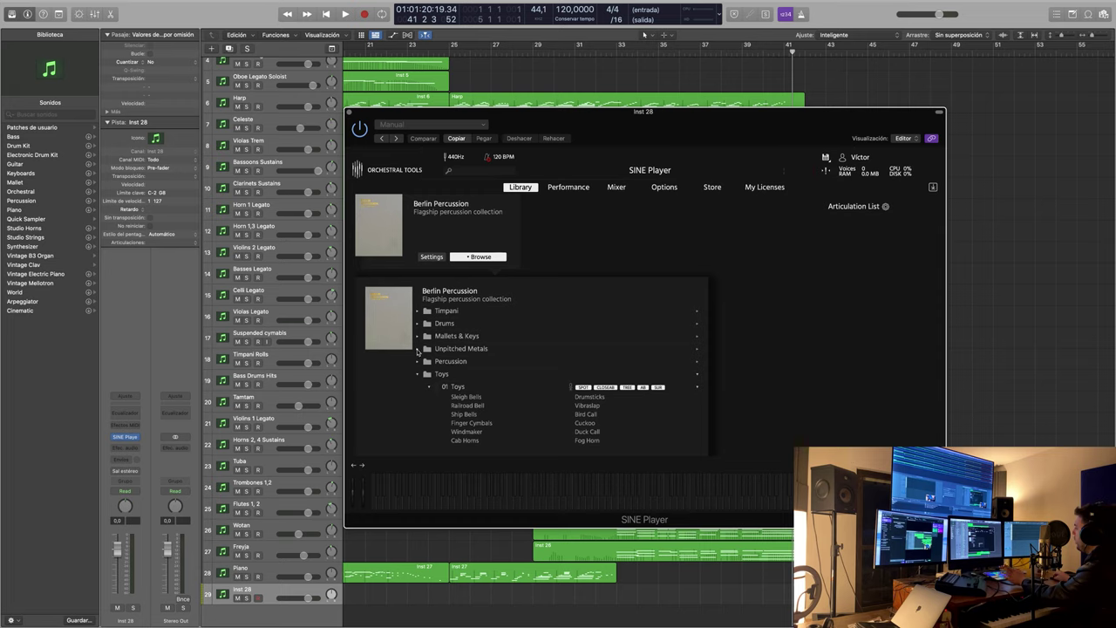
left_click(418, 360)
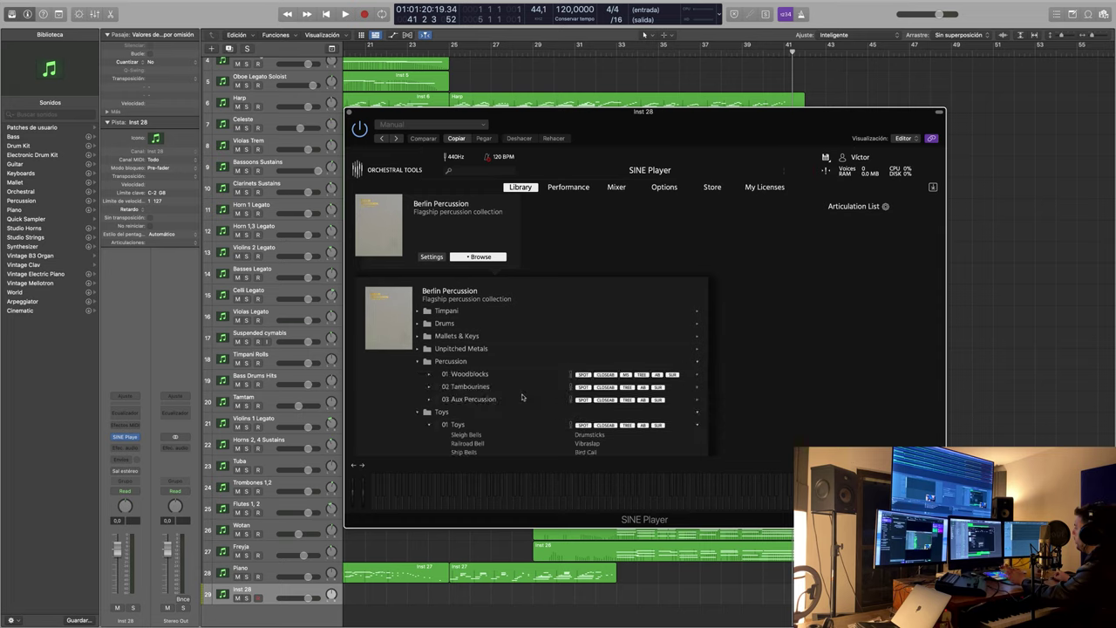
left_click(418, 361)
left_click(417, 348)
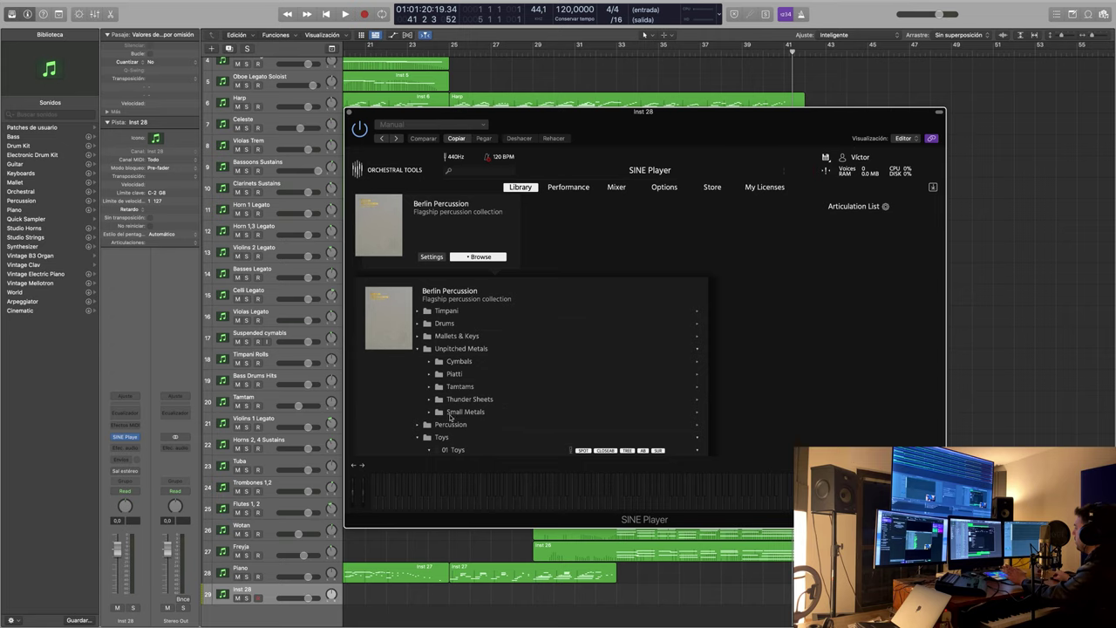
left_click(429, 413)
scroll(497, 422, "down", 3)
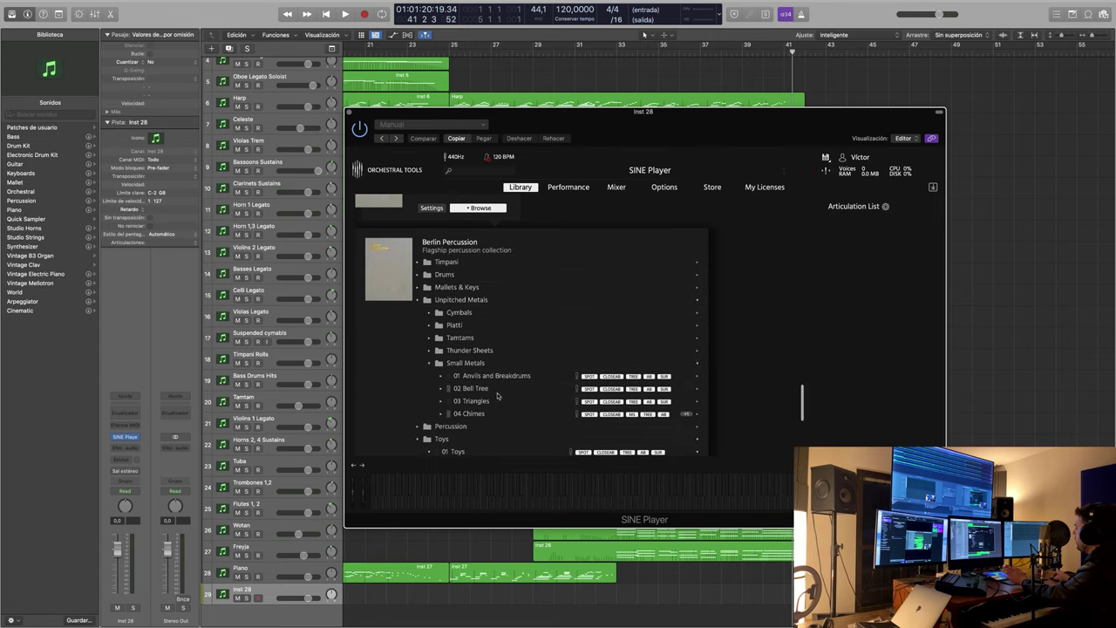
- Try the full 04 Chimes instrument on Inst 28 and remove it from the articulation list
double_click(471, 415)
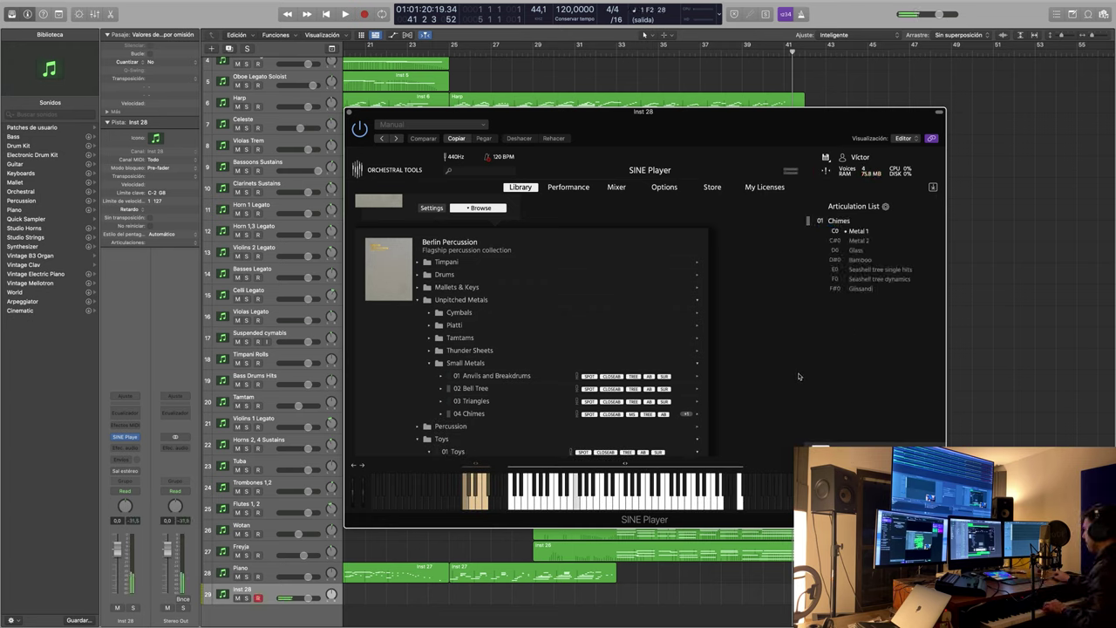
right_click(846, 224)
left_click(788, 289)
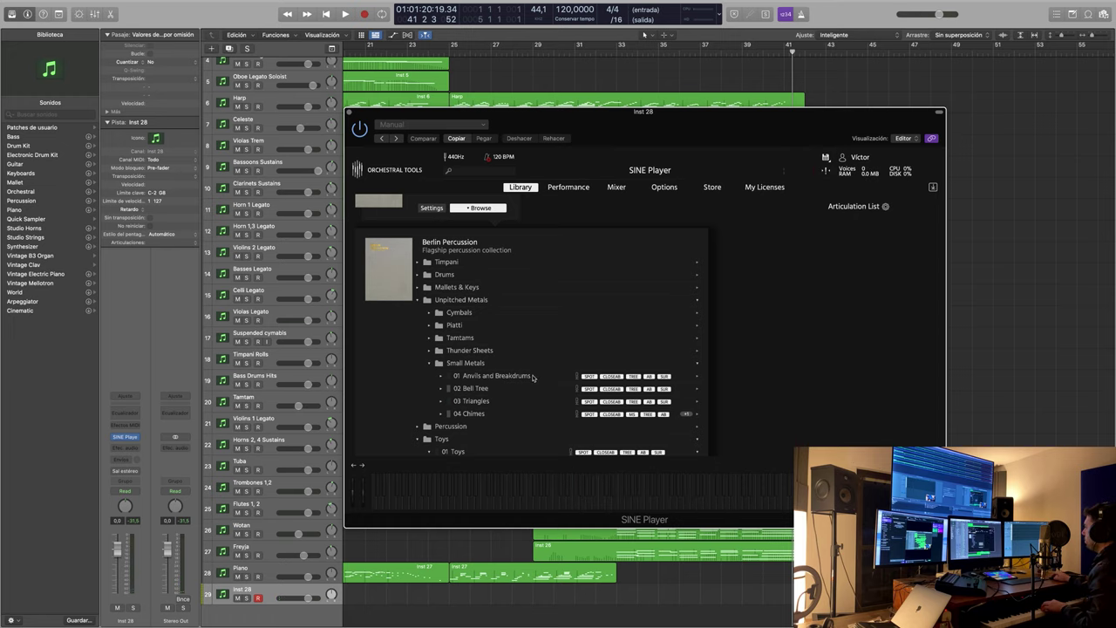
- Load only the Glass articulation of 04 Chimes on Inst 28 and close the SINE Player window
left_click(471, 415)
scroll(526, 416, "down", 2)
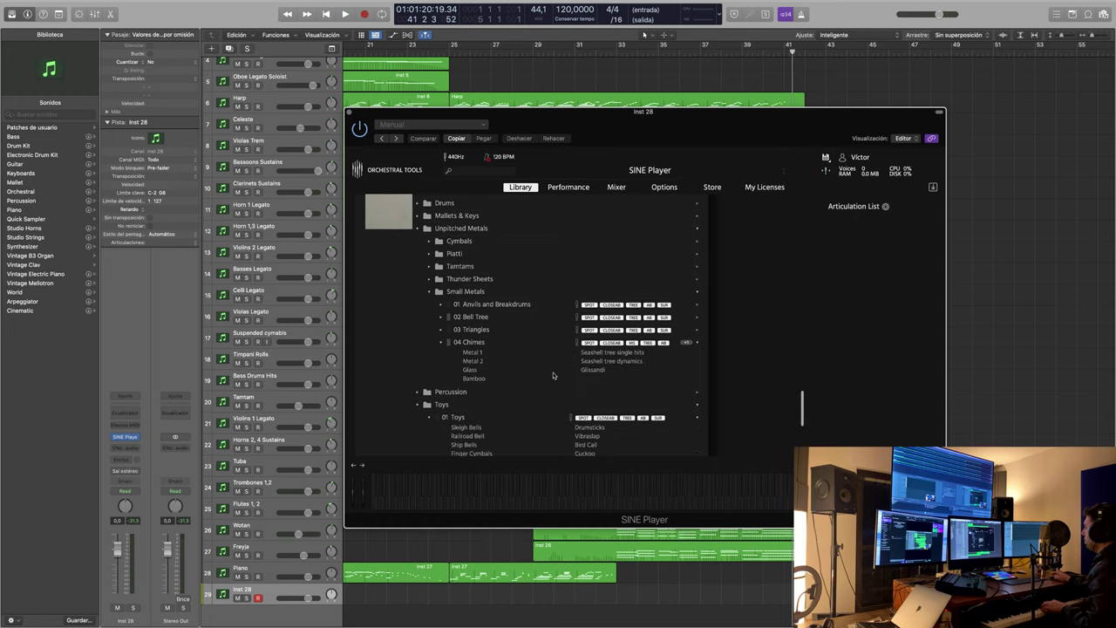
double_click(469, 369)
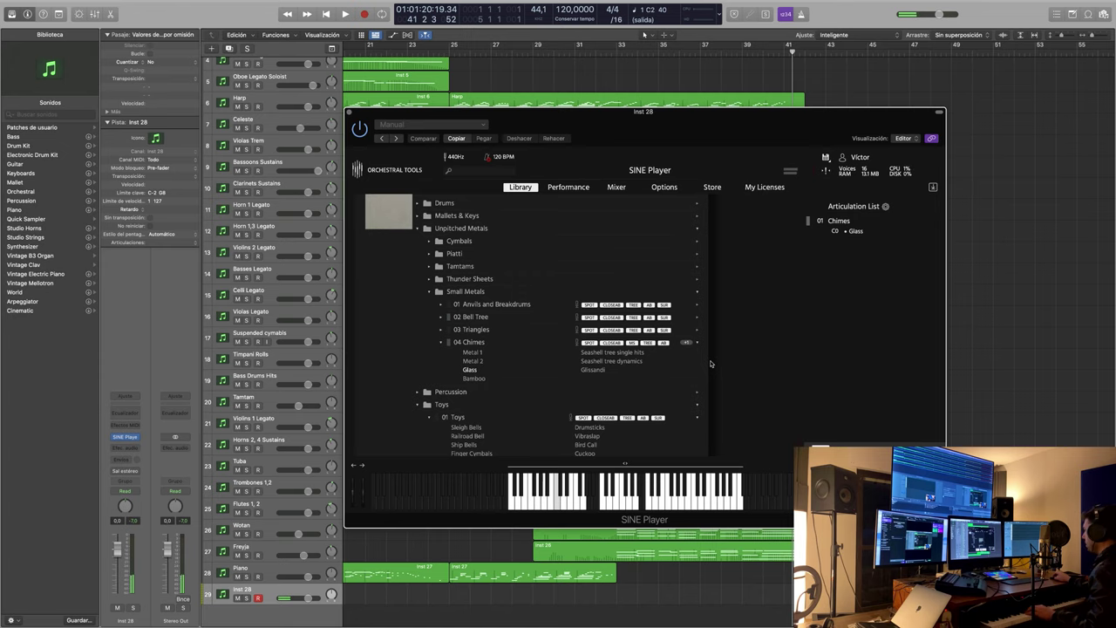
left_click(350, 113)
- Try to record a glass chimes take on Inst 28, playing from bar 23
left_click(408, 45)
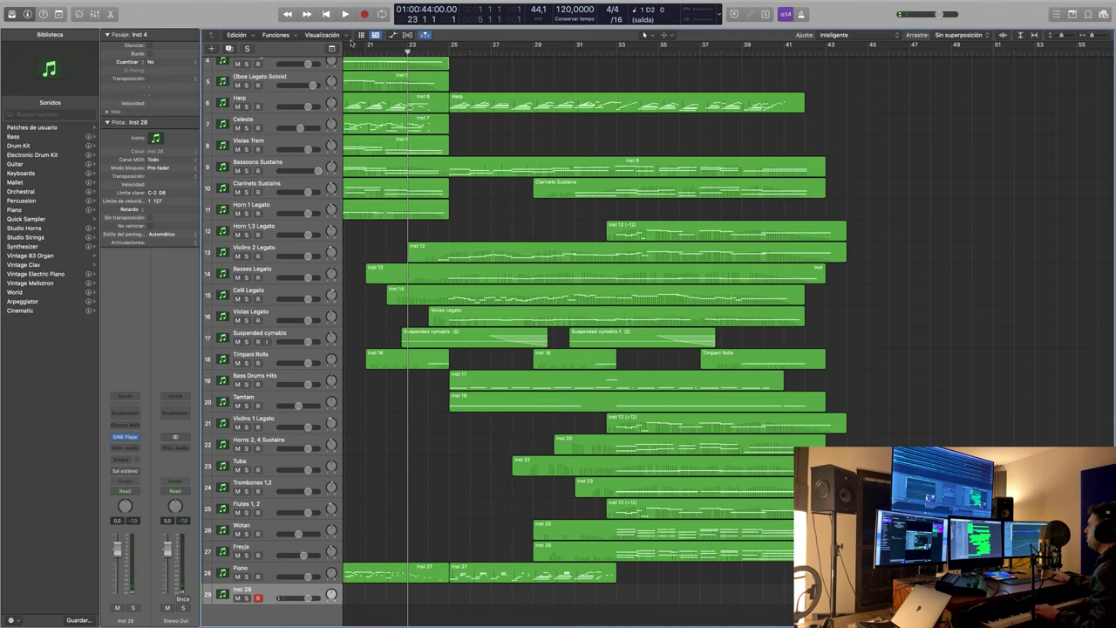
key("space")
key("r")
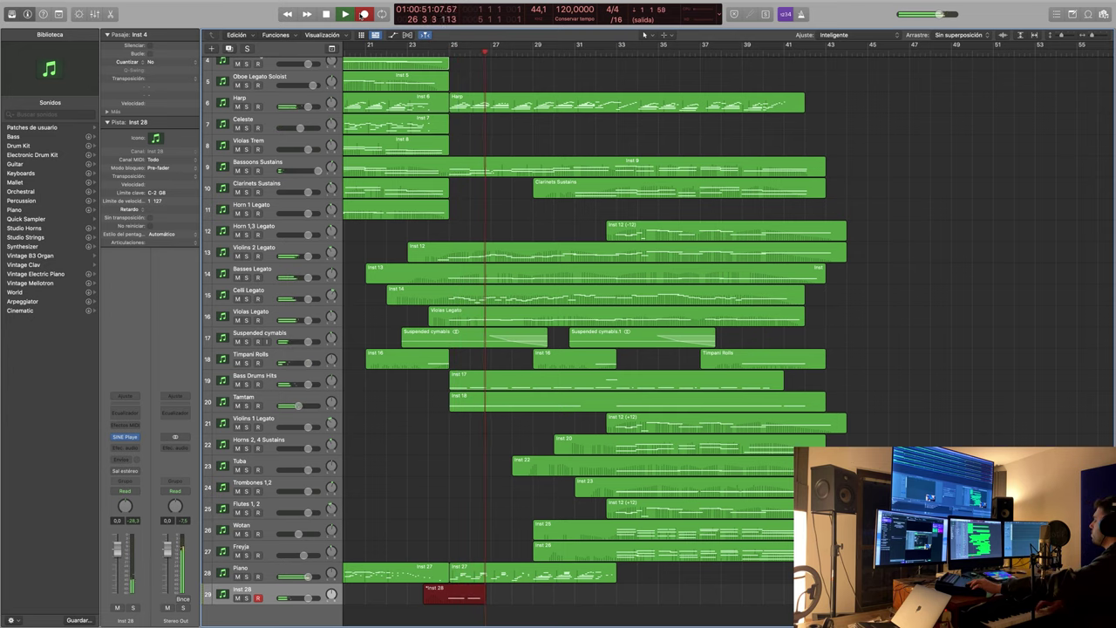
left_click(364, 14)
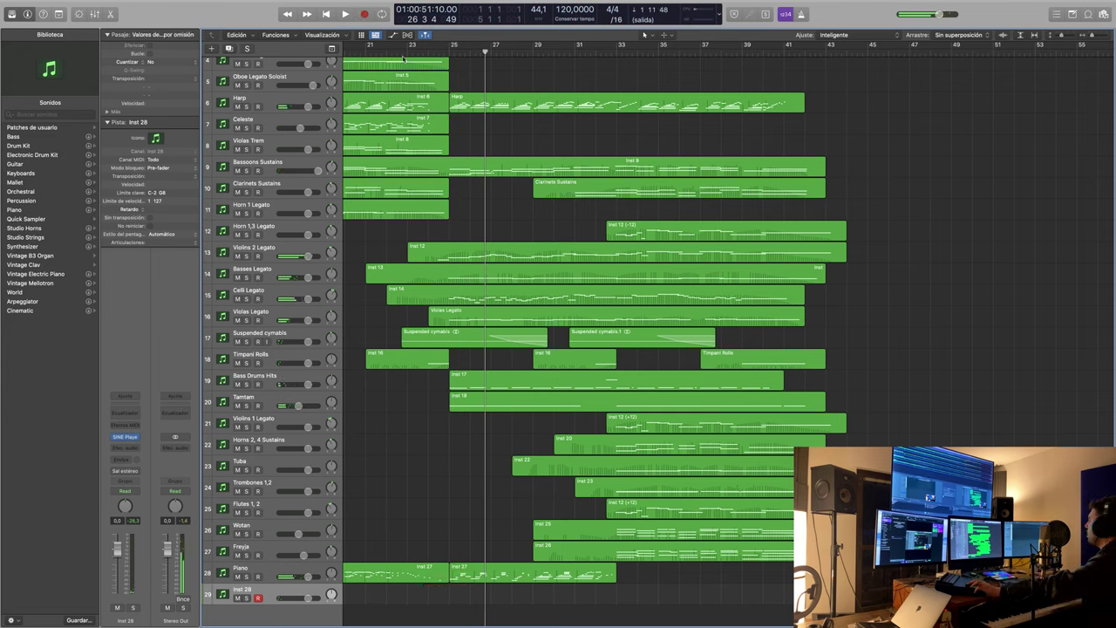
- Record a glass chimes part from about bar 23, setting the track's volume to -6.0 dB and naming it Chimes
left_click(364, 15)
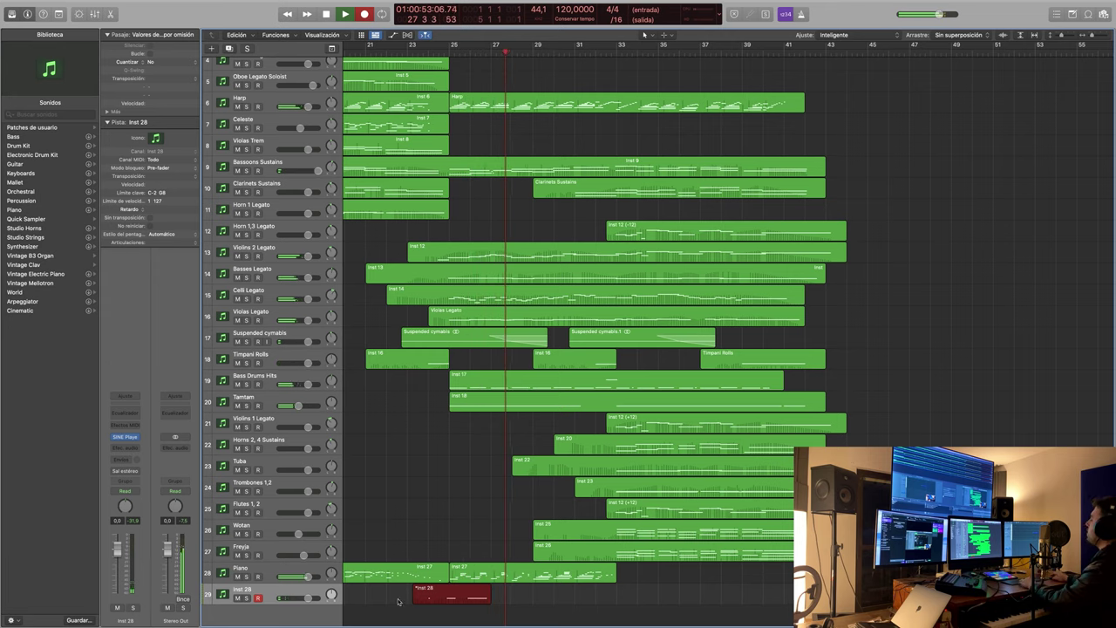
left_click_drag(292, 598, 279, 598)
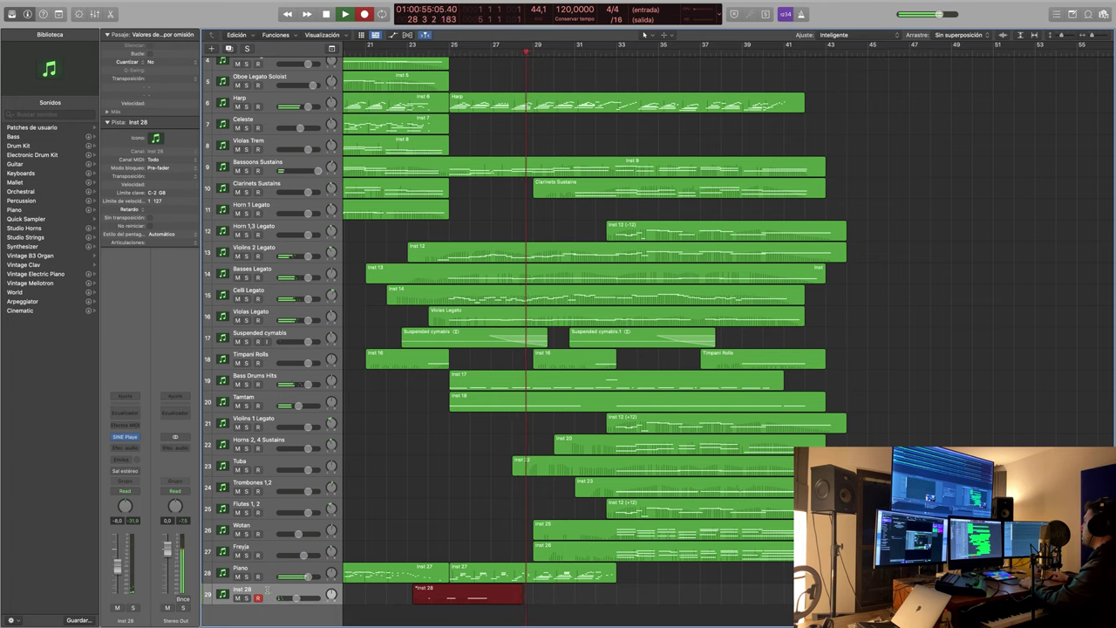
double_click(242, 589)
type("Chimes")
key("Return")
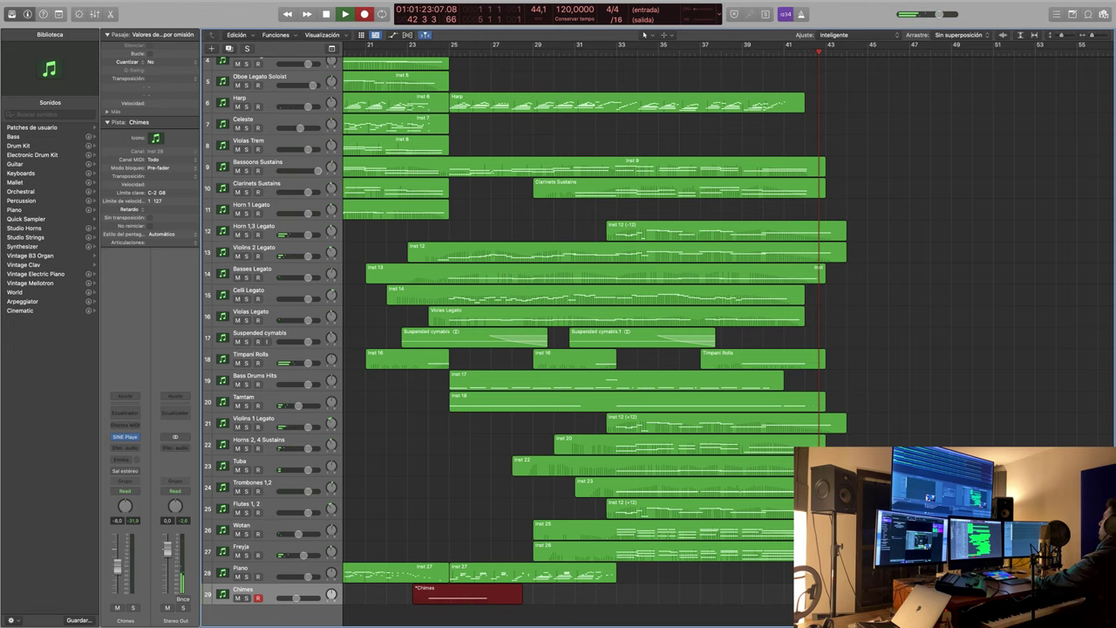
key("space")
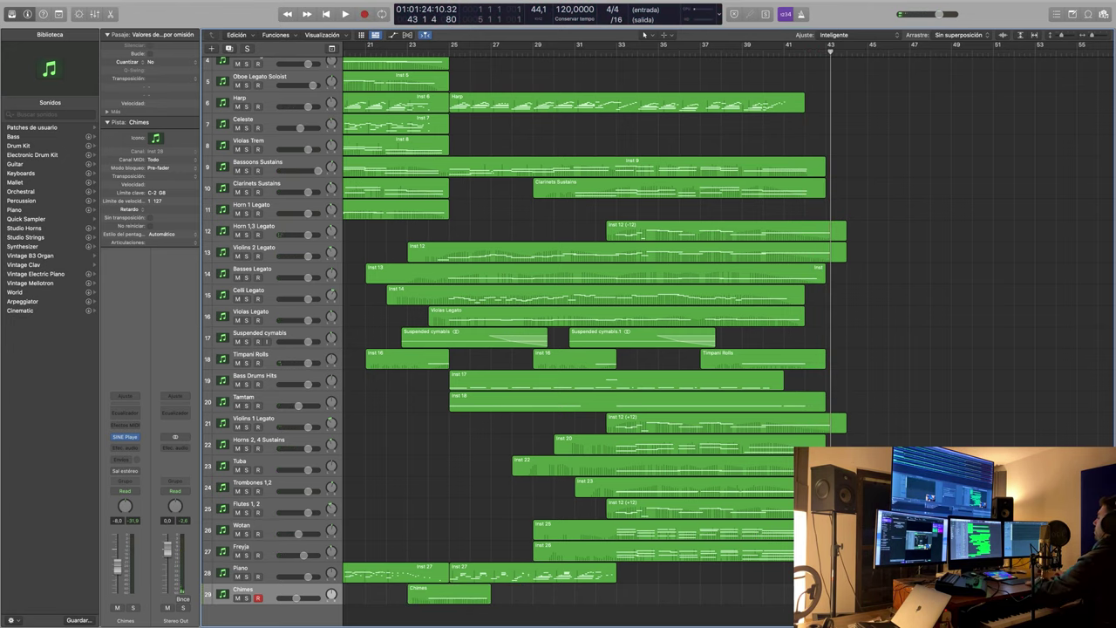
- Add a new Kontakt track below Chimes and load 01. Contrabassoon Legato from the Berlin Series Woodwinds library
scroll(478, 567, "down", 1)
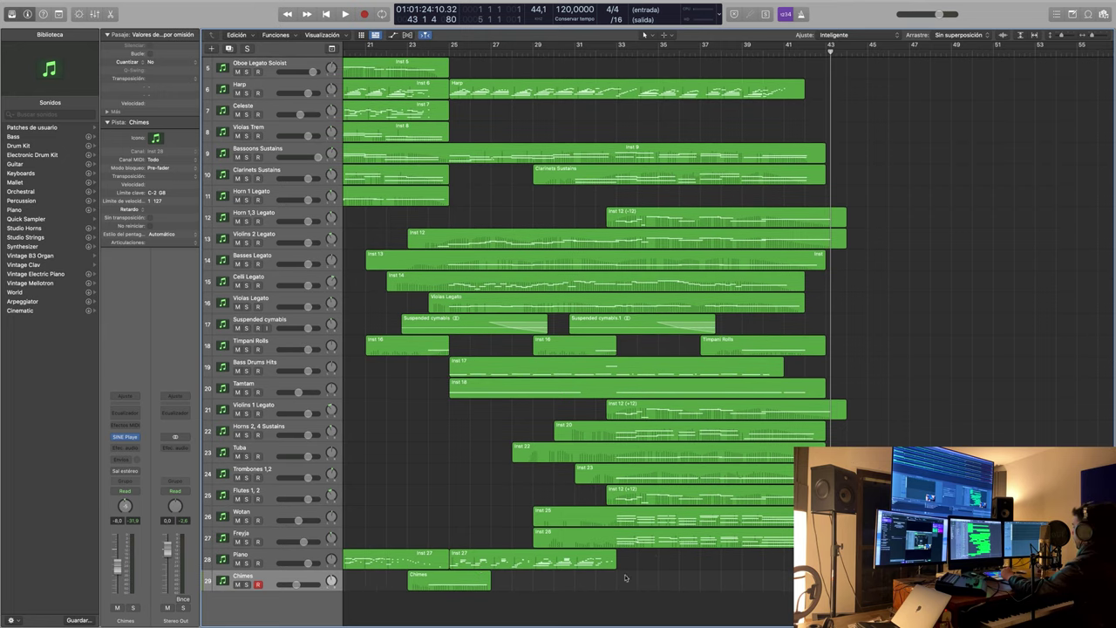
double_click(273, 619)
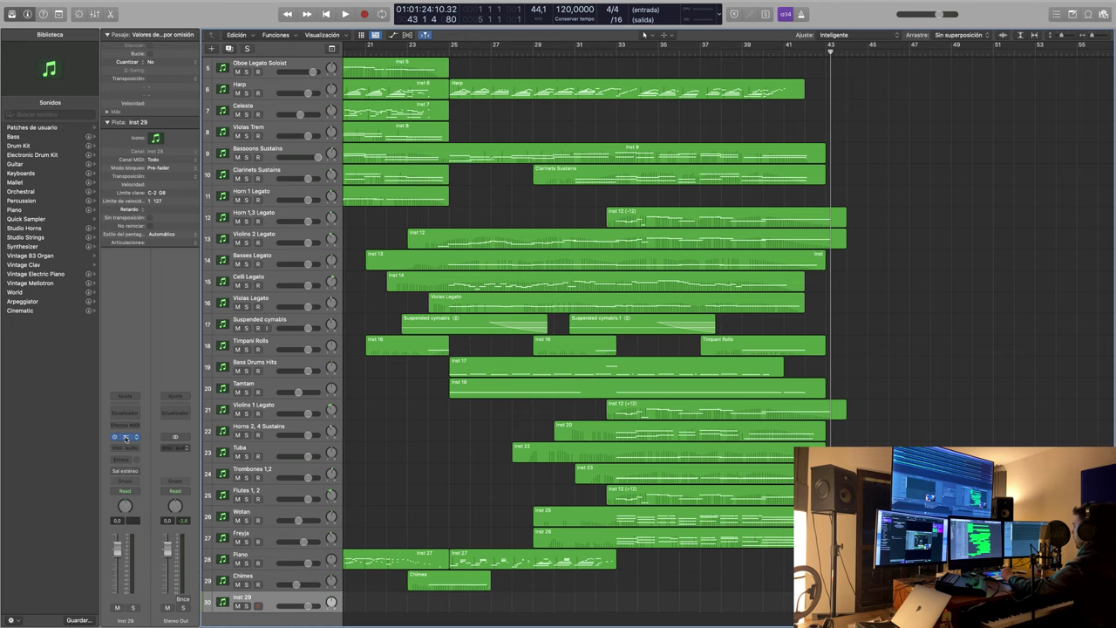
scroll(488, 233, "down", 5)
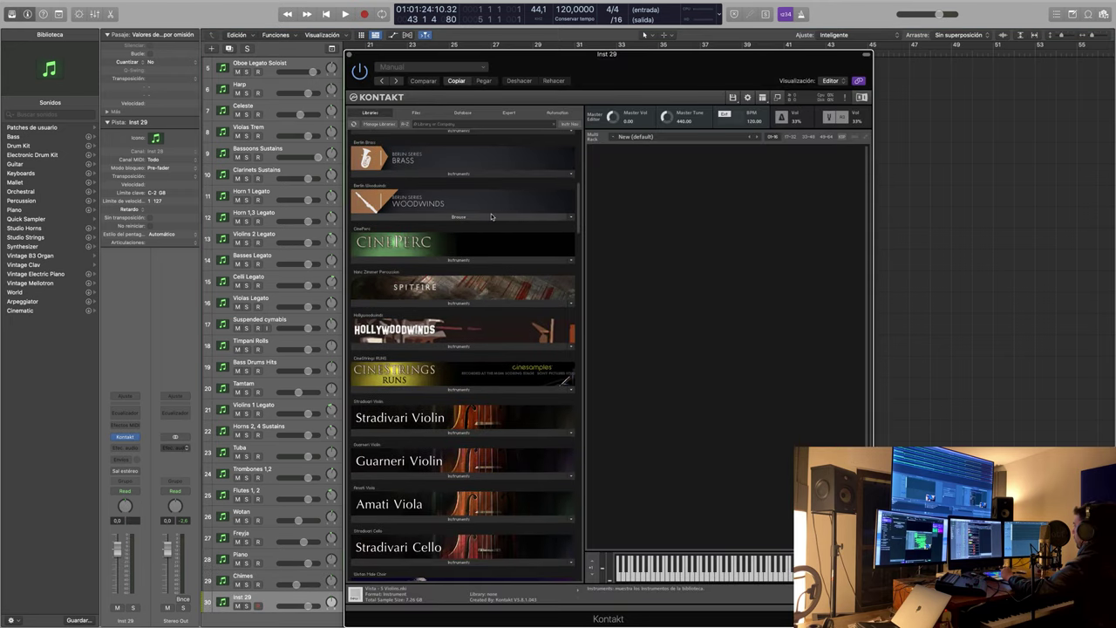
left_click(493, 217)
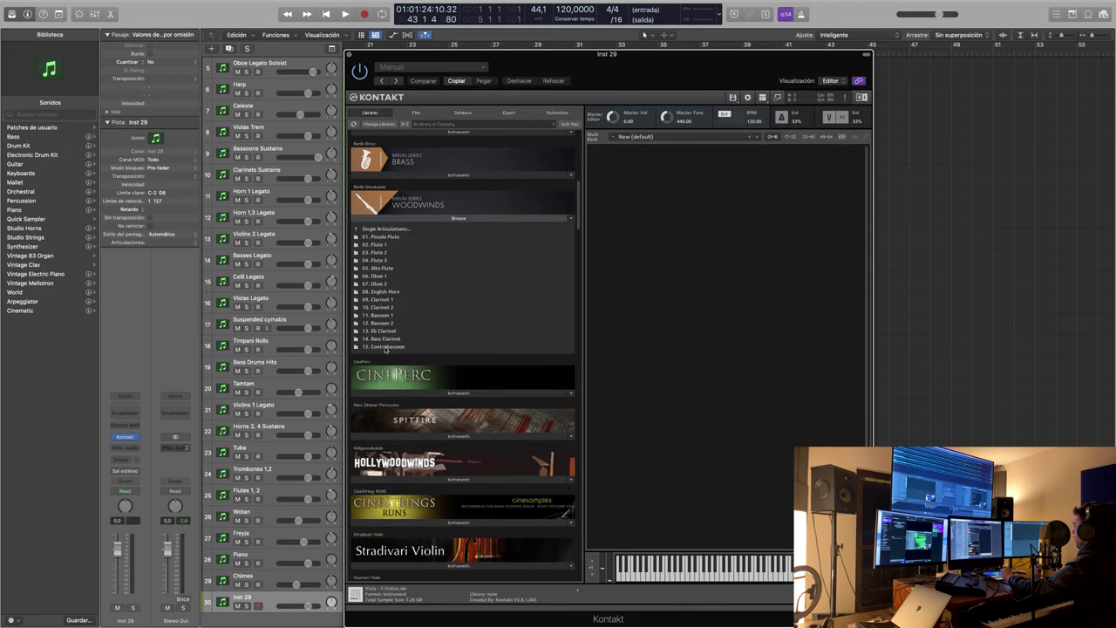
double_click(386, 347)
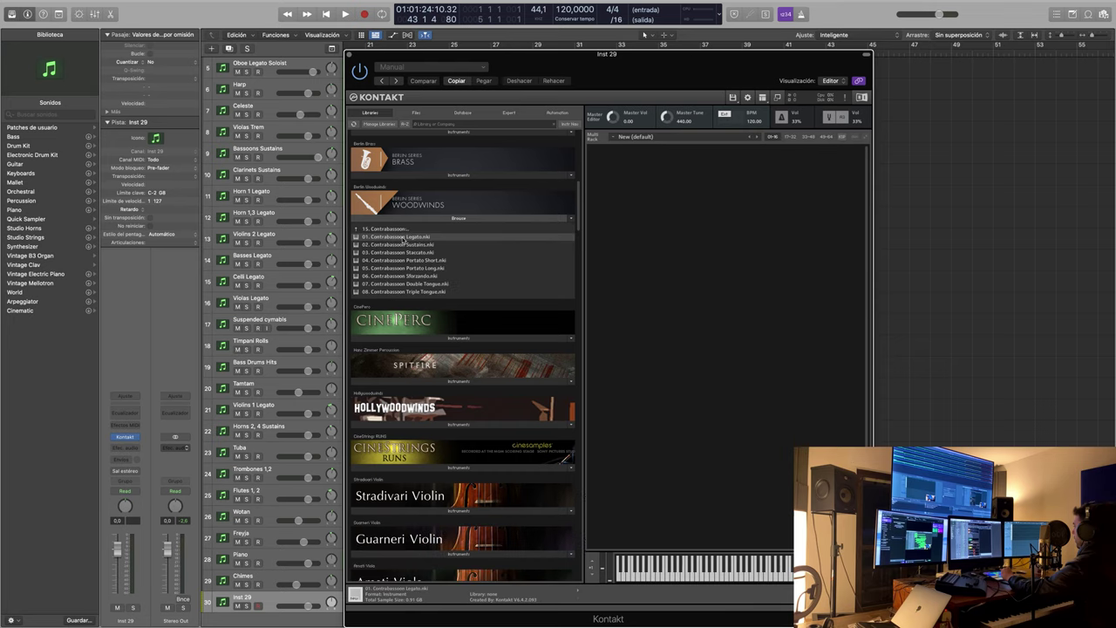
double_click(402, 238)
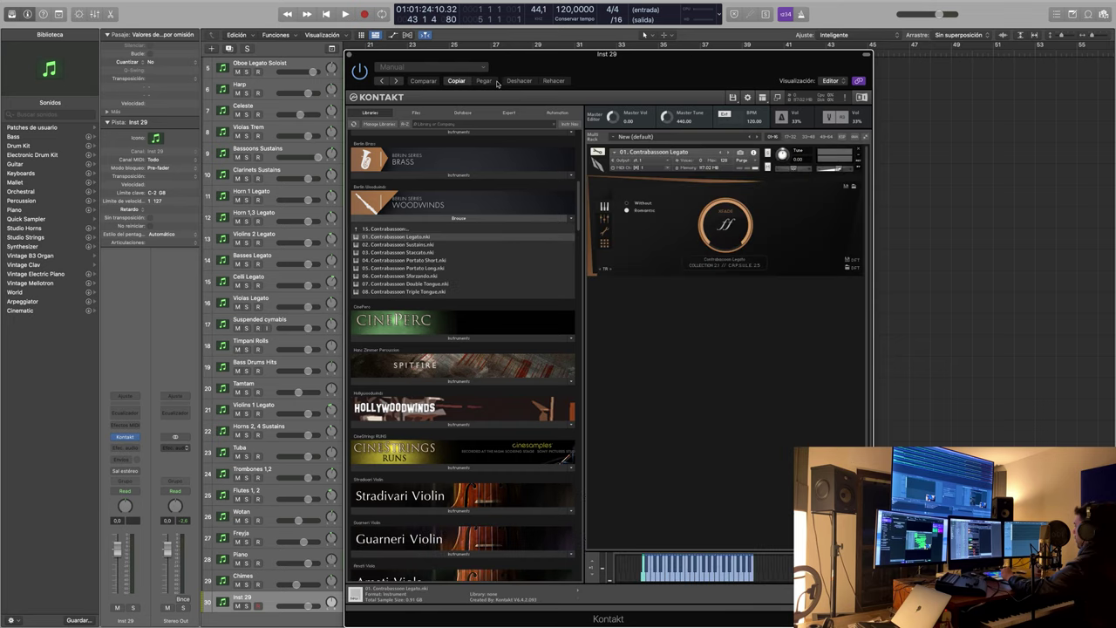
key("super+w")
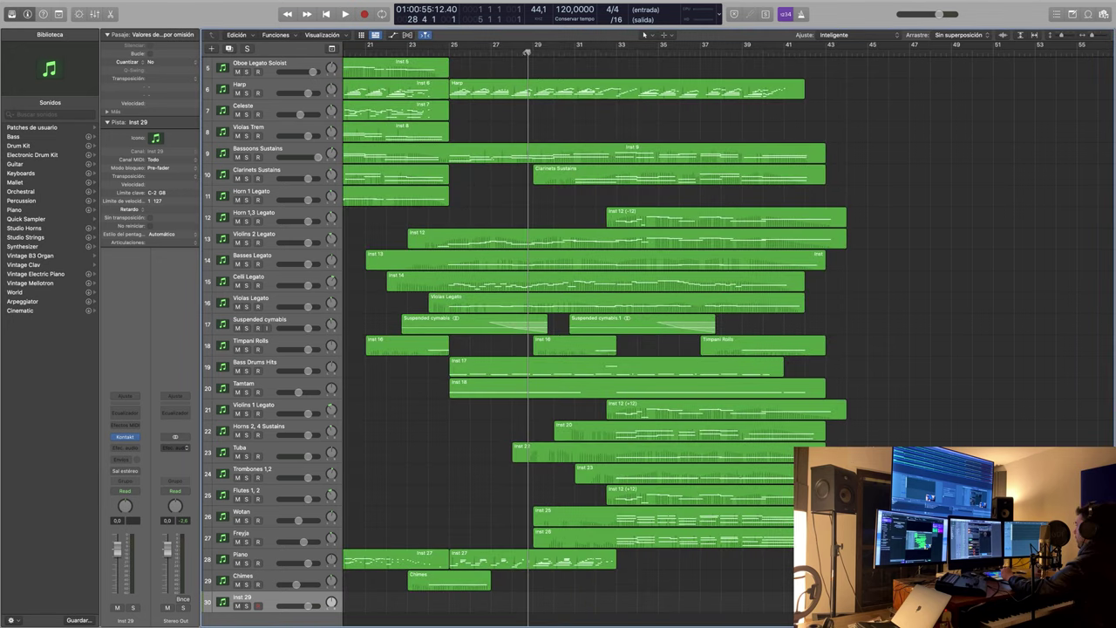
- Record a contrabassoon part on Inst 29 from about bar 29 to bar 42 and name the track Contrabassoon
key("r")
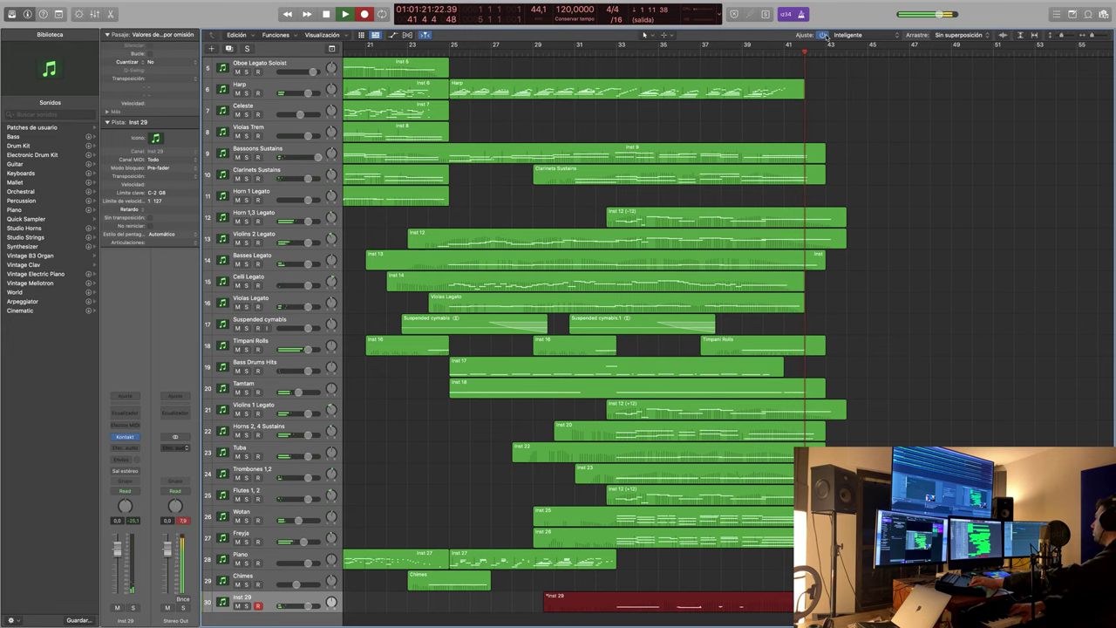
key("space")
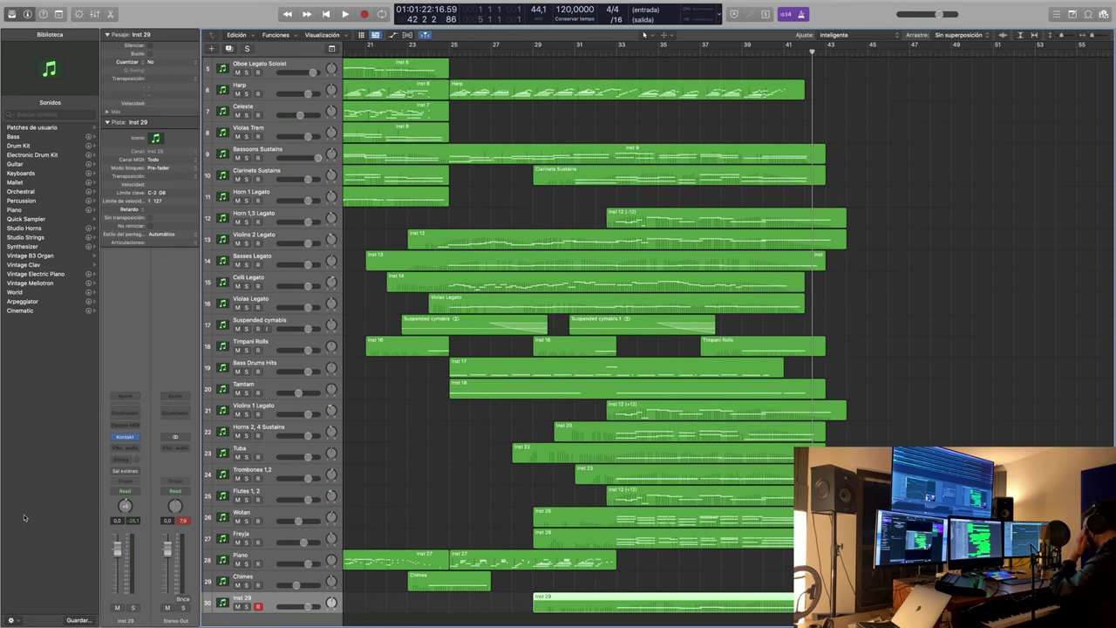
double_click(291, 600)
type("Contr")
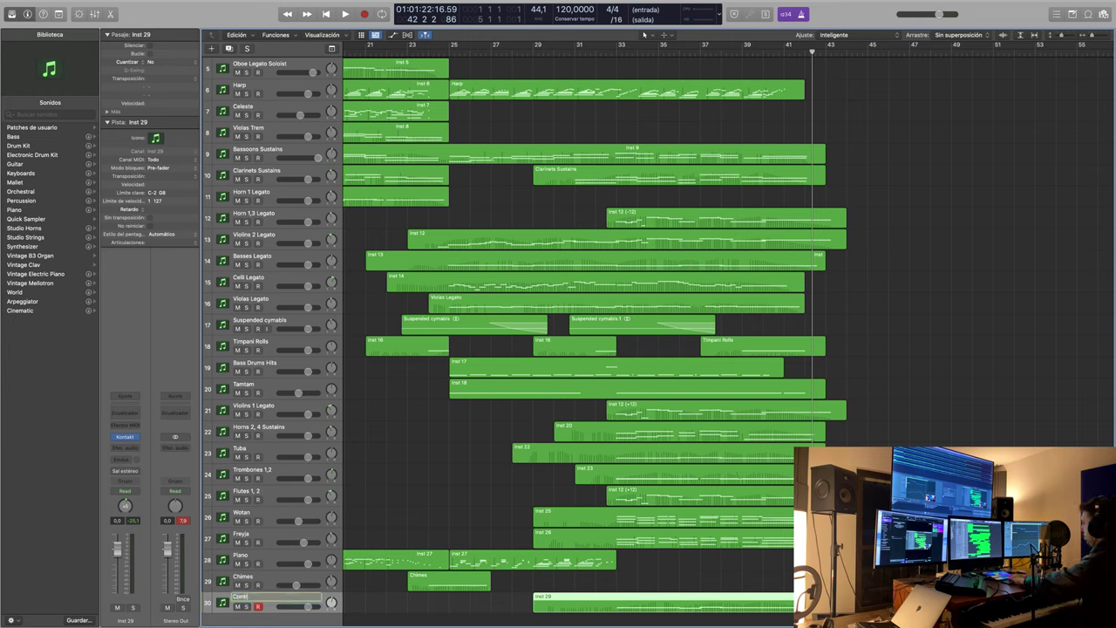
type("abassoo")
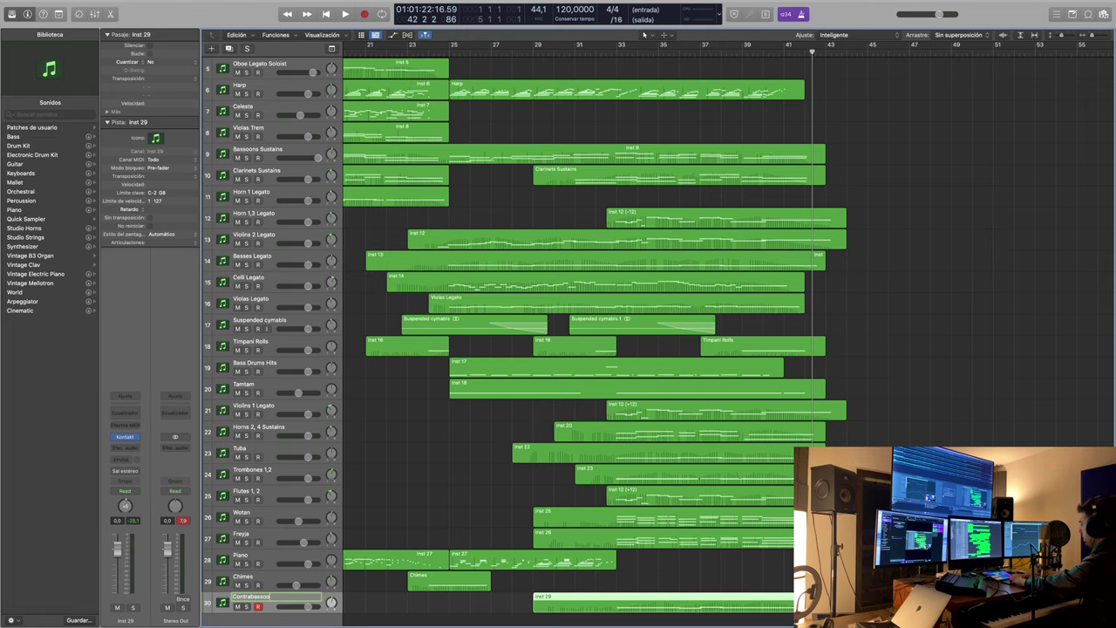
type("n")
key("Return")
- Add a new track below Contrabassoon and load Omnisphere as its instrument
scroll(363, 618, "down", 2)
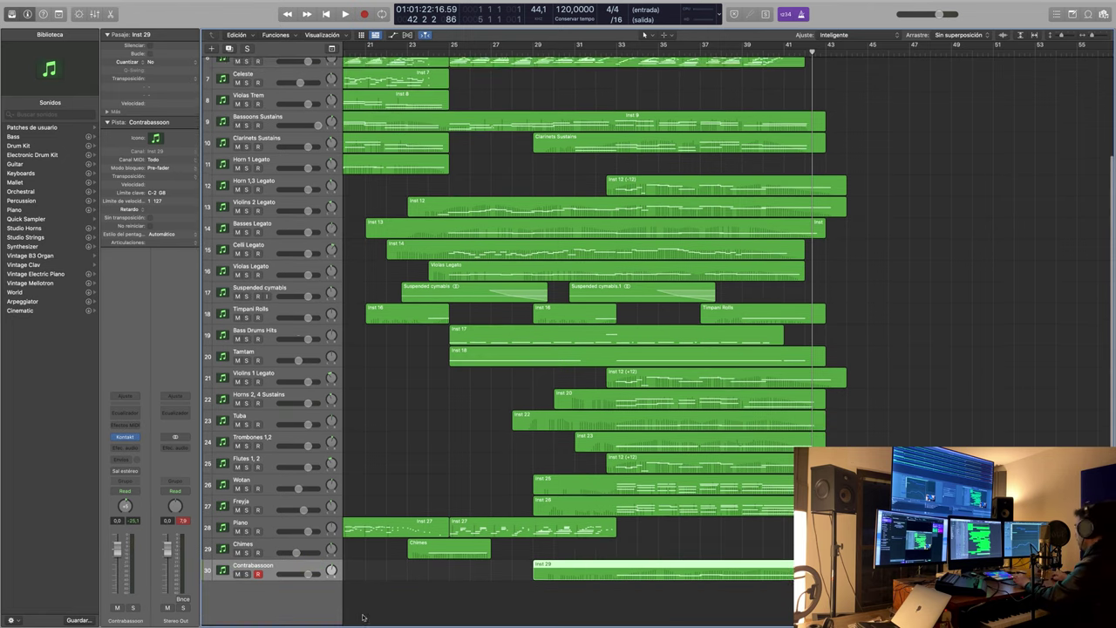
scroll(292, 600, "left", 3)
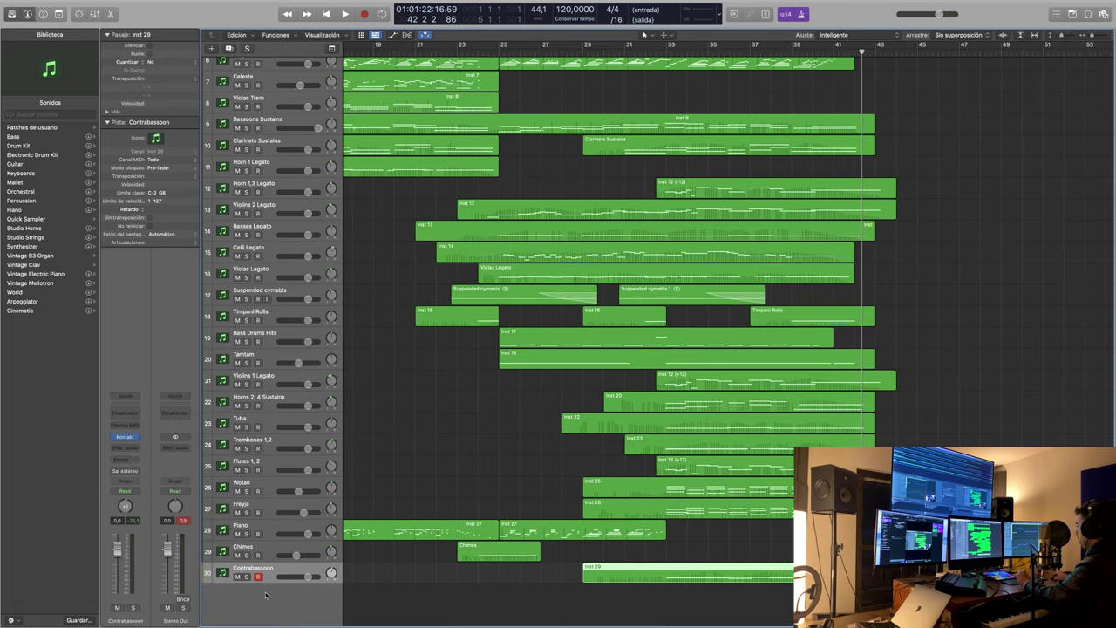
double_click(266, 595)
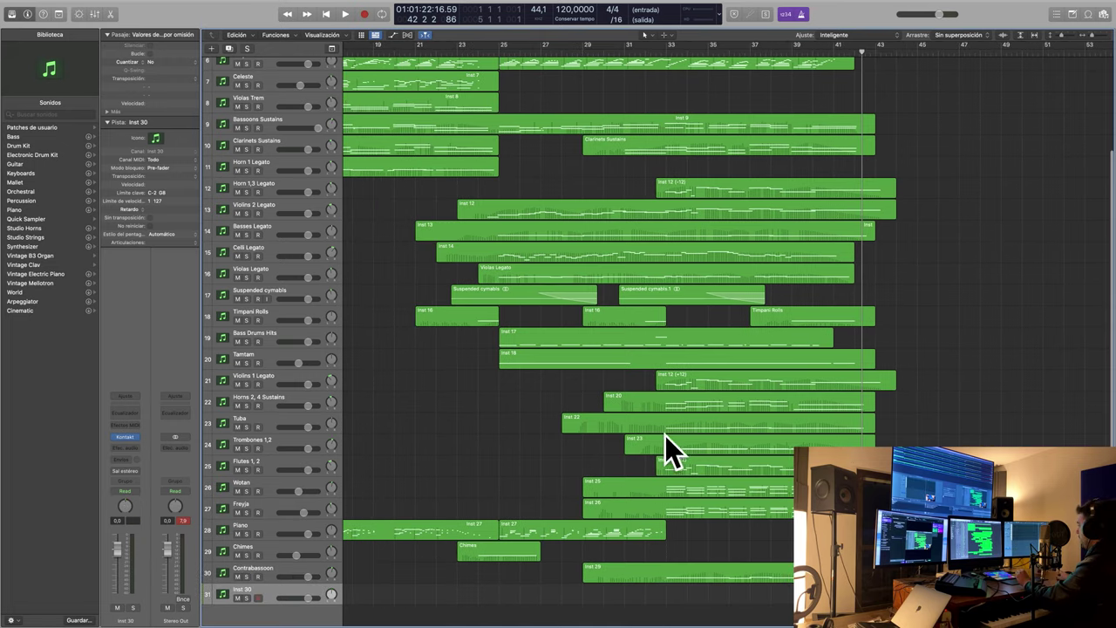
left_click(130, 436)
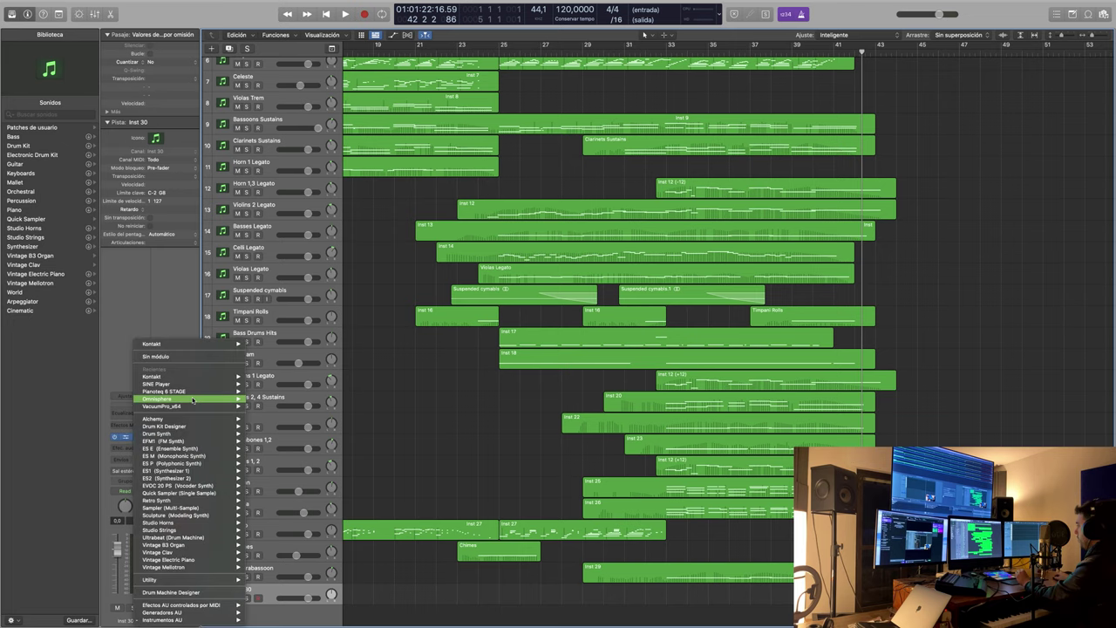
left_click(192, 400)
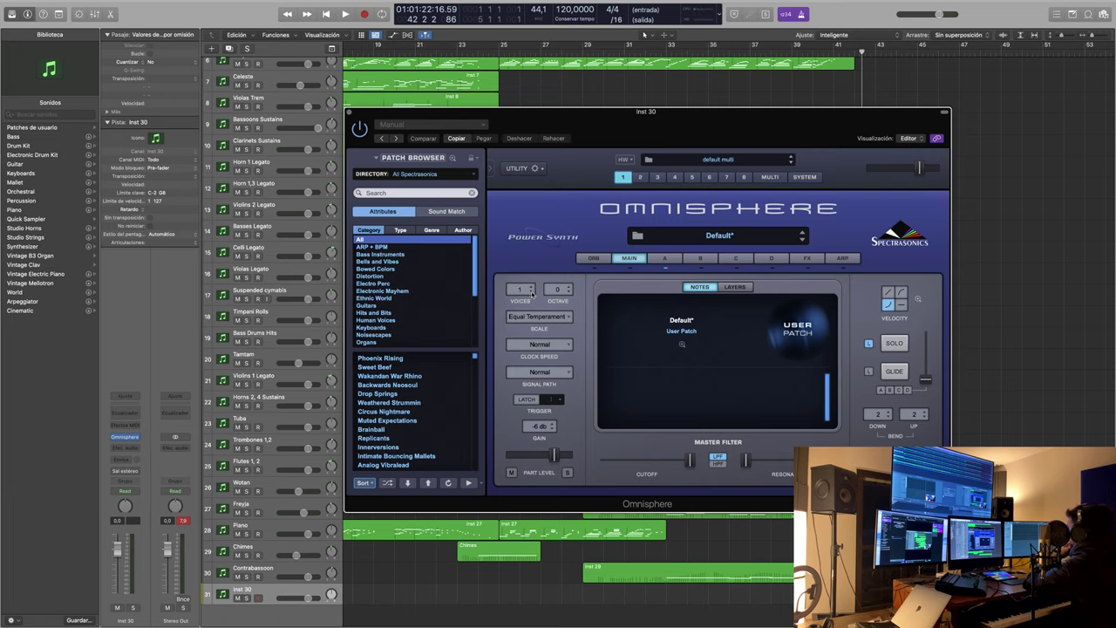
- Set the oscillator of Omnisphere's layer A to the Sine waveform and close the instrument window
left_click(667, 259)
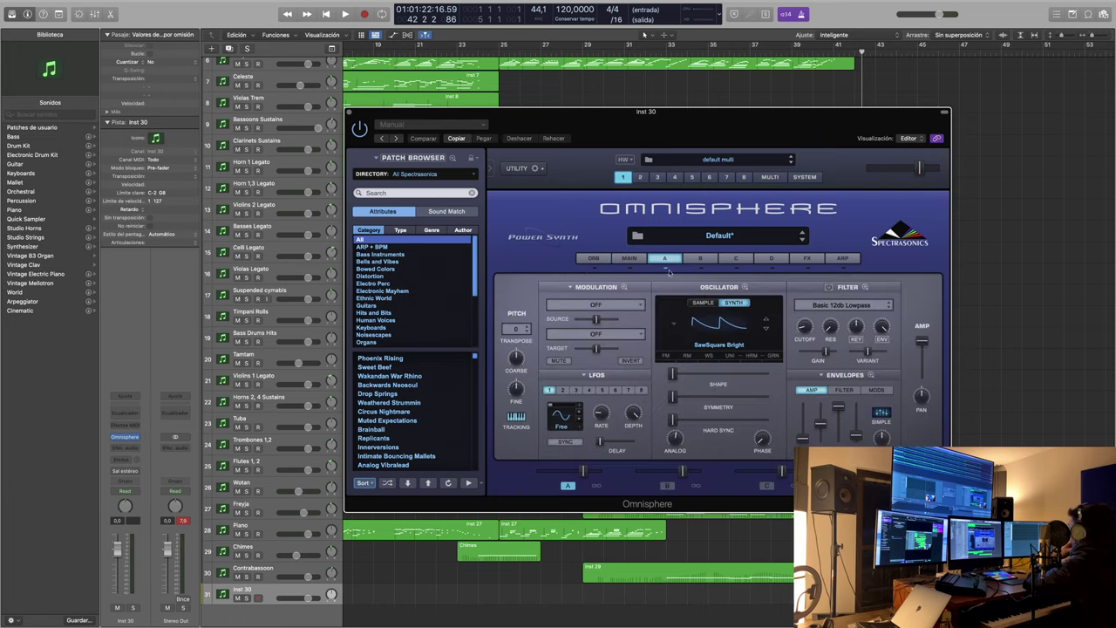
left_click(766, 330)
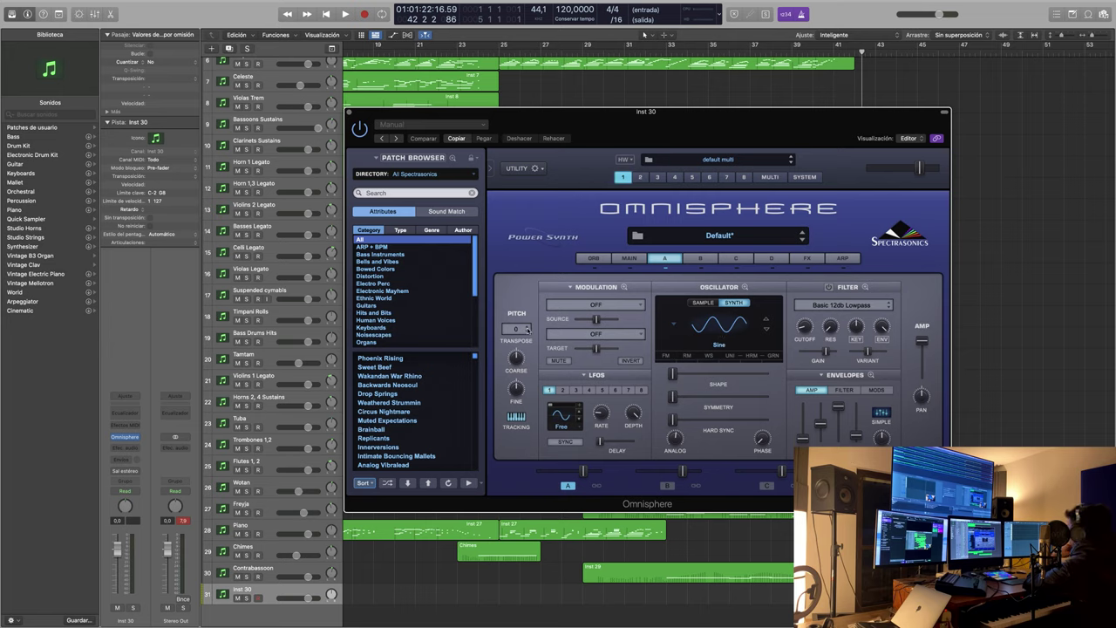
left_click(598, 257)
left_click(629, 259)
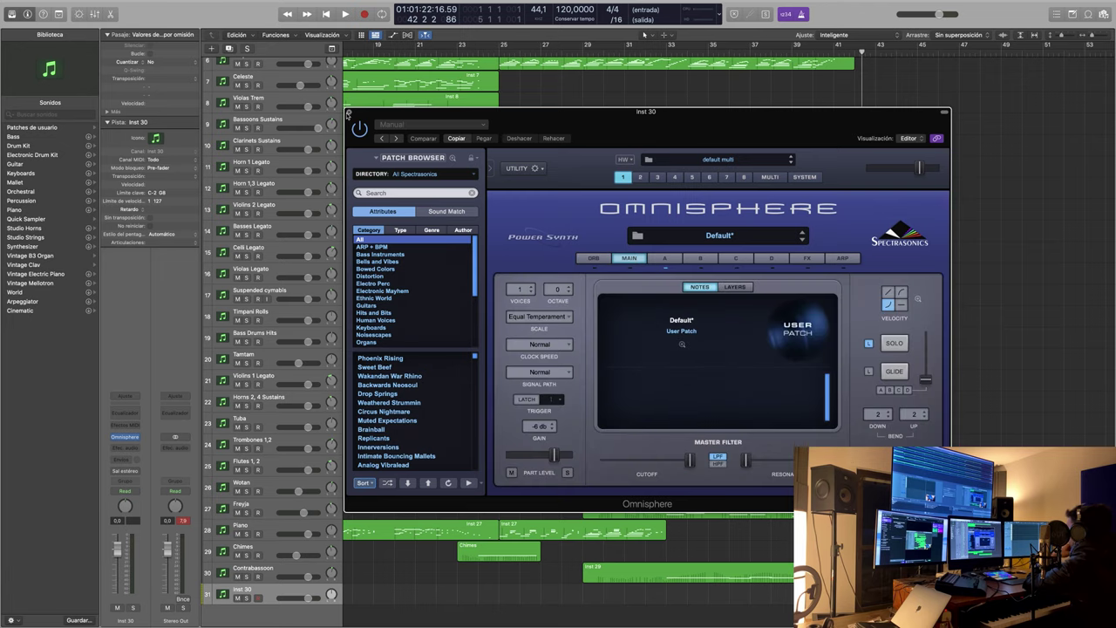
left_click(350, 111)
- Record a sine part from about bar 32 to bar 42, lower the track's volume, and name it SINOIDAL
left_click(573, 52)
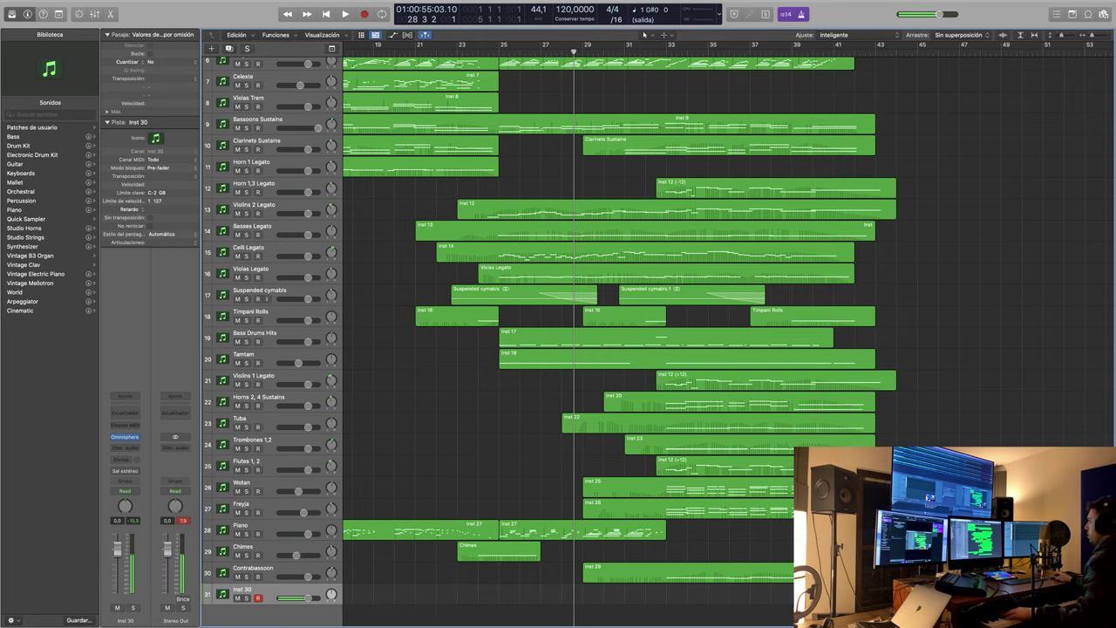
left_click(344, 14)
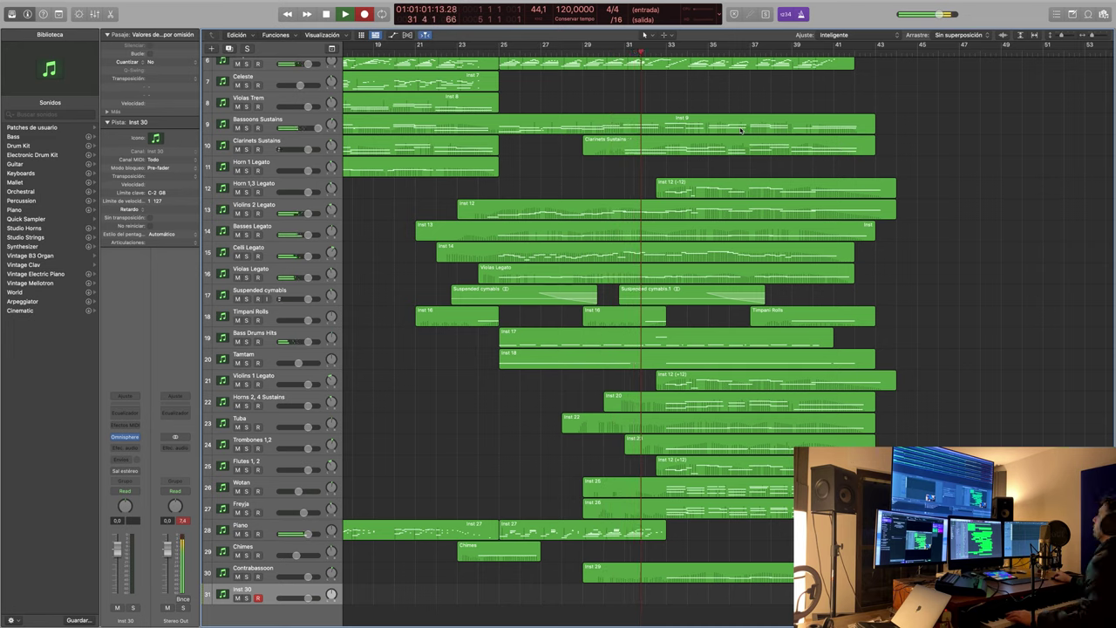
key("r")
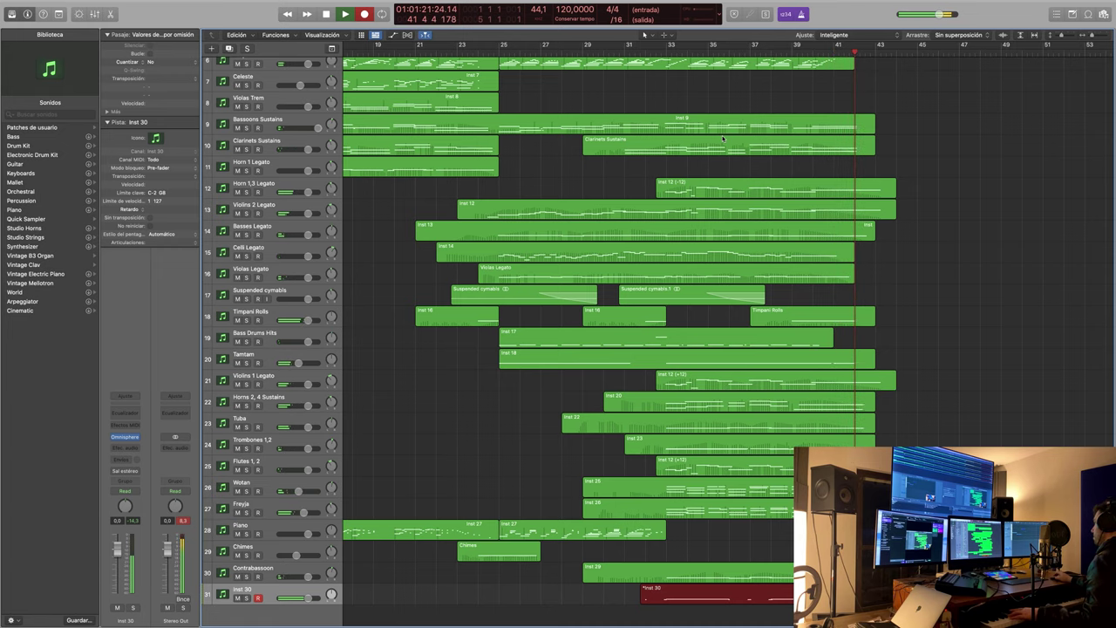
key("space")
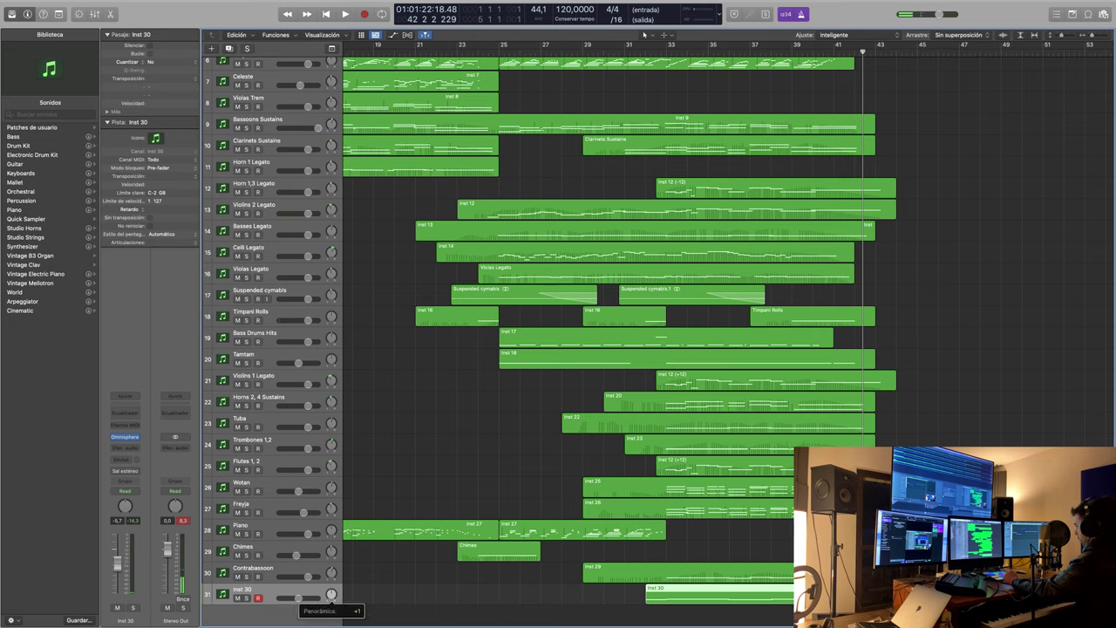
double_click(253, 589)
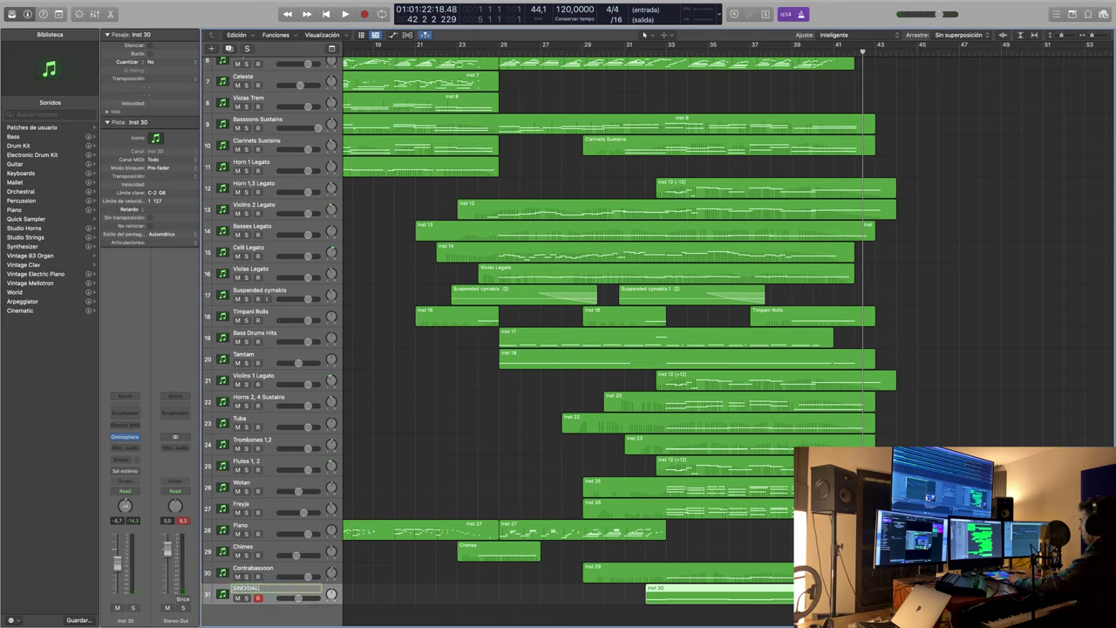
key("Return")
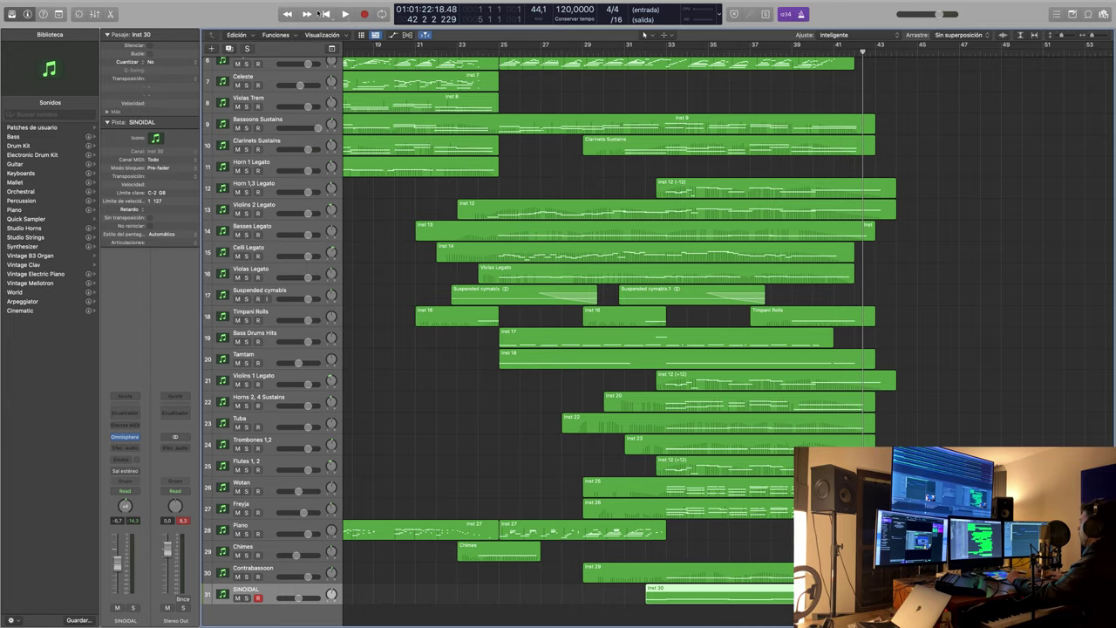
- Play the whole arrangement from bar 1 through bar 43 to review the mix with the new parts
left_click(323, 14)
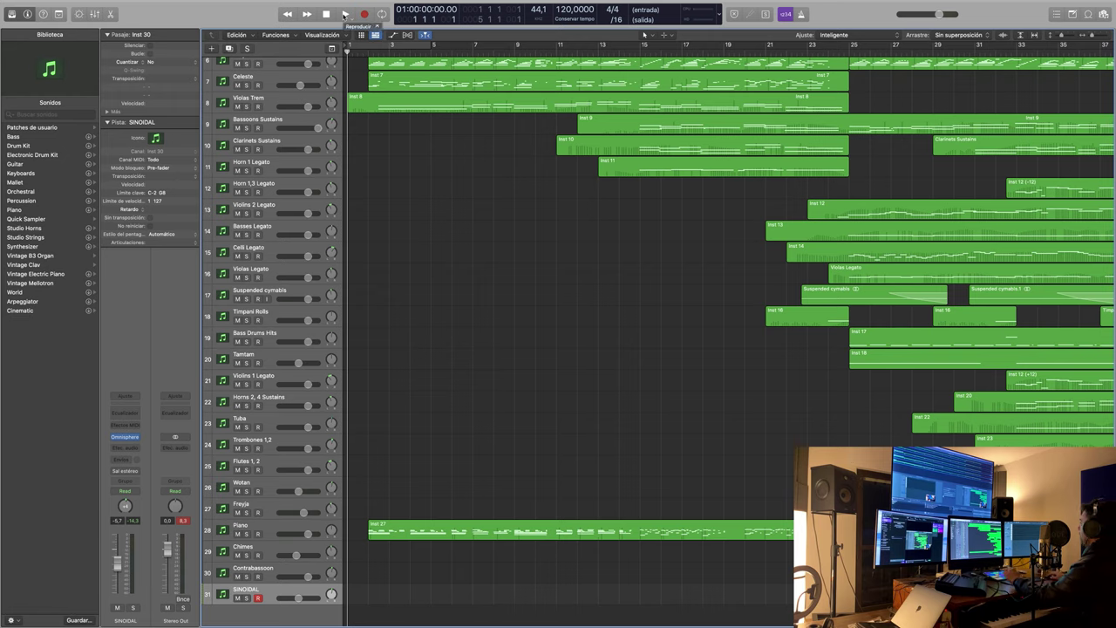
left_click(345, 15)
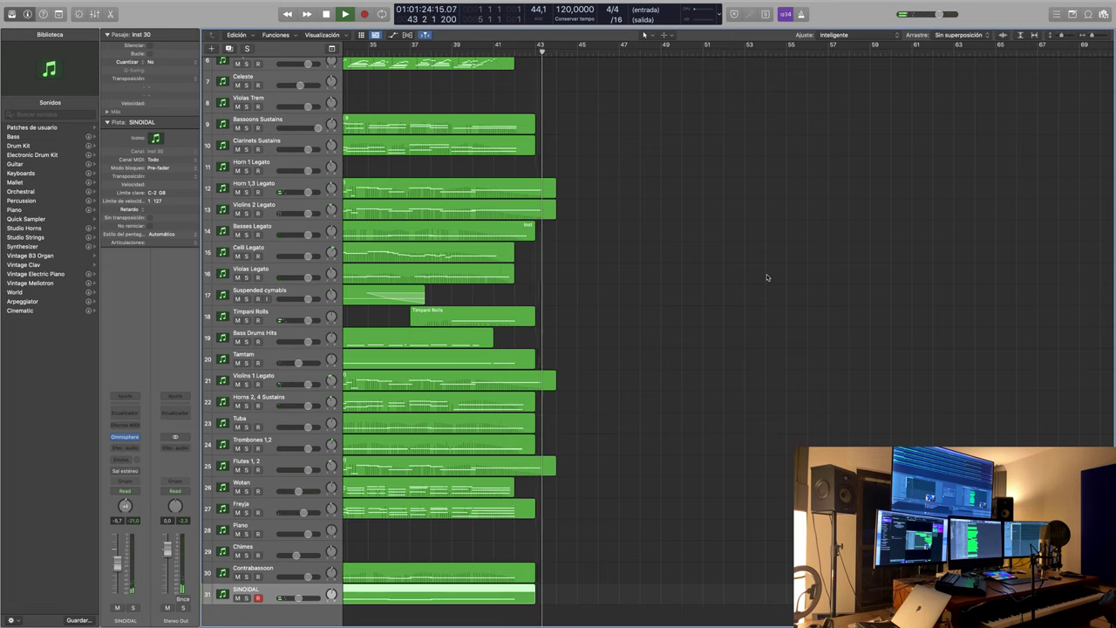
key("space")
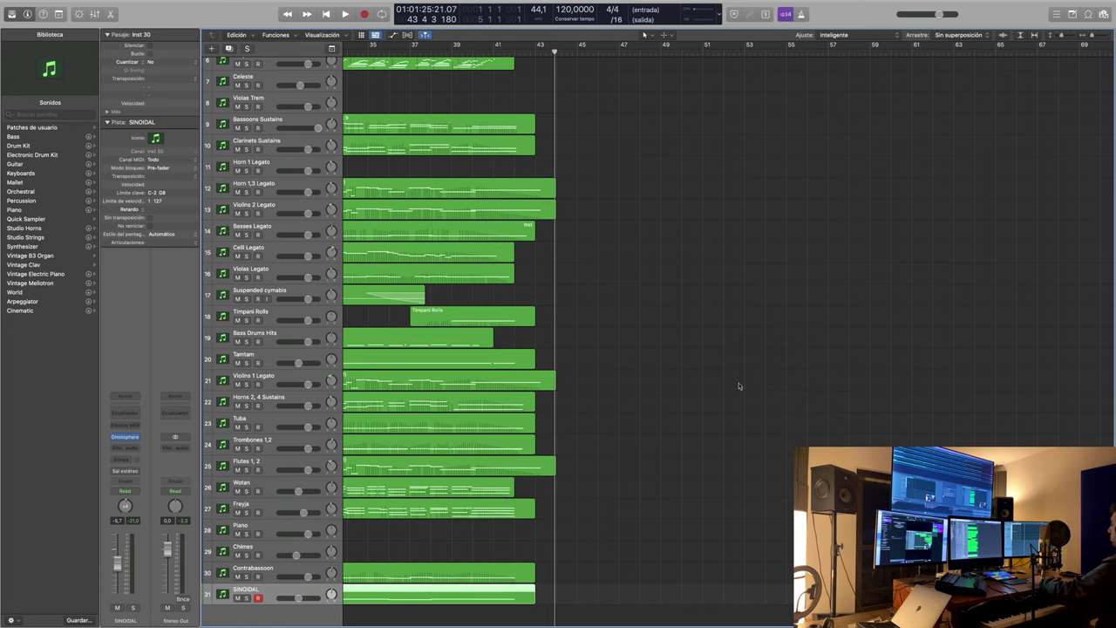
- Lower the Contrabassoon and Piano track volumes slightly and pan Piano a little to the left
scroll(707, 602, "left", 10)
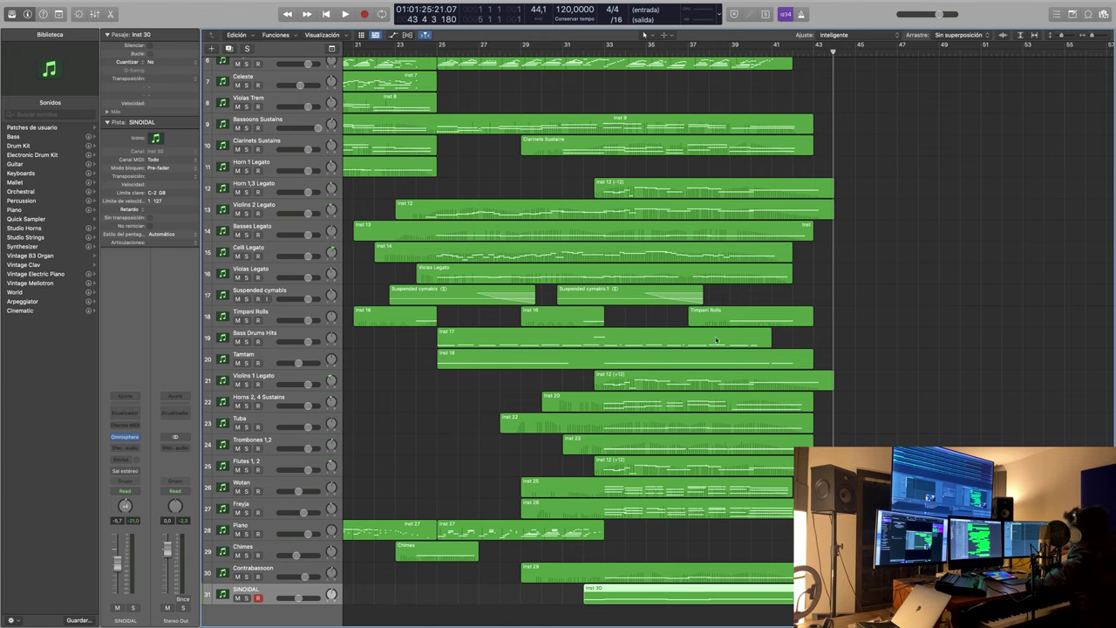
scroll(637, 143, "down", 1)
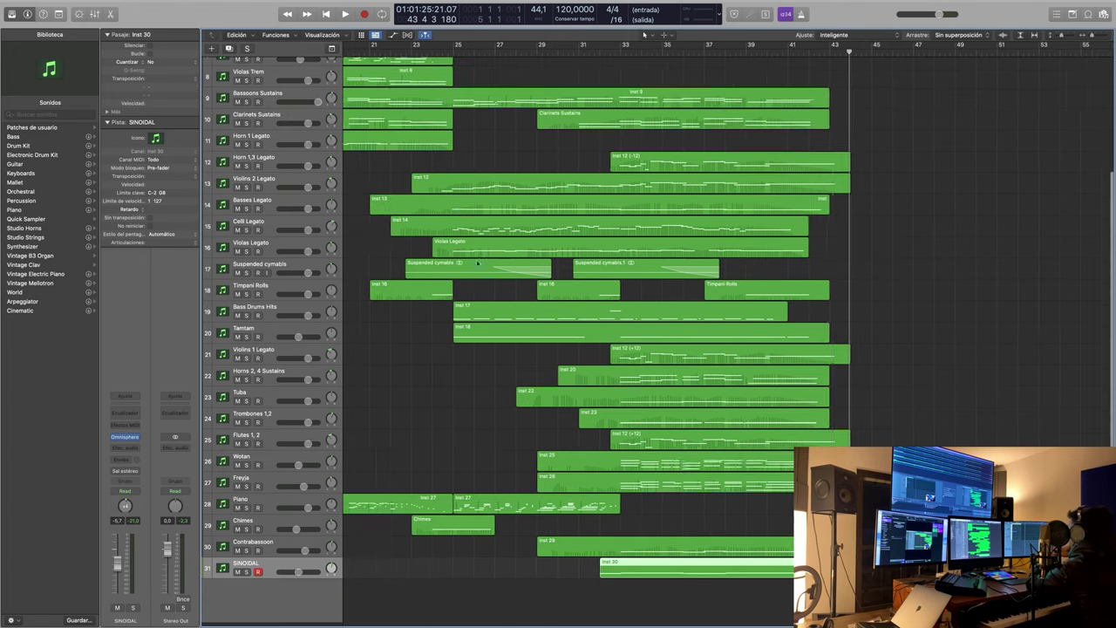
scroll(476, 260, "left", 12)
scroll(476, 261, "right", 7)
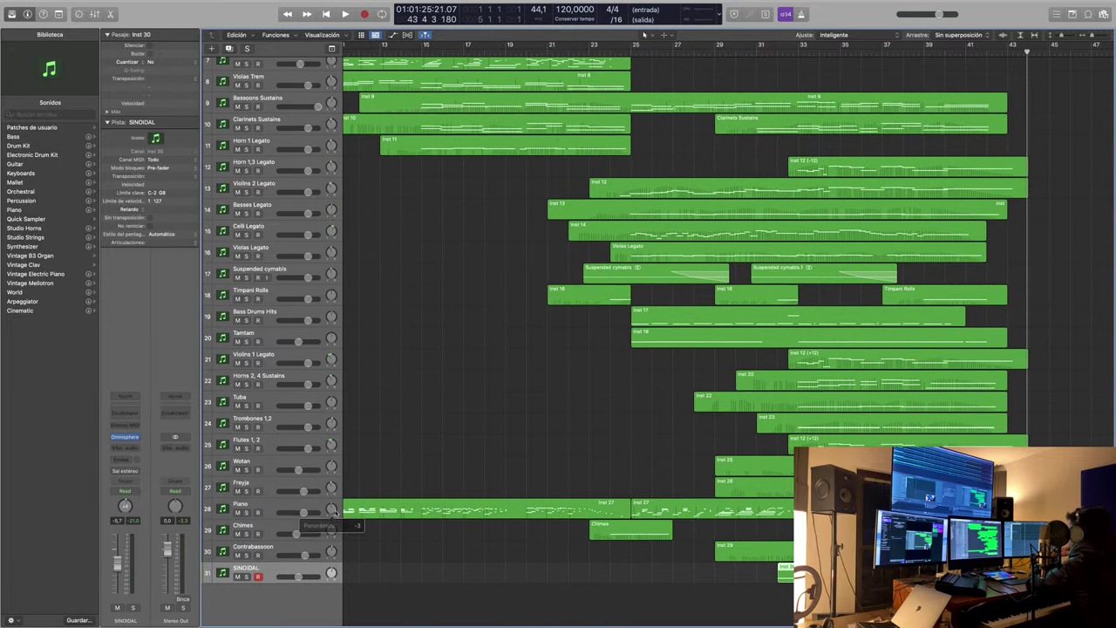
scroll(547, 444, "down", 1)
scroll(551, 446, "left", 3)
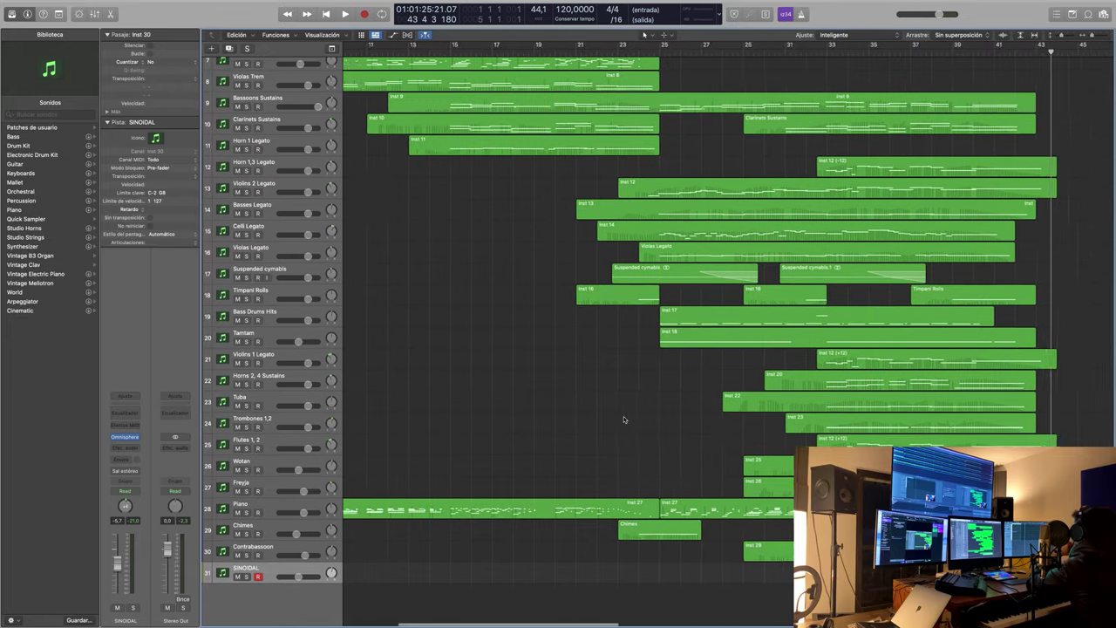
scroll(621, 415, "right", 5)
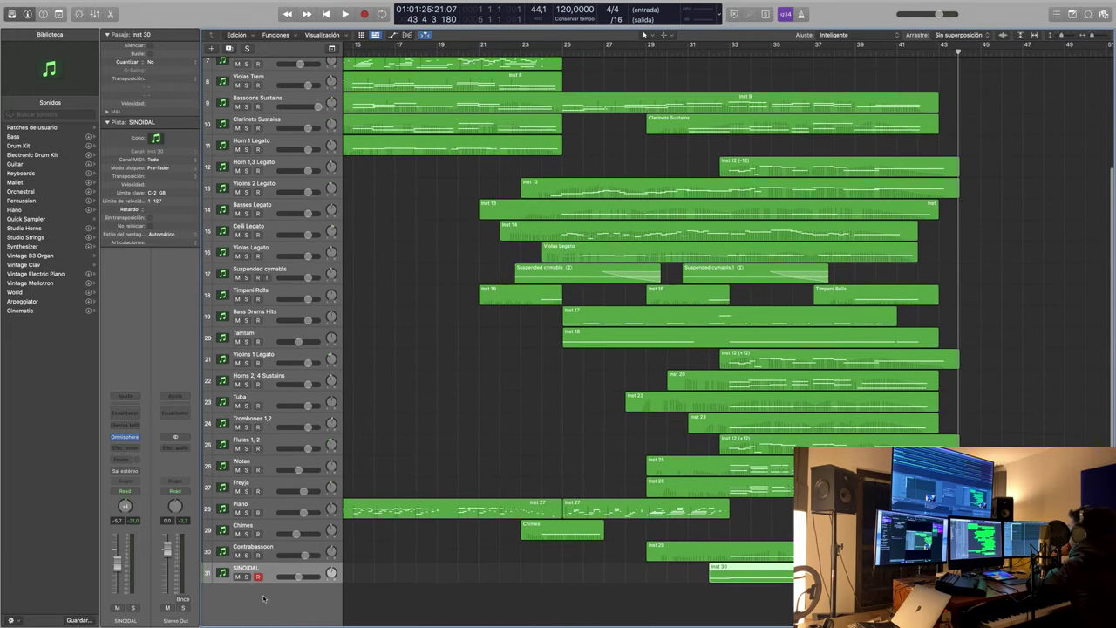
- Add a new Kontakt track below SINOIDAL and load 01. Bass Trombone Legato from the Berlin Series Brass library
double_click(263, 598)
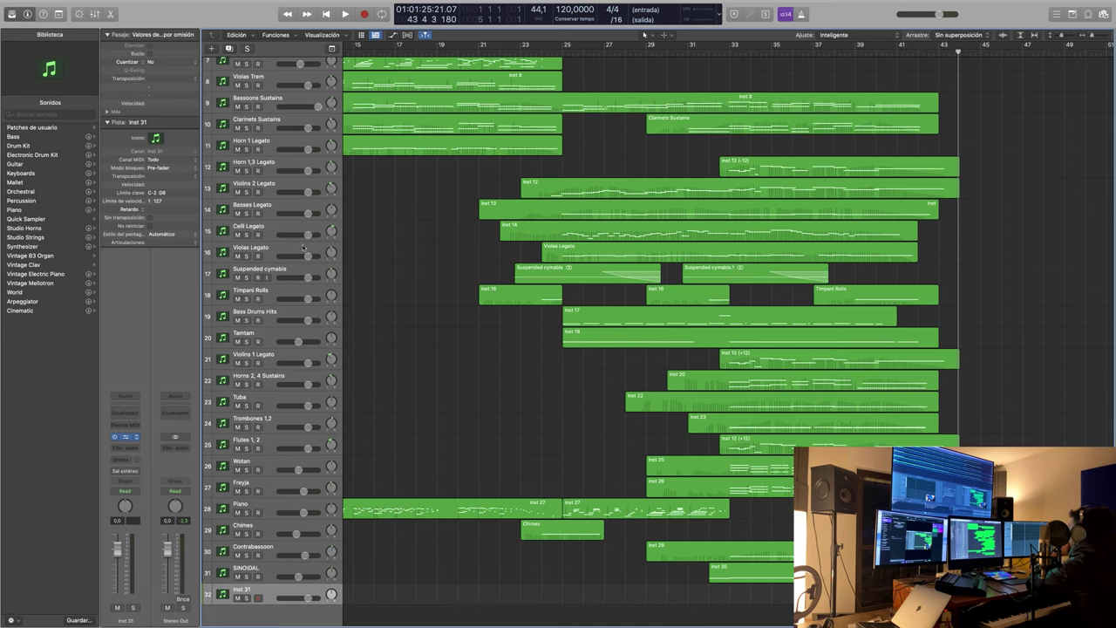
left_click(124, 436)
scroll(462, 349, "down", 5)
scroll(481, 308, "up", 5)
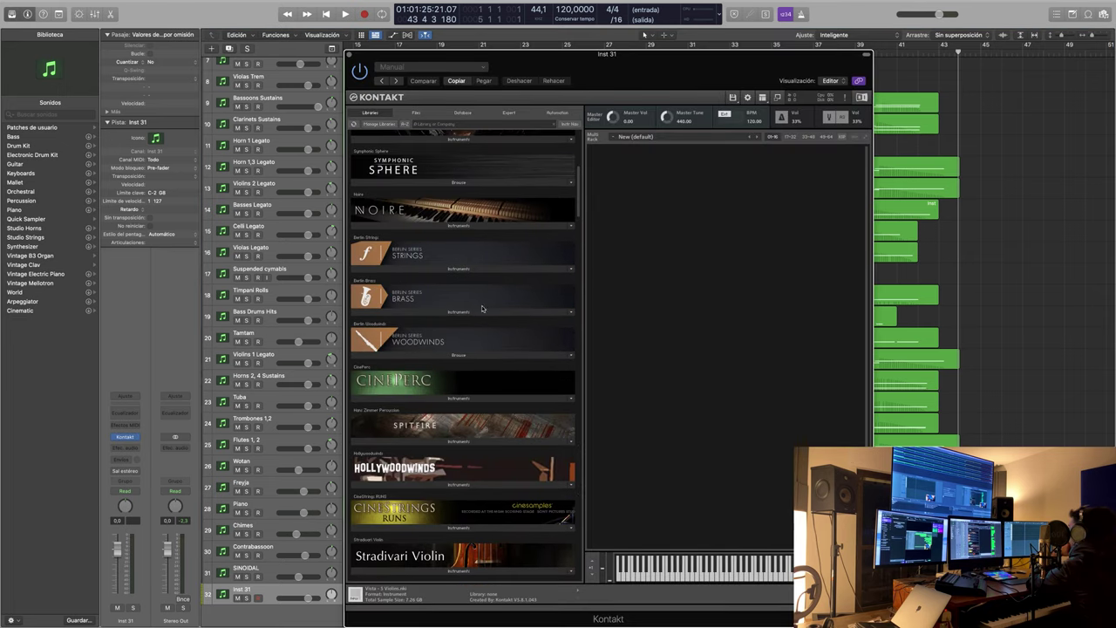
left_click(458, 313)
left_click(389, 323)
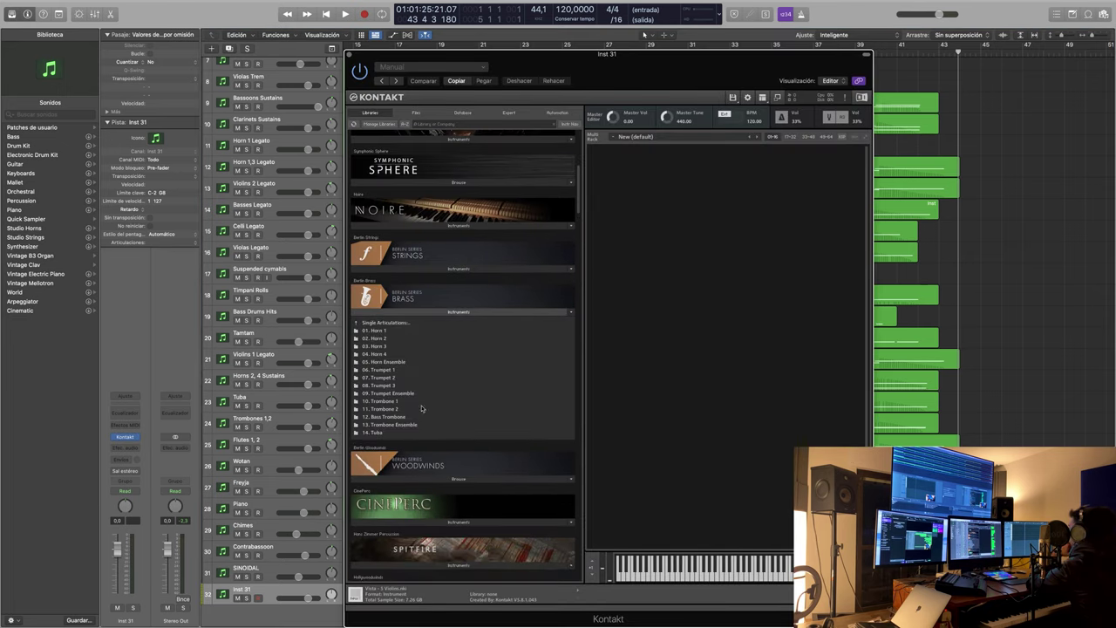
left_click(392, 418)
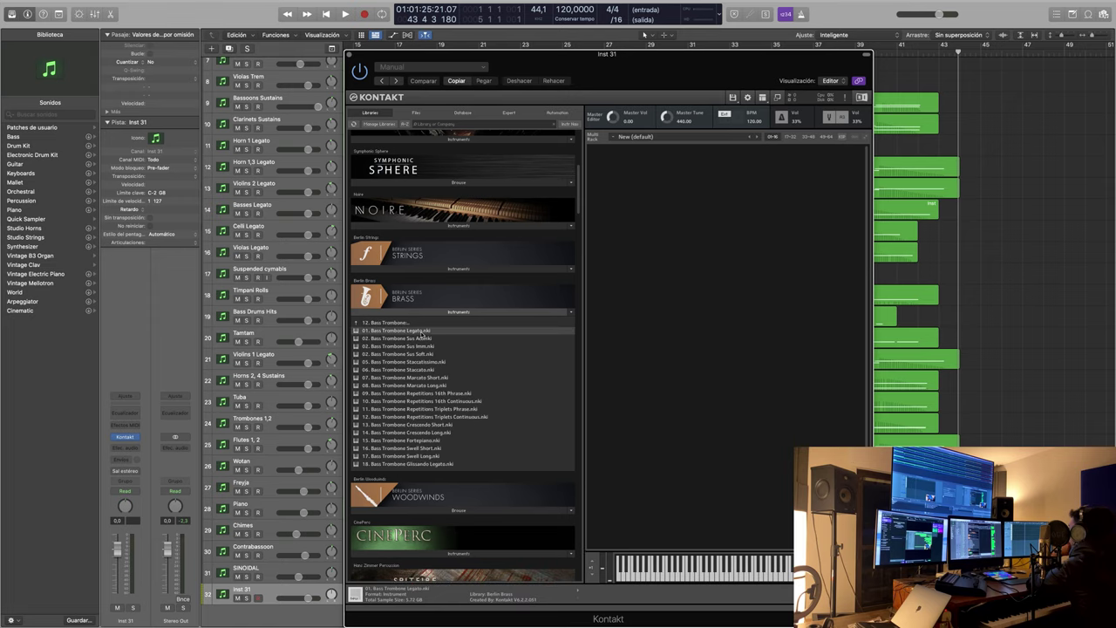
double_click(425, 333)
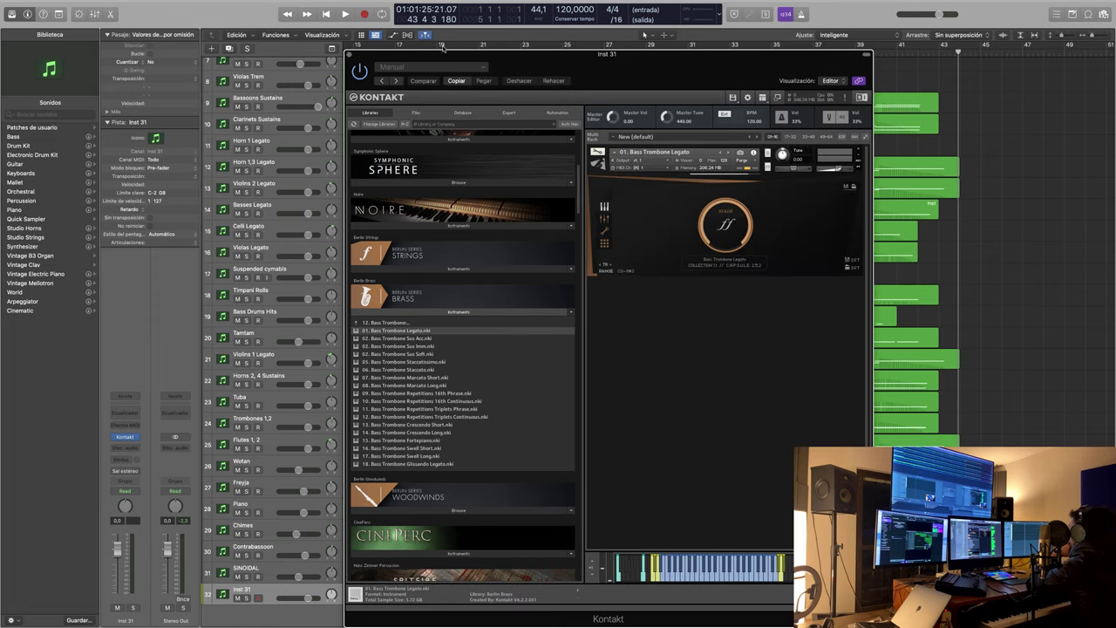
left_click(352, 55)
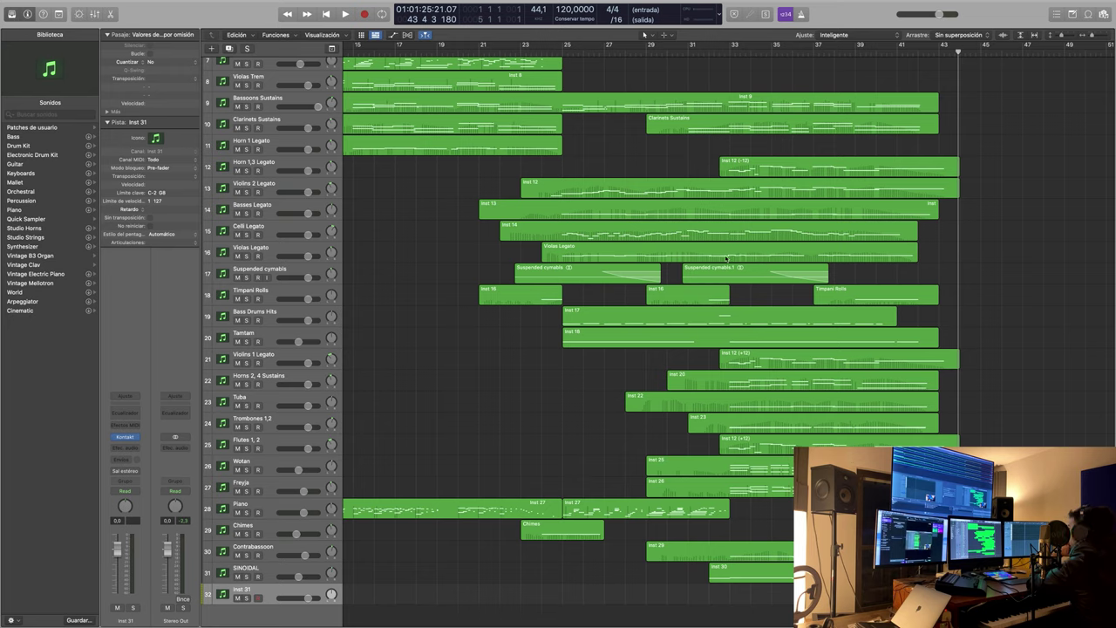
- Record a bass trombone part from about bar 28 to bar 42, pan it to +5, and name the track Bass Trombone
left_click(609, 56)
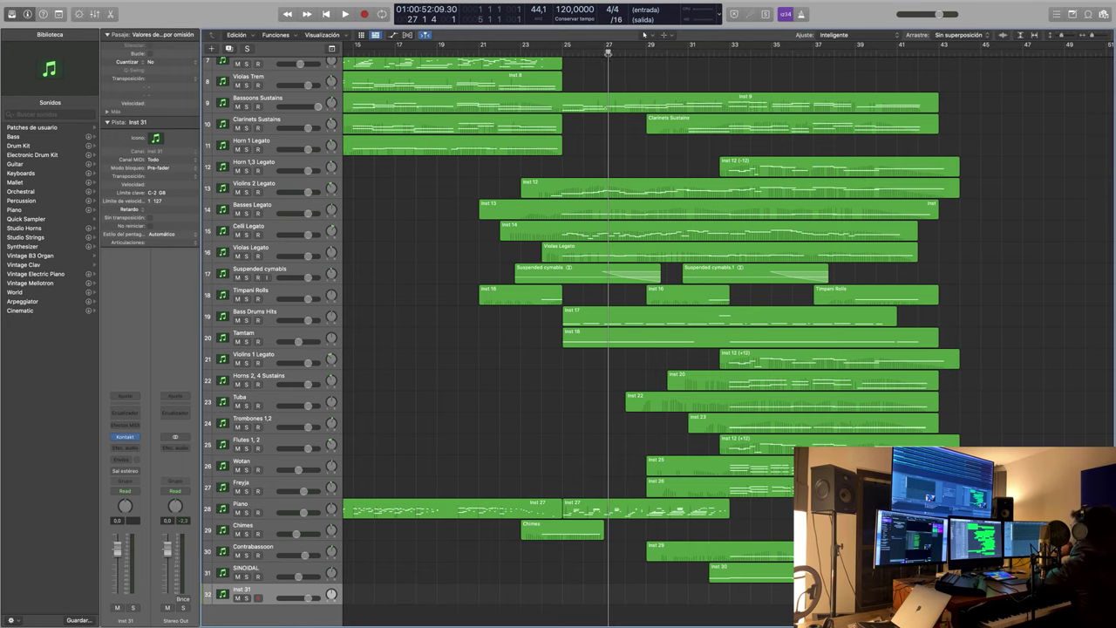
left_click_drag(608, 52, 605, 52)
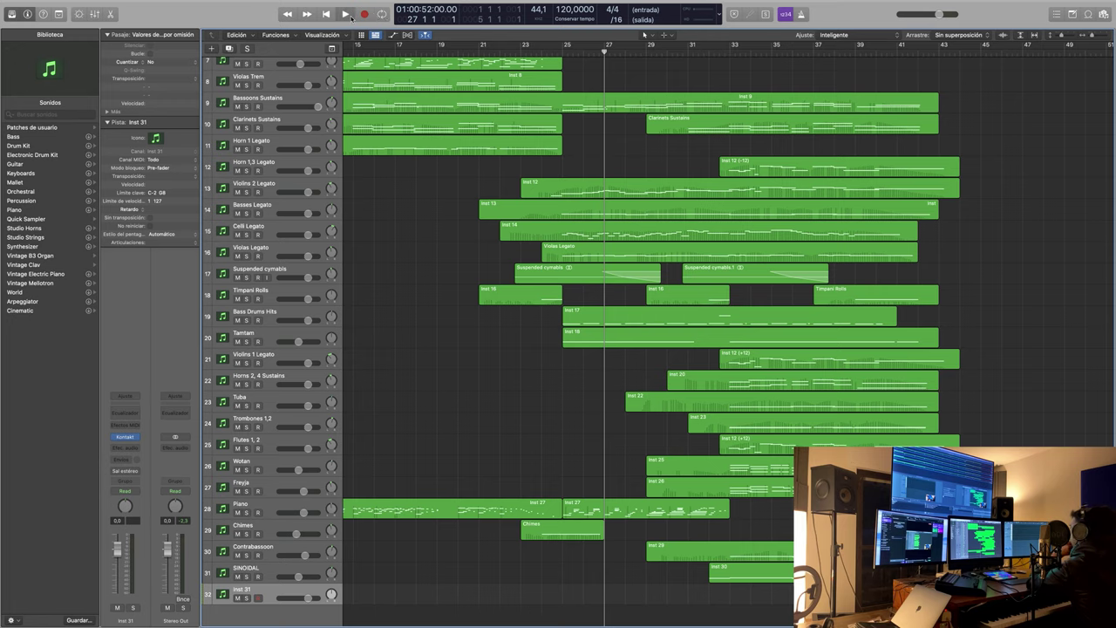
left_click(364, 14)
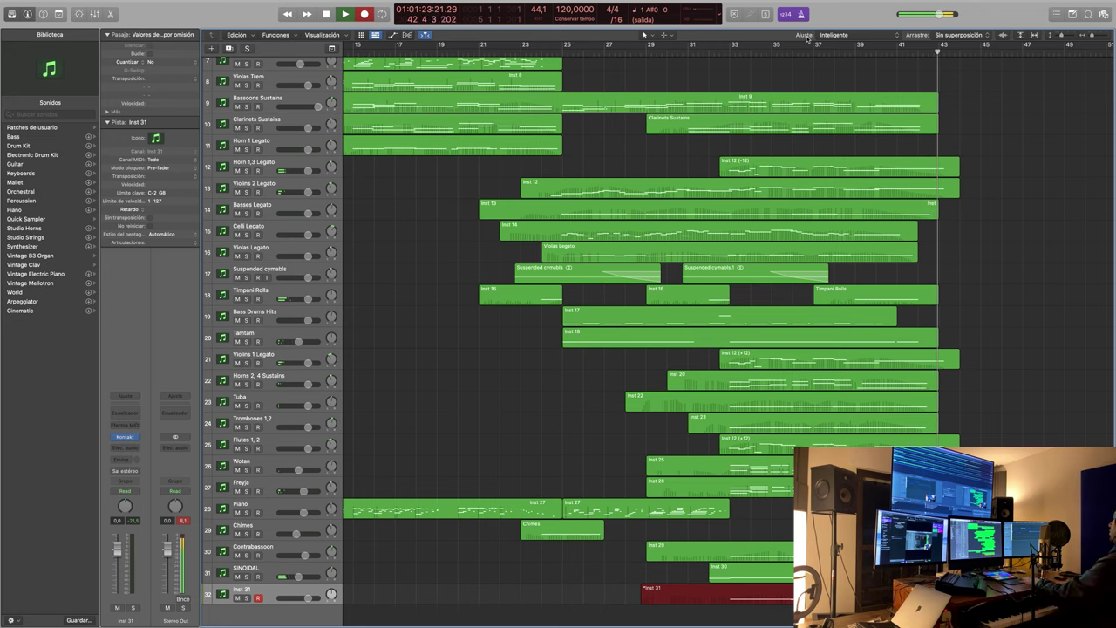
key("space")
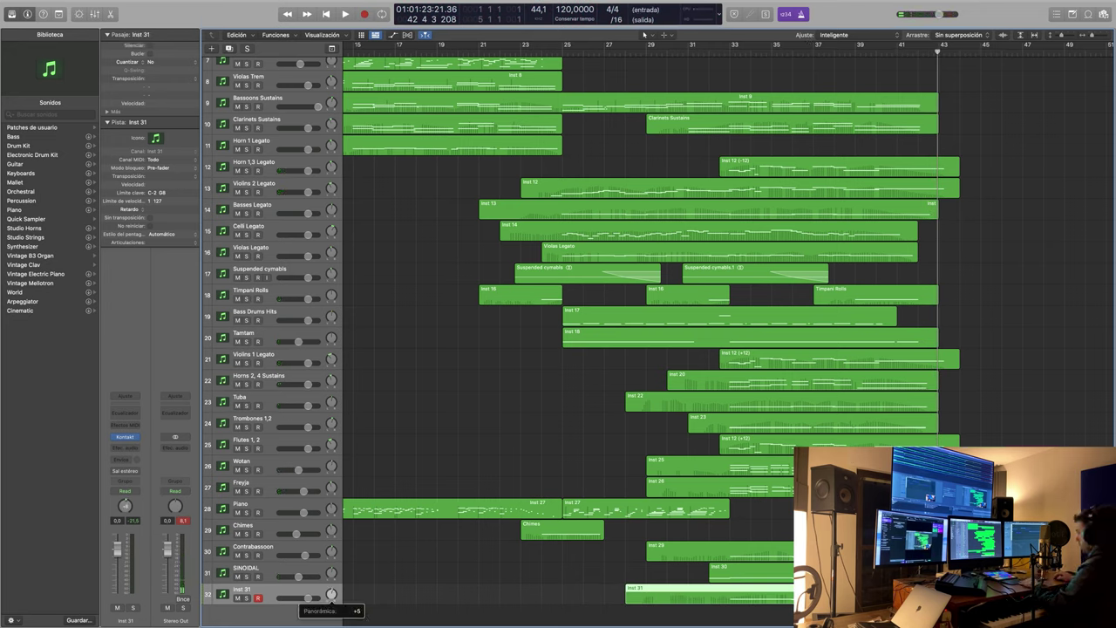
type("Bass Trombone")
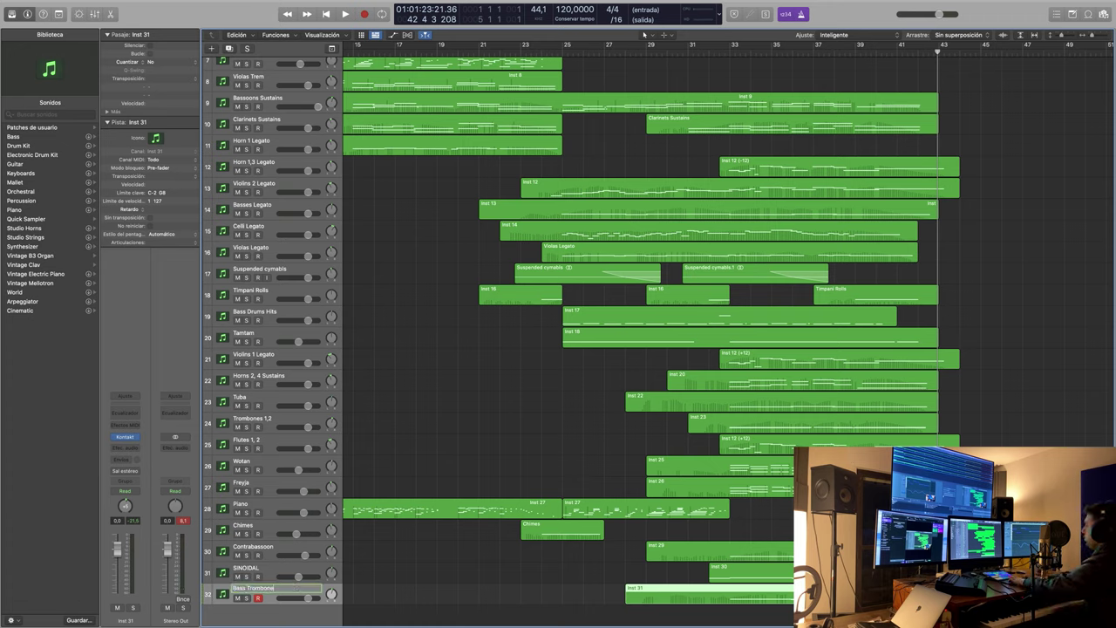
key("Return")
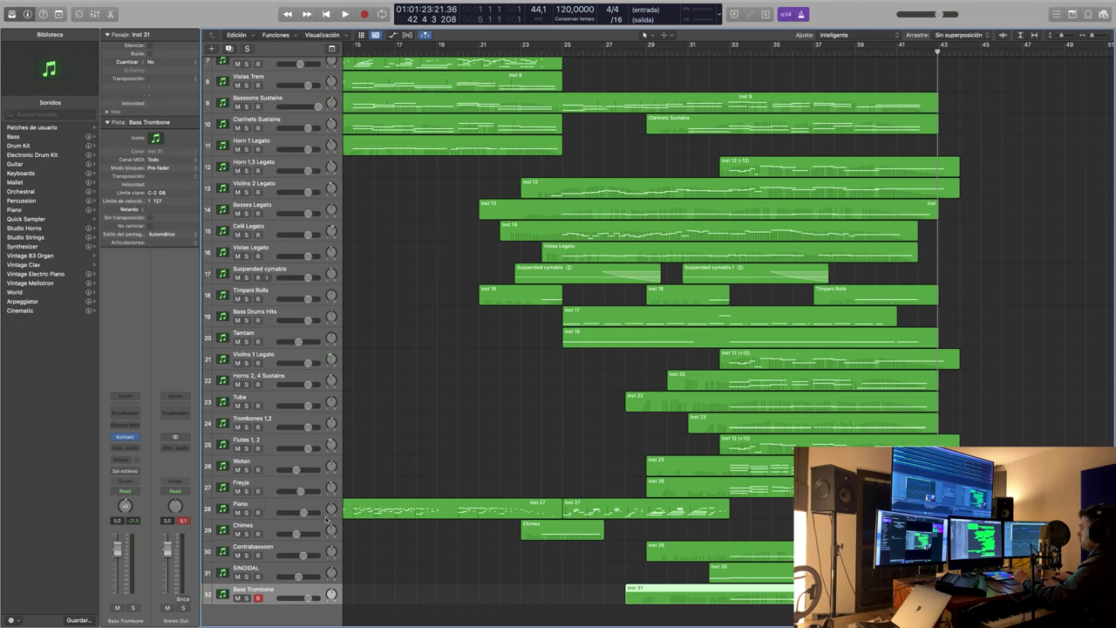
- Add a ValhallaRoom reverb to Violins 2 Legato with 28.6% mix and 2.63 s decay, and copy its settings
left_click(514, 51)
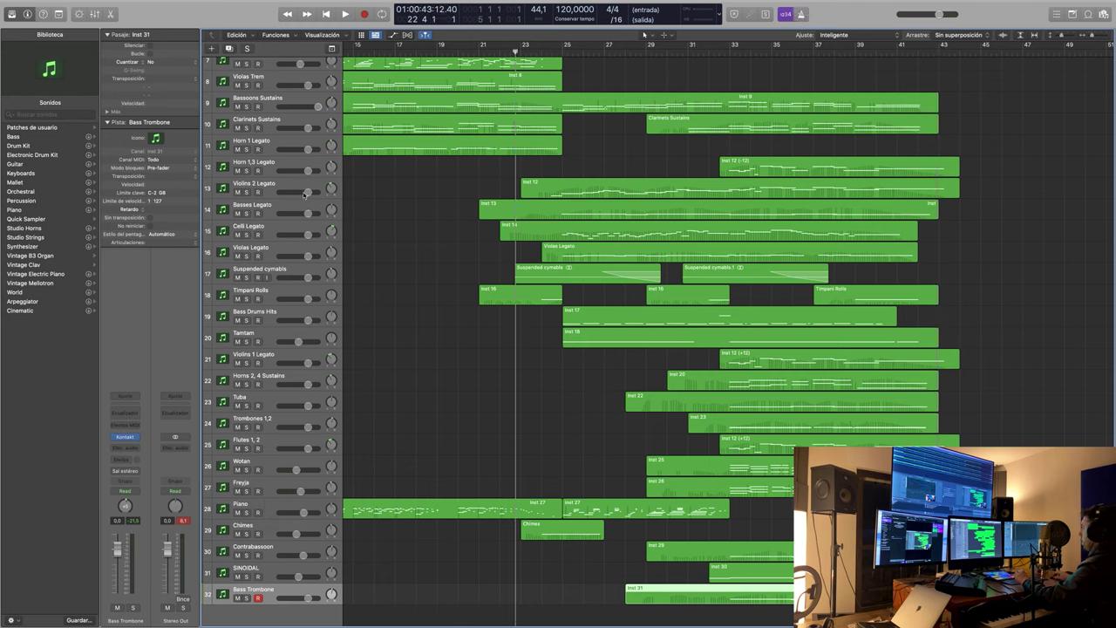
left_click(304, 193)
left_click(136, 456)
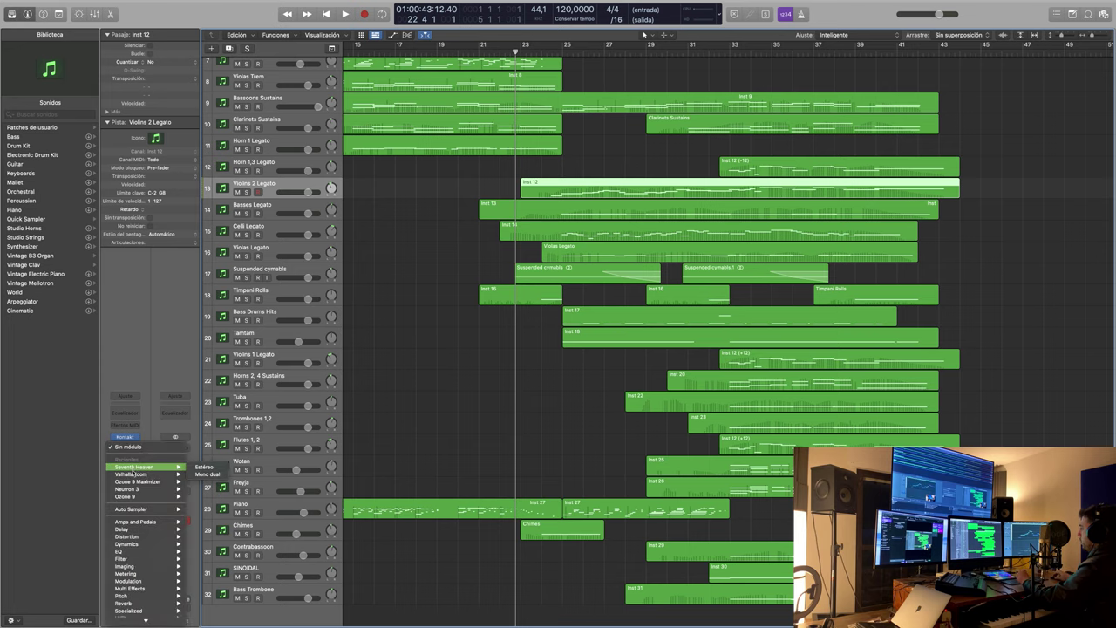
left_click(209, 475)
left_click(365, 260)
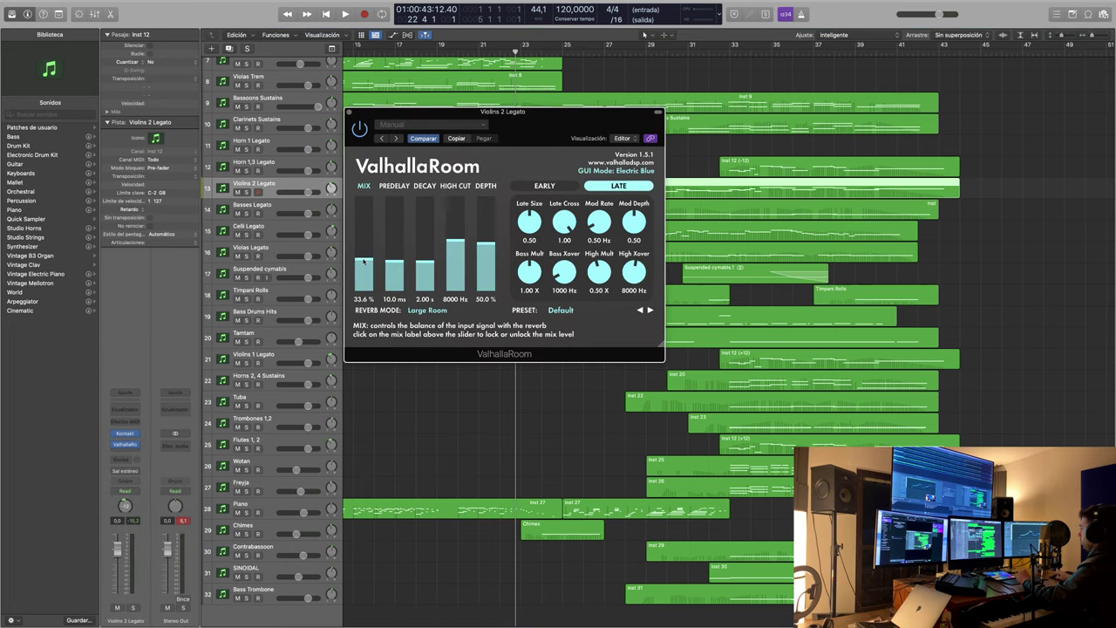
left_click(422, 263)
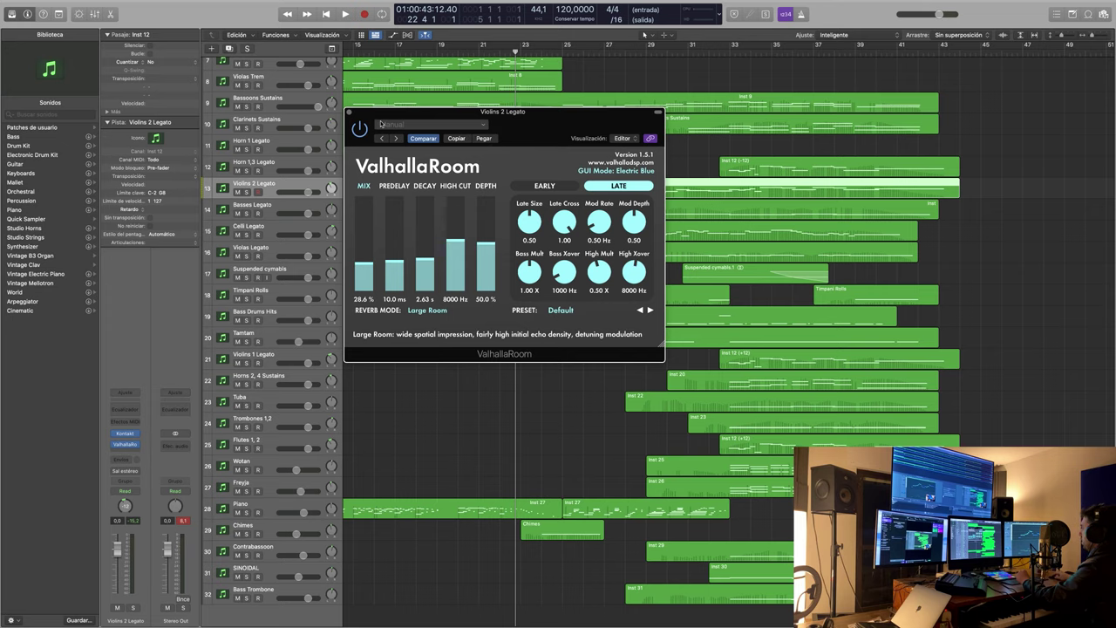
left_click(350, 113)
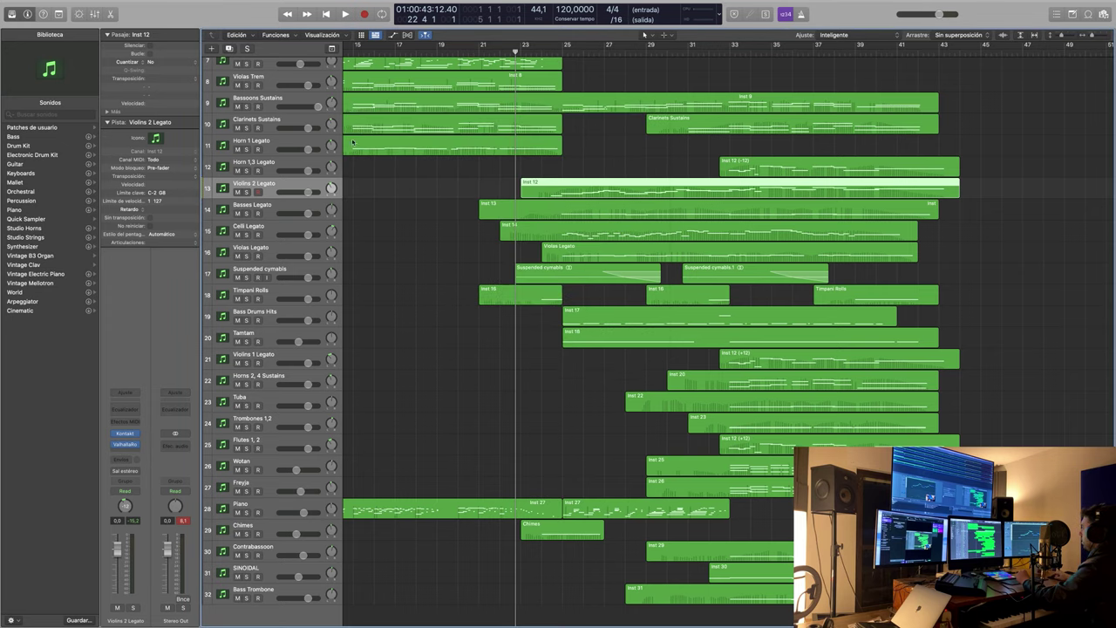
- Add ValhallaRoom to Violins 1 Legato and paste the reverb settings copied from Violins 2 Legato
left_click(276, 359)
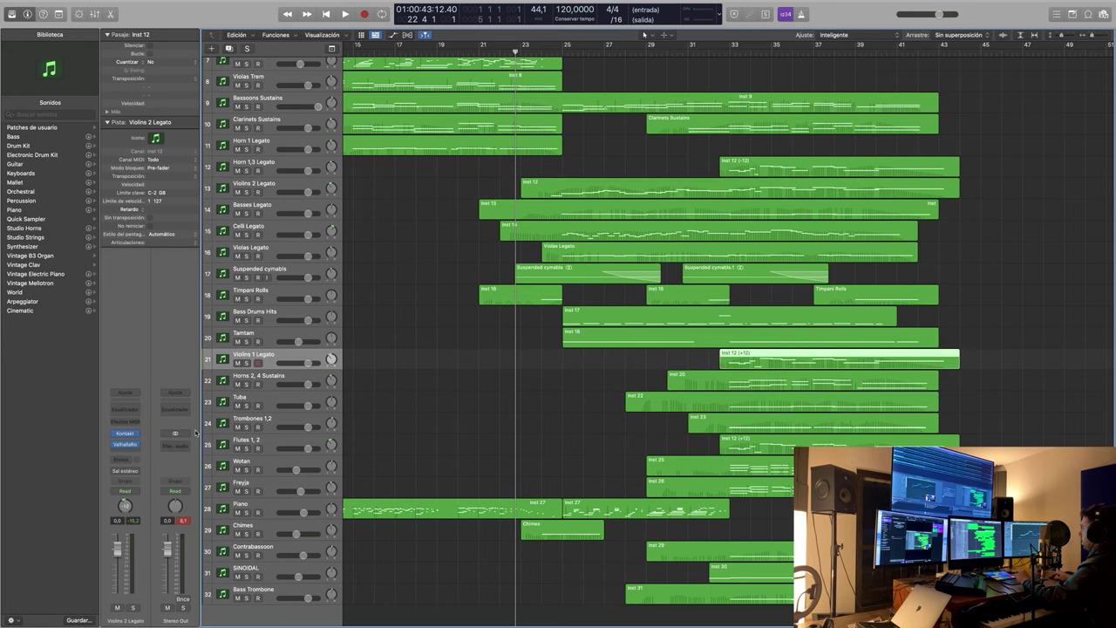
left_click(125, 444)
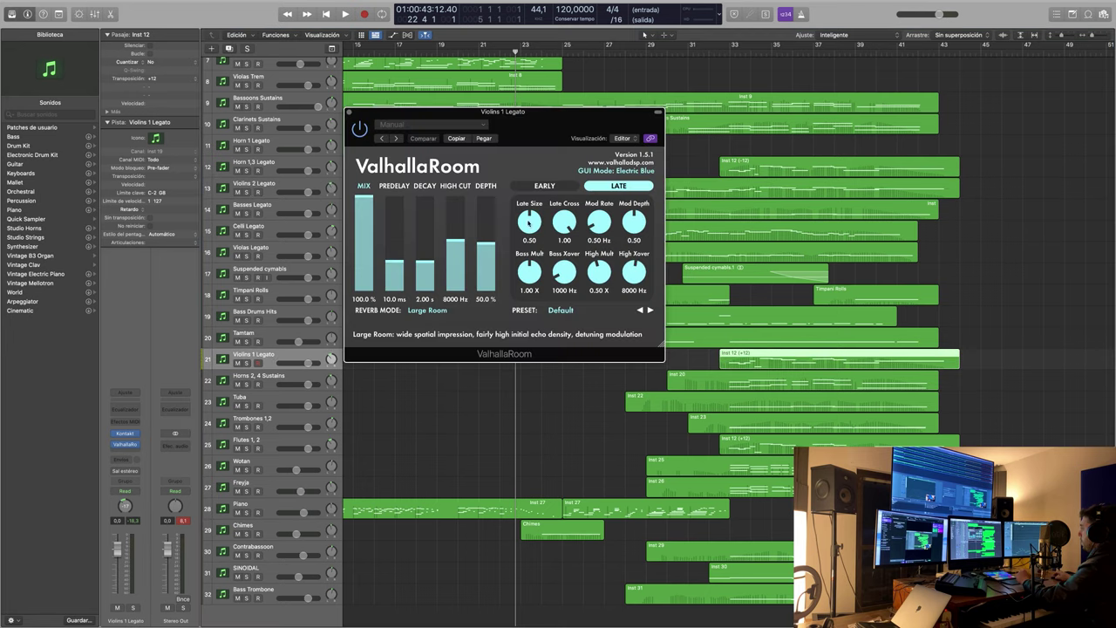
left_click(480, 139)
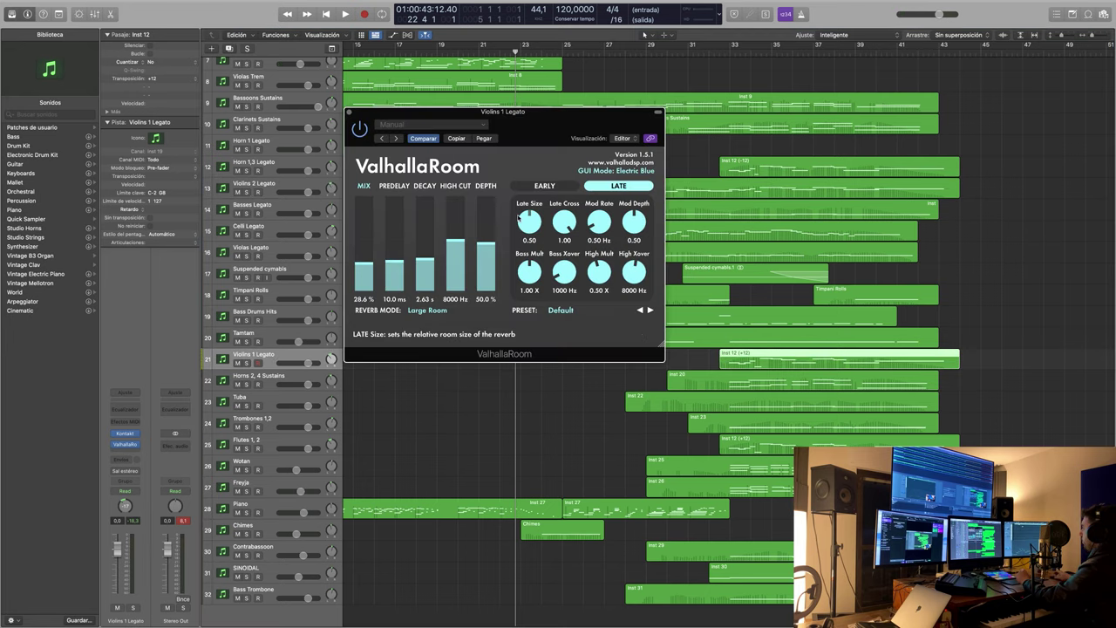
key("super+w")
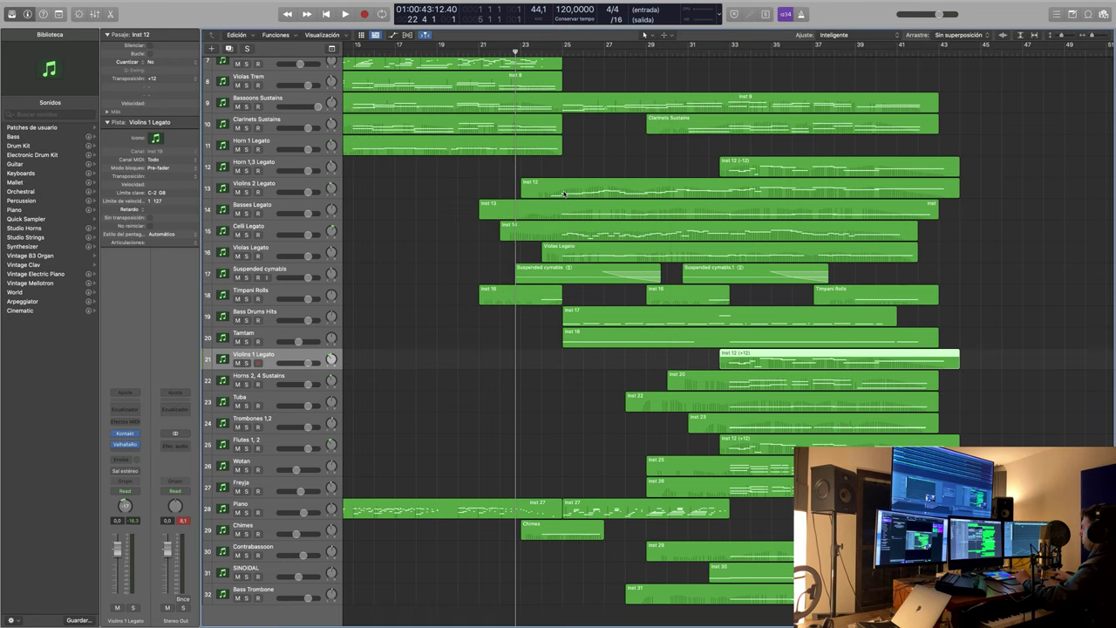
- Play the arrangement from bar 22 to listen to the violins' reverb and the bass trombone in the mix
key("space")
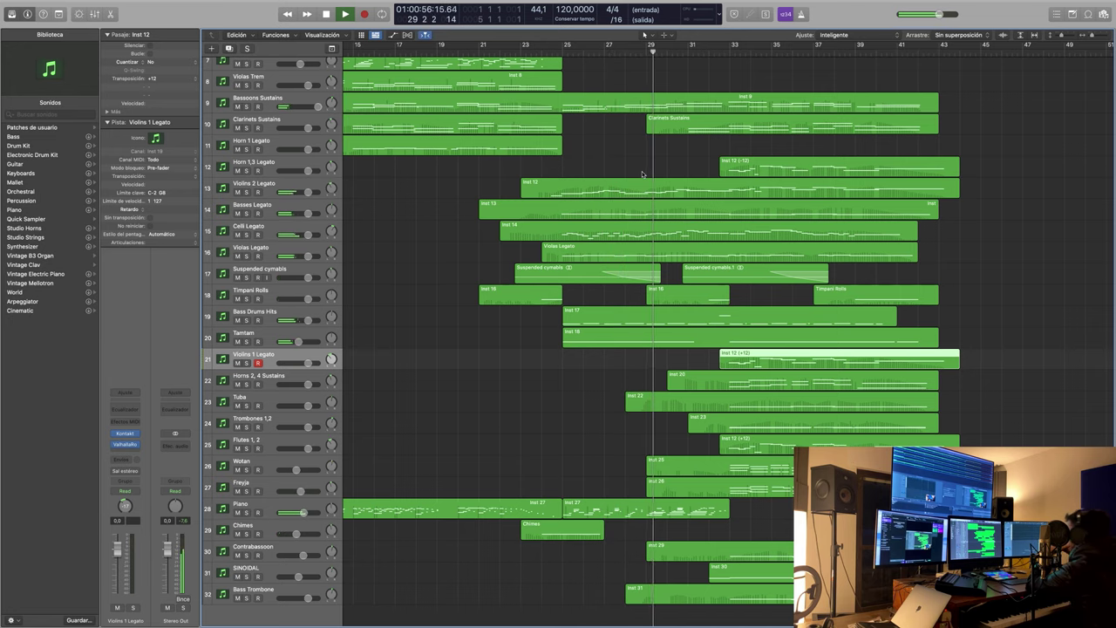
left_click(632, 510)
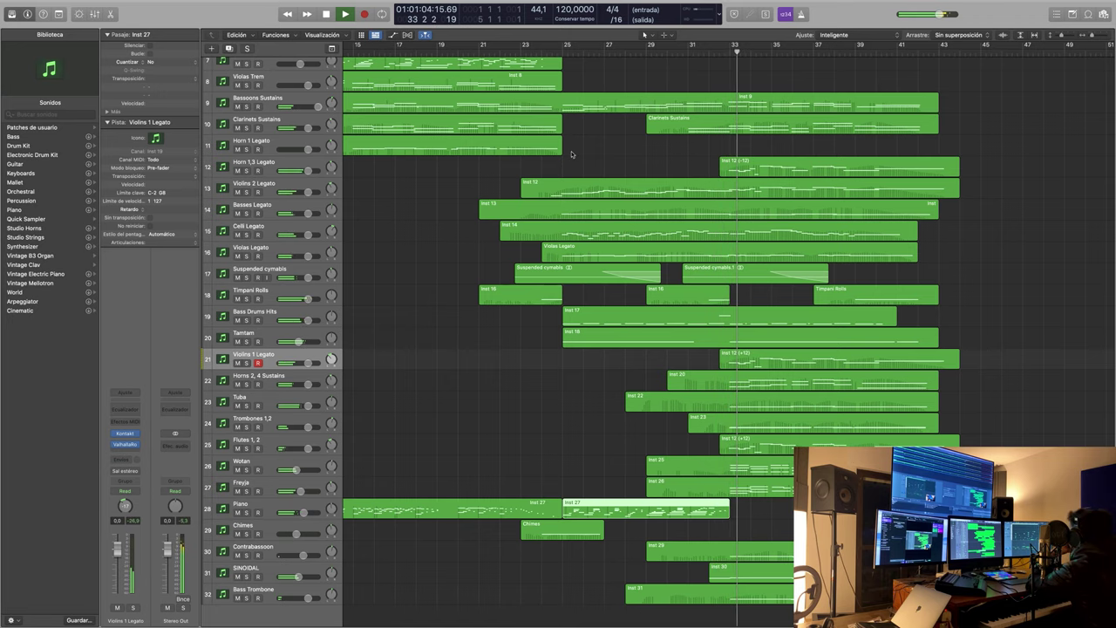
scroll(741, 318, "down", 1)
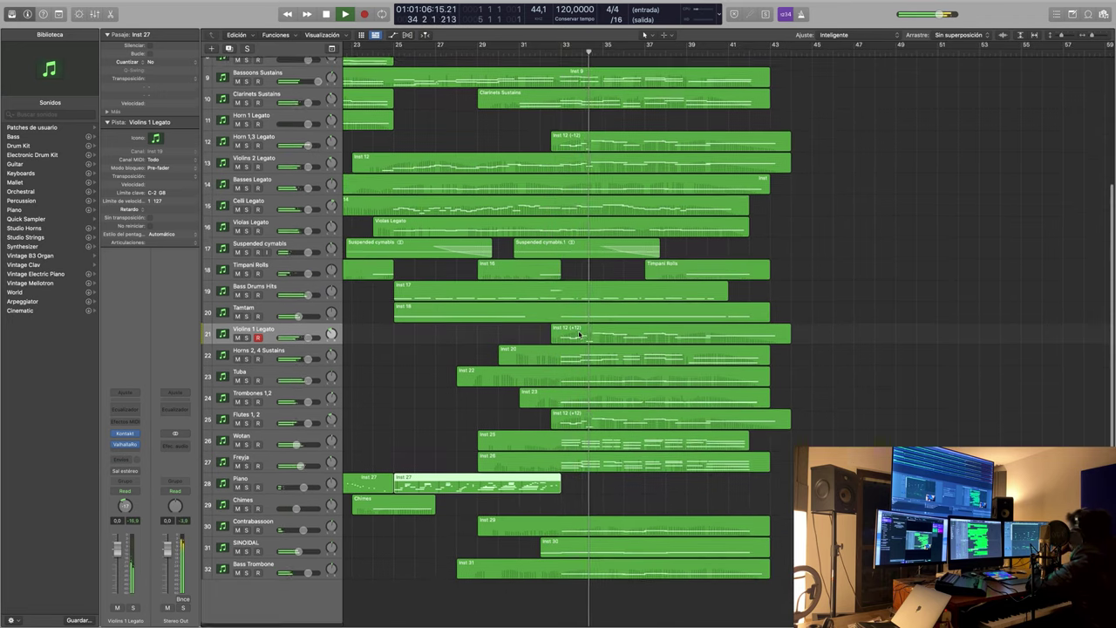
scroll(653, 317, "left", 2)
scroll(610, 316, "right", 2)
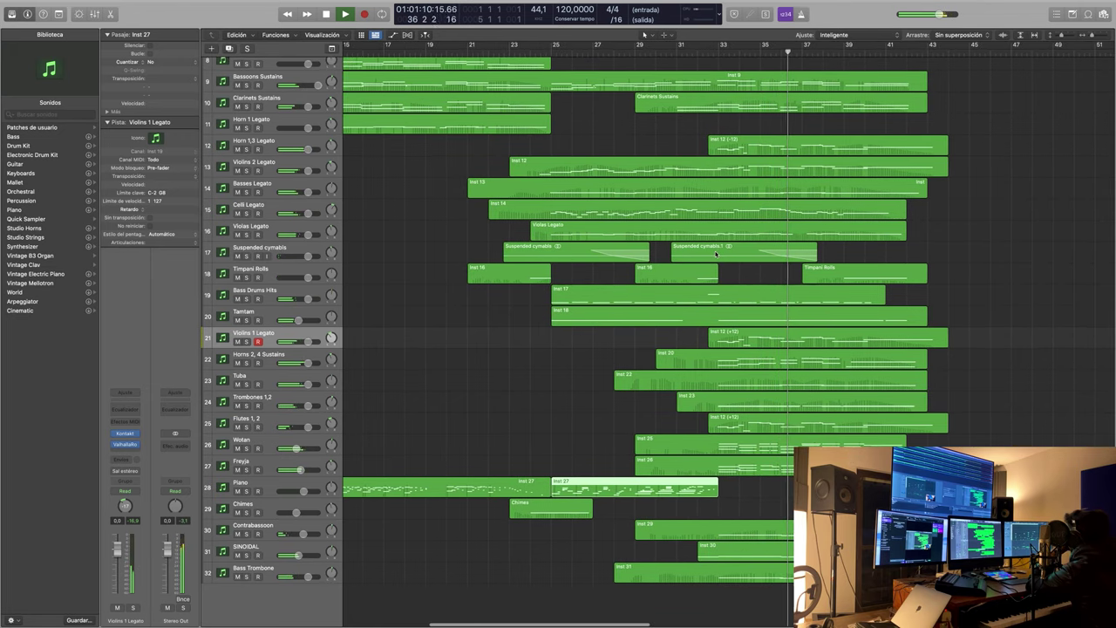
- Automate the Suspended cymbals volume to rise to about +4.6 dB just before the second cymbal region near bar 31
left_click(715, 253)
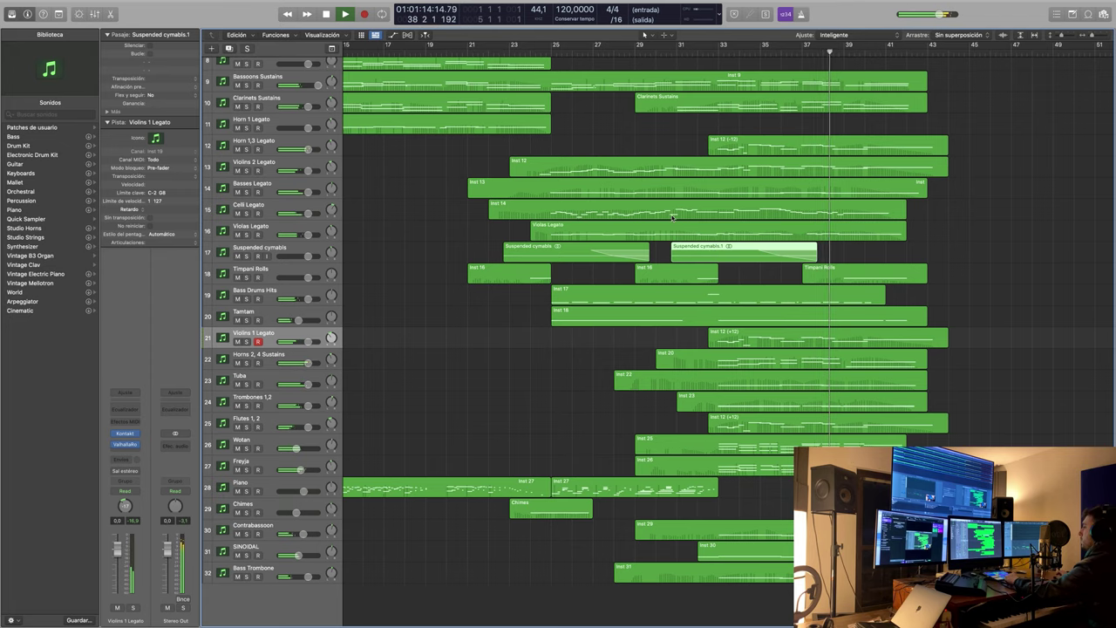
key("a")
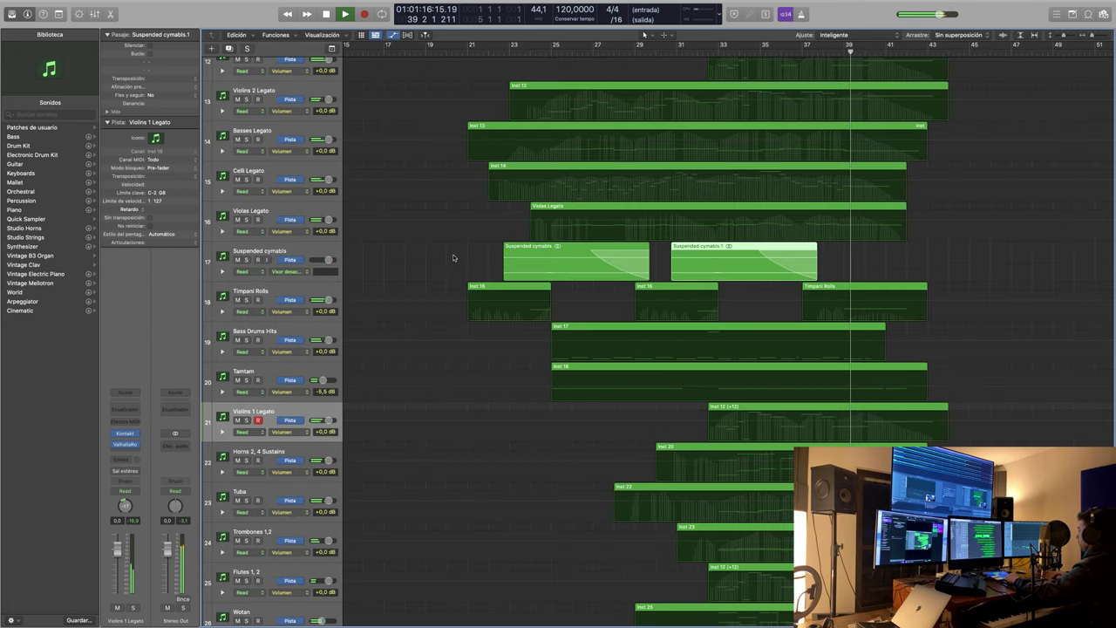
left_click(289, 272)
left_click(305, 301)
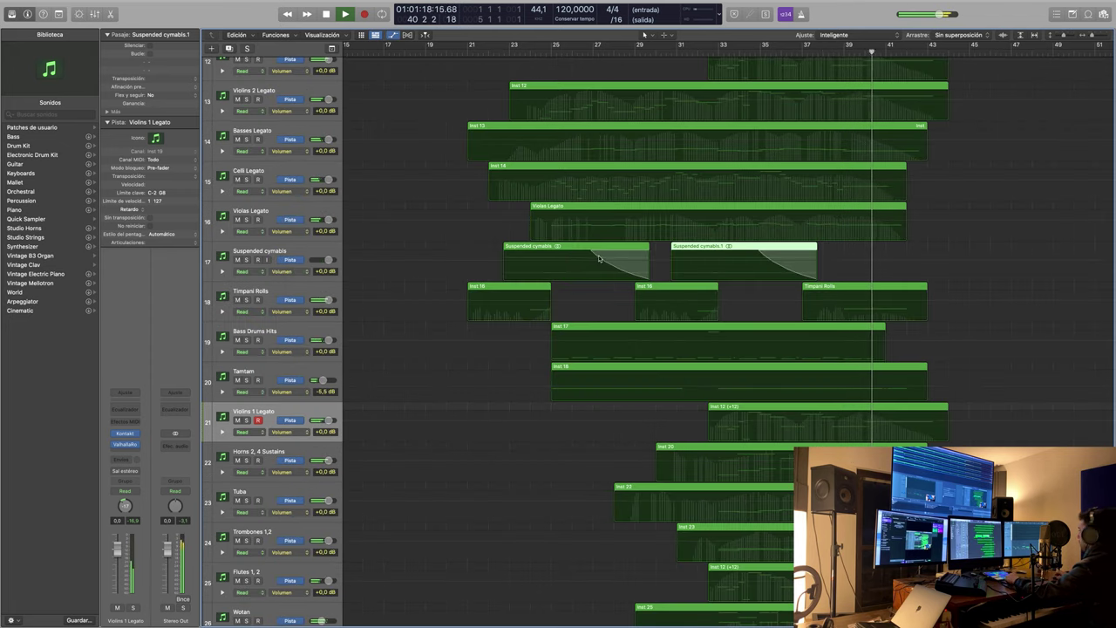
left_click(656, 261)
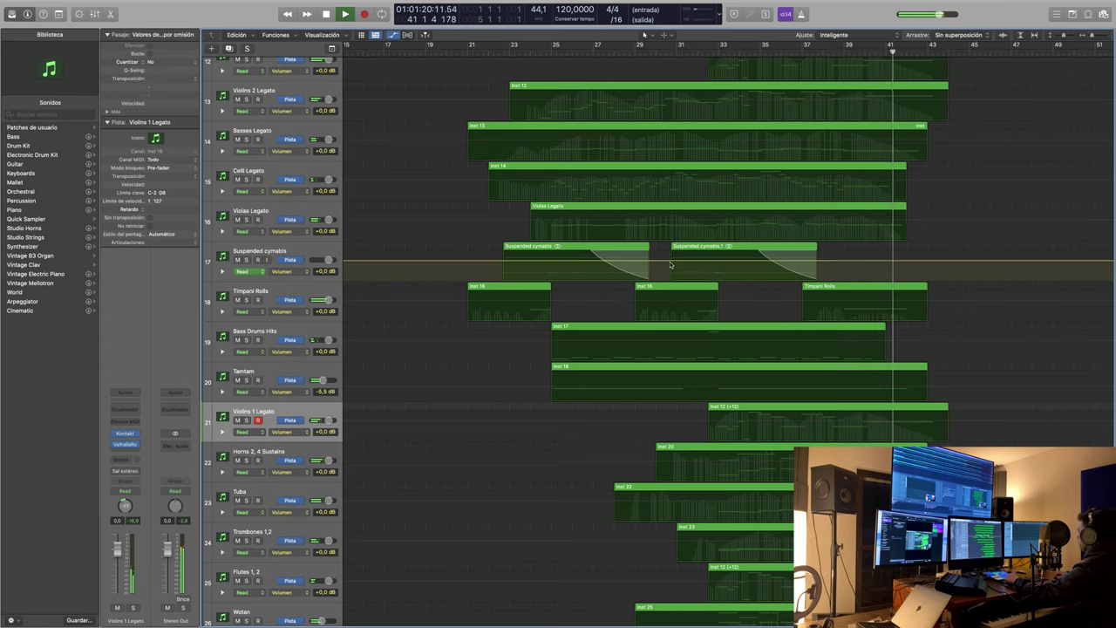
left_click(666, 263)
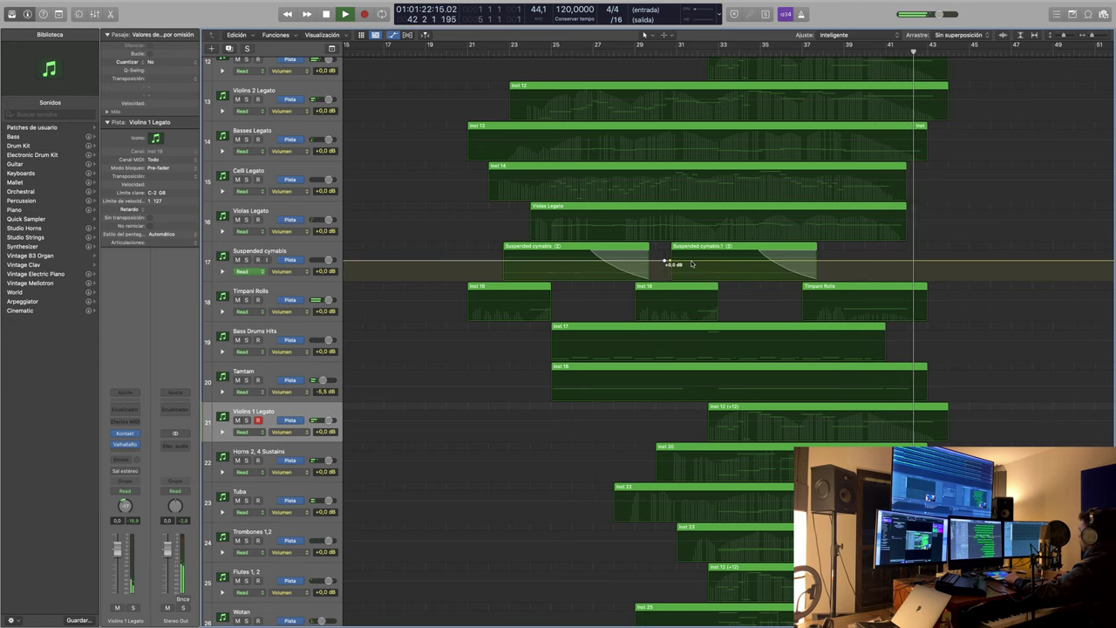
key("space")
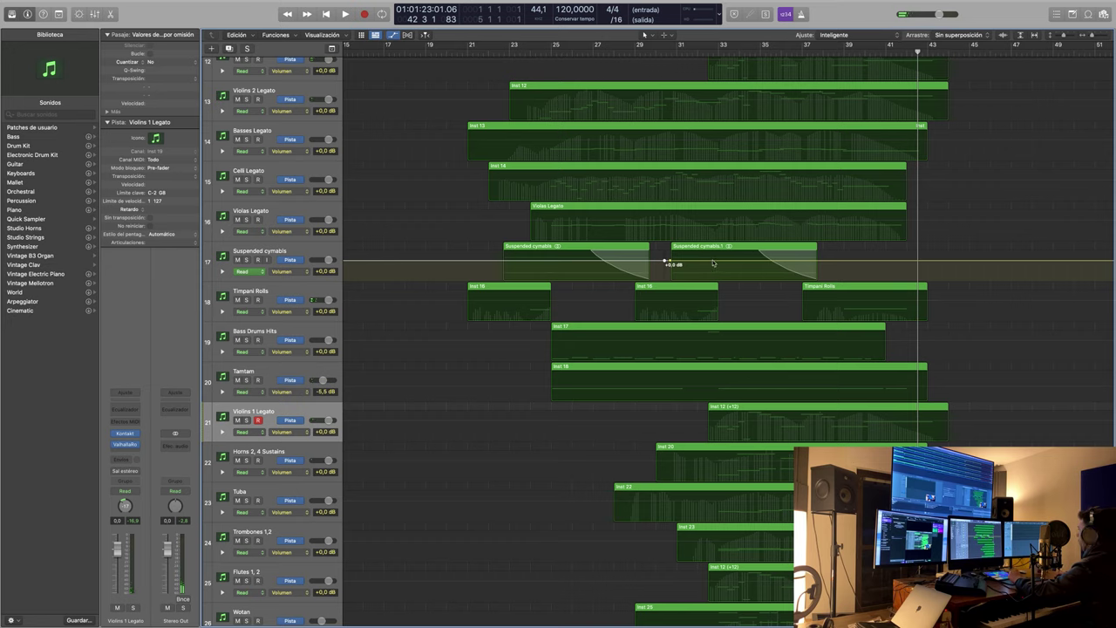
left_click_drag(721, 263, 722, 254)
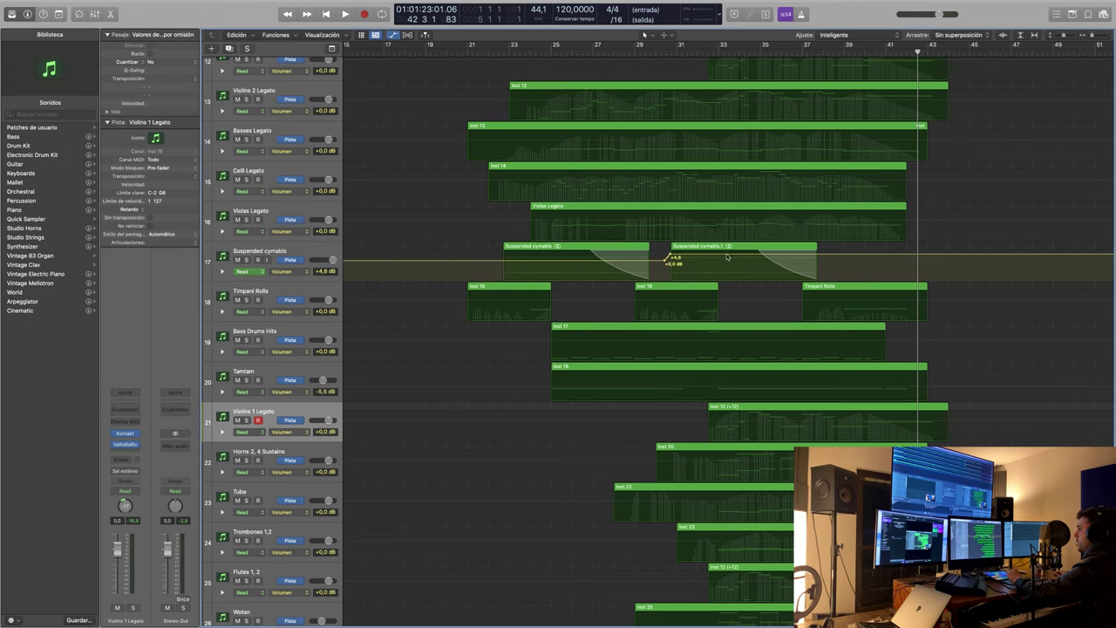
key("a")
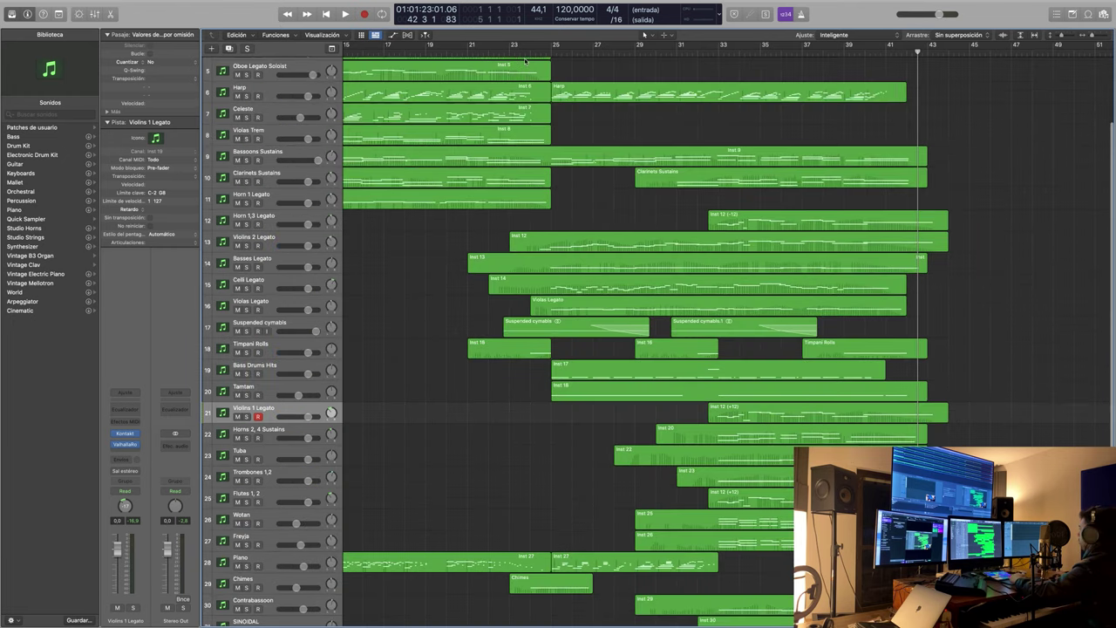
- Play the arrangement from about bar 23 to bar 37 to check the louder second cymbal entry
key("space")
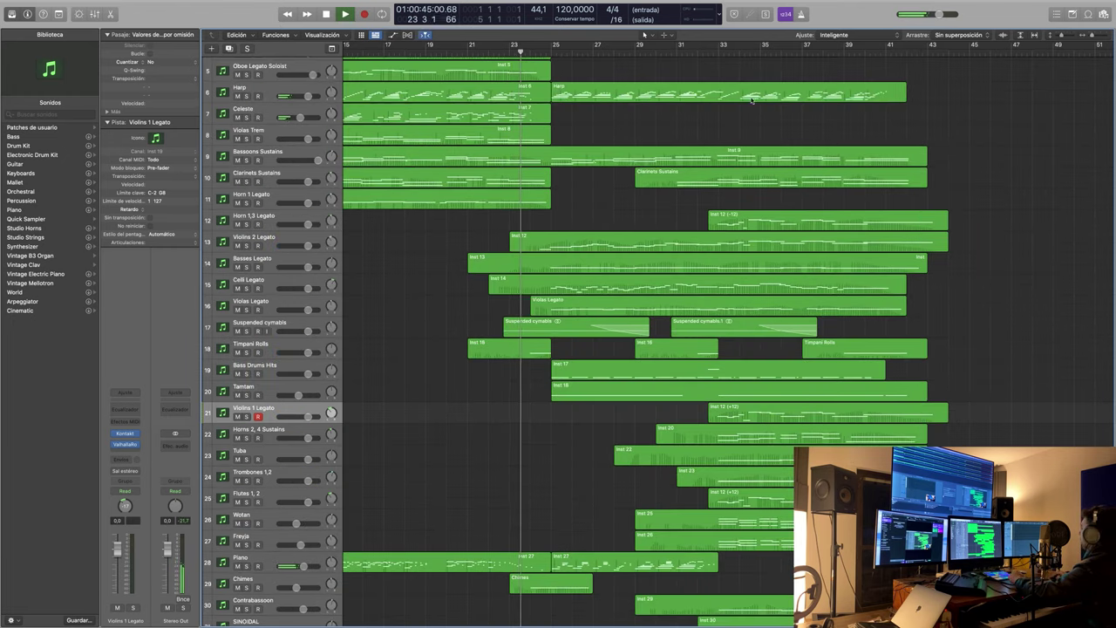
mouse_move(796, 4)
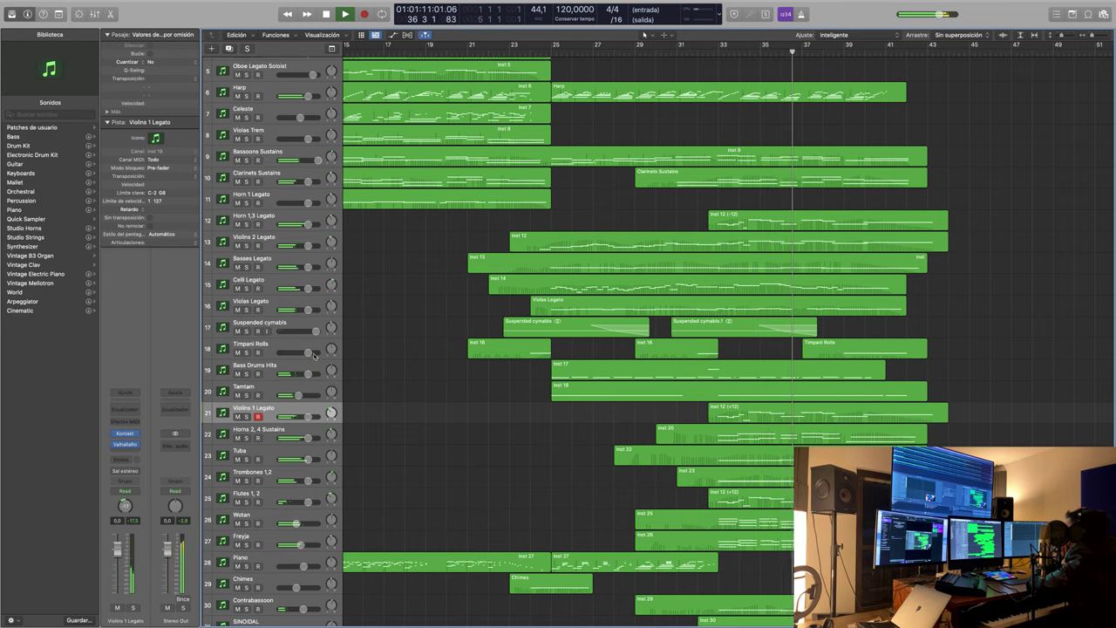
key("space")
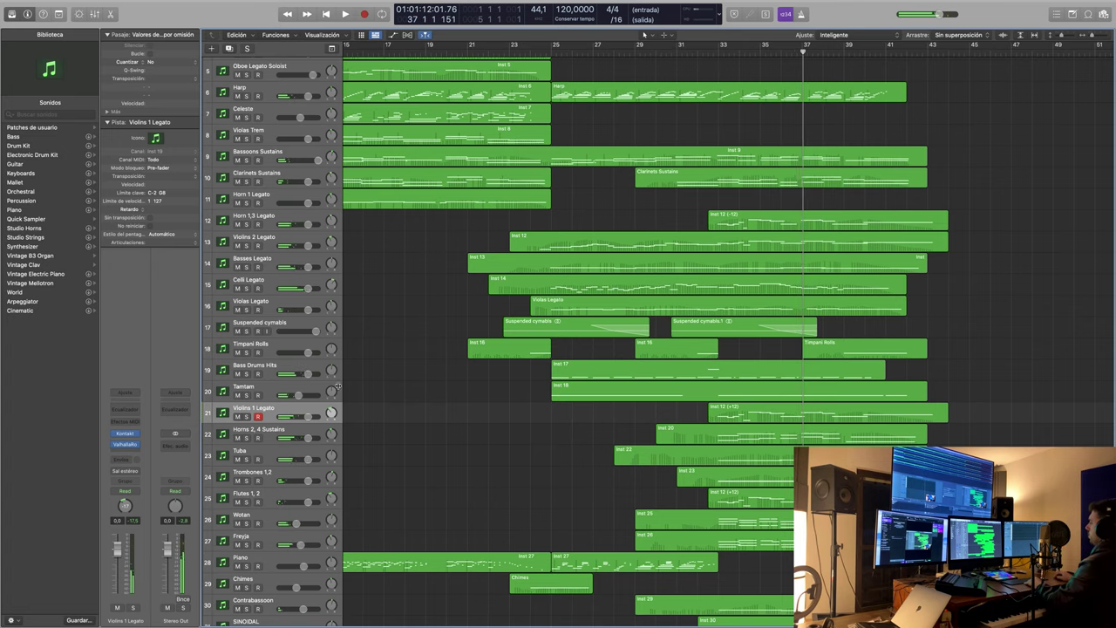
- Automate the Tamtam volume to rise to -0.7 dB around bar 32 and play the passage back
left_click(310, 387)
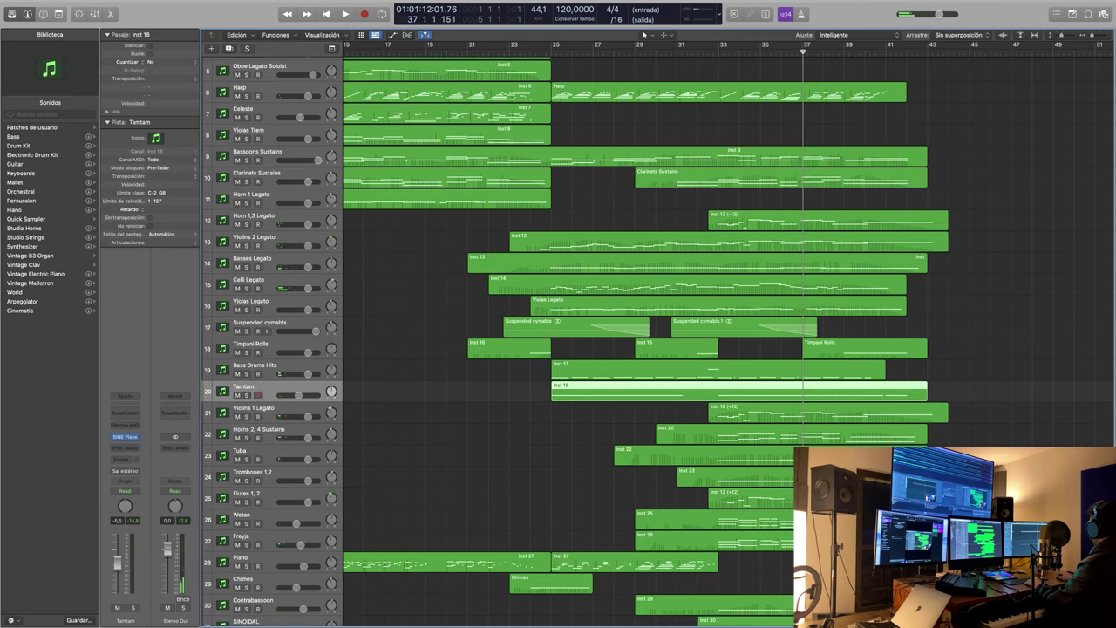
key("a")
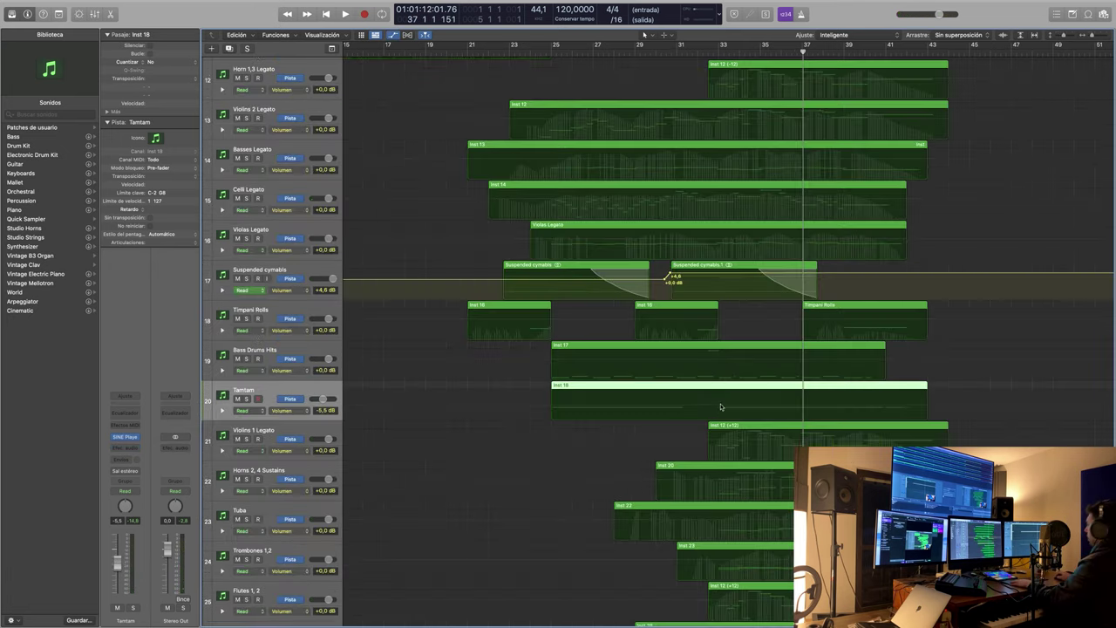
left_click(716, 409)
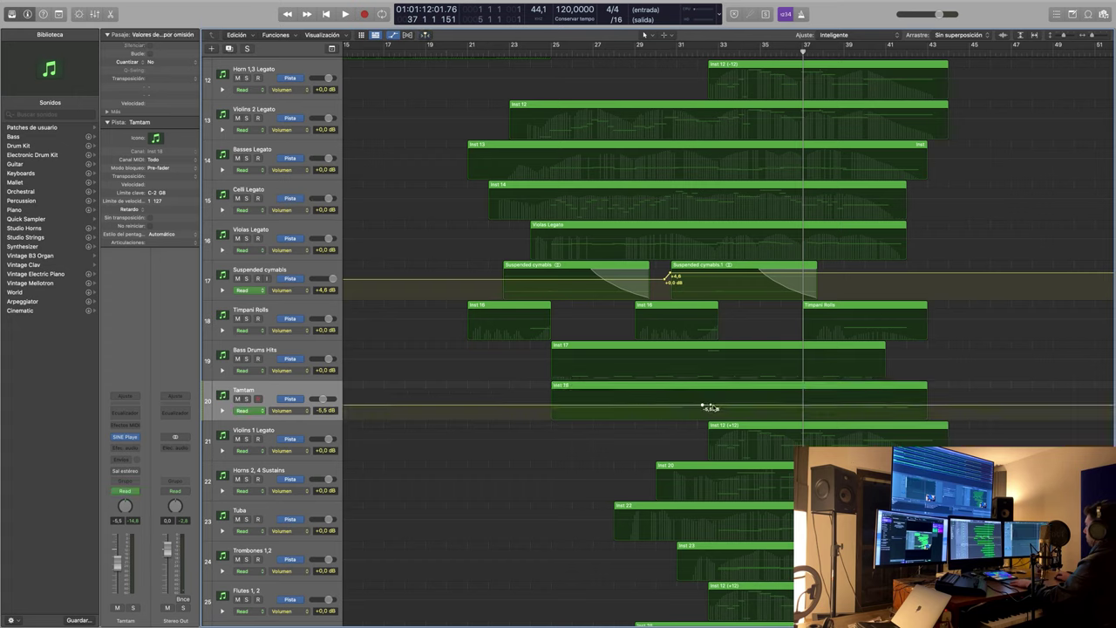
left_click_drag(708, 407, 723, 402)
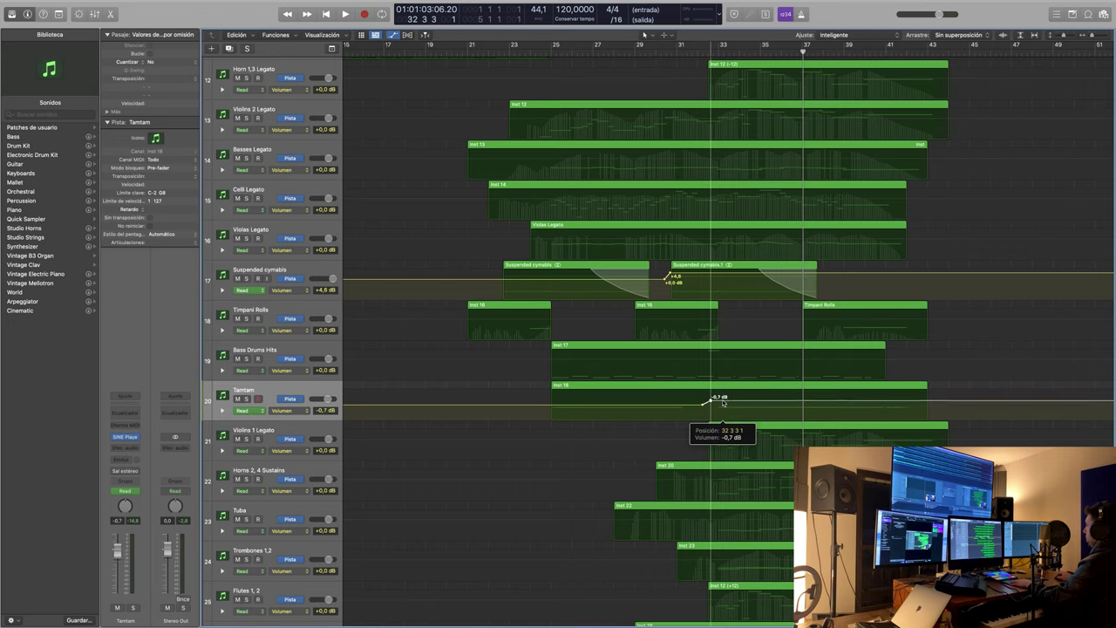
key("space")
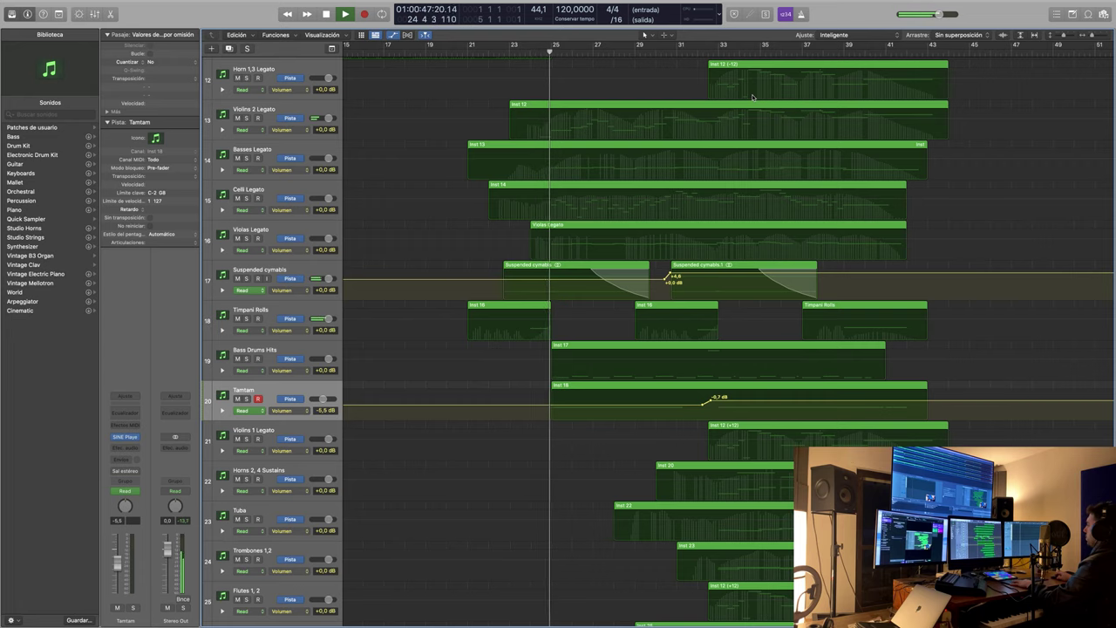
- Lower the Tamtam's automated volume after bar 32 to about -1.8 dB while listening to the passage
scroll(749, 216, "left", 3)
scroll(750, 217, "left", 10)
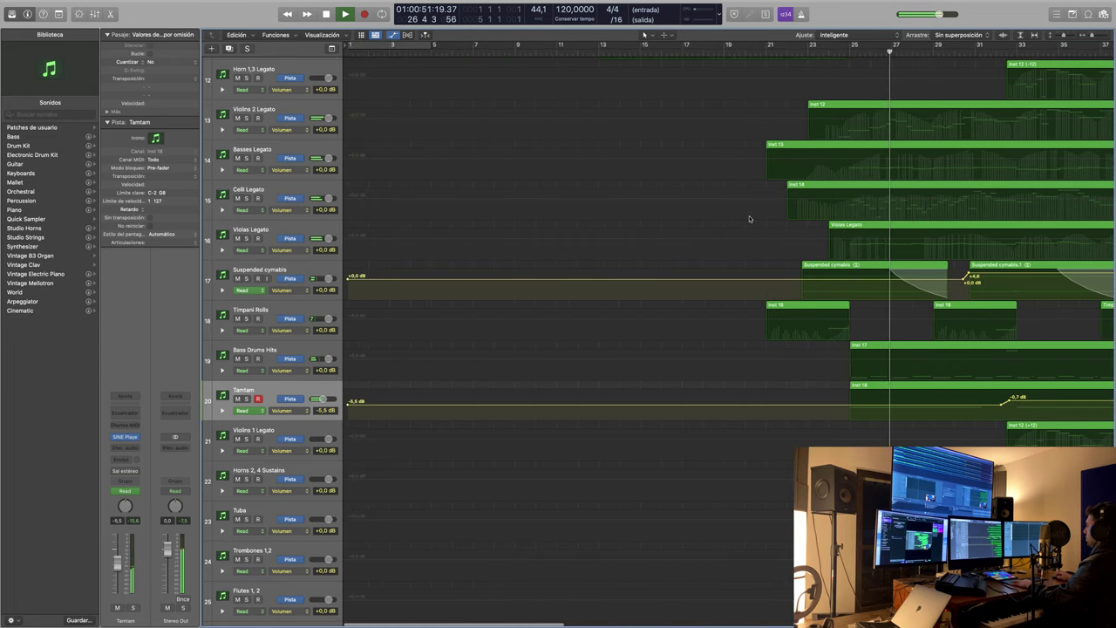
scroll(748, 219, "right", 3)
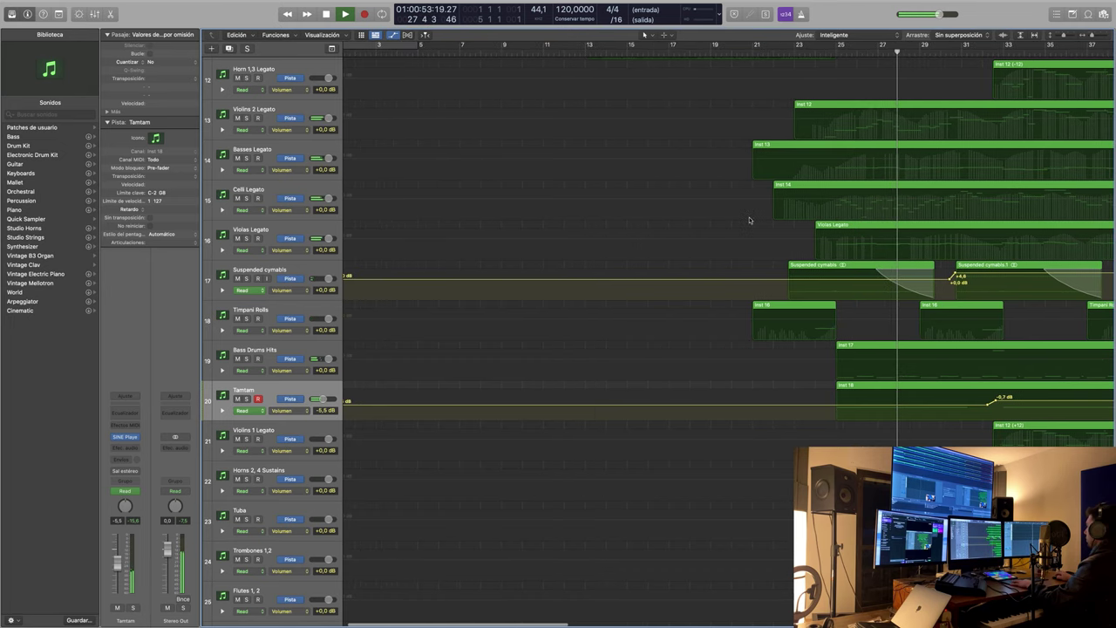
scroll(748, 218, "right", 4)
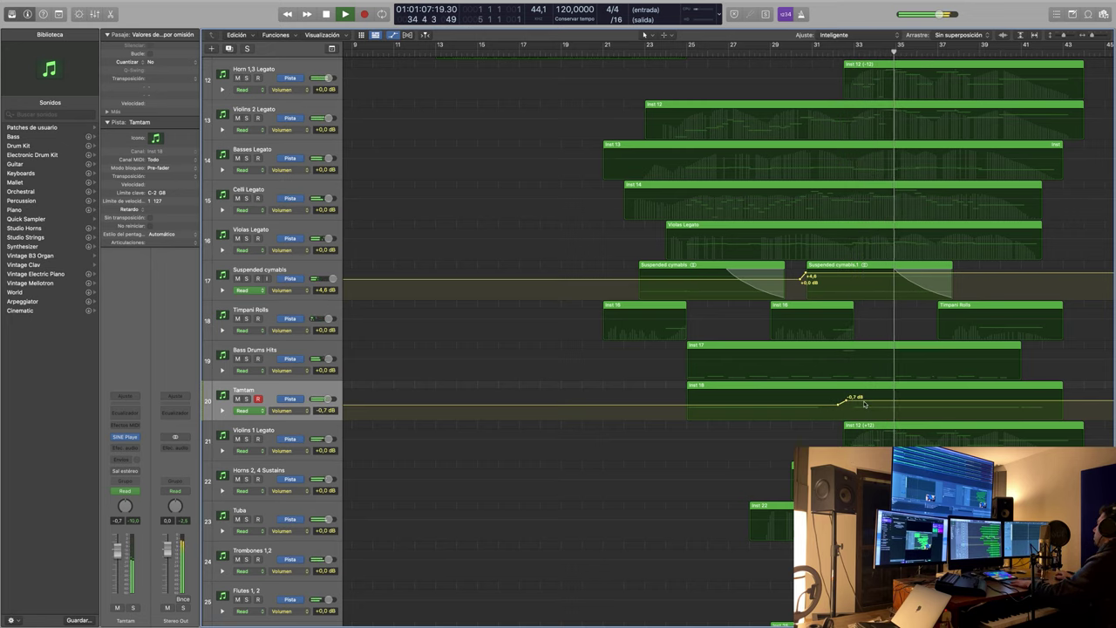
left_click_drag(846, 400, 864, 406)
- Hide the track automation to show the whole arrangement, and stop playback with the playhead back at bar 1
key("a")
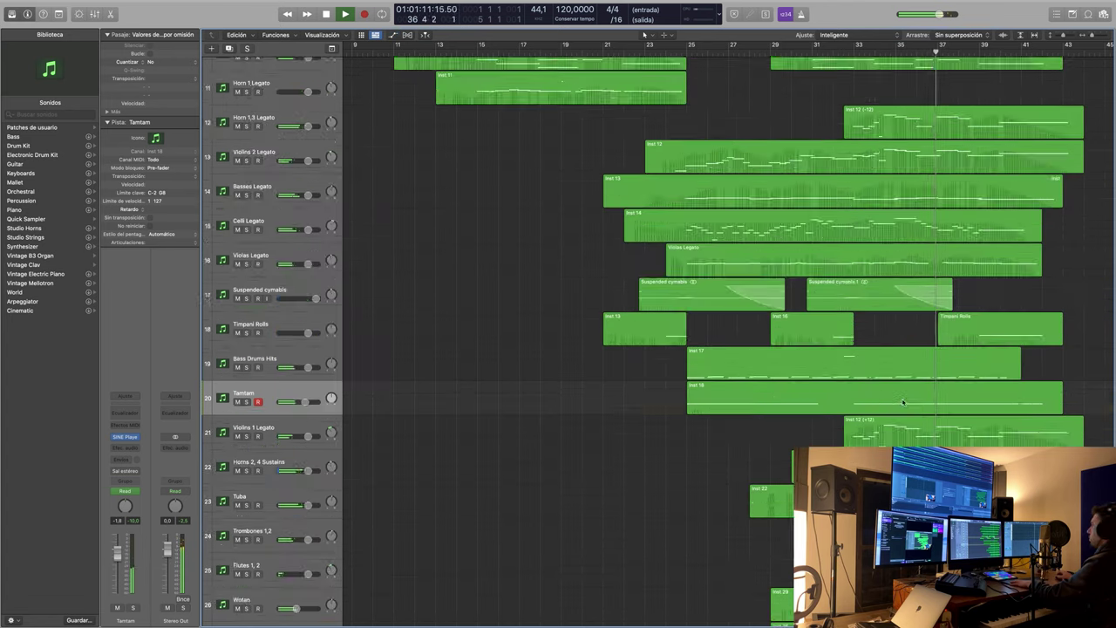
key("z")
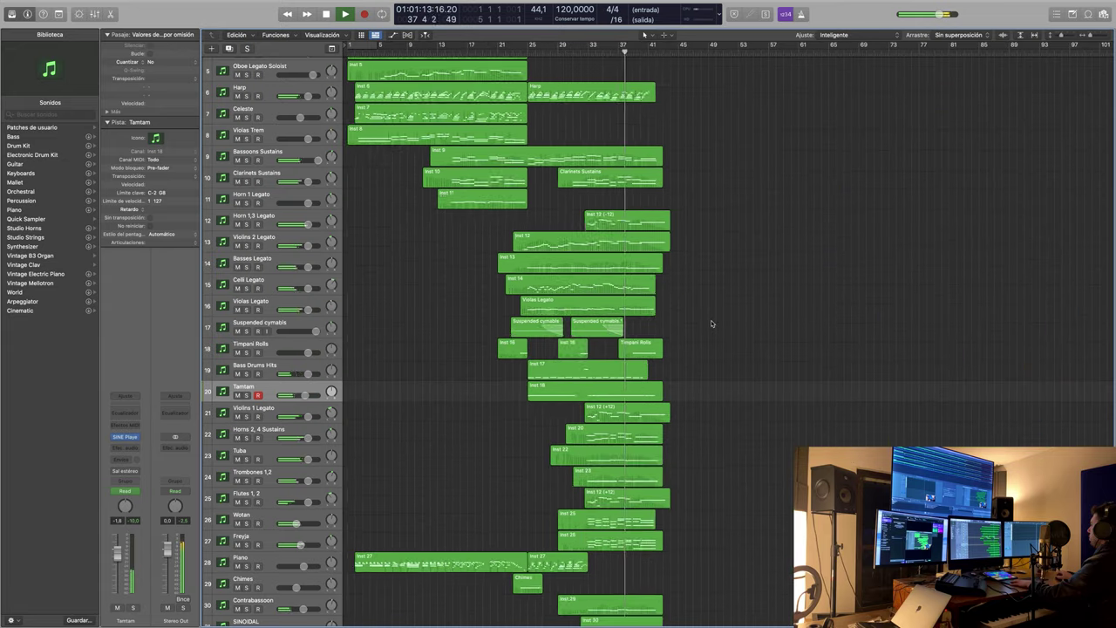
key("z")
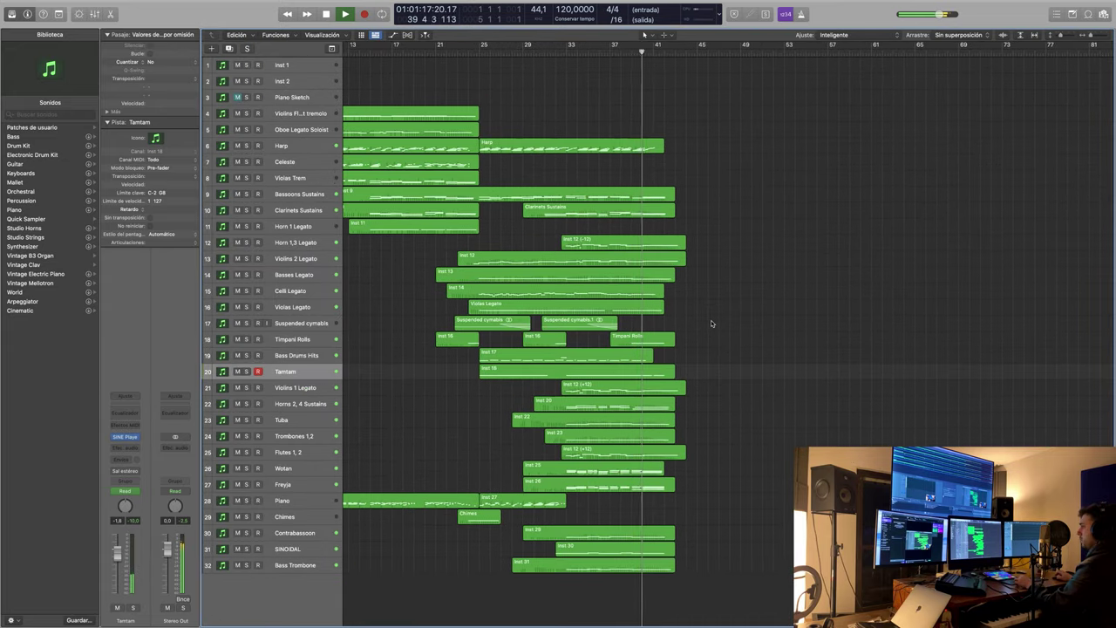
scroll(711, 322, "left", 5)
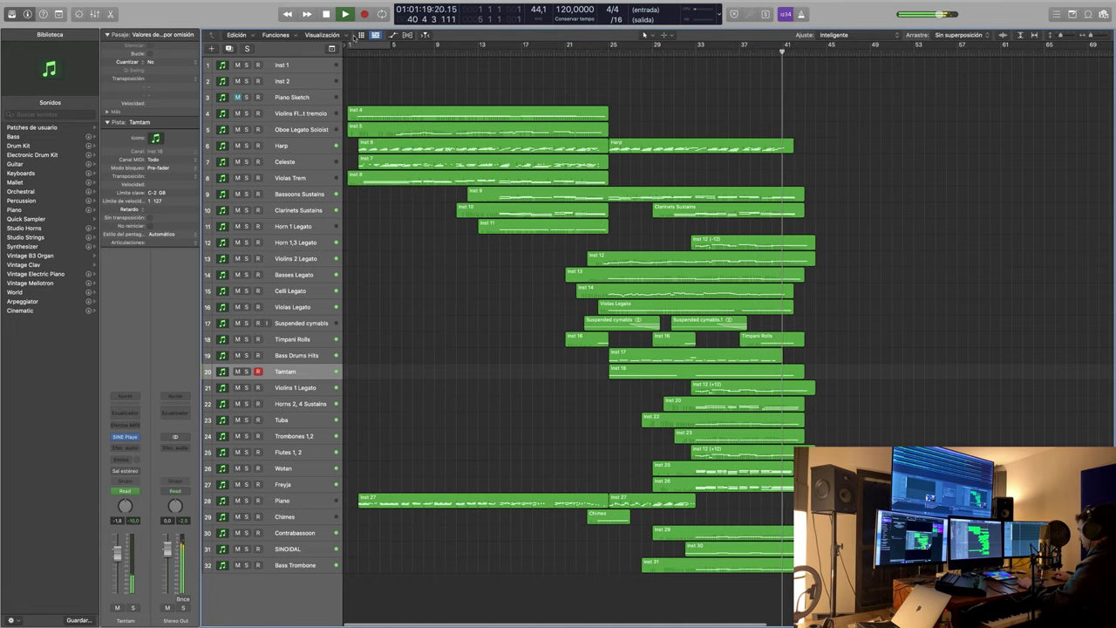
left_click(326, 14)
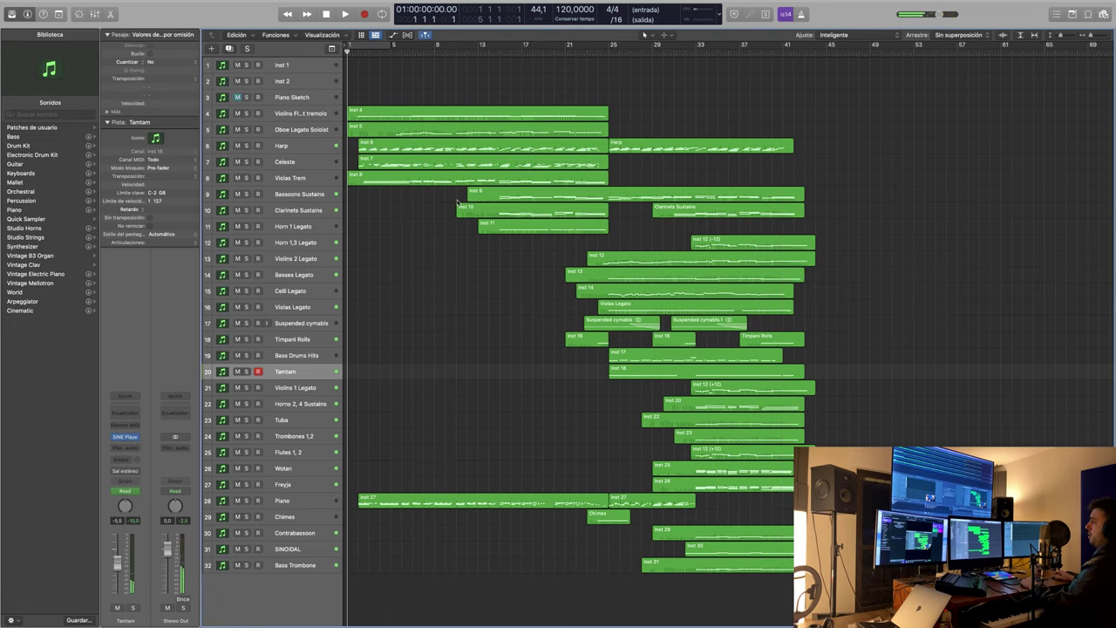